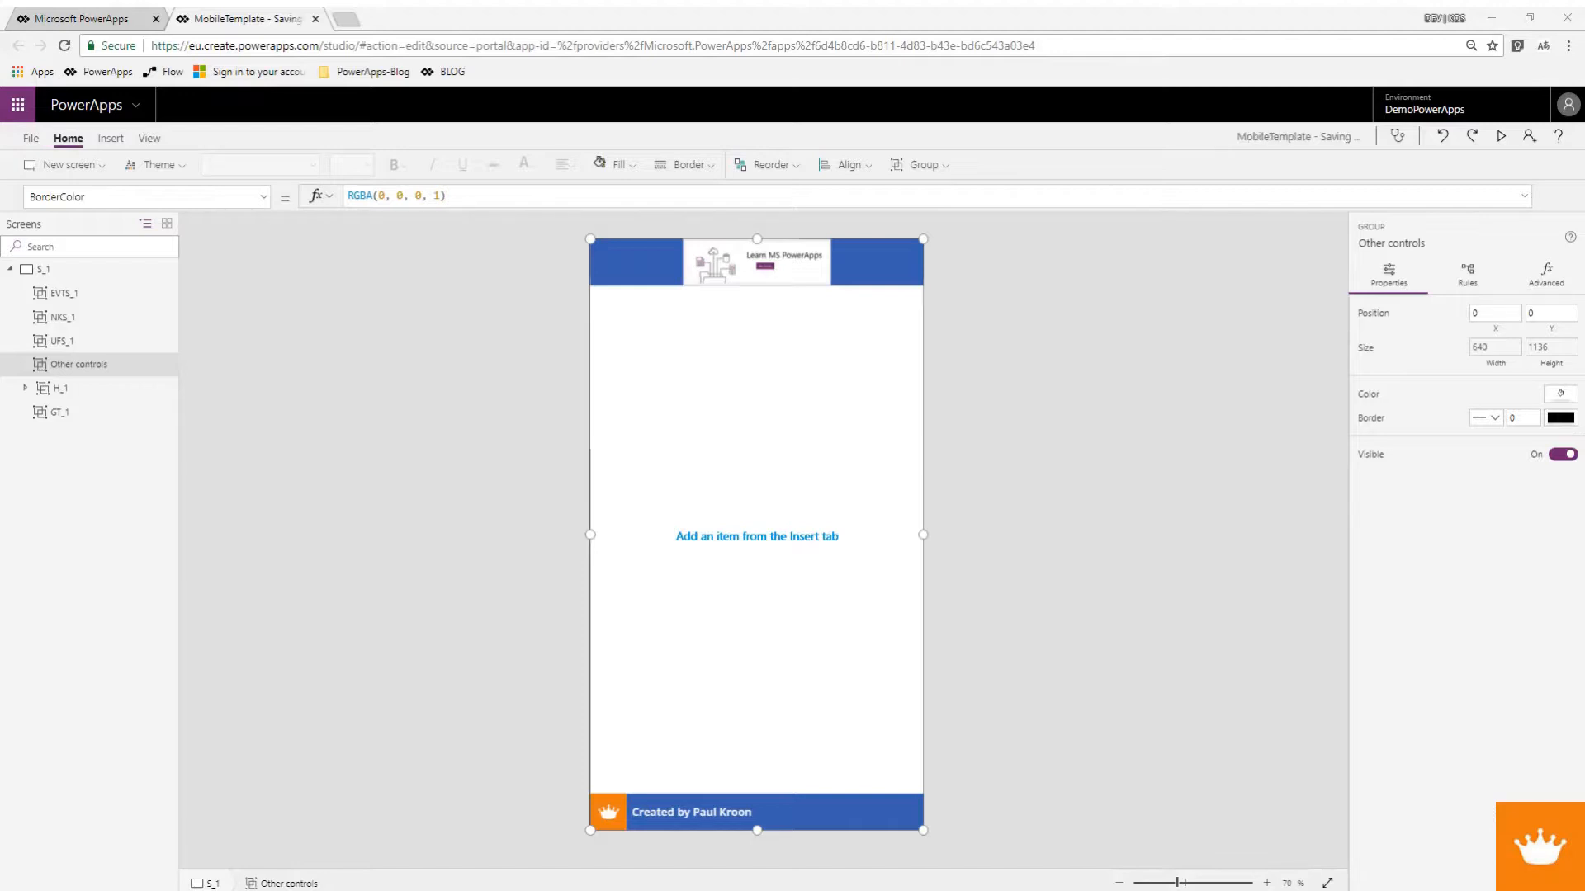
Insert a gear-shaped settings icon into the EVTS_1 group.
{"action": "left_click", "coordinate": [77, 295]}
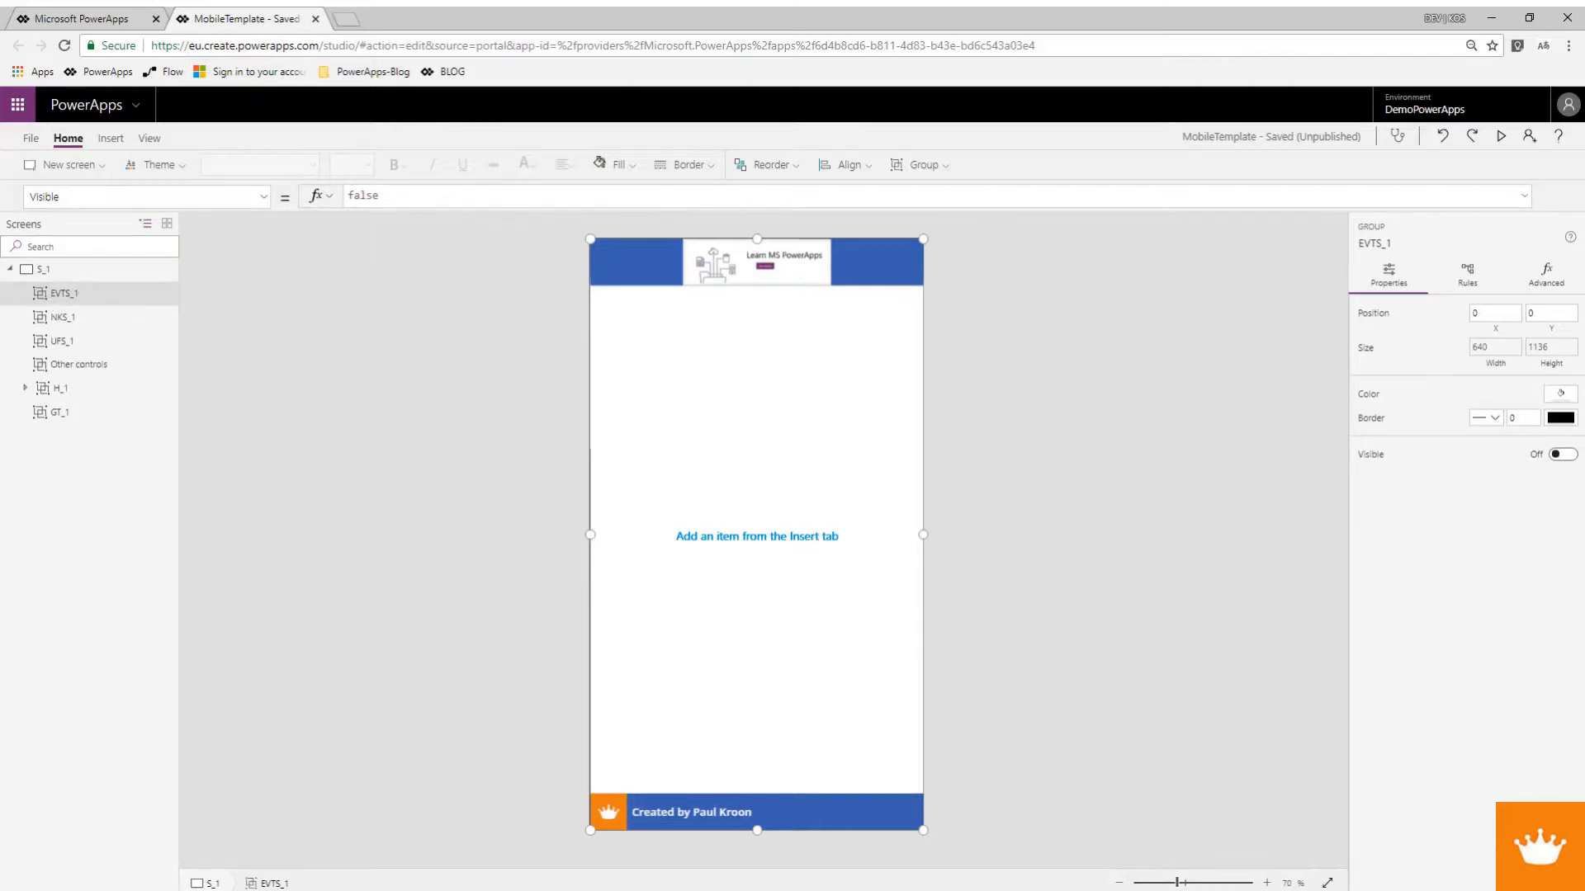
{"action": "left_click", "coordinate": [110, 137]}
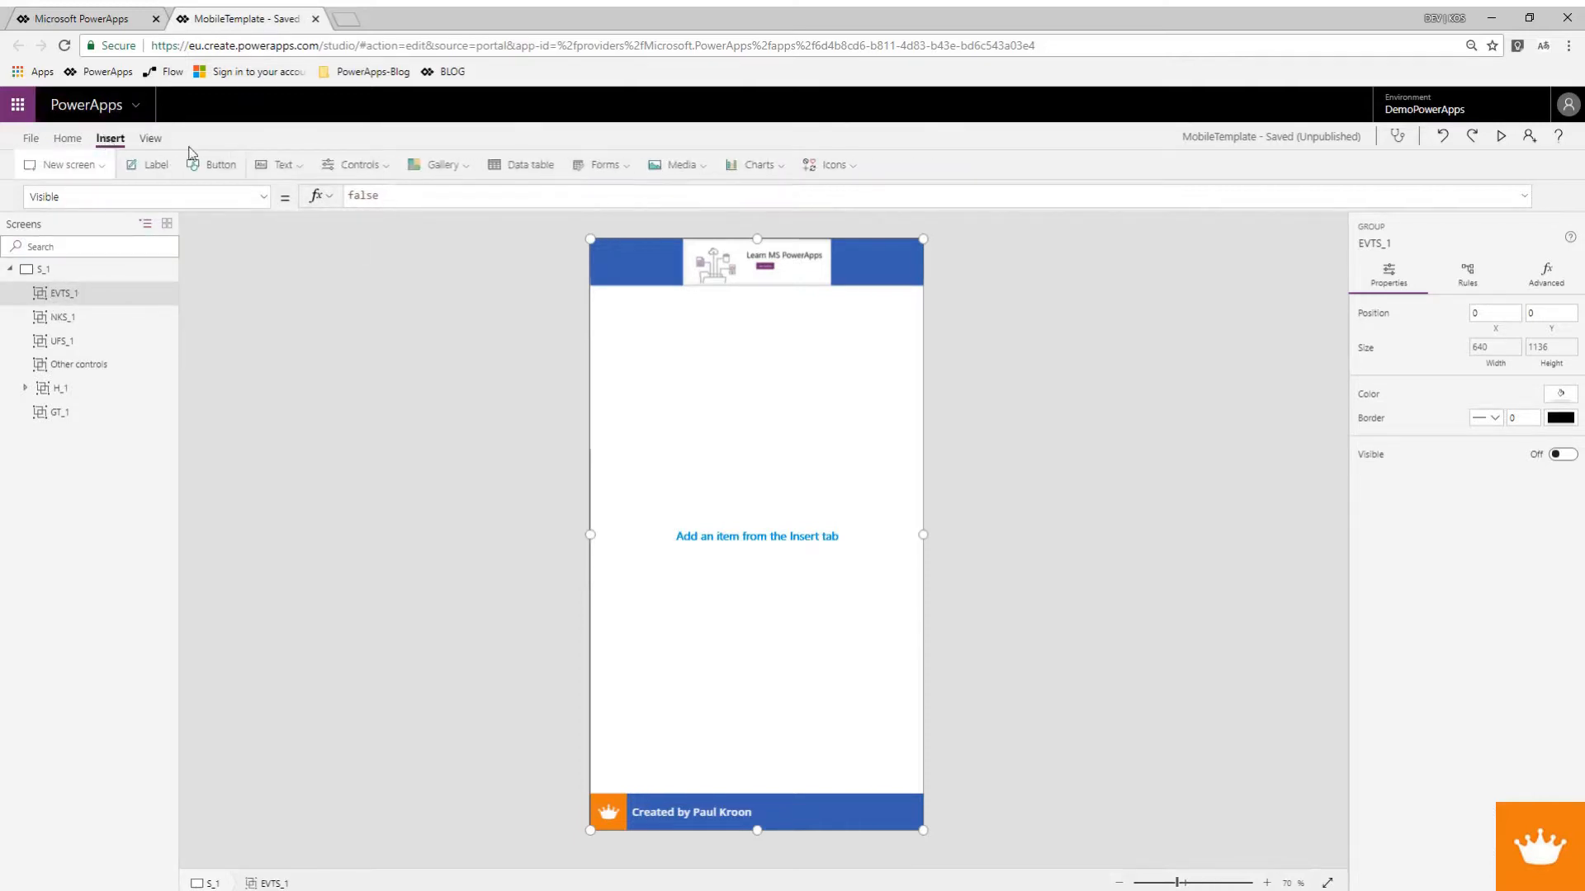
{"action": "left_click", "coordinate": [830, 162]}
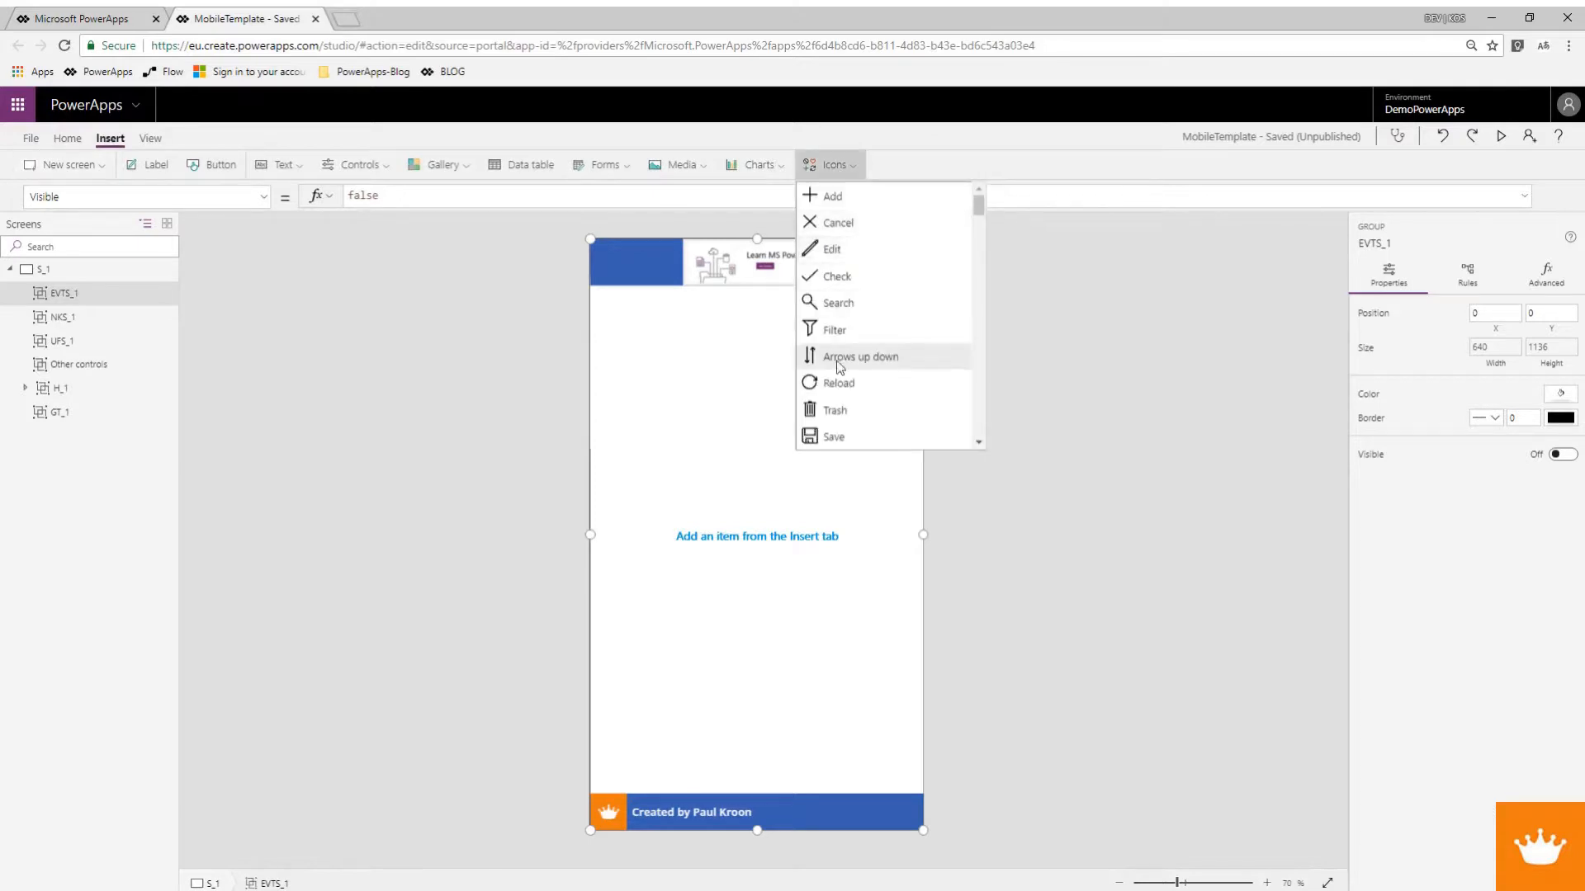
{"action": "scroll", "coordinate": [838, 375], "scroll_direction": "down", "scroll_amount": 5}
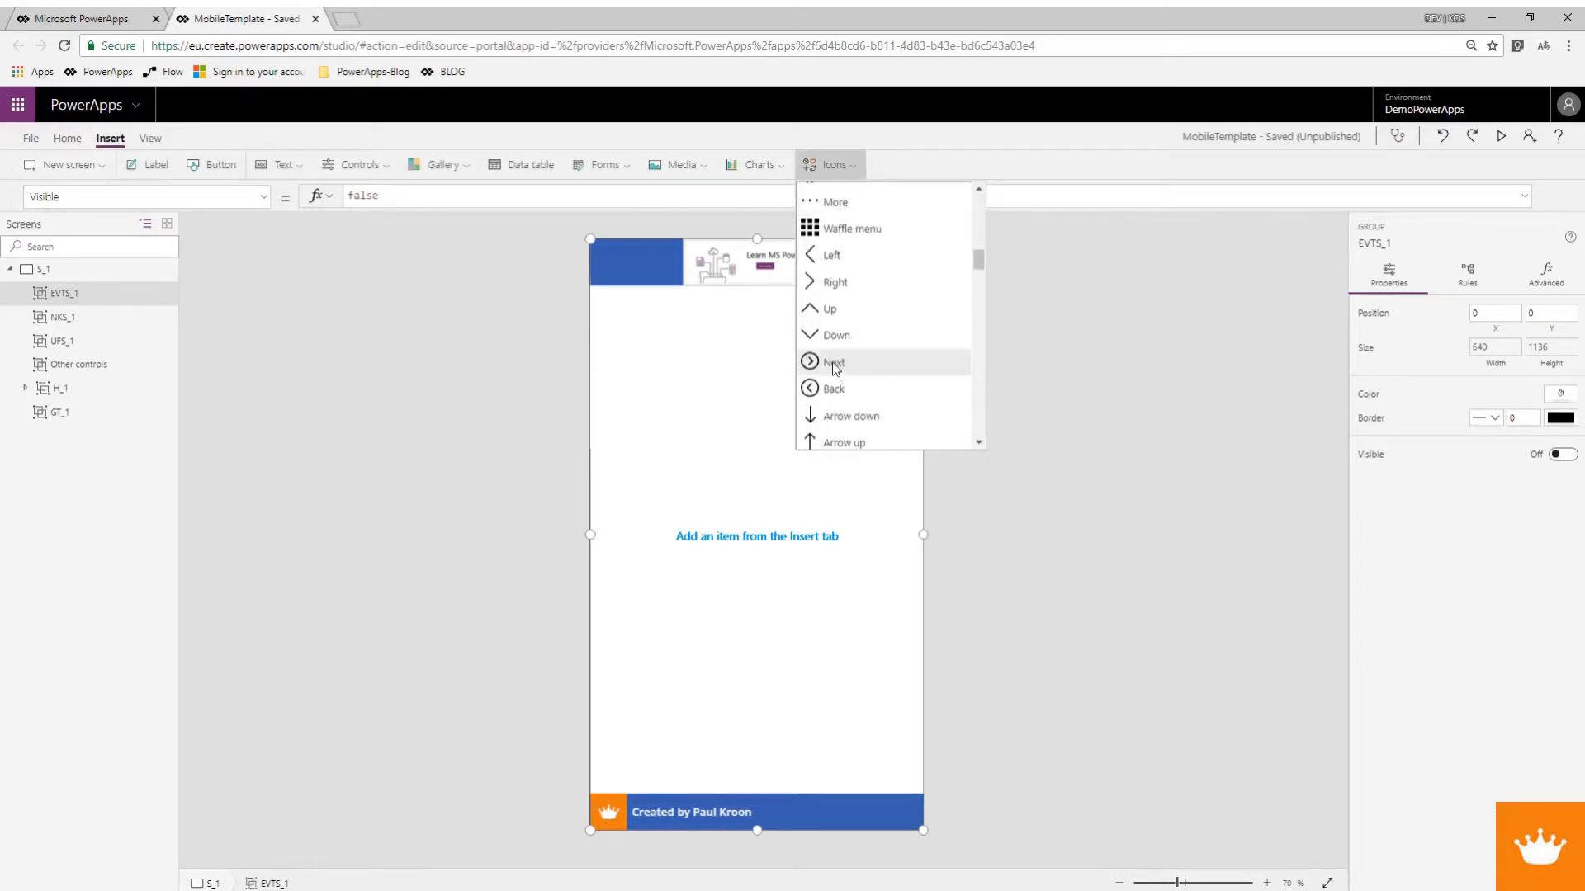
{"action": "scroll", "coordinate": [834, 367], "scroll_direction": "up", "scroll_amount": 3}
{"action": "left_click", "coordinate": [831, 346]}
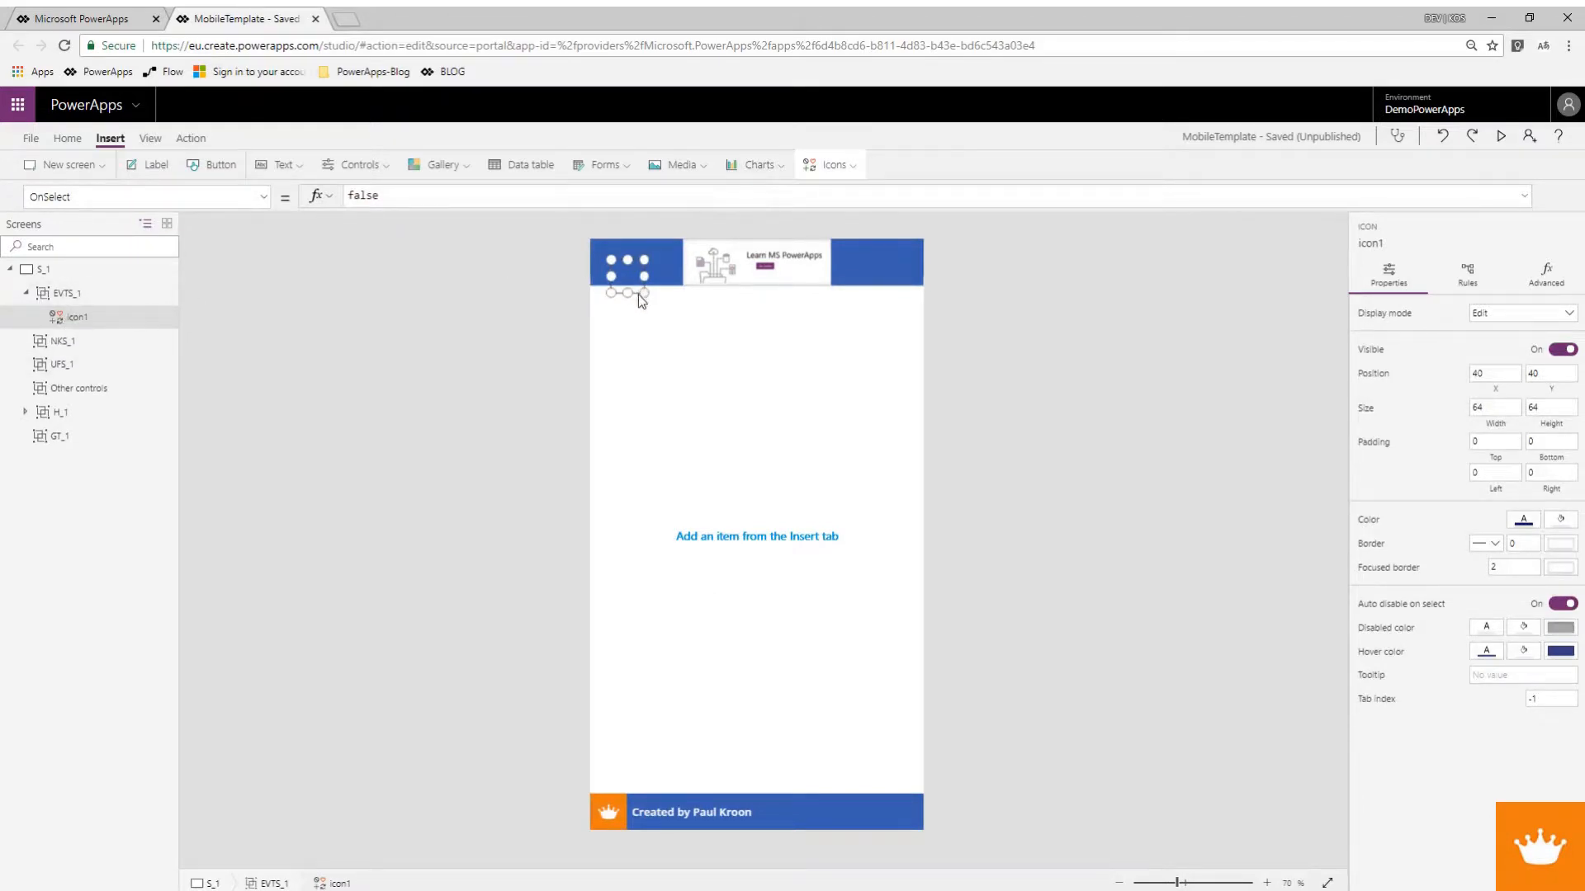
Move the new gear icon out of the EVTS_1 group so it sits directly on screen S_1.
{"action": "left_click", "coordinate": [75, 321]}
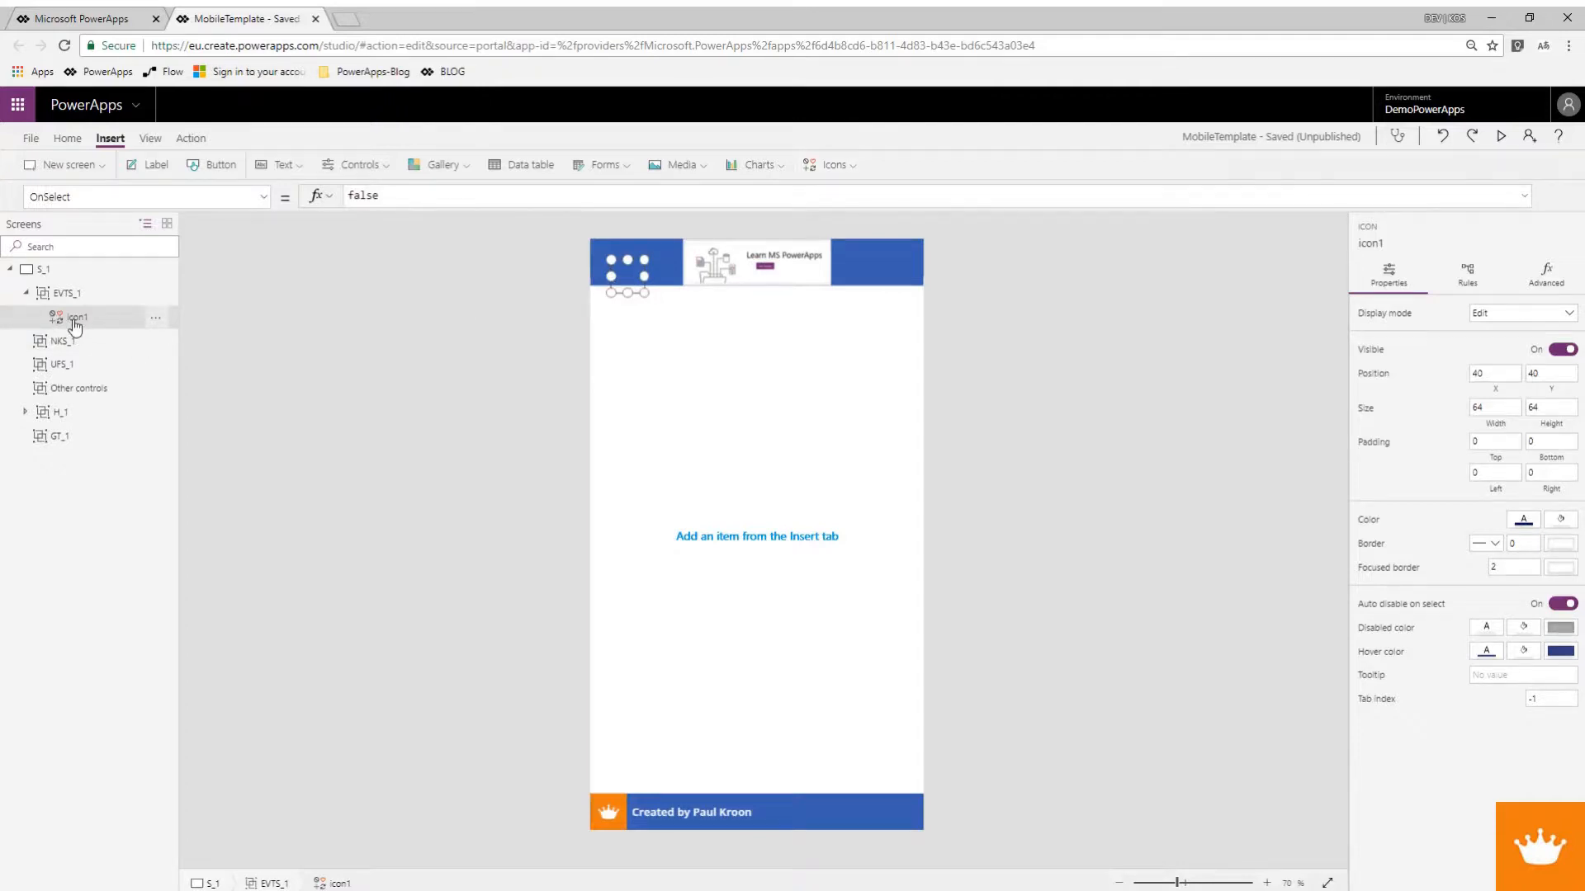
{"action": "key", "text": "Delete"}
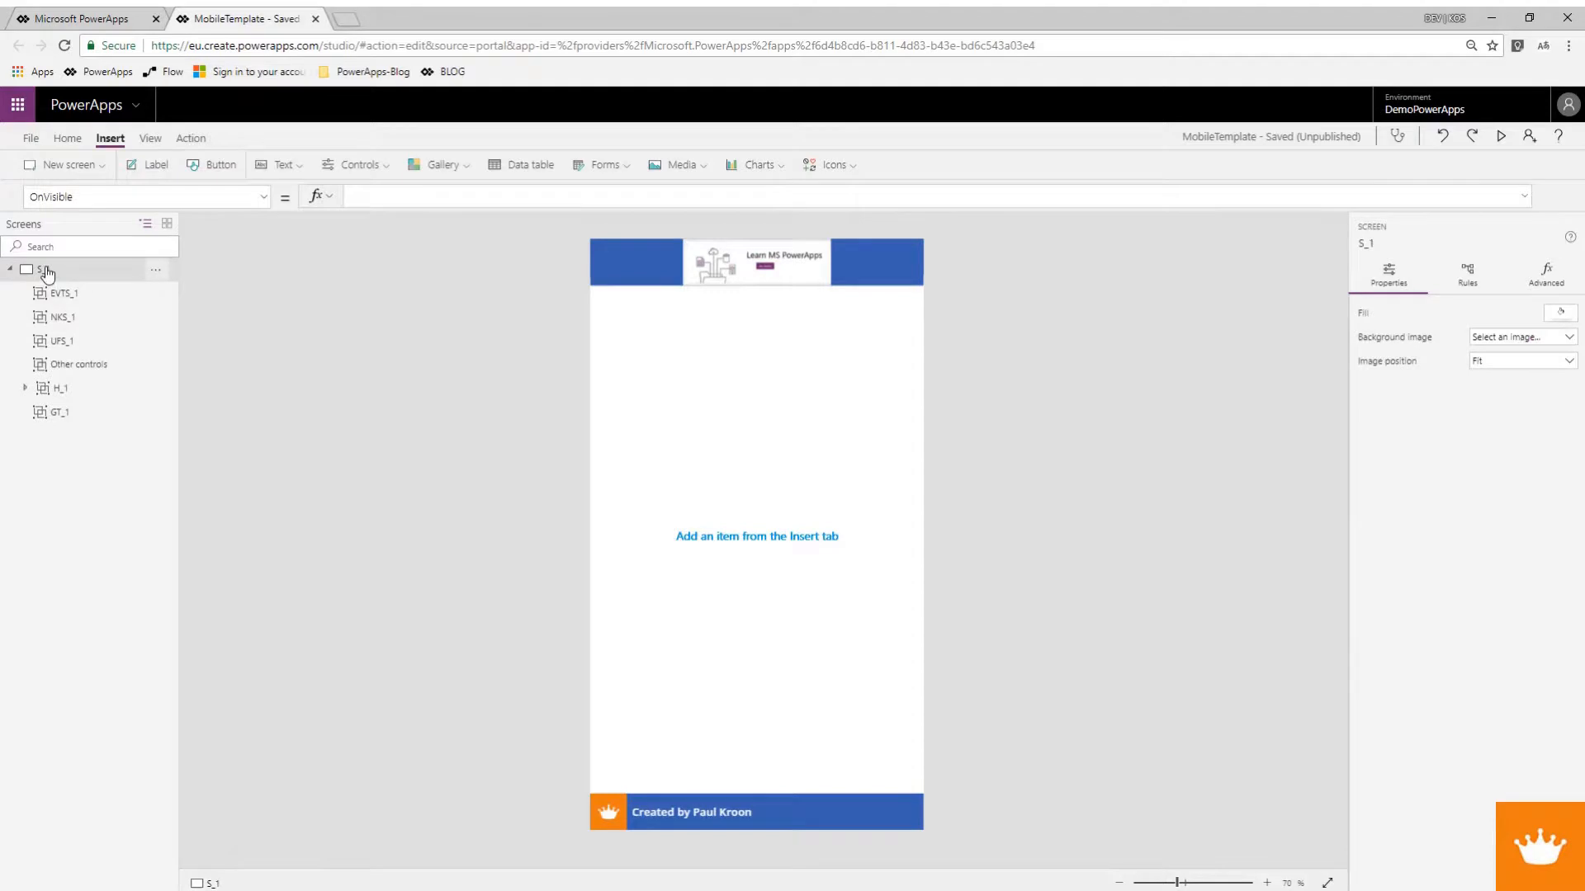
{"action": "key", "text": "ctrl+z"}
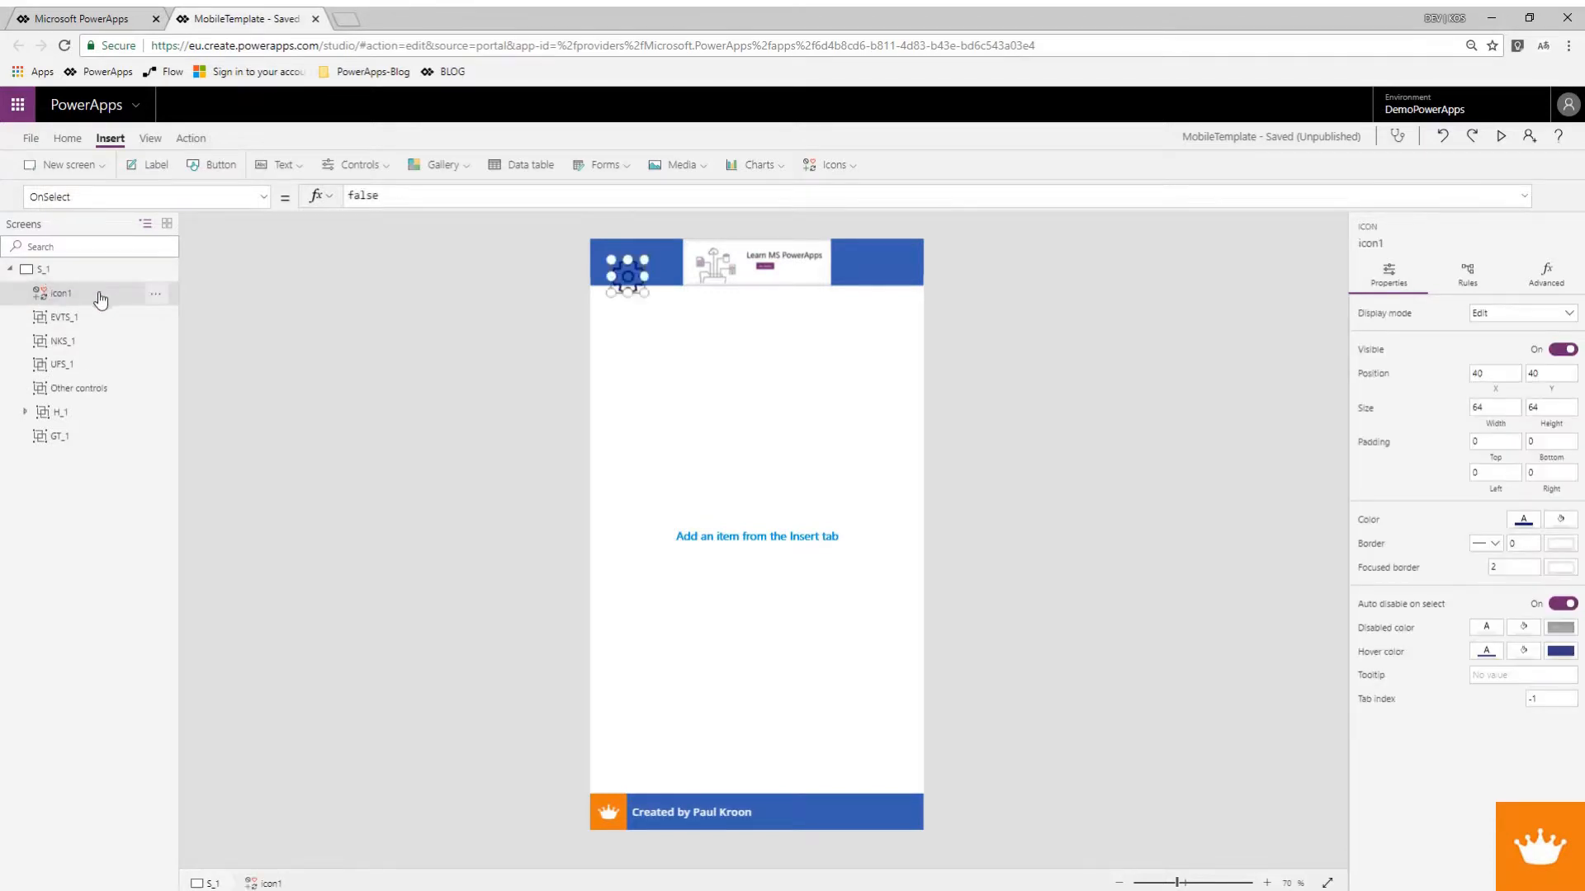
Rename the gear icon to EVT_Show_1.
{"action": "left_click", "coordinate": [154, 297]}
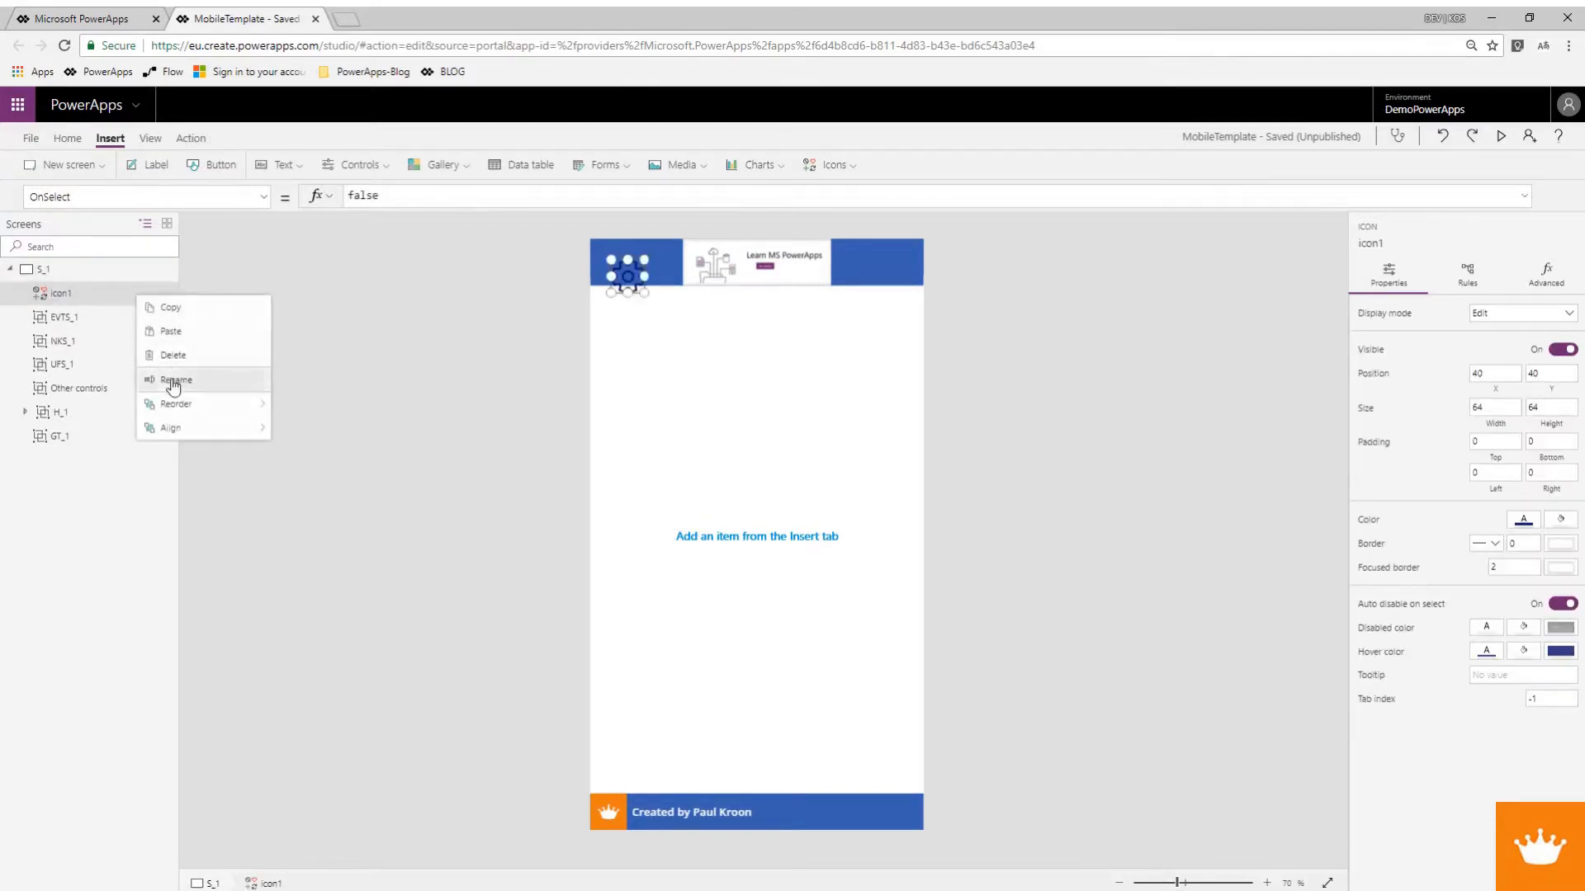
{"action": "left_click", "coordinate": [171, 379]}
{"action": "type", "text": "E"}
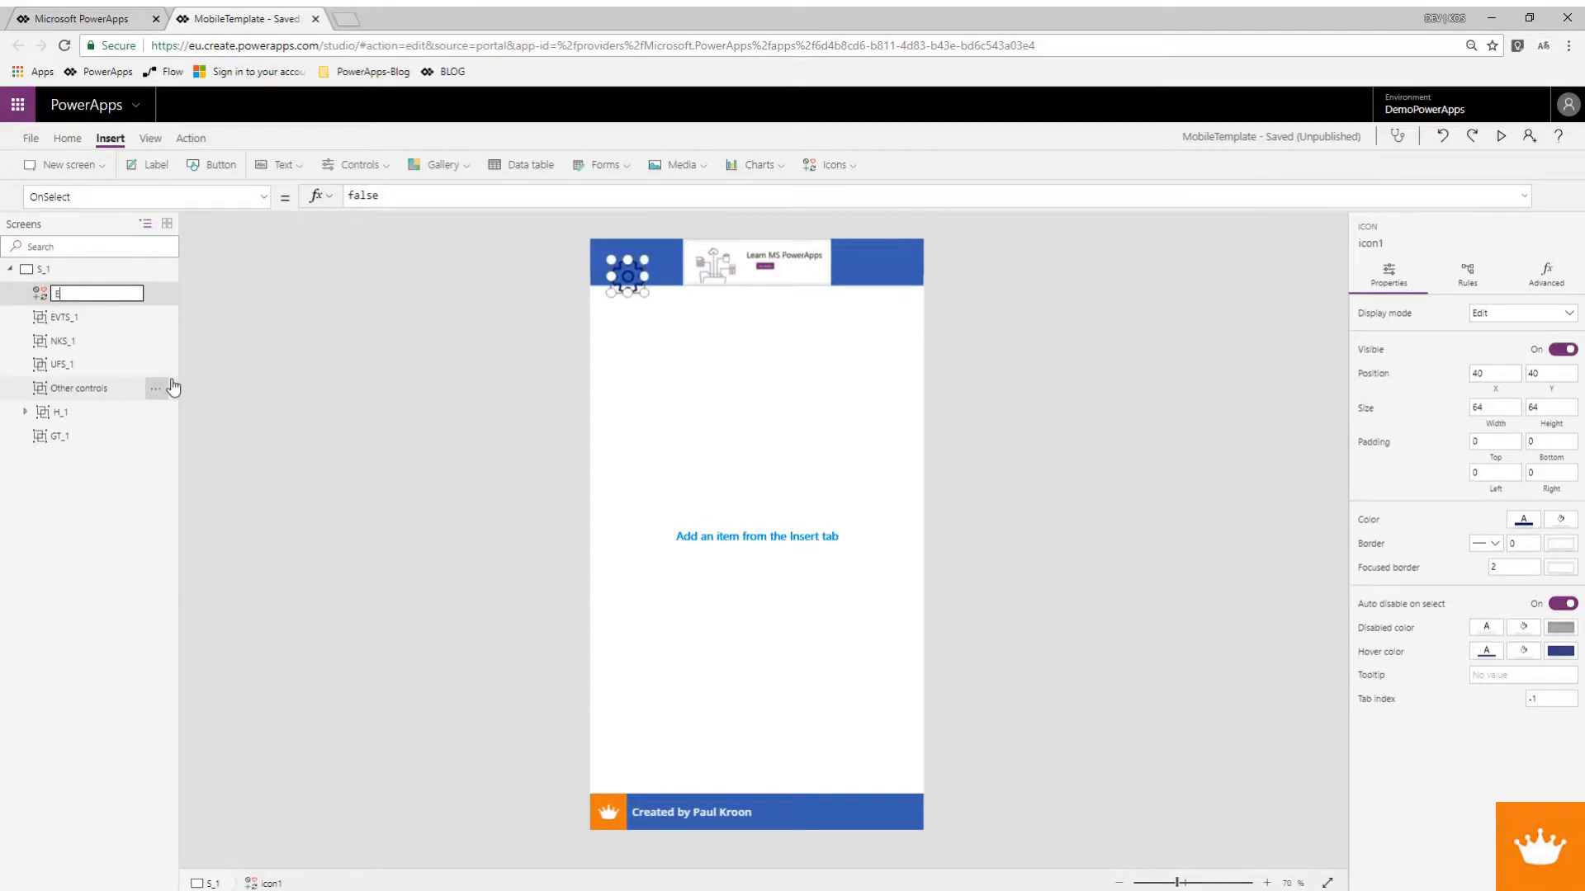
{"action": "type", "text": "VT_Show_1"}
{"action": "key", "text": "Return"}
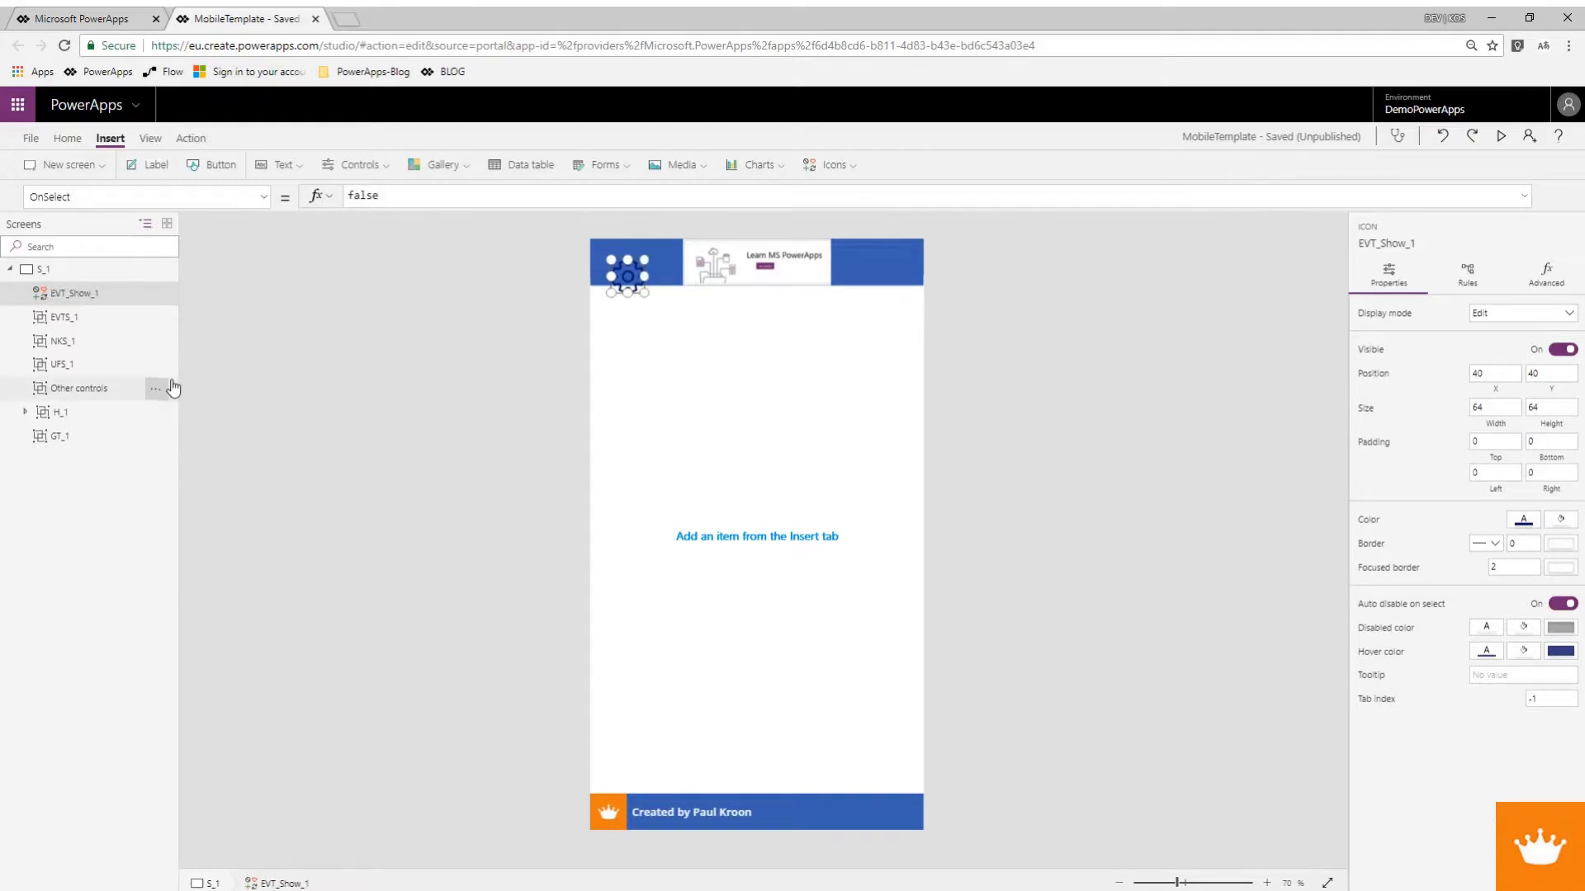
Reorder EVT_Show_1 to sit just below the EVTS_1 group and move it into the footer at about X 334, Y 1072.
{"action": "right_click", "coordinate": [61, 299]}
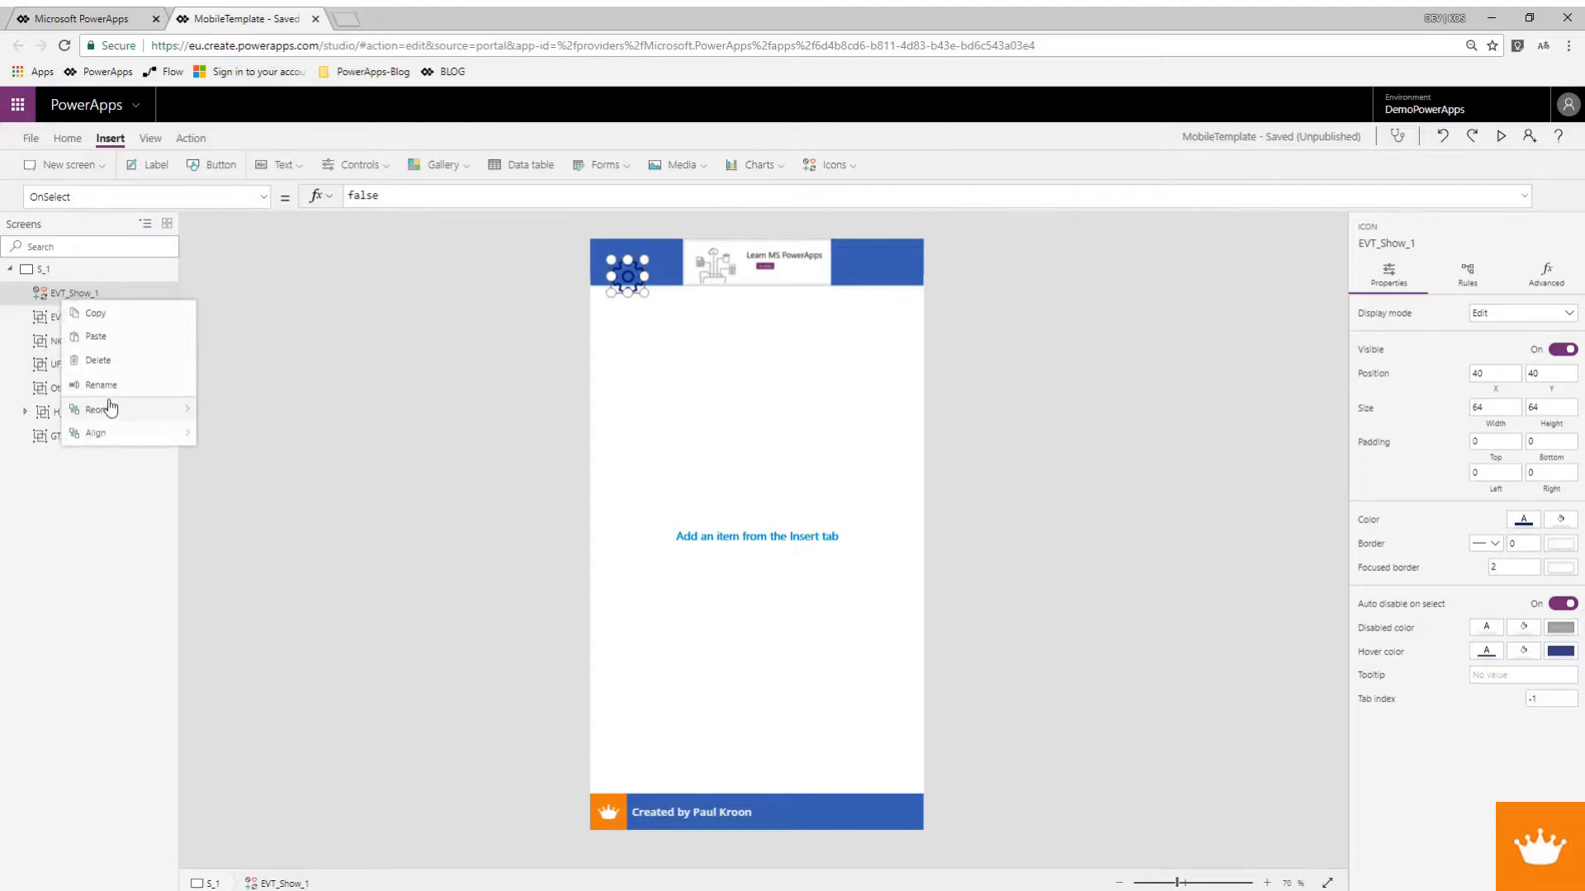
{"action": "mouse_move", "coordinate": [108, 408]}
{"action": "left_click", "coordinate": [268, 483]}
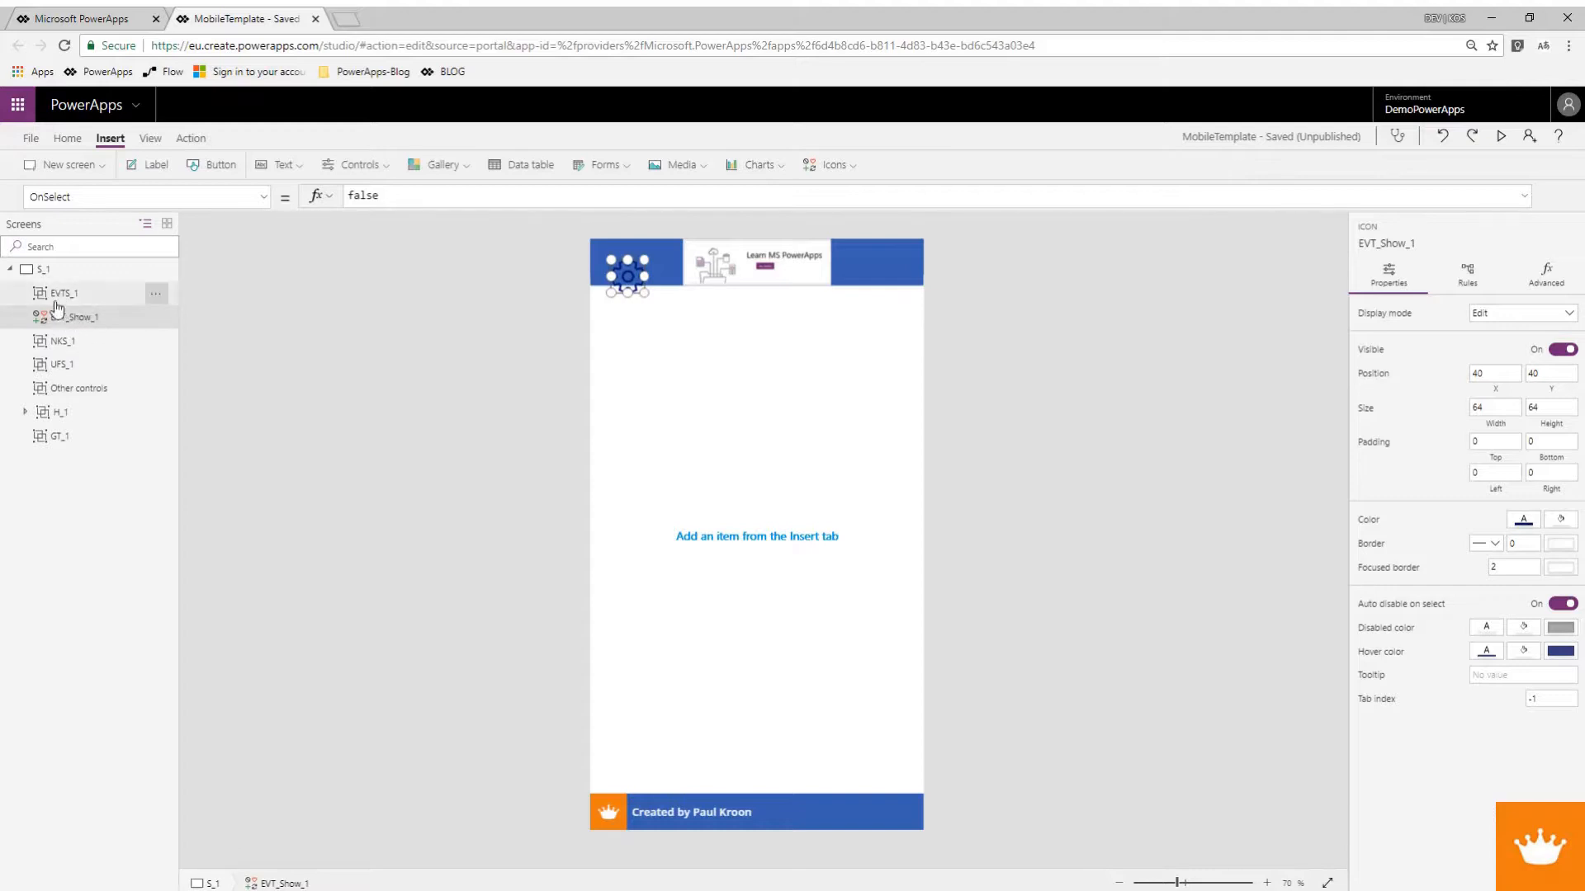
{"action": "left_click_drag", "start_coordinate": [636, 297], "coordinate": [776, 836]}
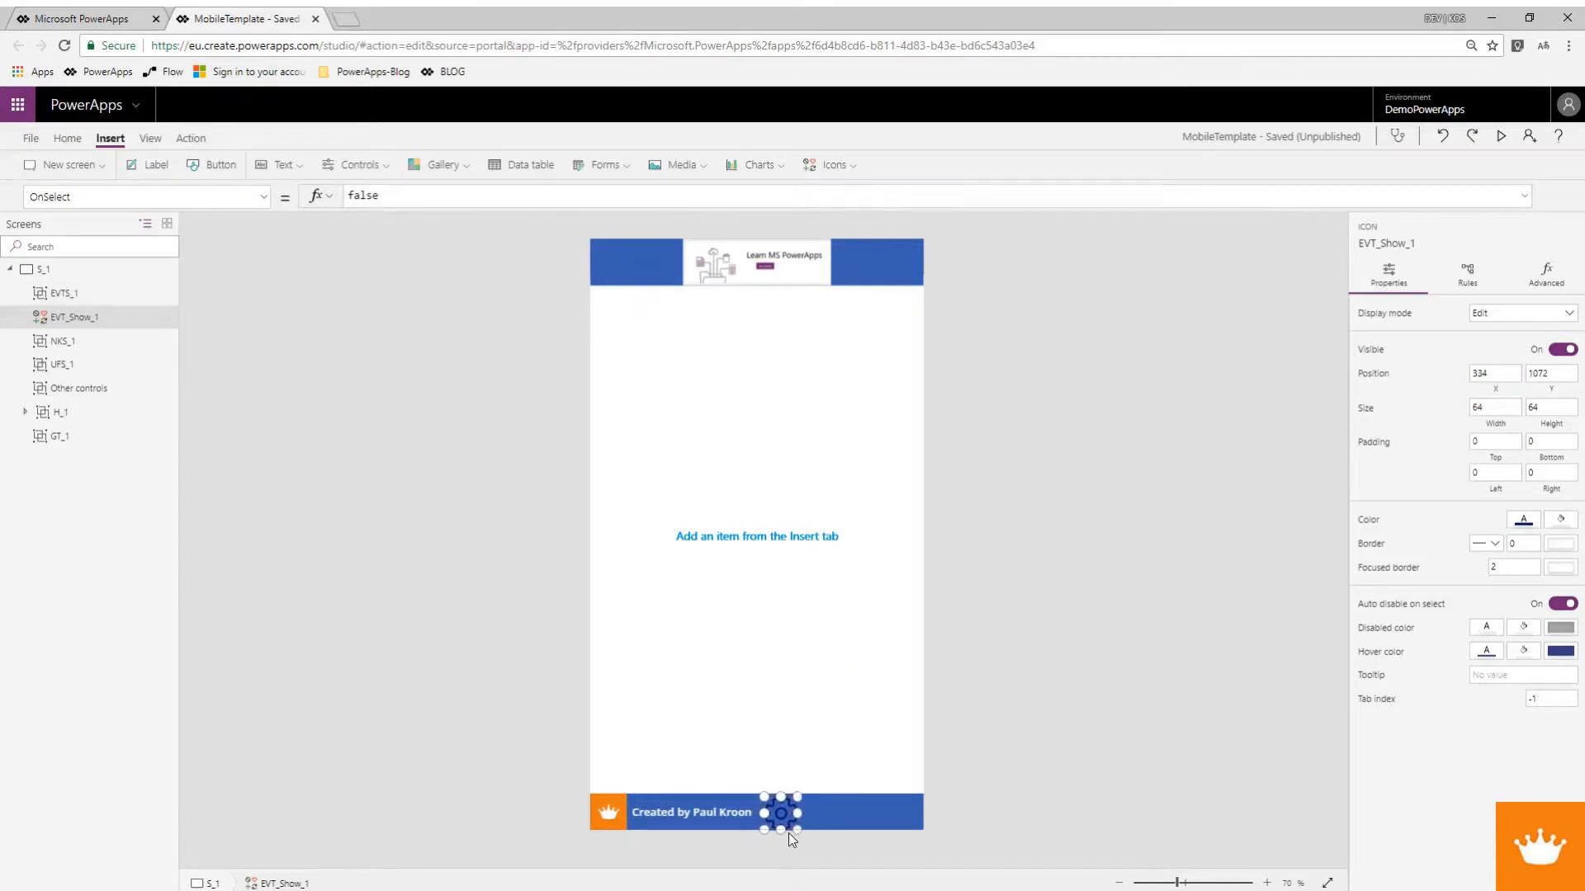
Change the color of the EVT_Show_1 icon to white.
{"action": "left_click", "coordinate": [83, 140]}
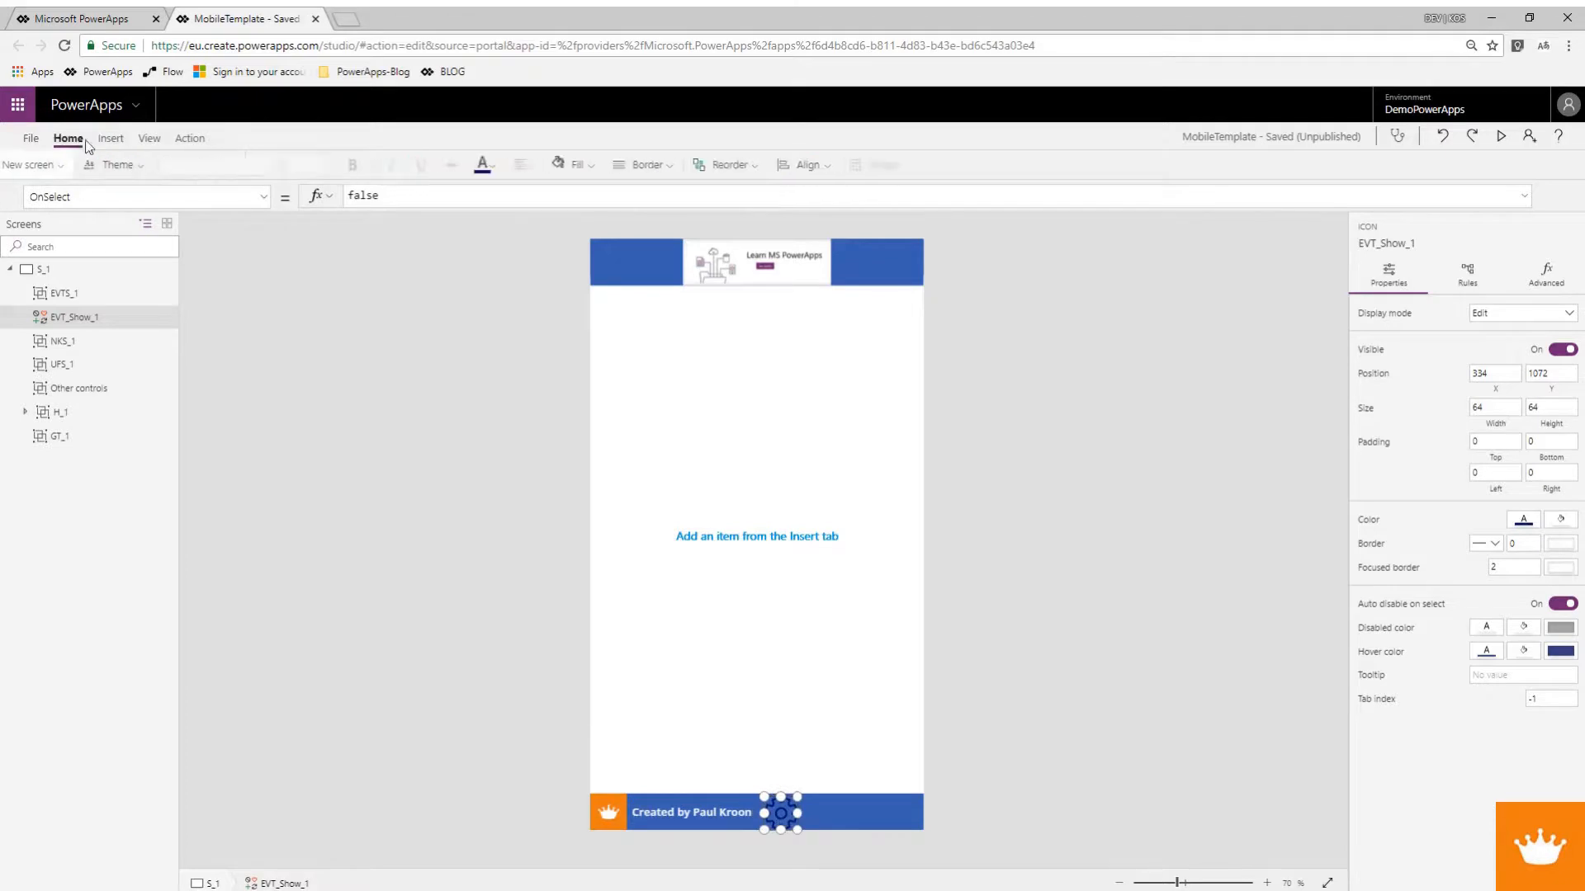
{"action": "left_click", "coordinate": [529, 165]}
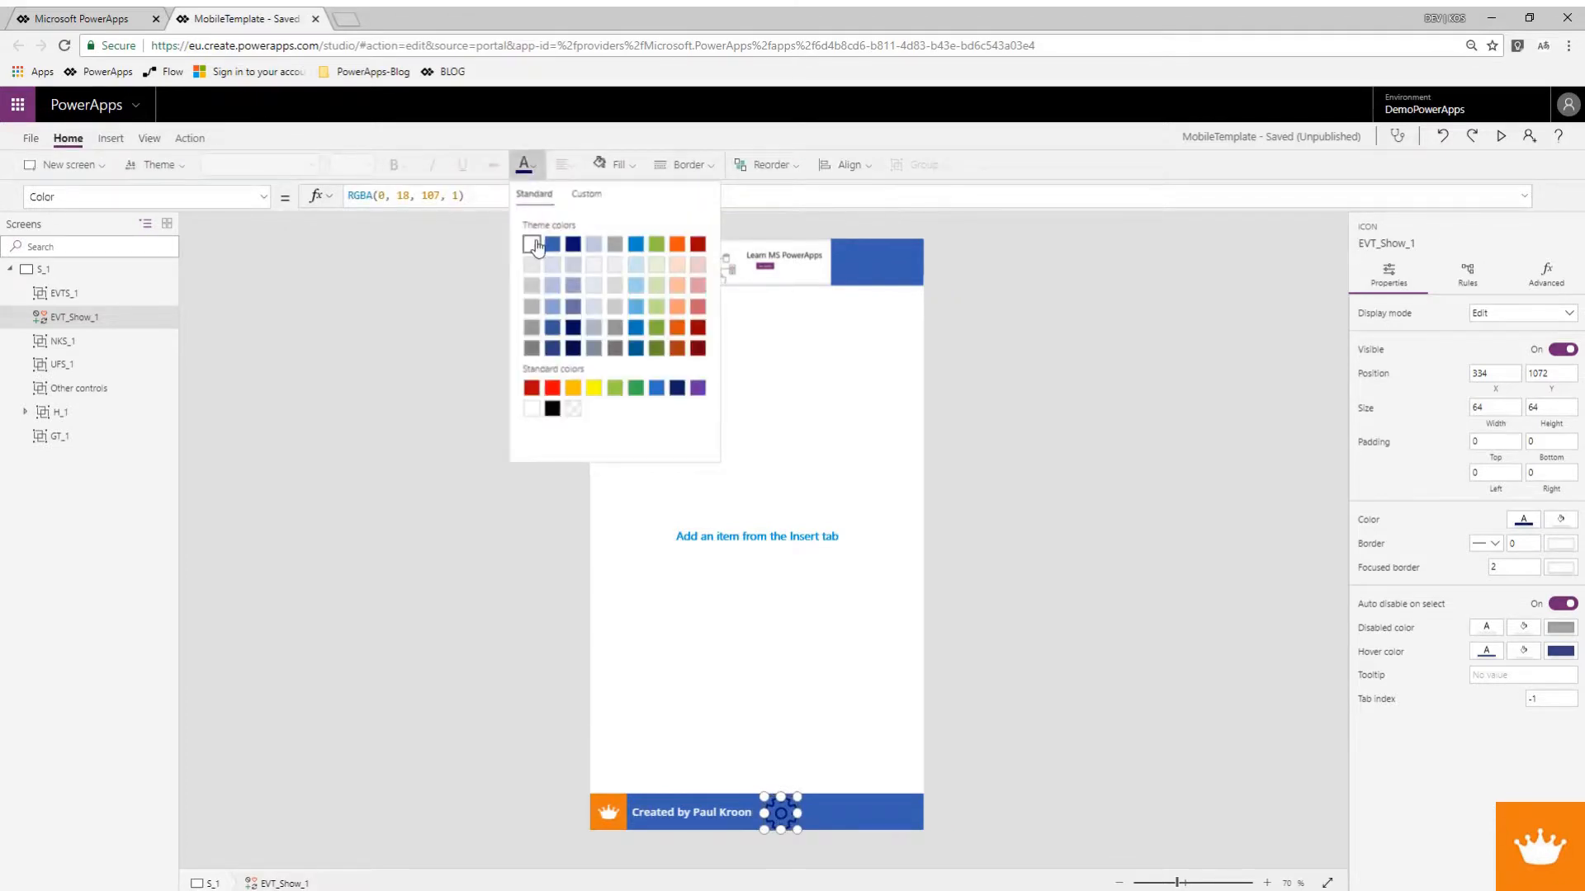
{"action": "left_click", "coordinate": [531, 243]}
Set the padding of the EVT_Show_1 icon to 12 on all four sides.
{"action": "left_click", "coordinate": [1496, 443]}
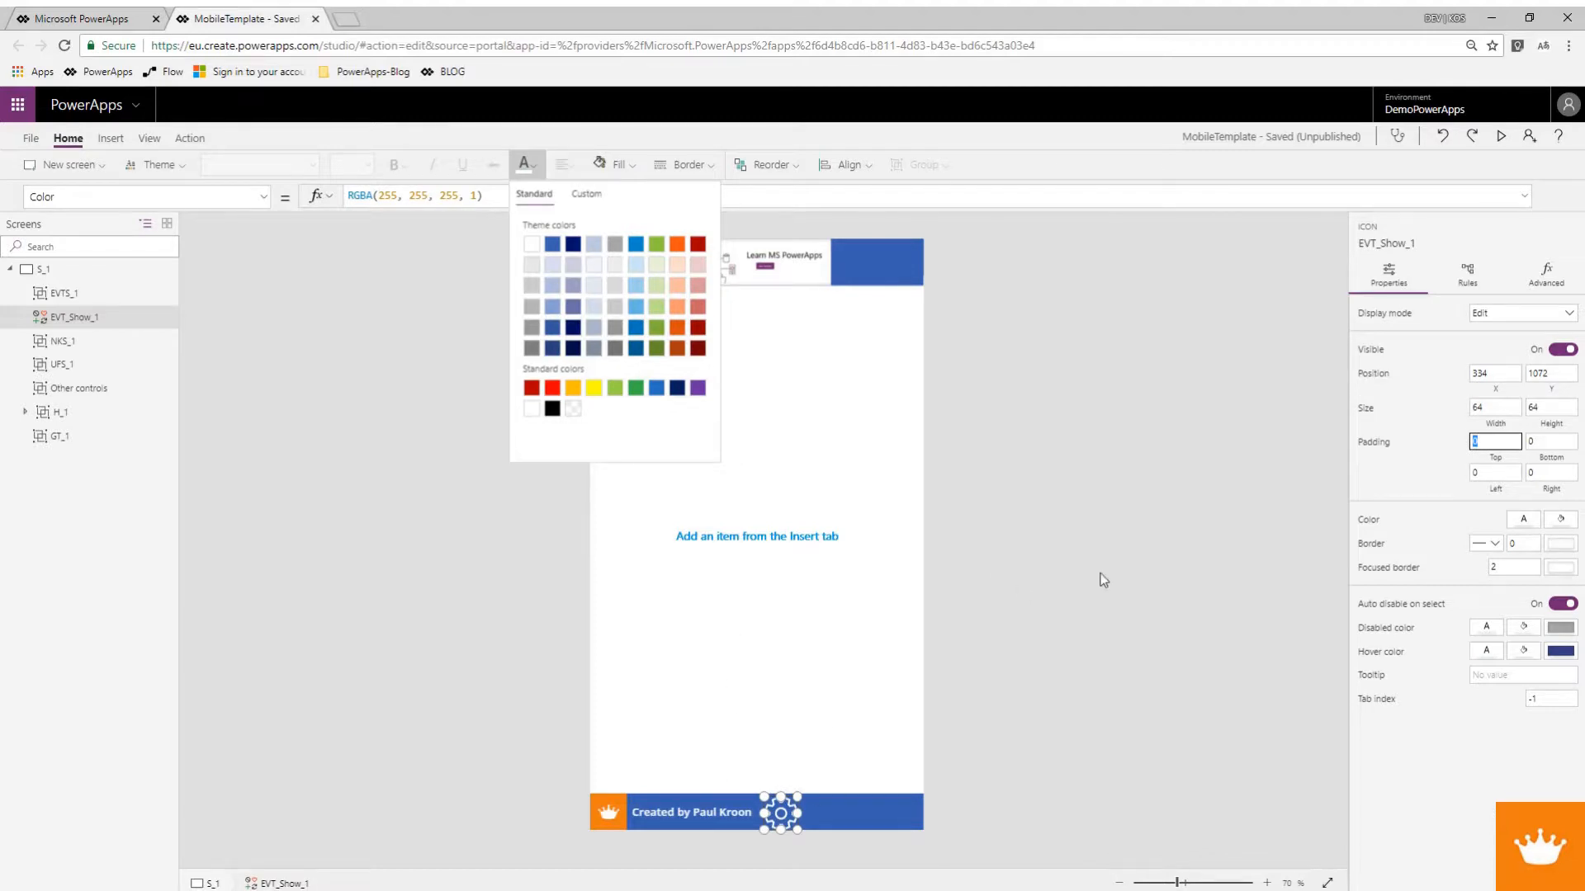
{"action": "type", "text": "12"}
{"action": "key", "text": "Tab"}
{"action": "type", "text": "12"}
{"action": "key", "text": "Tab"}
{"action": "type", "text": "12"}
{"action": "key", "text": "Tab"}
{"action": "type", "text": "12"}
{"action": "key", "text": "Tab"}
Set the padding of the EVT_Show_1 icon to 18 on all four sides and check it in a preview of the app.
{"action": "key", "text": "shift+Tab"}
{"action": "key", "text": "shift+Tab"}
{"action": "key", "text": "shift+Tab"}
{"action": "key", "text": "shift+Tab"}
{"action": "type", "text": "18"}
{"action": "key", "text": "Tab"}
{"action": "type", "text": "18"}
{"action": "key", "text": "Tab"}
{"action": "type", "text": "18"}
{"action": "key", "text": "Tab"}
{"action": "type", "text": "18"}
{"action": "key", "text": "Tab"}
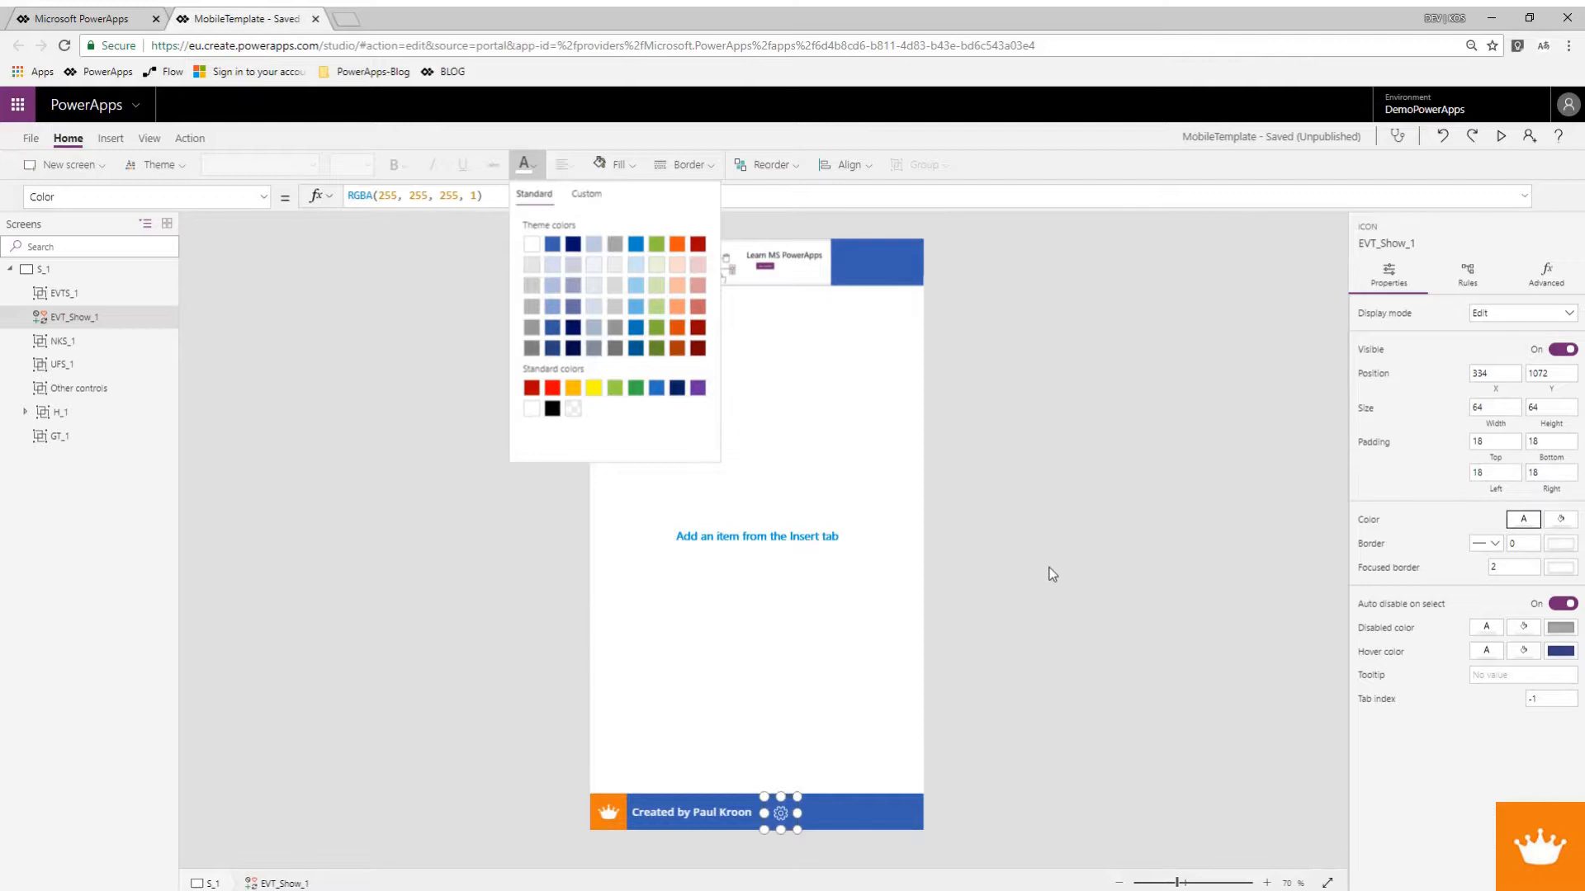
{"action": "key", "text": "F5"}
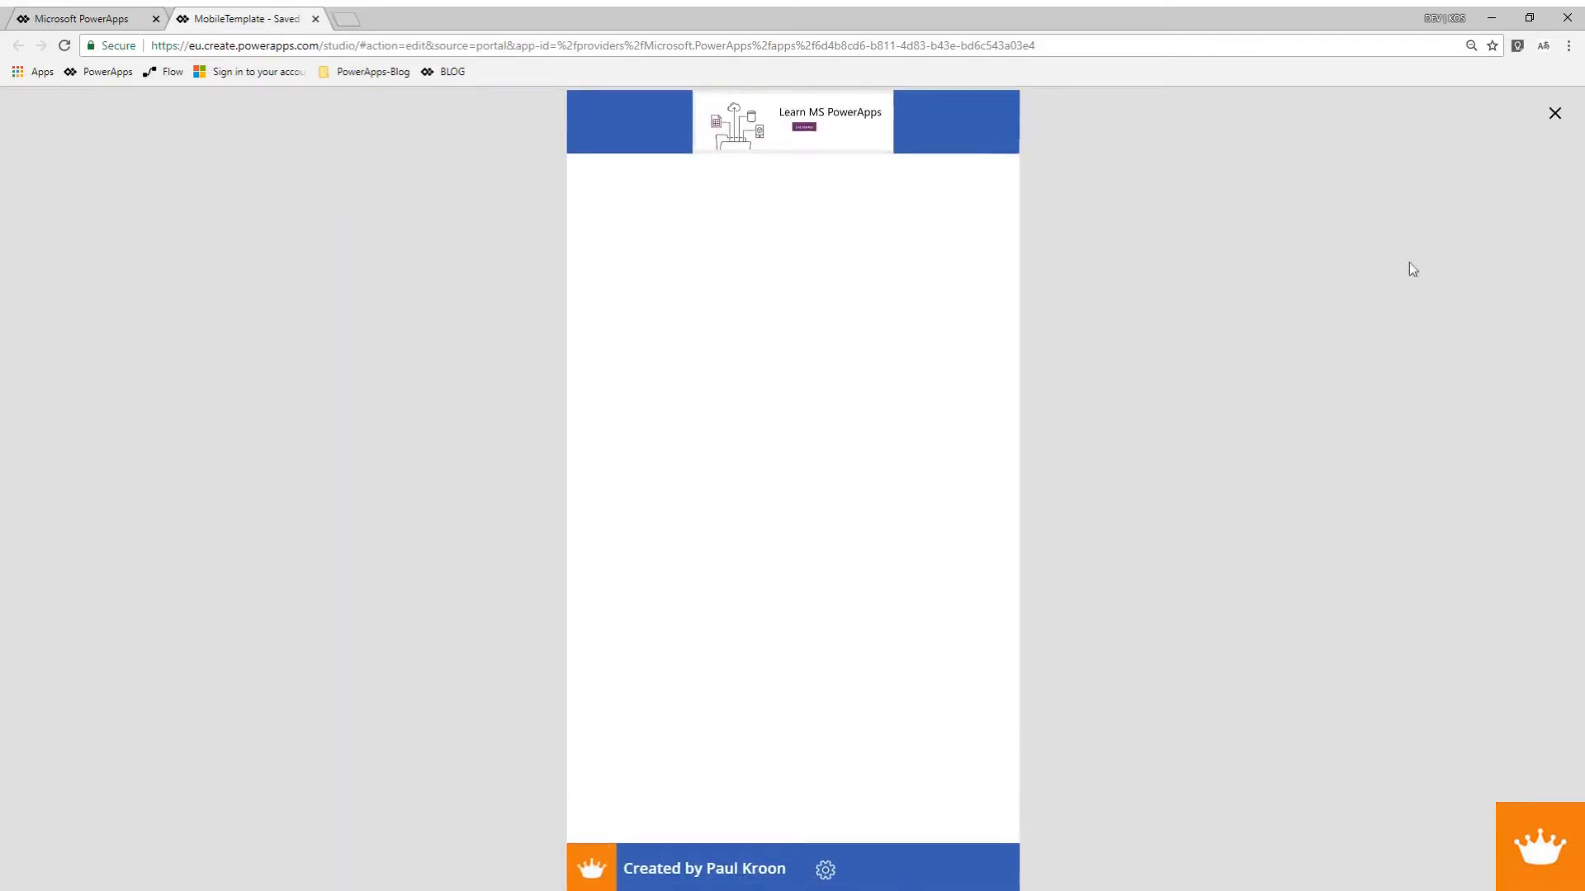
{"action": "left_click", "coordinate": [1544, 125]}
Set the OnSelect formula of the EVT_Show_1 icon to UpdateContext({Settings_1:1}).
{"action": "left_click", "coordinate": [780, 813]}
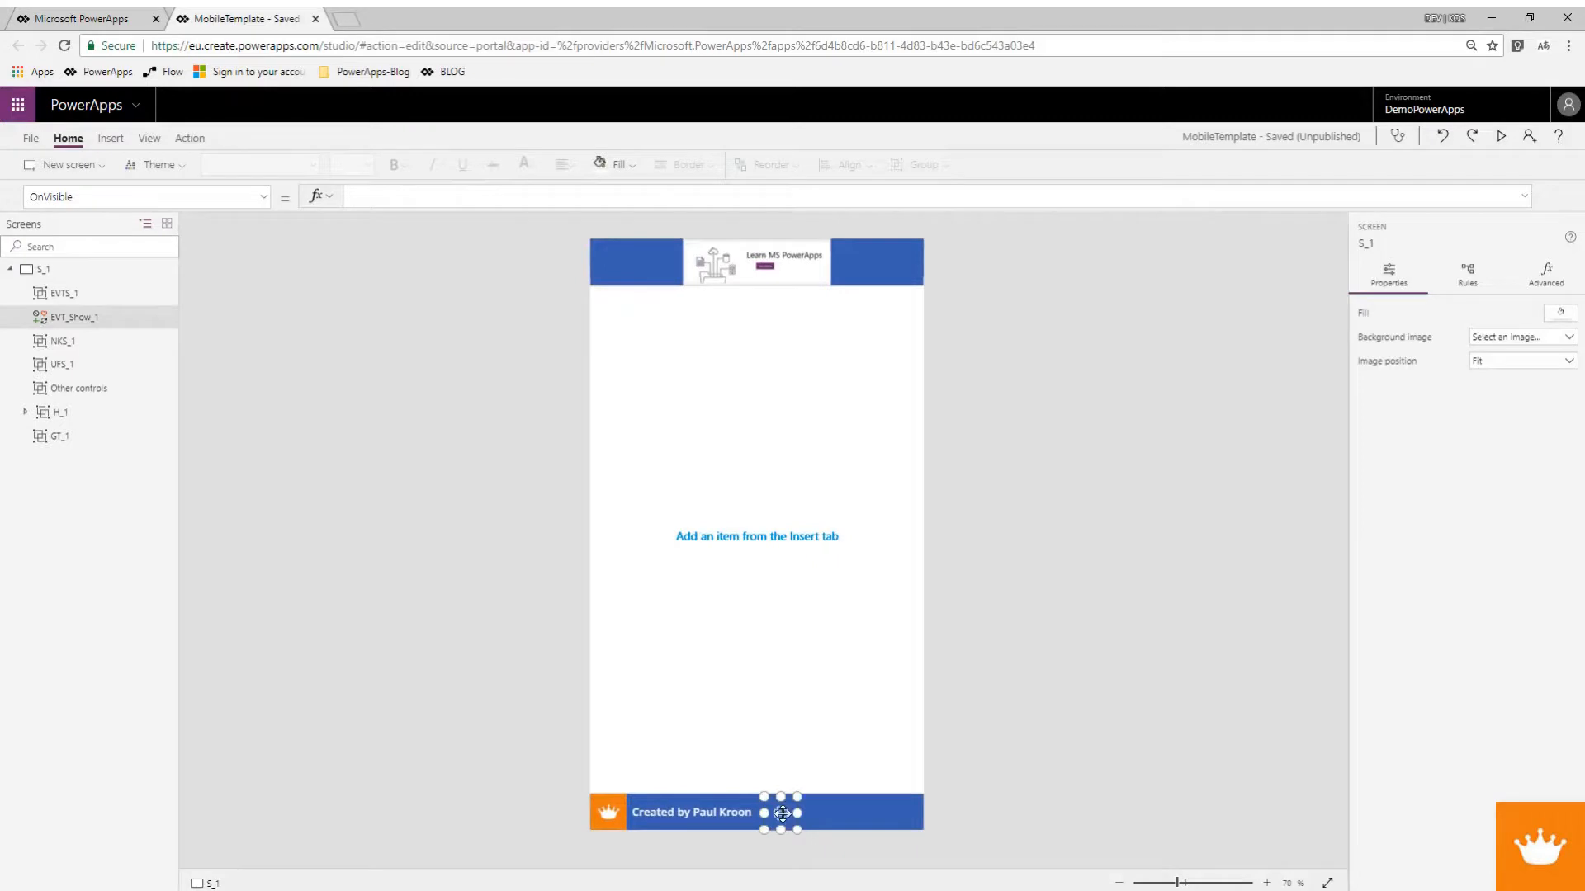
{"action": "left_click", "coordinate": [58, 198]}
{"action": "scroll", "coordinate": [165, 417], "scroll_direction": "down", "scroll_amount": 5}
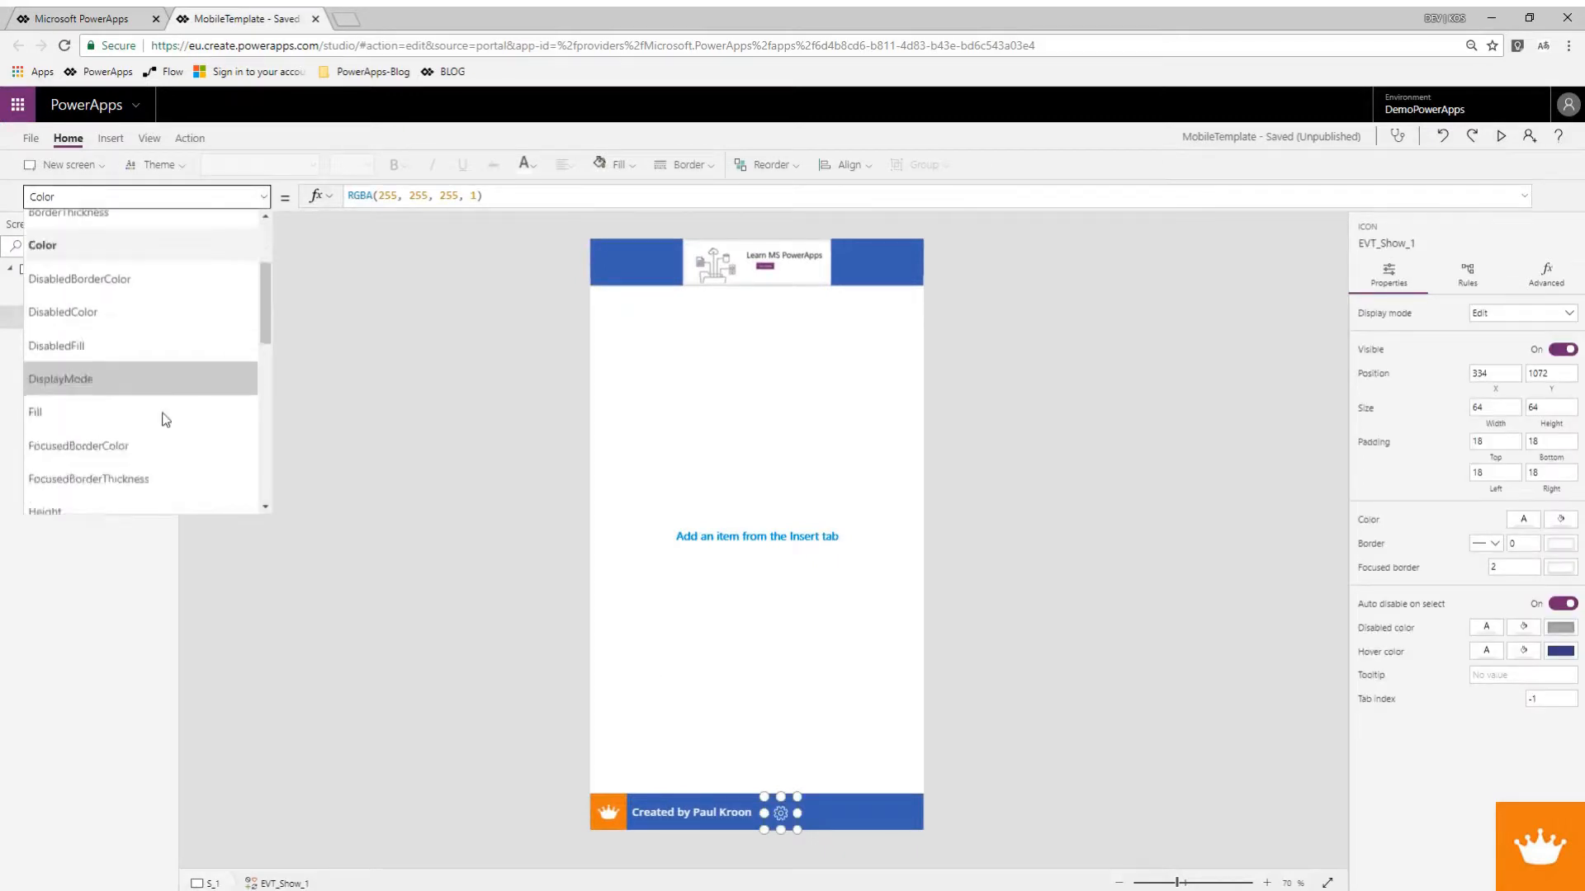
{"action": "left_click", "coordinate": [92, 461]}
{"action": "left_click_drag", "start_coordinate": [408, 196], "coordinate": [353, 195]}
{"action": "key", "text": "BackSpace"}
{"action": "type", "text": "Update("}
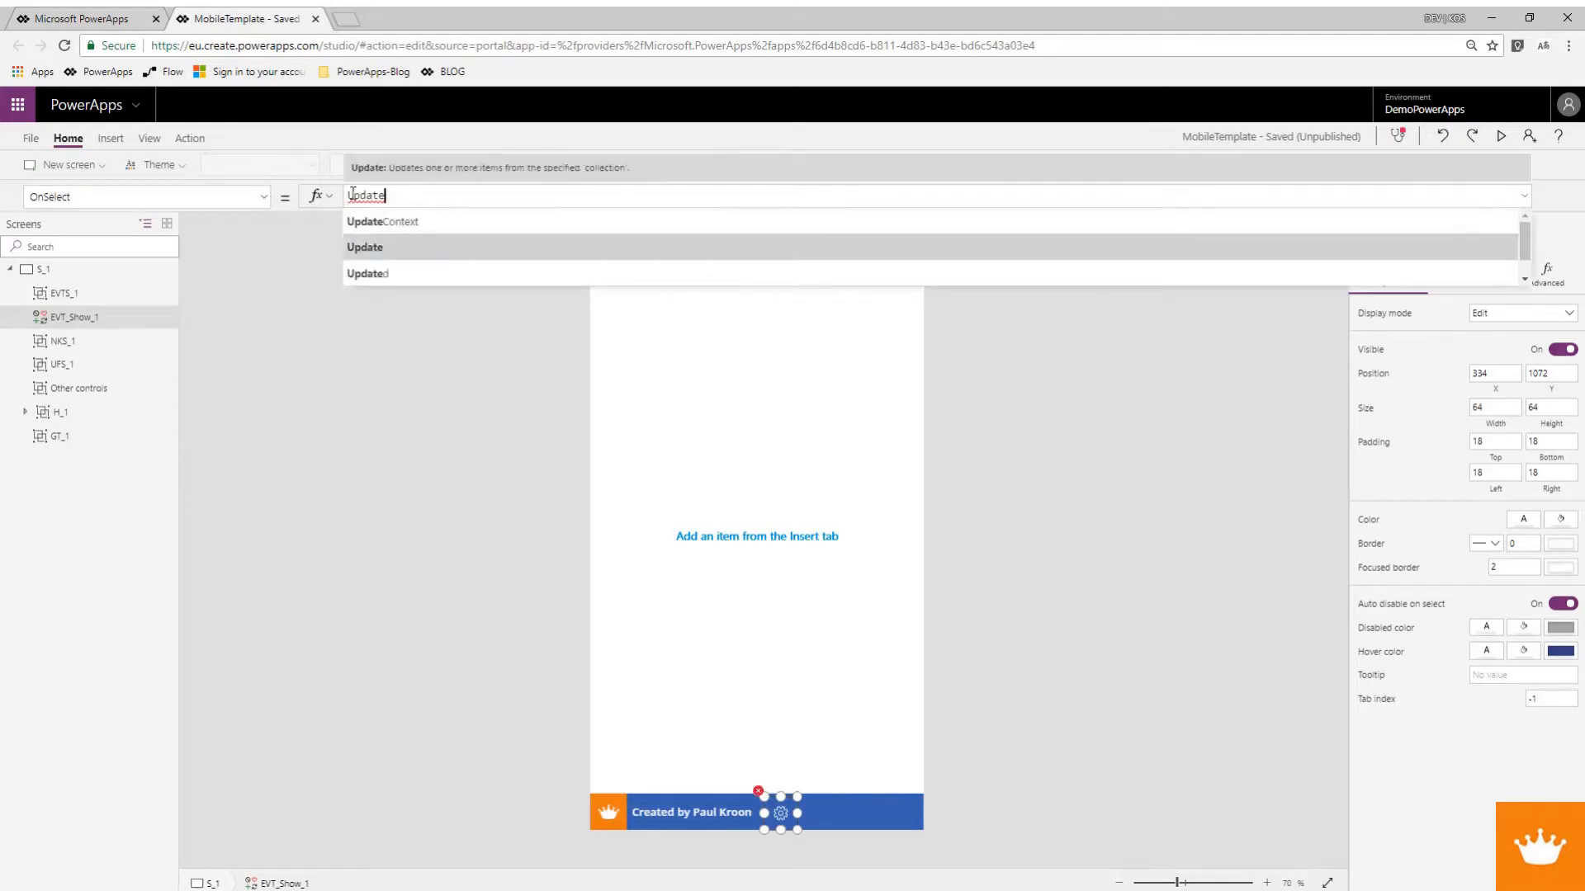
{"action": "key", "text": "BackSpace"}
{"action": "key", "text": "Tab"}
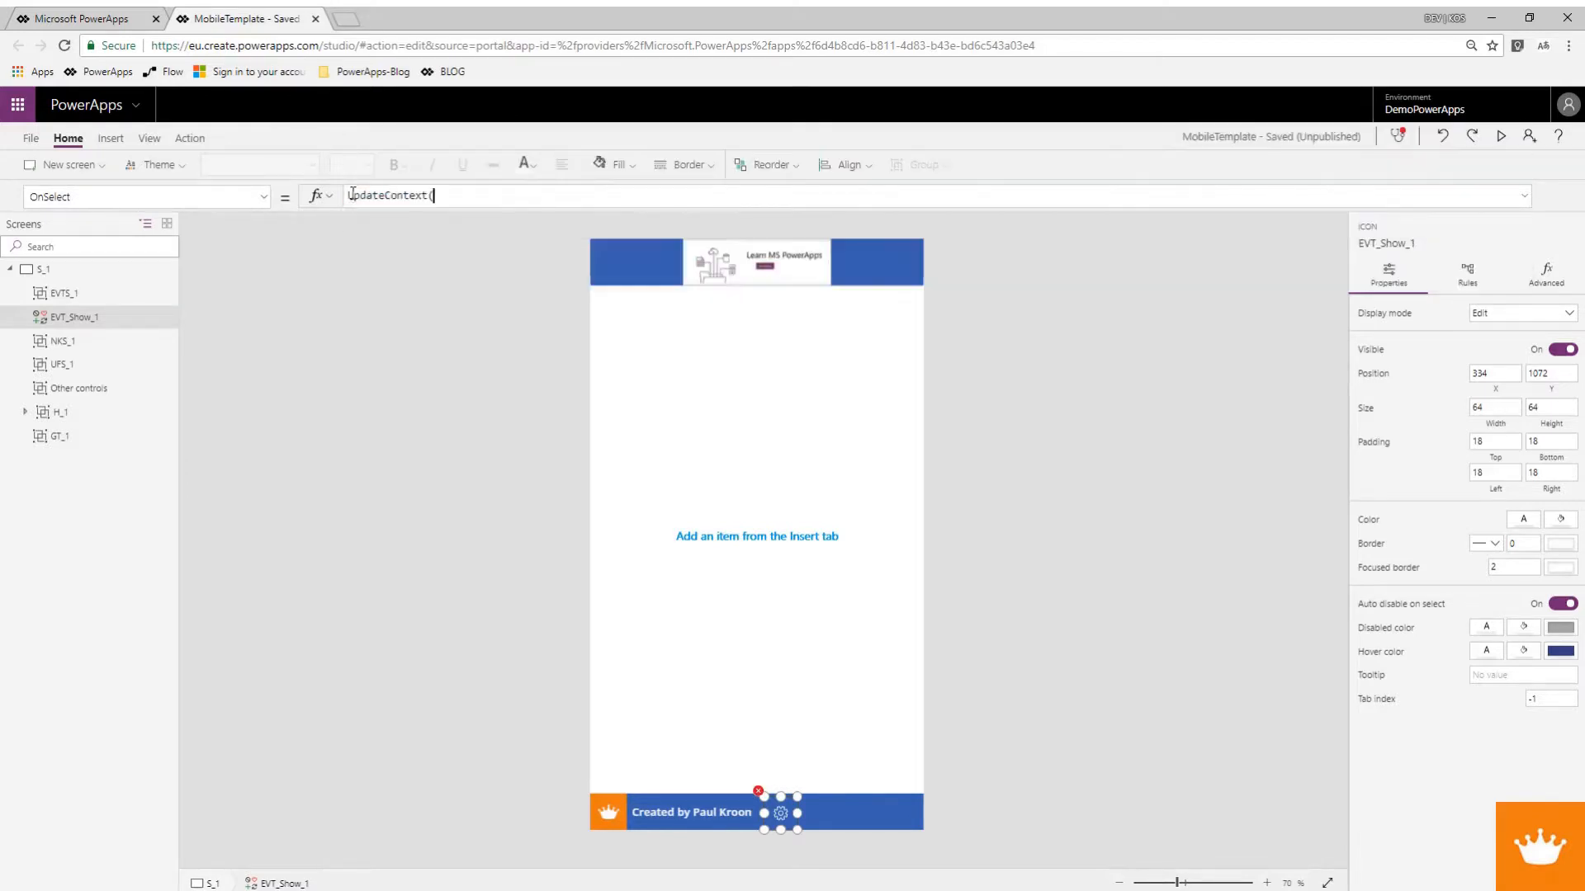
{"action": "type", "text": "{Set"}
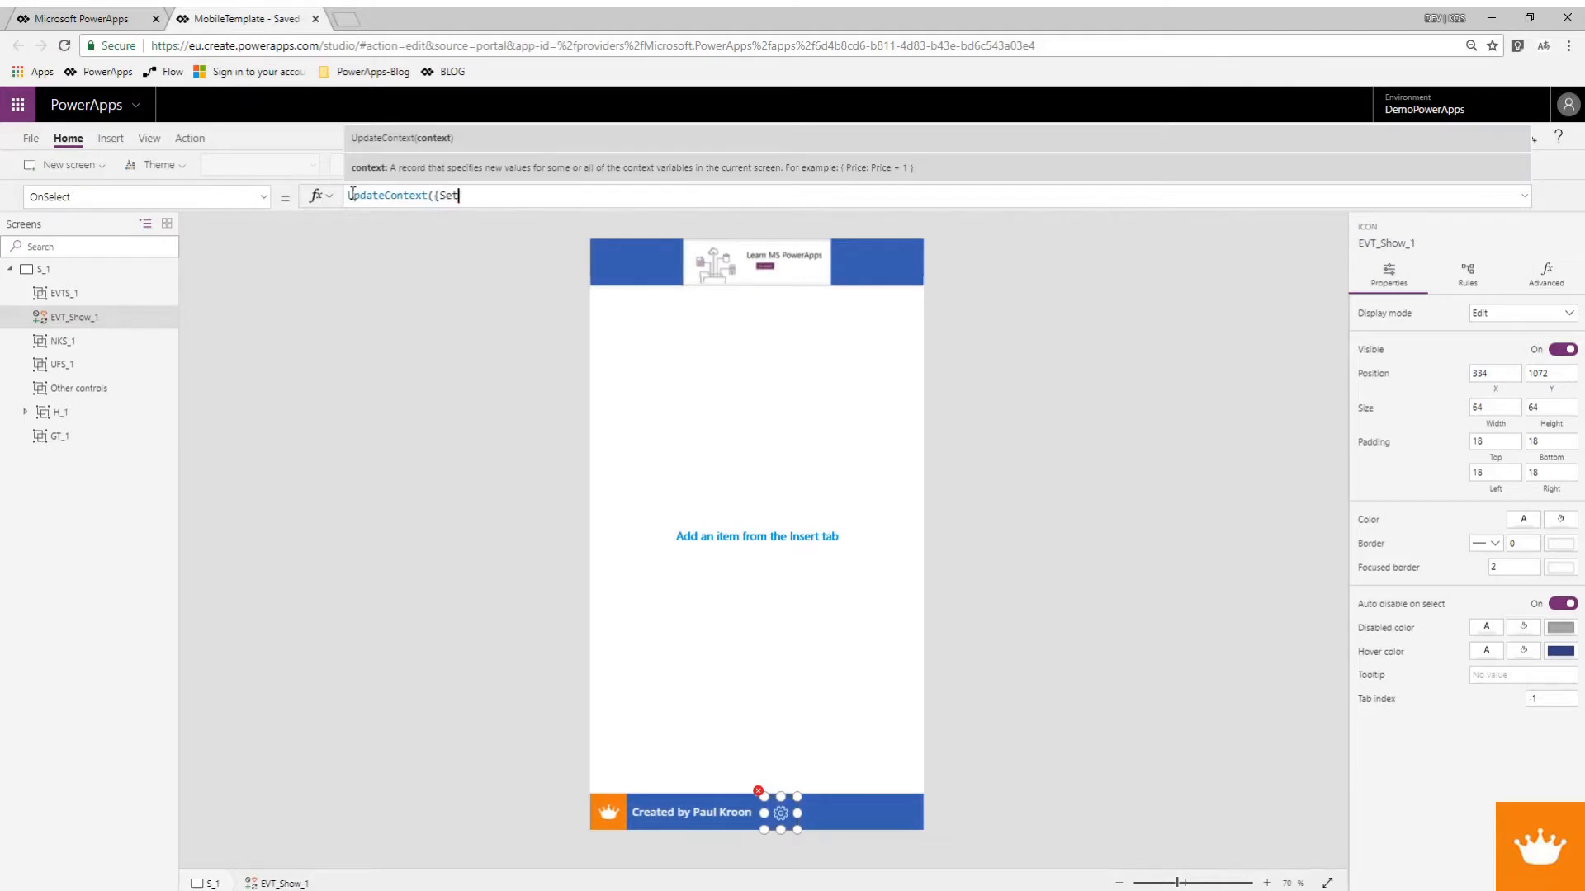
{"action": "type", "text": "tings_1:1})"}
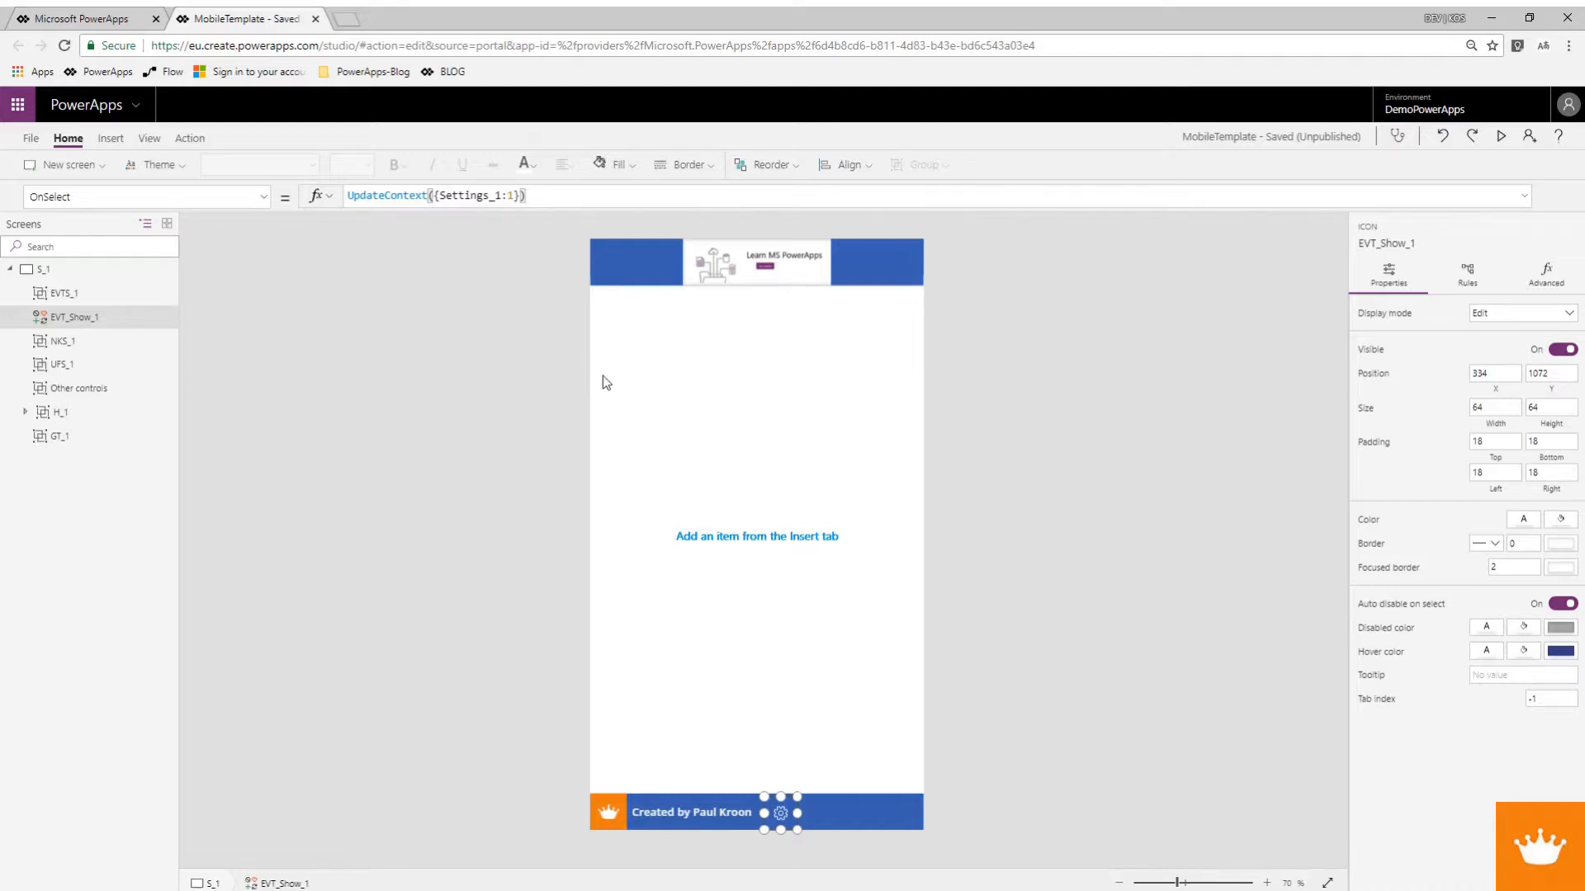
Set the Visible formula of the EVTS_1 group to Settings_1 = 1.
{"action": "left_click", "coordinate": [62, 295]}
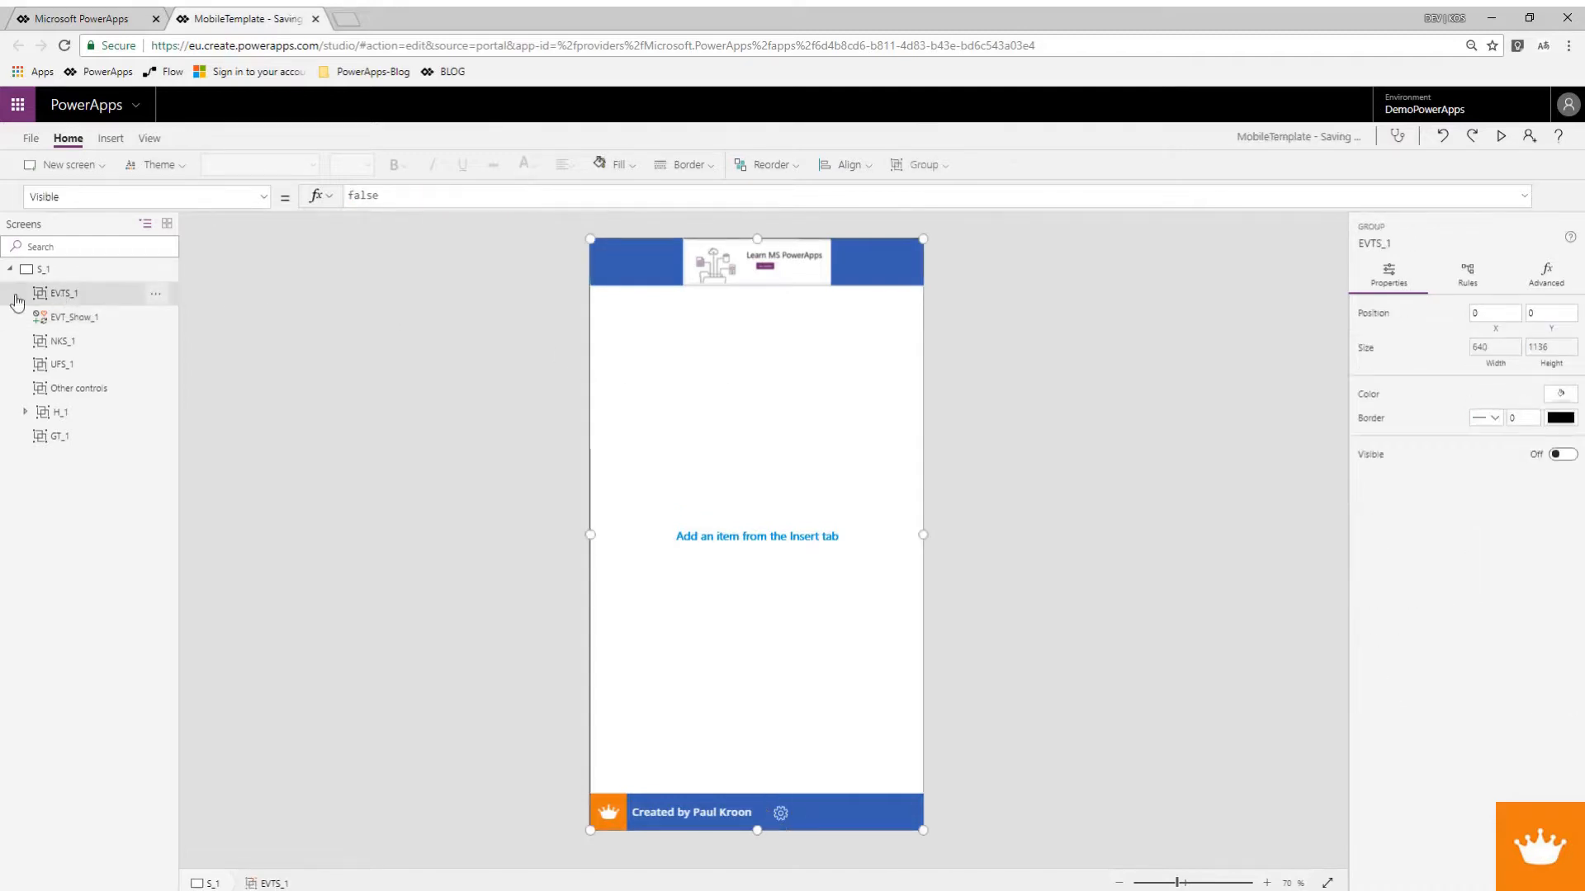
{"action": "left_click_drag", "start_coordinate": [383, 197], "coordinate": [327, 200]}
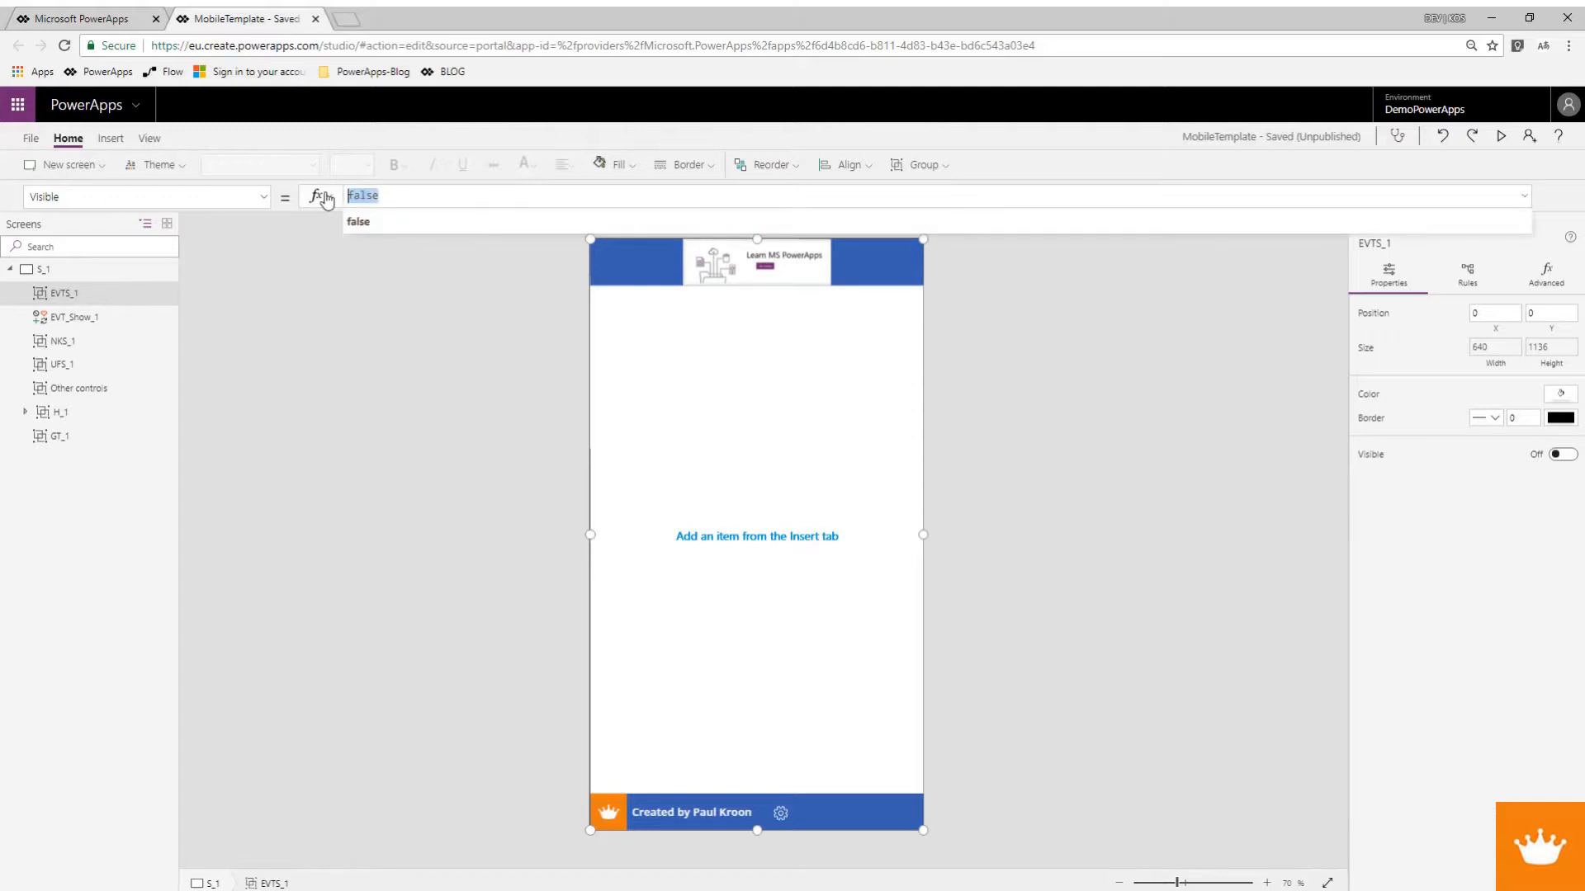
{"action": "type", "text": "Settings"}
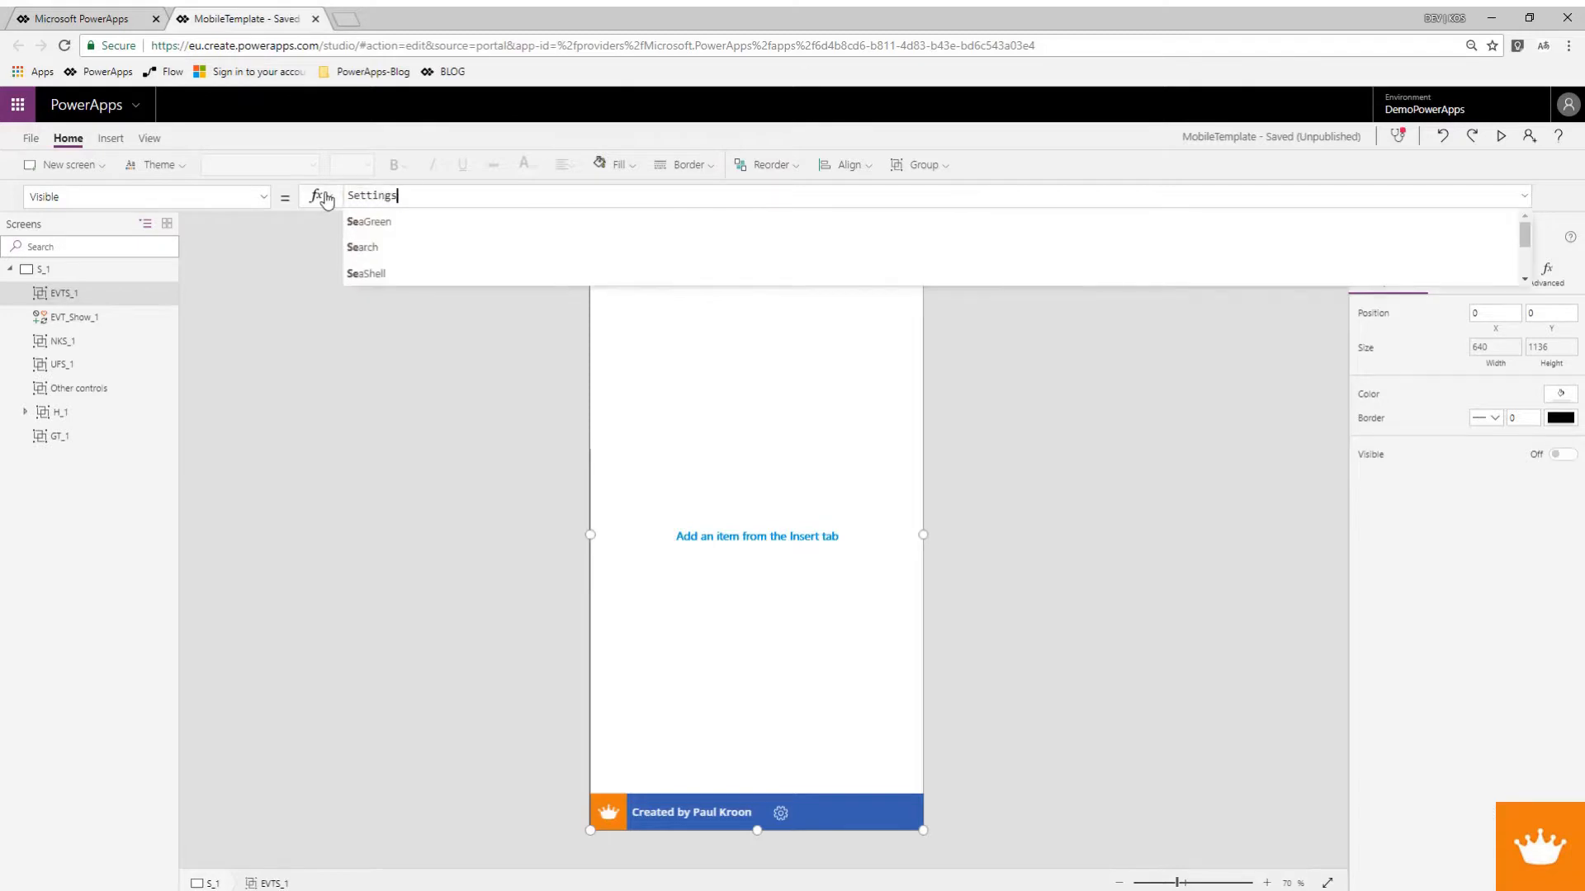
{"action": "key", "text": "Down"}
{"action": "key", "text": "Return"}
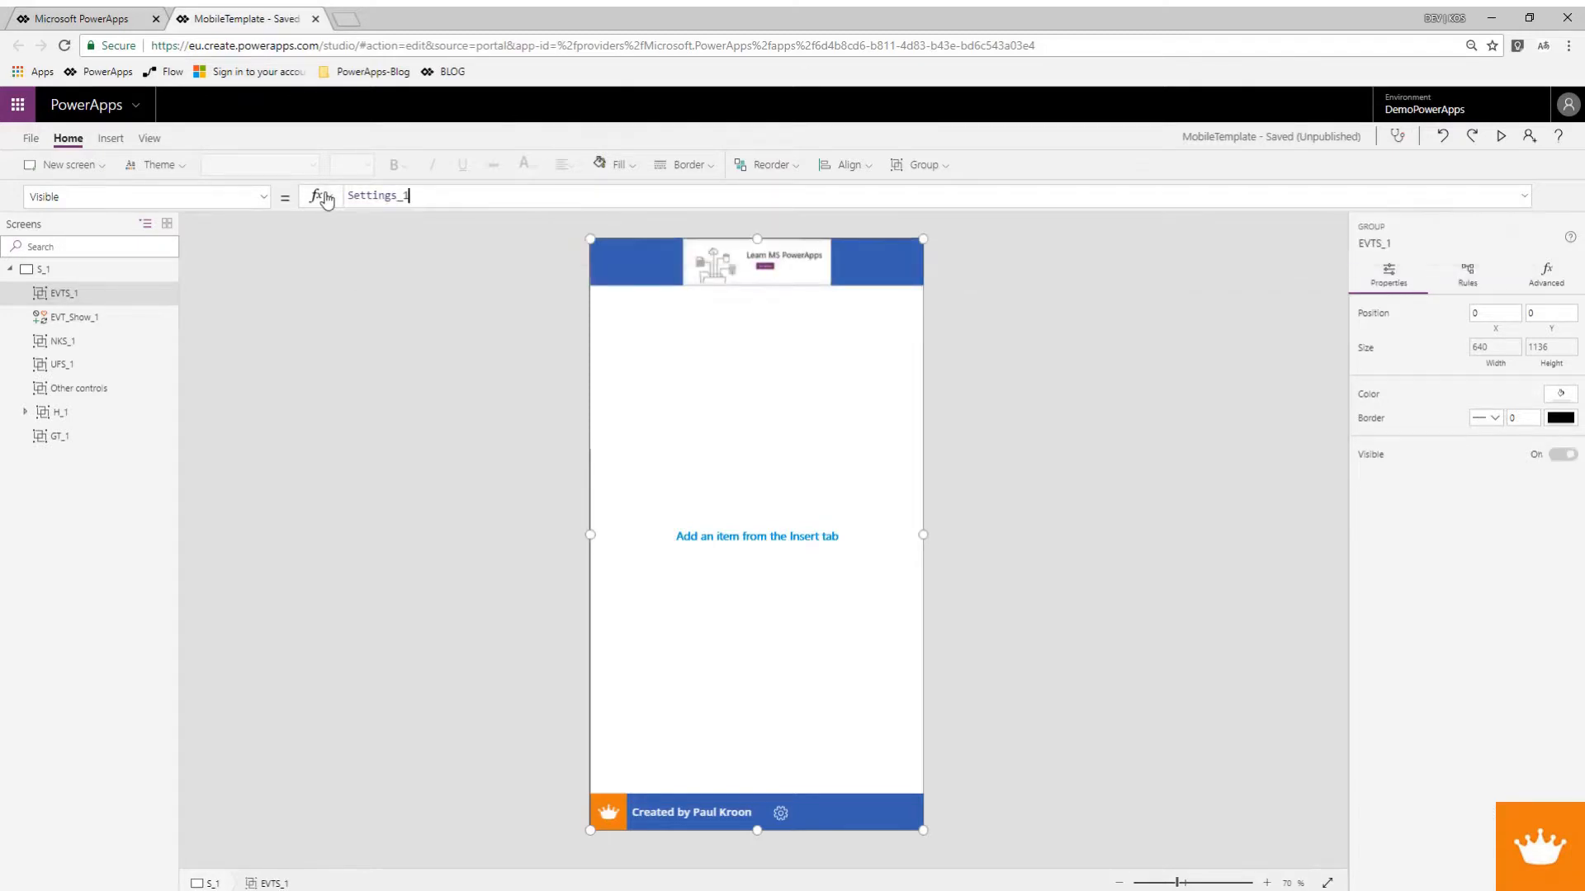
{"action": "type", "text": "= 1"}
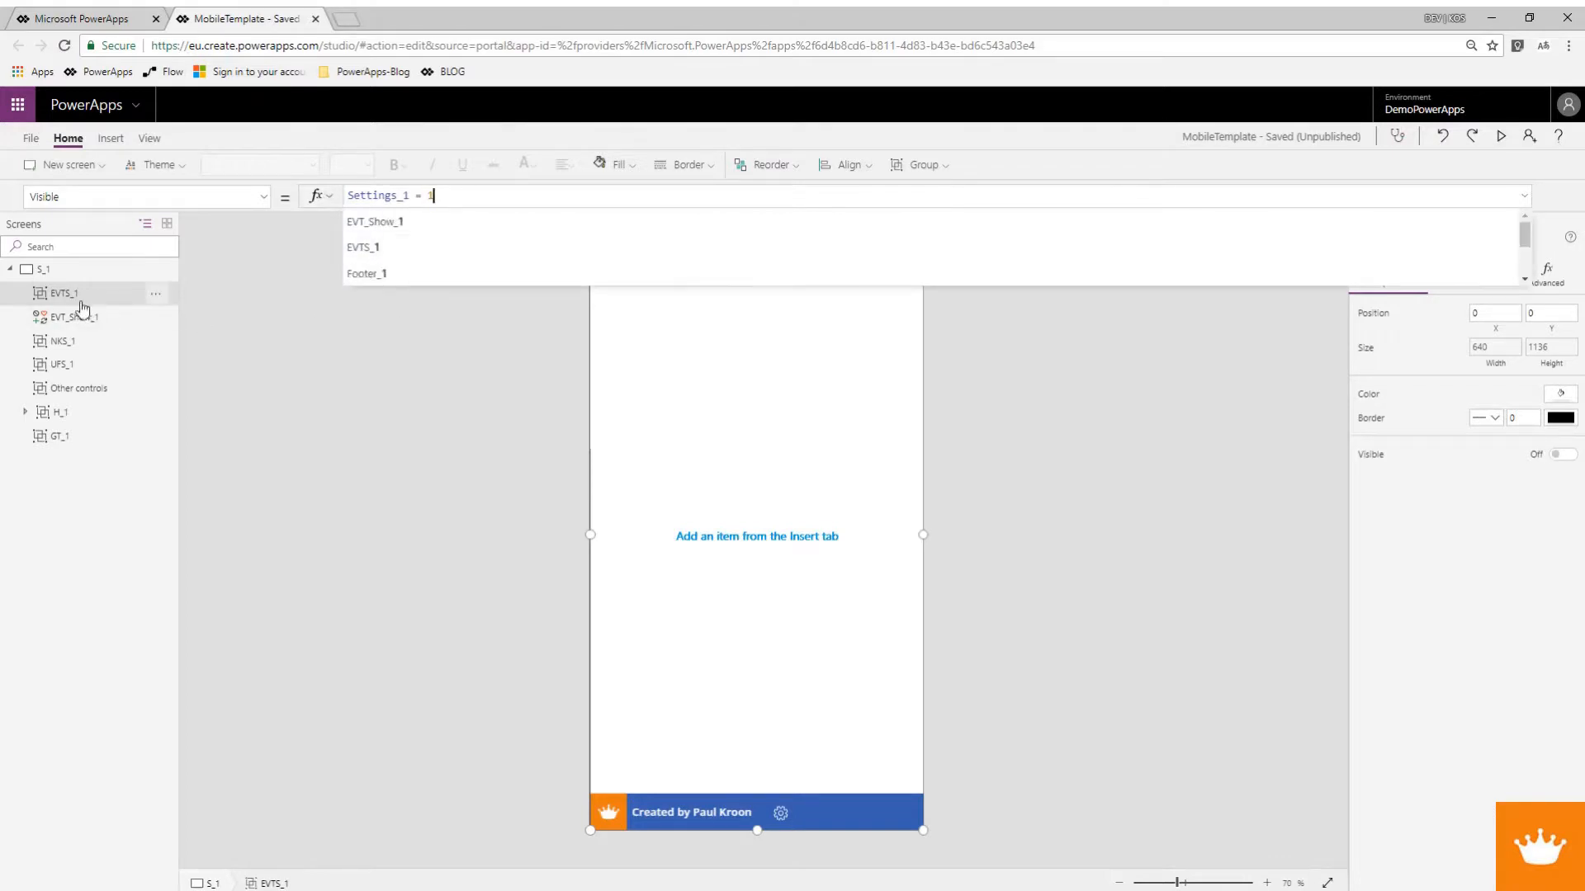
Insert a label into the EVTS_1 group and set both its X and Y position to 0.
{"action": "left_click", "coordinate": [111, 138]}
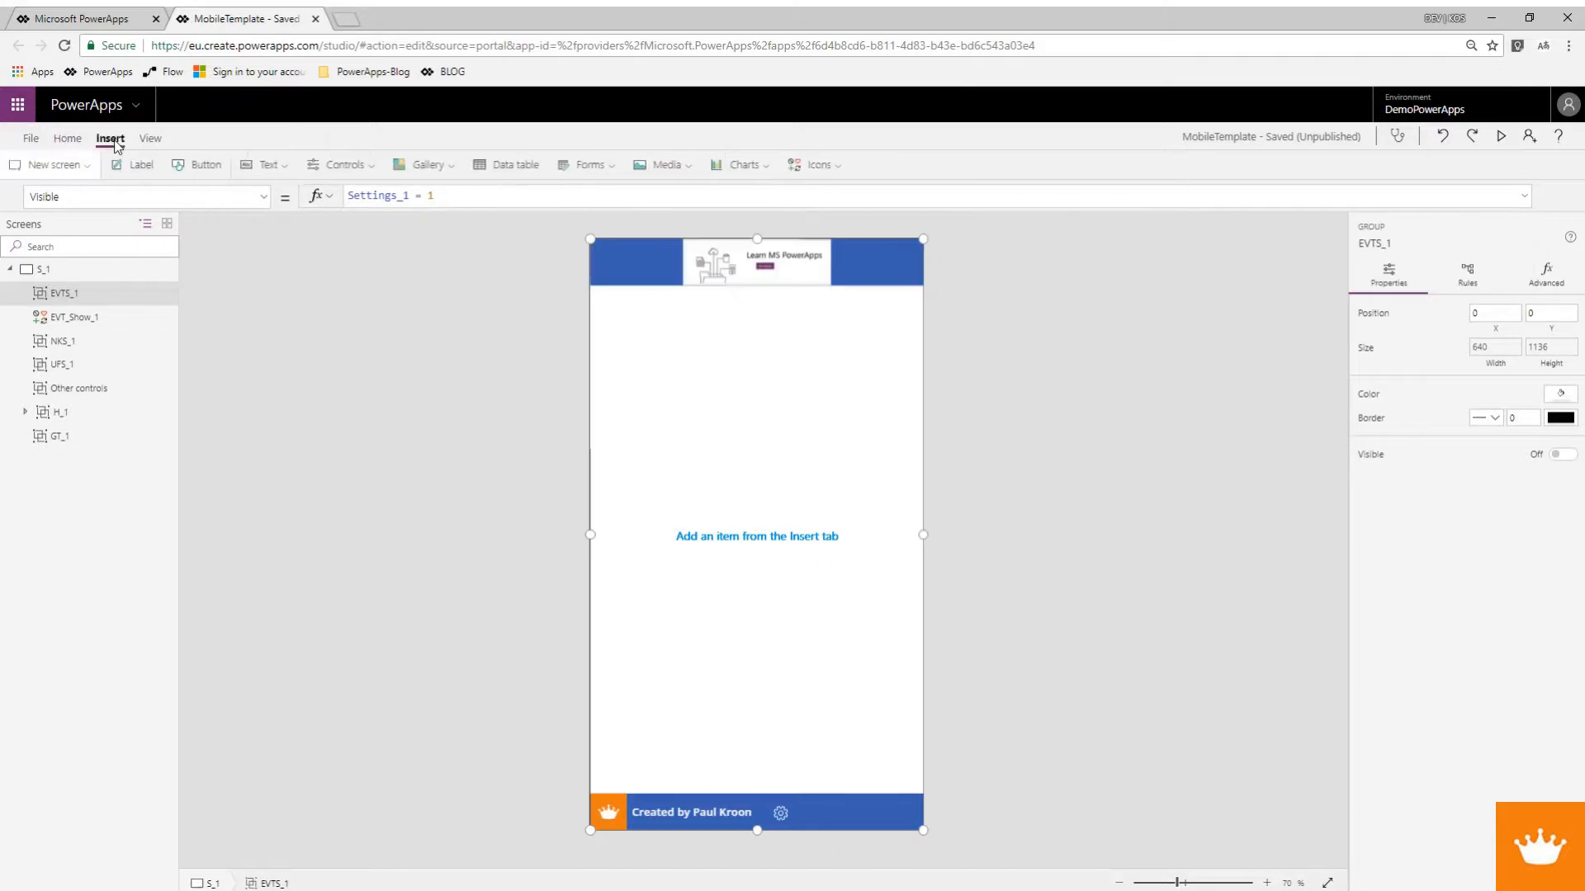
{"action": "left_click", "coordinate": [154, 169]}
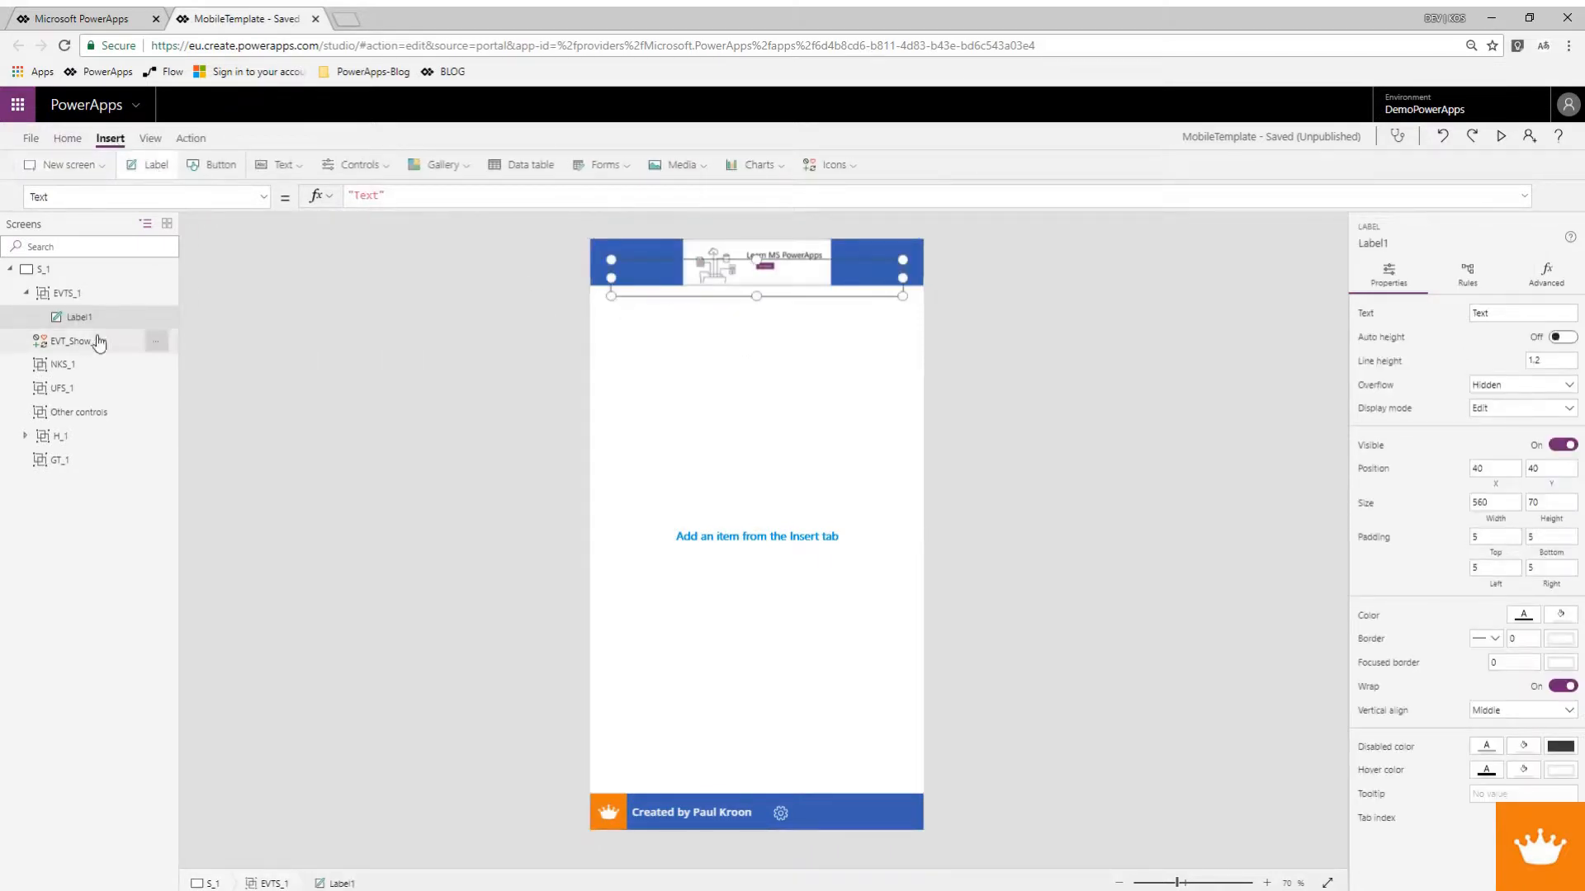
{"action": "left_click", "coordinate": [262, 196]}
{"action": "scroll", "coordinate": [156, 429], "scroll_direction": "down", "scroll_amount": 3}
{"action": "left_click", "coordinate": [136, 462]}
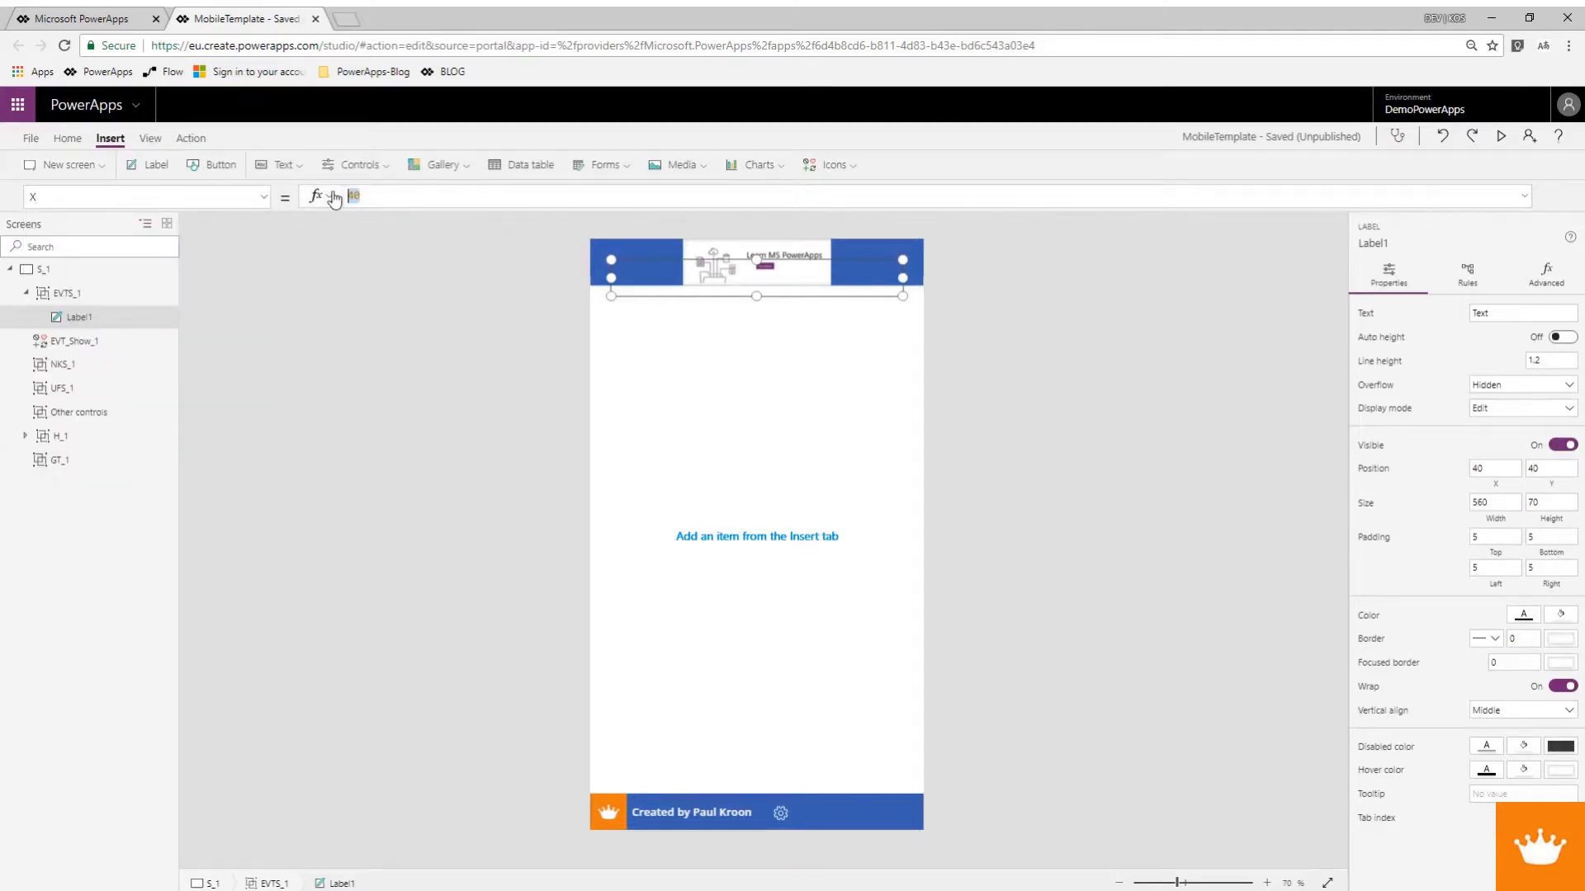
{"action": "type", "text": "0"}
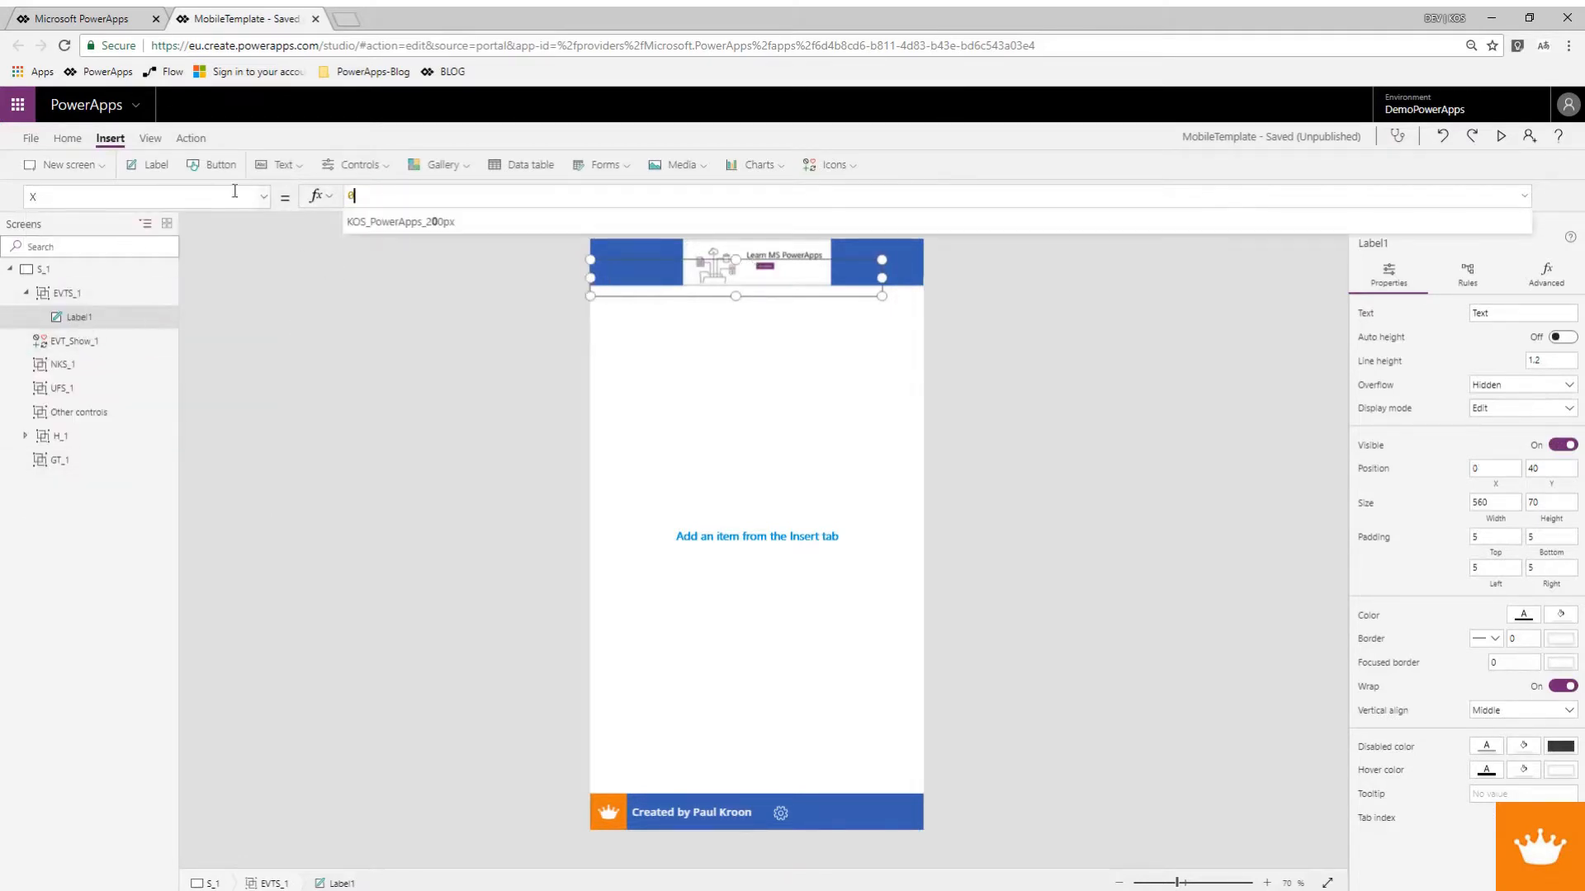
{"action": "left_click", "coordinate": [251, 202]}
{"action": "left_click", "coordinate": [47, 497]}
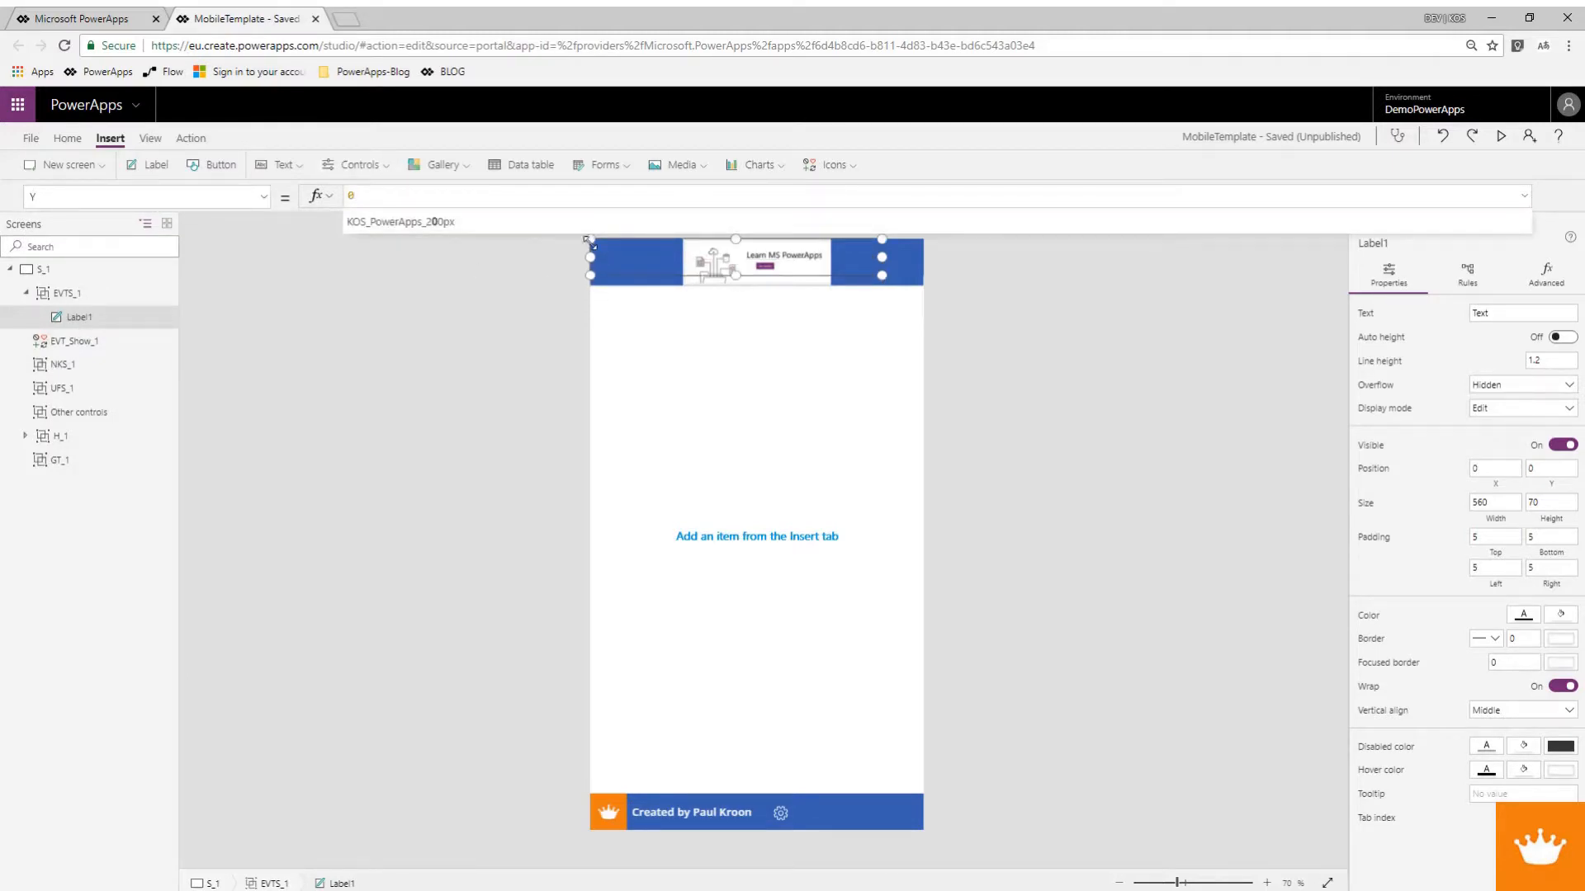
Rename the new label in the EVTS_1 group as EVT_Layer_1.
{"action": "right_click", "coordinate": [82, 321]}
{"action": "left_click", "coordinate": [119, 408]}
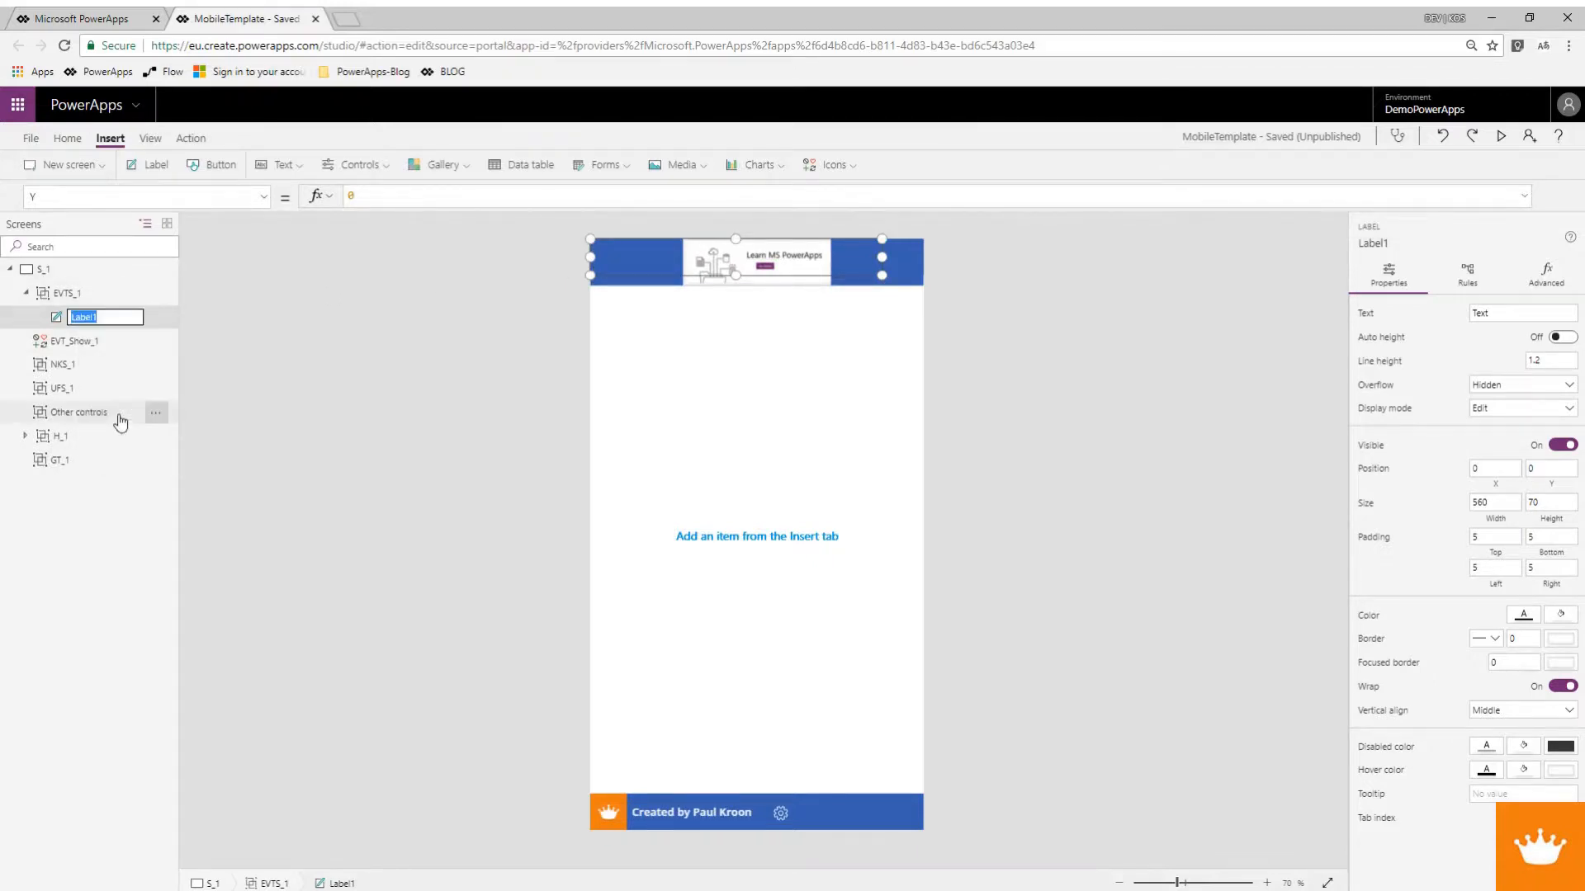
{"action": "type", "text": "EVT_Layer_"}
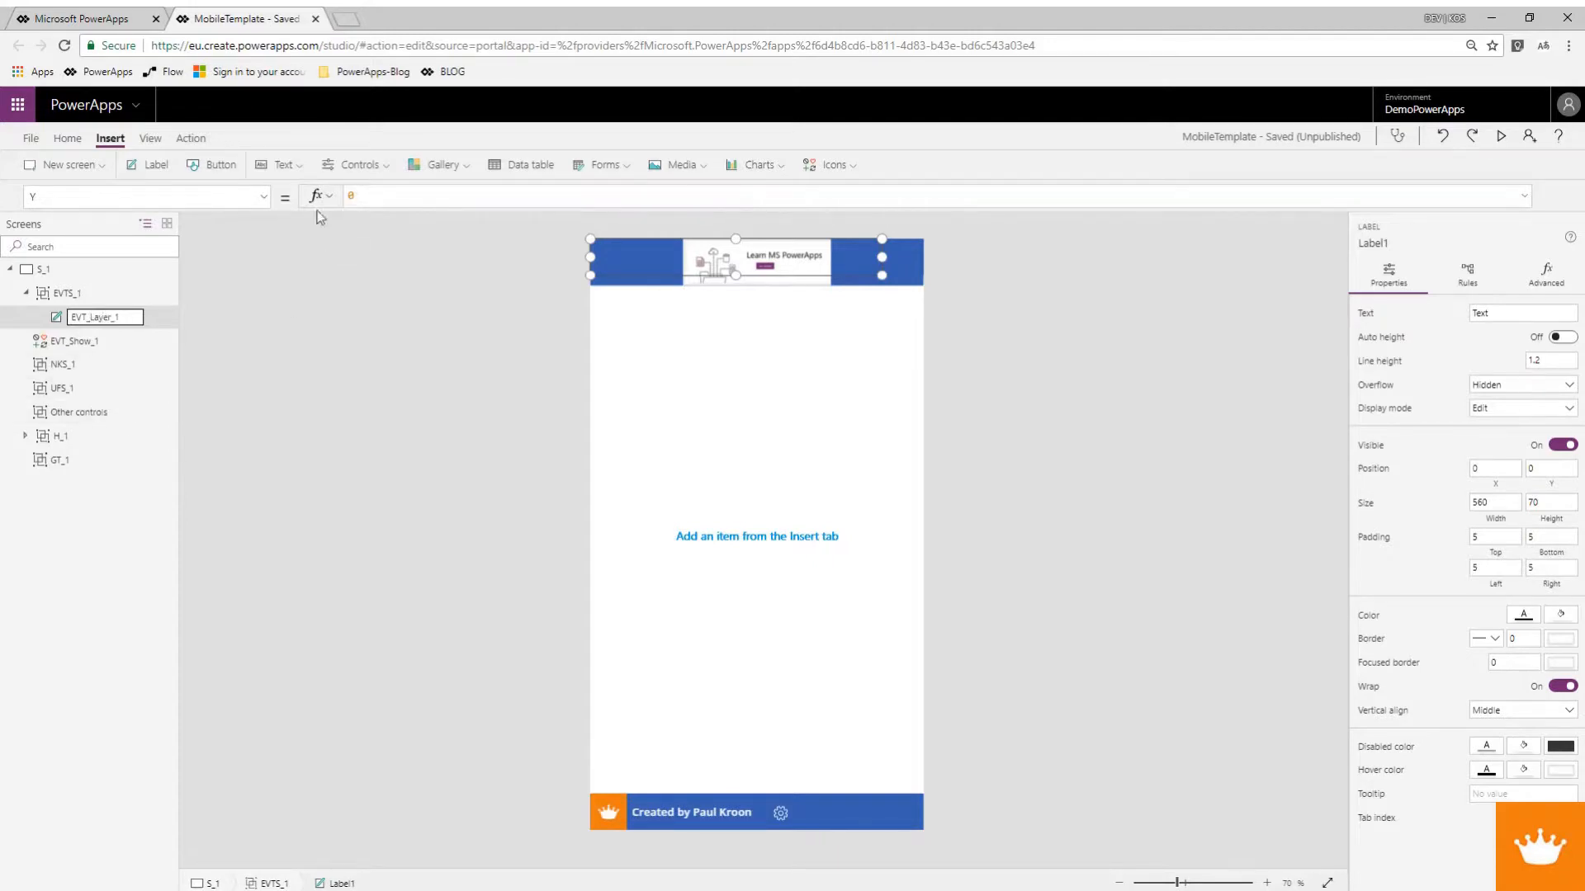
{"action": "key", "text": "Return"}
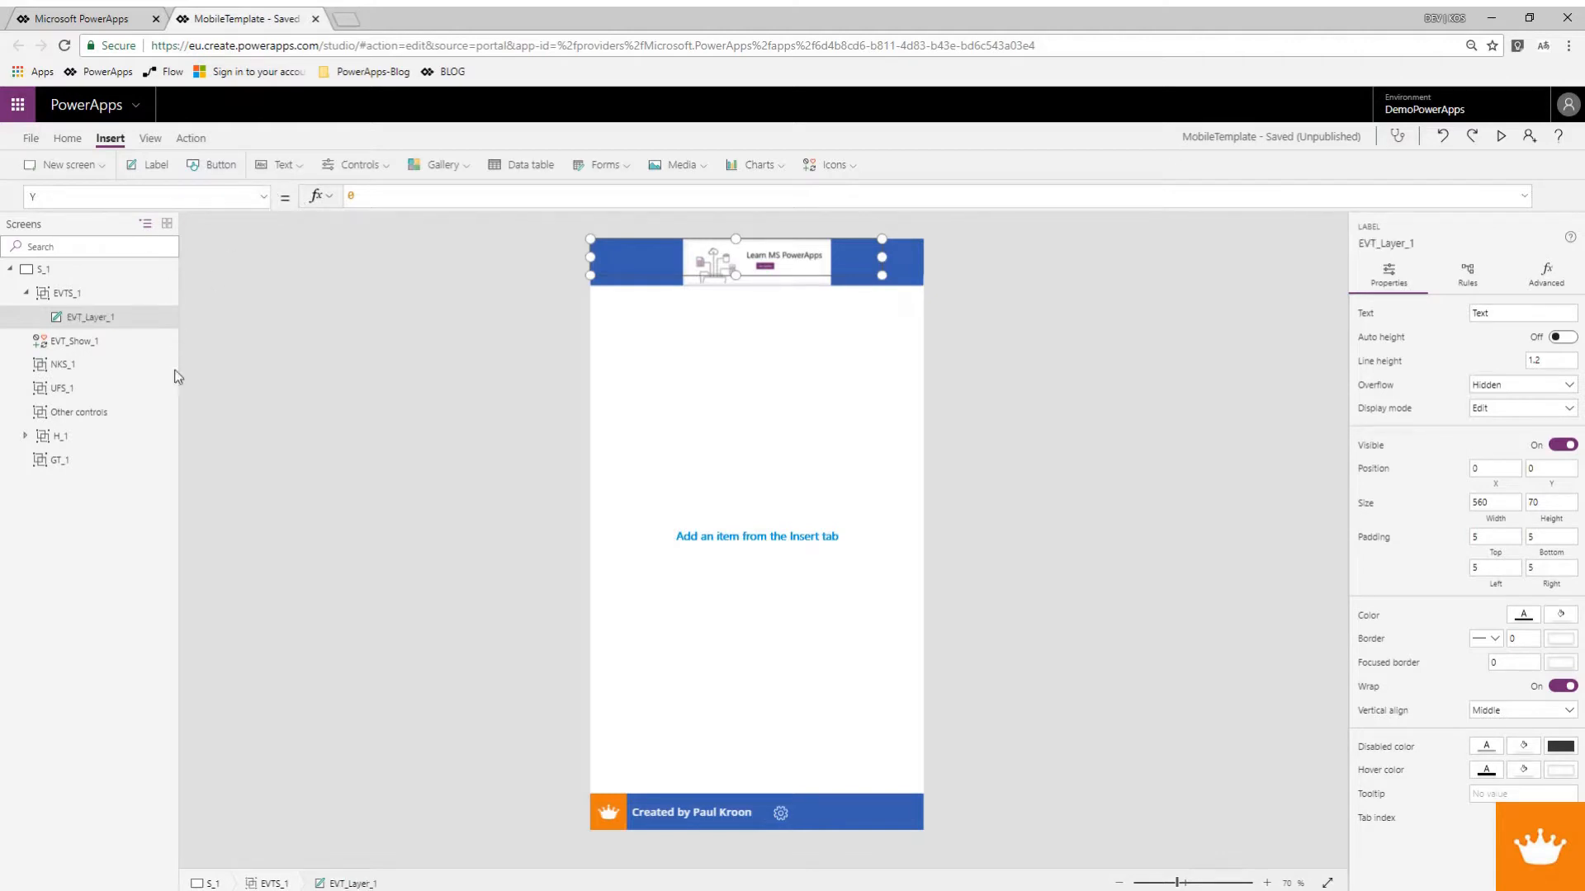
Set the Width formula of the EVT_Layer_1 label to Parent.Width.
{"action": "left_click", "coordinate": [264, 204]}
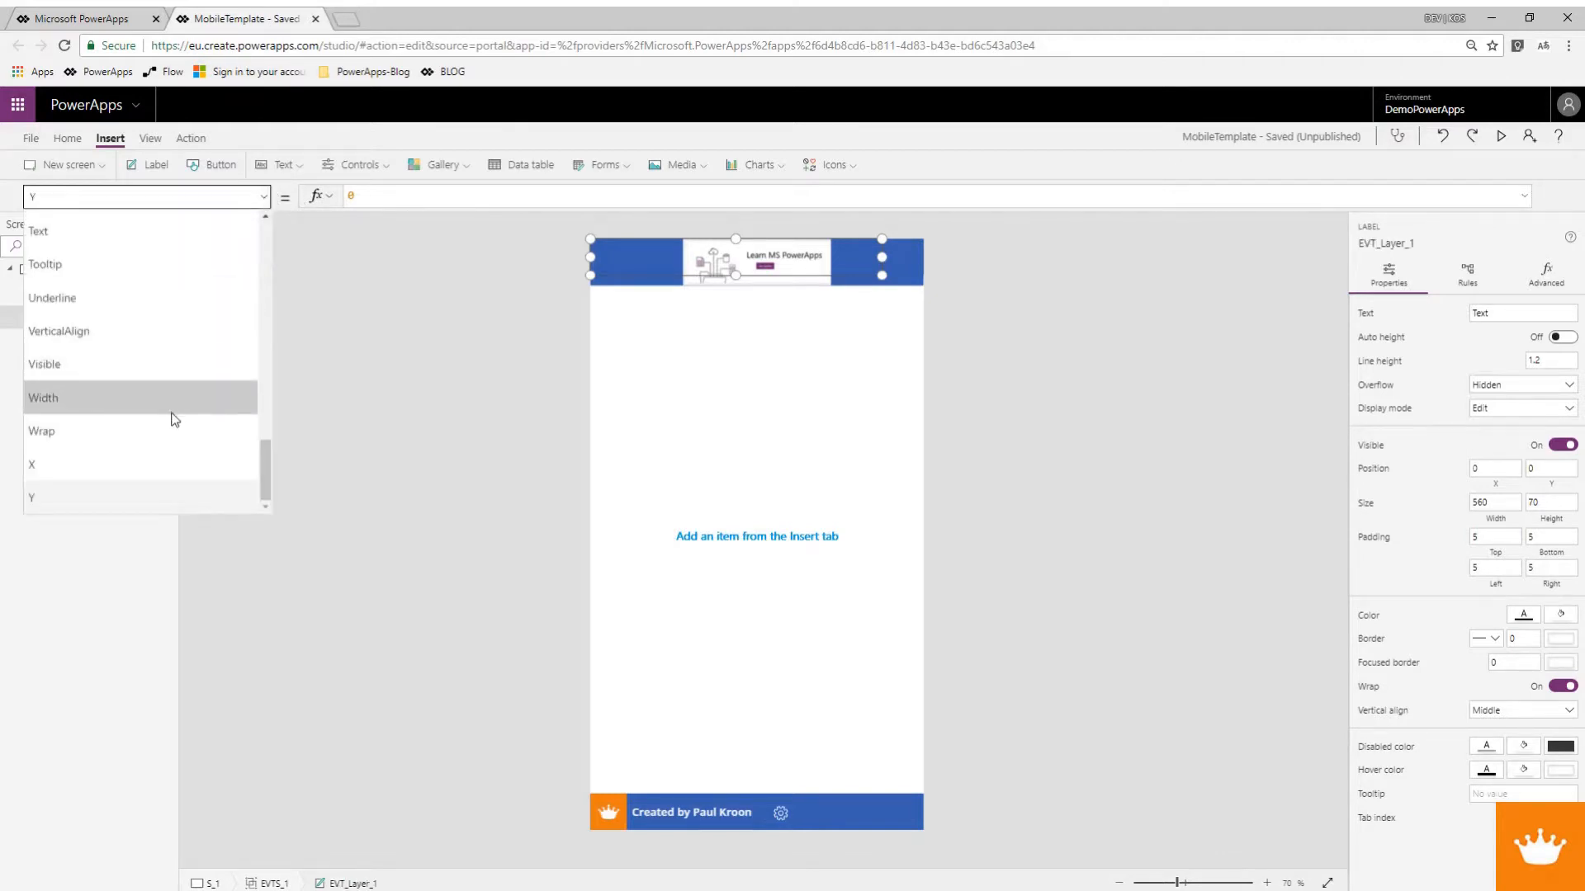
{"action": "left_click", "coordinate": [172, 410]}
{"action": "left_click", "coordinate": [387, 198]}
{"action": "key", "text": "BackSpace"}
{"action": "key", "text": "BackSpace"}
{"action": "key", "text": "BackSpace"}
{"action": "type", "text": "Paretn.Widh"}
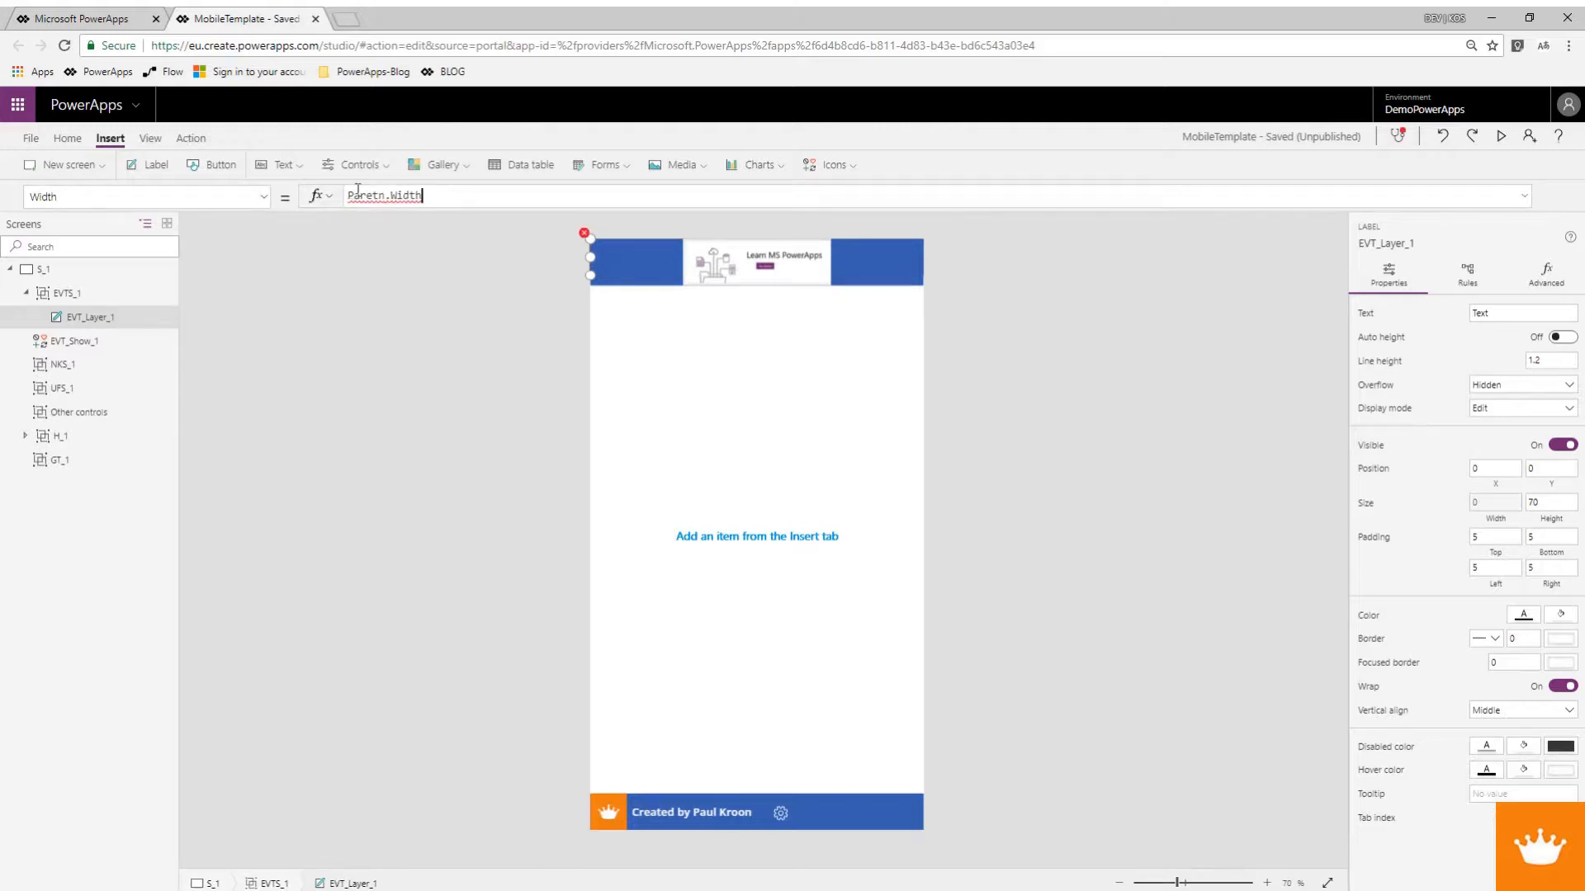
{"action": "left_click", "coordinate": [386, 195]}
{"action": "key", "text": "BackSpace"}
{"action": "key", "text": "BackSpace"}
{"action": "type", "text": "nt"}
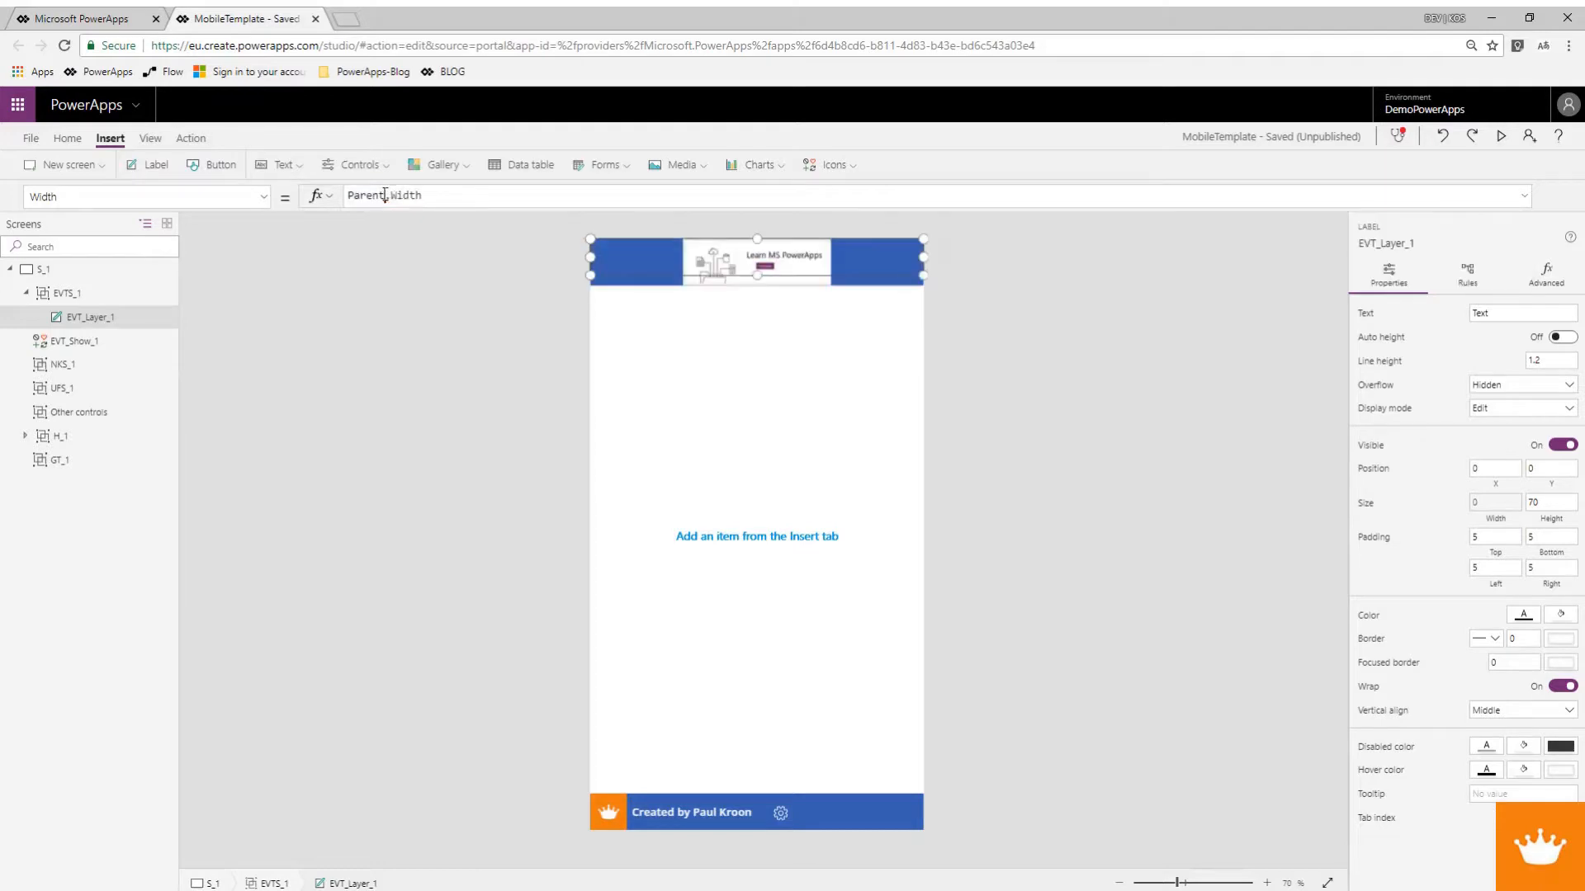
Set the Height formula of the EVT_Layer_1 label to Parent.Height.
{"action": "left_click", "coordinate": [263, 197]}
{"action": "scroll", "coordinate": [203, 326], "scroll_direction": "up", "scroll_amount": 5}
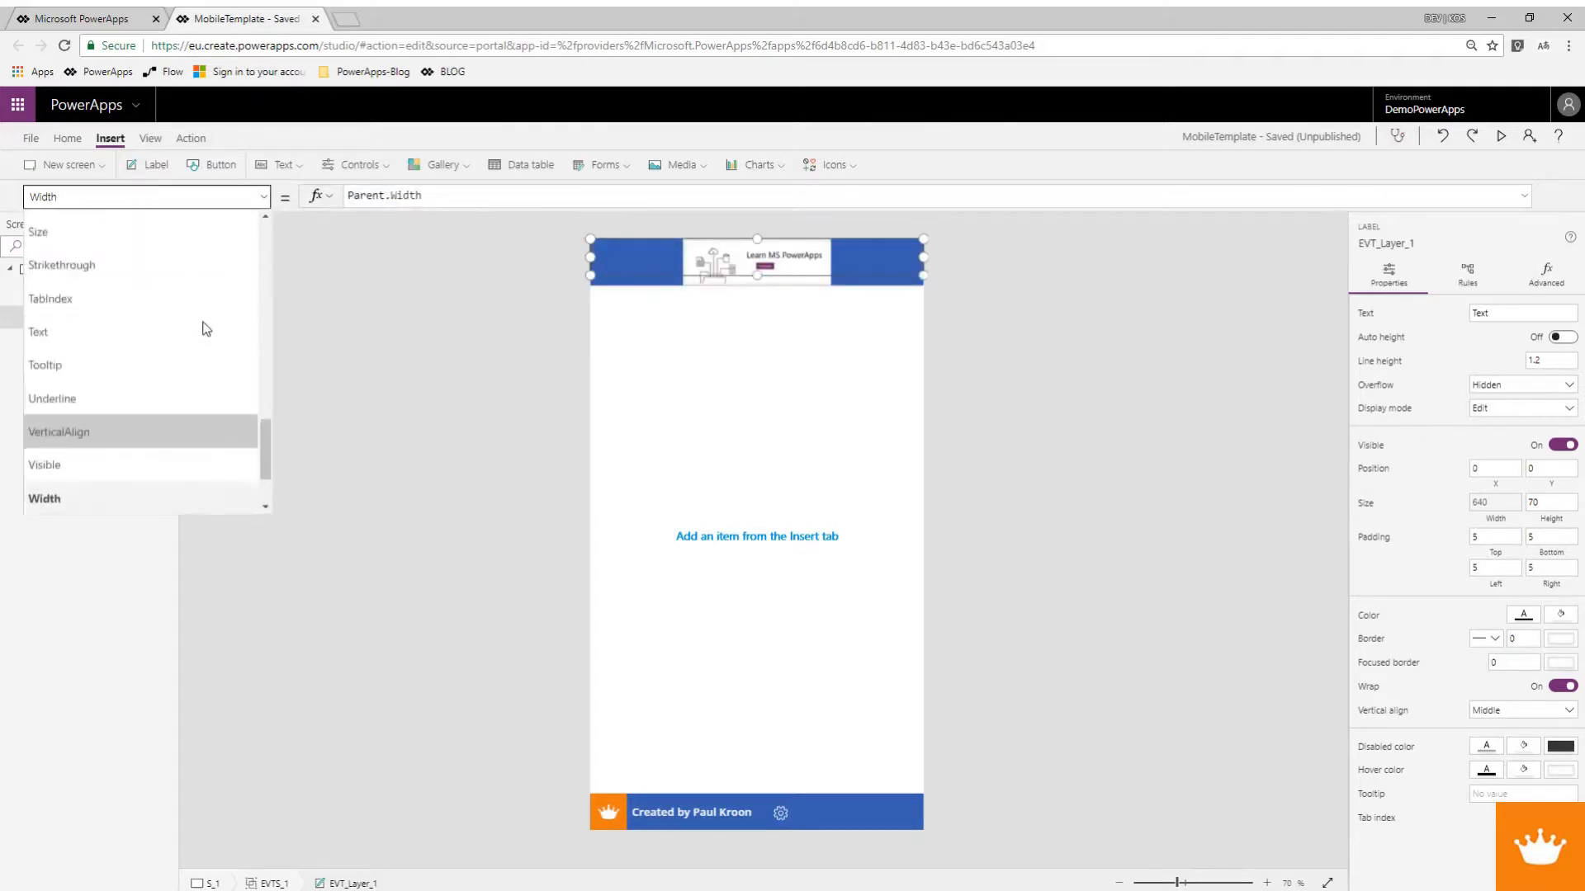
{"action": "scroll", "coordinate": [137, 383], "scroll_direction": "up", "scroll_amount": 5}
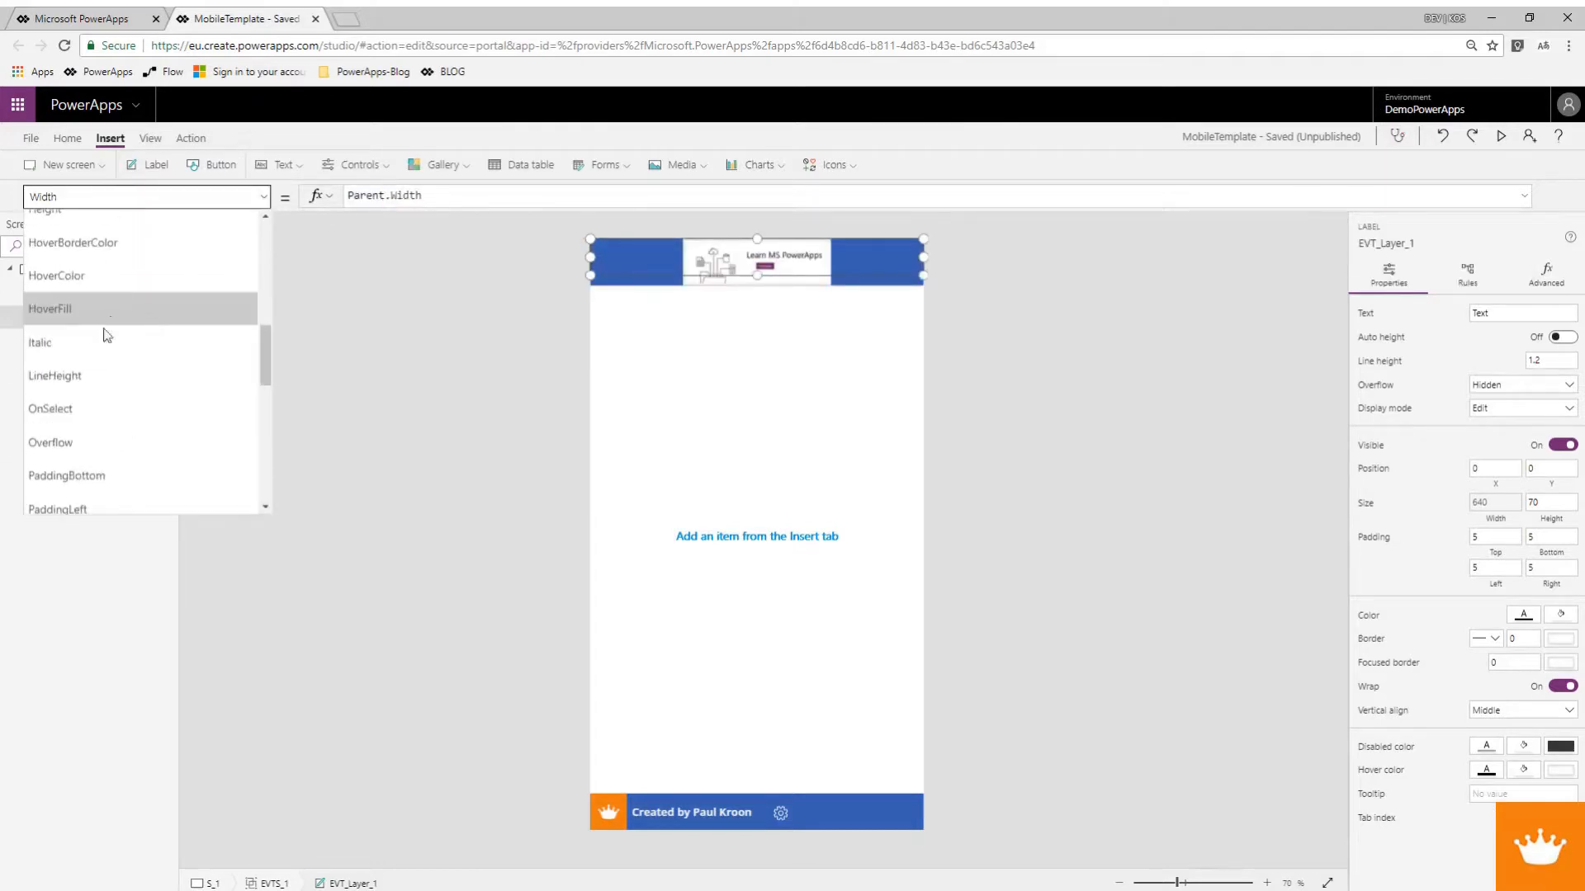
{"action": "scroll", "coordinate": [105, 353], "scroll_direction": "up", "scroll_amount": 2}
{"action": "left_click", "coordinate": [106, 357]}
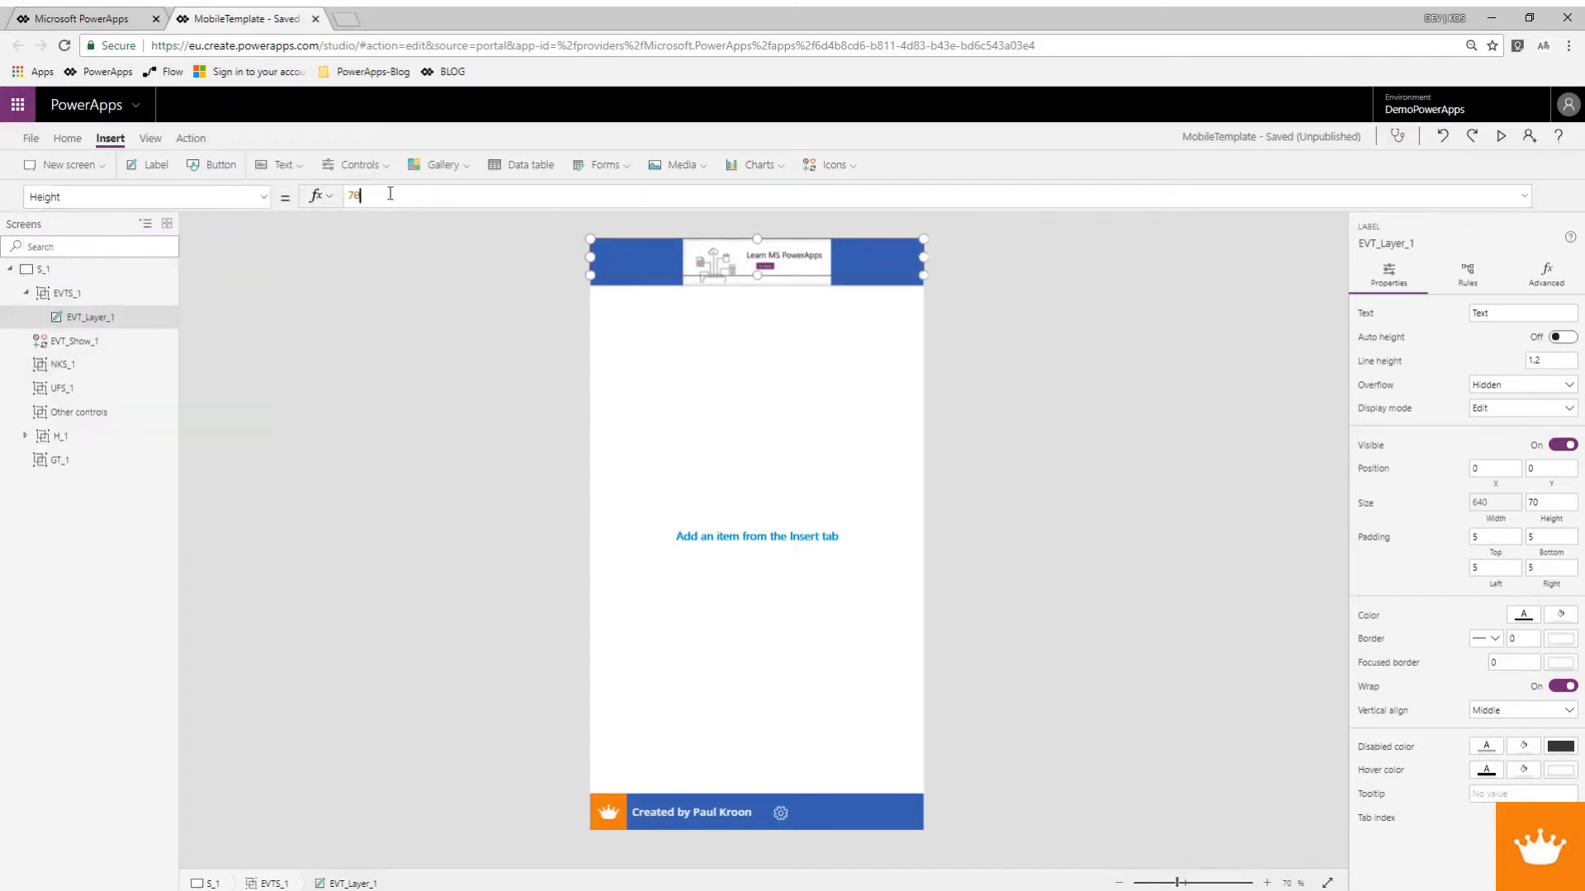
{"action": "type", "text": "Parent.Hei"}
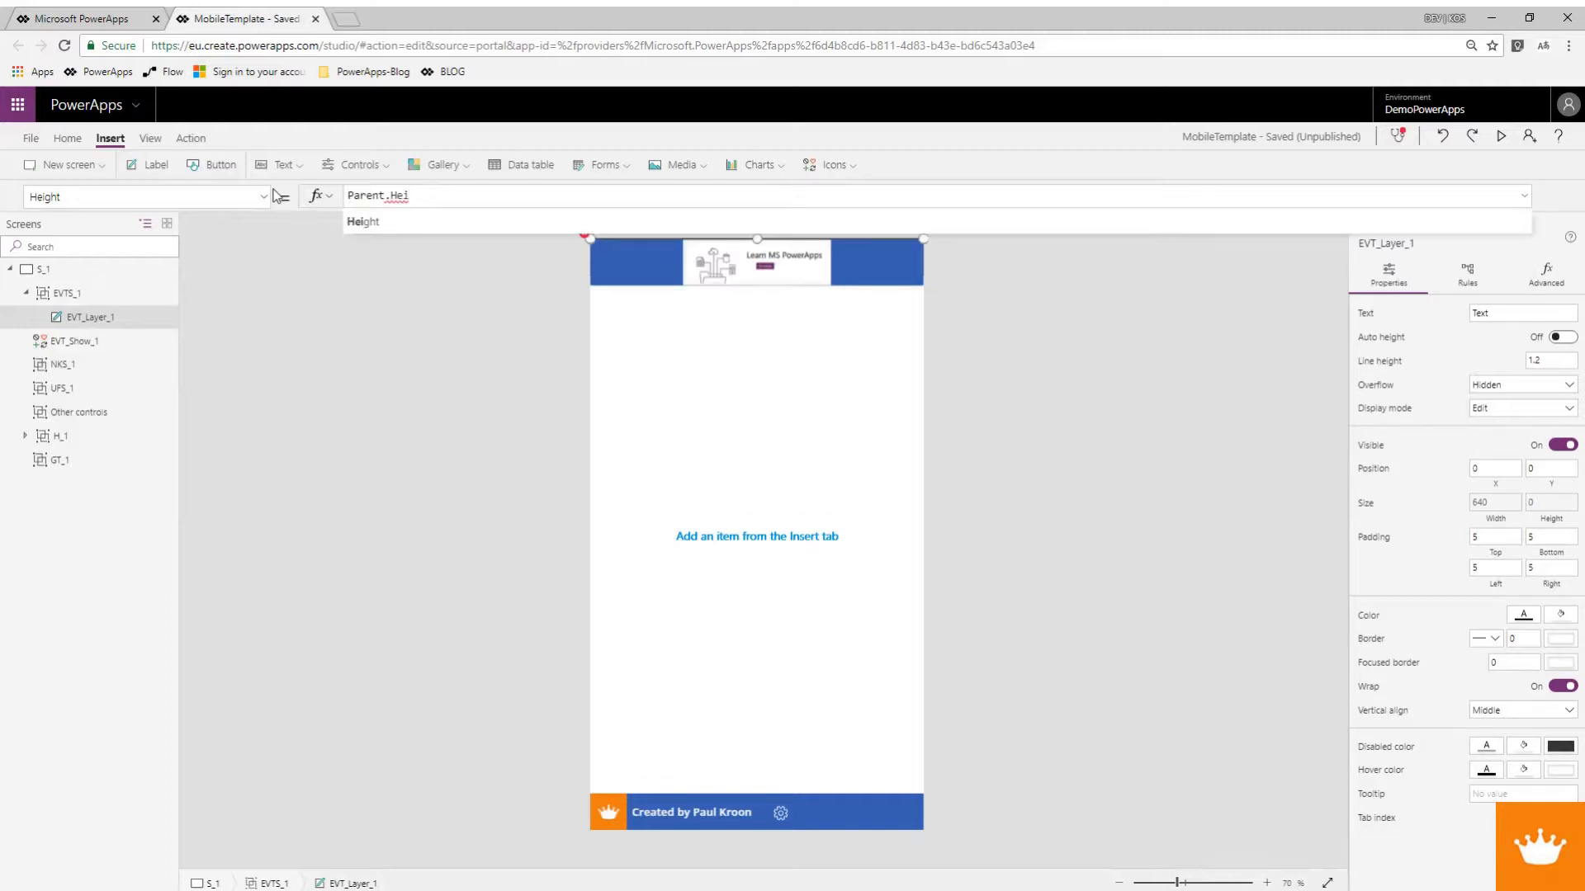
{"action": "type", "text": "ght"}
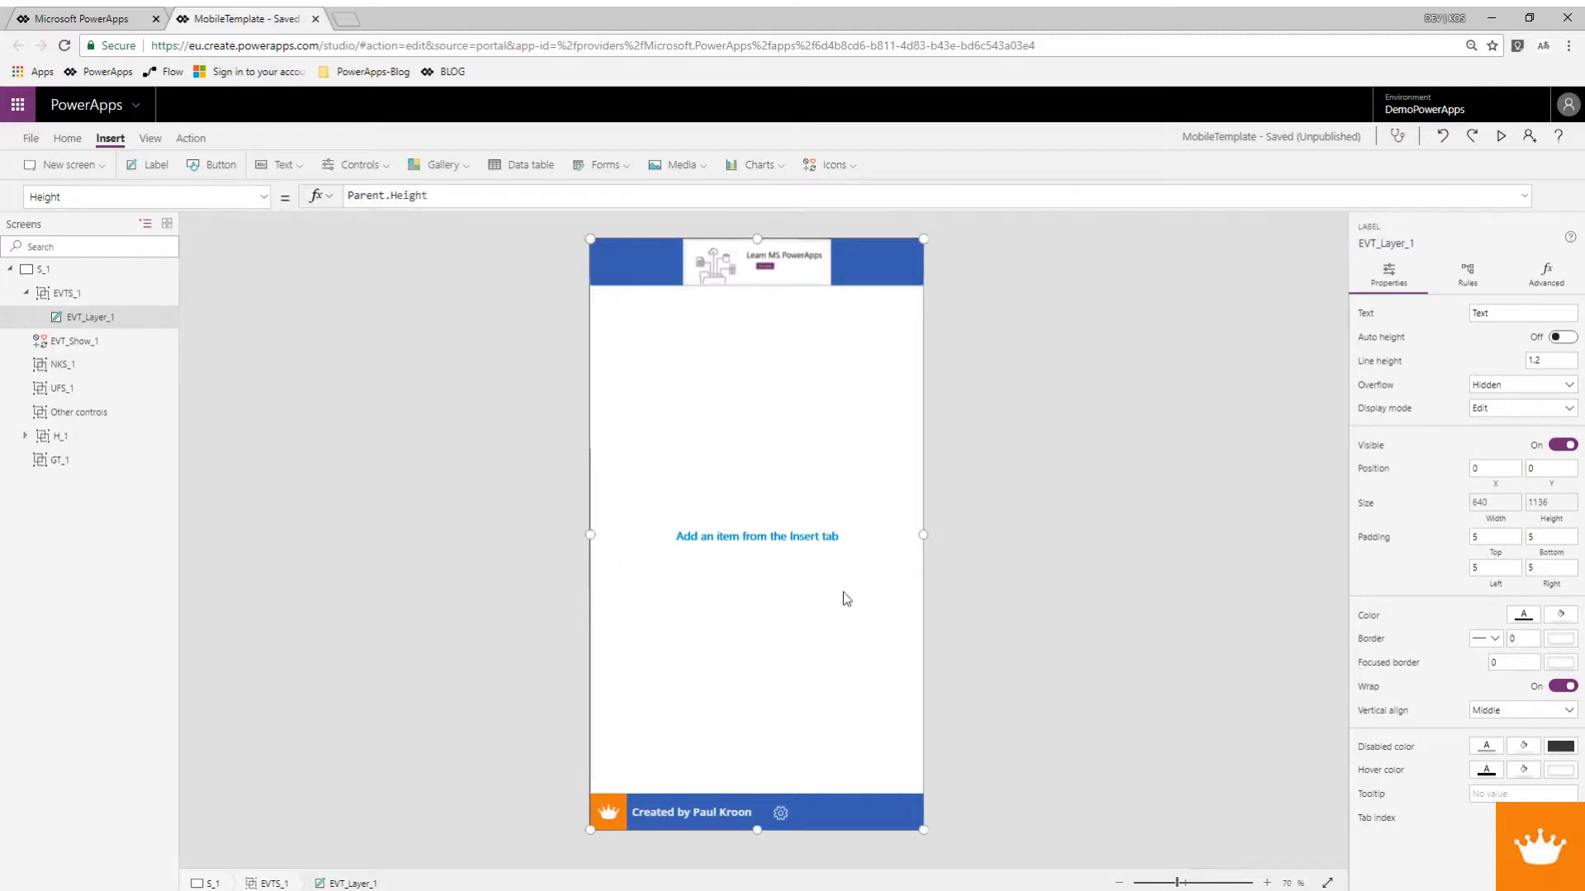
Set the EVT_Layer_1 label's text to Events and align it to the top vertically and the center horizontally.
{"action": "left_click_drag", "start_coordinate": [1507, 313], "coordinate": [1445, 313]}
{"action": "type", "text": "Events"}
{"action": "left_click", "coordinate": [1504, 712]}
{"action": "left_click", "coordinate": [1482, 765]}
{"action": "left_click", "coordinate": [67, 138]}
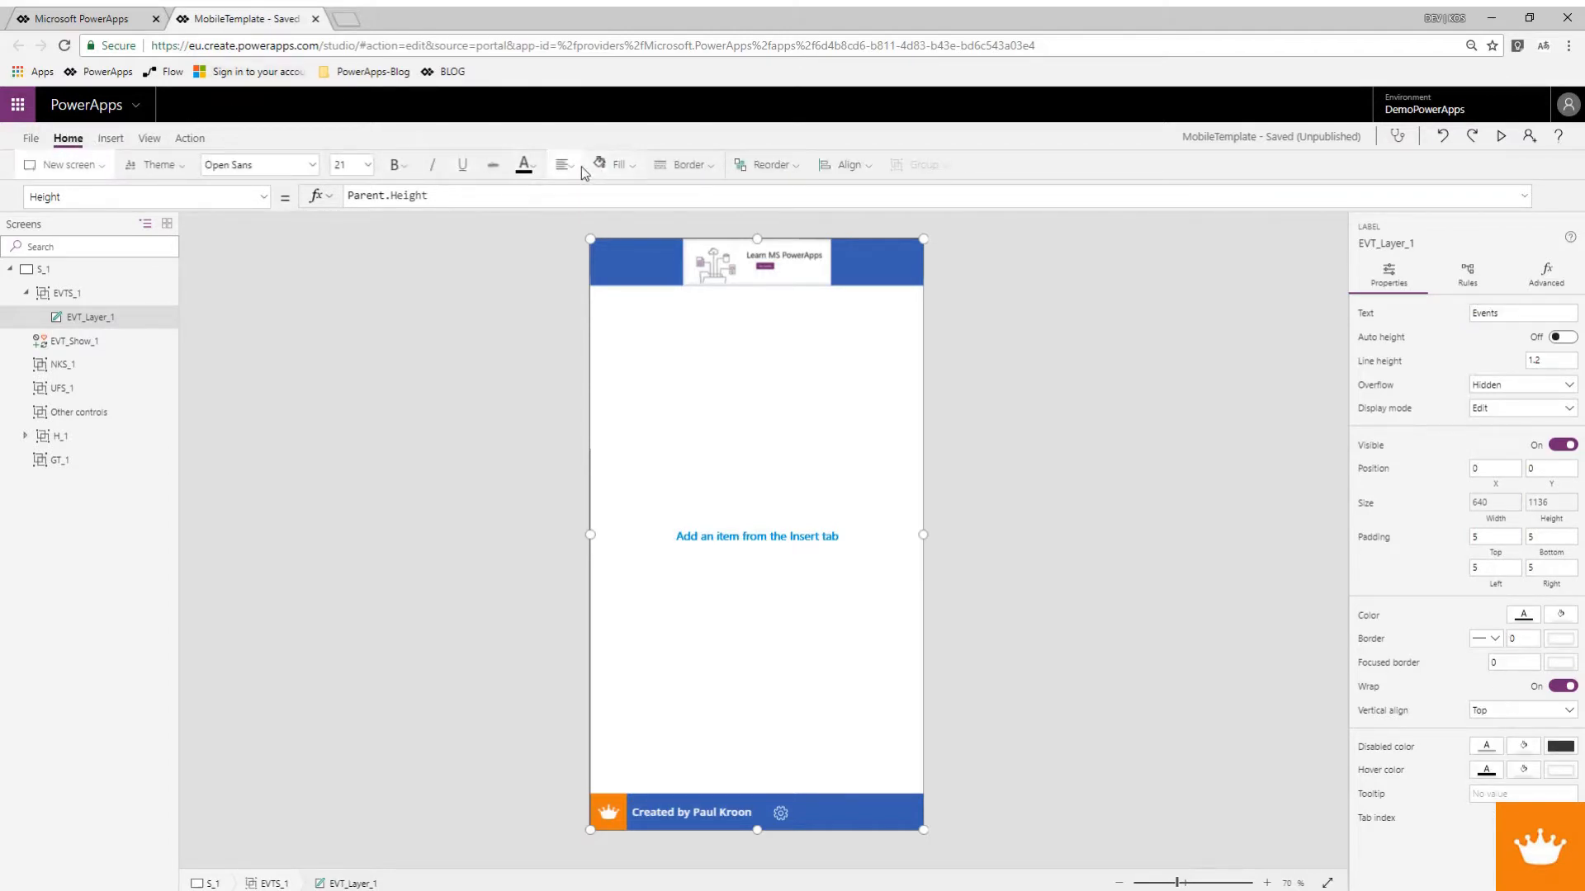
{"action": "left_click", "coordinate": [574, 165]}
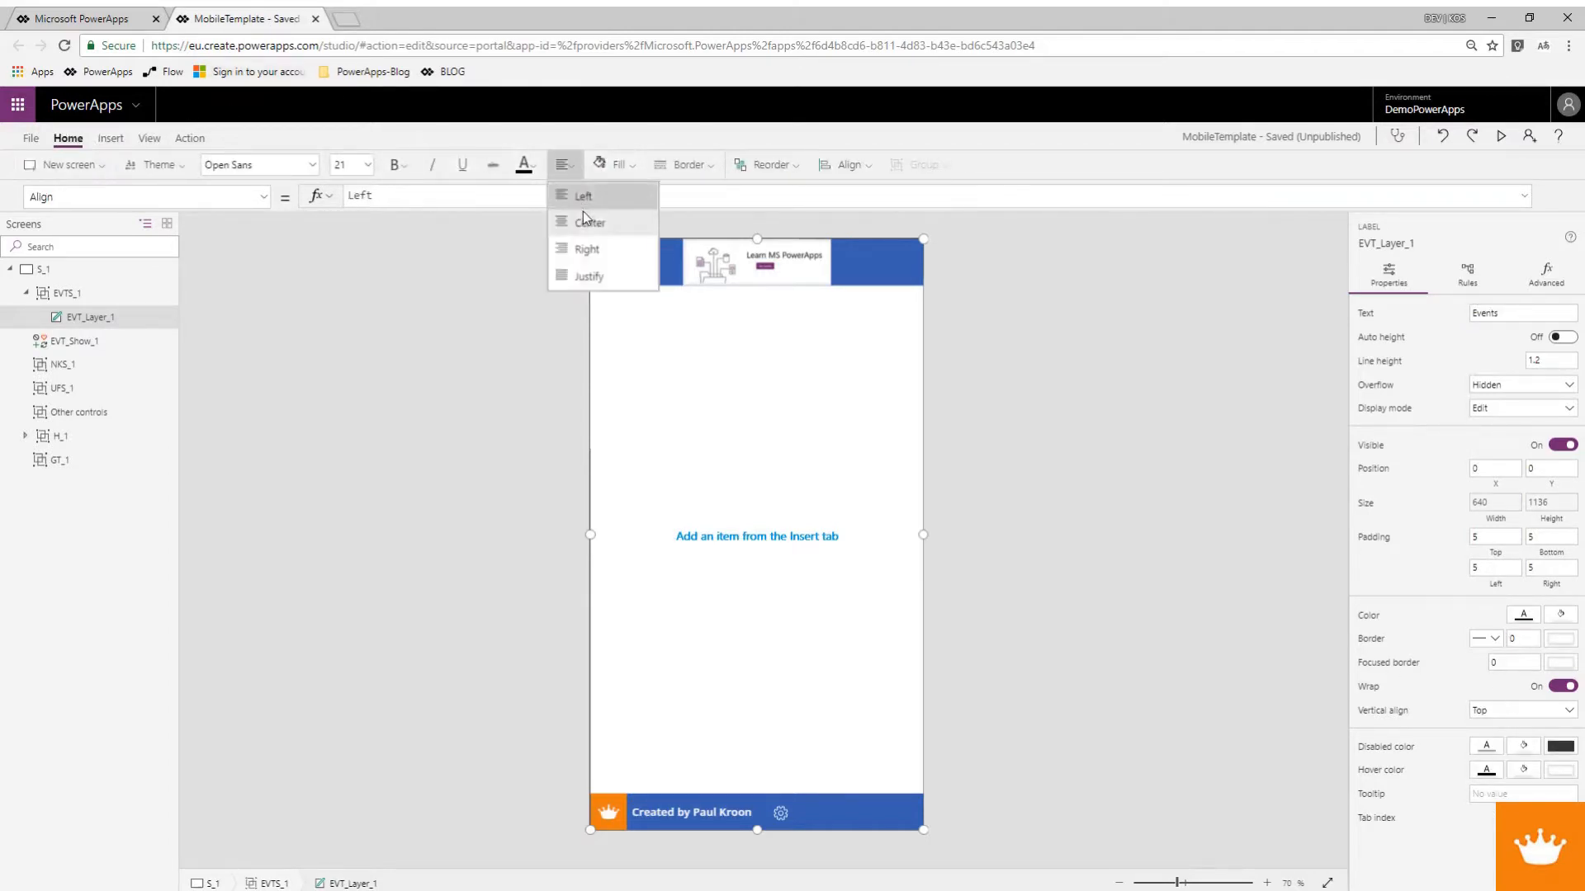
Fill EVT_Layer_1 with the gray RGBA(128, 128, 128, 1) and trigger the footer gear icon to show the layer.
{"action": "left_click", "coordinate": [623, 165]}
{"action": "left_click", "coordinate": [607, 349]}
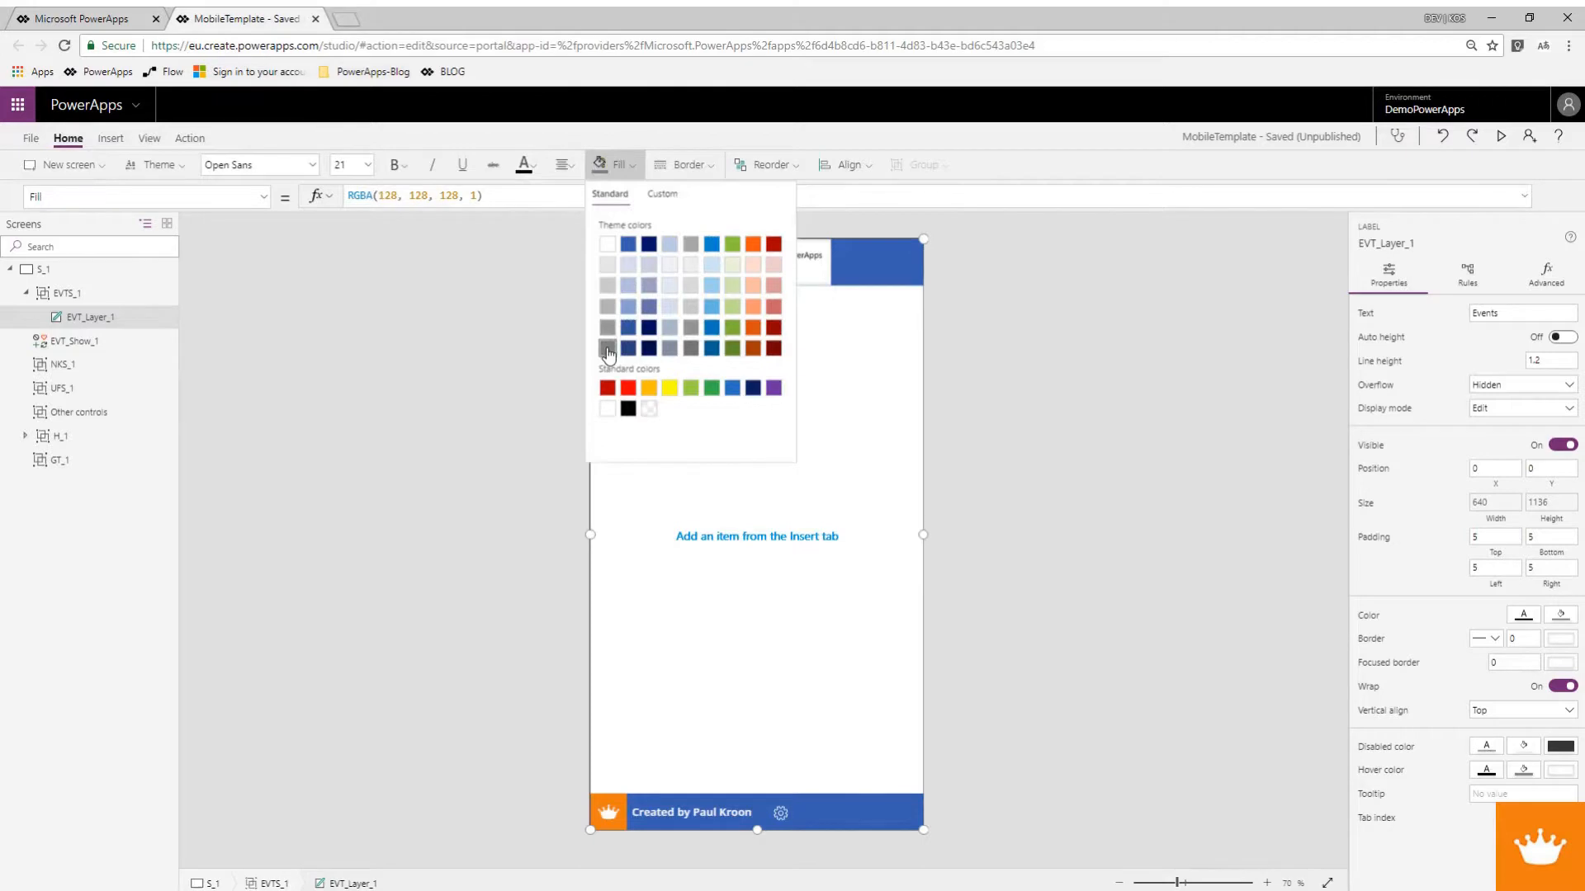
{"action": "left_click", "coordinate": [867, 400]}
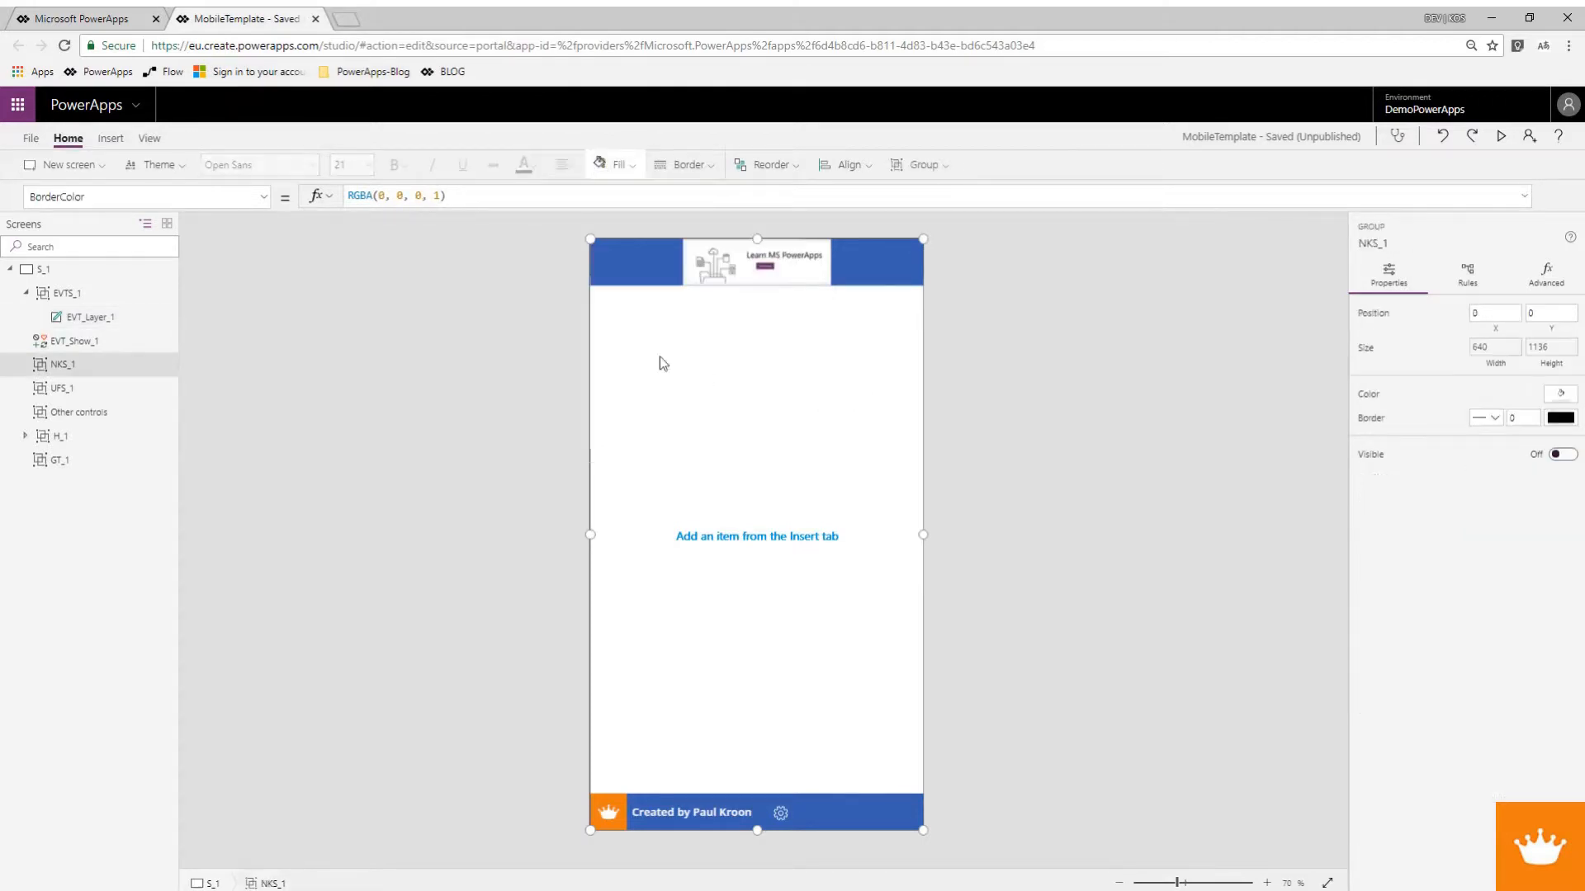
{"action": "left_click", "coordinate": [91, 317]}
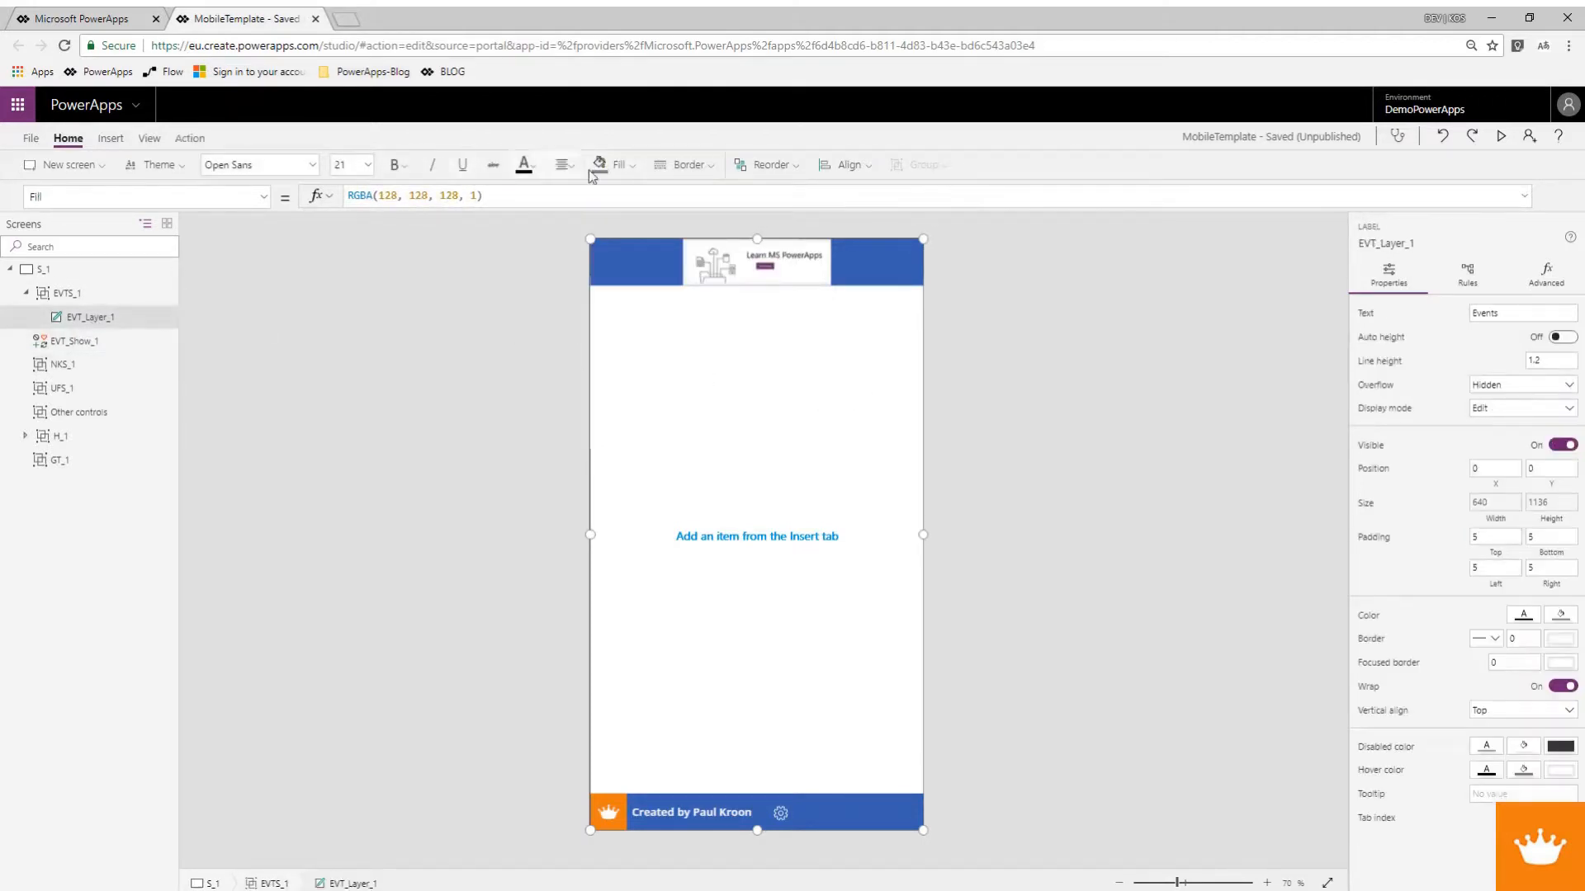
{"action": "left_click", "coordinate": [623, 167]}
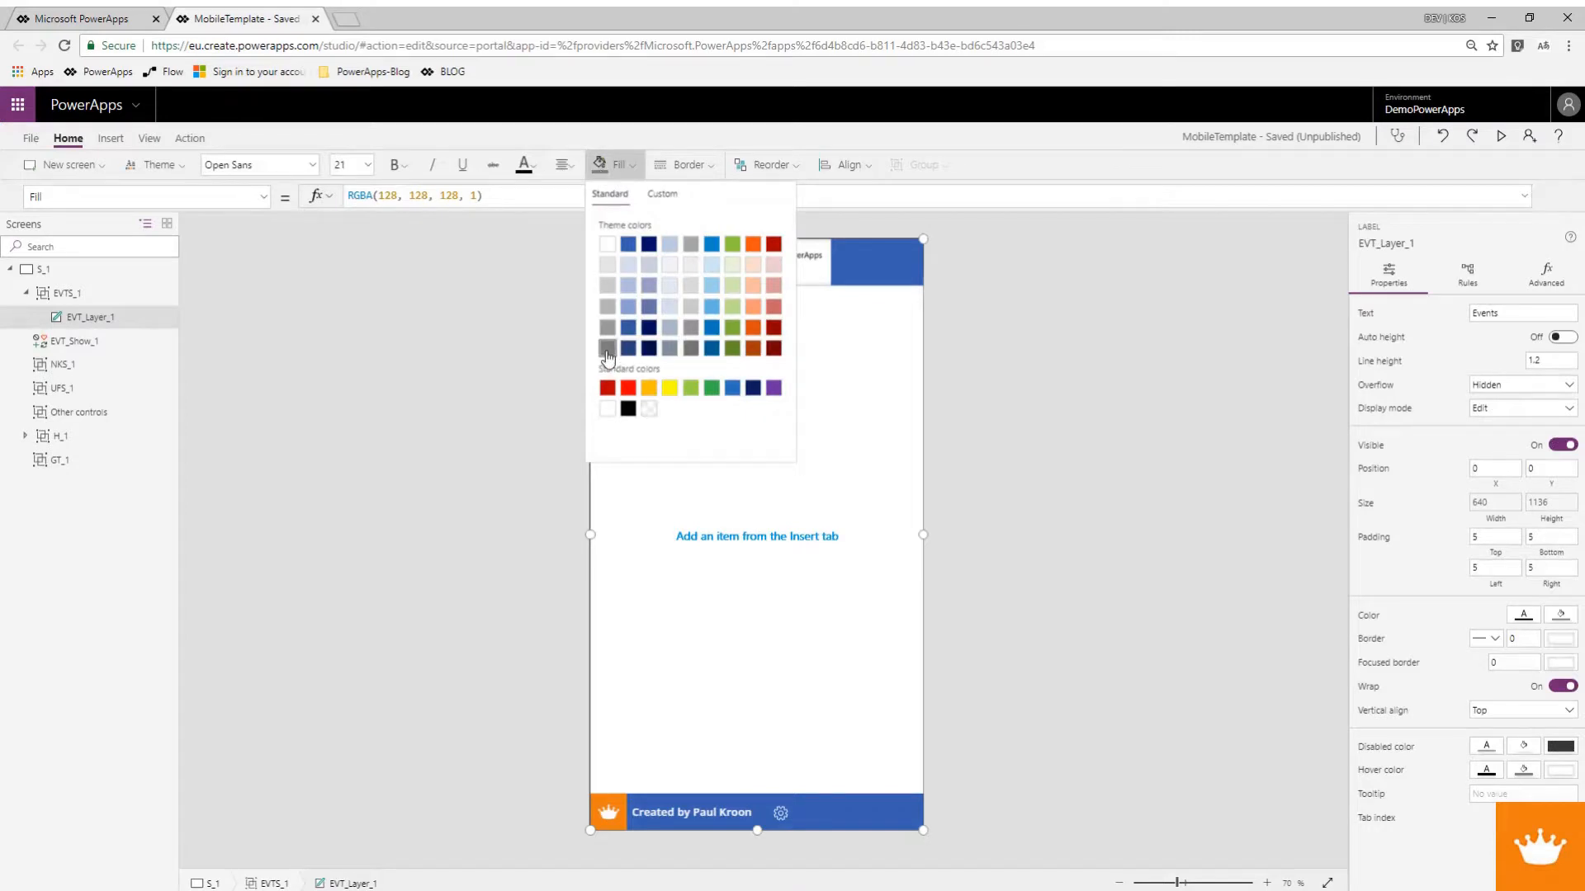
{"action": "left_click", "coordinate": [881, 384]}
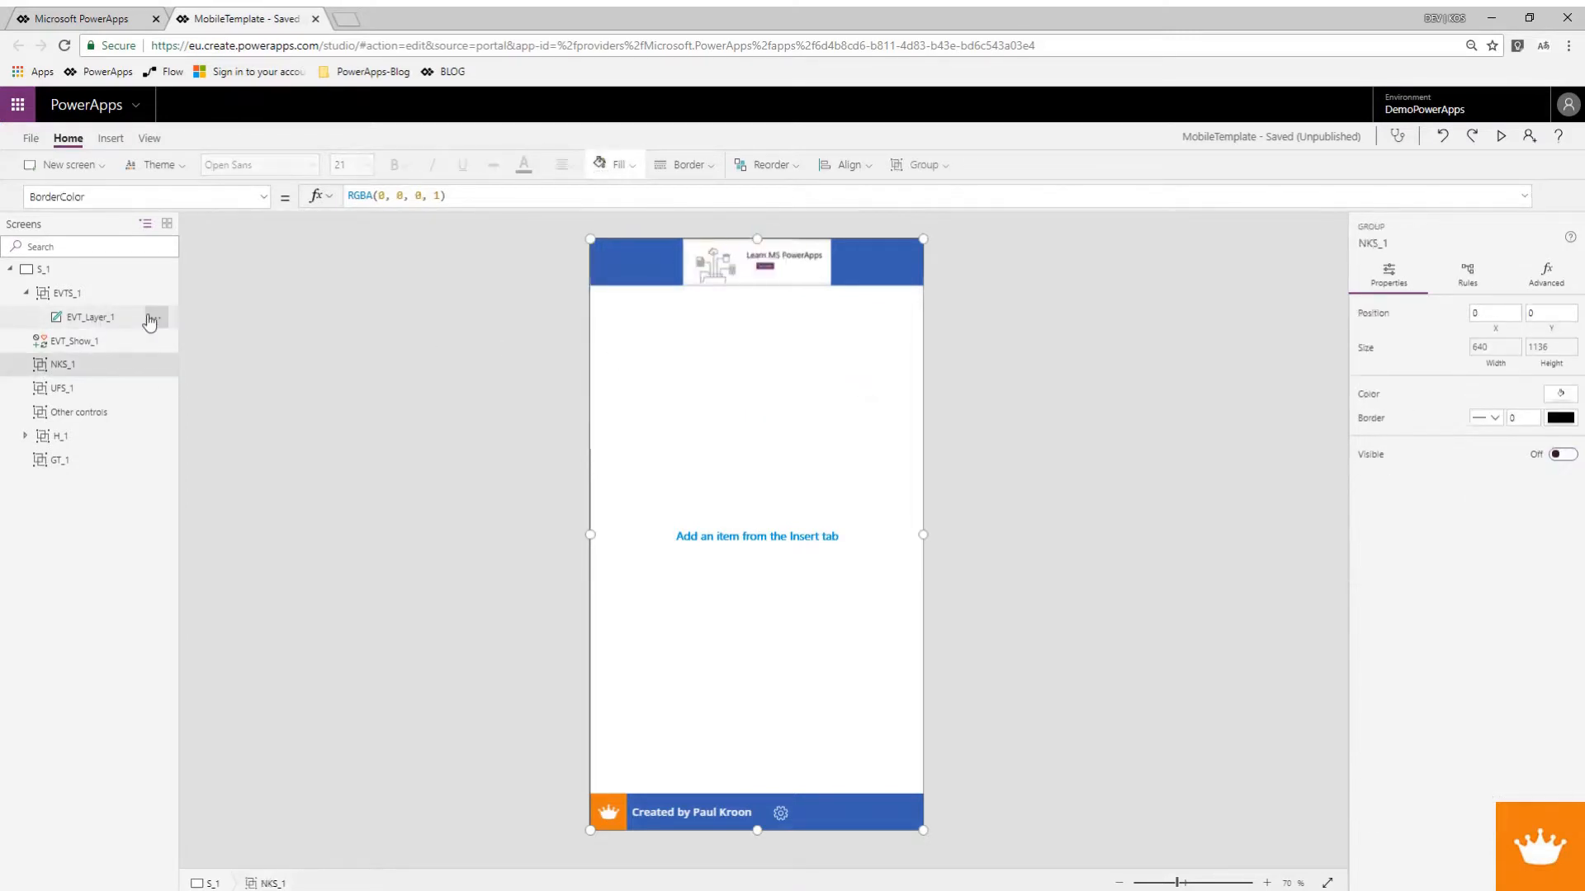
{"action": "left_click", "coordinate": [780, 812], "text": "alt"}
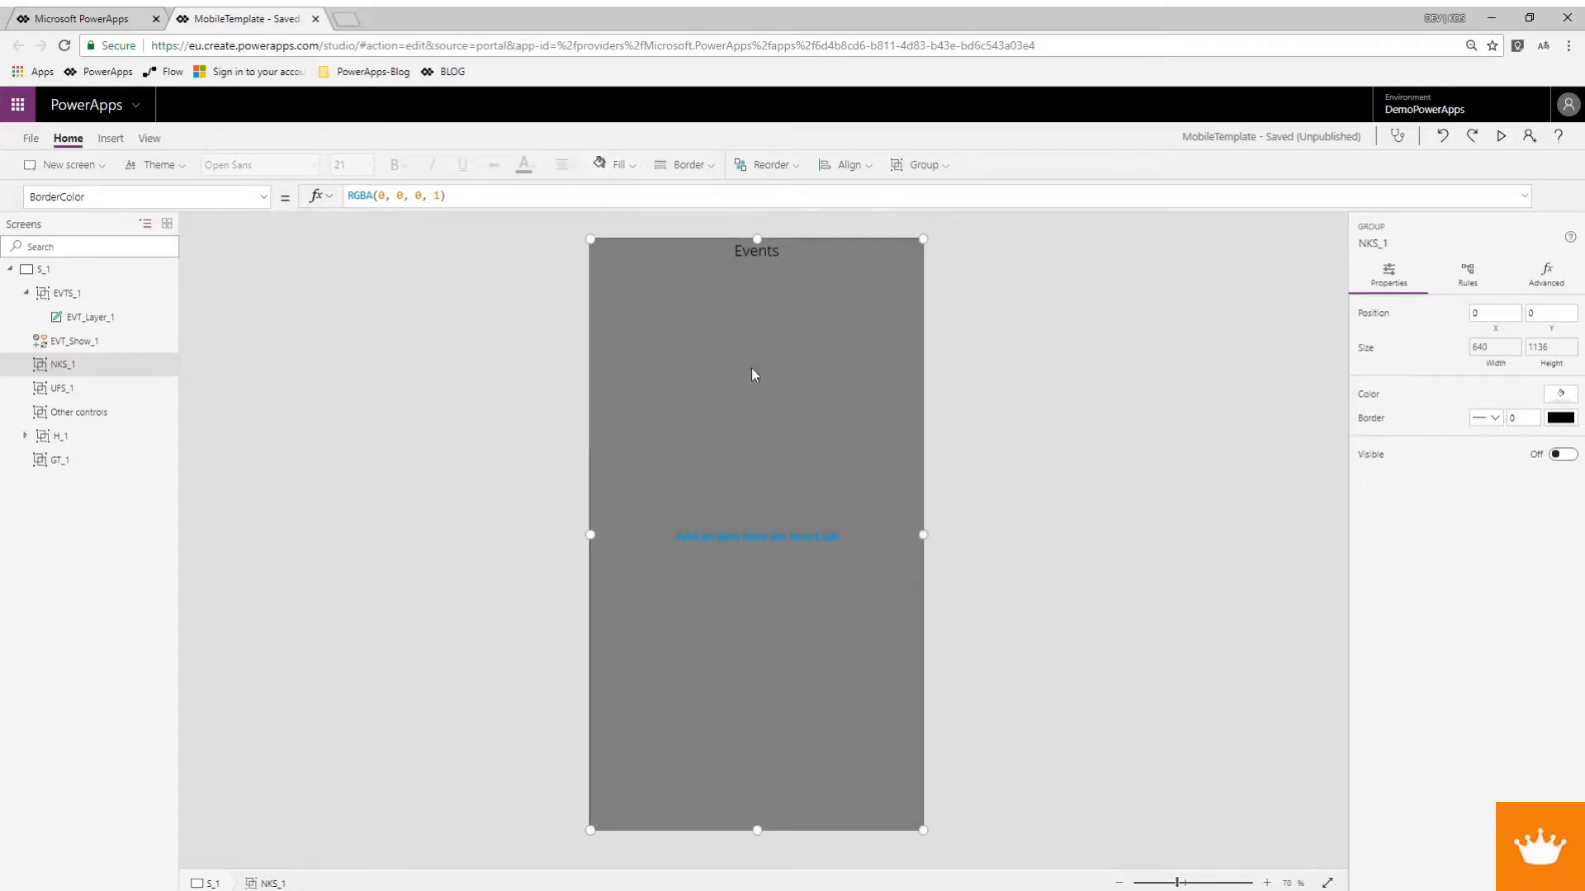
Format the Events text of EVT_Layer_1 as white, bold and size 18.
{"action": "left_click", "coordinate": [92, 318]}
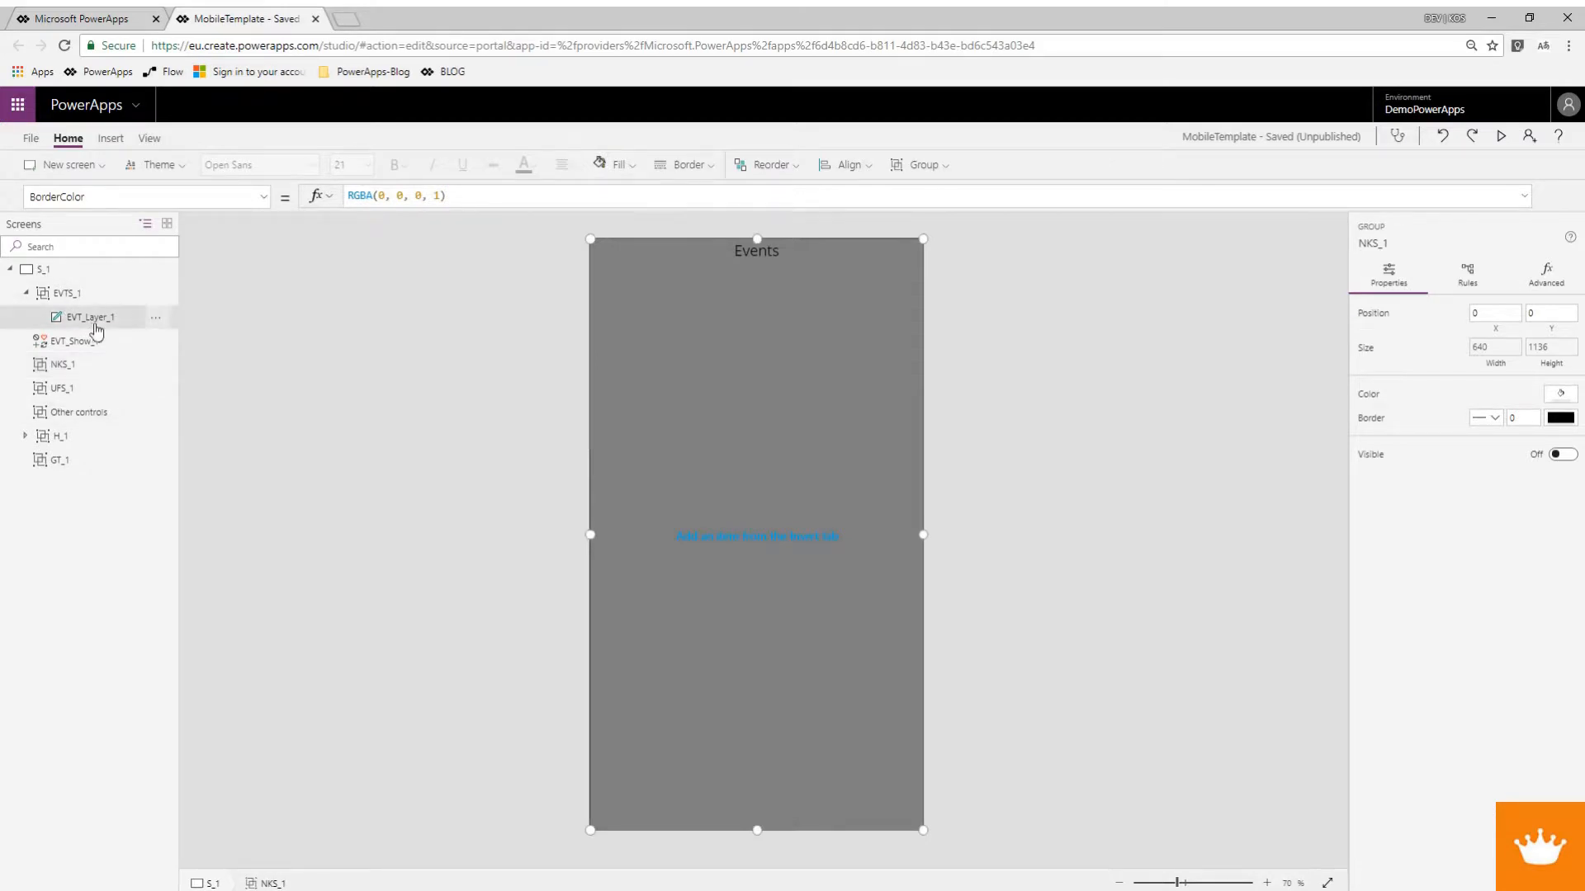
{"action": "left_click", "coordinate": [532, 169]}
{"action": "left_click", "coordinate": [532, 244]}
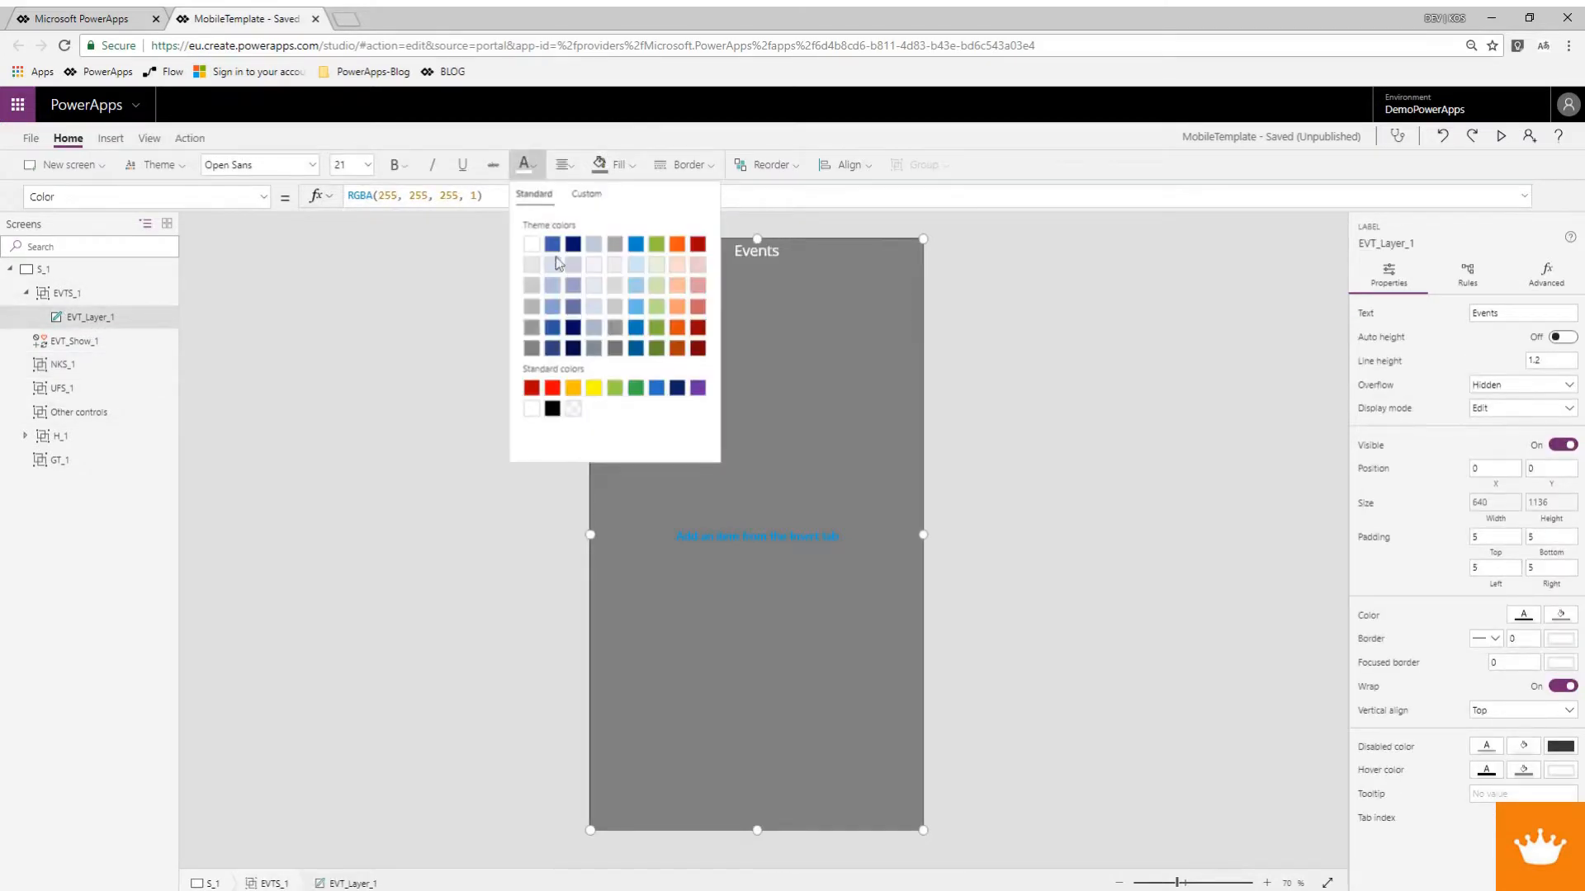
{"action": "left_click", "coordinate": [397, 166]}
{"action": "left_click", "coordinate": [367, 165]}
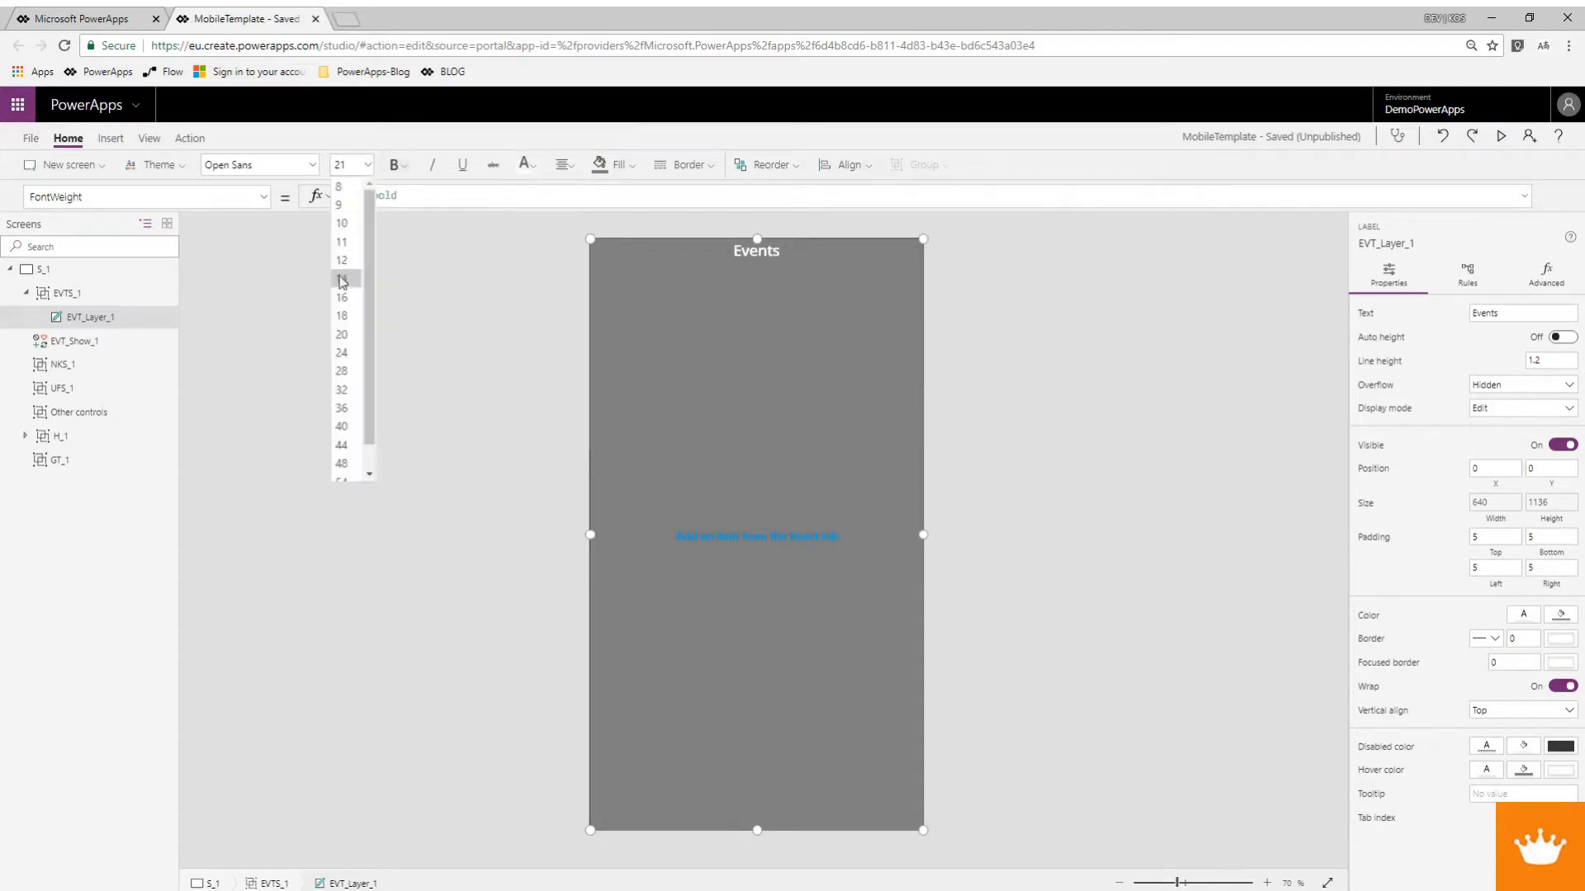
{"action": "left_click", "coordinate": [343, 307]}
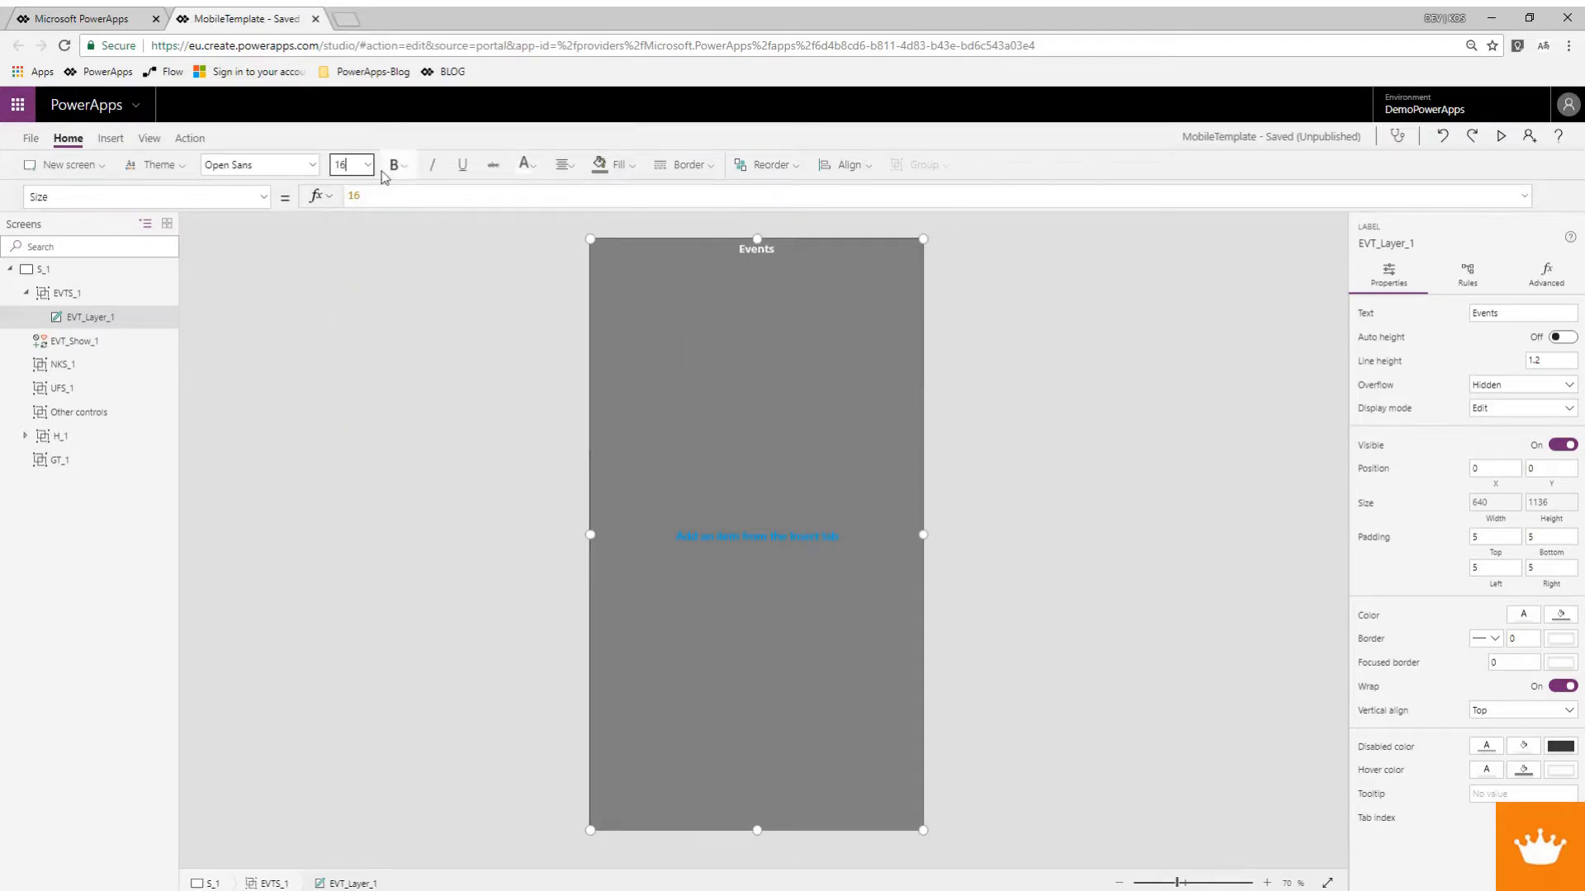
{"action": "left_click", "coordinate": [368, 165]}
{"action": "left_click", "coordinate": [346, 315]}
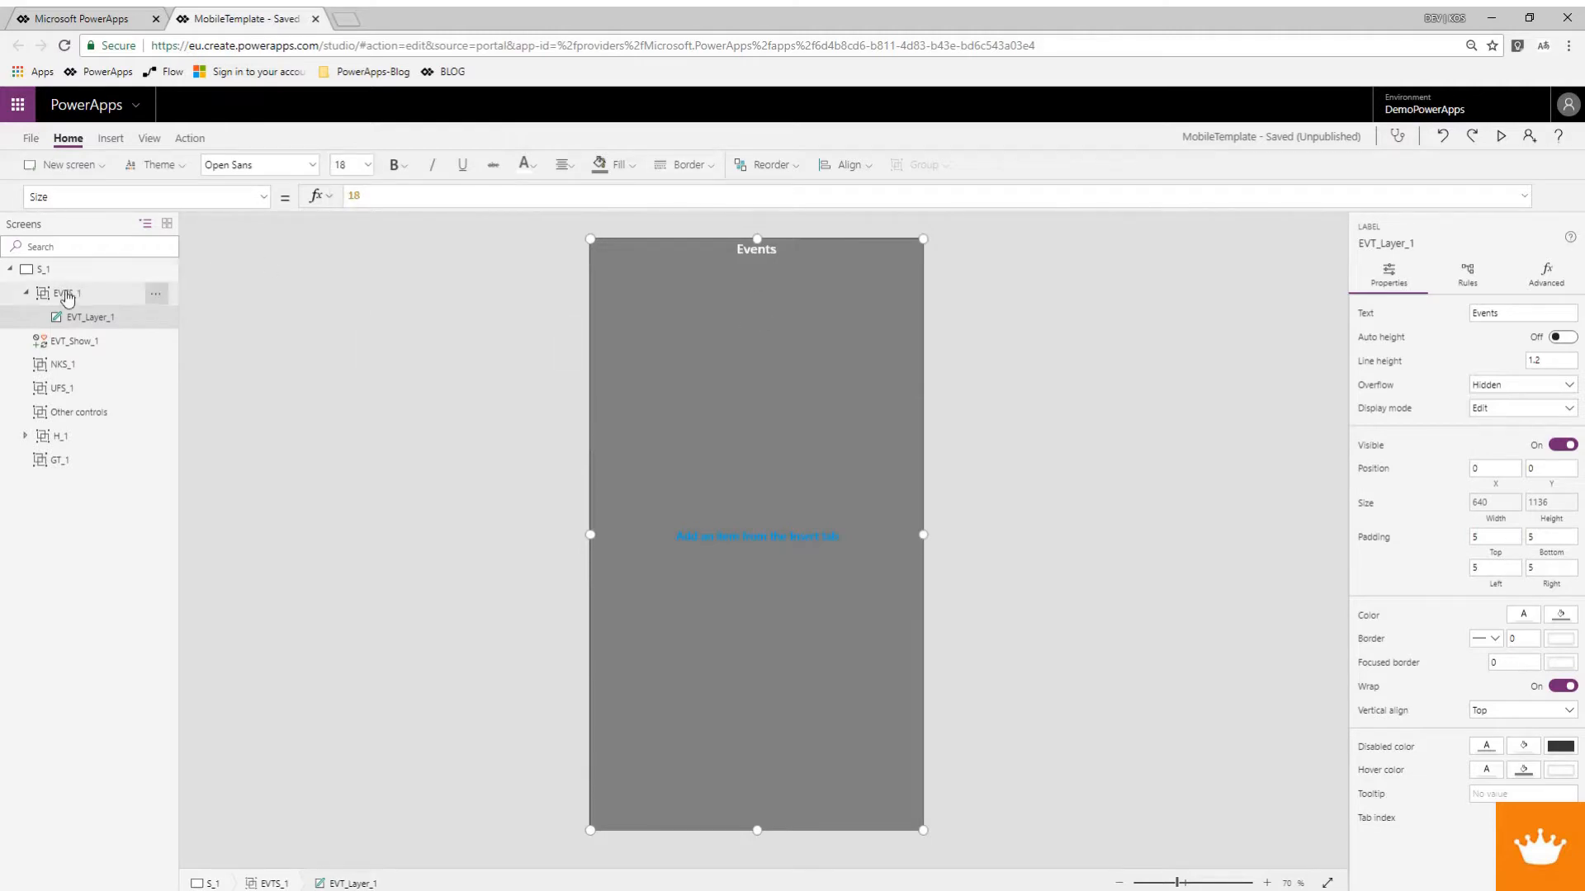
Insert a downward chevron icon into the EVTS_1 group and move it to the bottom center of the screen at X 288, Y 1072.
{"action": "left_click", "coordinate": [110, 139]}
{"action": "left_click", "coordinate": [850, 166]}
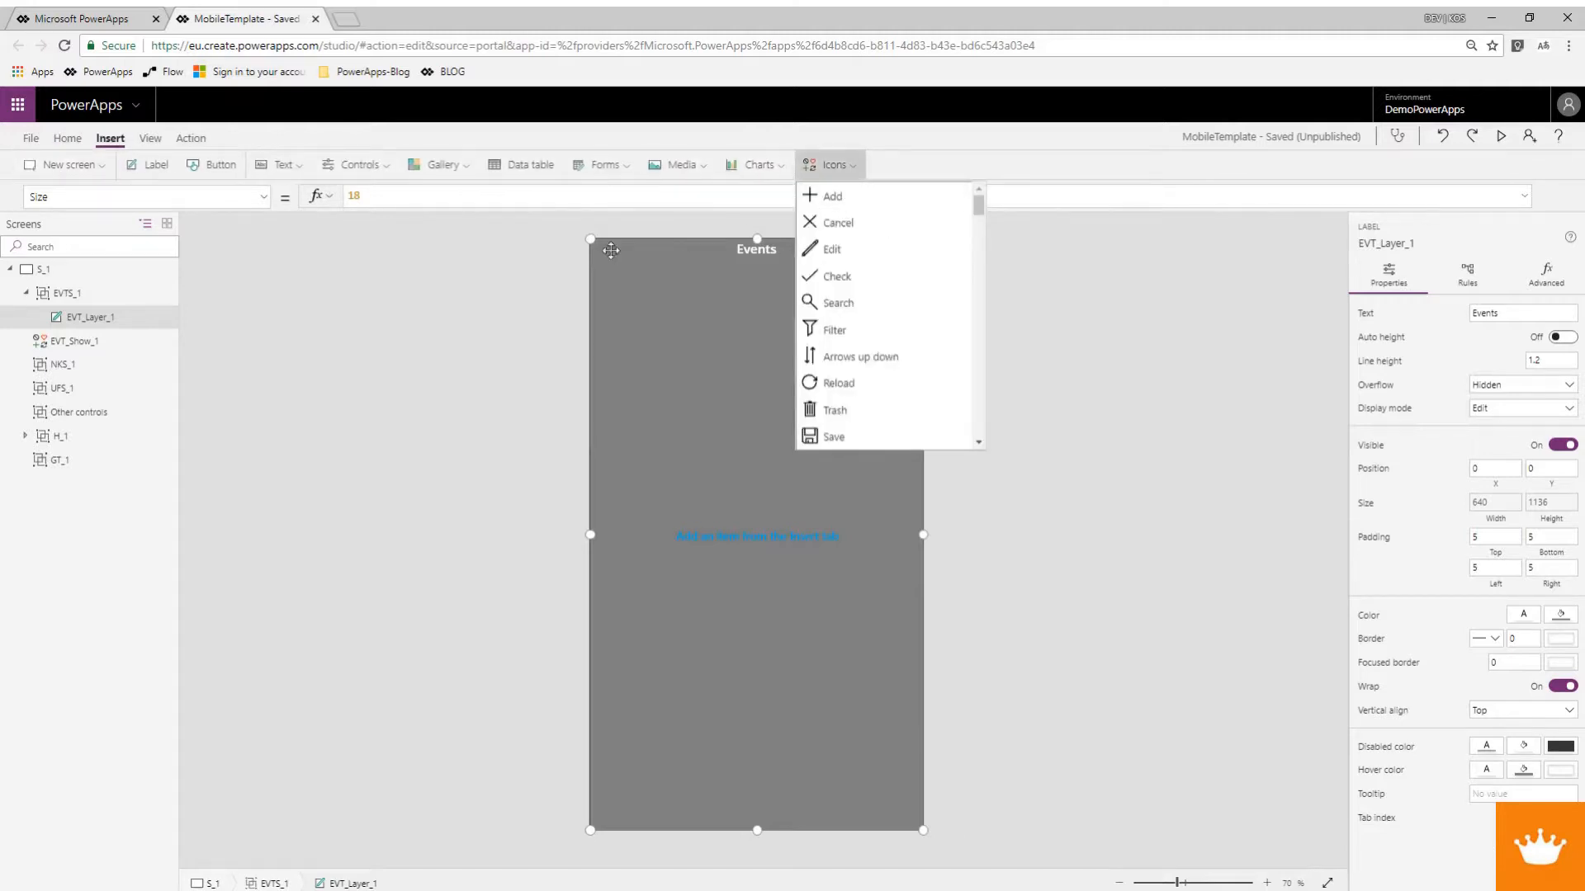
{"action": "scroll", "coordinate": [850, 384], "scroll_direction": "down", "scroll_amount": 1}
{"action": "scroll", "coordinate": [851, 385], "scroll_direction": "down", "scroll_amount": 10}
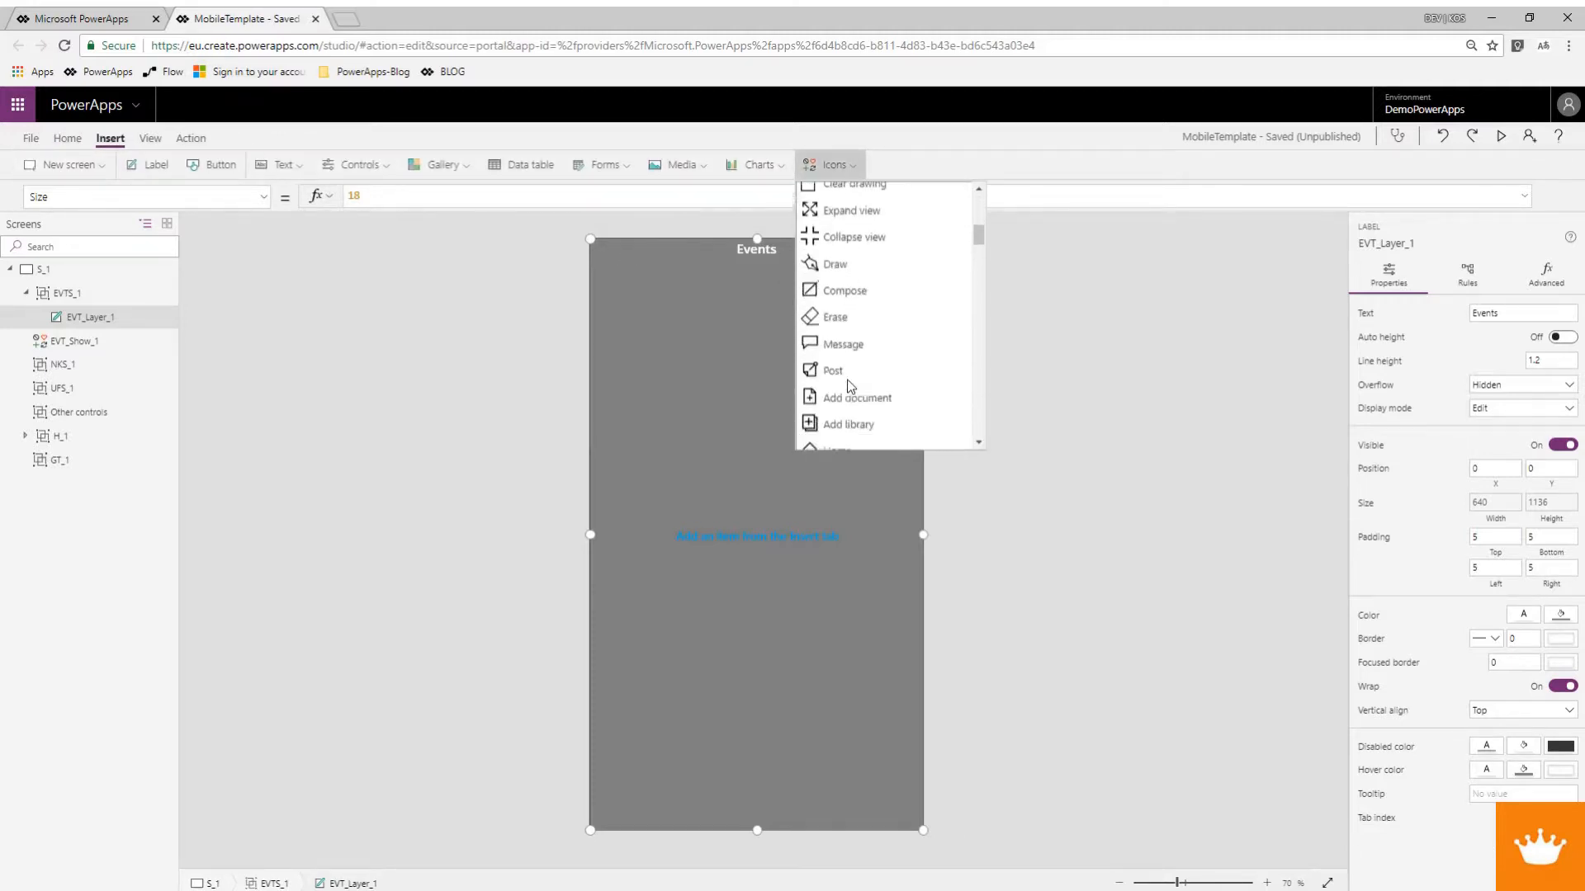
{"action": "left_click", "coordinate": [834, 416]}
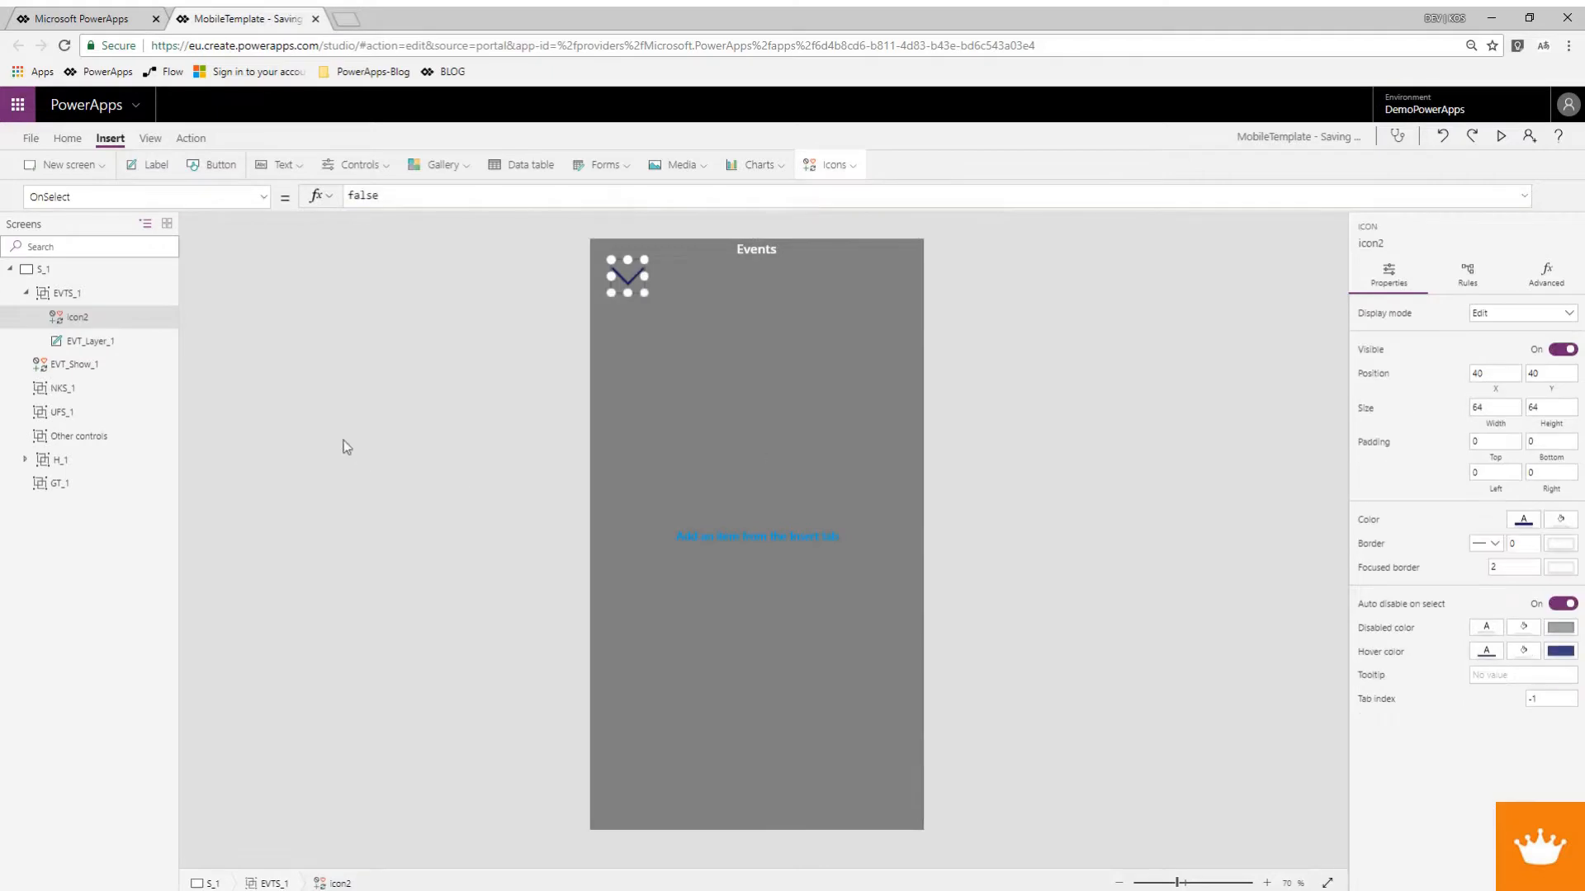
{"action": "left_click_drag", "start_coordinate": [625, 285], "coordinate": [771, 830]}
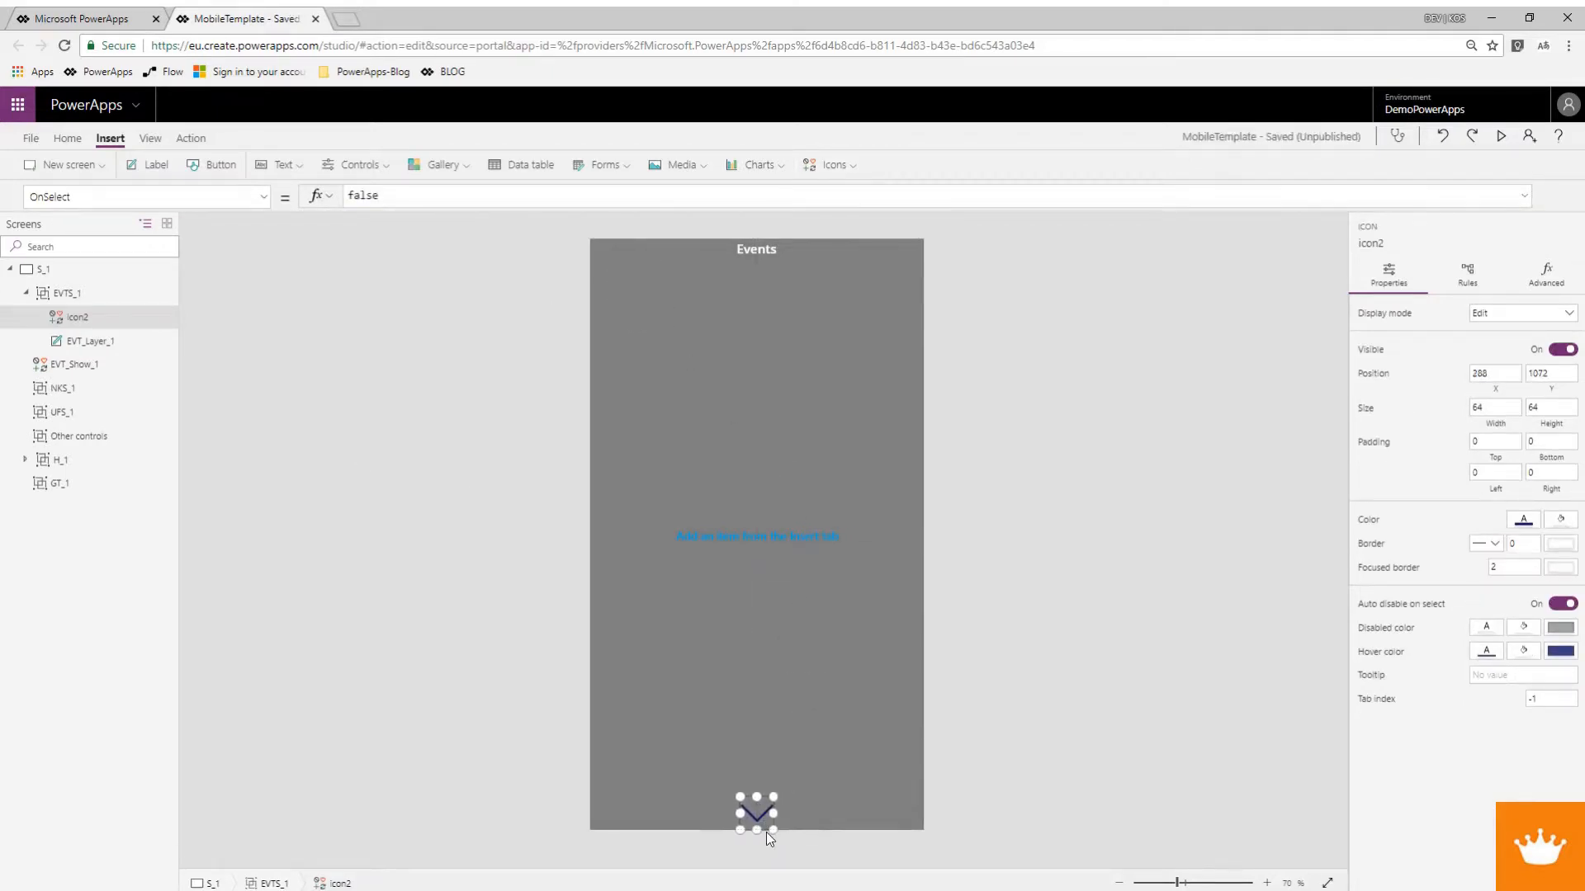
Set the chevron icon's X position to the formula Parent.Width/2 - icon2.Width/2.
{"action": "right_click", "coordinate": [93, 322]}
{"action": "left_click", "coordinate": [263, 196]}
{"action": "scroll", "coordinate": [126, 439], "scroll_direction": "down", "scroll_amount": 5}
{"action": "left_click", "coordinate": [107, 463]}
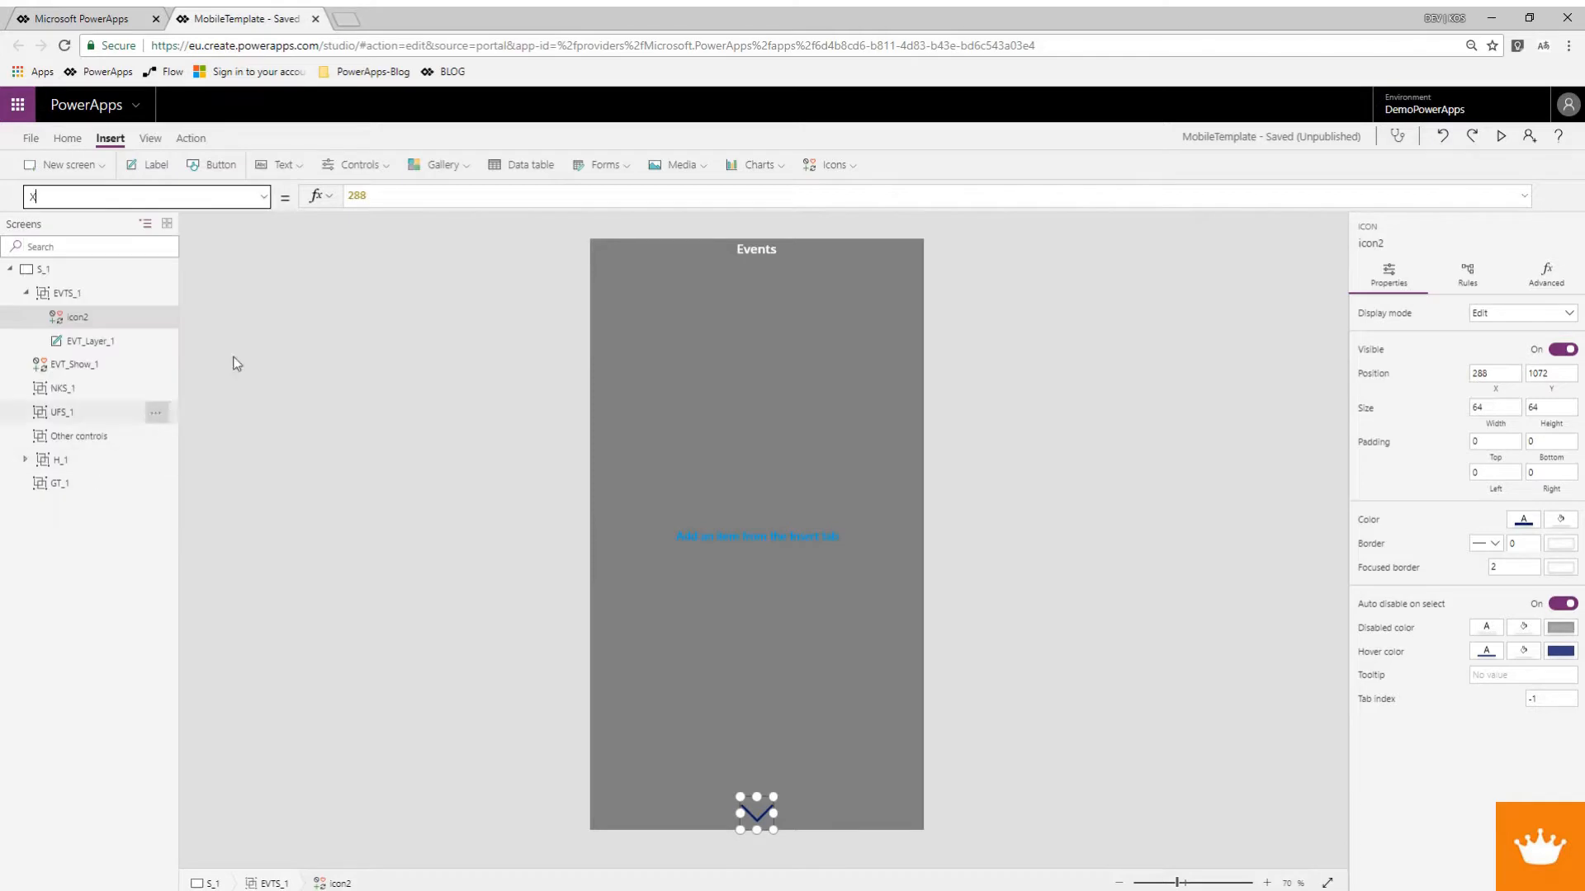
{"action": "double_click", "coordinate": [358, 195]}
{"action": "type", "text": "P"}
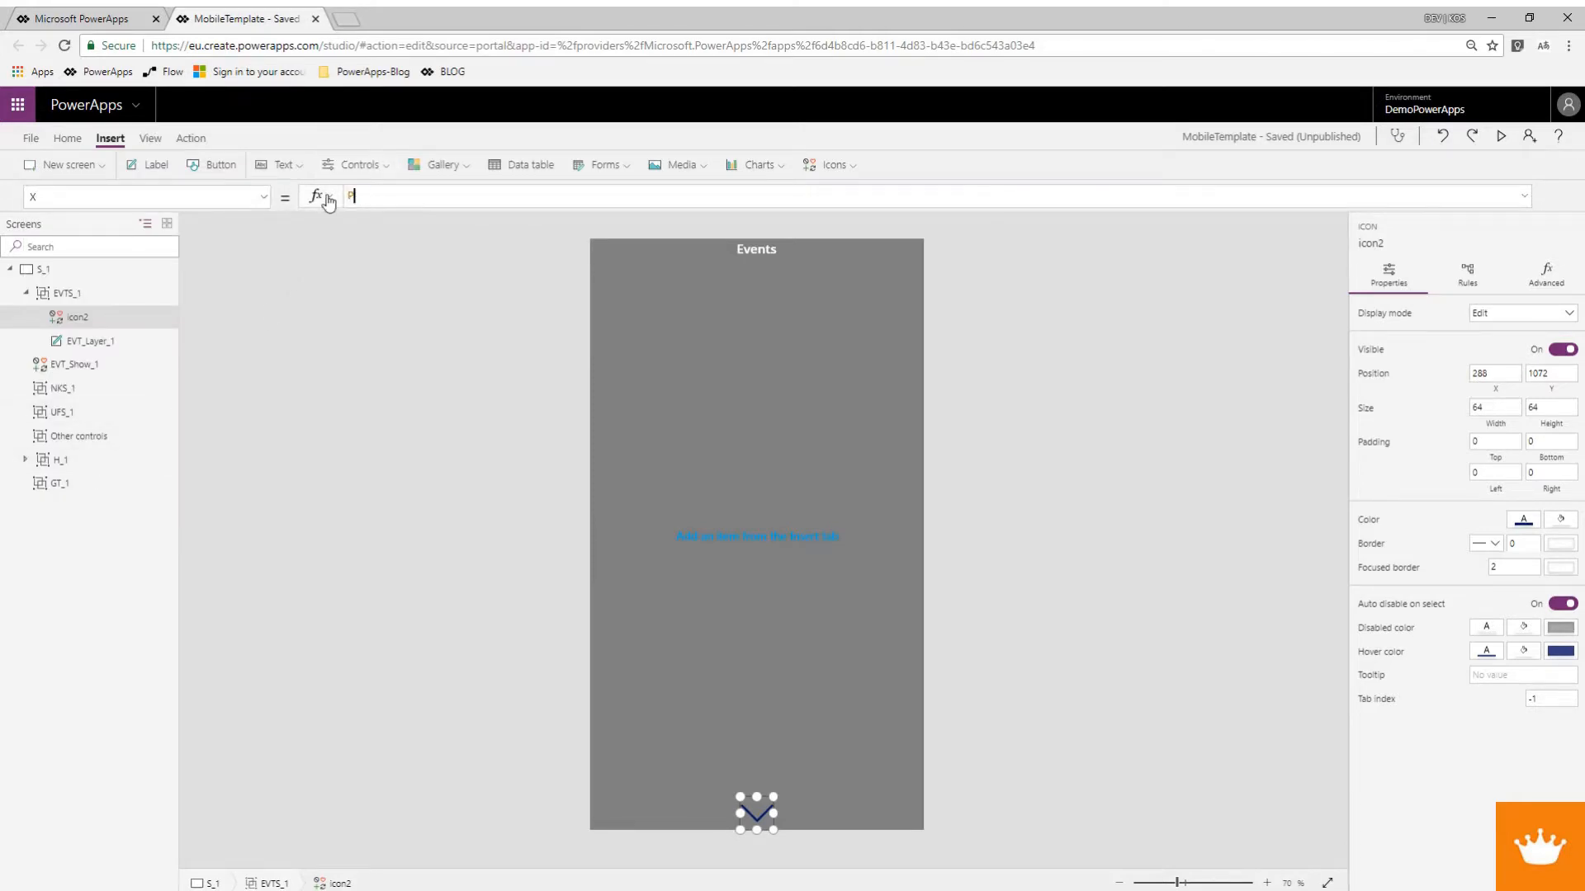
{"action": "type", "text": "arent.Wi"}
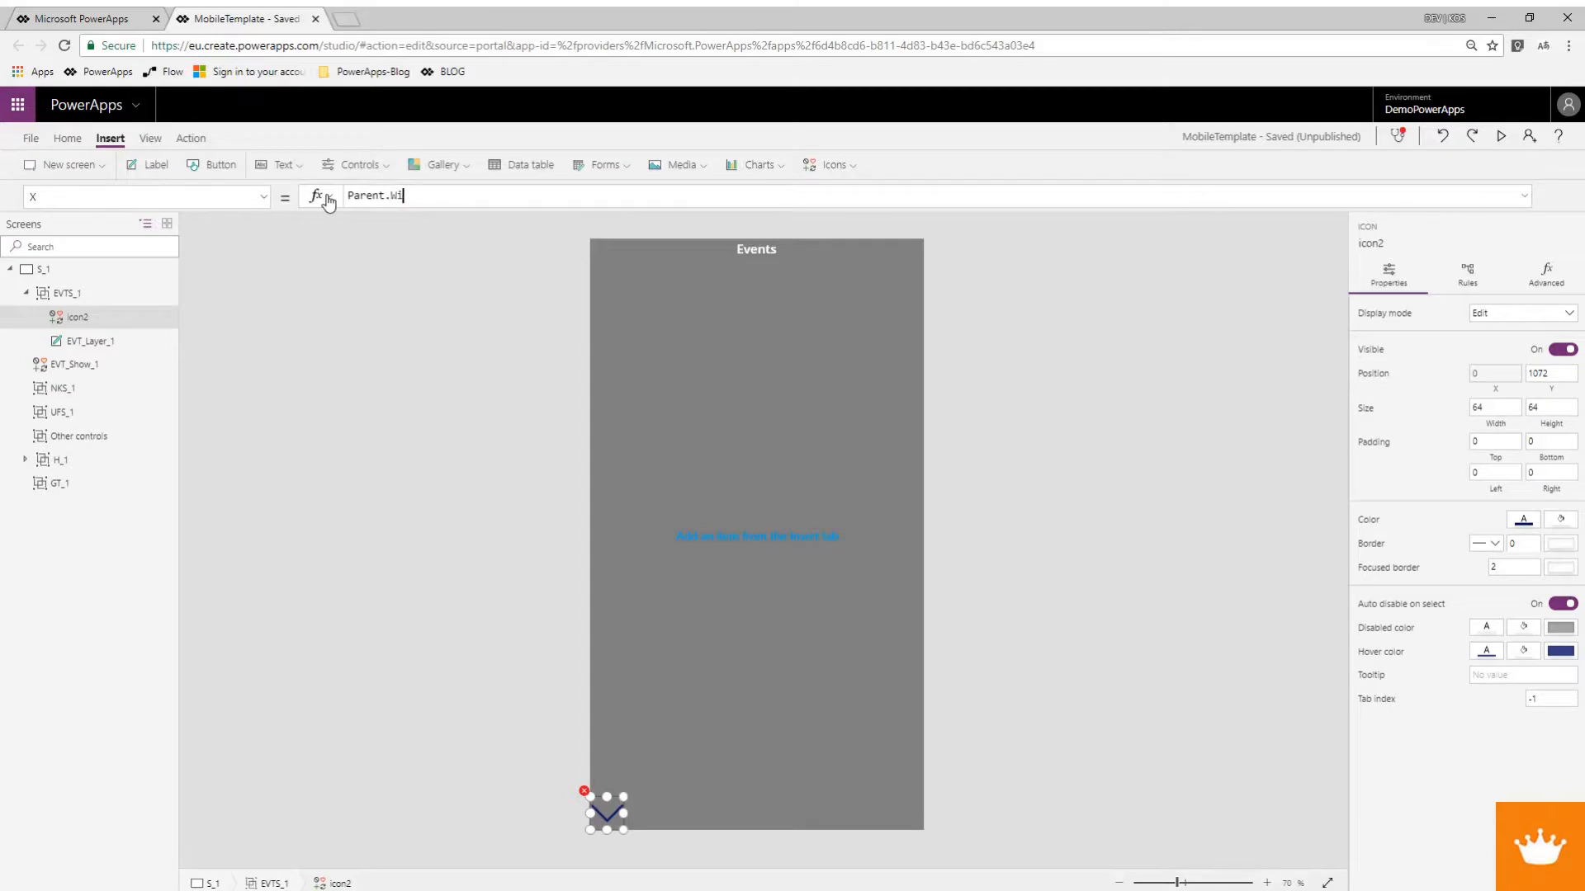
{"action": "type", "text": "odthdth/"}
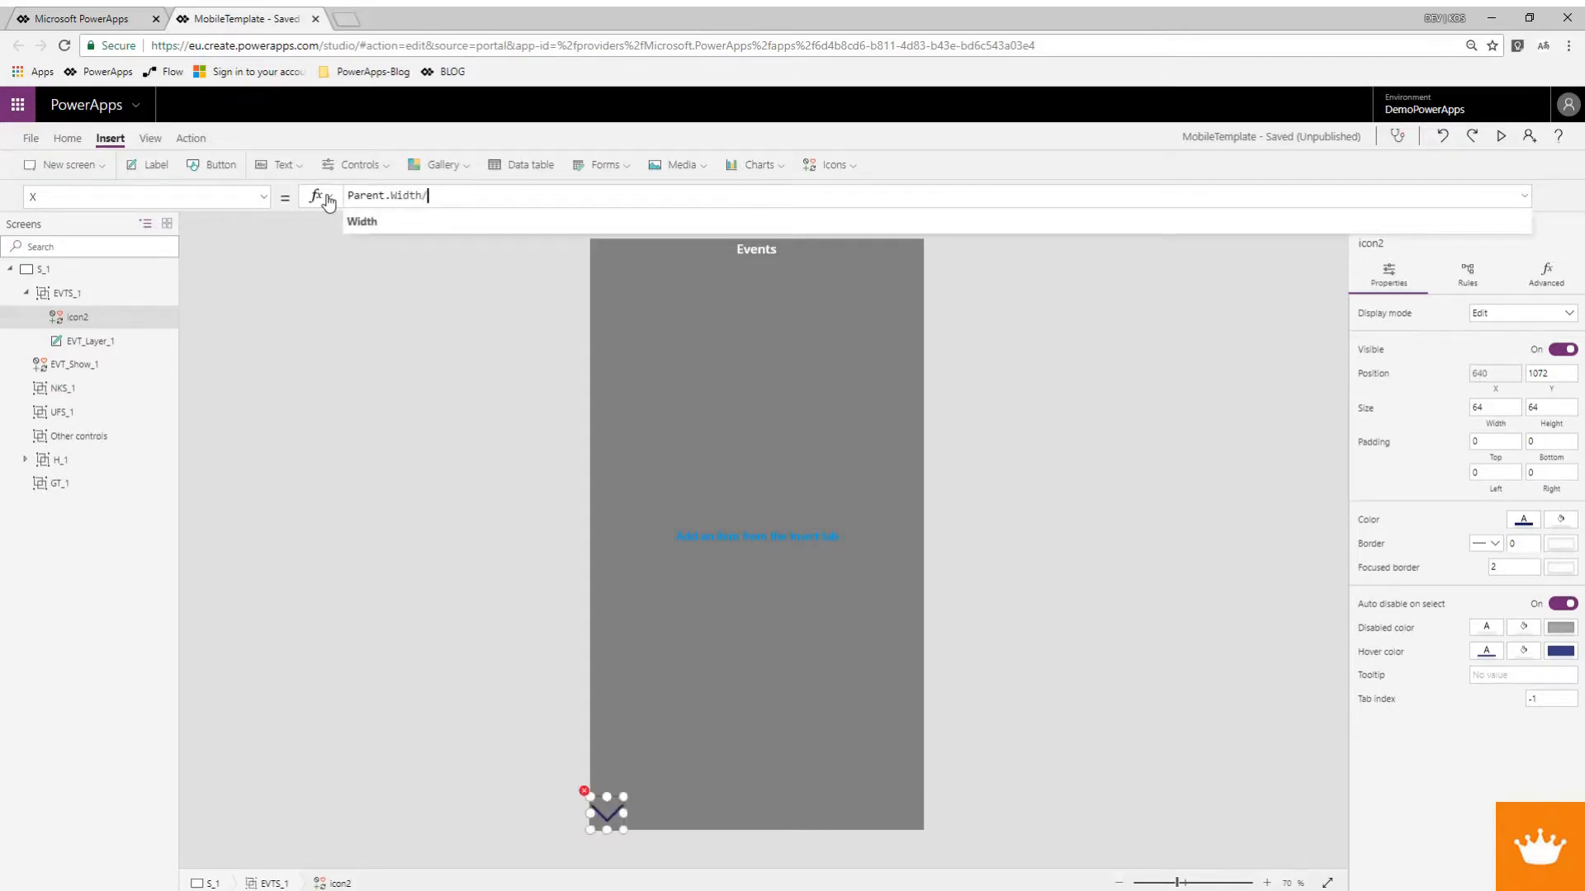
{"action": "type", "text": "2 - "}
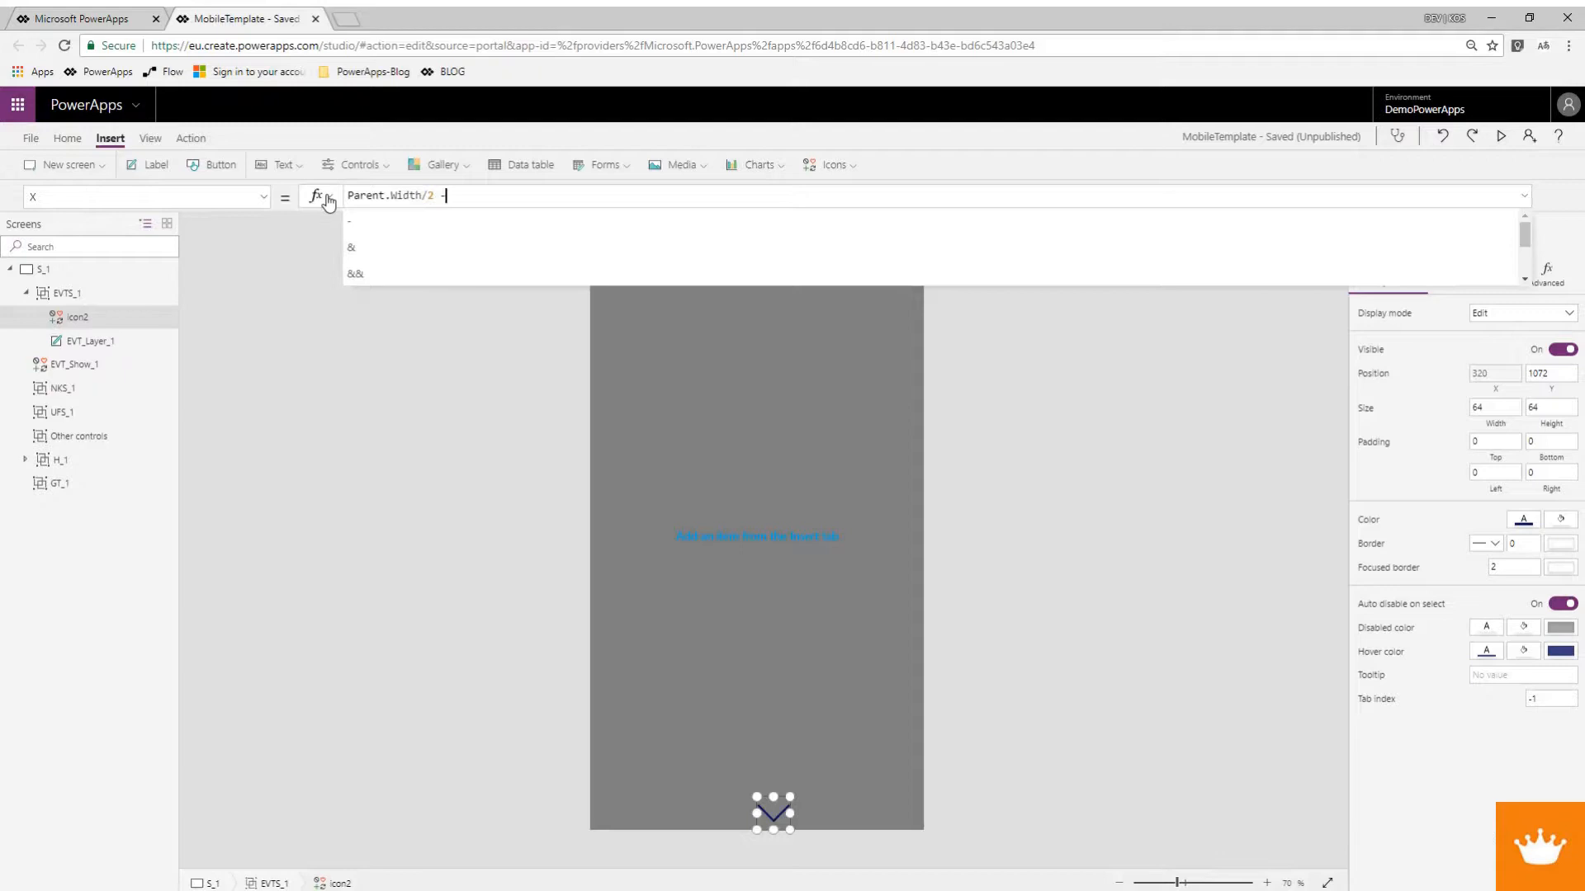
{"action": "type", "text": "Icon2"}
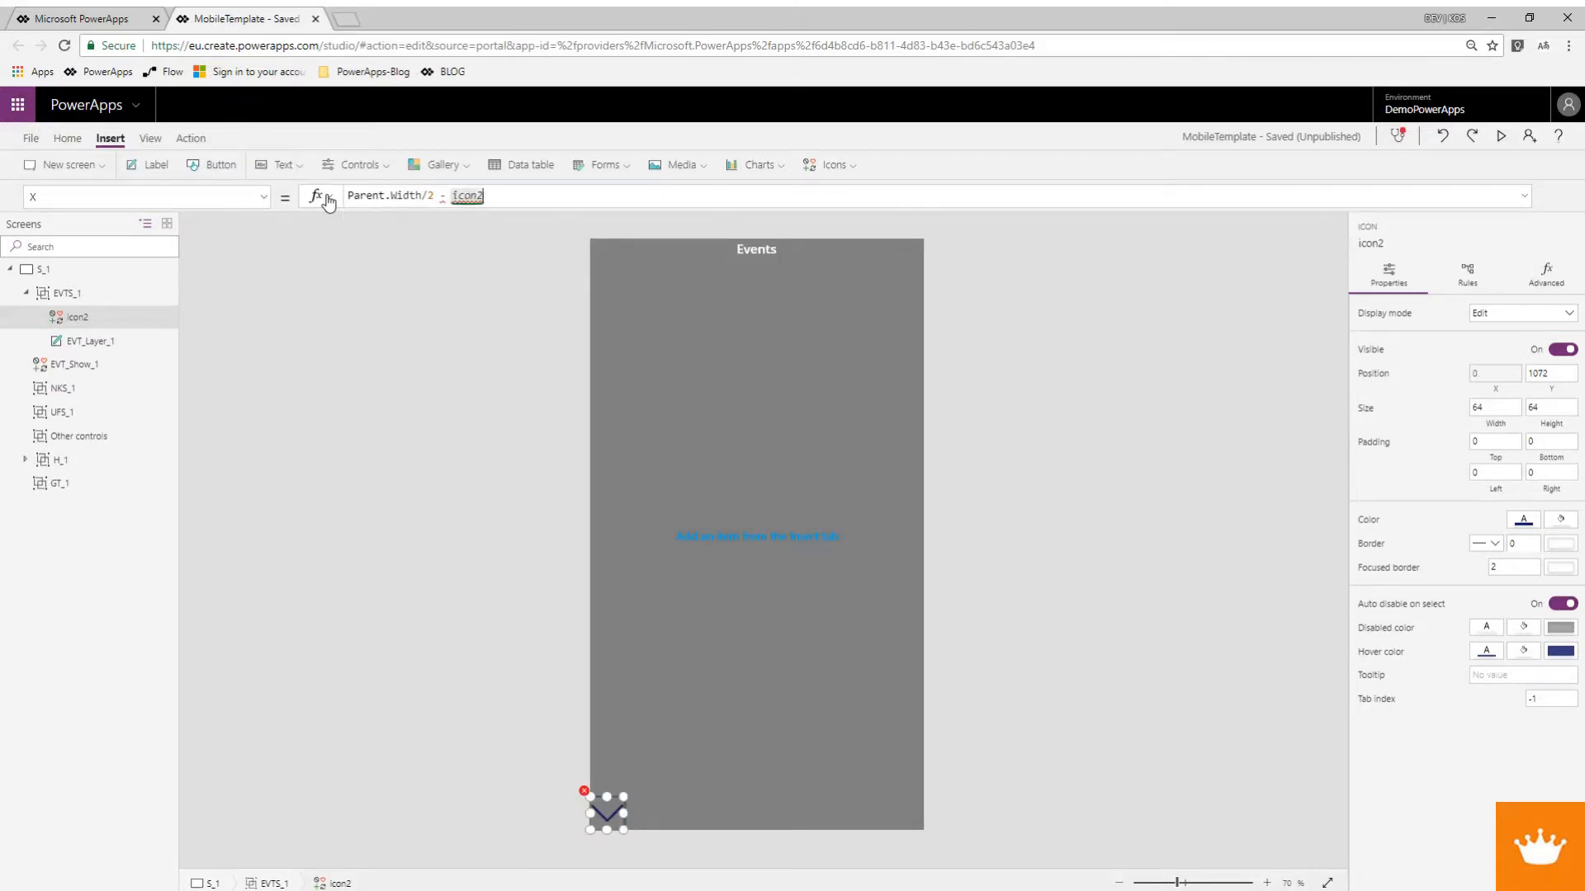
{"action": "type", "text": ".Withd"}
{"action": "key", "text": "BackSpace"}
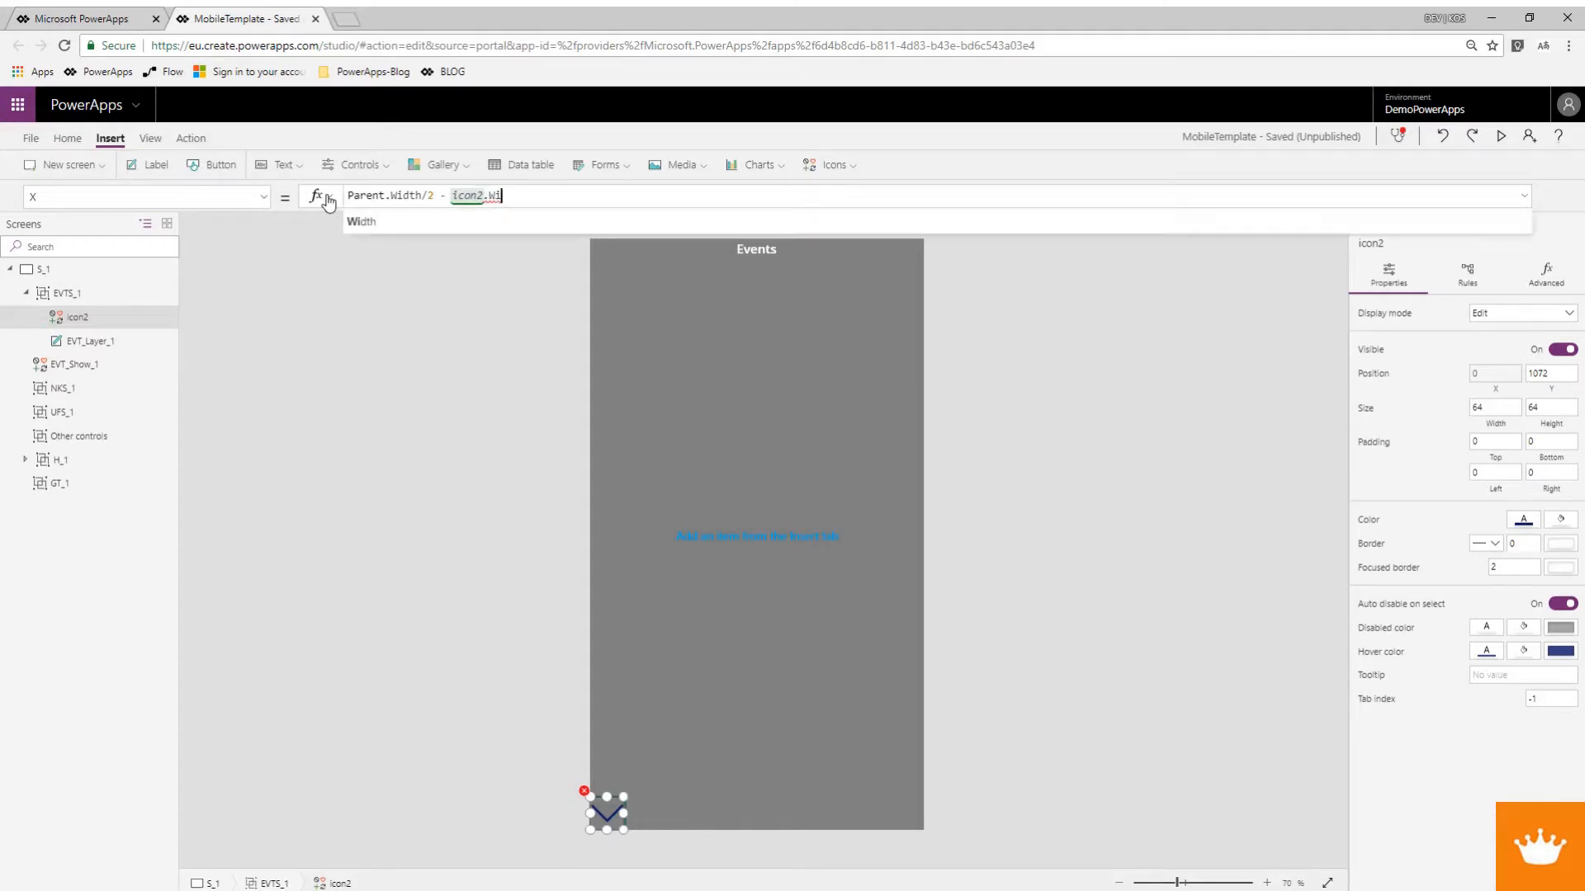
{"action": "type", "text": "dth"}
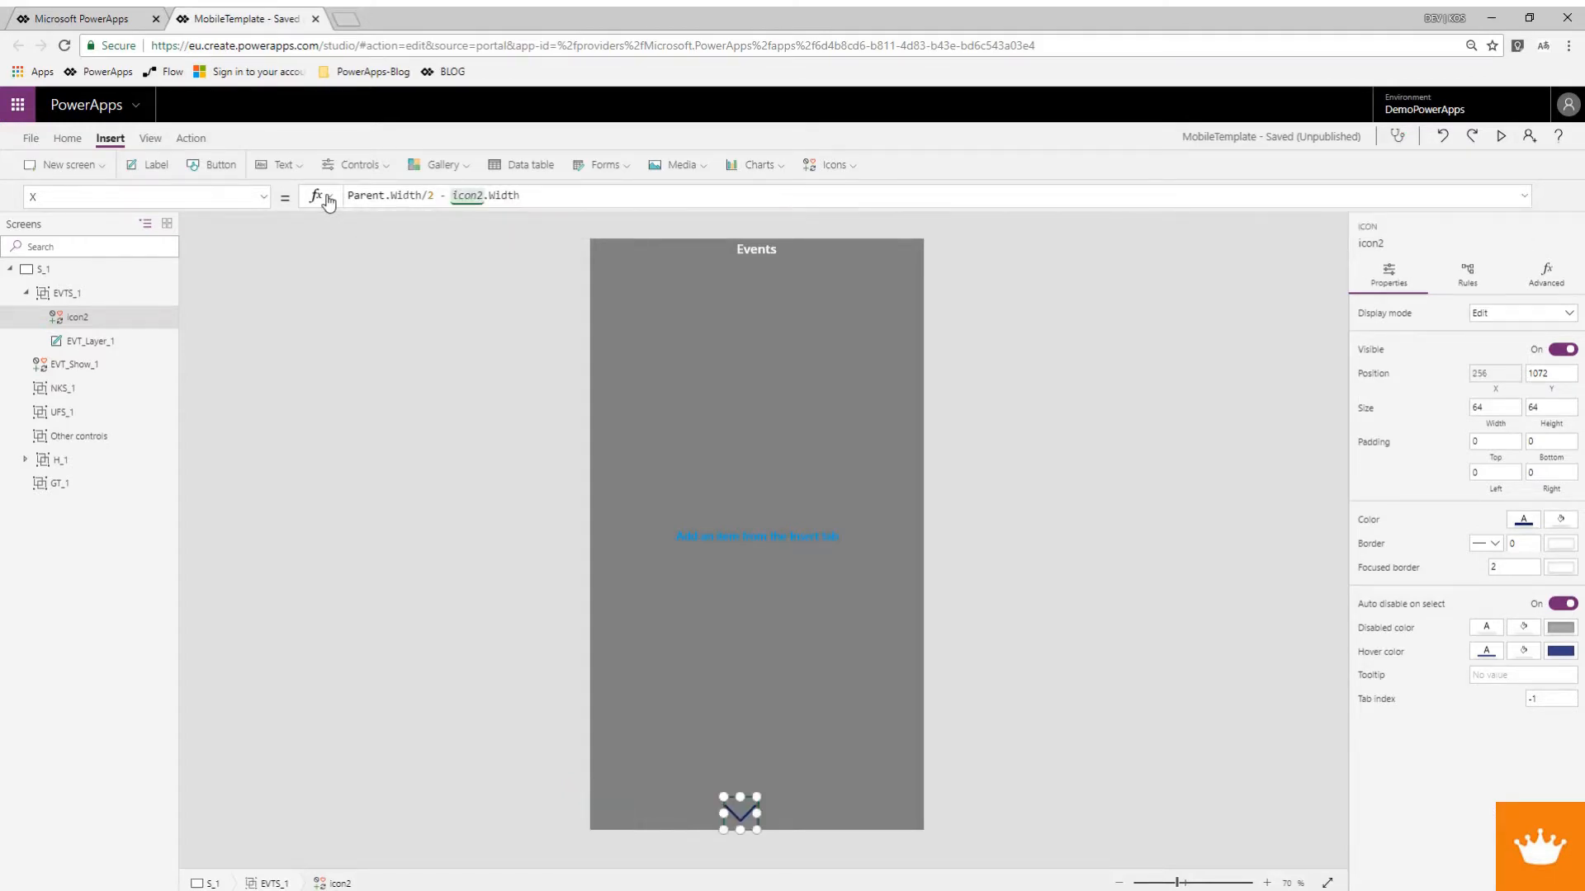
{"action": "type", "text": "/2"}
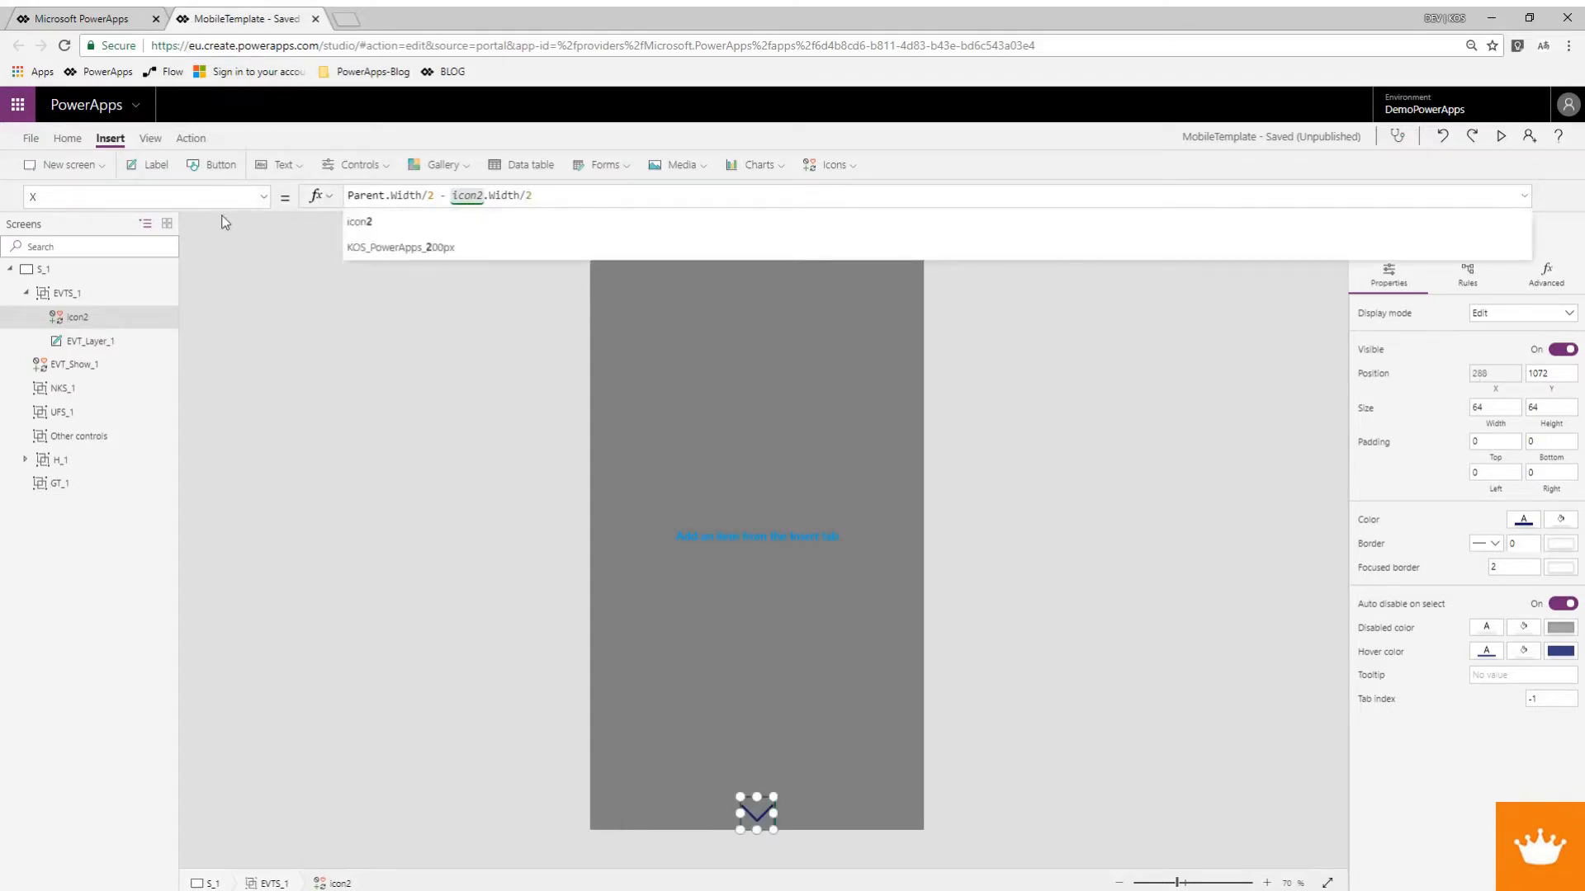
Set the chevron icon's Y position to the formula Parent.Height - icon2.Height.
{"action": "left_click", "coordinate": [264, 197]}
{"action": "left_click", "coordinate": [136, 498]}
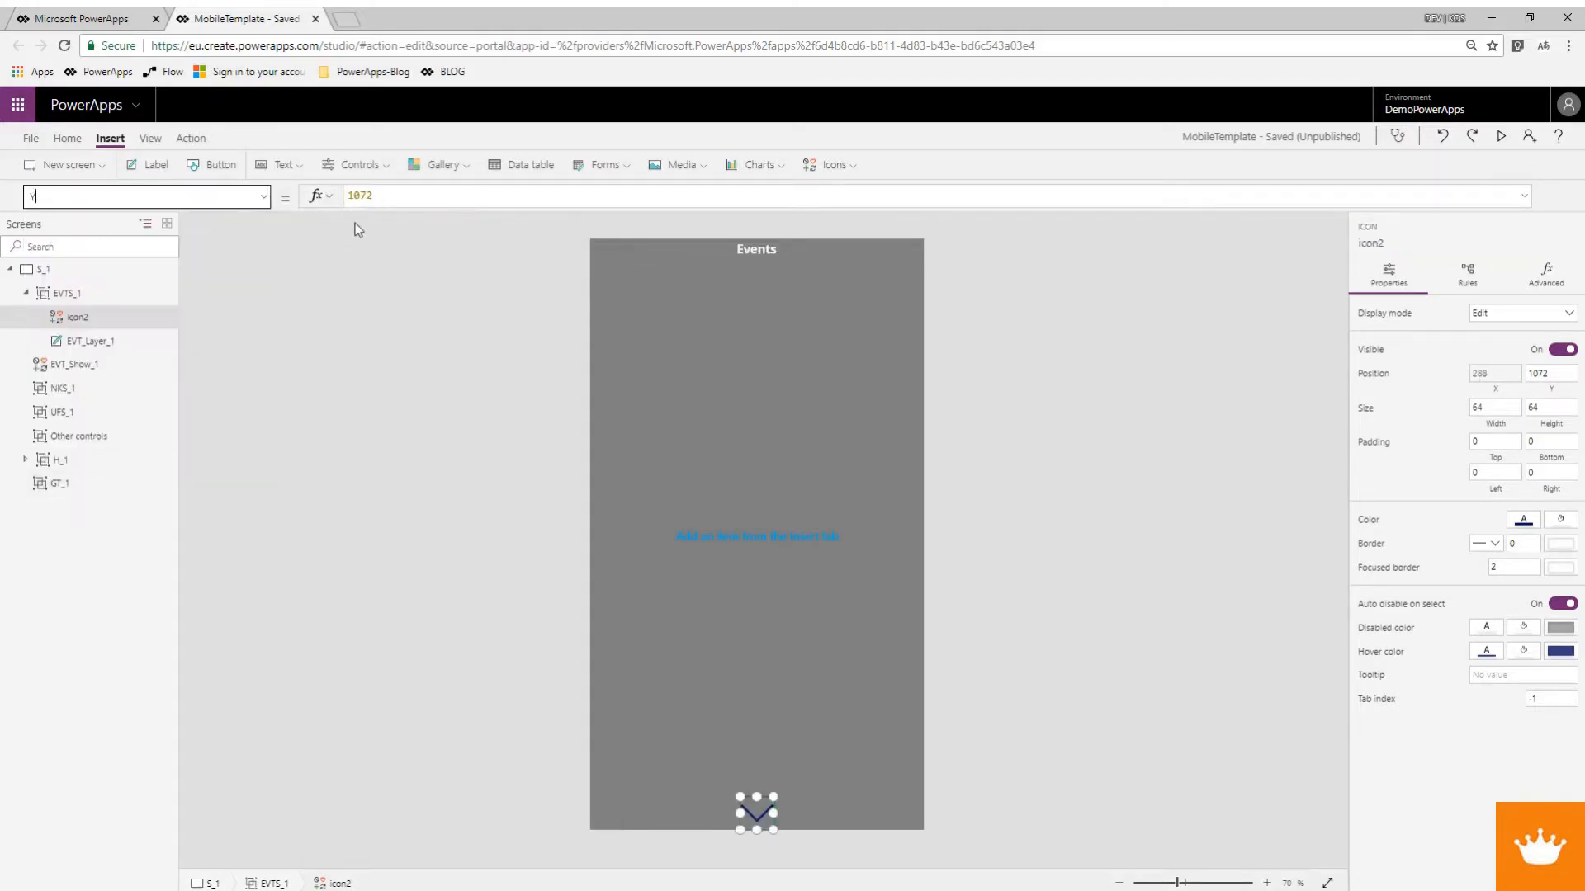
{"action": "type", "text": "Parent"}
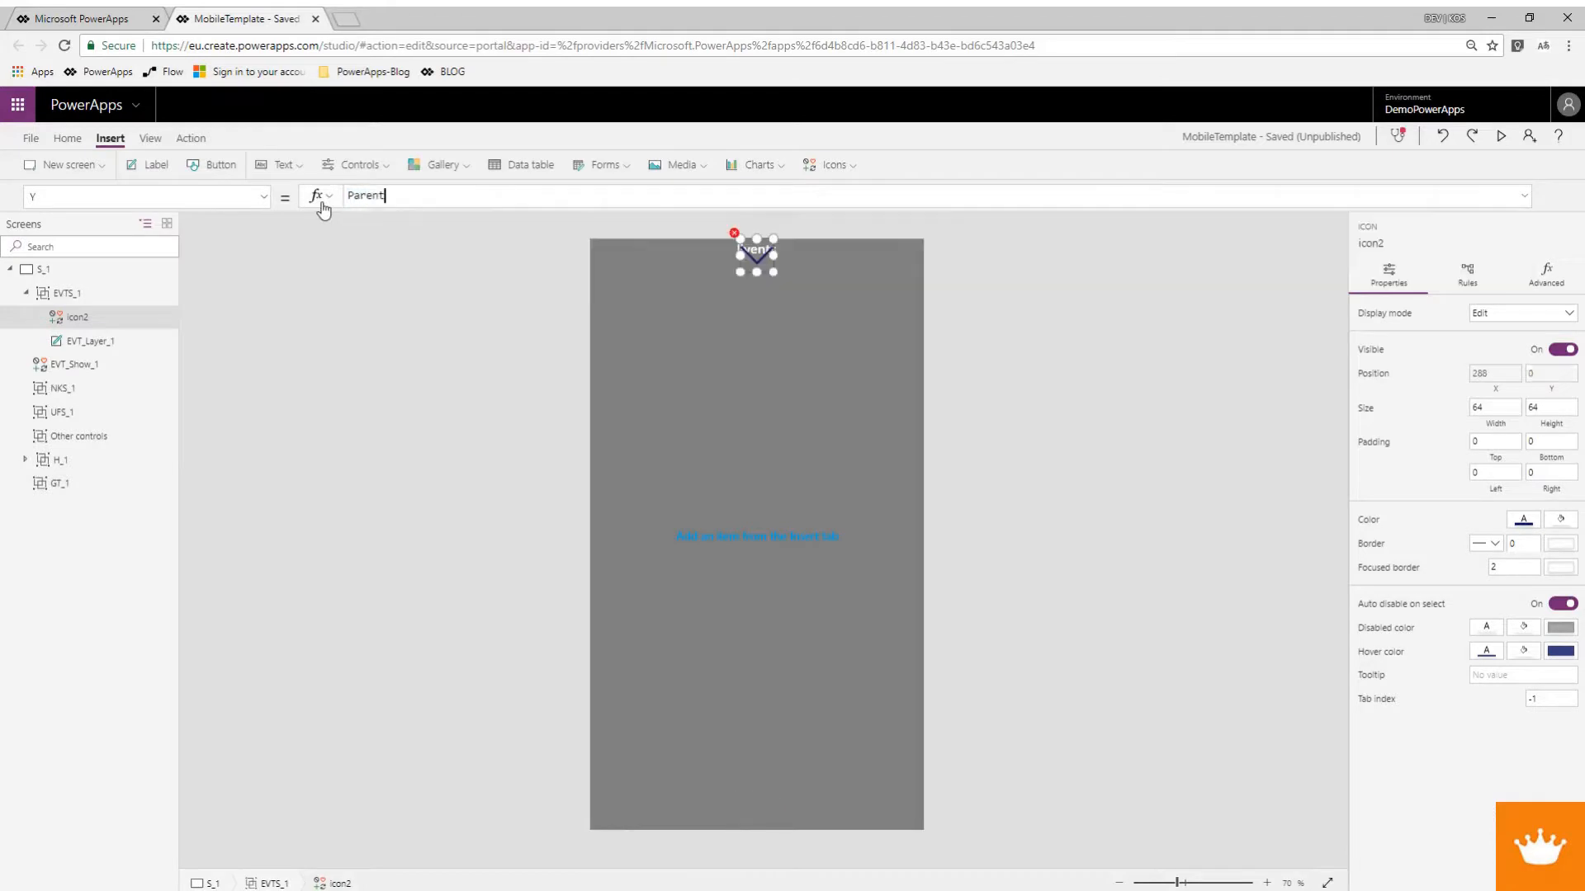
{"action": "type", "text": ".Heigh"}
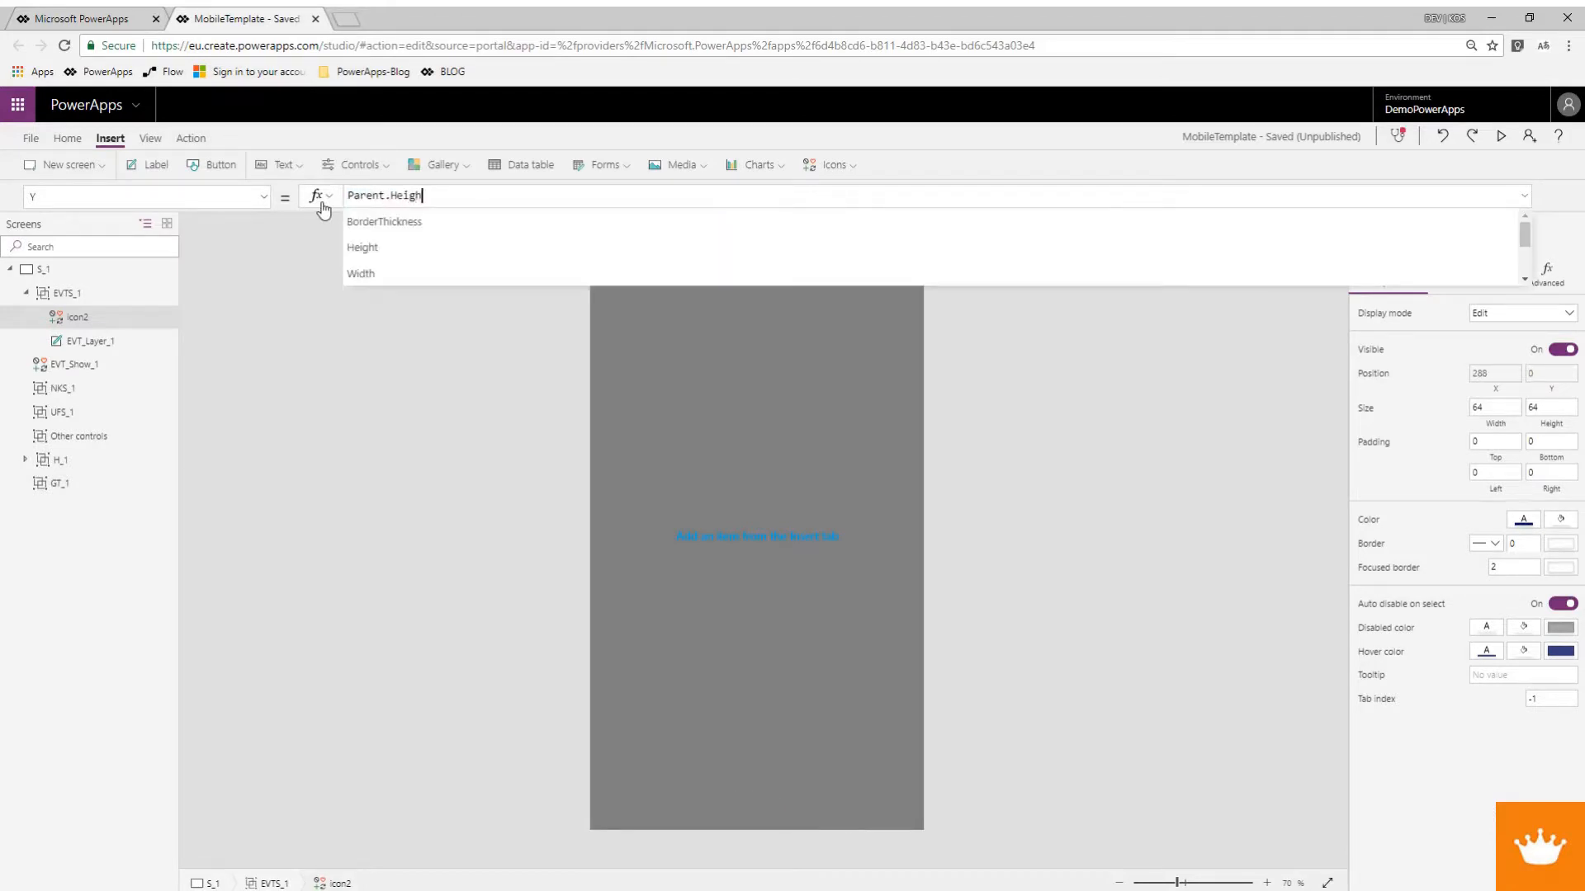
{"action": "type", "text": "t - Icon2"}
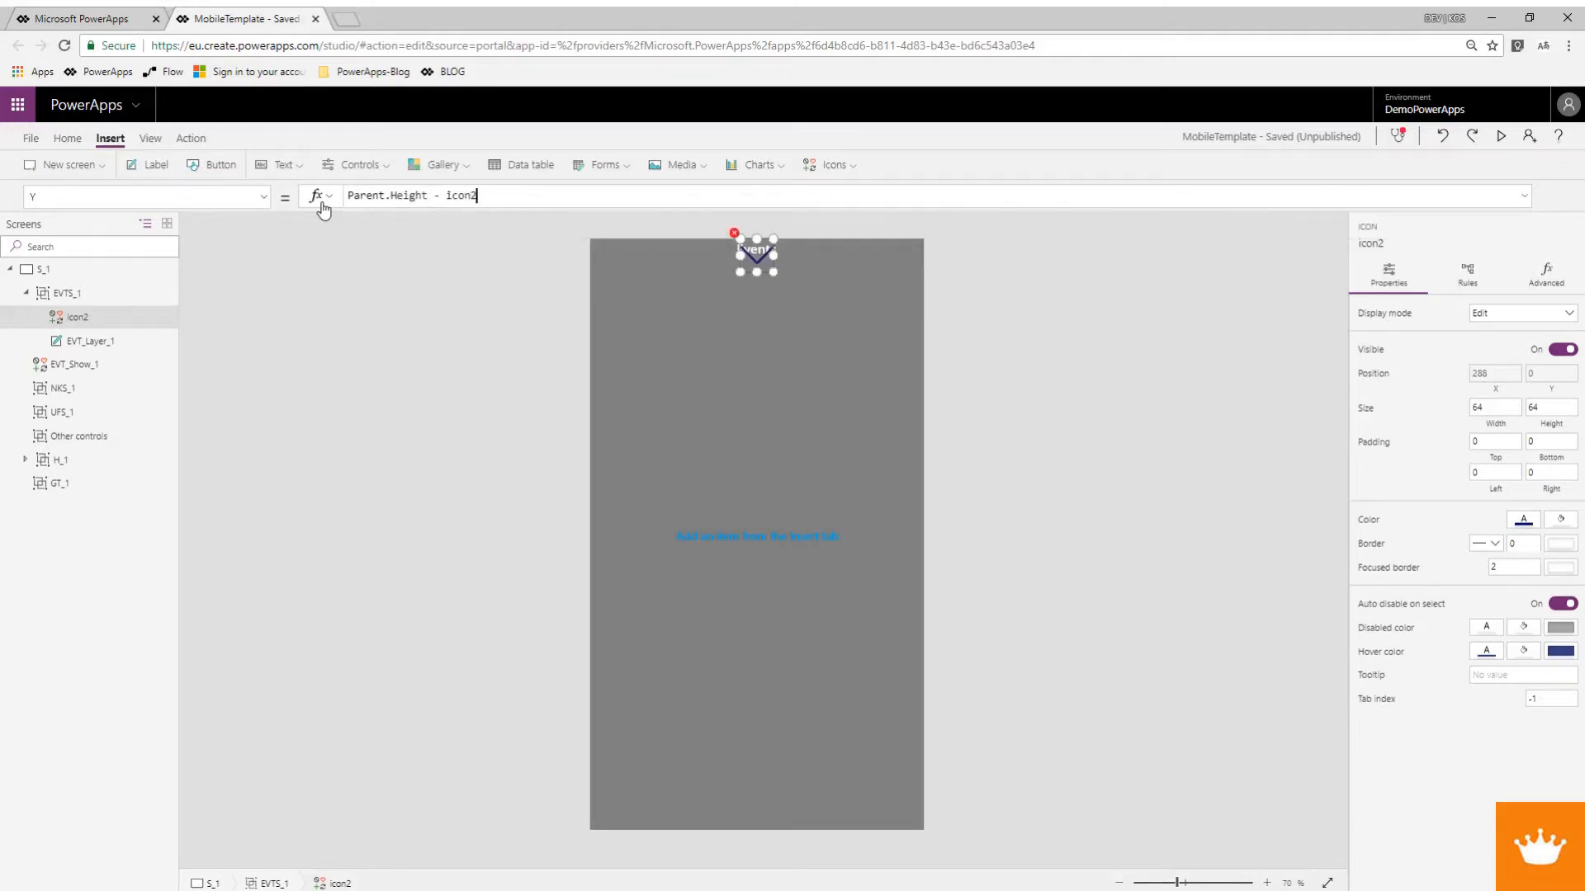
{"action": "type", "text": ".Height"}
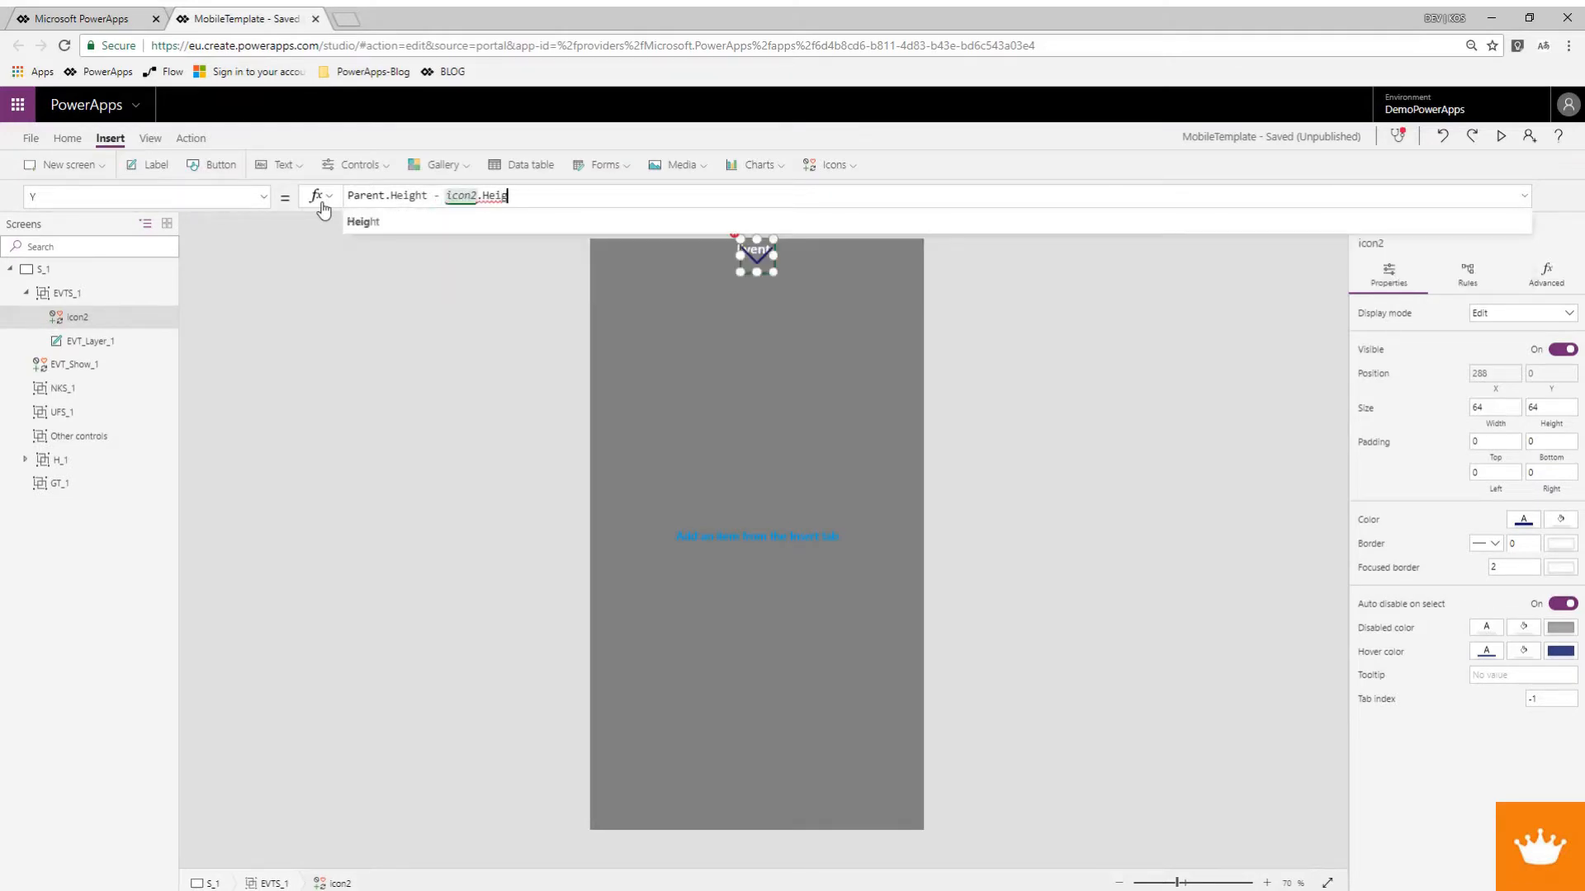
Rename the chevron icon in the EVTS_1 group as EVT_Exit_1.
{"action": "right_click", "coordinate": [108, 322]}
{"action": "left_click", "coordinate": [165, 398]}
{"action": "type", "text": "EVT_Exit_1"}
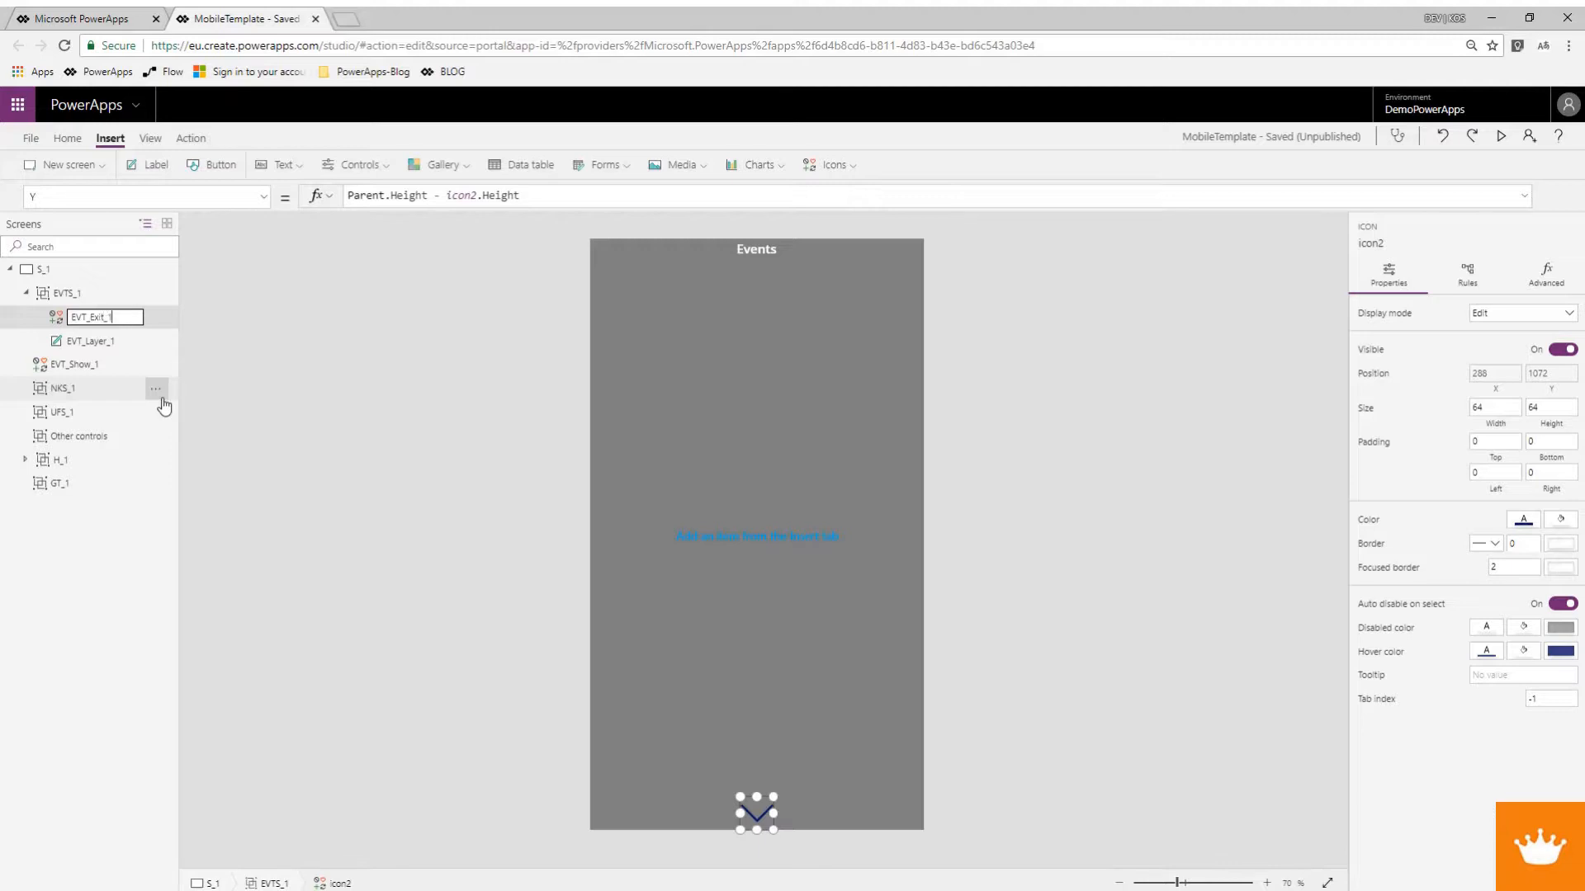
Set the top, bottom, left and right padding of EVT_Exit_1 to 18.
{"action": "left_click", "coordinate": [1449, 439]}
{"action": "left_click", "coordinate": [1462, 442]}
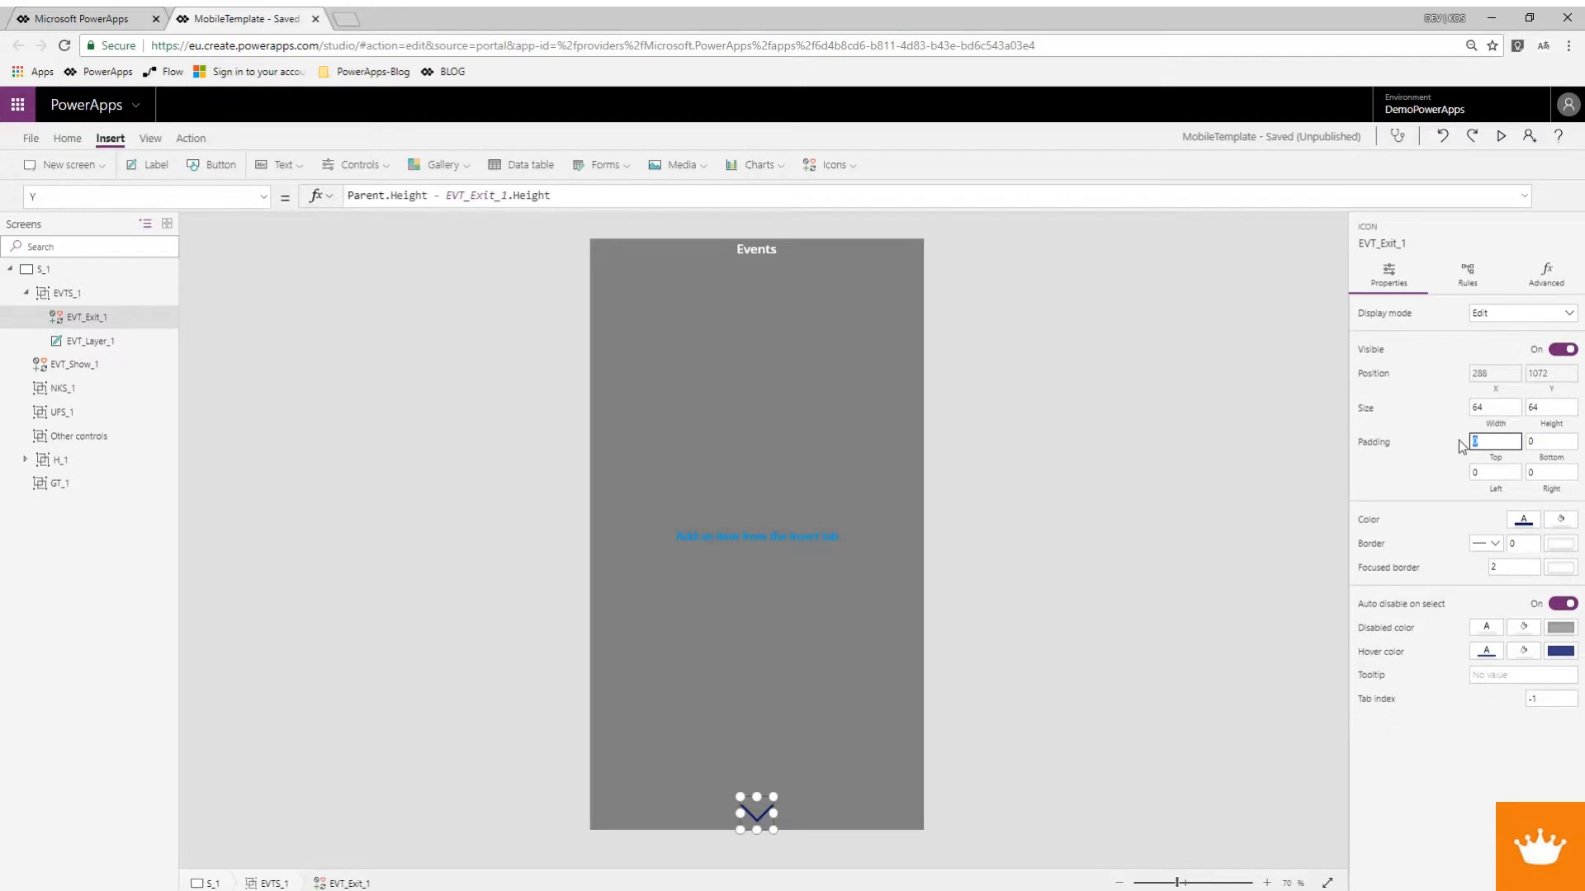
{"action": "type", "text": "18"}
{"action": "key", "text": "Tab"}
{"action": "type", "text": "18"}
{"action": "key", "text": "Tab"}
{"action": "type", "text": "18"}
{"action": "key", "text": "Tab"}
{"action": "type", "text": "18"}
{"action": "key", "text": "Tab"}
Color the EVT_Exit_1 chevron white and check the Events layer in the app preview.
{"action": "left_click", "coordinate": [1524, 521]}
{"action": "left_click", "coordinate": [1296, 437]}
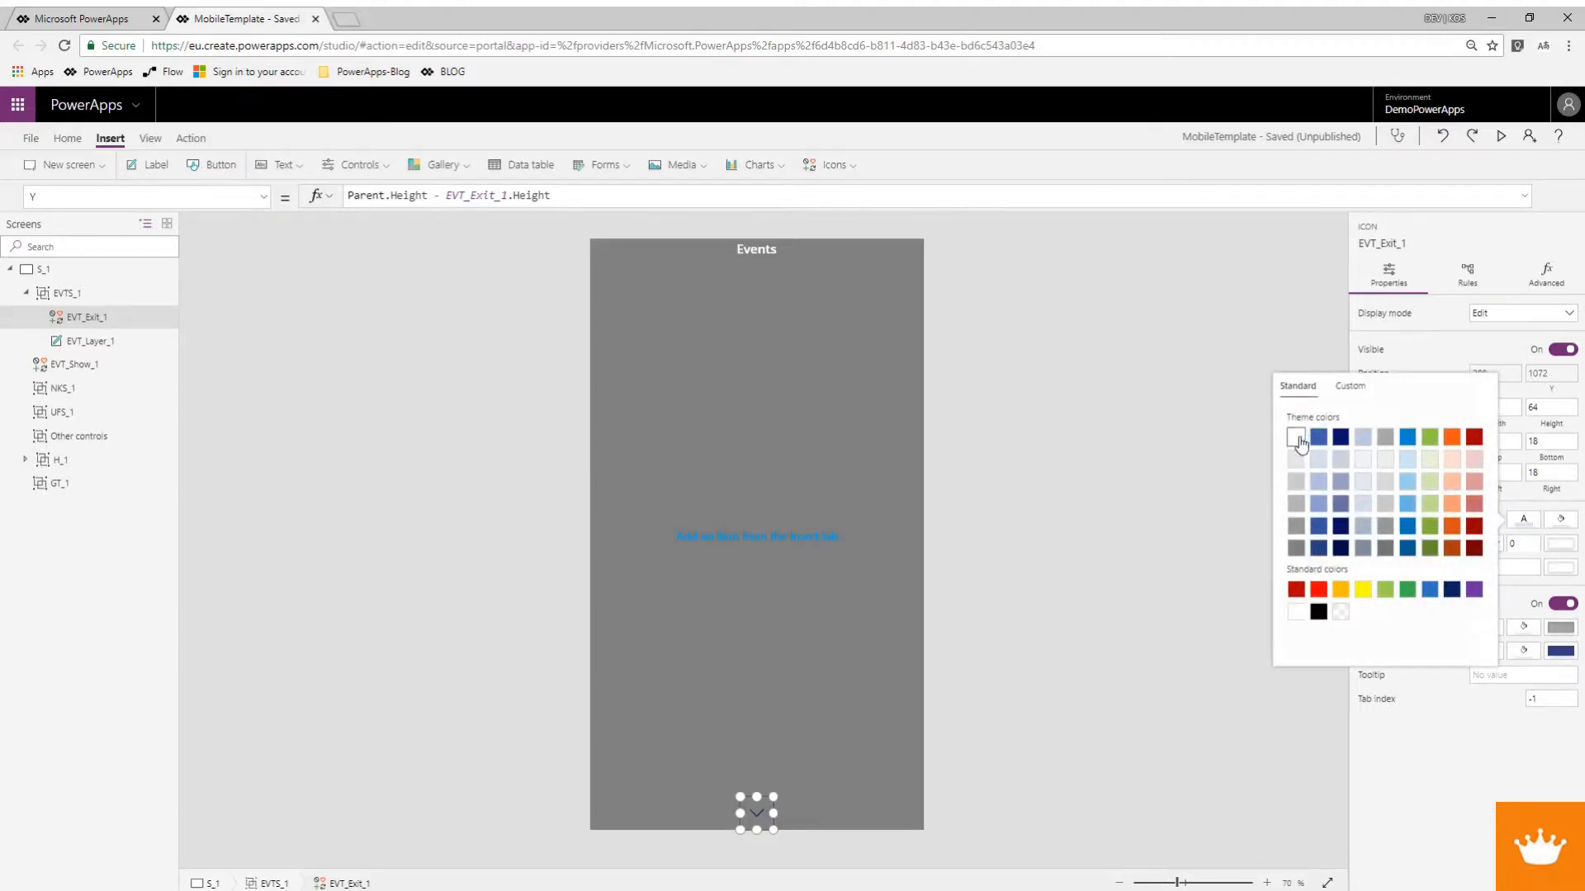
{"action": "left_click", "coordinate": [1501, 137]}
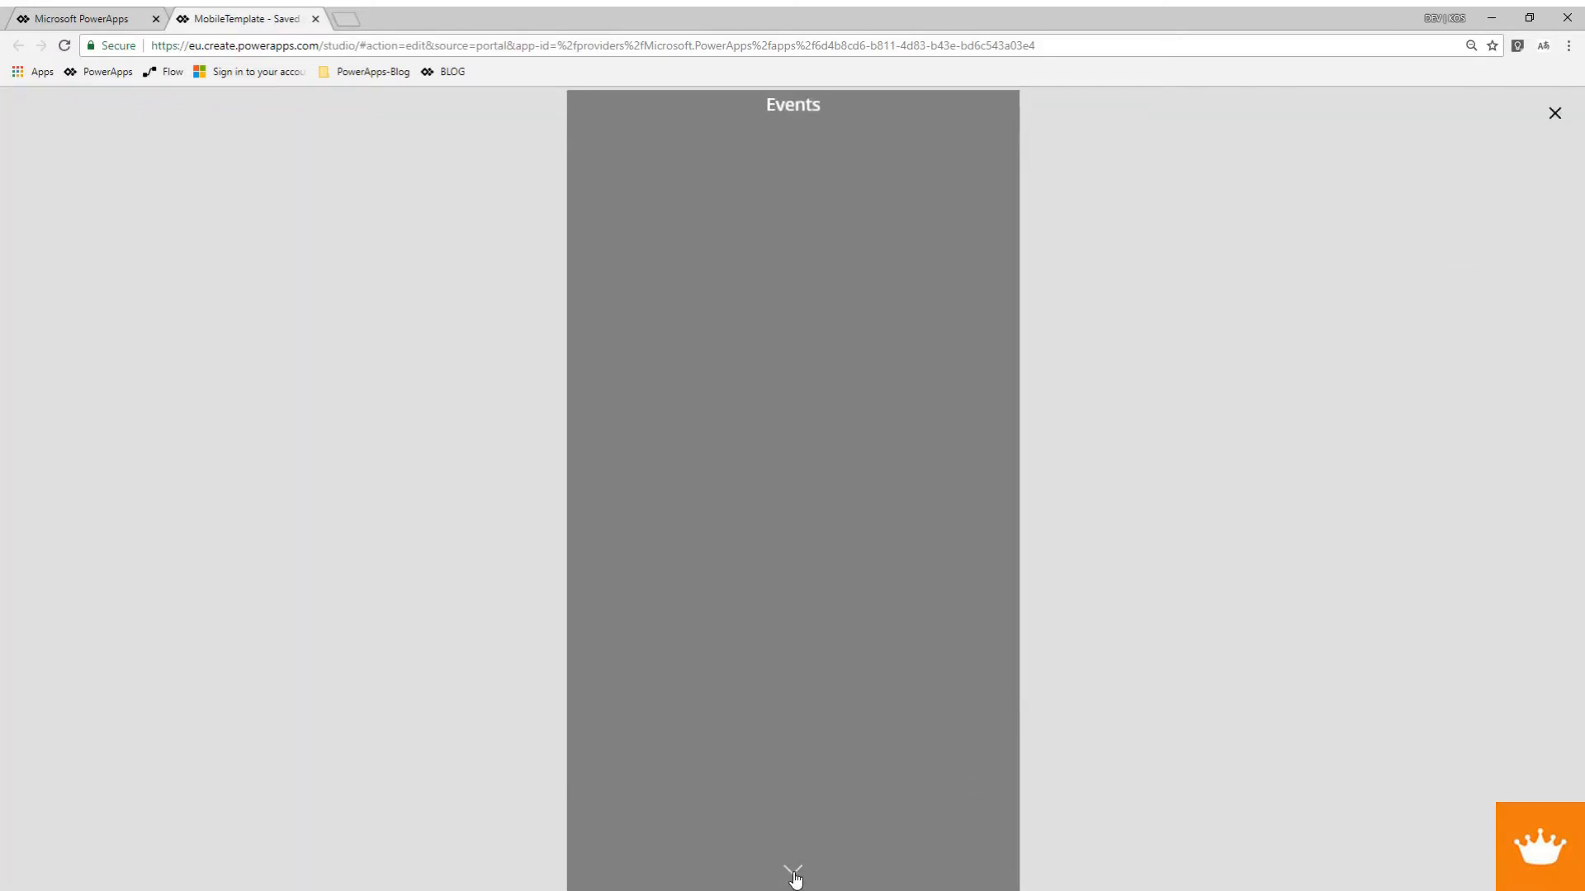
{"action": "left_click", "coordinate": [1555, 114]}
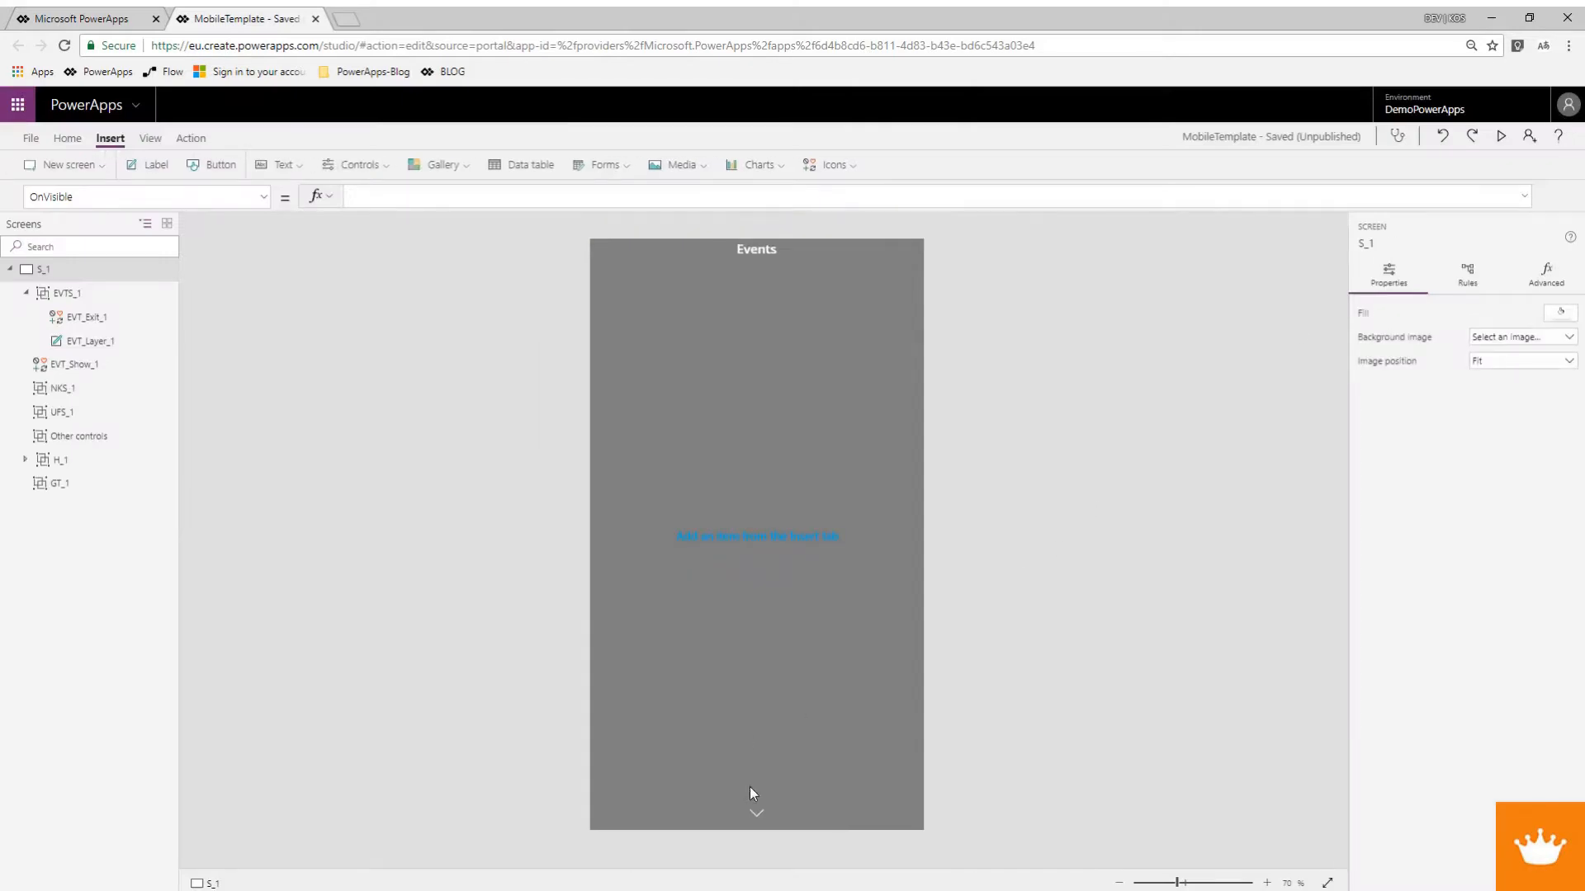
Set the OnSelect formula of EVT_Exit_1 to UpdateContext({Settings_1:0}).
{"action": "left_click", "coordinate": [753, 809]}
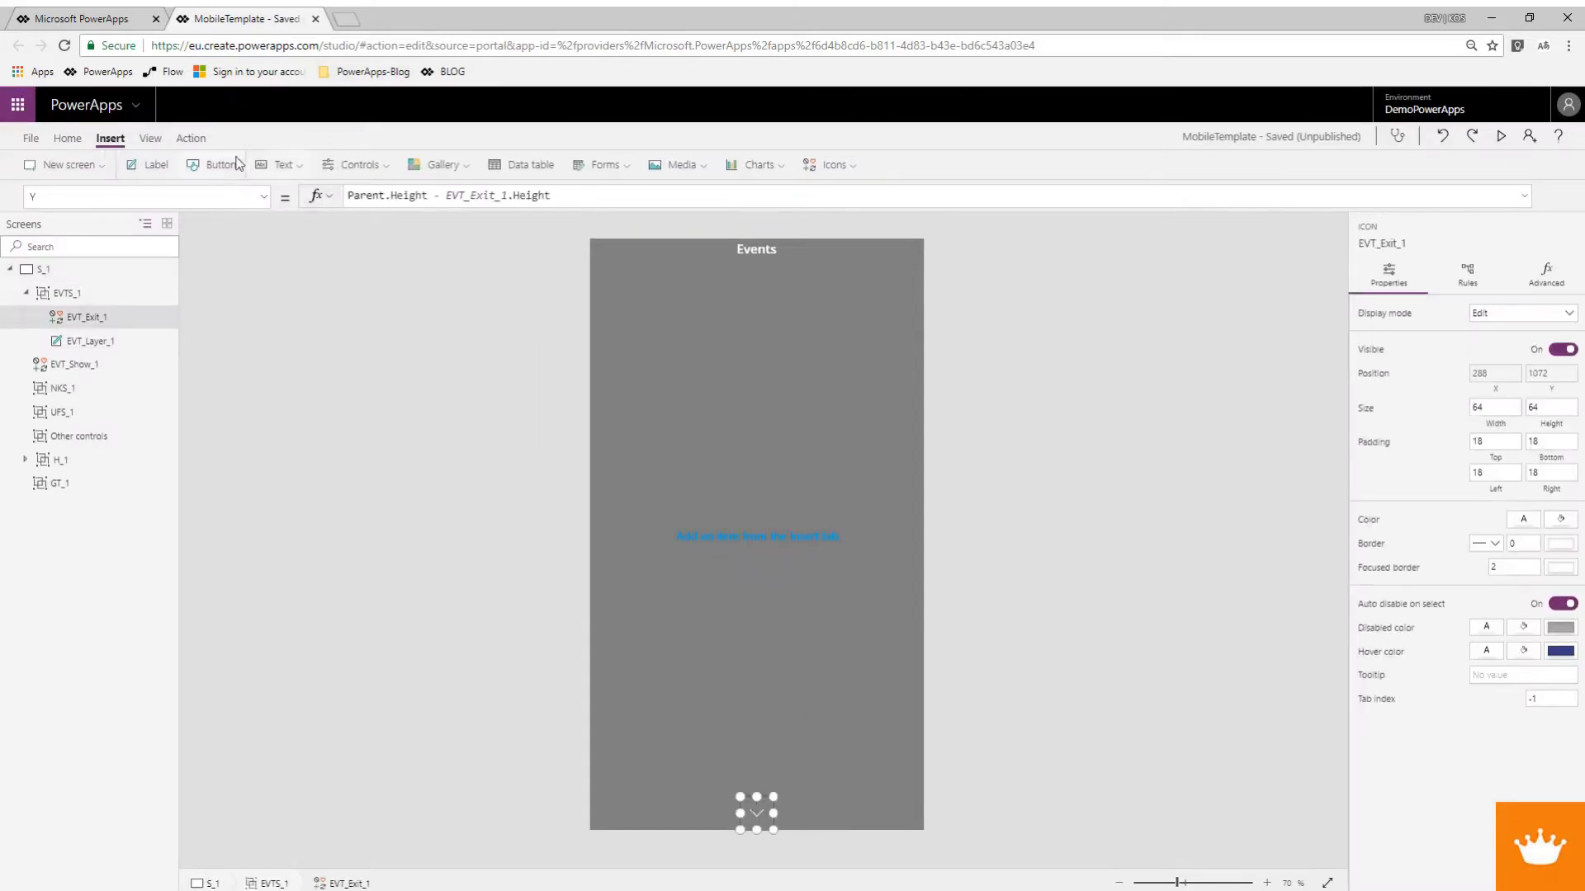
{"action": "left_click", "coordinate": [261, 205]}
{"action": "scroll", "coordinate": [170, 420], "scroll_direction": "up", "scroll_amount": 3}
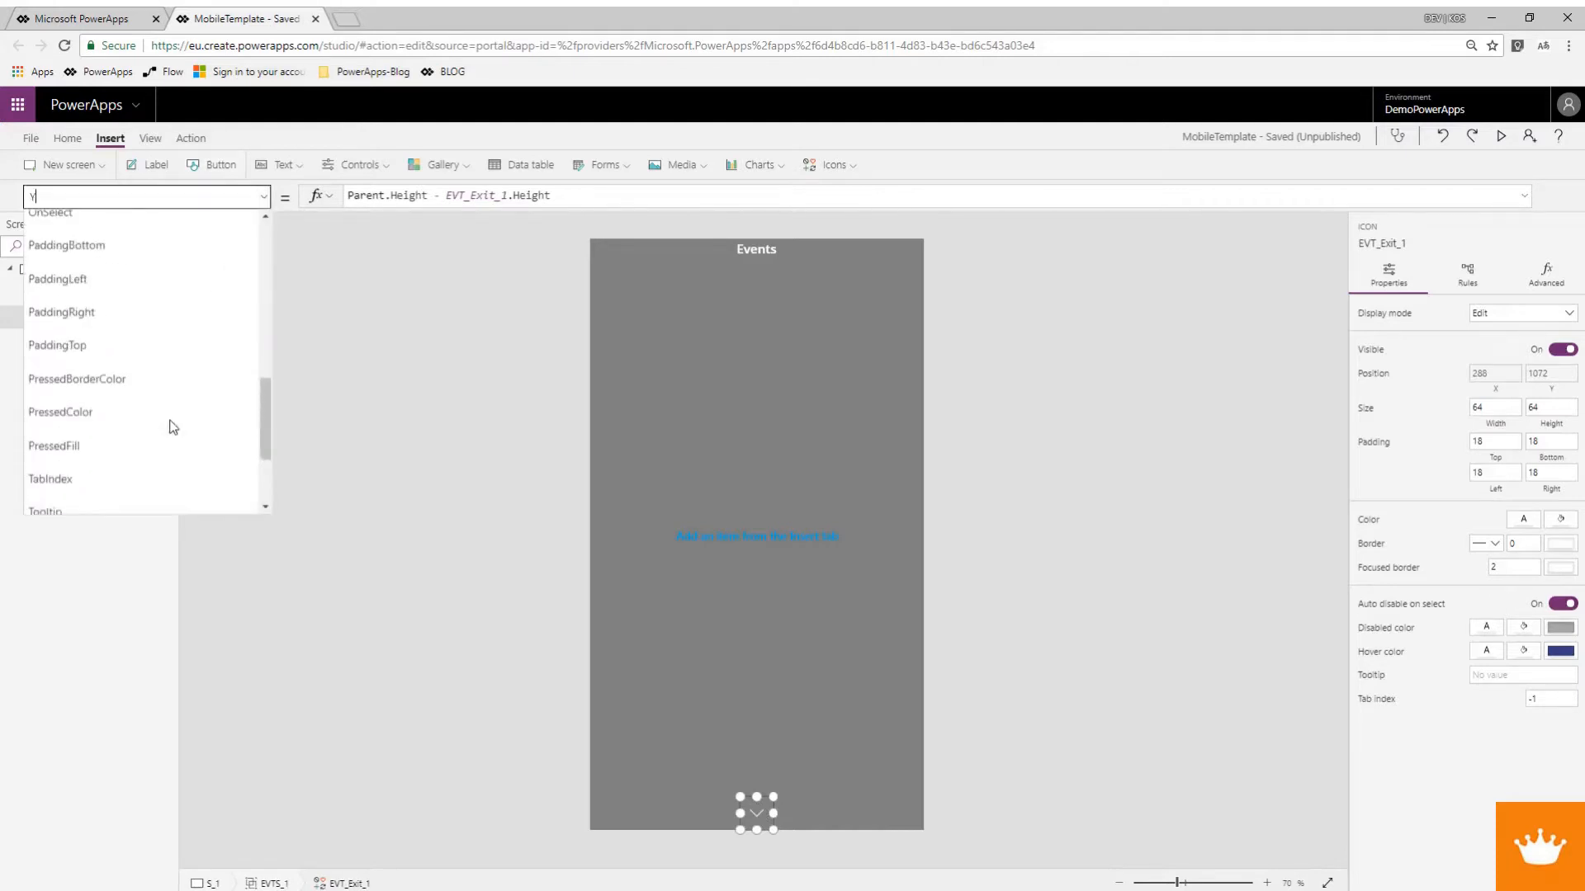
{"action": "scroll", "coordinate": [170, 422], "scroll_direction": "up", "scroll_amount": 3}
{"action": "left_click", "coordinate": [126, 477]}
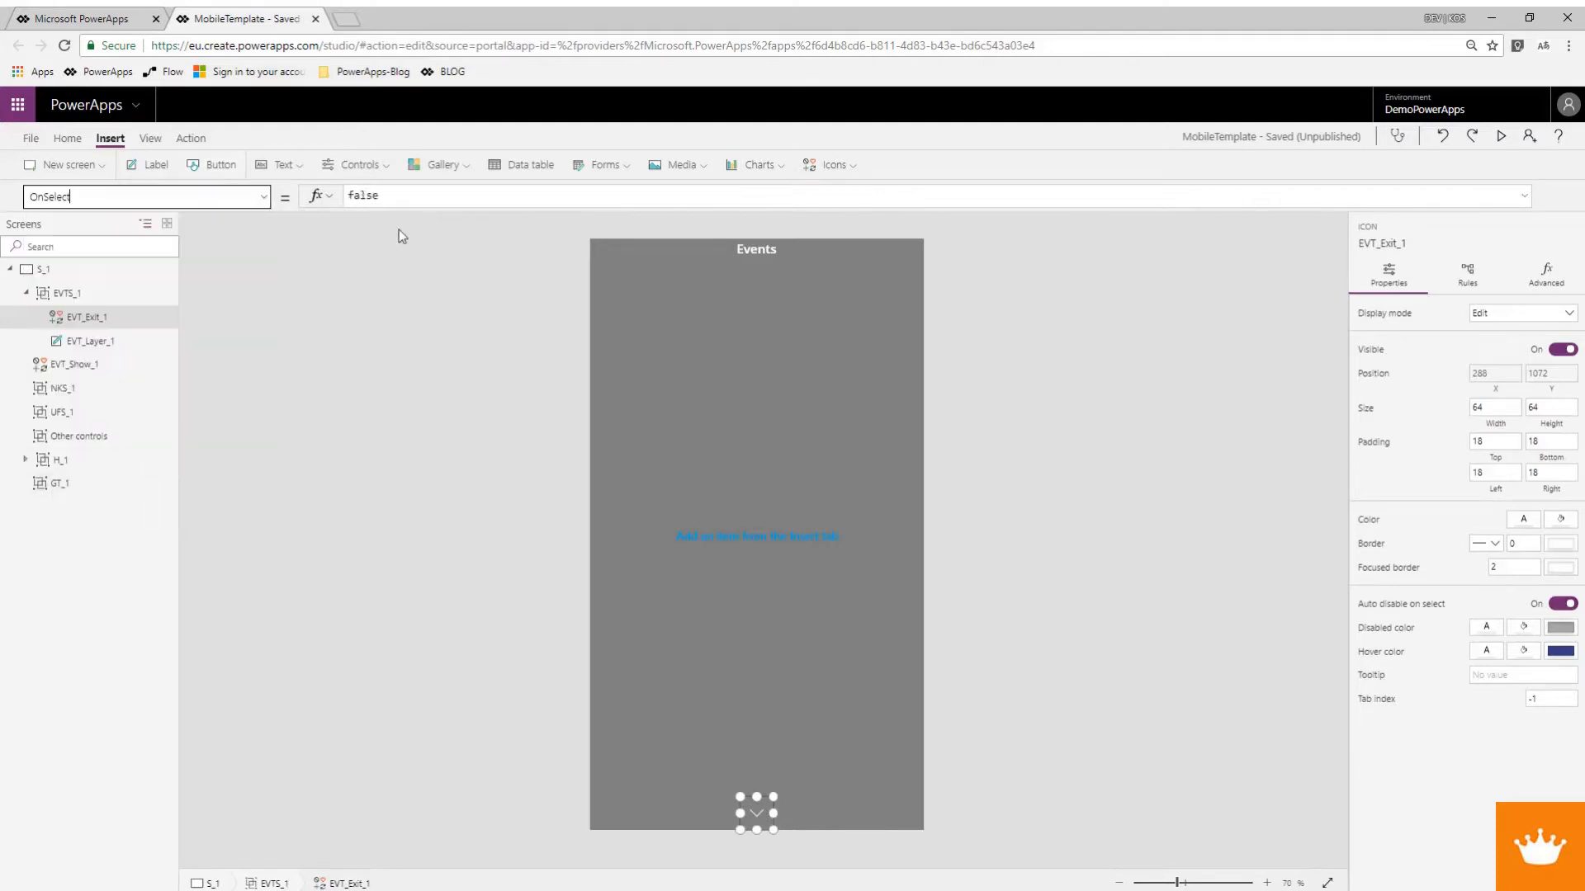
{"action": "double_click", "coordinate": [352, 203]}
{"action": "type", "text": "Update"}
{"action": "key", "text": "Tab"}
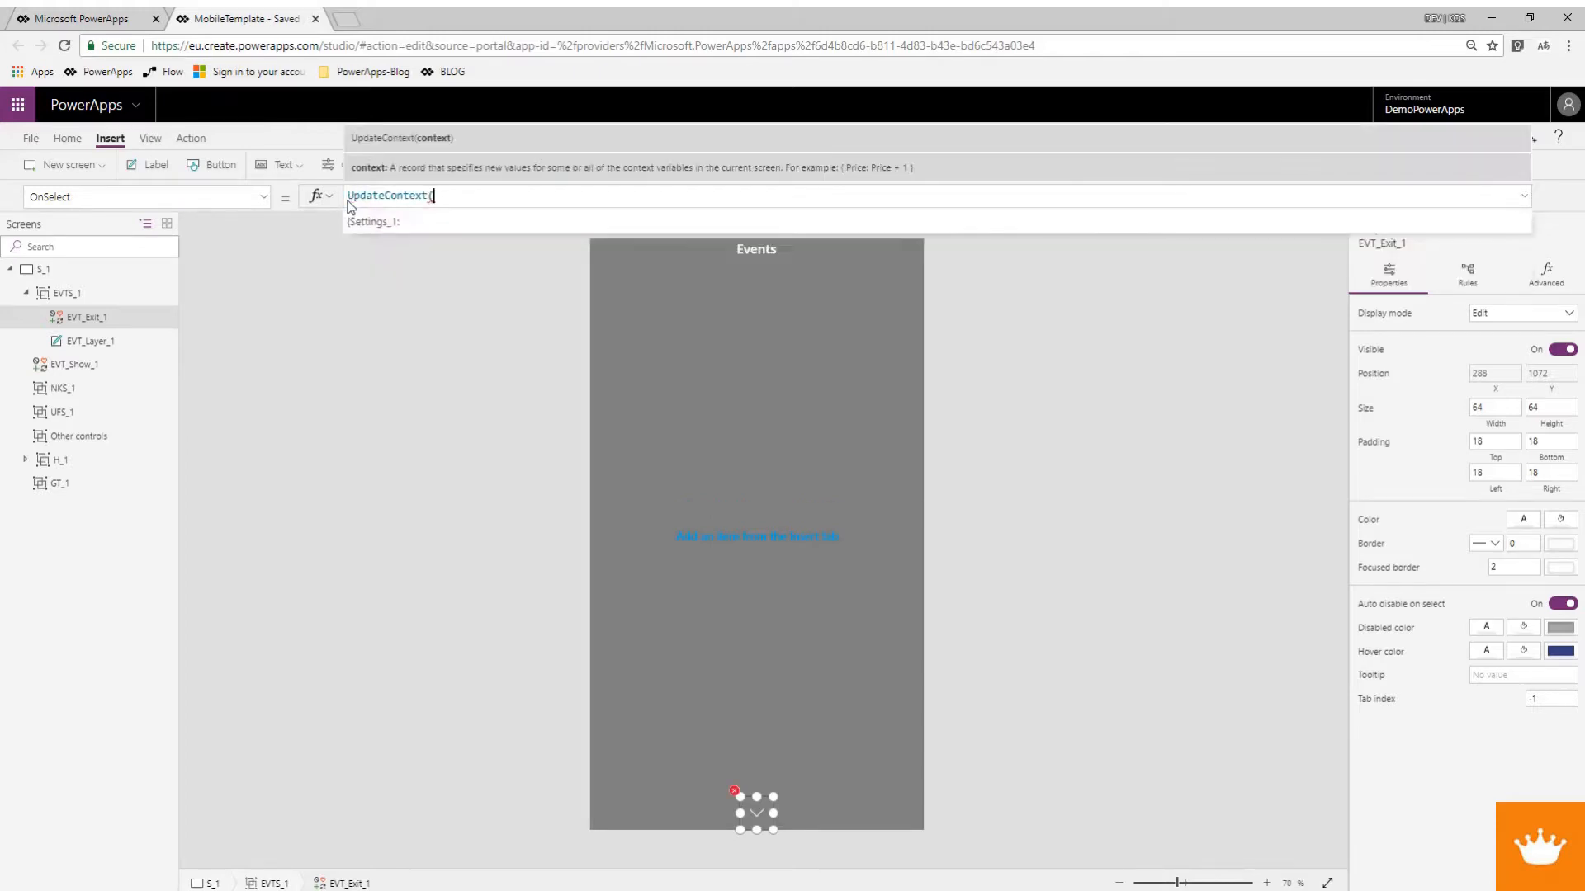
{"action": "type", "text": "{"}
{"action": "key", "text": "Tab"}
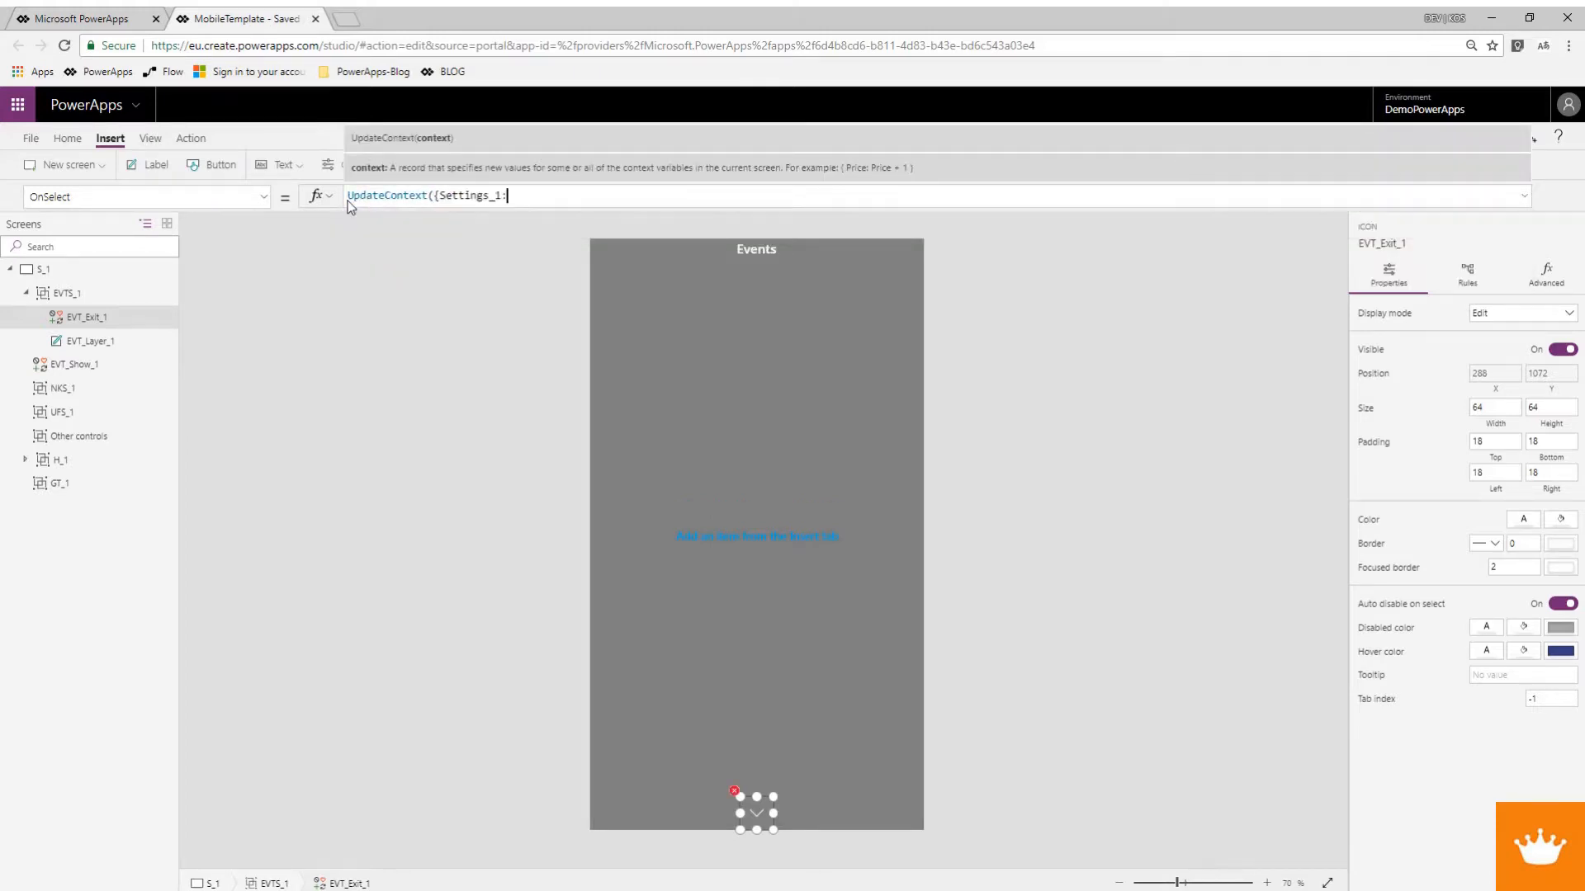
{"action": "type", "text": "0})"}
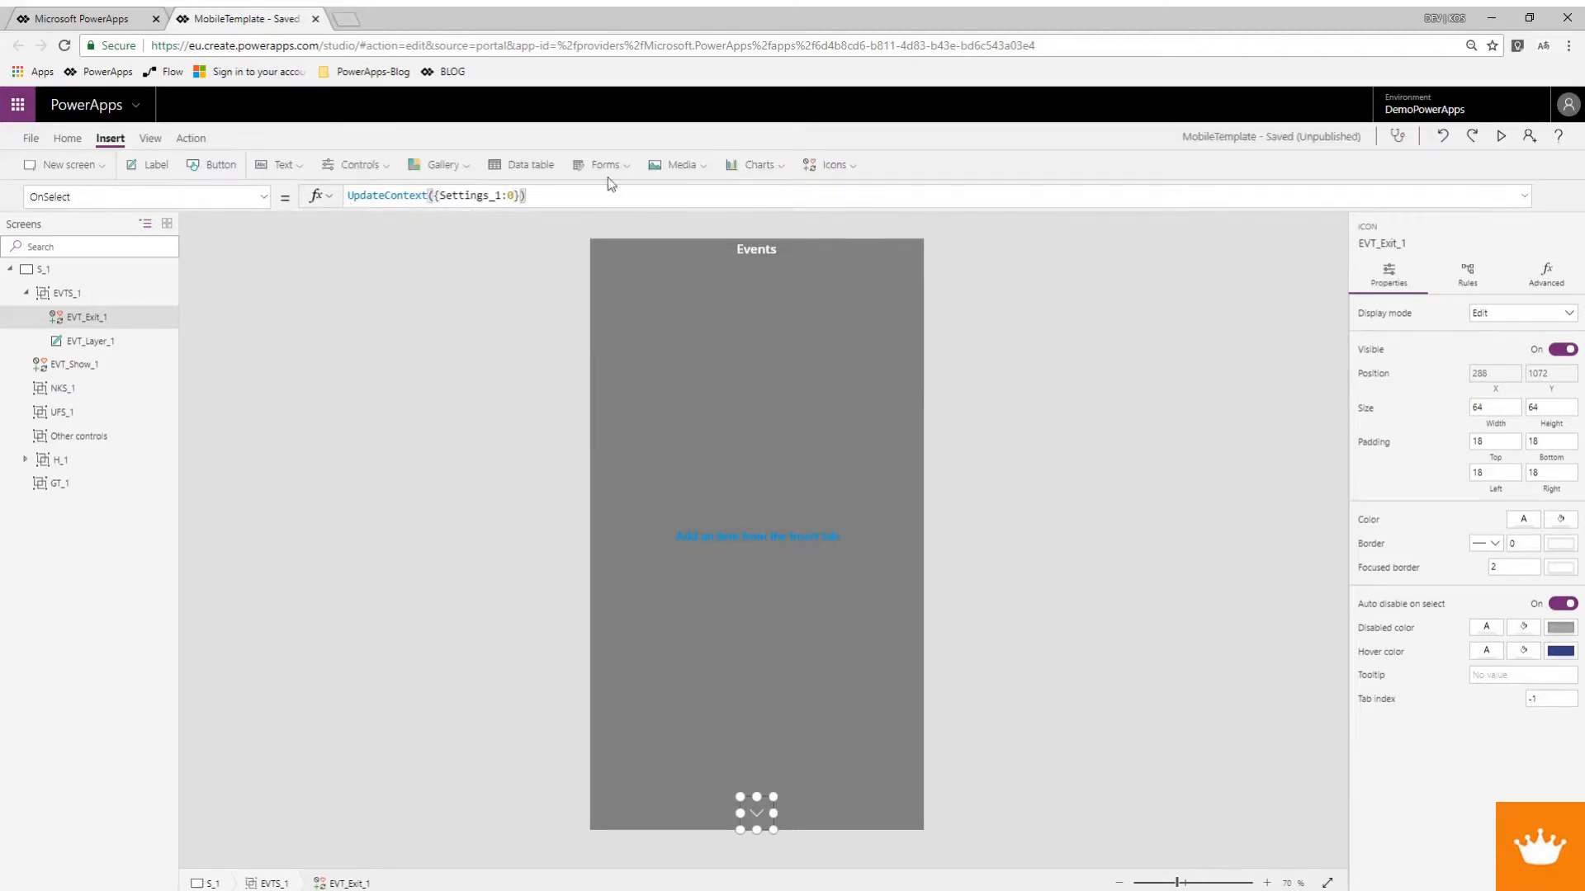
Test closing the Events layer with the chevron and reopening it with the footer gear in preview, and save the app.
{"action": "left_click", "coordinate": [1501, 135]}
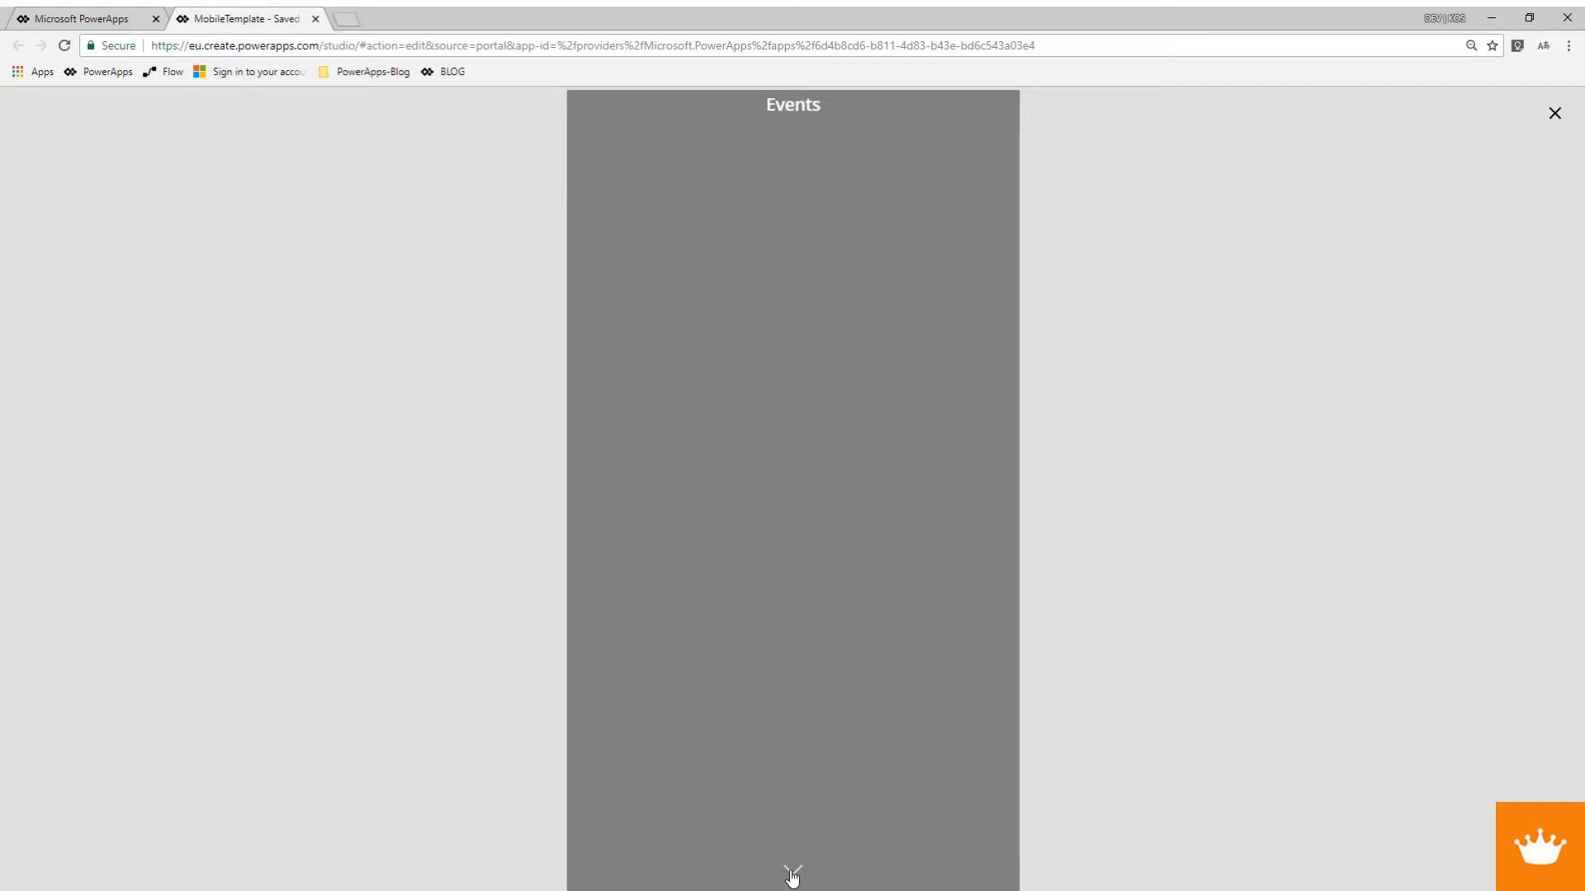
{"action": "left_click", "coordinate": [792, 875]}
{"action": "left_click", "coordinate": [825, 871]}
{"action": "left_click", "coordinate": [793, 871]}
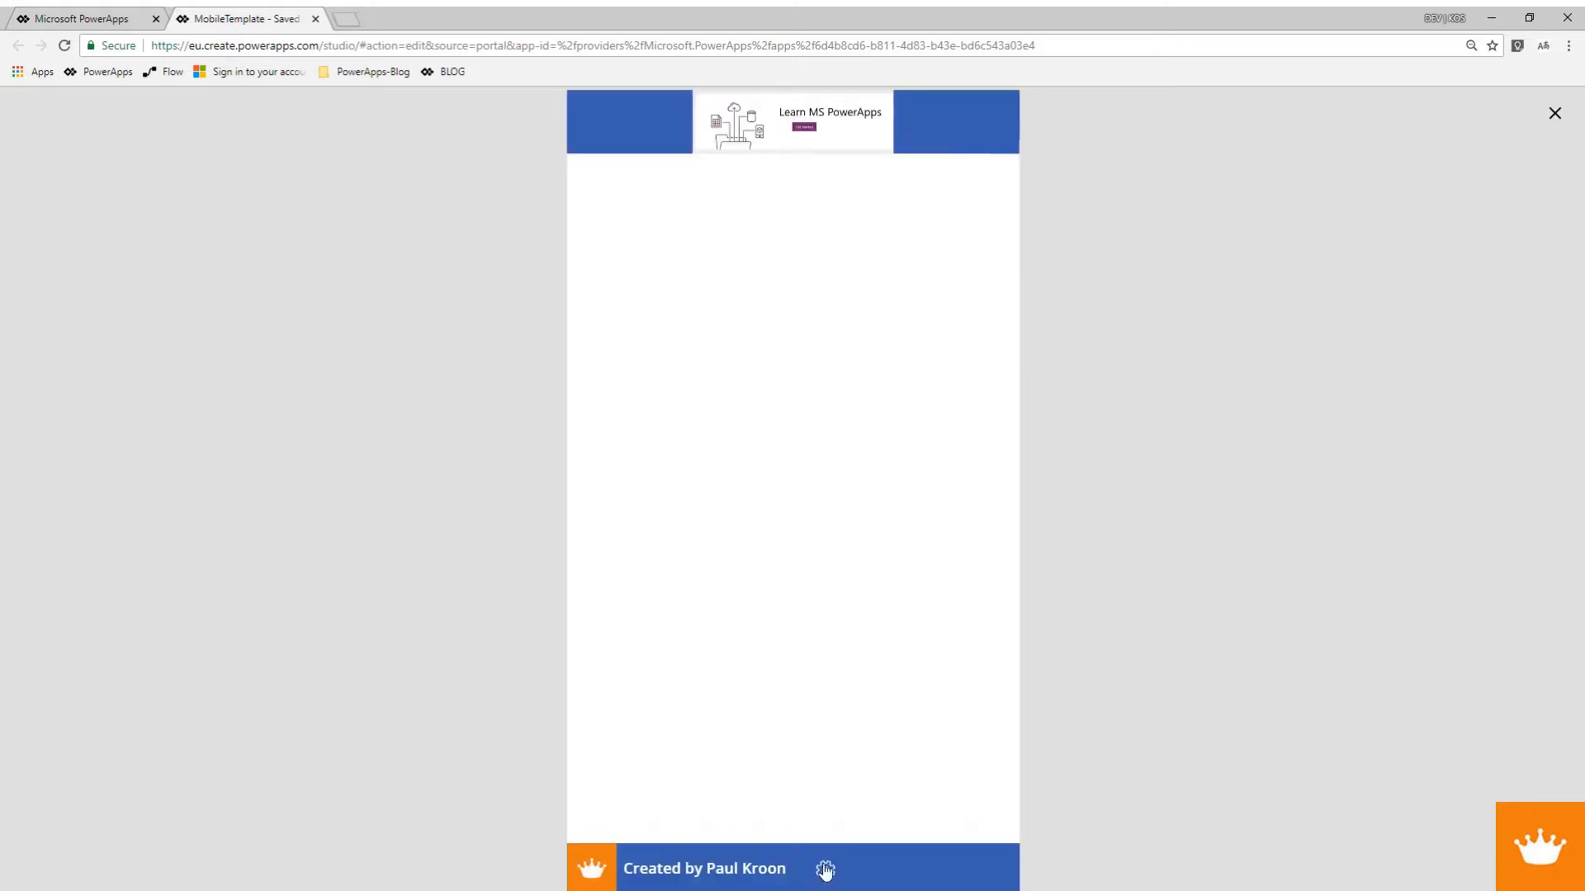
{"action": "left_click", "coordinate": [825, 870]}
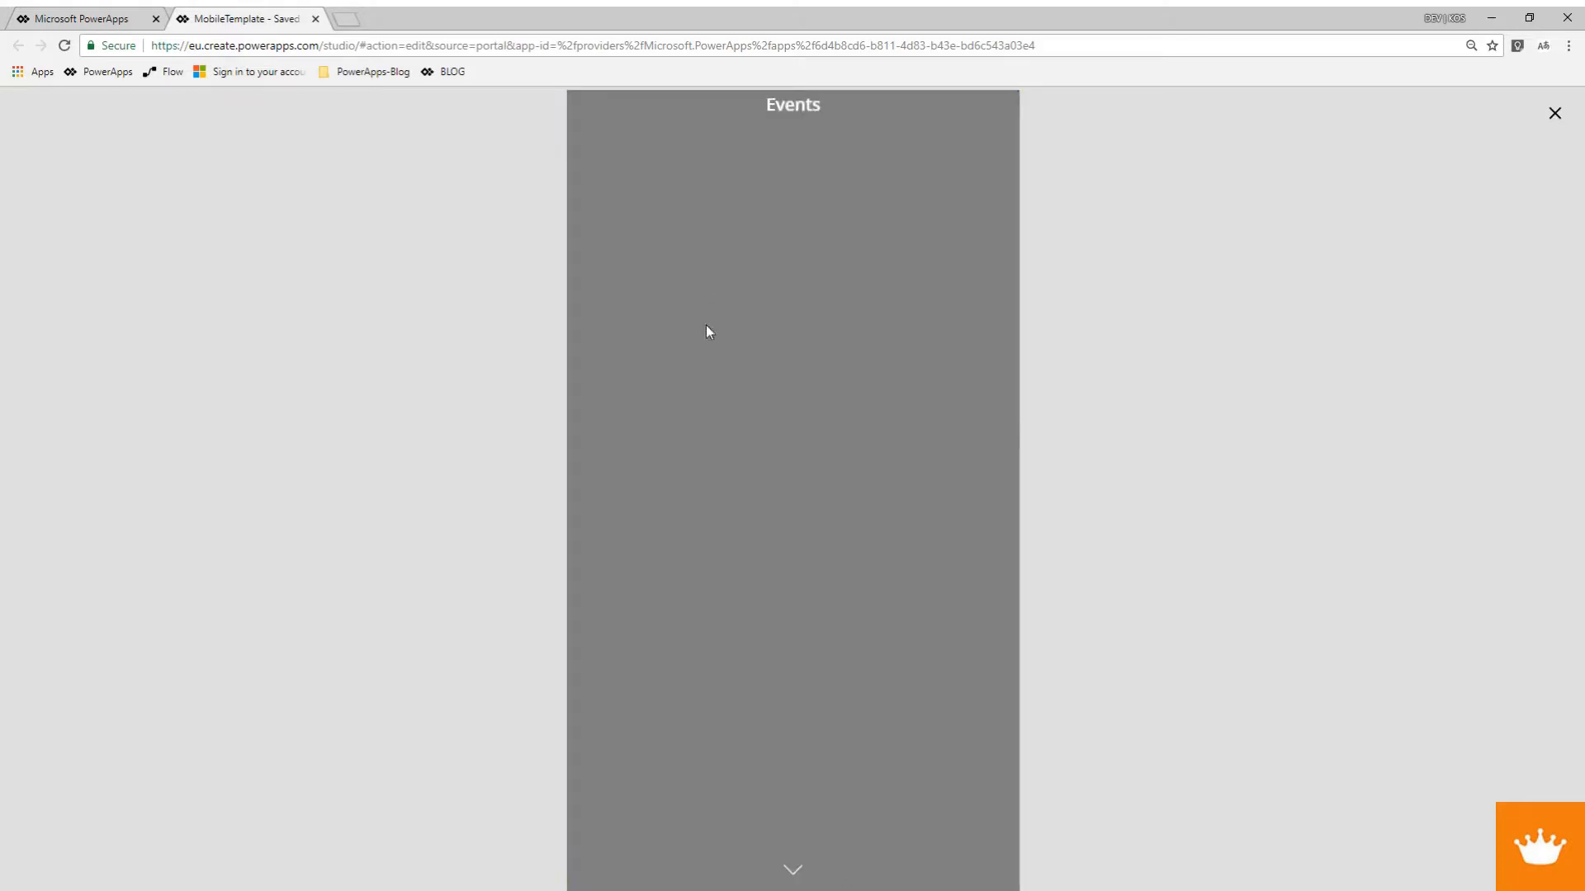
{"action": "left_click", "coordinate": [789, 871]}
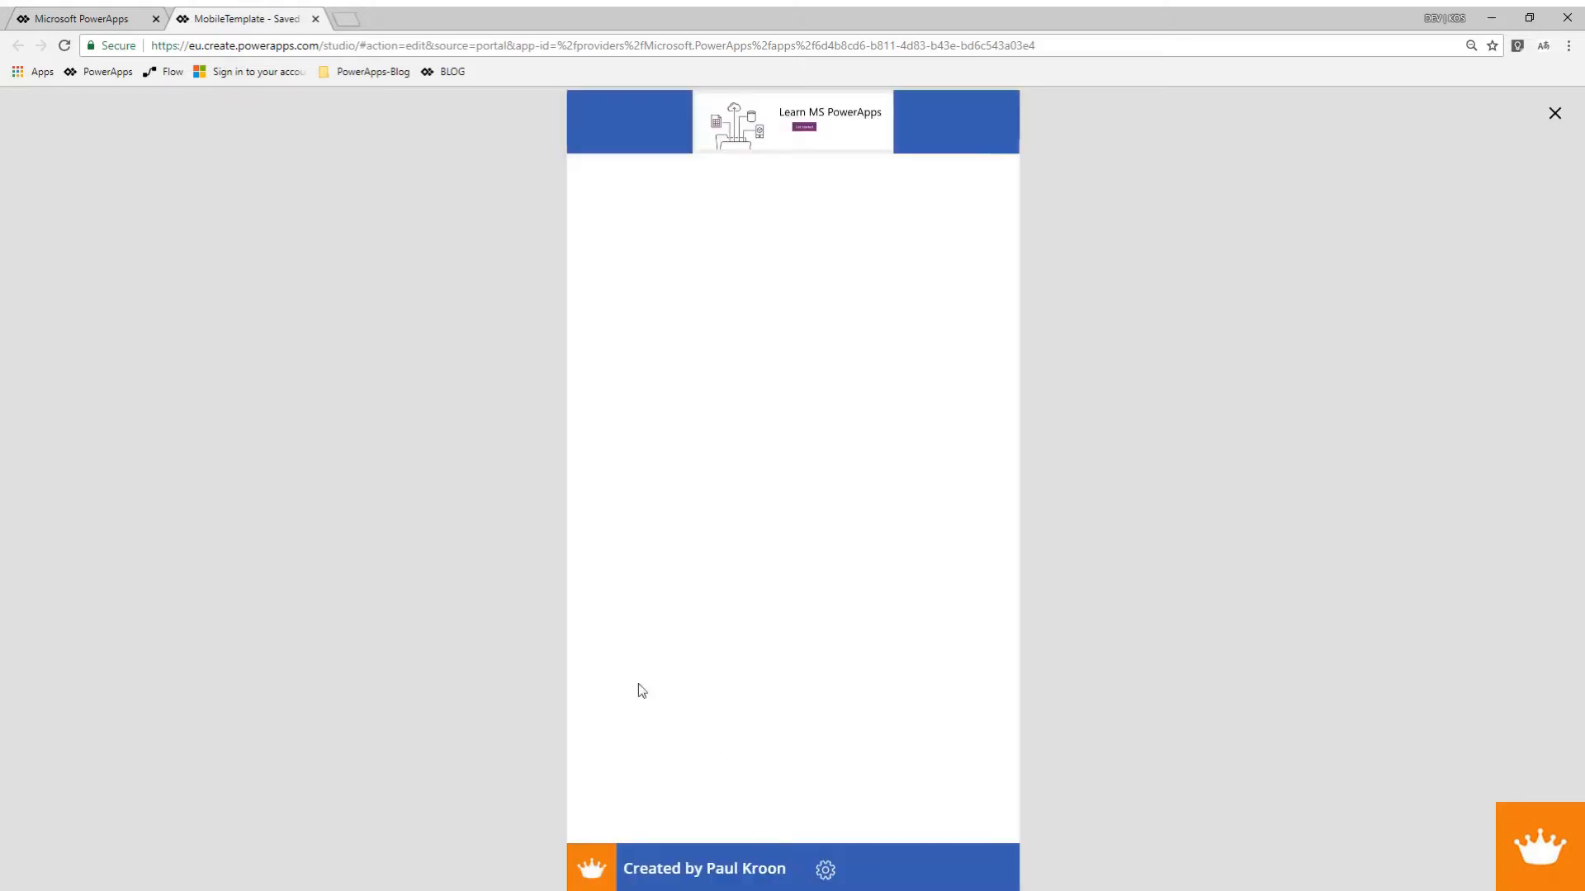
{"action": "left_click", "coordinate": [1552, 118]}
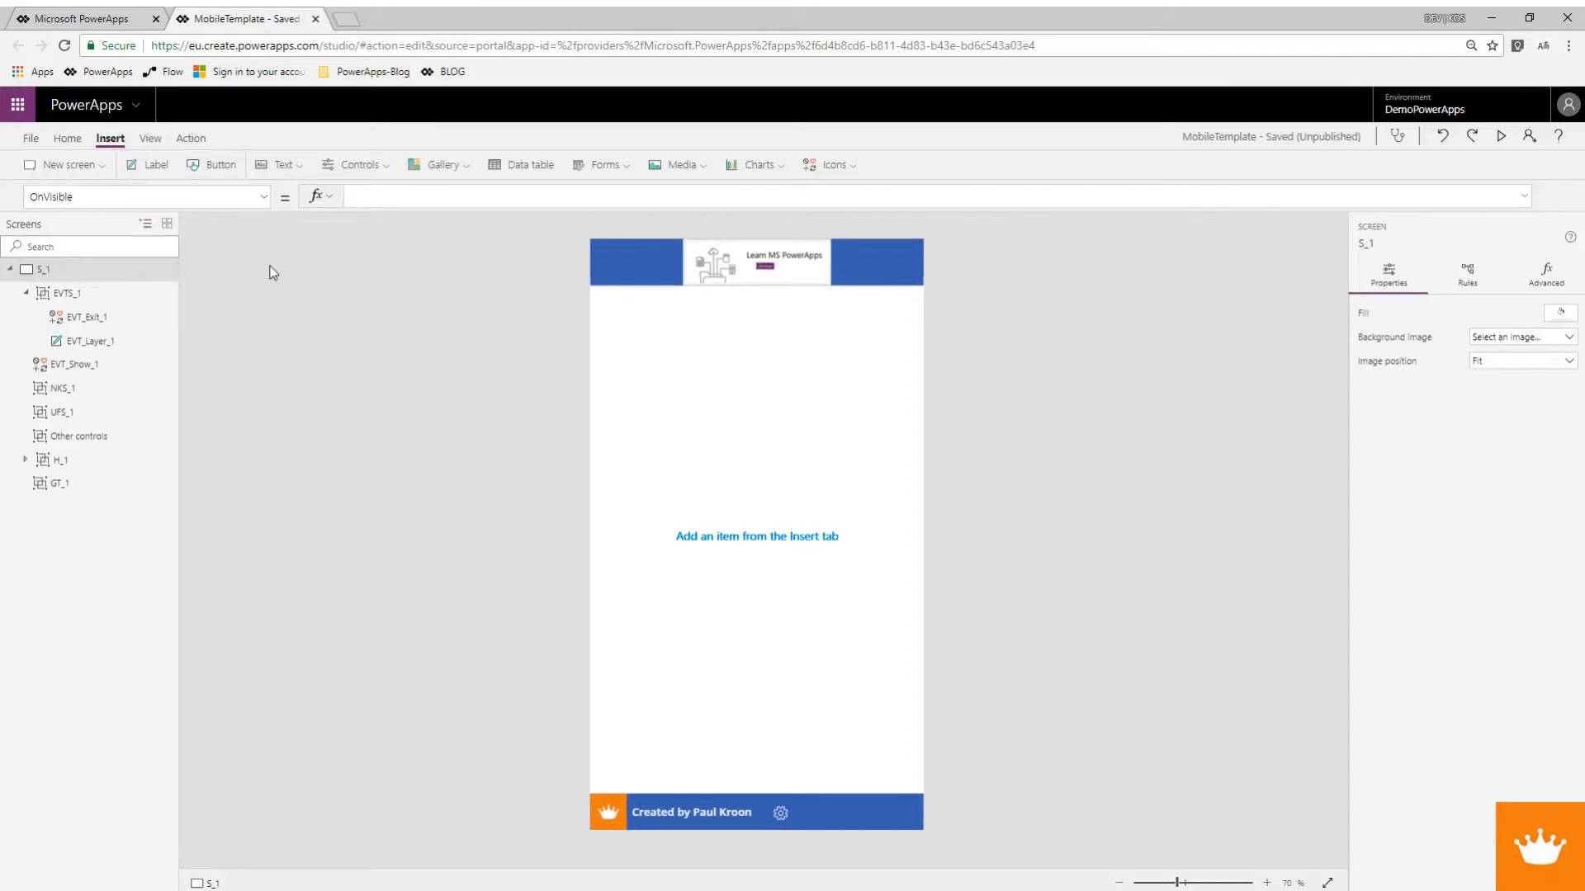
{"action": "key", "text": "ctrl+s"}
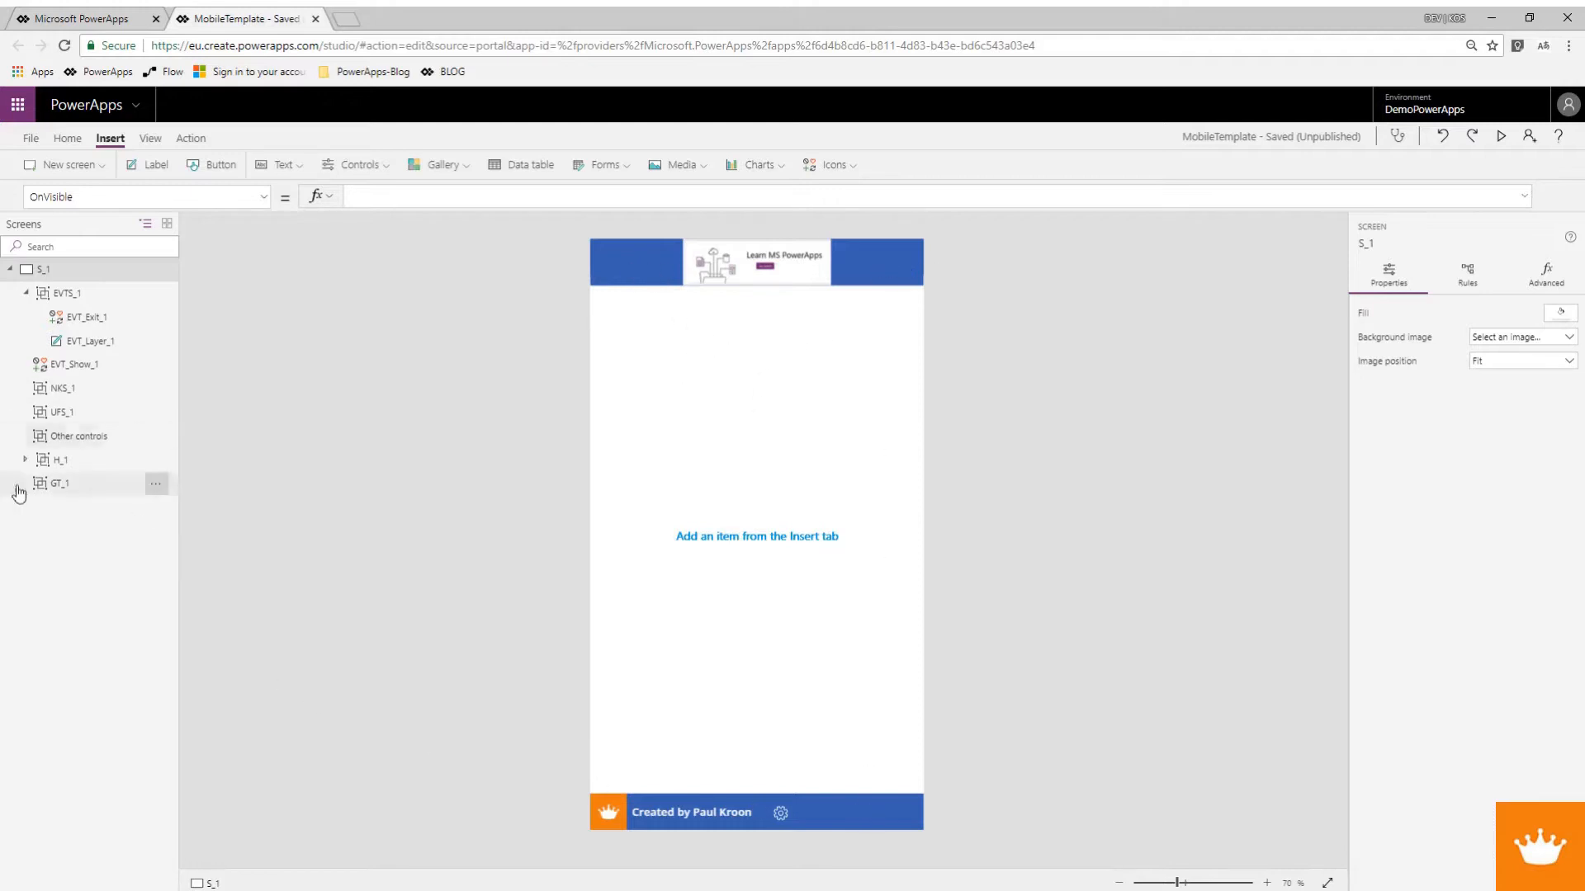
Try the Light, Coral and Red themes on the H_1 header and footer, and apply the Light theme.
{"action": "left_click", "coordinate": [25, 459]}
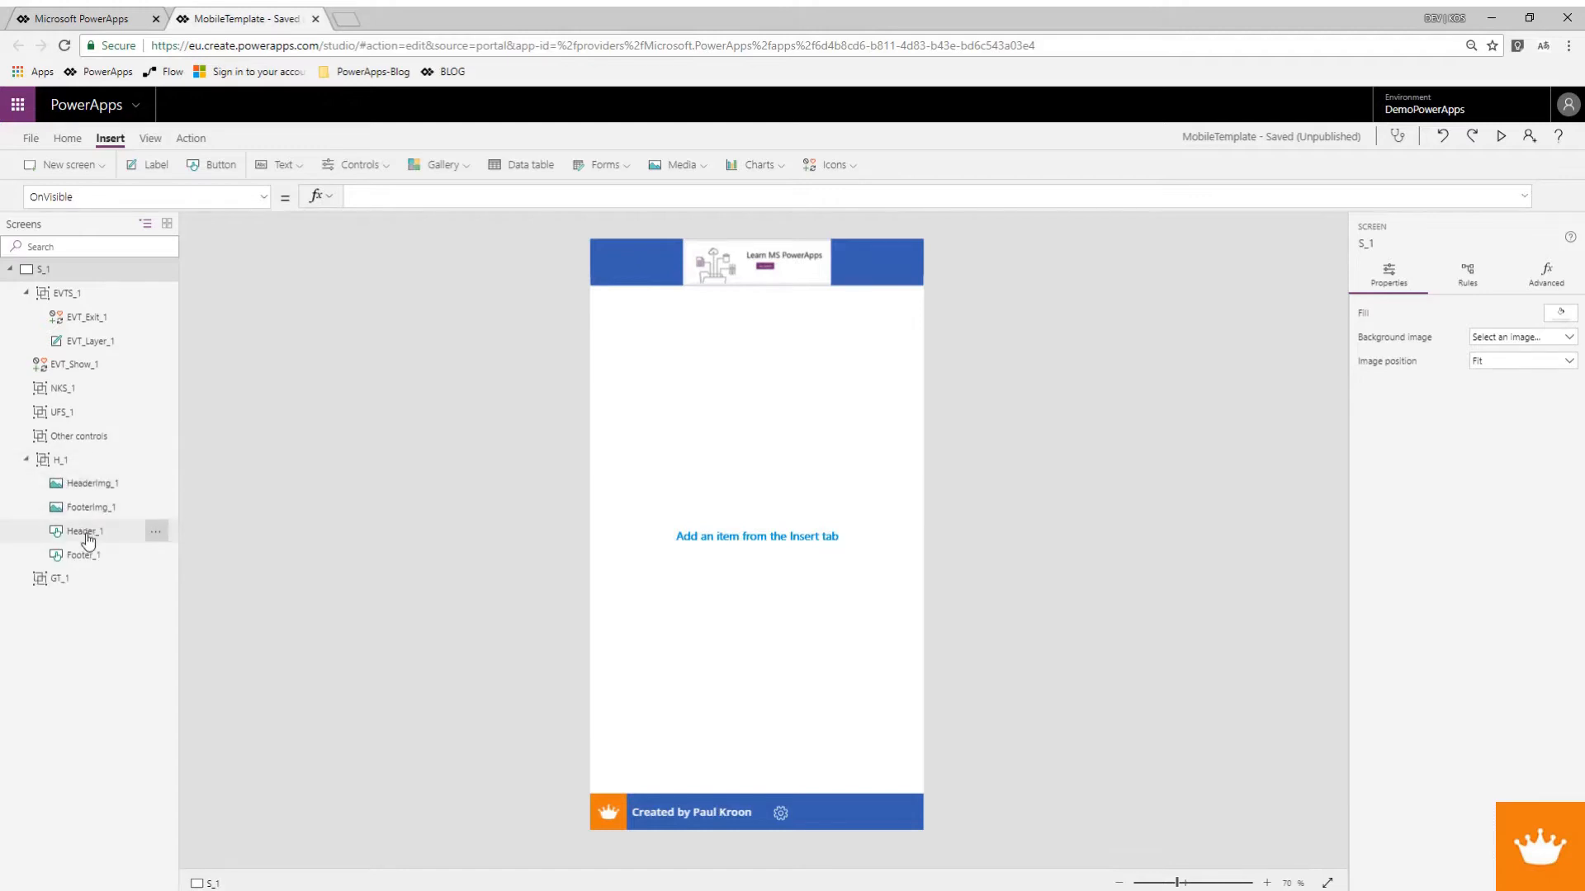
{"action": "left_click", "coordinate": [86, 534]}
{"action": "left_click", "coordinate": [90, 557]}
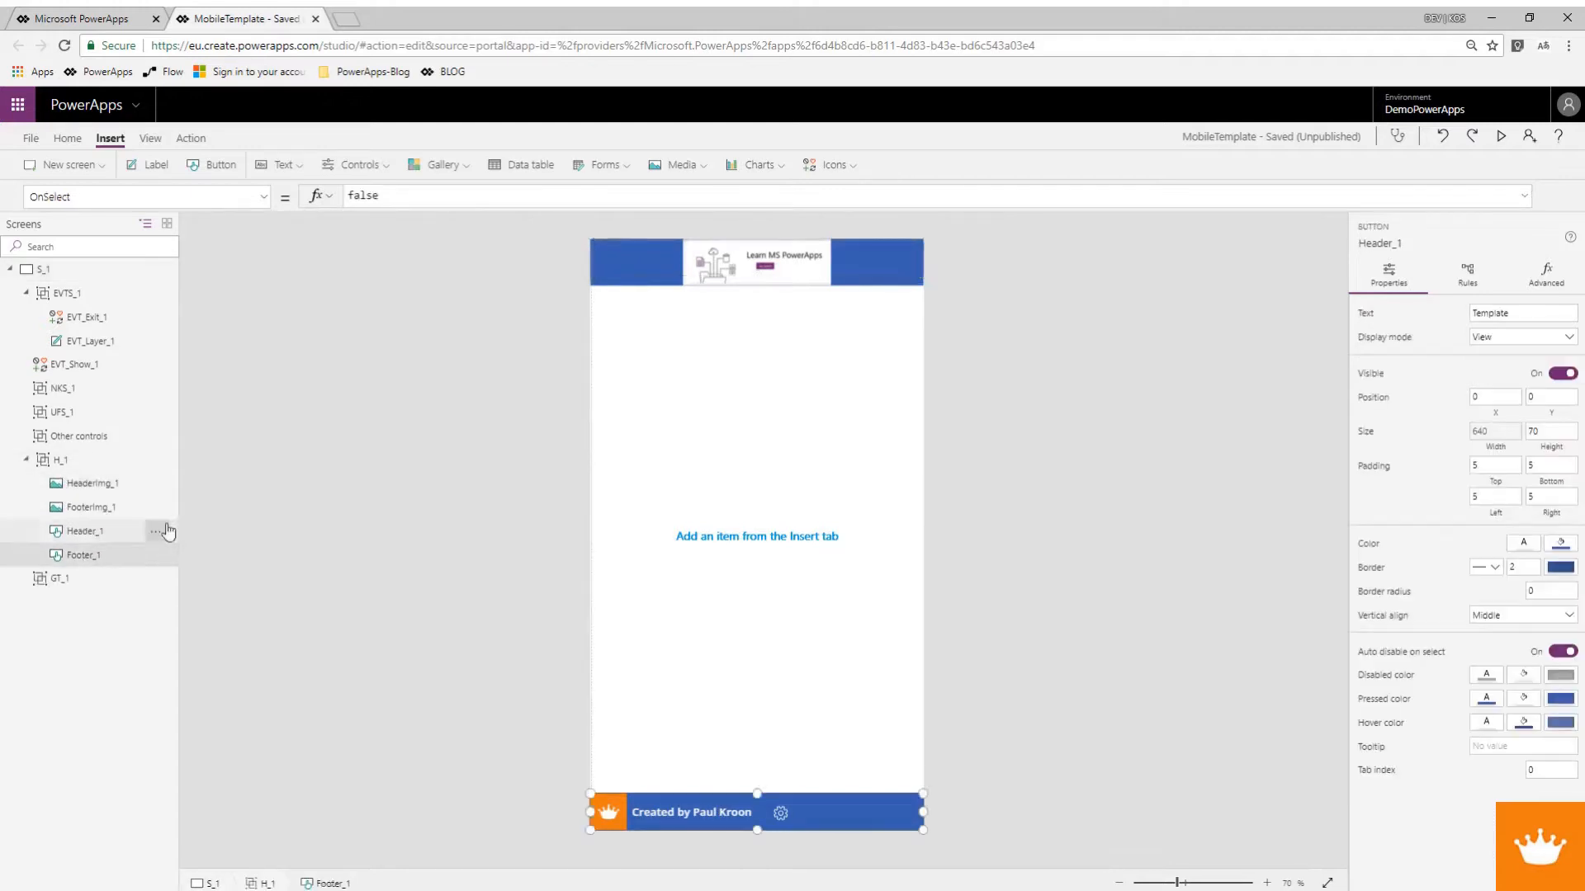
{"action": "left_click", "coordinate": [675, 407]}
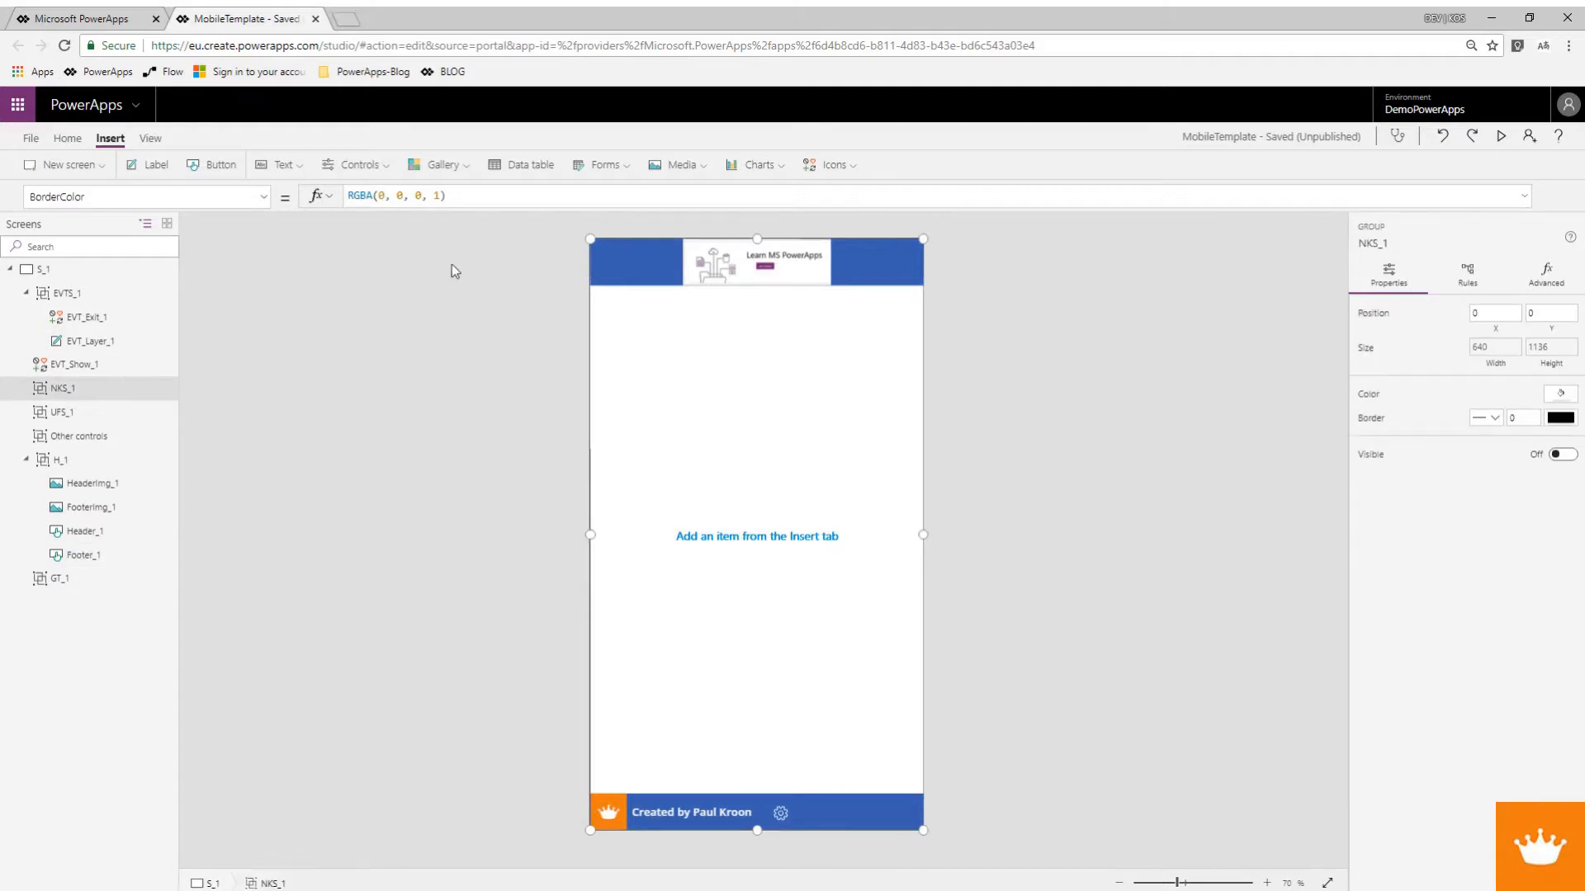
{"action": "left_click", "coordinate": [68, 139]}
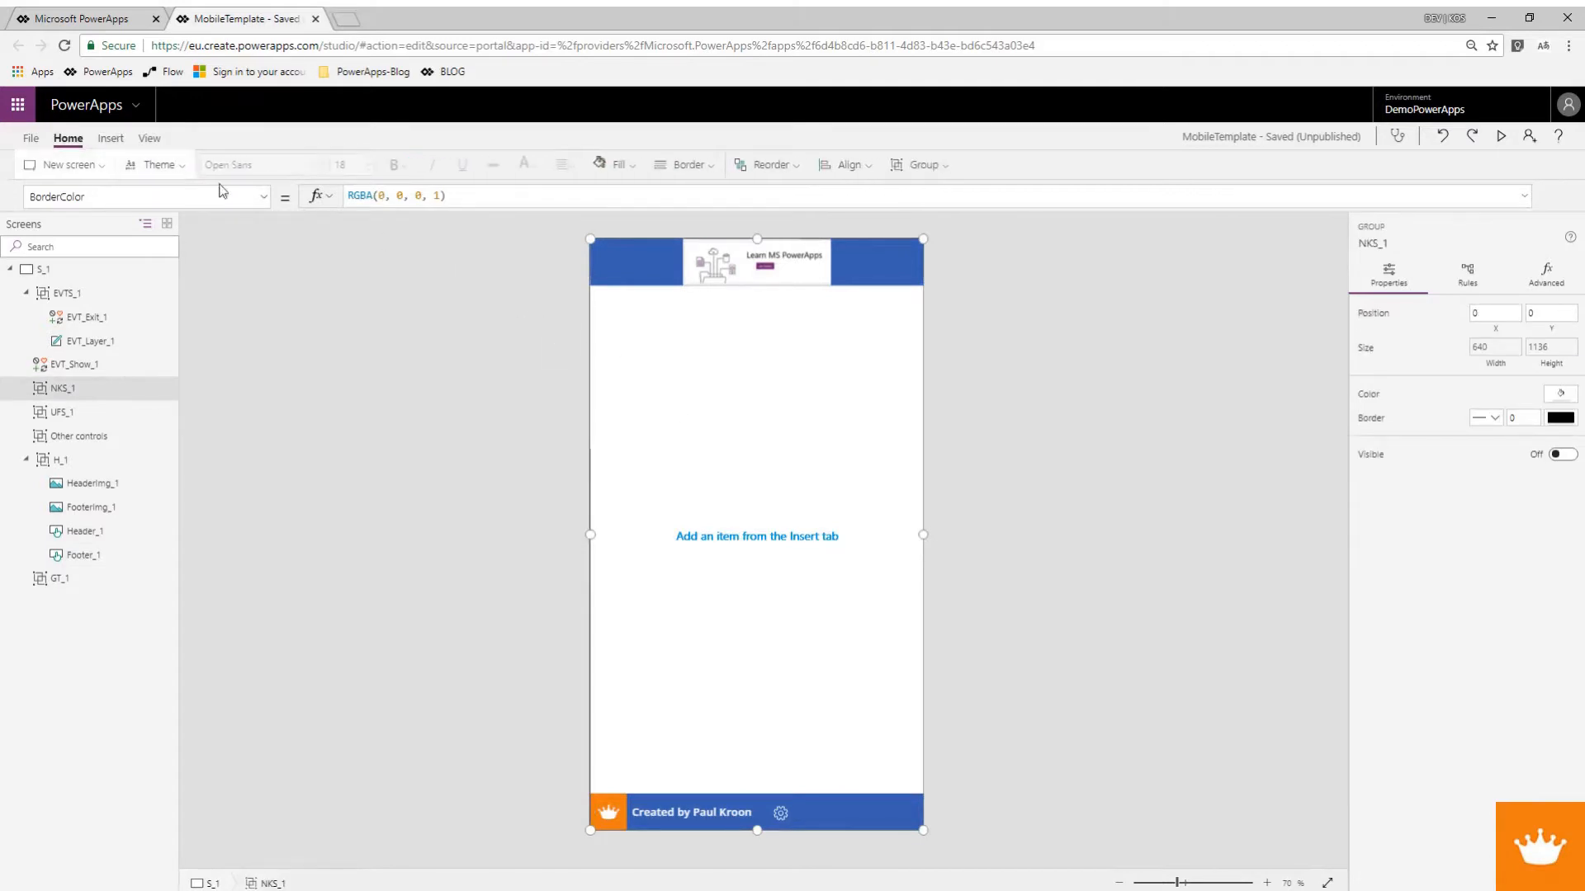
{"action": "left_click", "coordinate": [158, 165]}
{"action": "left_click", "coordinate": [228, 239]}
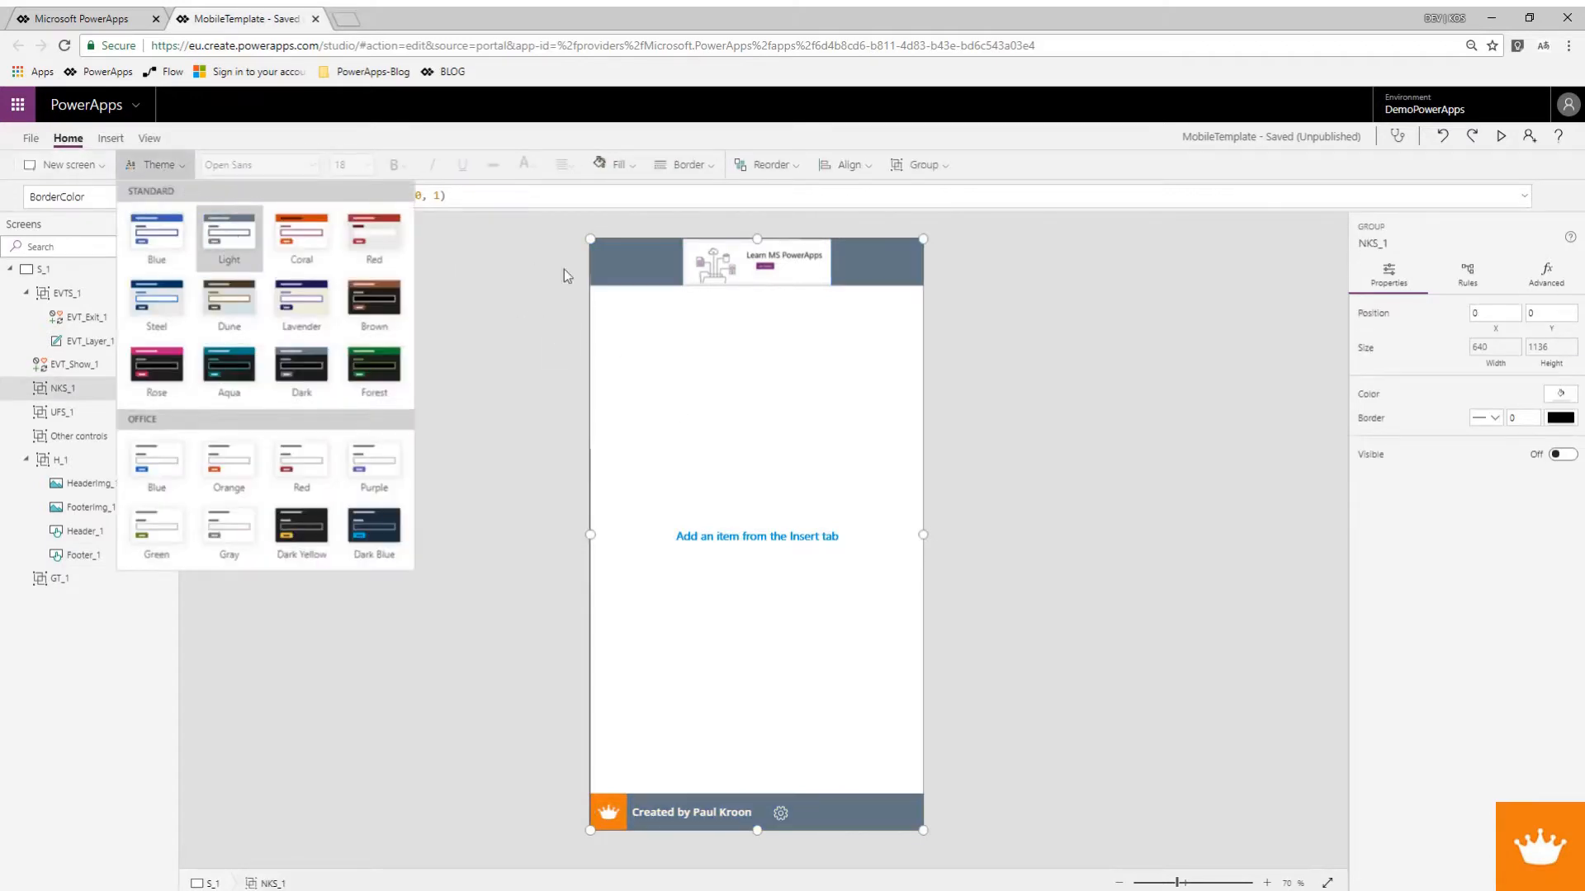
{"action": "left_click", "coordinate": [314, 248]}
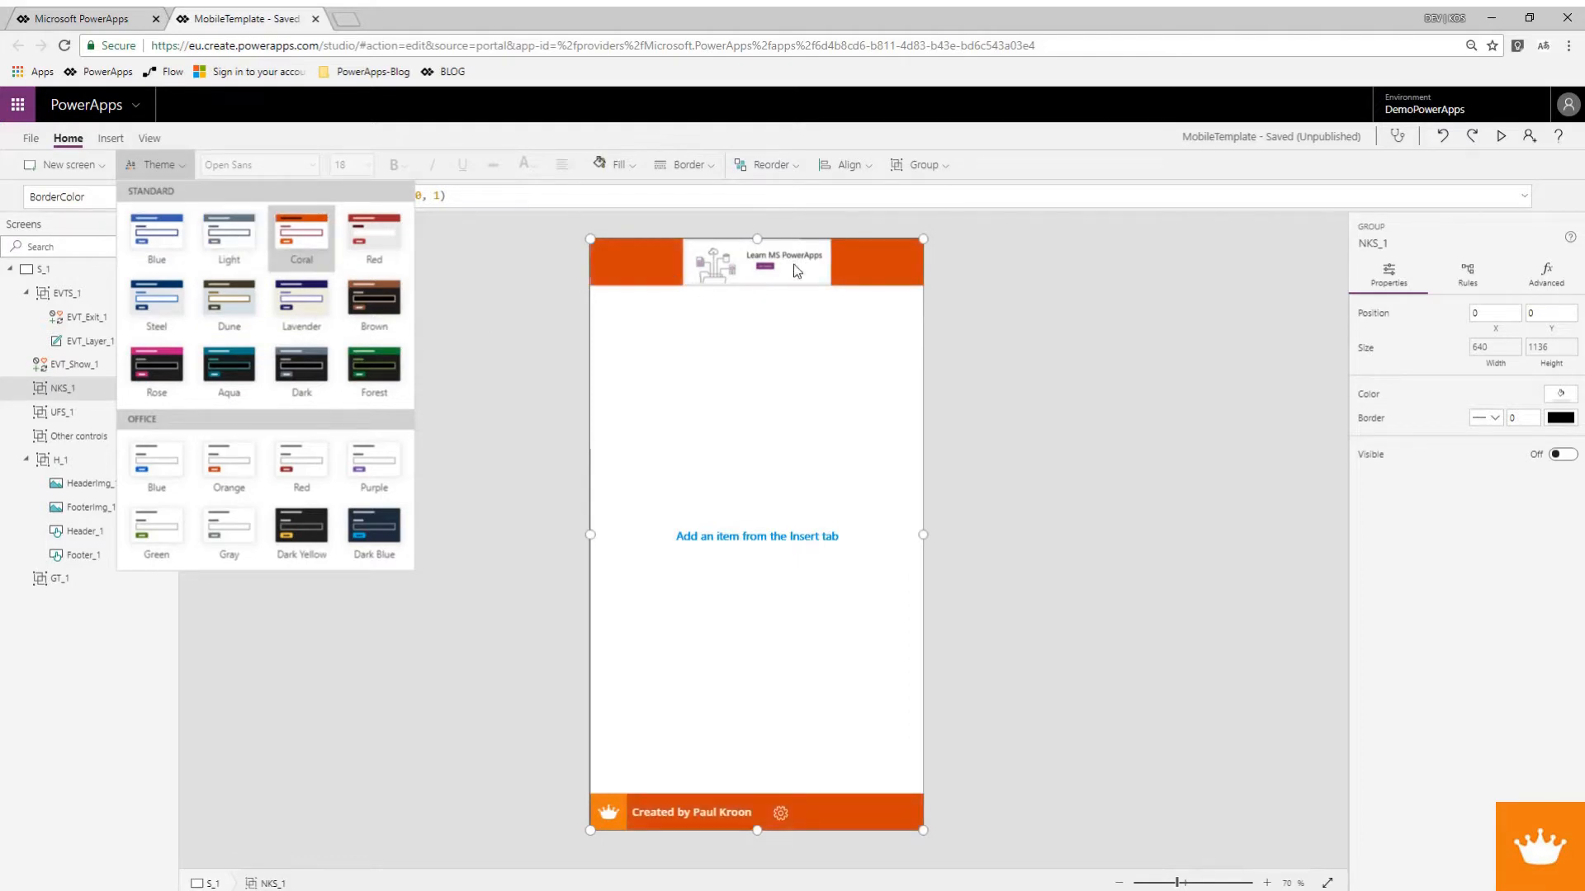
{"action": "left_click", "coordinate": [365, 248]}
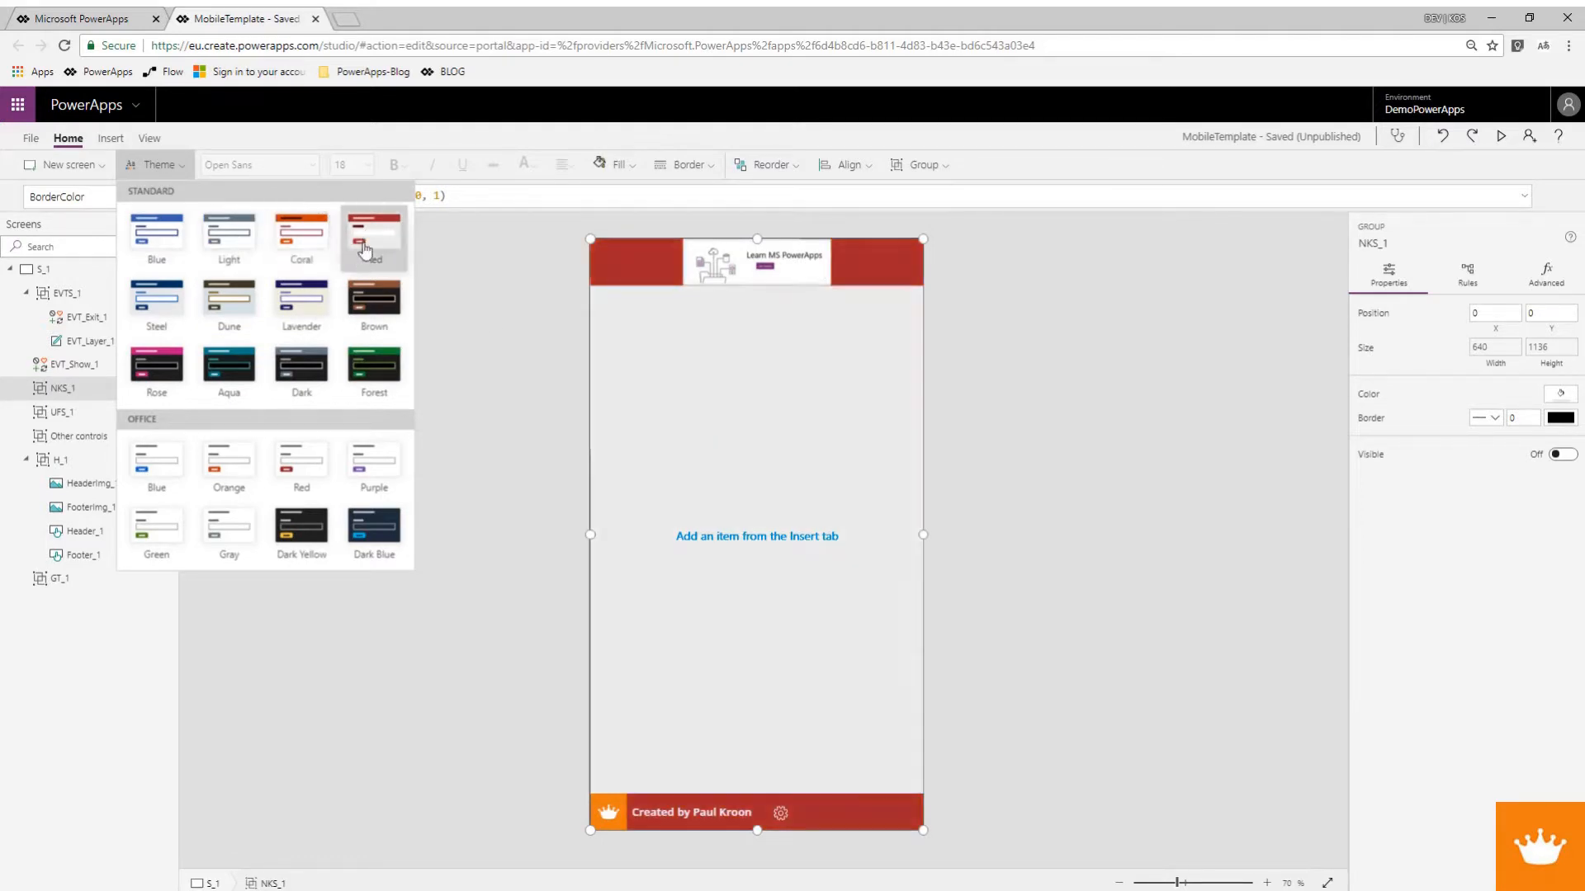
{"action": "left_click", "coordinate": [234, 224]}
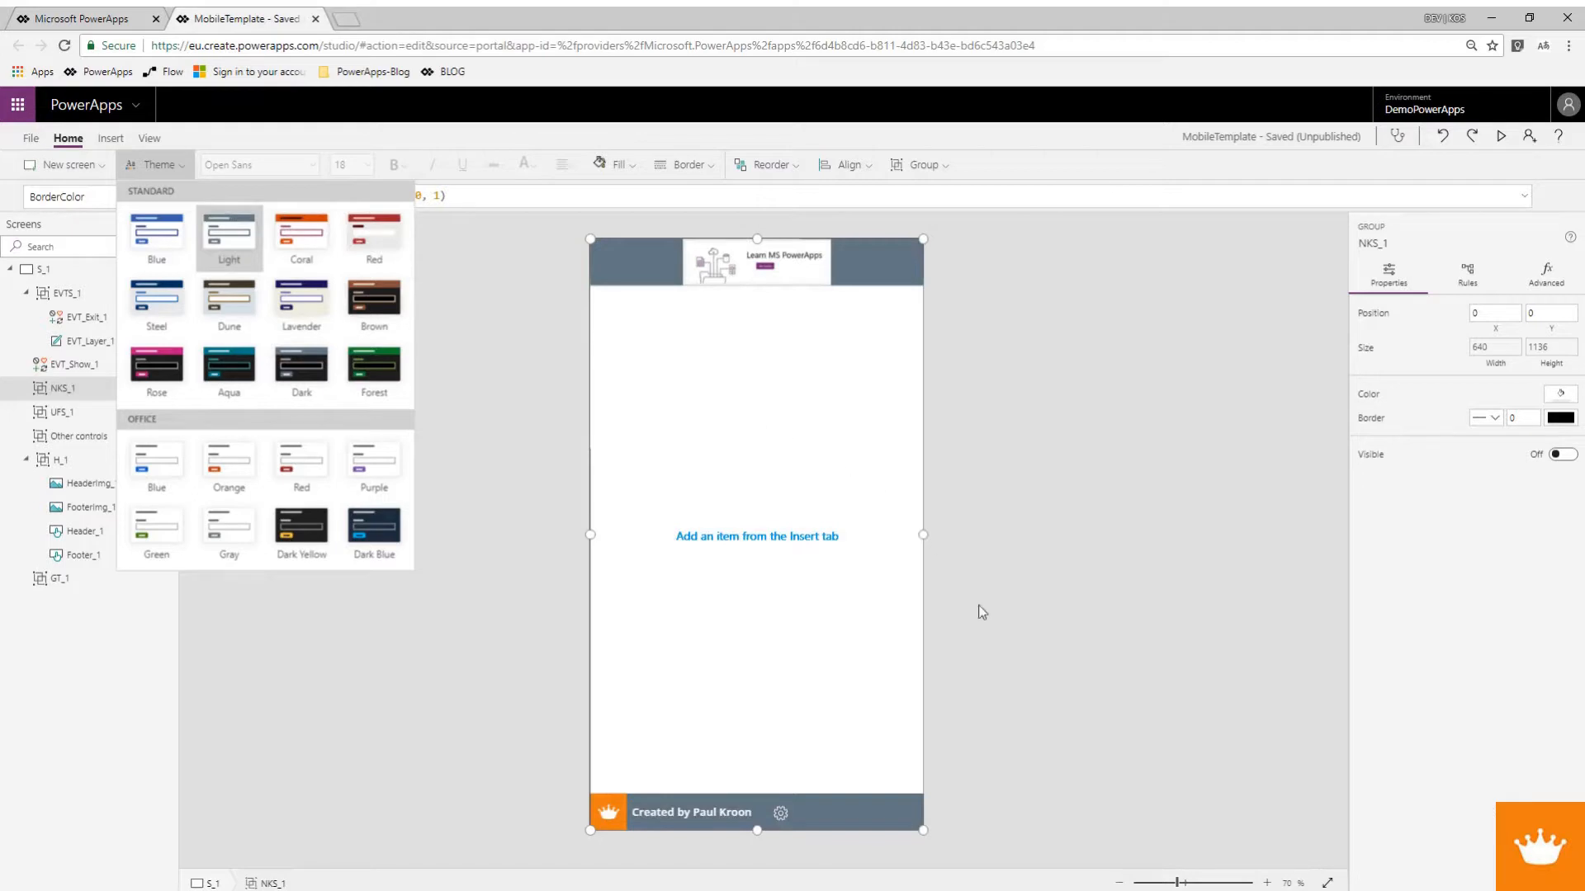
Test the footer gear and the chevron directly on the canvas, leaving the Events layer open.
{"action": "left_click", "coordinate": [781, 812], "text": "alt"}
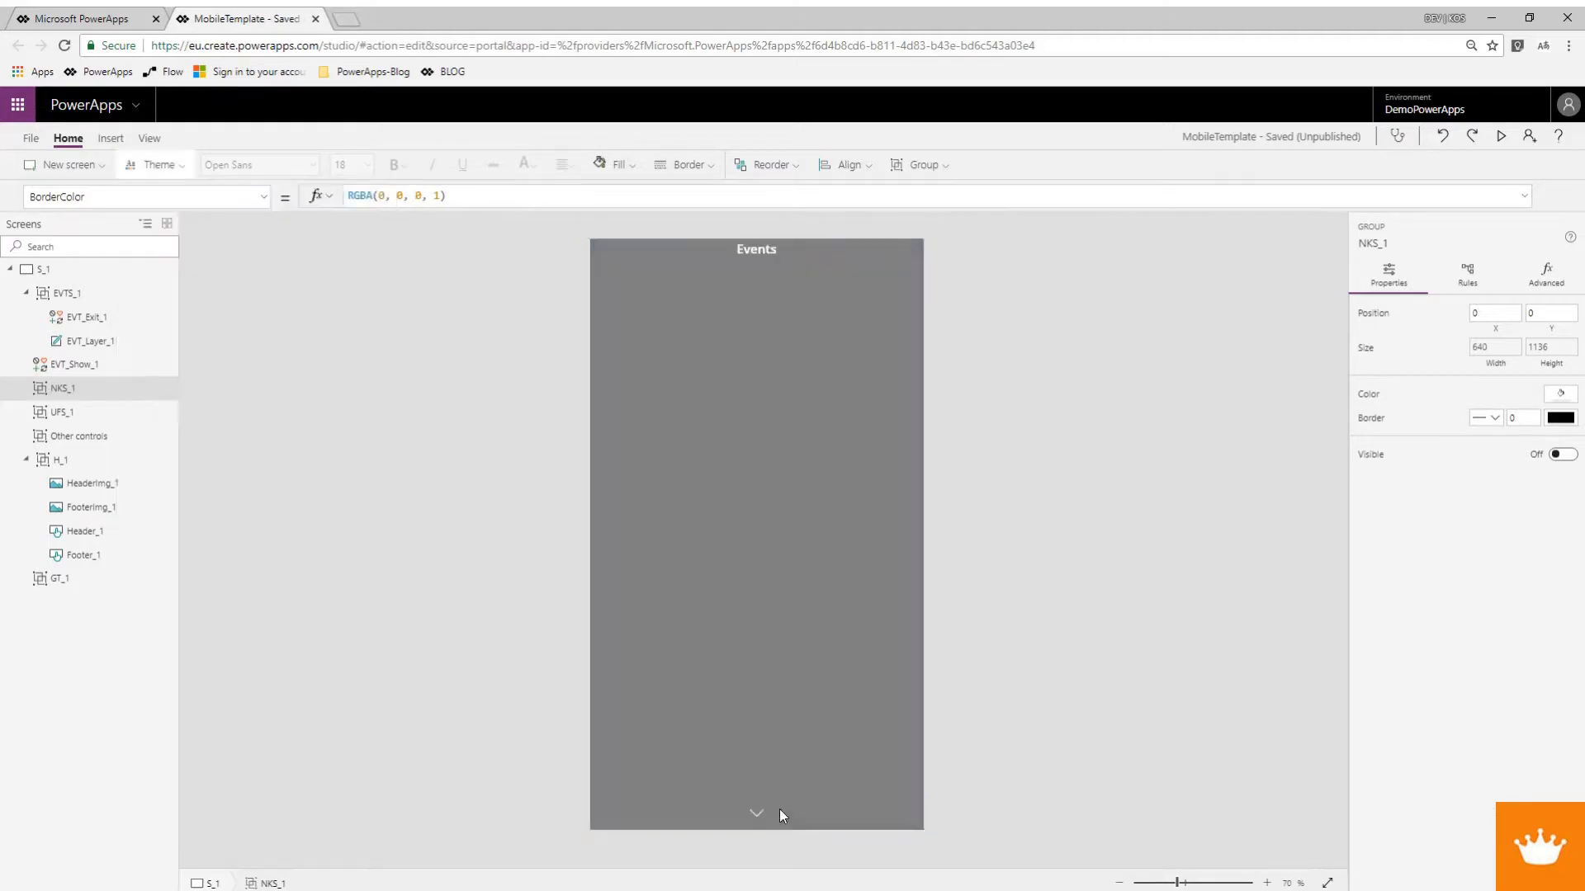
{"action": "left_click", "coordinate": [763, 814], "text": "alt"}
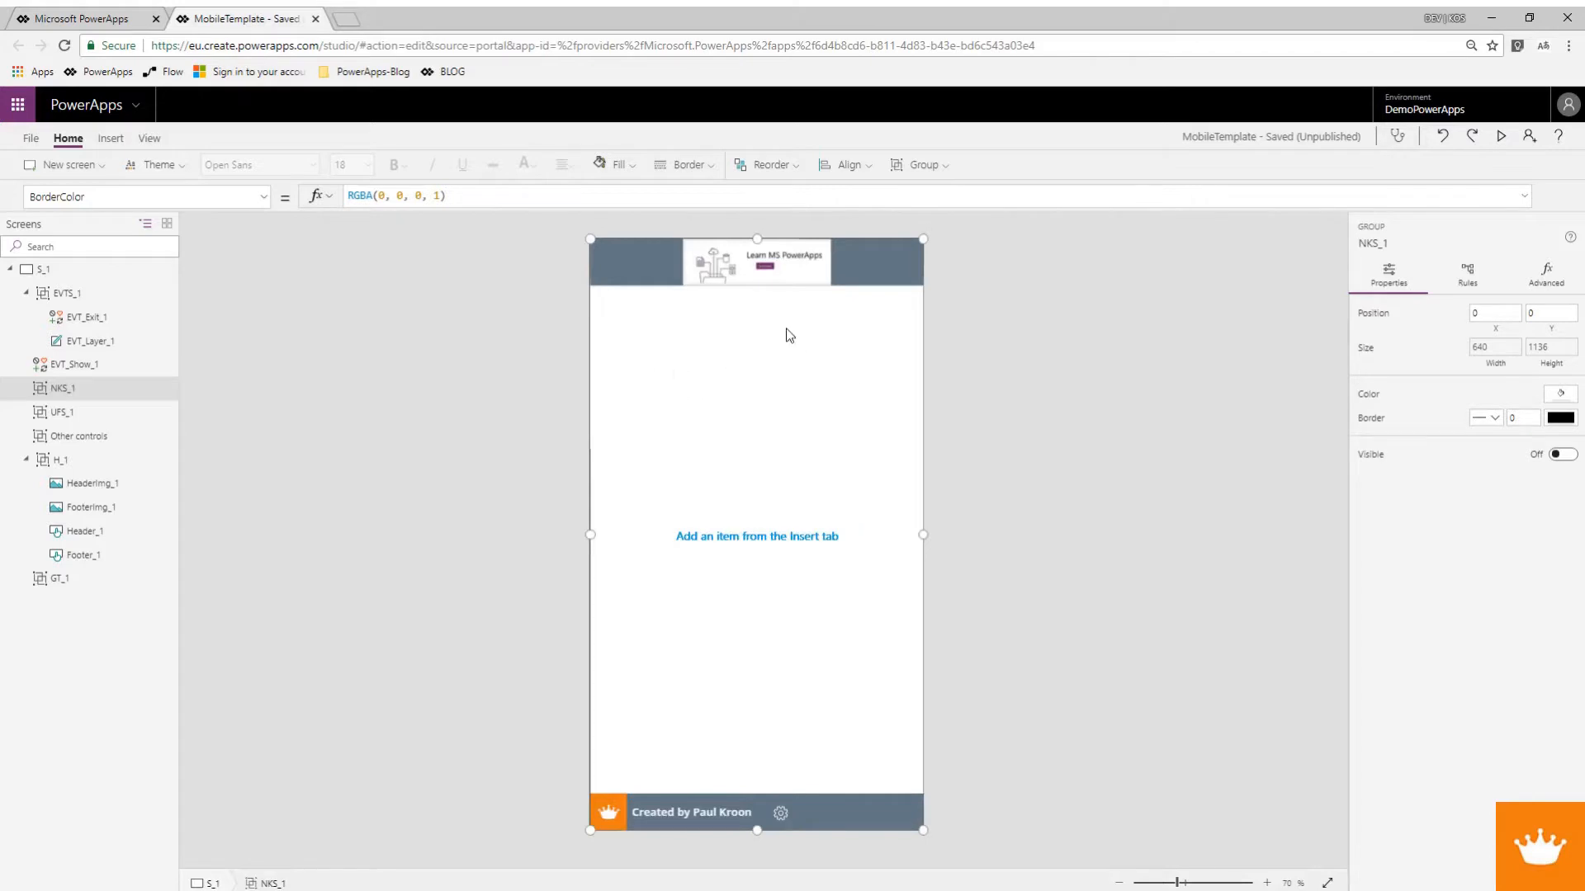
{"action": "left_click", "coordinate": [779, 822], "text": "alt"}
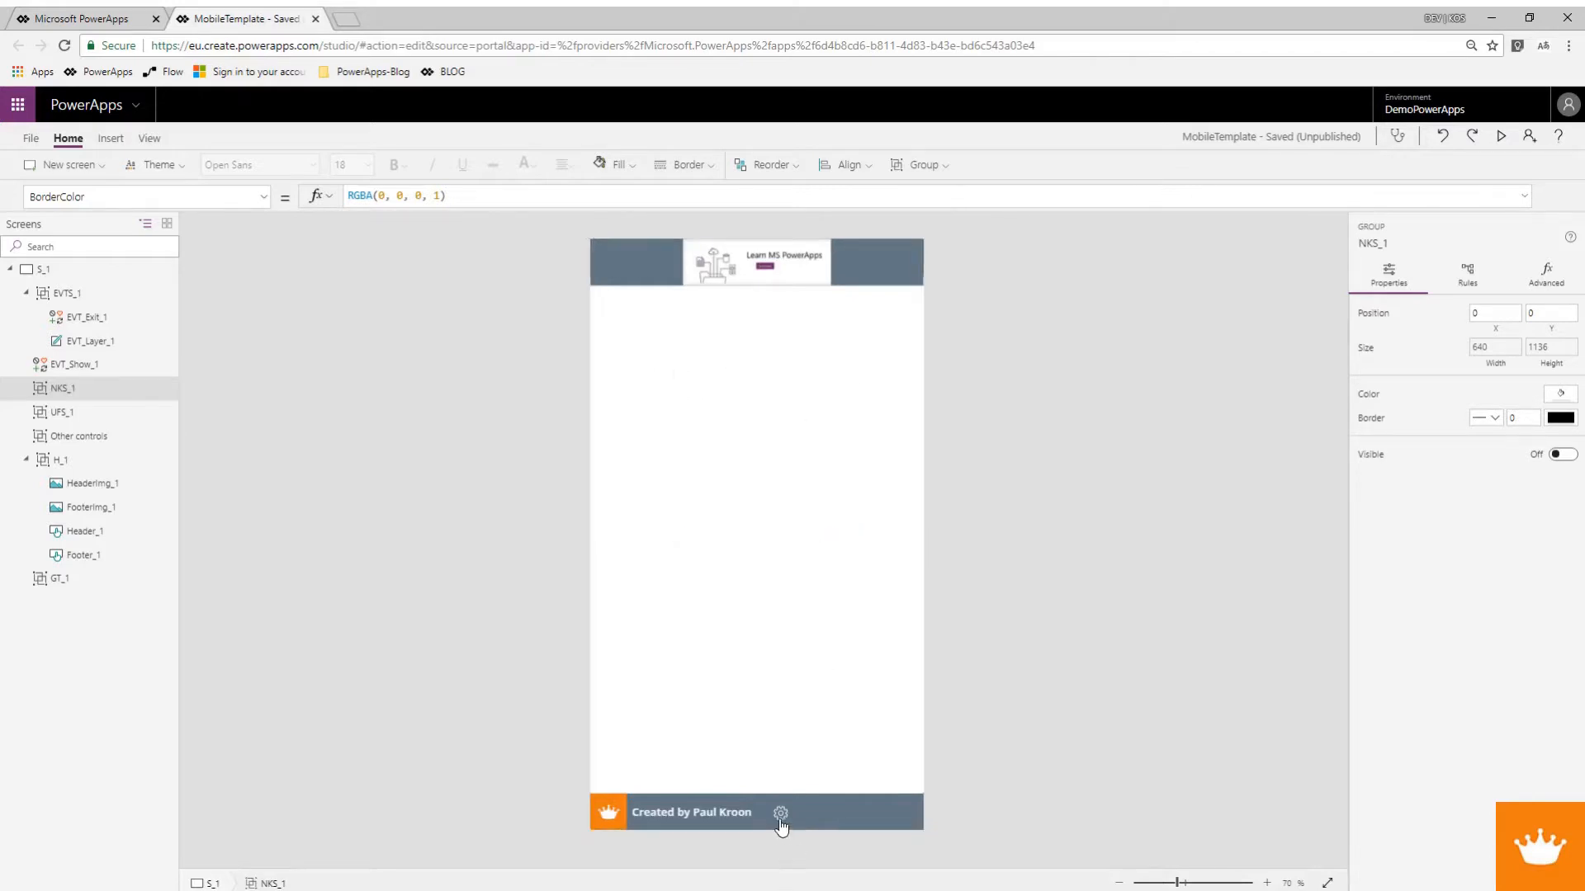
Set the Fill formula of EVT_Layer_1 to Header_1.Fill.
{"action": "left_click", "coordinate": [91, 343]}
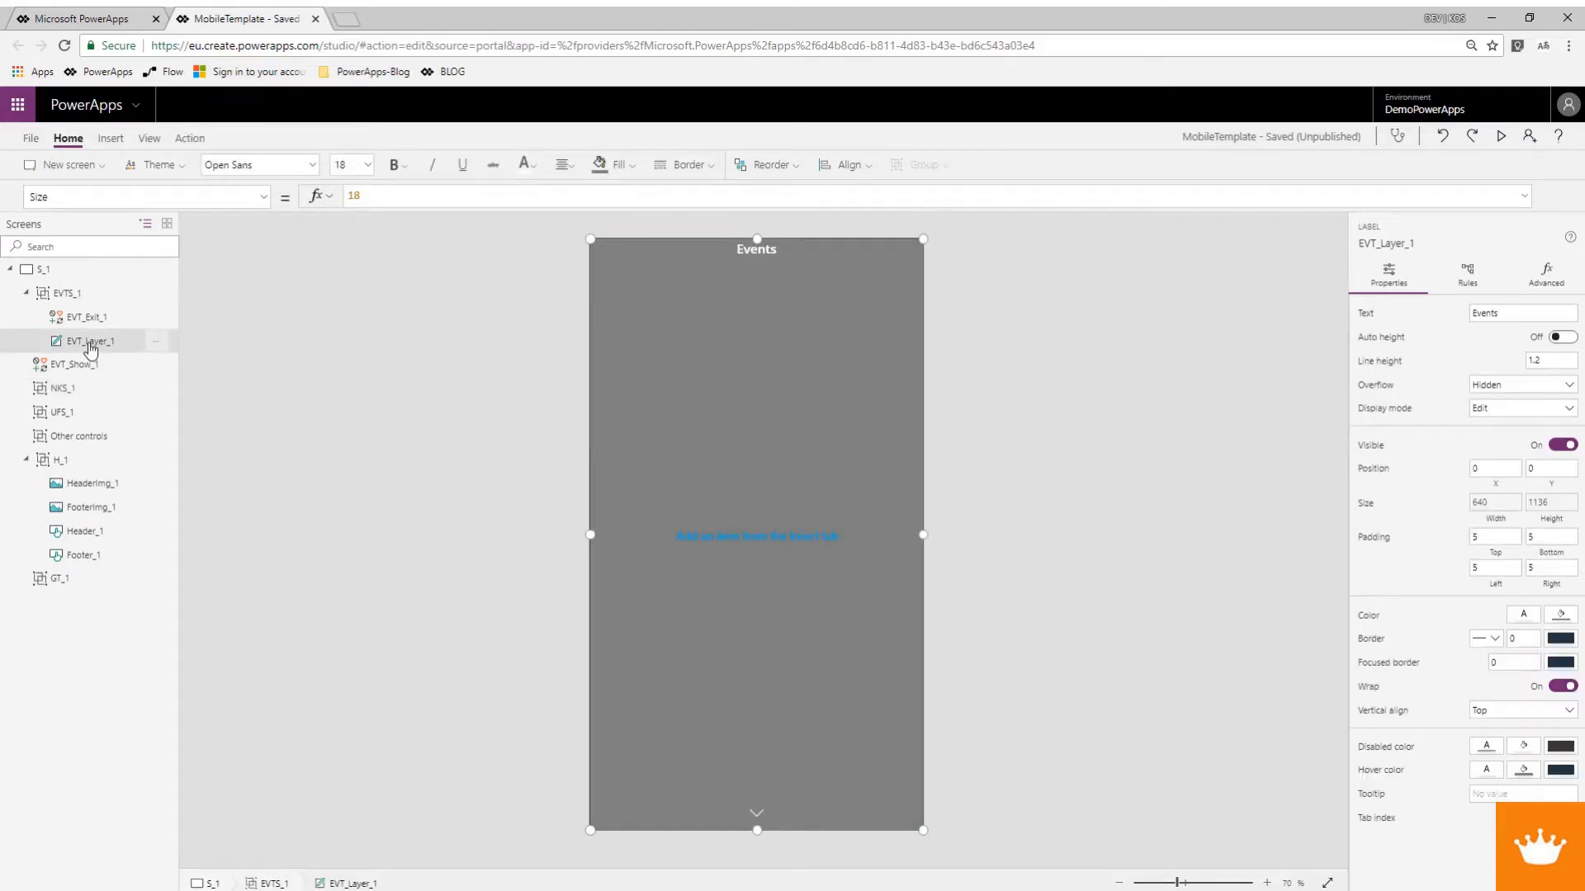
{"action": "right_click", "coordinate": [91, 350]}
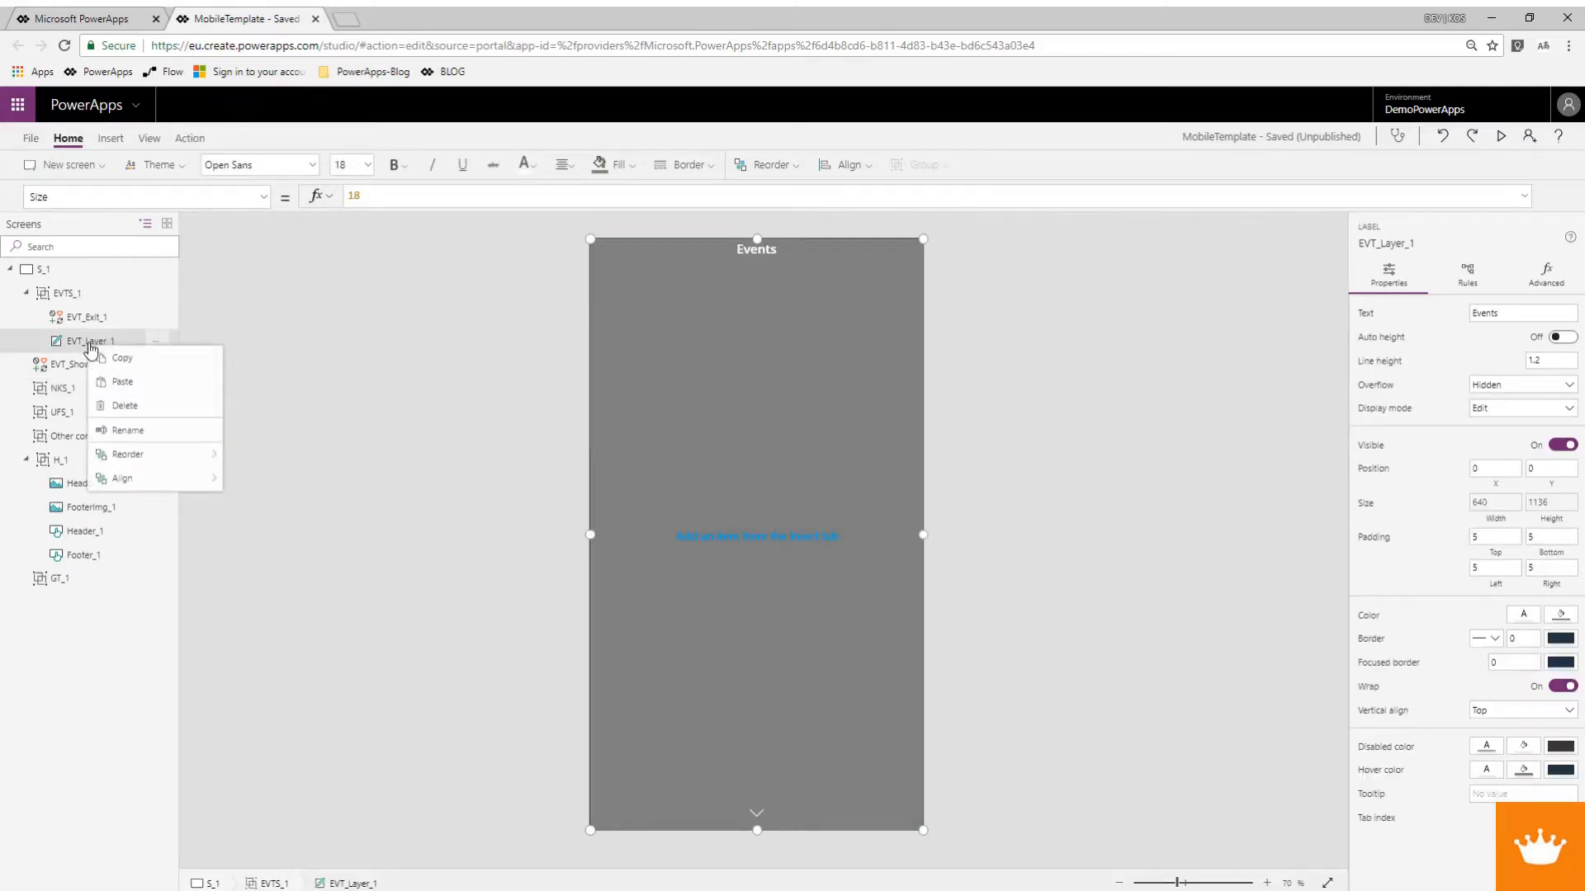
{"action": "left_click", "coordinate": [264, 197]}
{"action": "scroll", "coordinate": [140, 397], "scroll_direction": "down", "scroll_amount": 3}
{"action": "scroll", "coordinate": [135, 413], "scroll_direction": "up", "scroll_amount": 8}
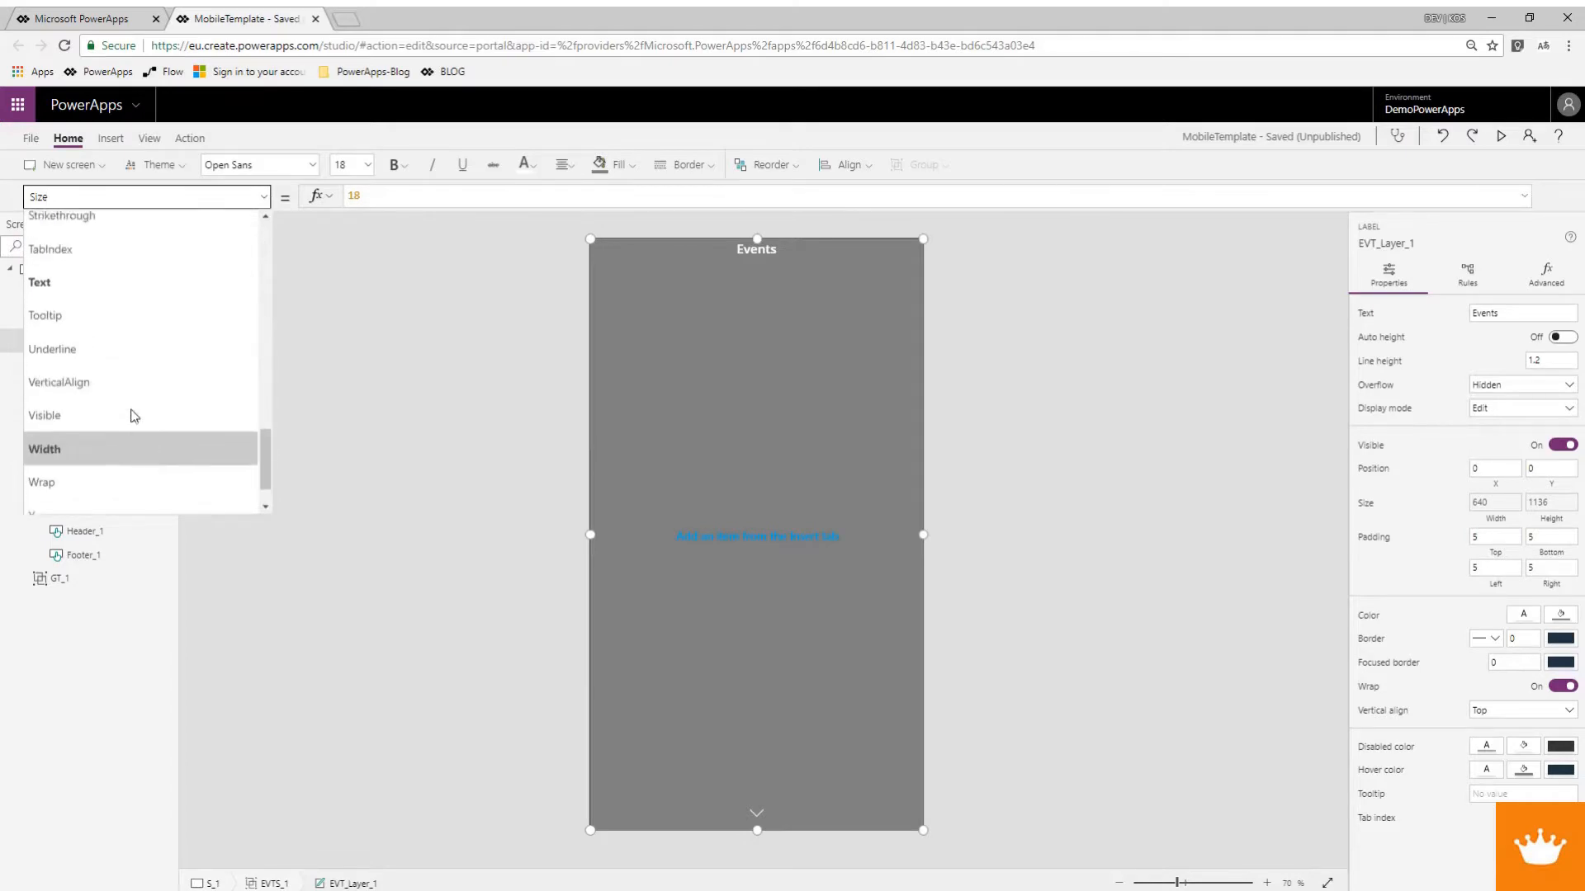
{"action": "scroll", "coordinate": [92, 309], "scroll_direction": "up", "scroll_amount": 1}
{"action": "left_click", "coordinate": [86, 305]}
{"action": "left_click_drag", "start_coordinate": [493, 193], "coordinate": [311, 197]}
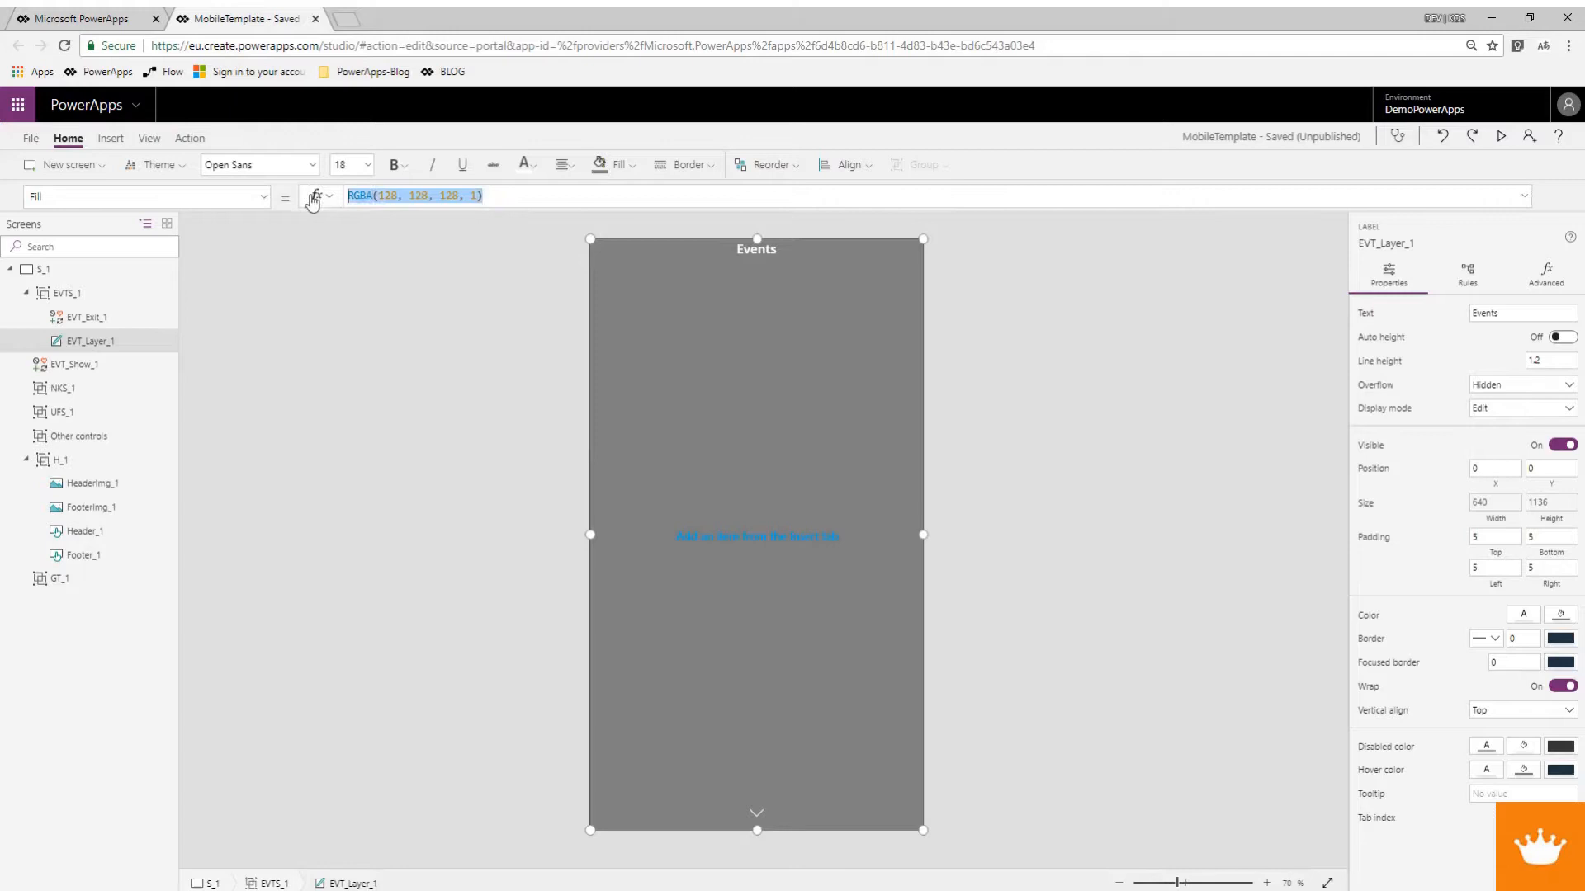
{"action": "type", "text": "Hea"}
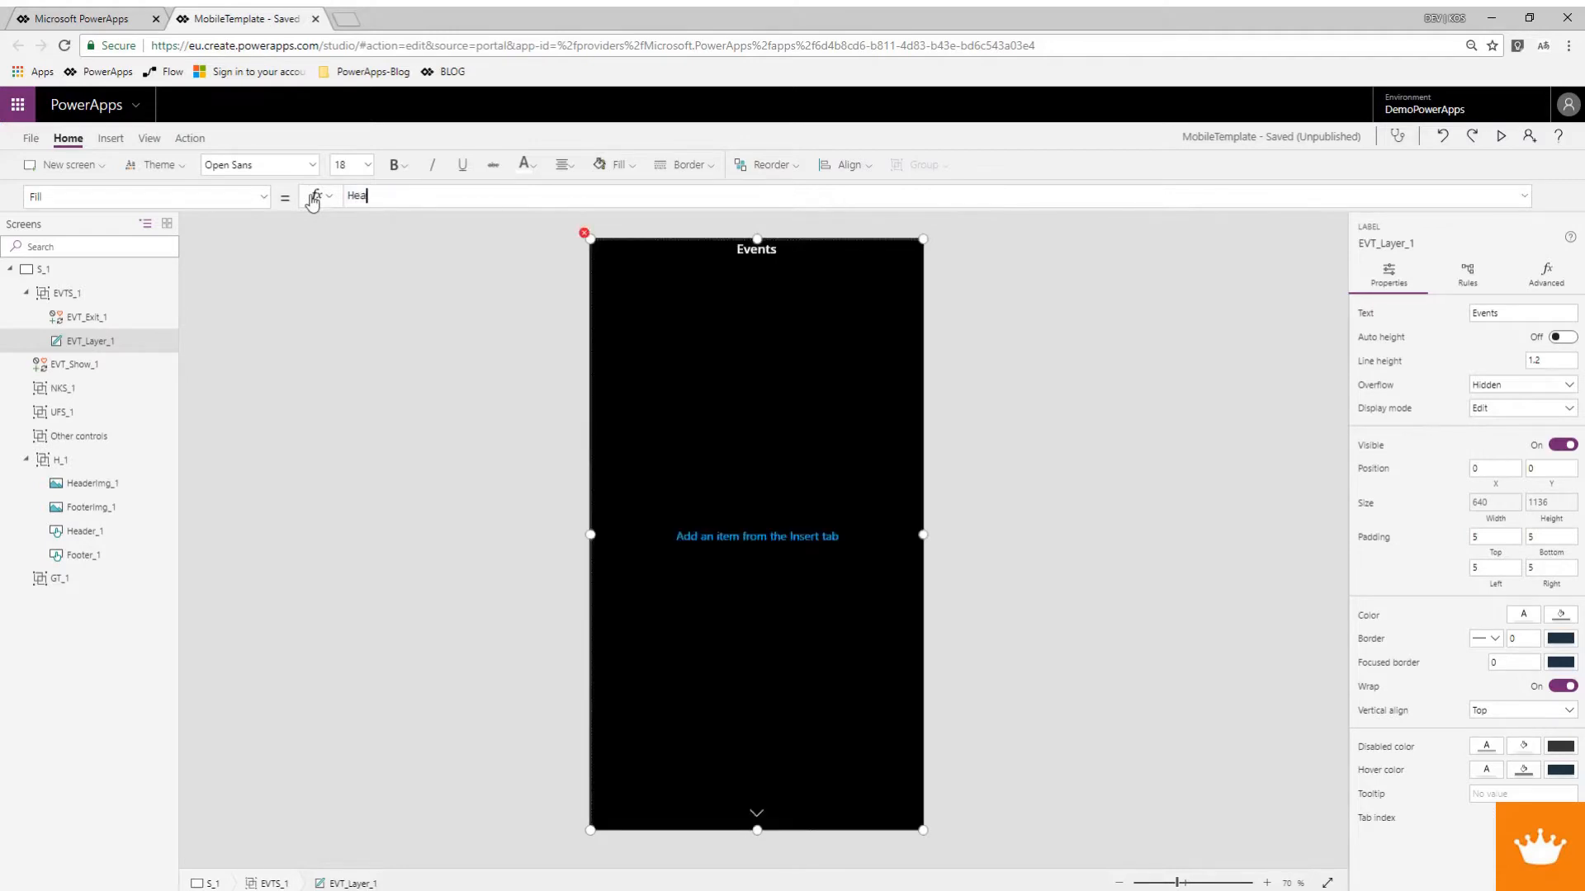
{"action": "type", "text": "der_1.Fill"}
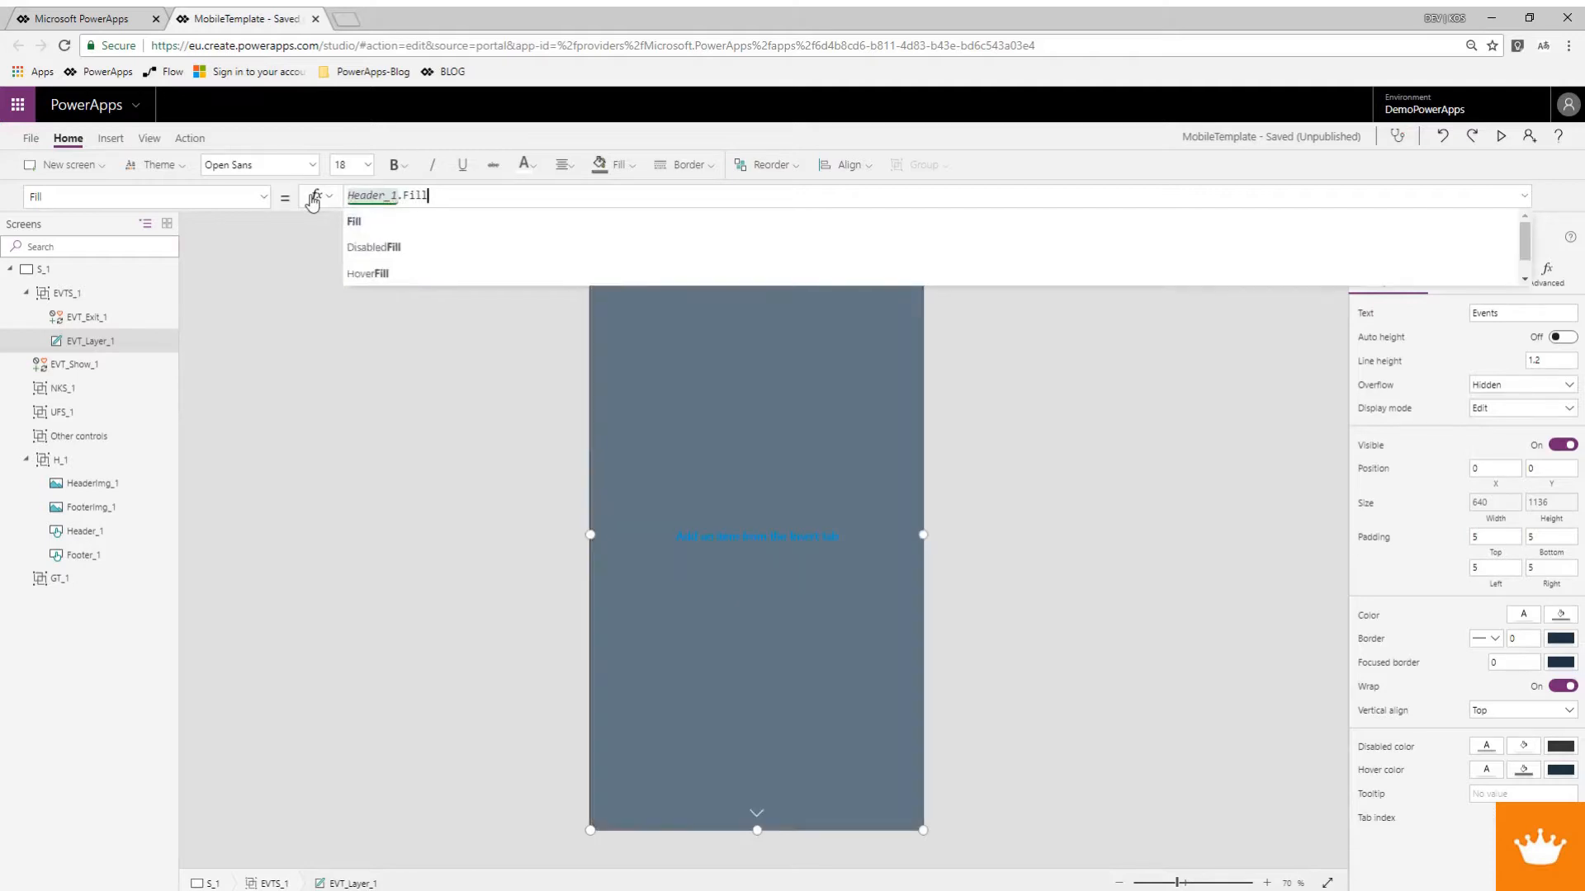
Preview the app and repeatedly close and reopen the recolored Events layer with the chevron and footer gear.
{"action": "left_click", "coordinate": [1501, 137]}
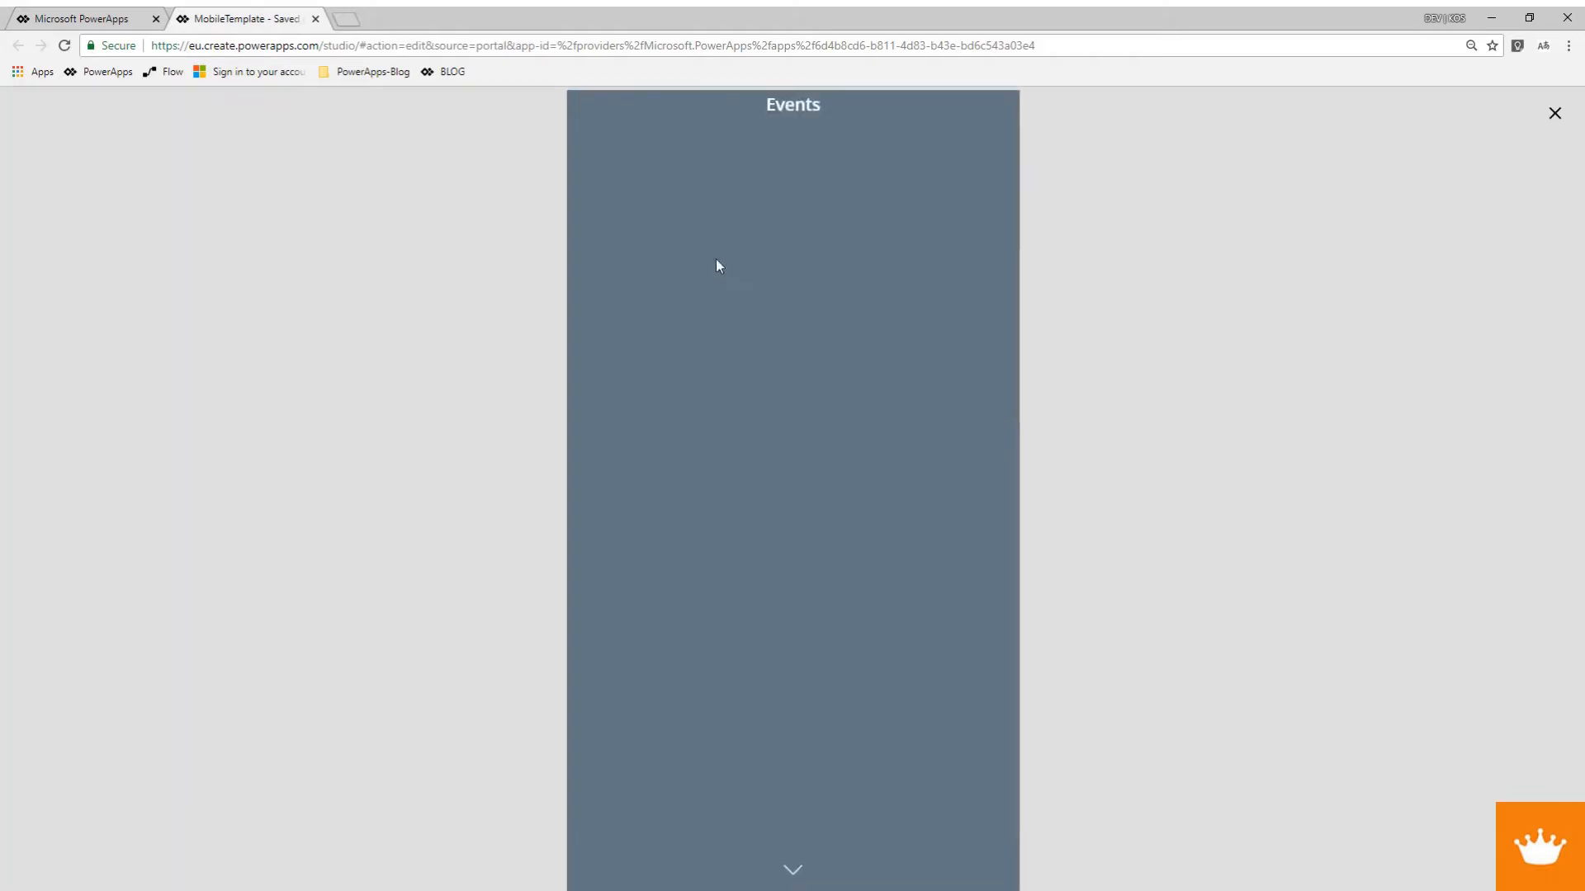
{"action": "left_click", "coordinate": [802, 873]}
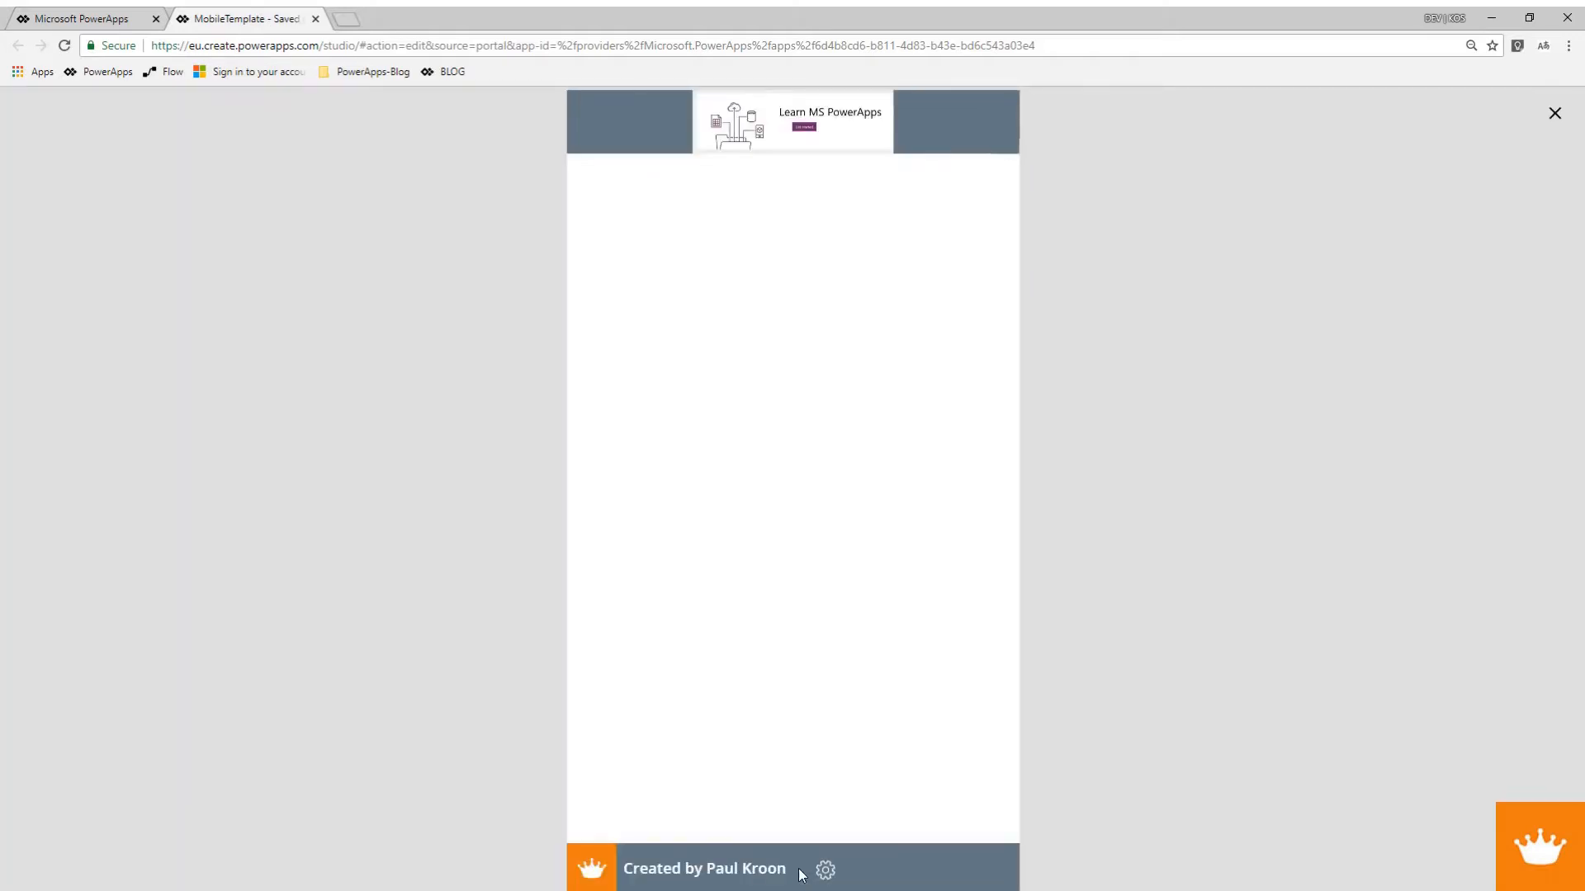
{"action": "left_click", "coordinate": [826, 874]}
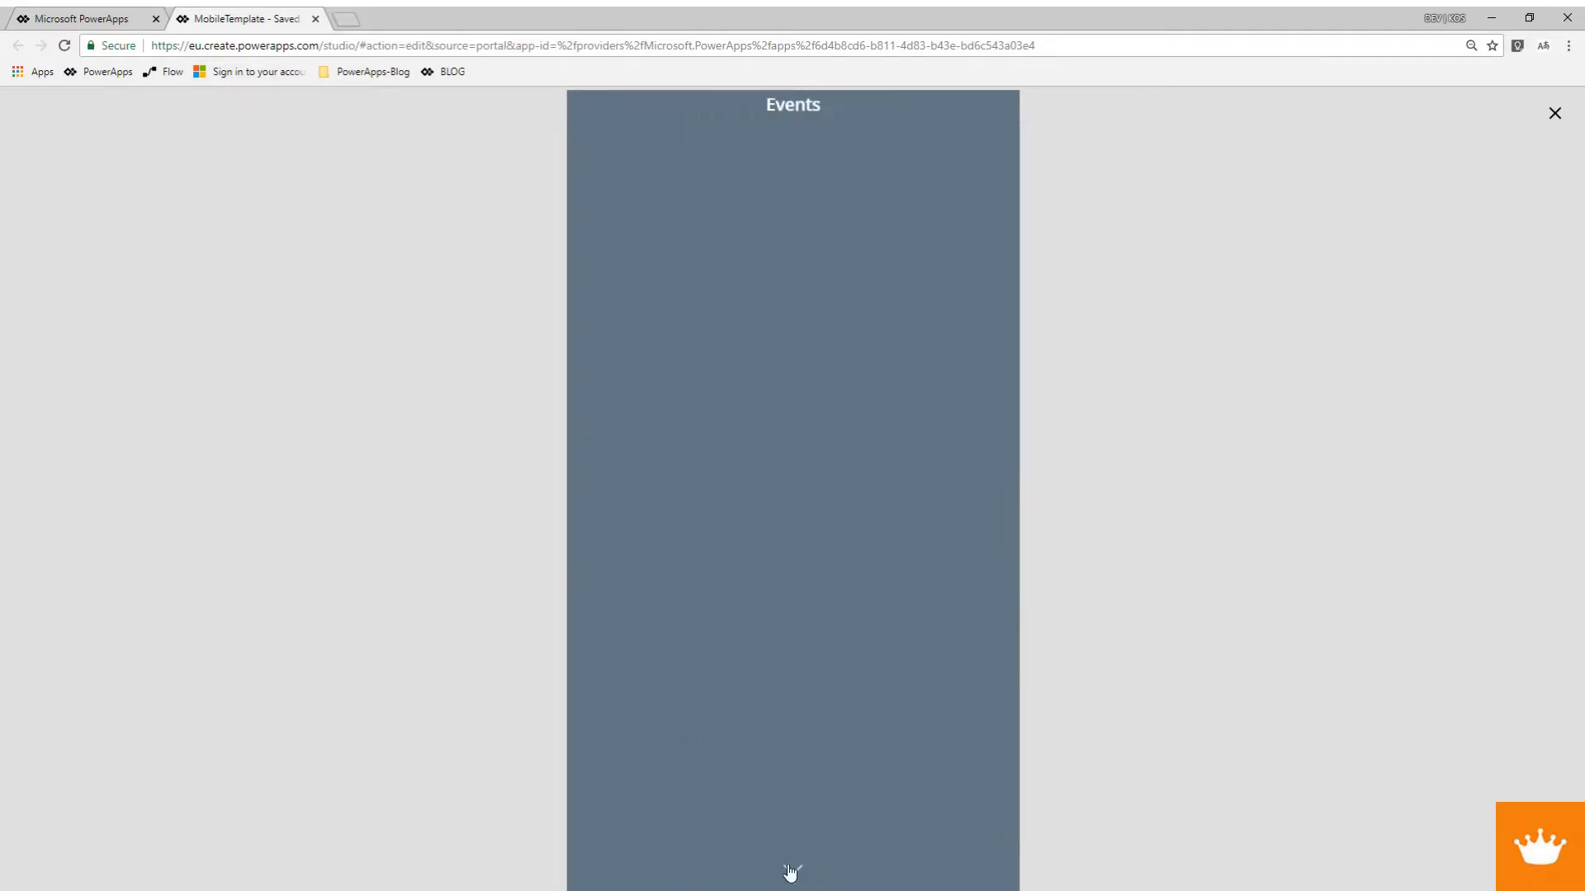
{"action": "left_click", "coordinate": [790, 872]}
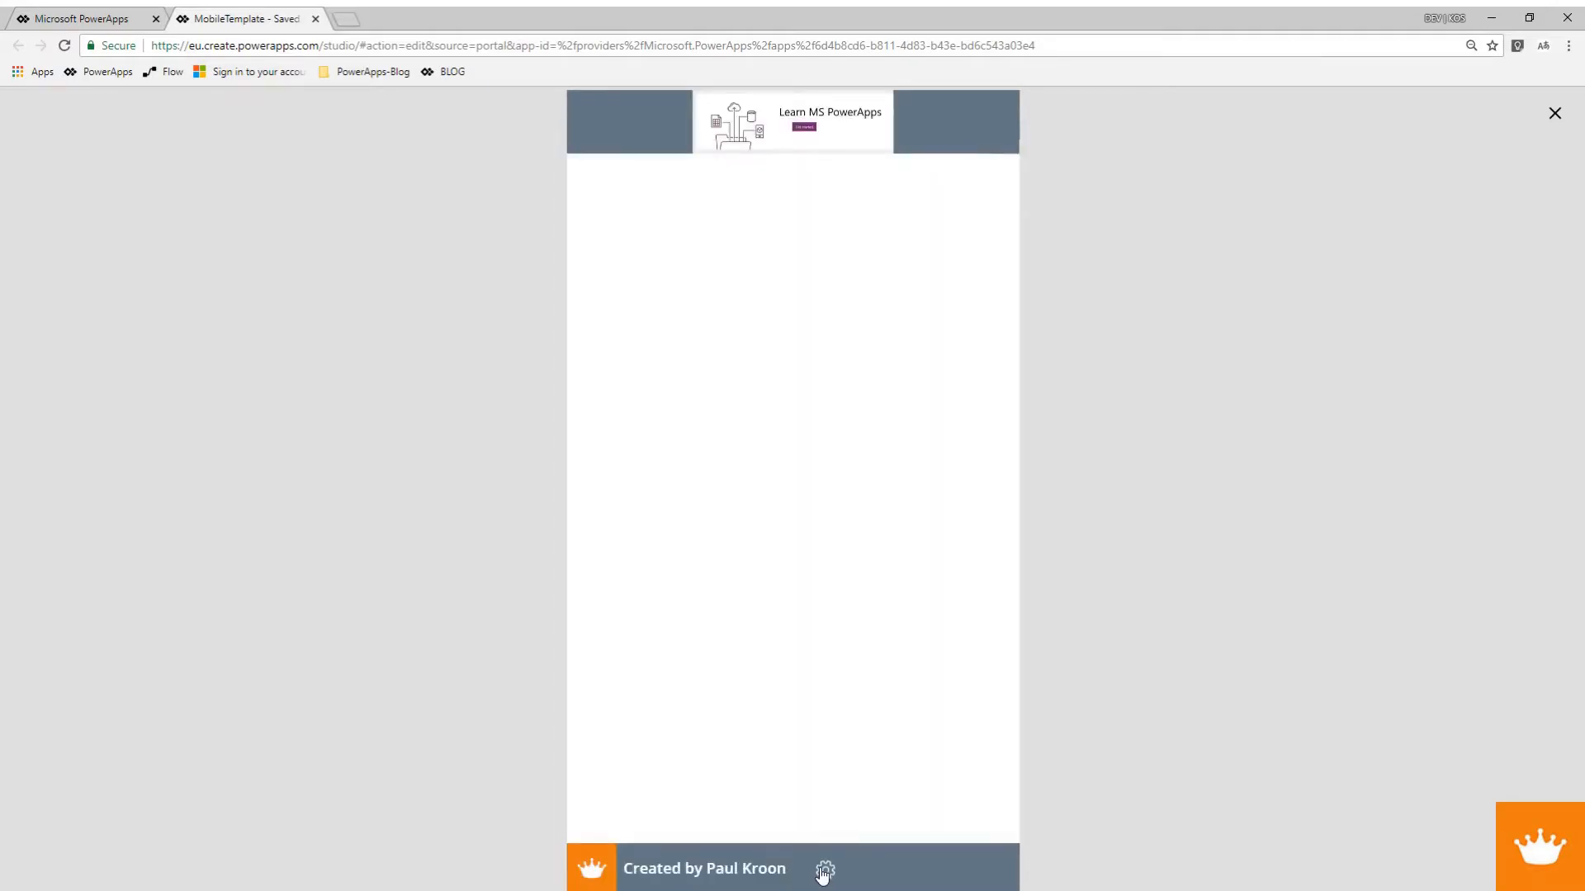
{"action": "left_click", "coordinate": [823, 873]}
{"action": "left_click", "coordinate": [800, 876]}
{"action": "left_click", "coordinate": [825, 870]}
{"action": "key", "text": "Escape"}
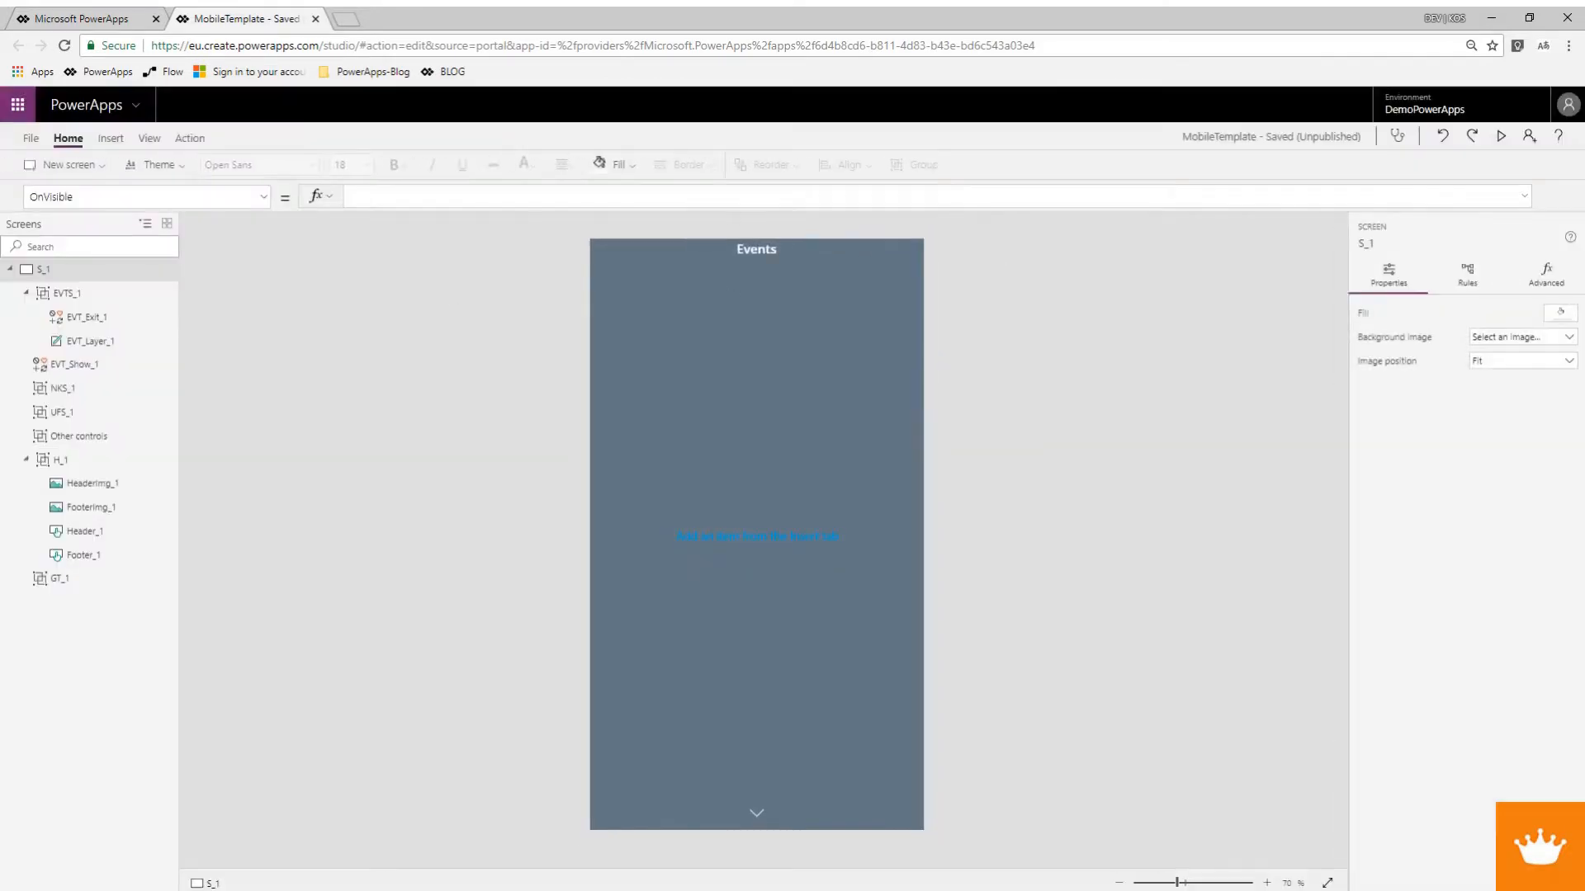
Paste a copy of the GT_1 group into EVTS_1 and send it backward behind EVT_Exit_1.
{"action": "left_click", "coordinate": [82, 294]}
{"action": "right_click", "coordinate": [81, 295]}
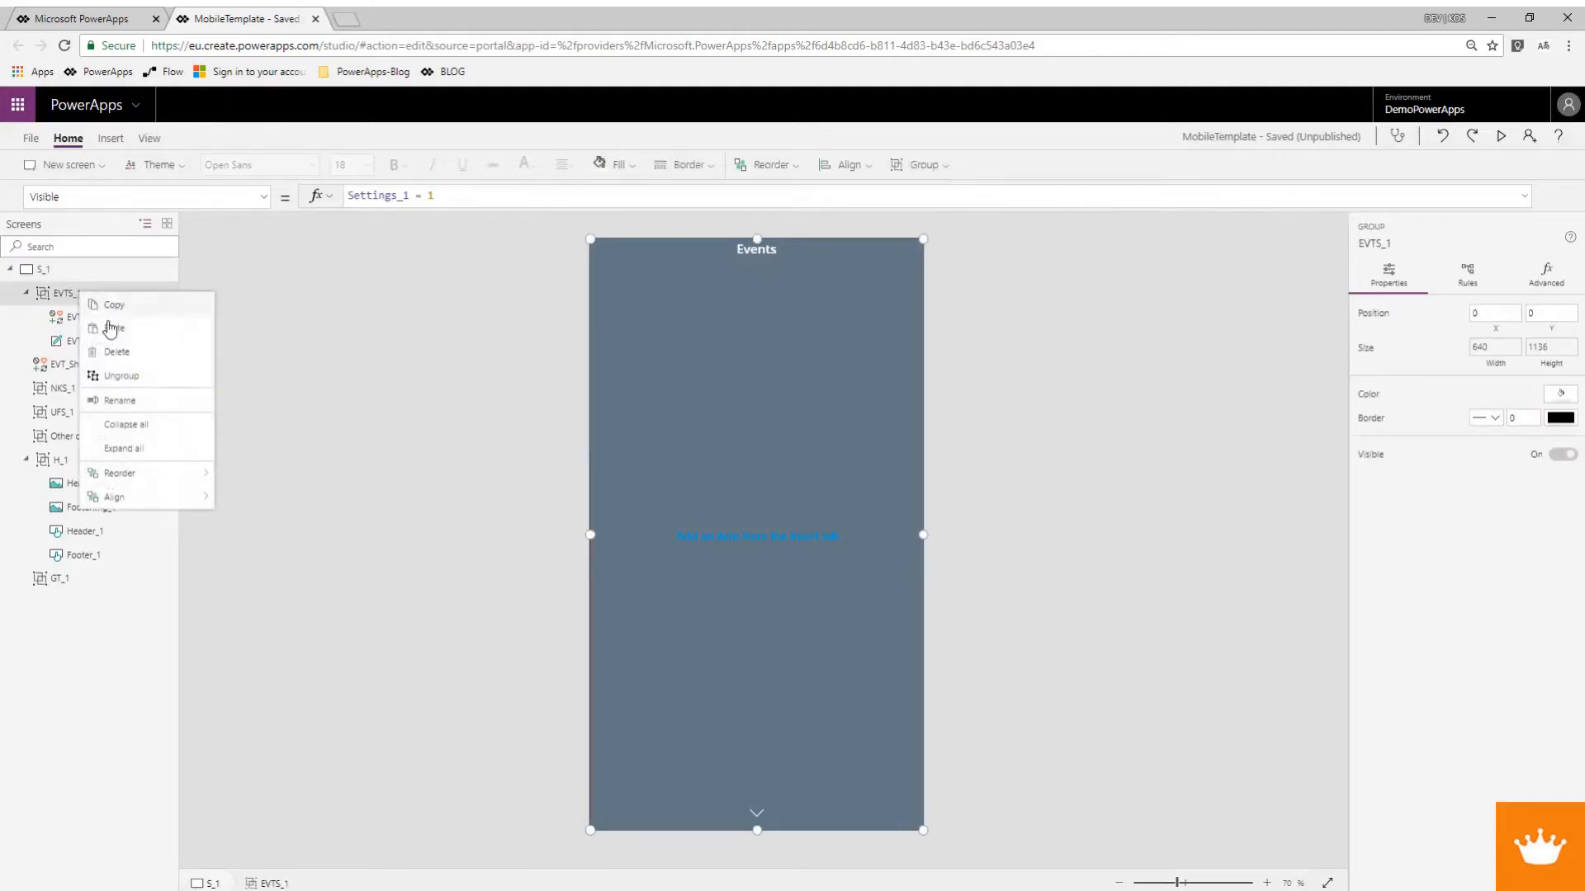
{"action": "left_click", "coordinate": [59, 581]}
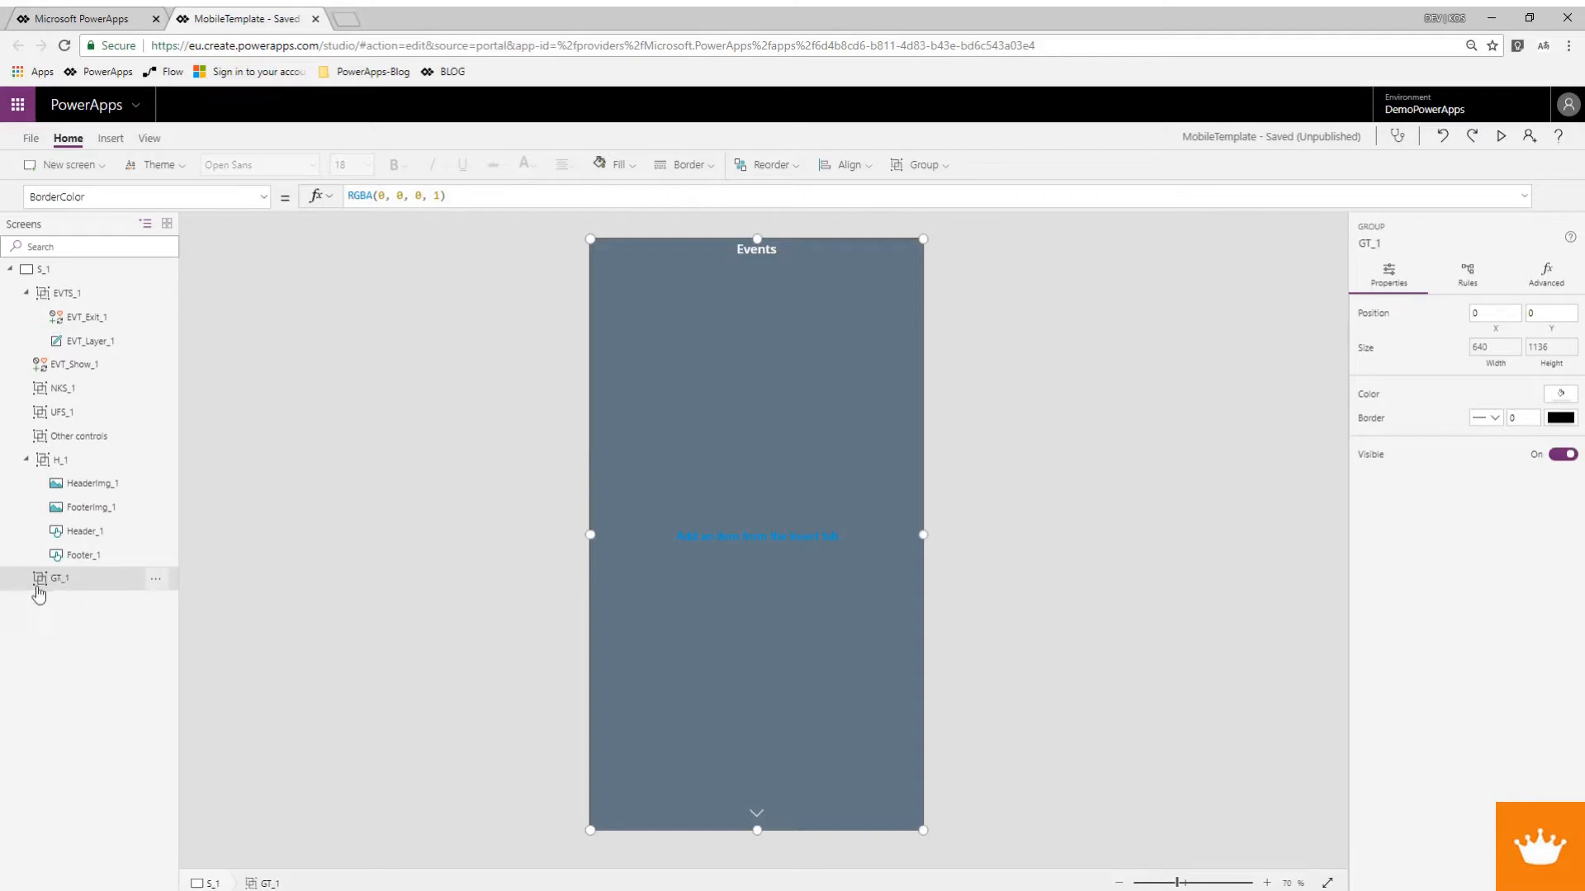
{"action": "left_click", "coordinate": [66, 298]}
{"action": "key", "text": "ctrl+v"}
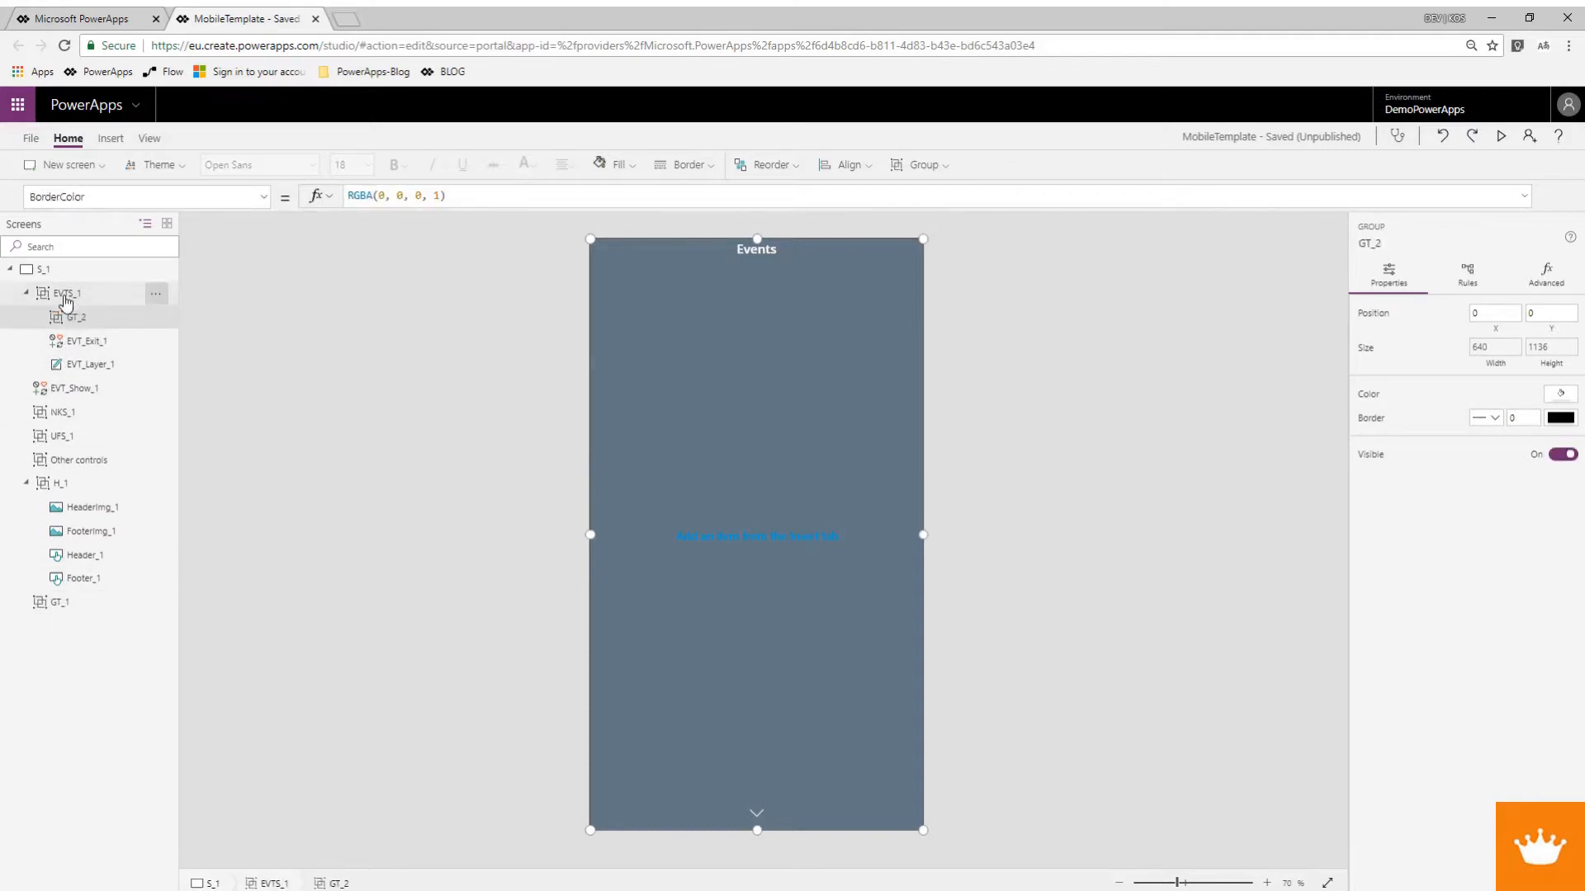
{"action": "right_click", "coordinate": [106, 322]}
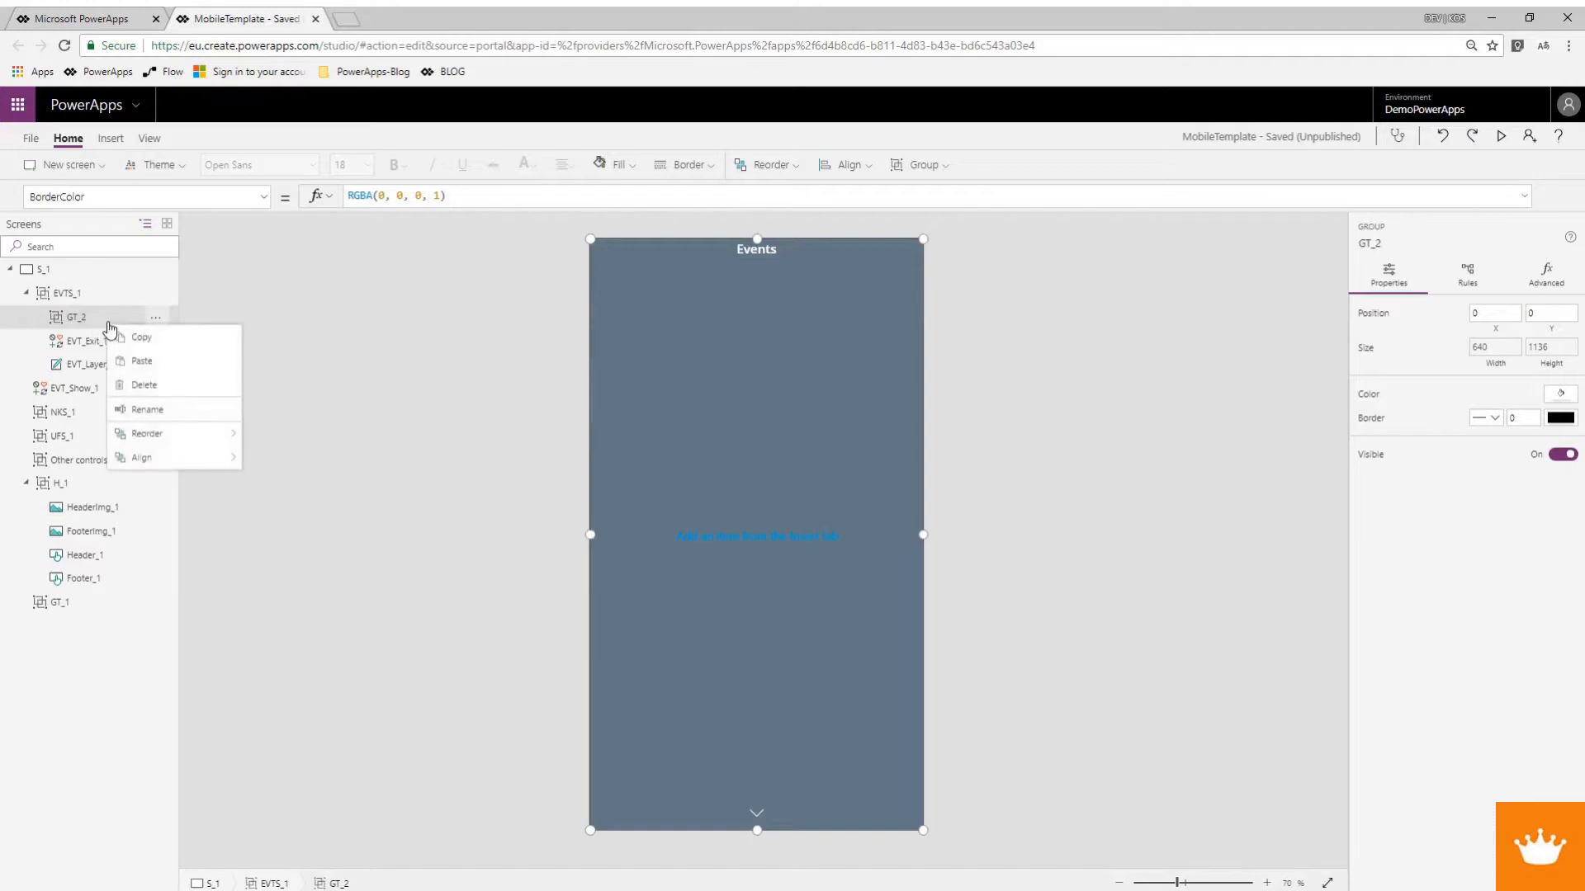
{"action": "mouse_move", "coordinate": [169, 444]}
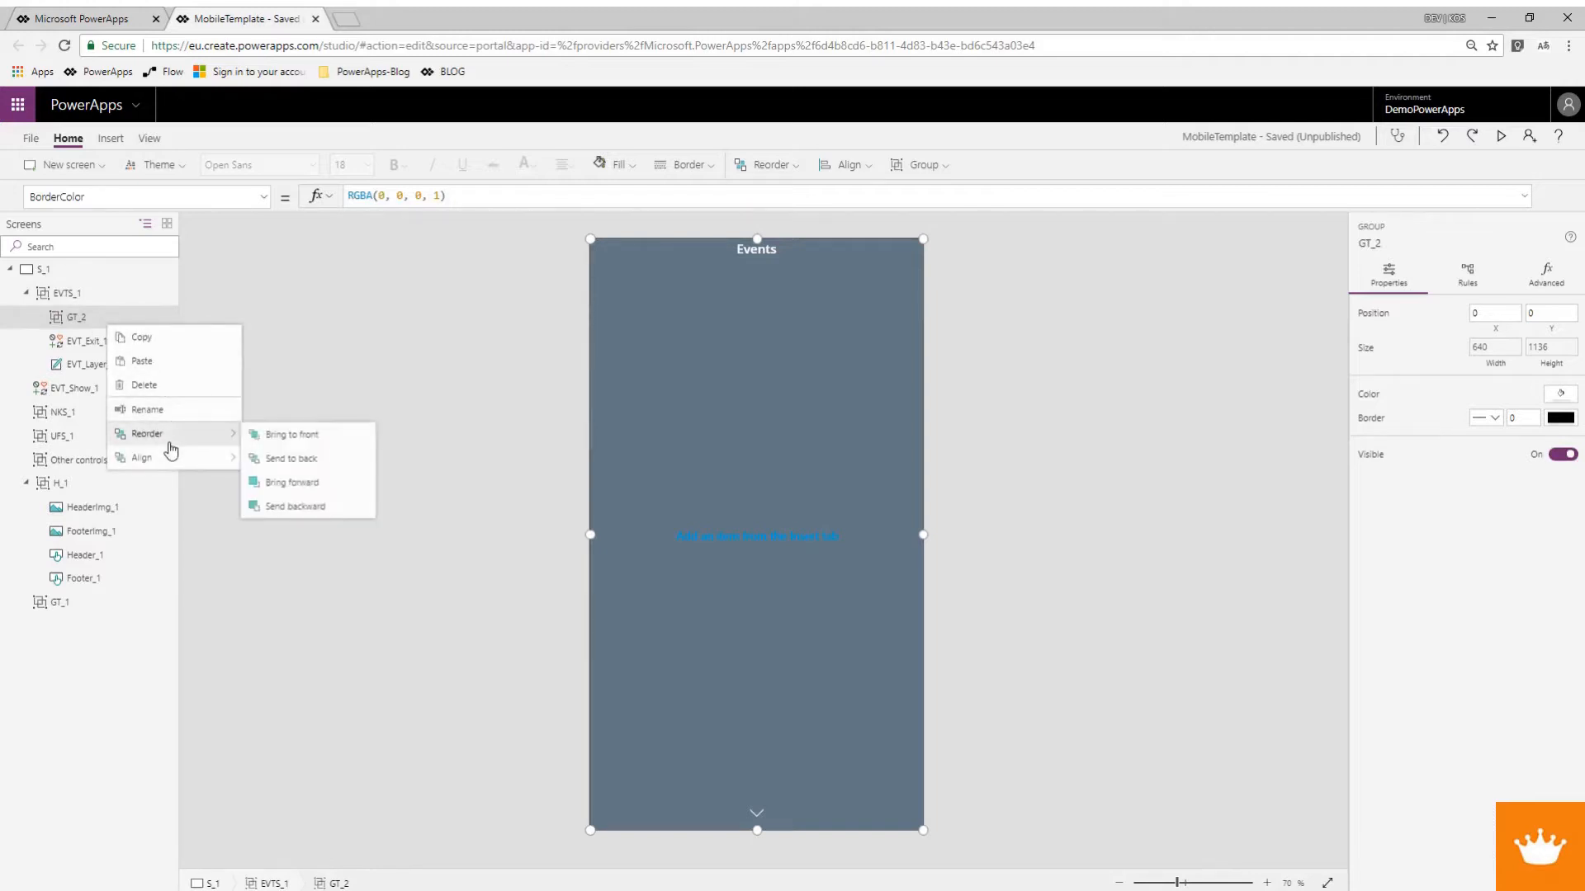
{"action": "left_click", "coordinate": [295, 506]}
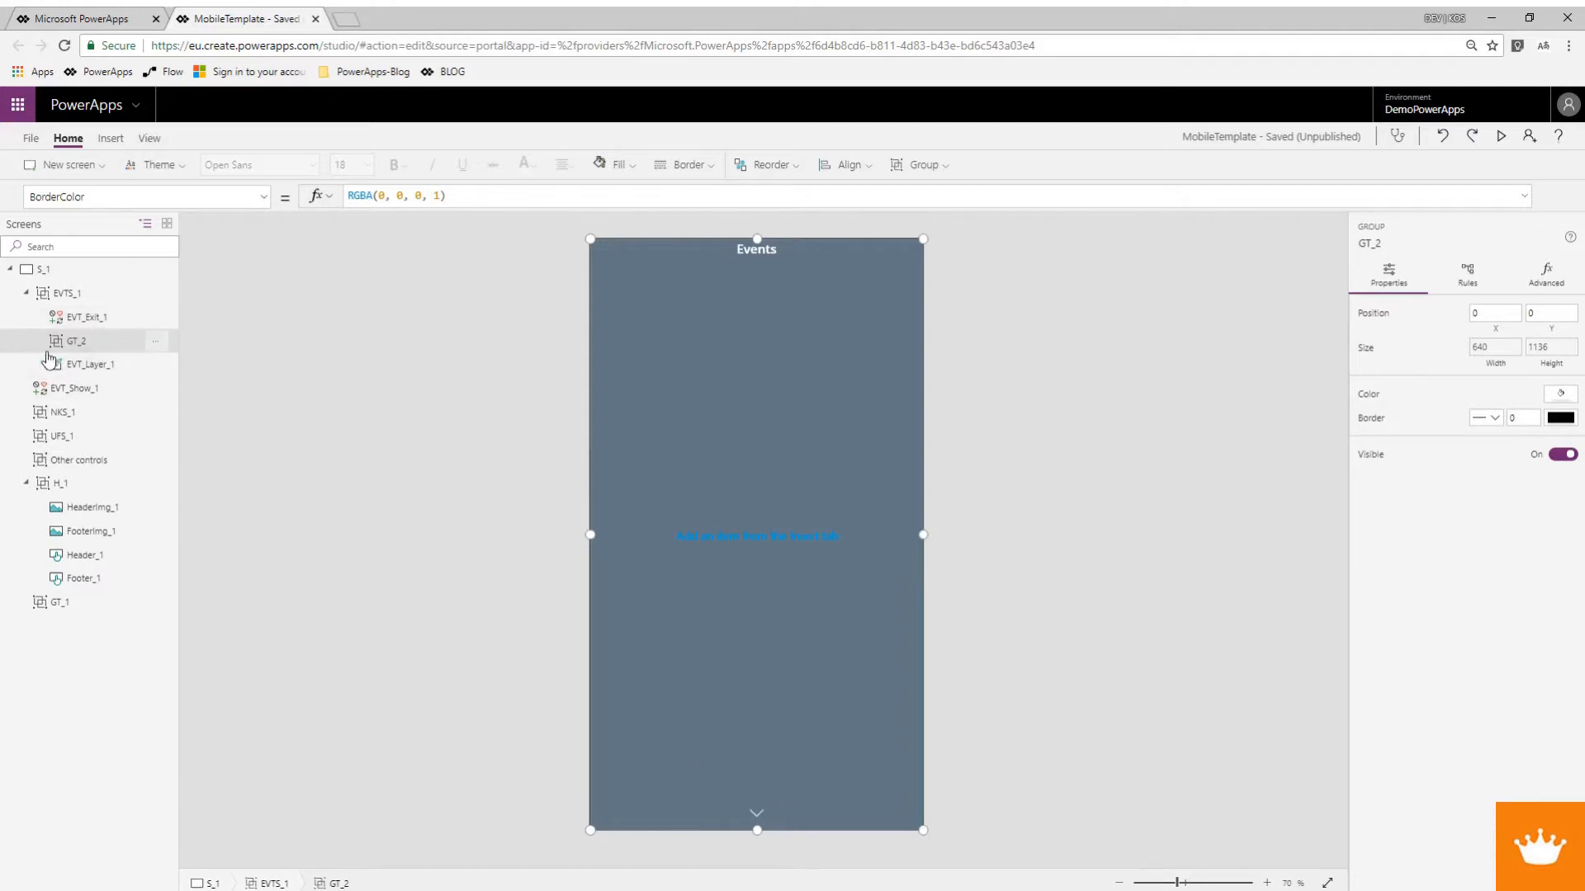
Rename the pasted group GT_2 as EVT_1 and save the app.
{"action": "right_click", "coordinate": [96, 340]}
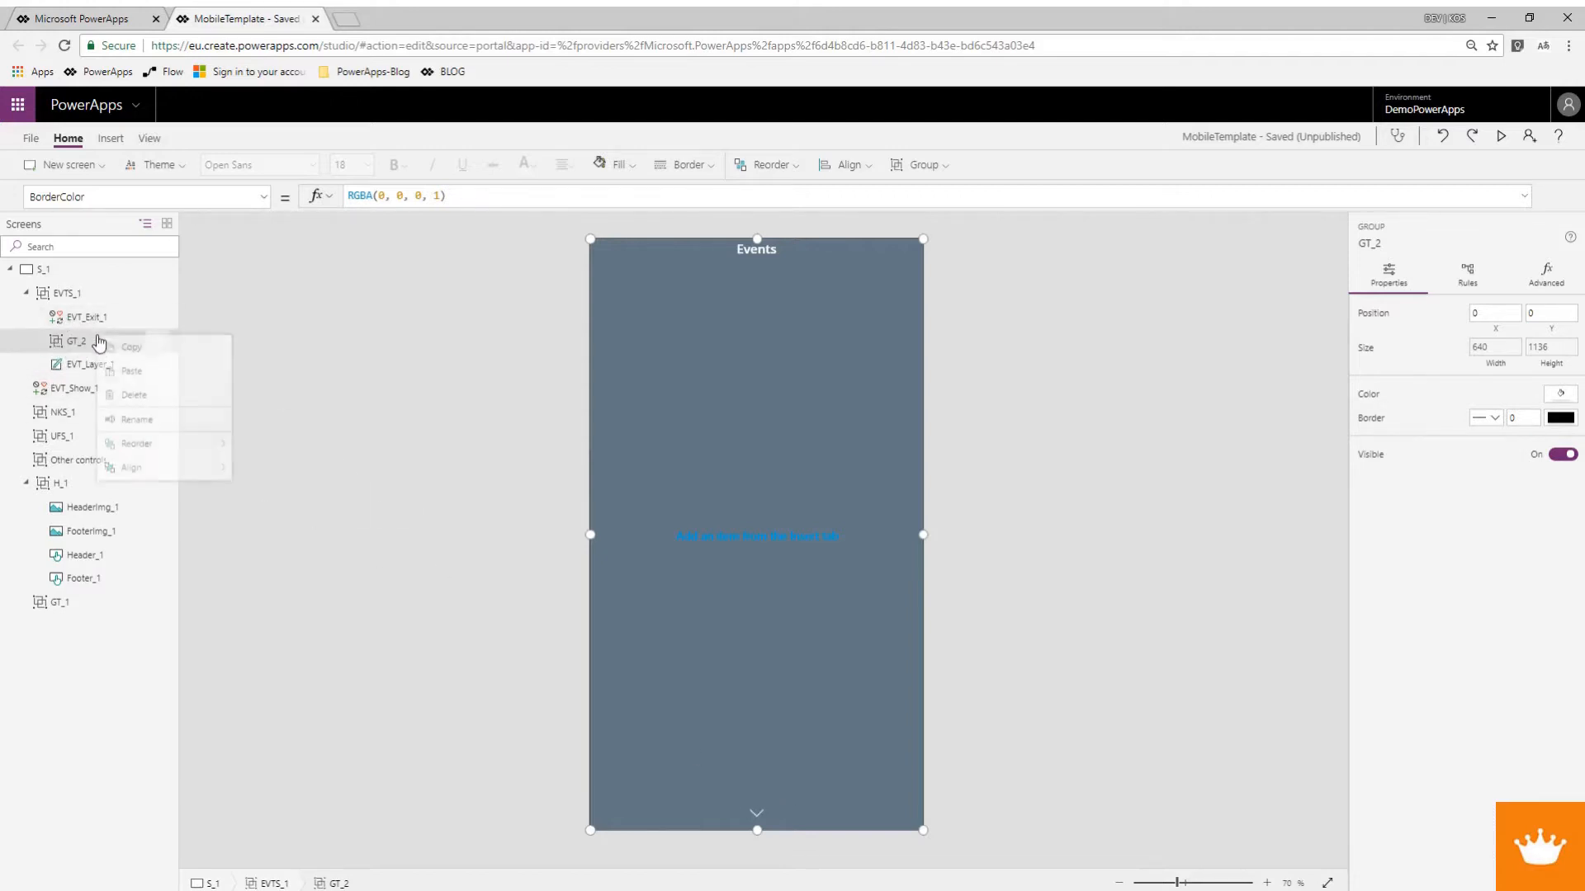
{"action": "left_click", "coordinate": [144, 424]}
{"action": "type", "text": "EVT_1"}
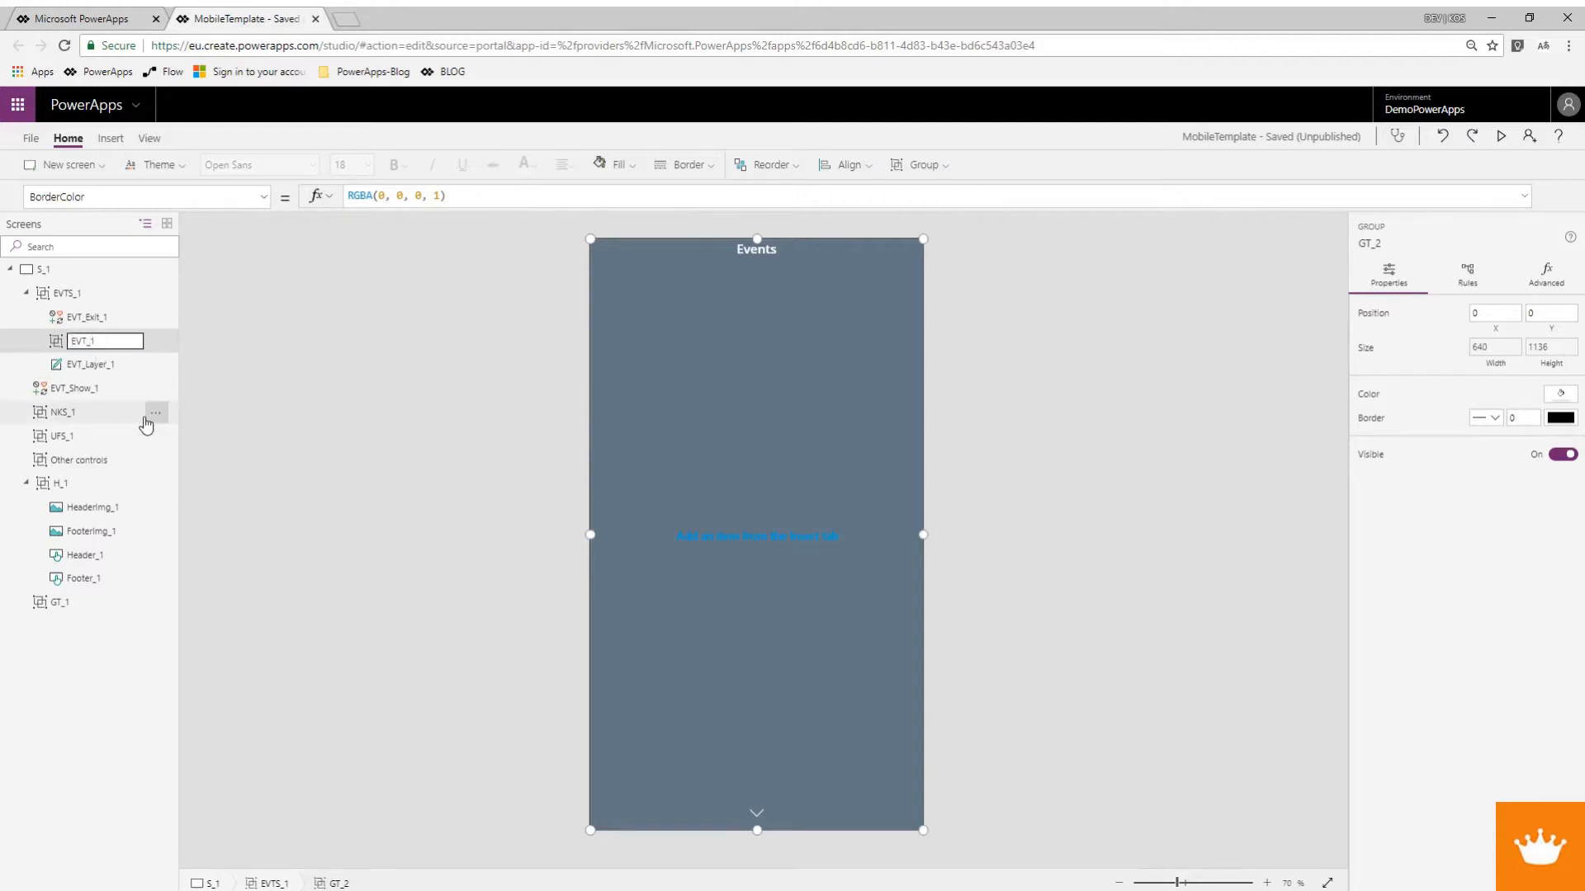
{"action": "key", "text": "Return"}
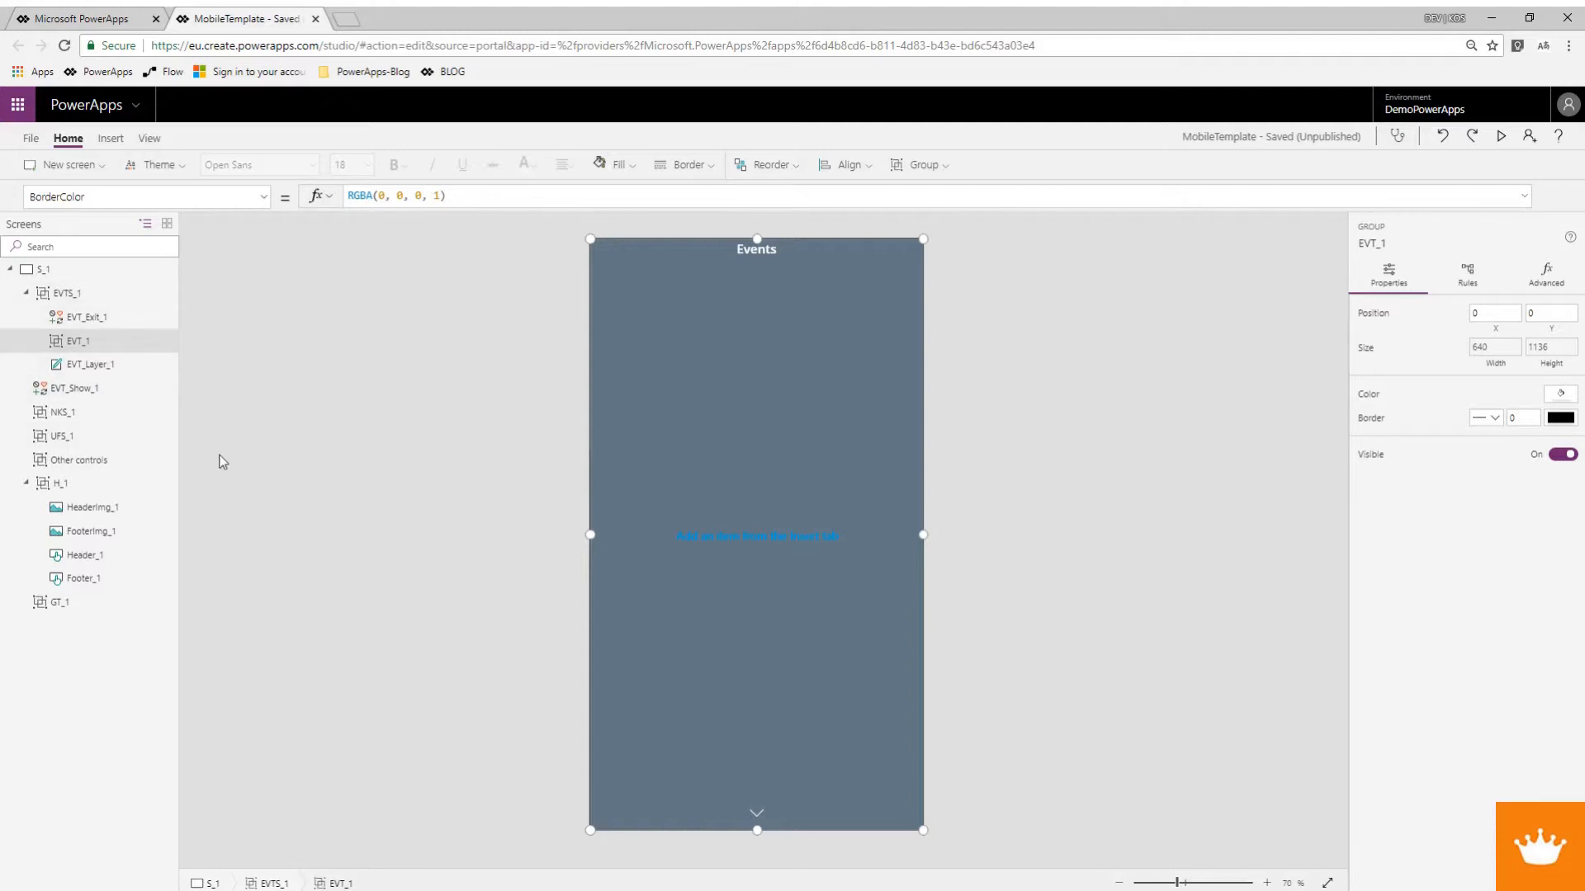
{"action": "key", "text": "ctrl+s"}
Insert a Toggle control into the EVT_1 group.
{"action": "left_click", "coordinate": [111, 141]}
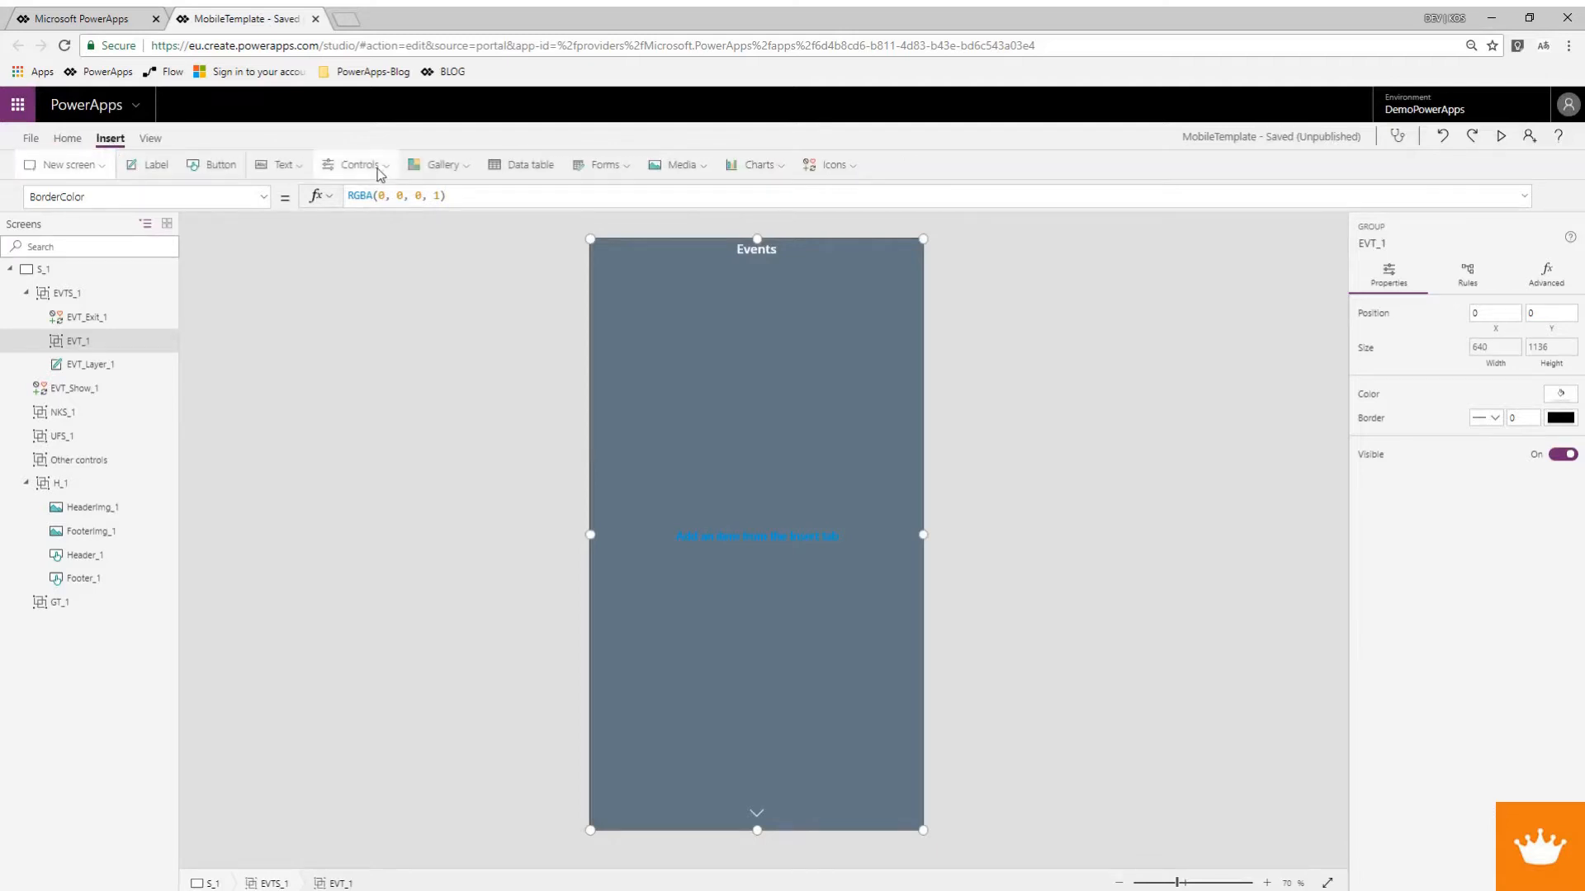
{"action": "left_click", "coordinate": [375, 165]}
{"action": "scroll", "coordinate": [406, 372], "scroll_direction": "down", "scroll_amount": 2}
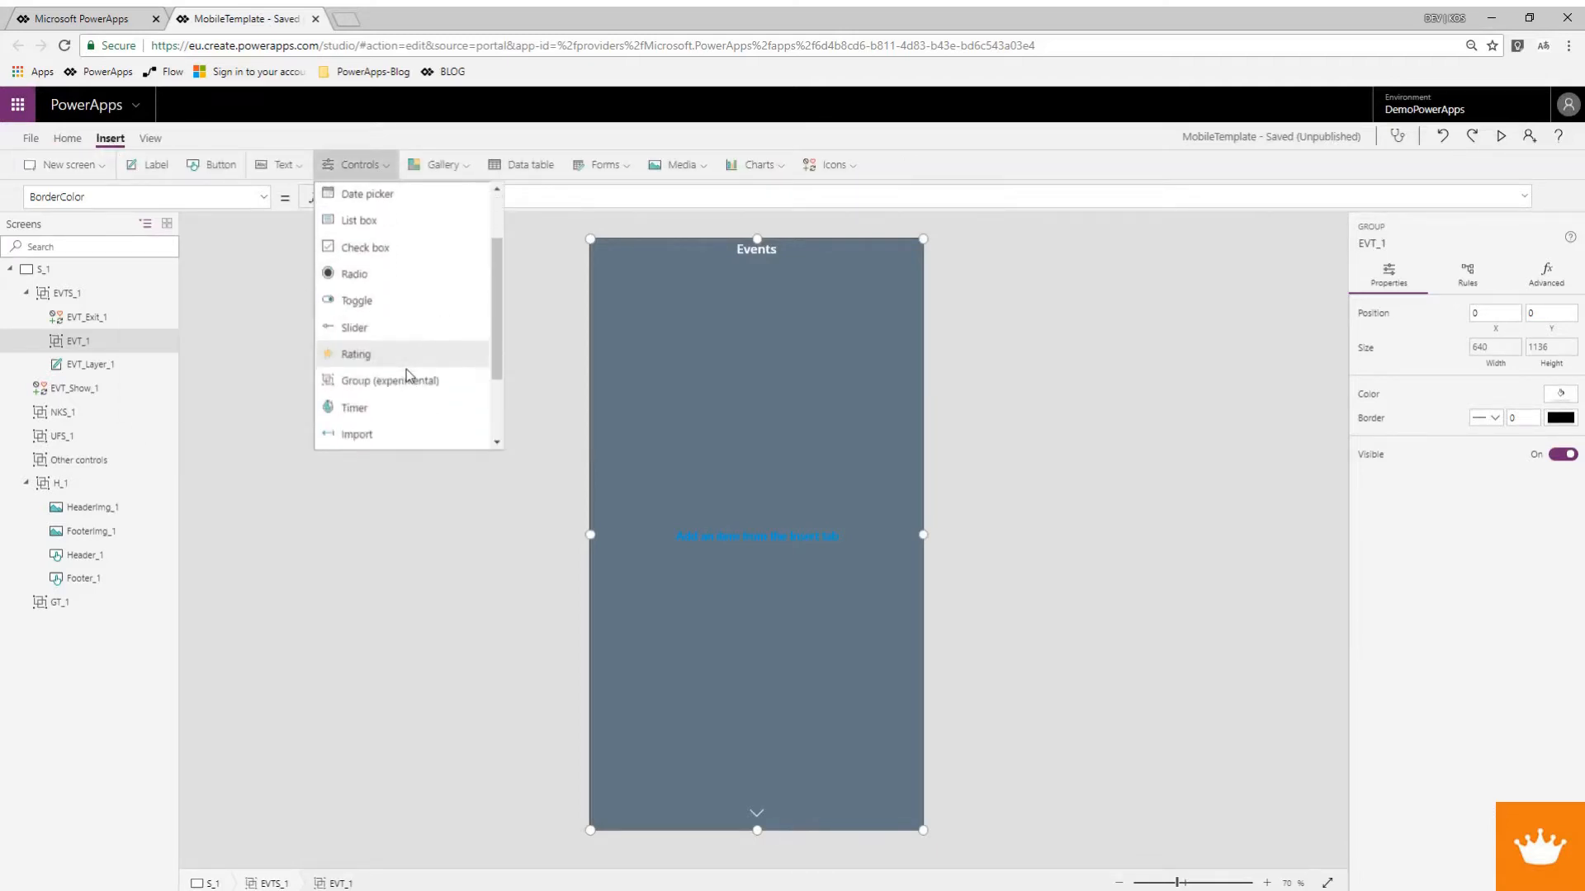
{"action": "scroll", "coordinate": [403, 400], "scroll_direction": "up", "scroll_amount": 2}
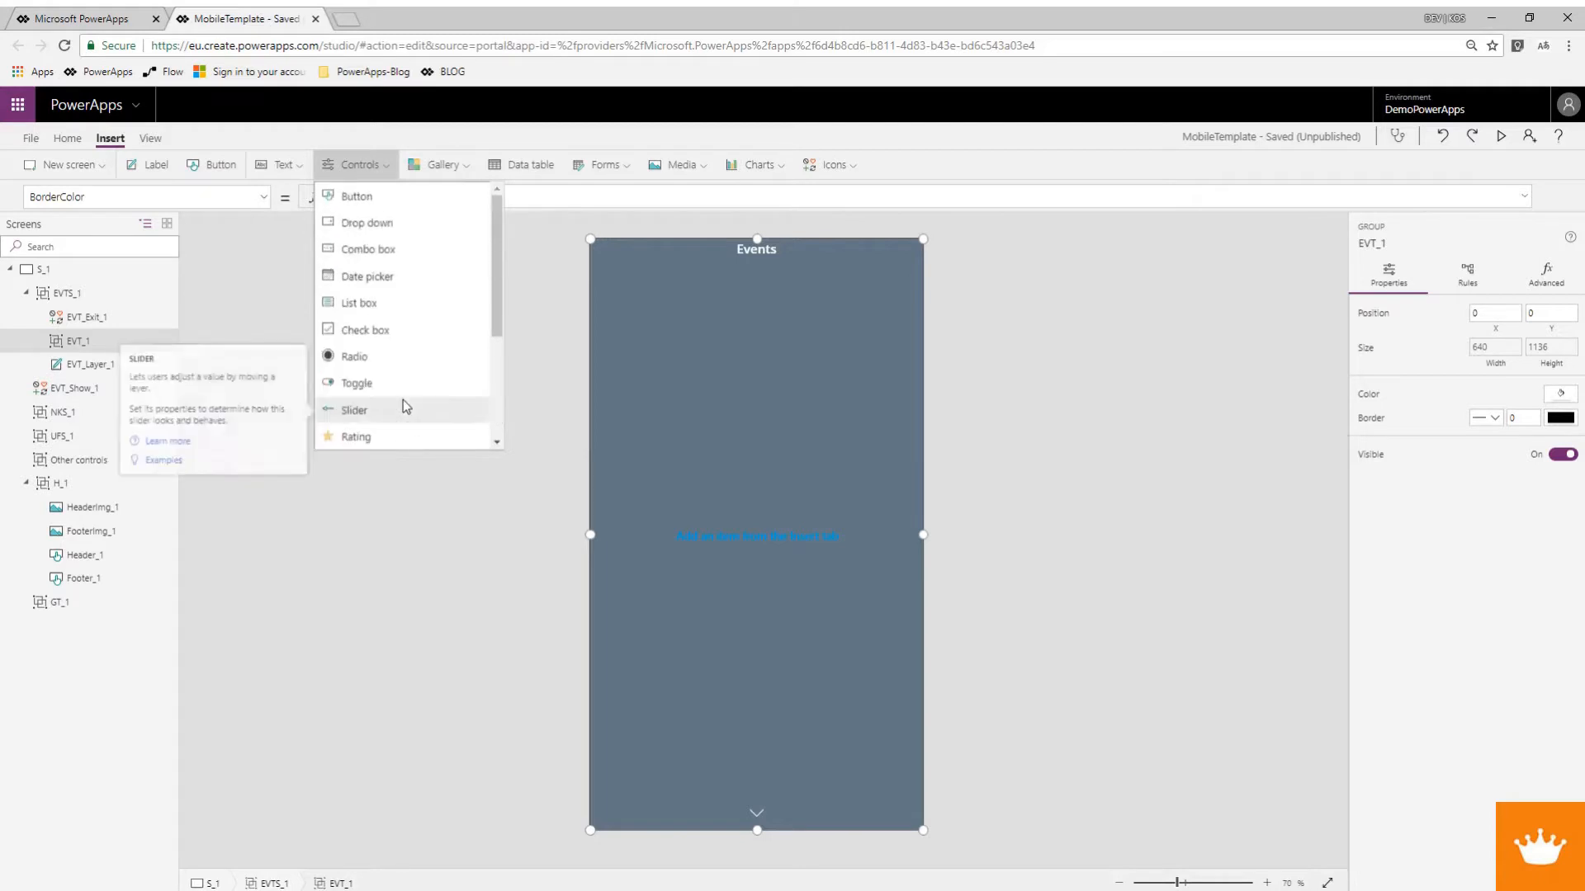
{"action": "left_click", "coordinate": [391, 382]}
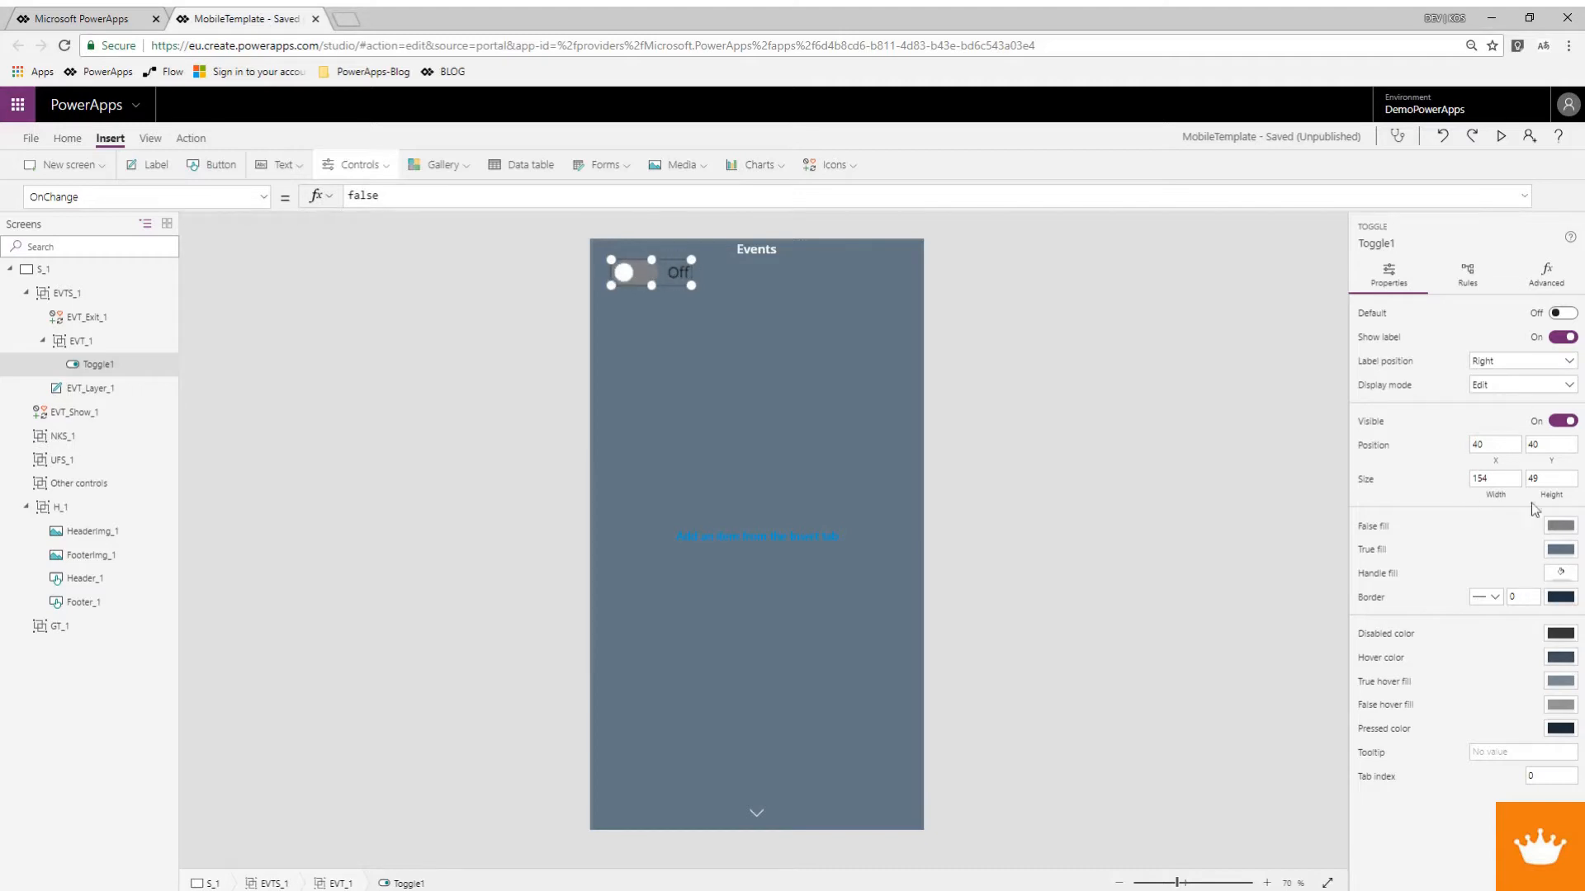
Set the toggle's label position to Left and its tooltip to 1.
{"action": "left_click", "coordinate": [1514, 361]}
{"action": "left_click", "coordinate": [1491, 383]}
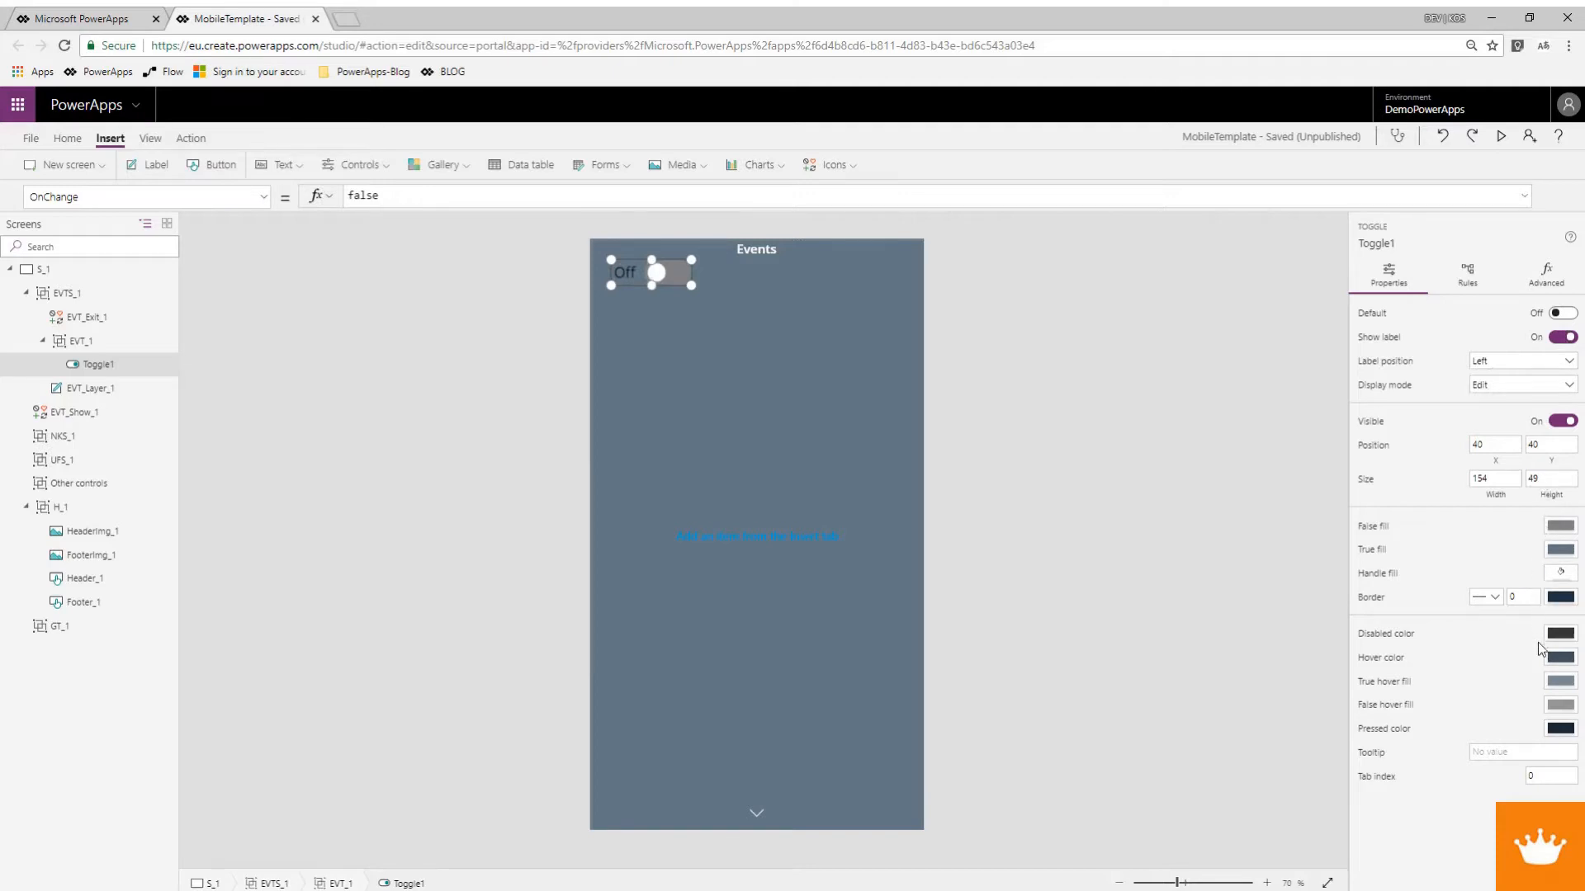
{"action": "left_click", "coordinate": [1519, 752]}
{"action": "type", "text": "1"}
{"action": "left_click_drag", "start_coordinate": [1483, 749], "coordinate": [1465, 753]}
Set the toggle's X property to 0.
{"action": "left_click", "coordinate": [265, 201]}
{"action": "scroll", "coordinate": [202, 396], "scroll_direction": "down", "scroll_amount": 5}
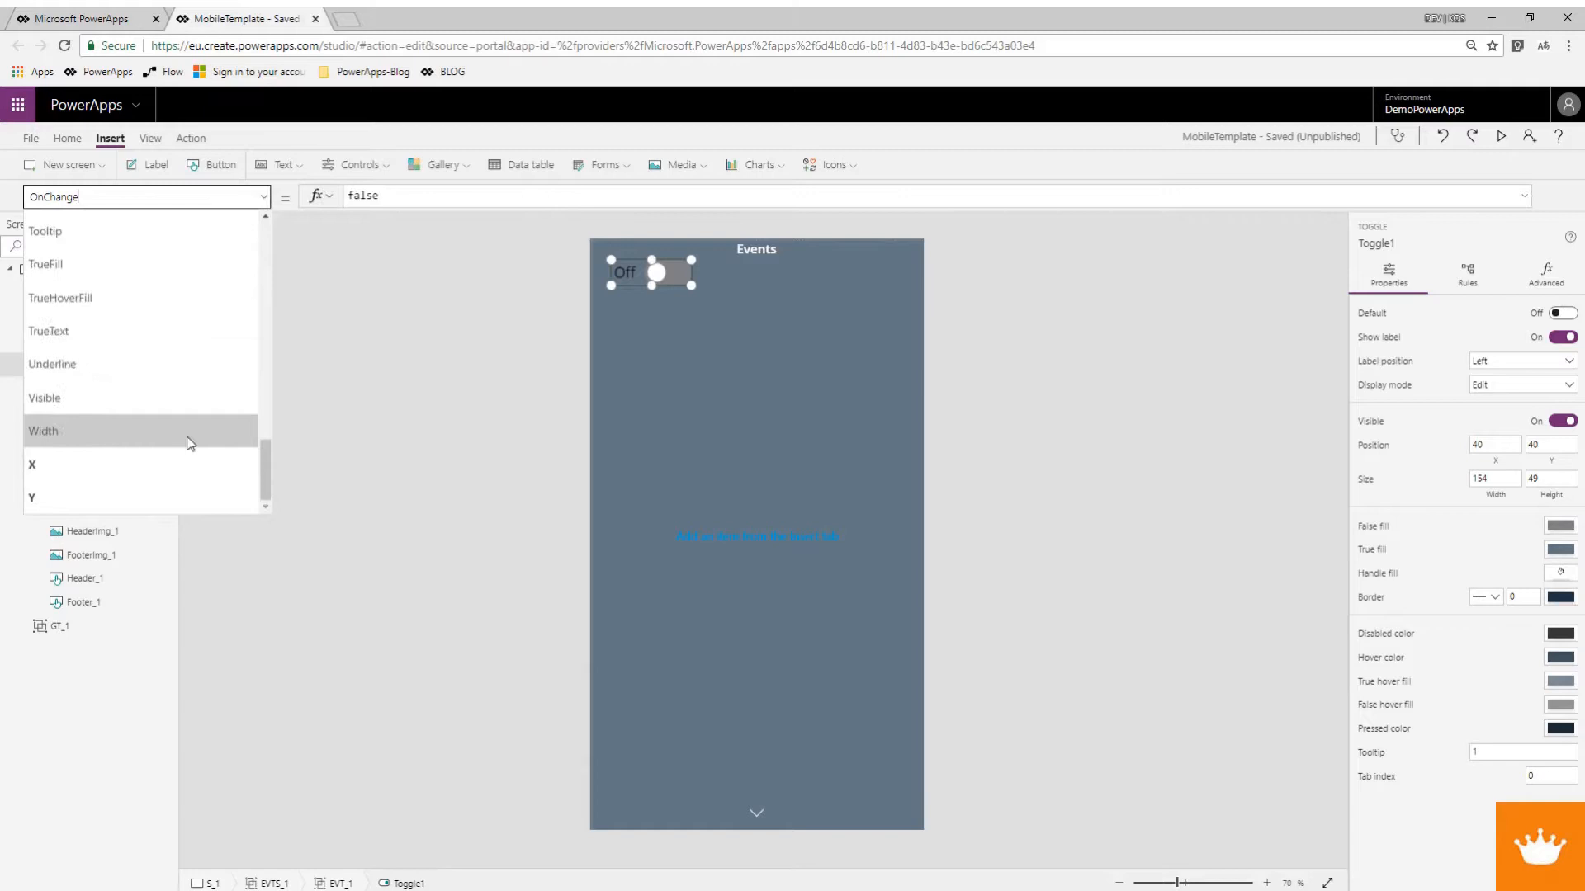
{"action": "left_click", "coordinate": [151, 464]}
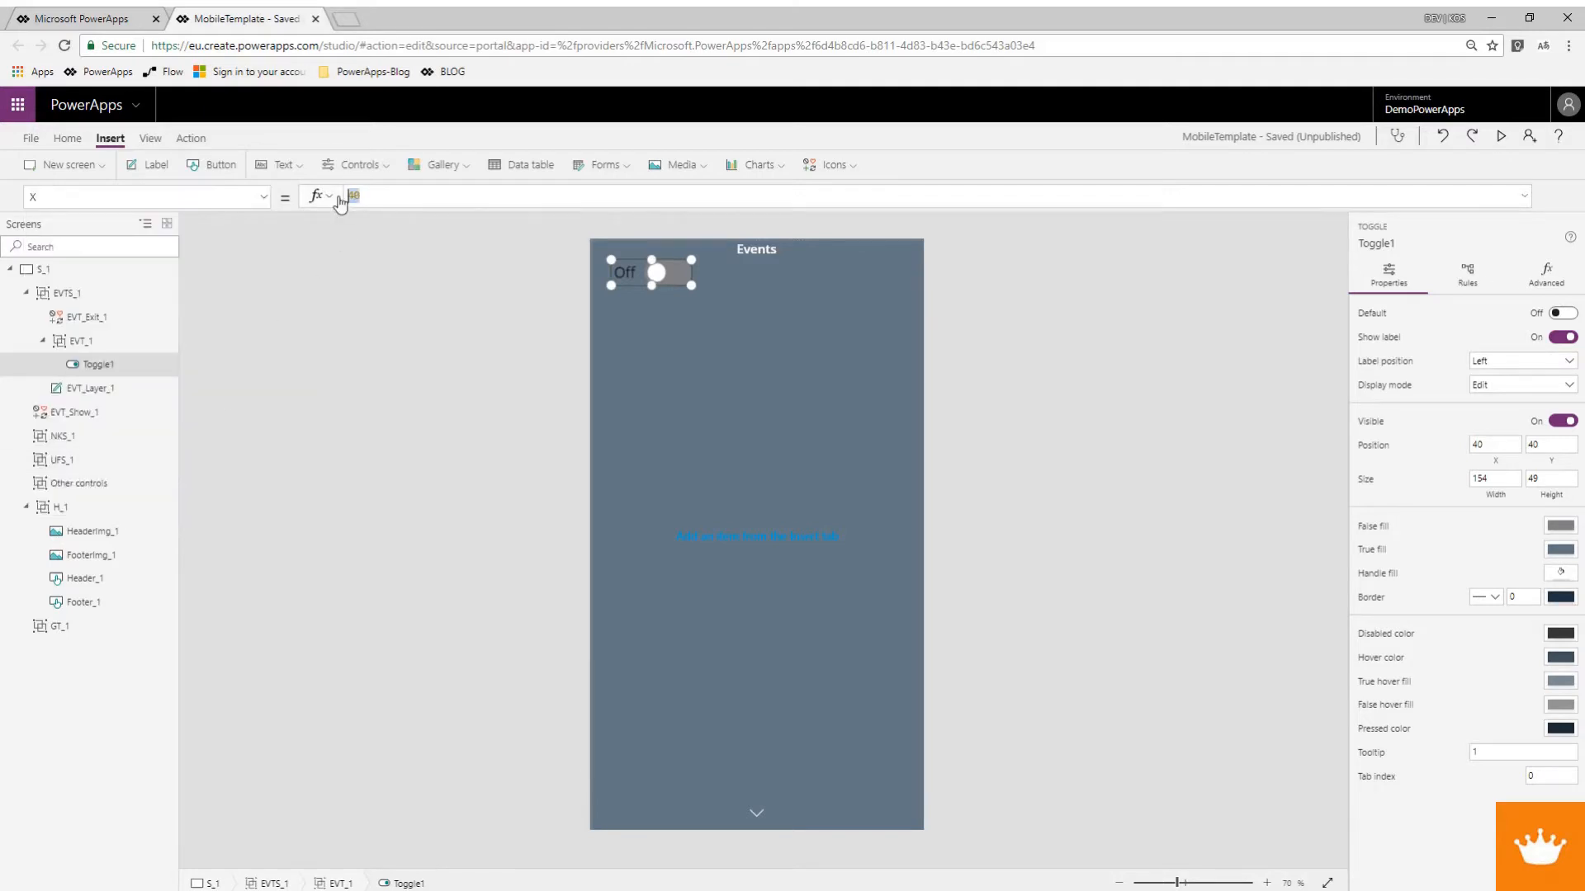
{"action": "type", "text": "0"}
Set the toggle's Width property to the formula Parent.Width.
{"action": "left_click", "coordinate": [265, 196]}
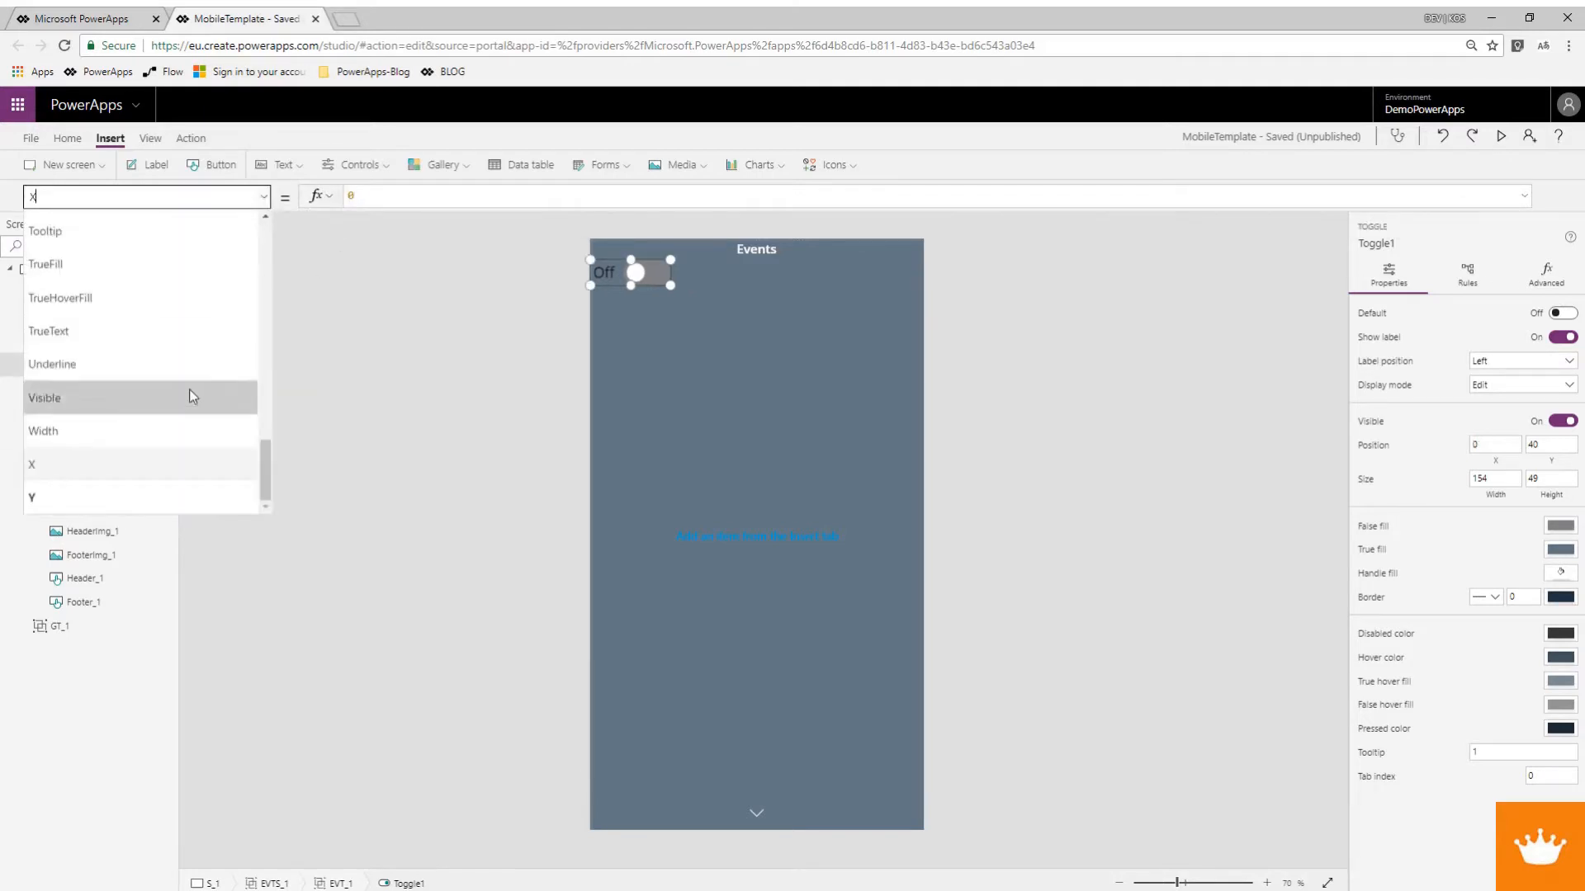
{"action": "left_click", "coordinate": [150, 431]}
{"action": "key", "text": "BackSpace"}
{"action": "type", "text": "Parent.Wit"}
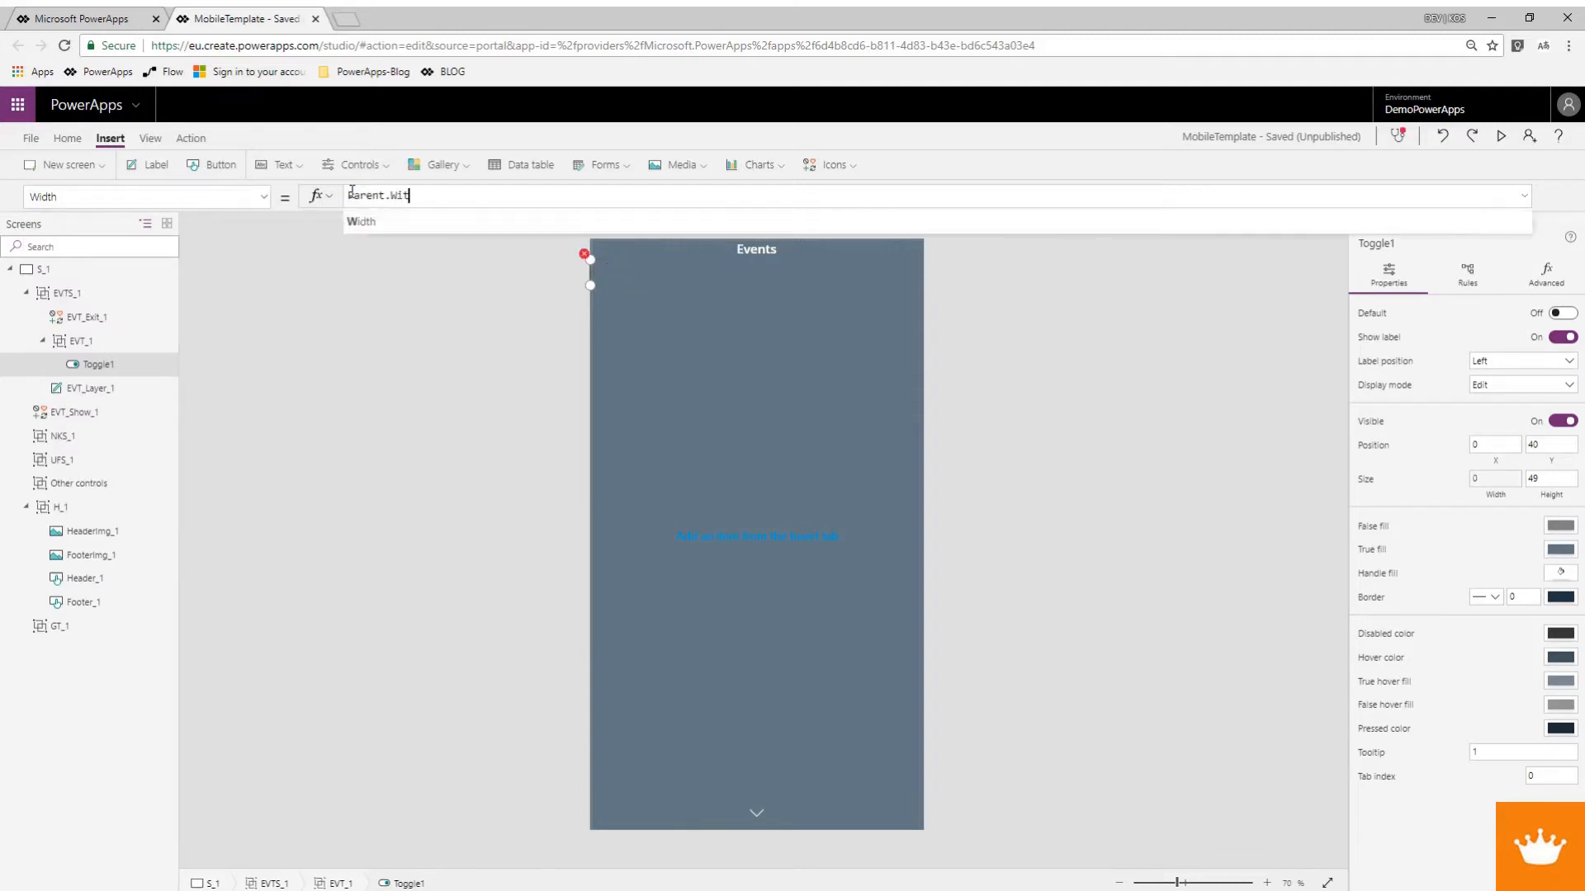
{"action": "key", "text": "BackSpace"}
{"action": "type", "text": "dth"}
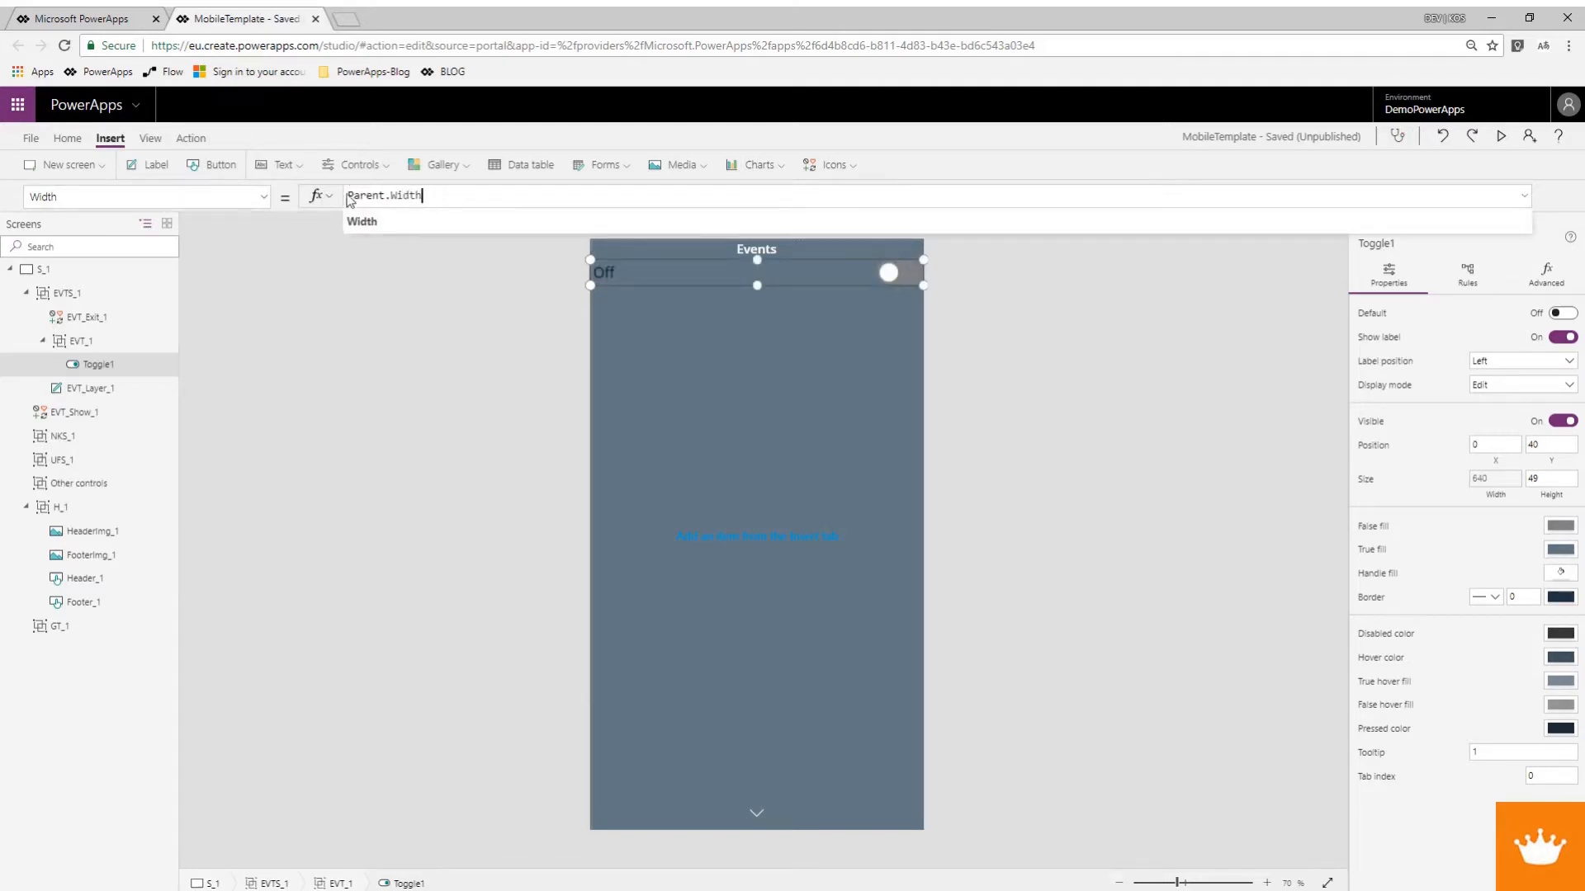
Examine the Width formulas of the EVT_1 group and its parent group EVTS_1.
{"action": "left_click", "coordinate": [83, 347]}
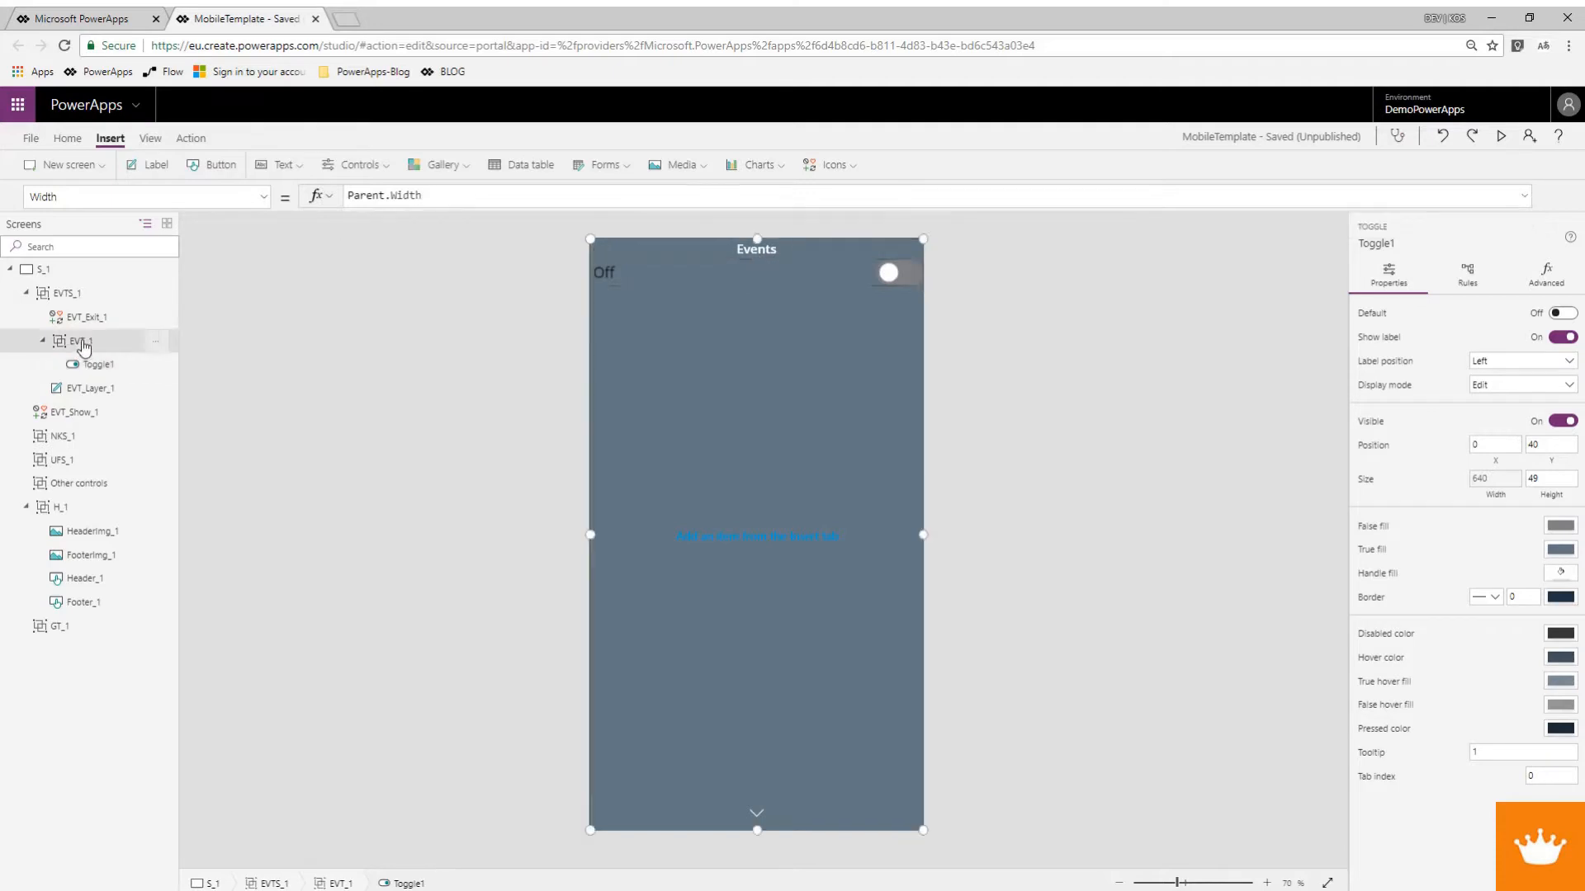
{"action": "left_click", "coordinate": [263, 196]}
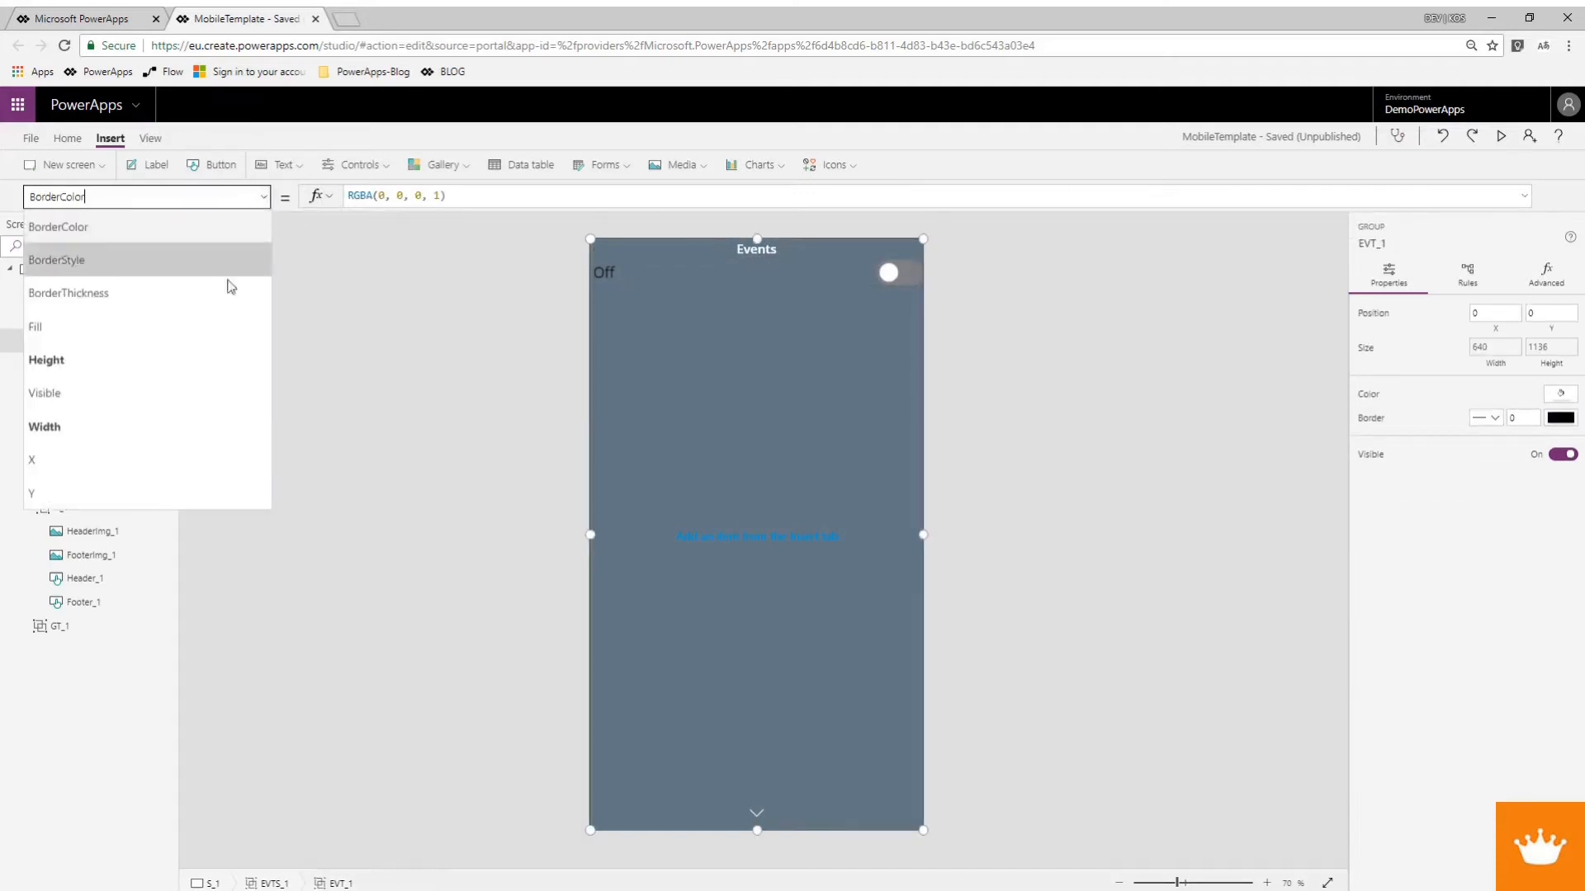
{"action": "left_click", "coordinate": [173, 425]}
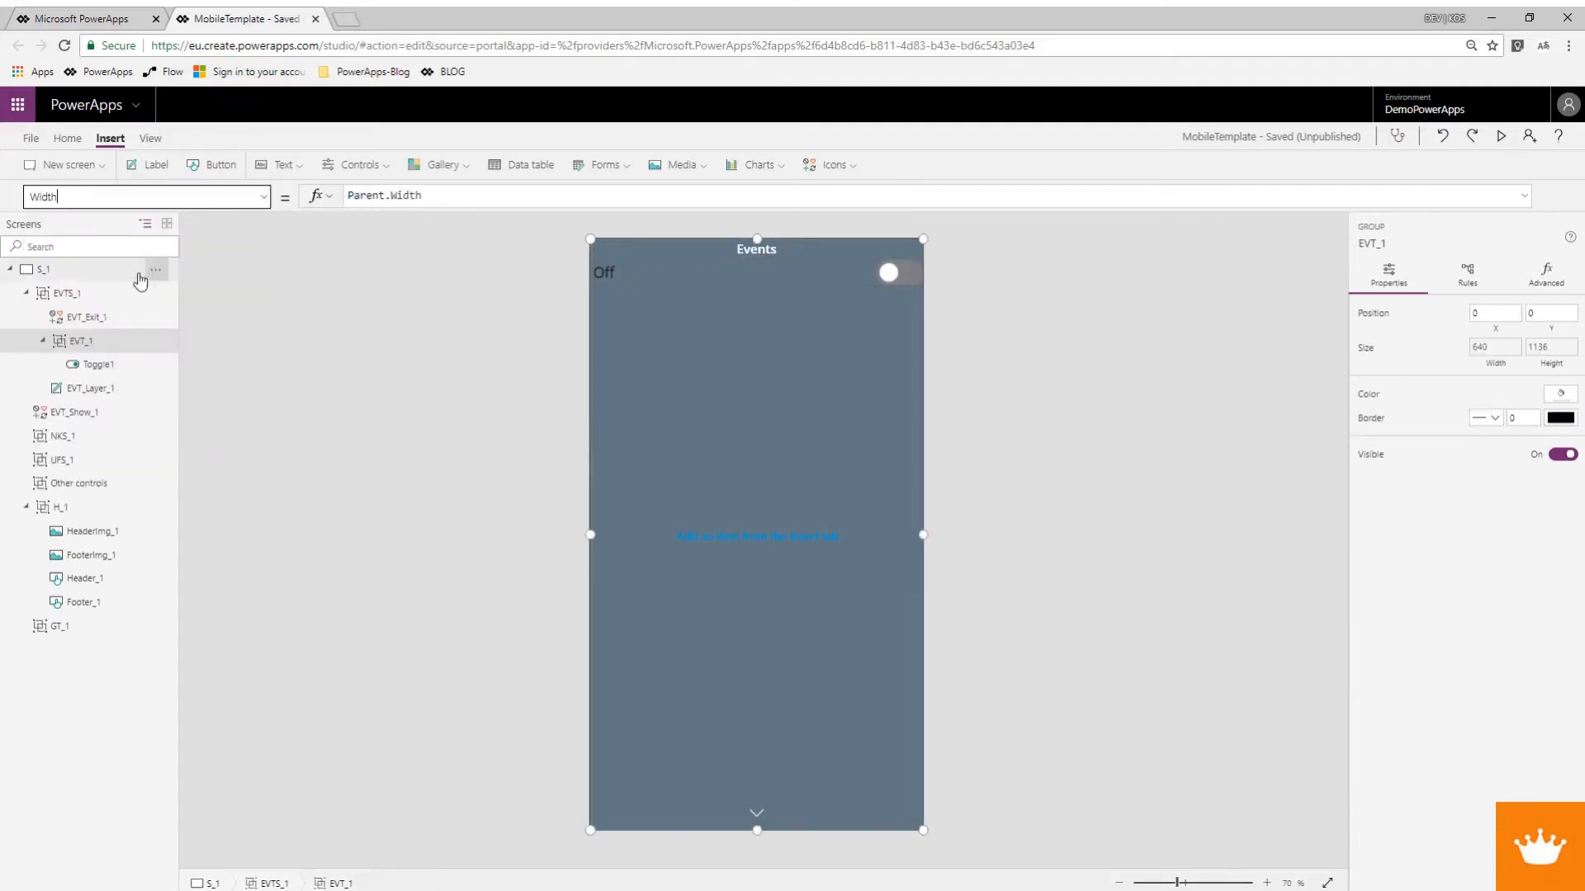
{"action": "left_click", "coordinate": [77, 294]}
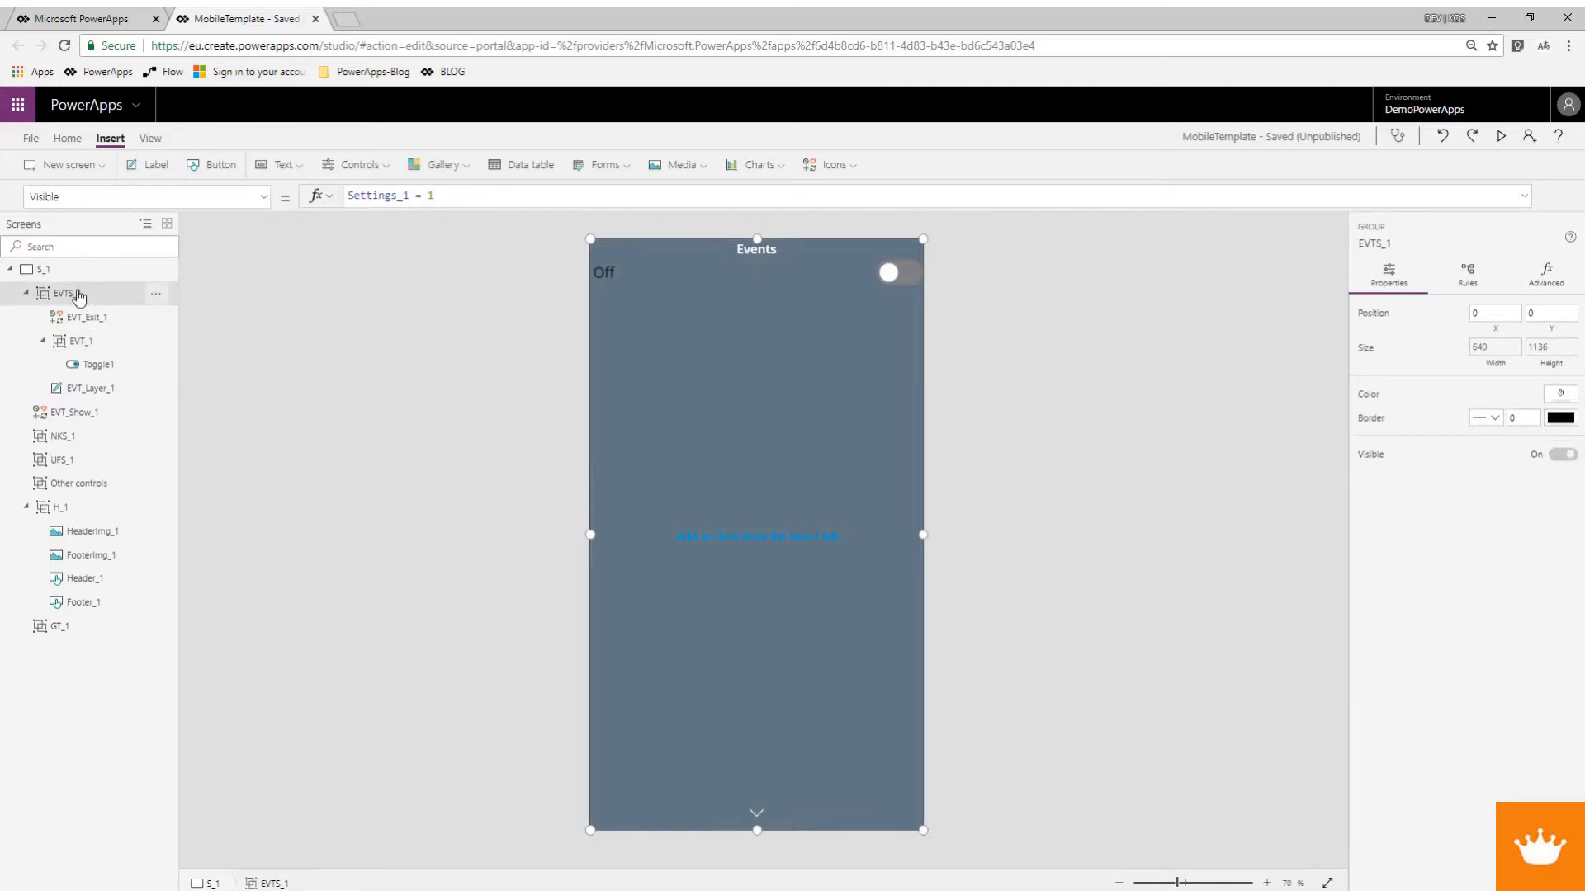
{"action": "left_click", "coordinate": [262, 203]}
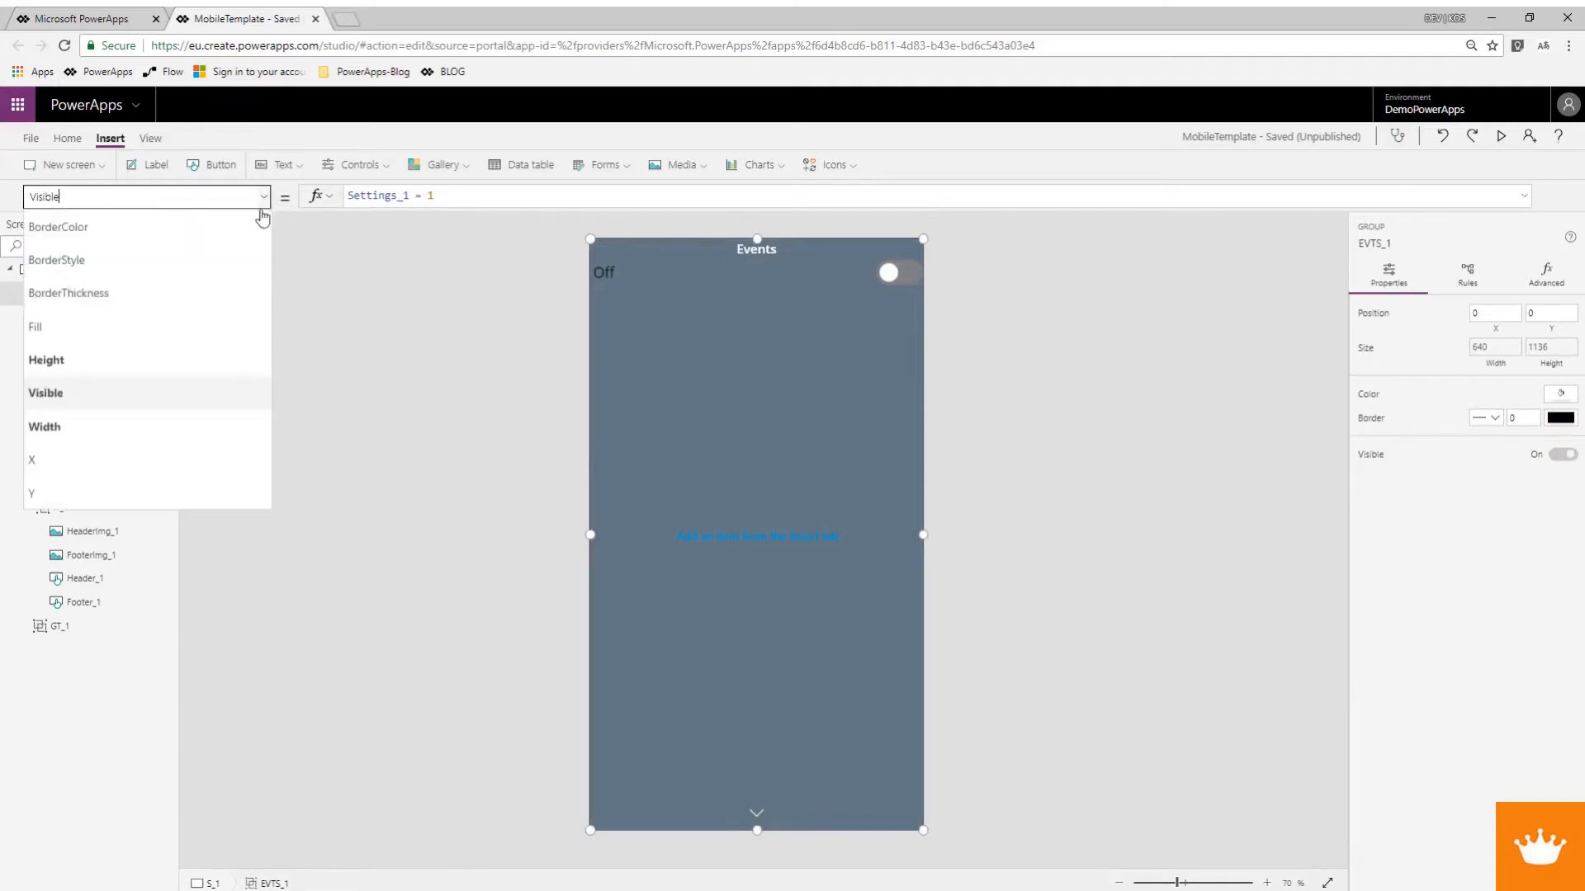
{"action": "left_click", "coordinate": [199, 426]}
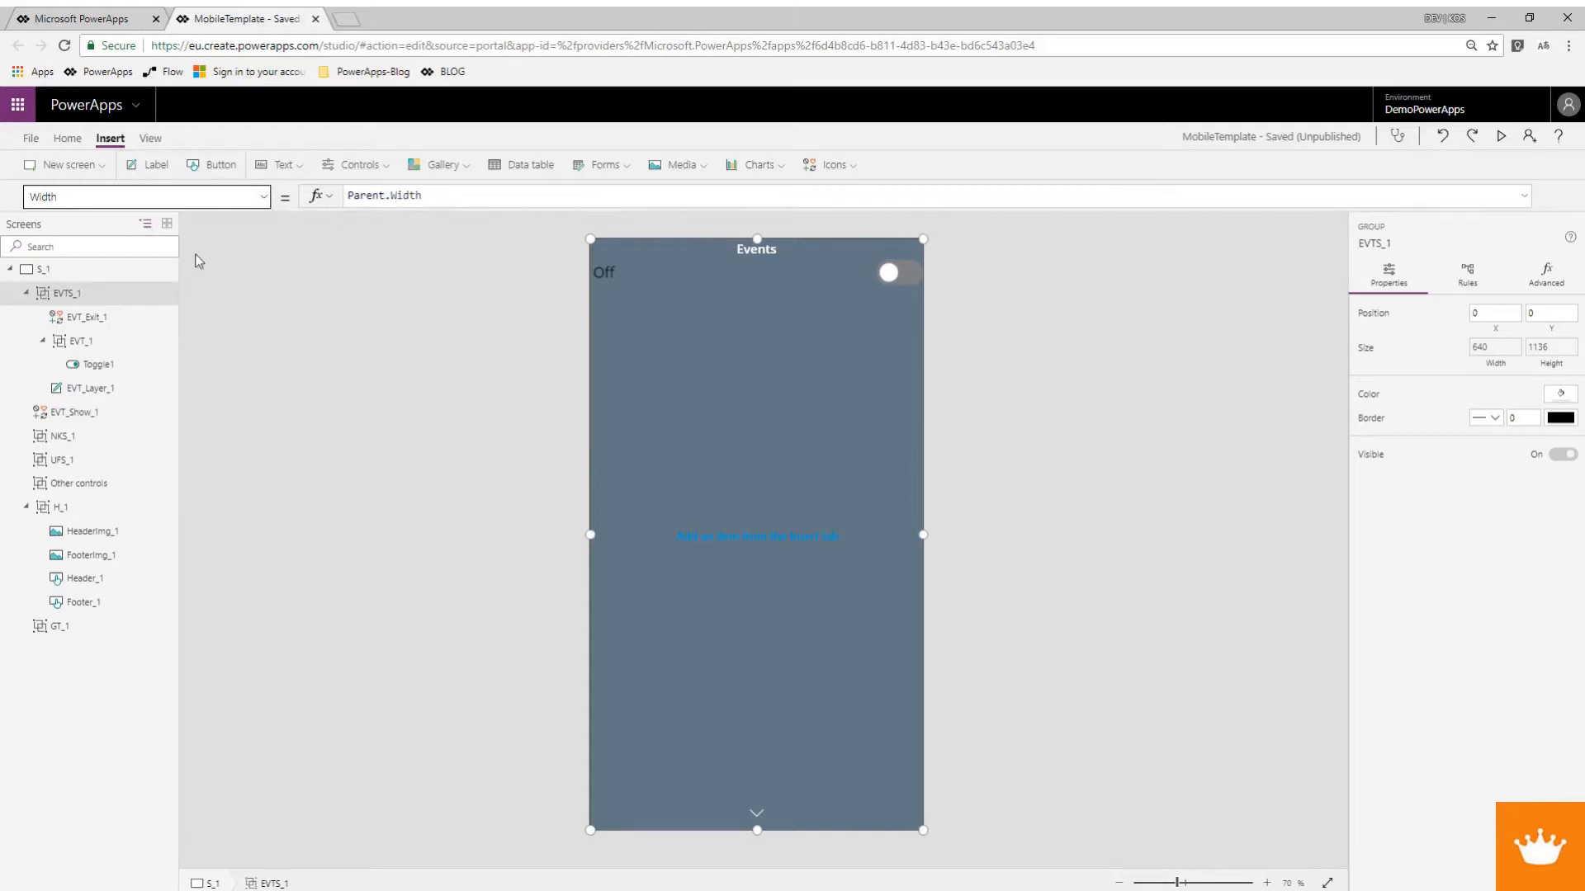
Format Toggle1's label text with font size 16 and white color.
{"action": "left_click", "coordinate": [96, 364]}
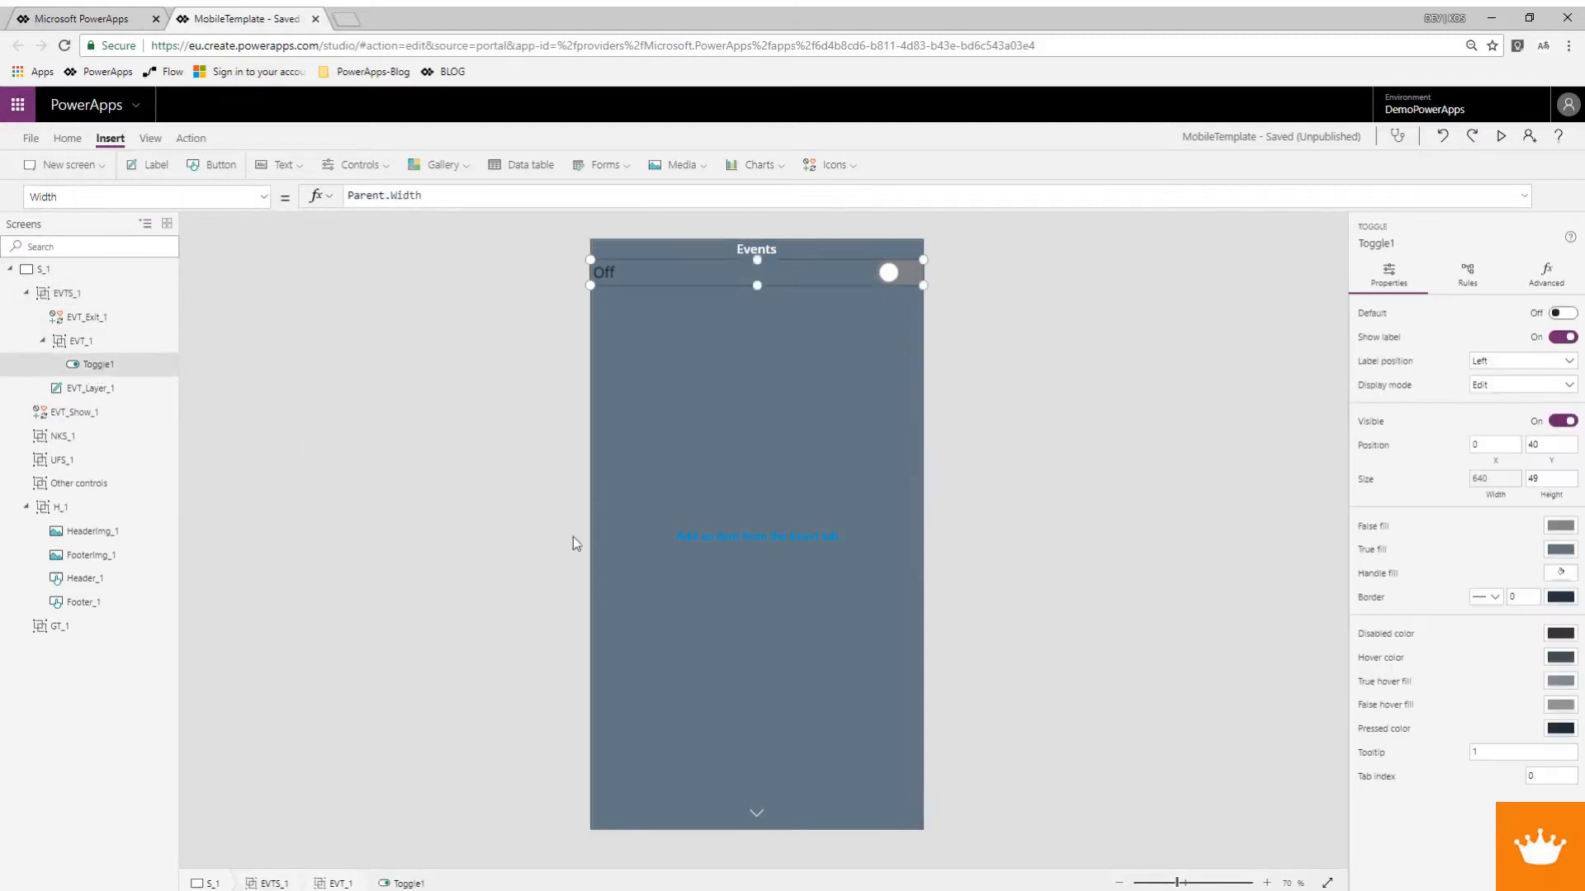
{"action": "left_click", "coordinate": [59, 140]}
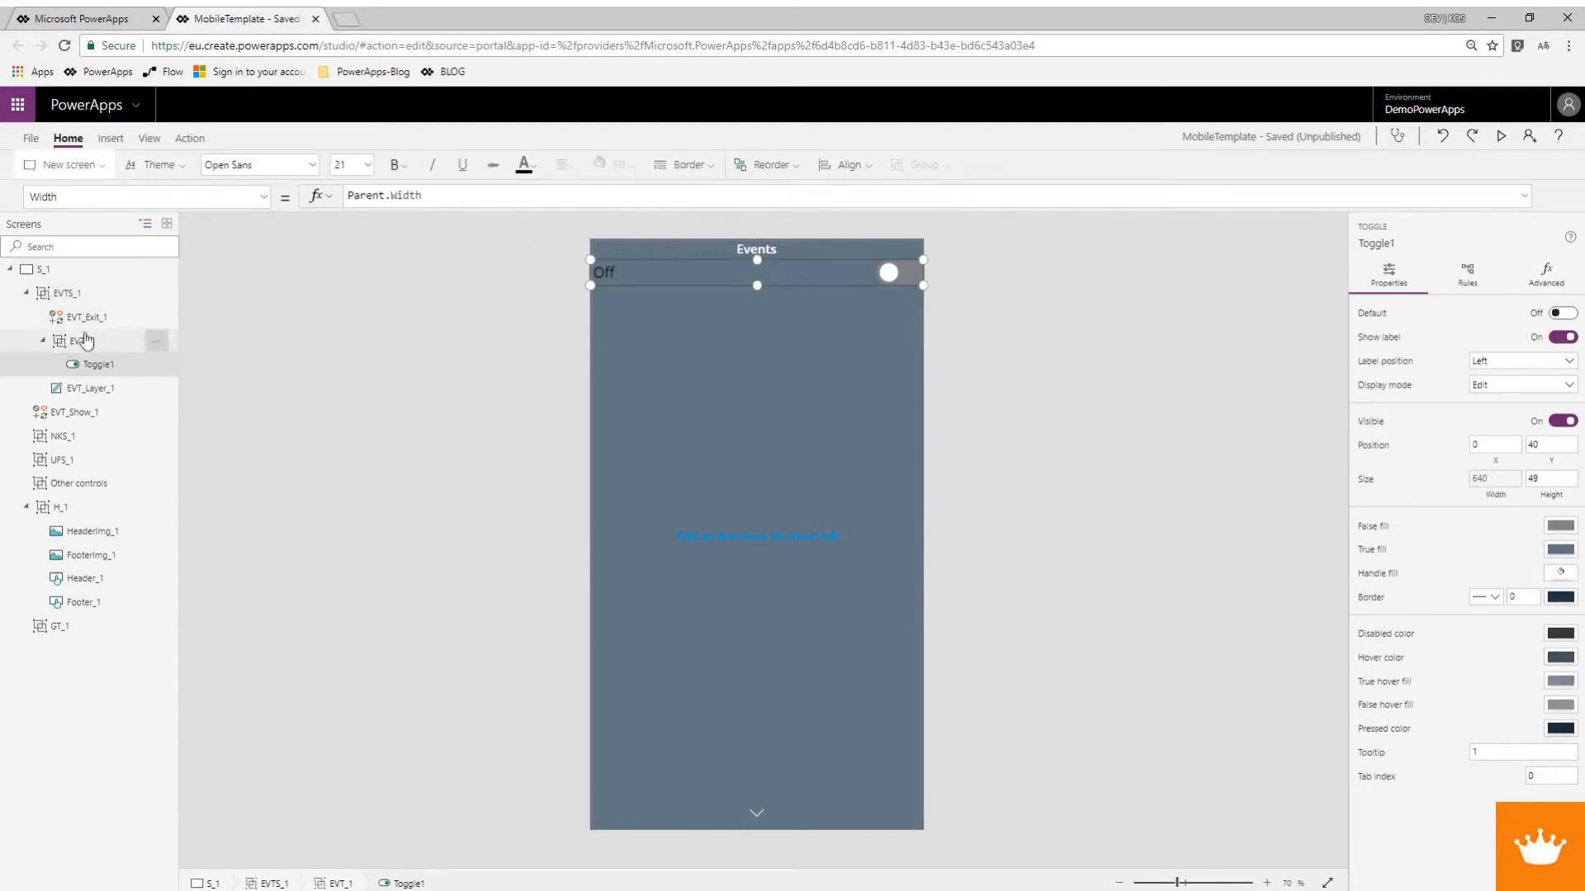
{"action": "left_click", "coordinate": [368, 165]}
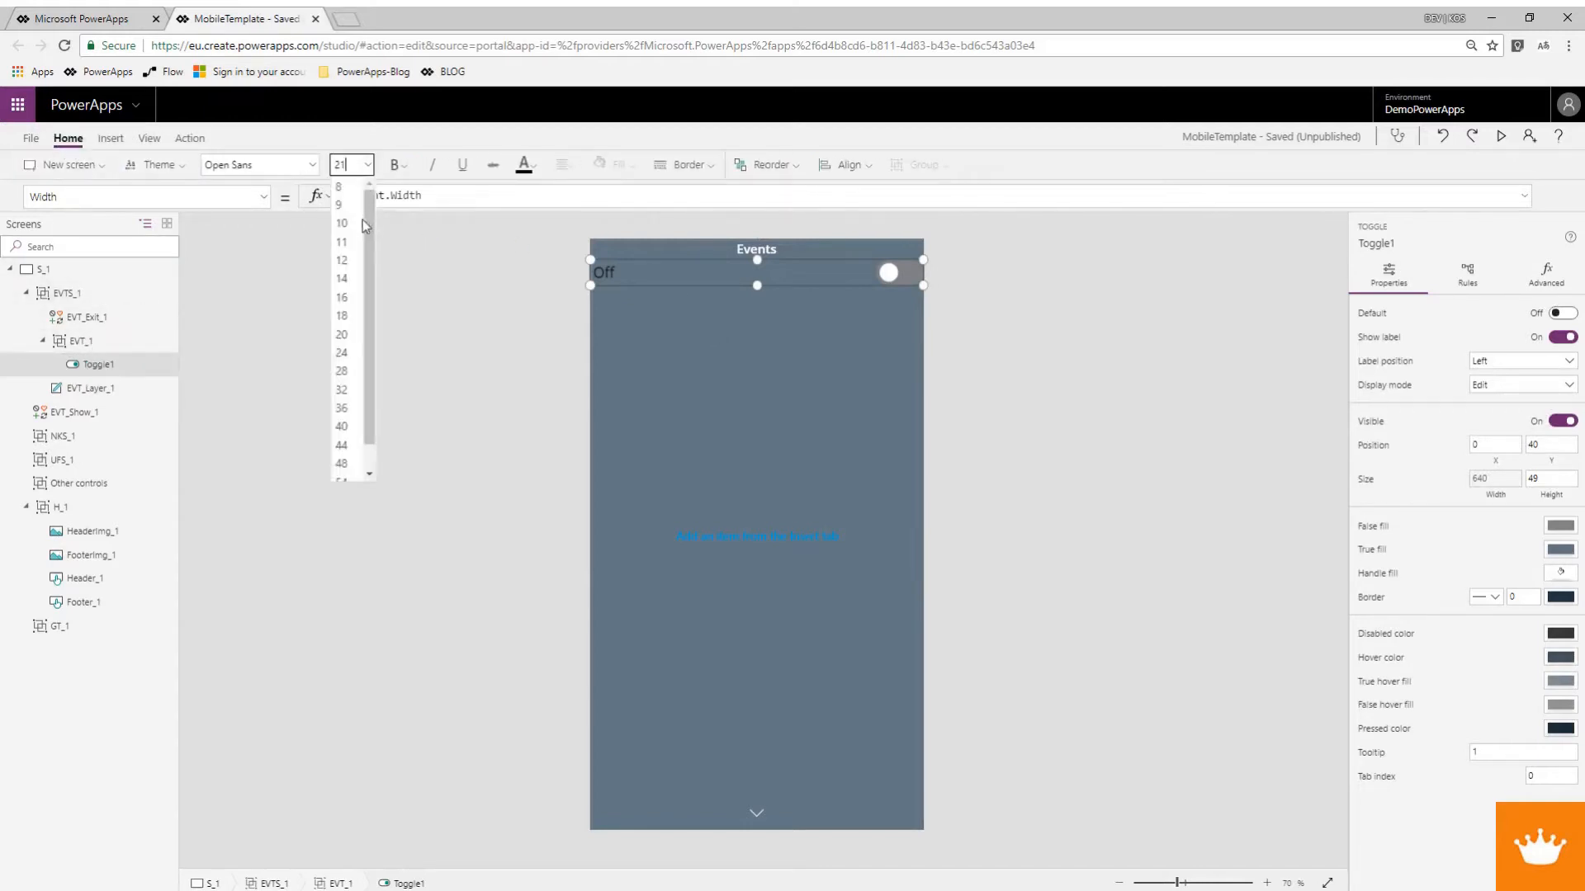
{"action": "left_click", "coordinate": [345, 296]}
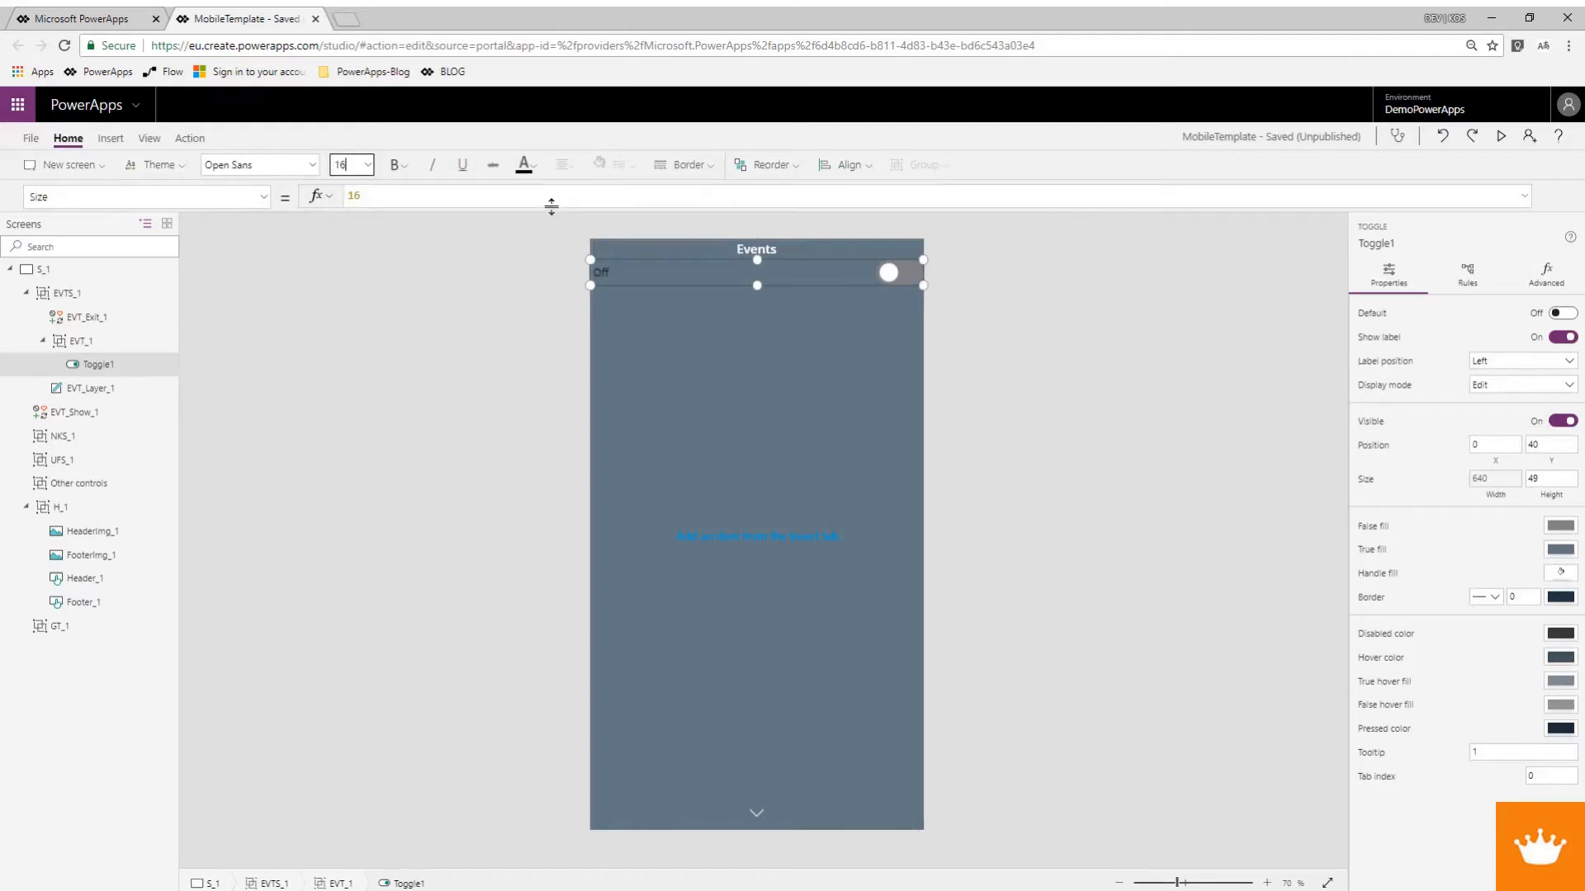
{"action": "left_click", "coordinate": [535, 168]}
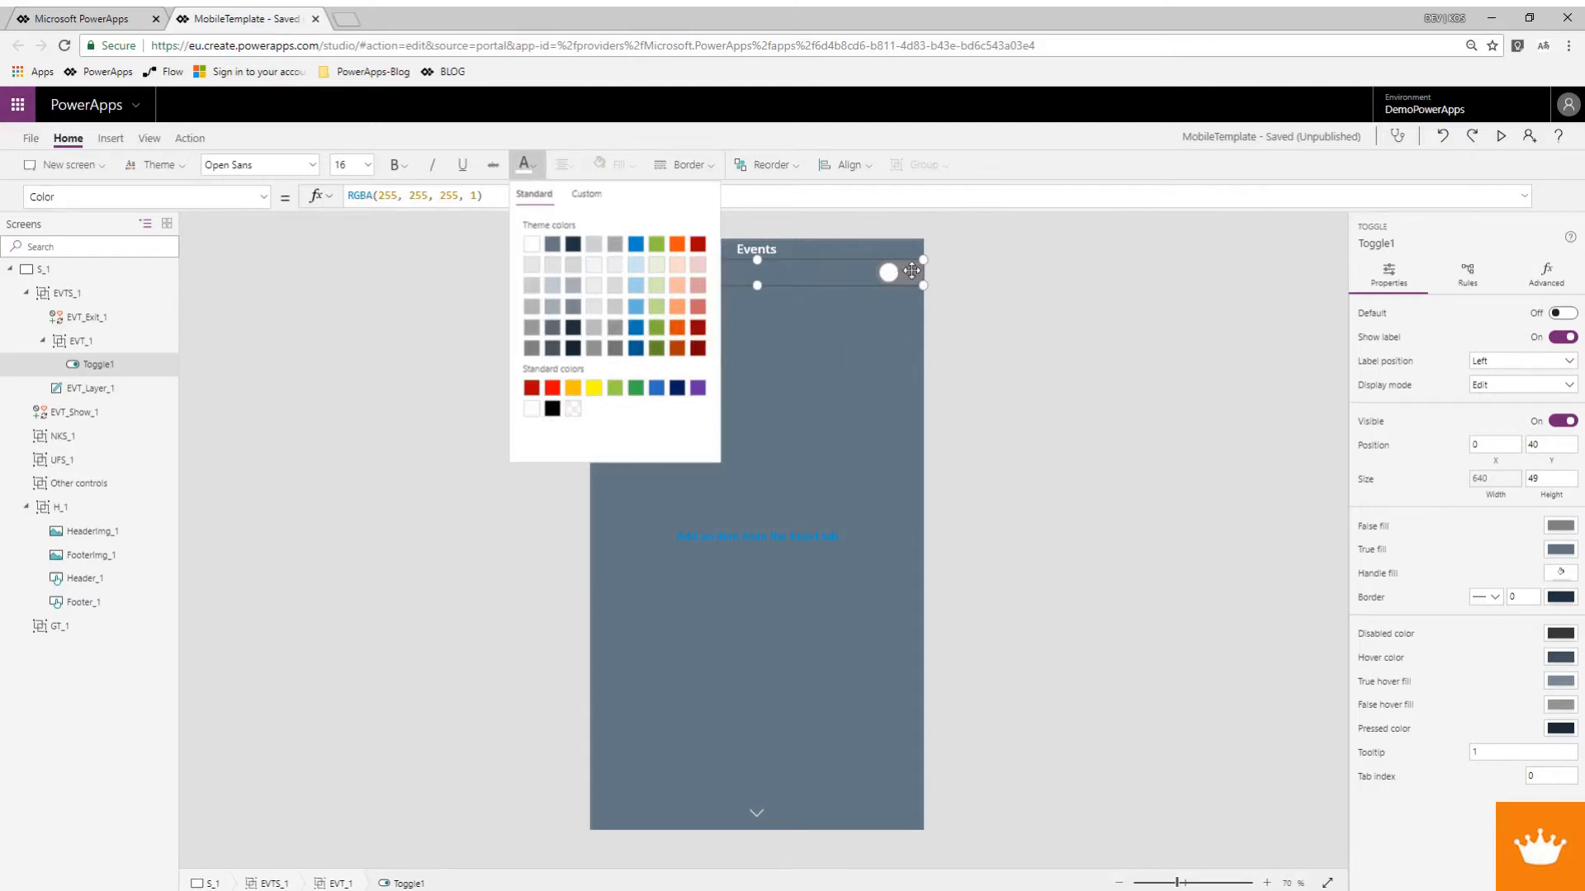
{"action": "left_click", "coordinate": [804, 340]}
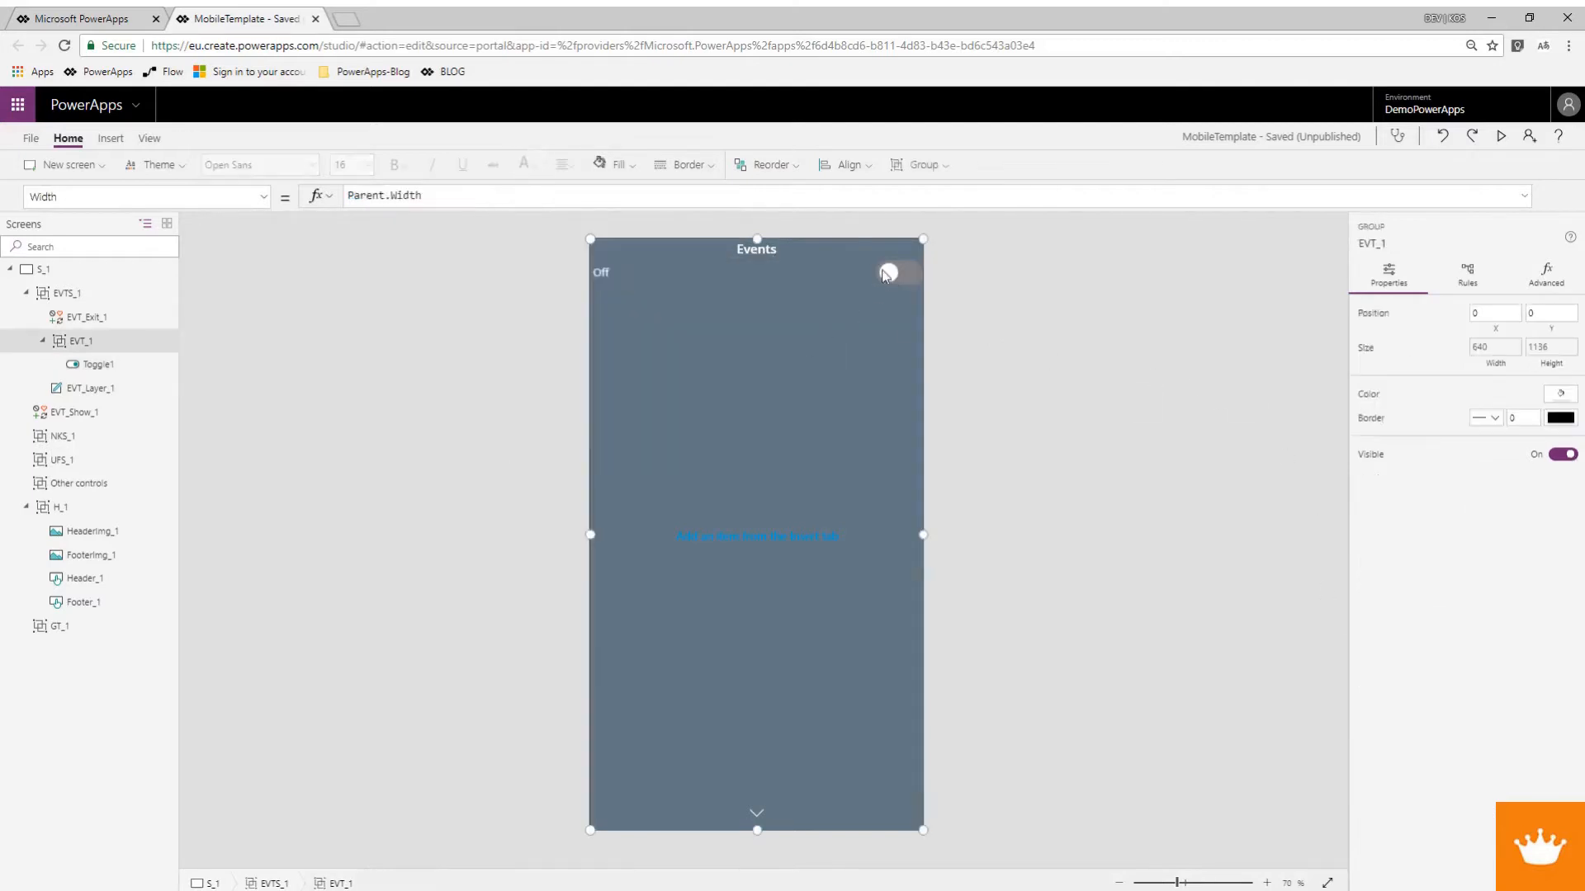
{"action": "left_click", "coordinate": [850, 269]}
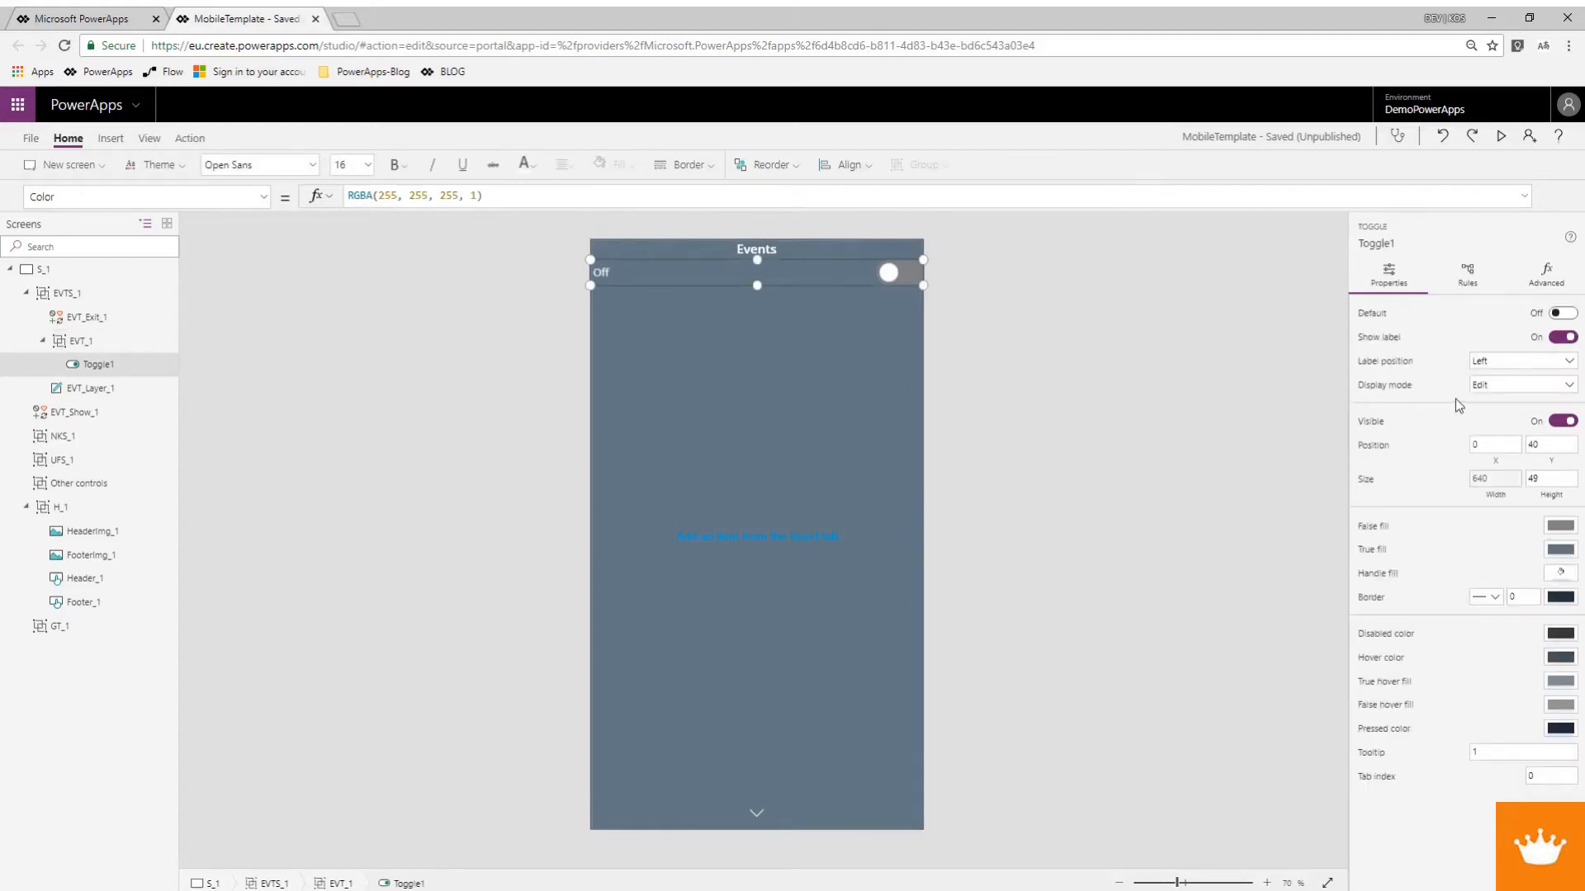
Set the toggle's height to 35.
{"action": "left_click", "coordinate": [263, 196]}
{"action": "scroll", "coordinate": [158, 472], "scroll_direction": "down", "scroll_amount": 5}
{"action": "scroll", "coordinate": [159, 472], "scroll_direction": "down", "scroll_amount": 1}
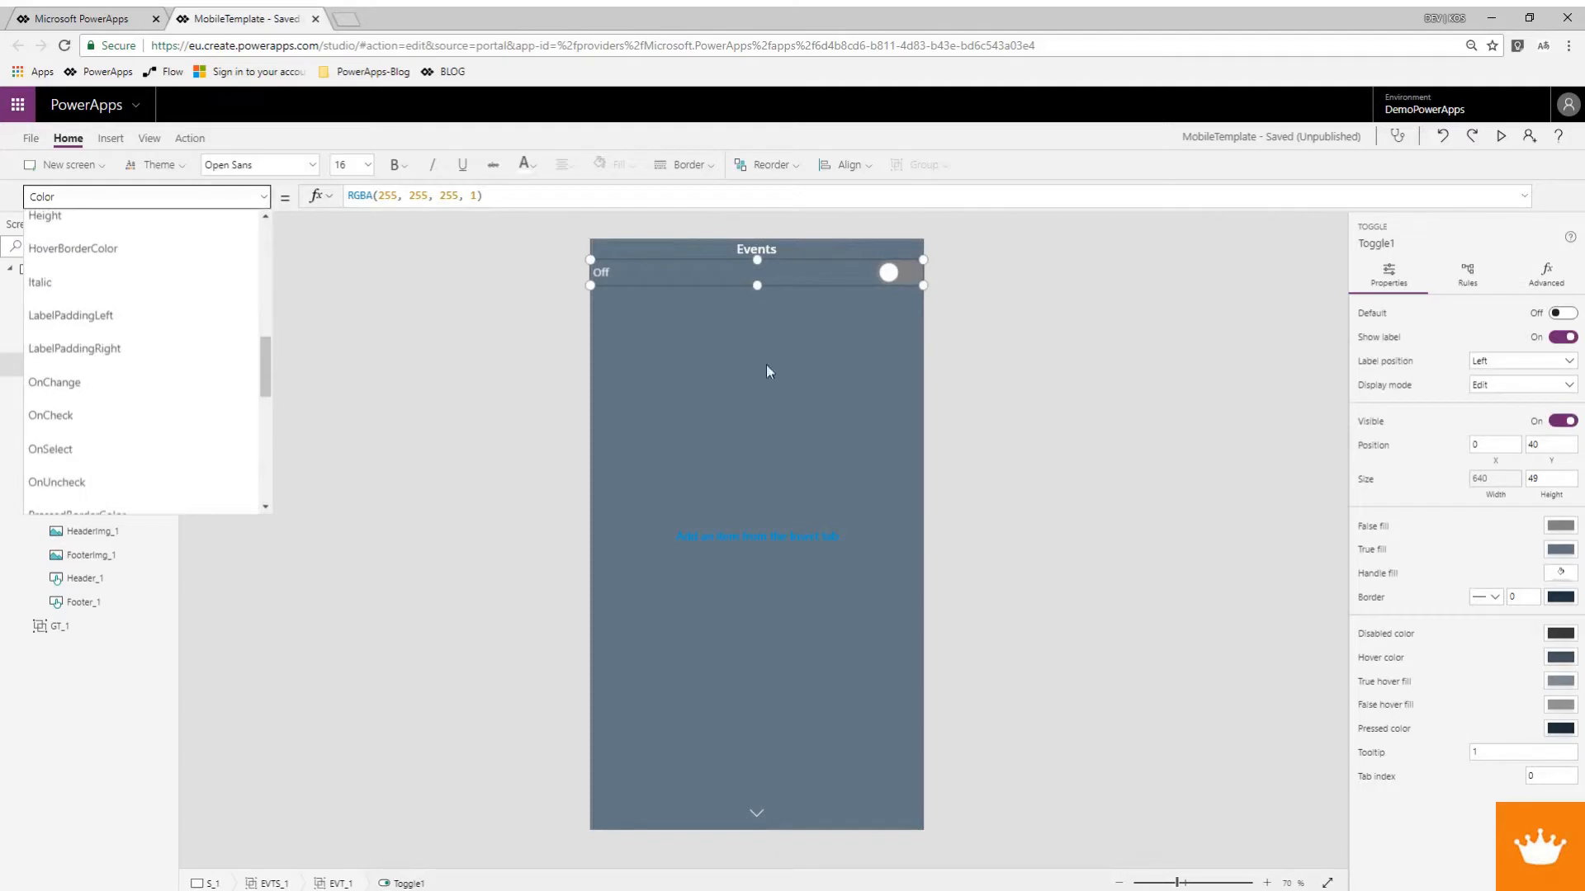
{"action": "left_click", "coordinate": [1549, 446]}
{"action": "left_click", "coordinate": [1546, 480]}
{"action": "left_click_drag", "start_coordinate": [1546, 481], "coordinate": [1525, 478]}
{"action": "type", "text": "35"}
{"action": "key", "text": "Tab"}
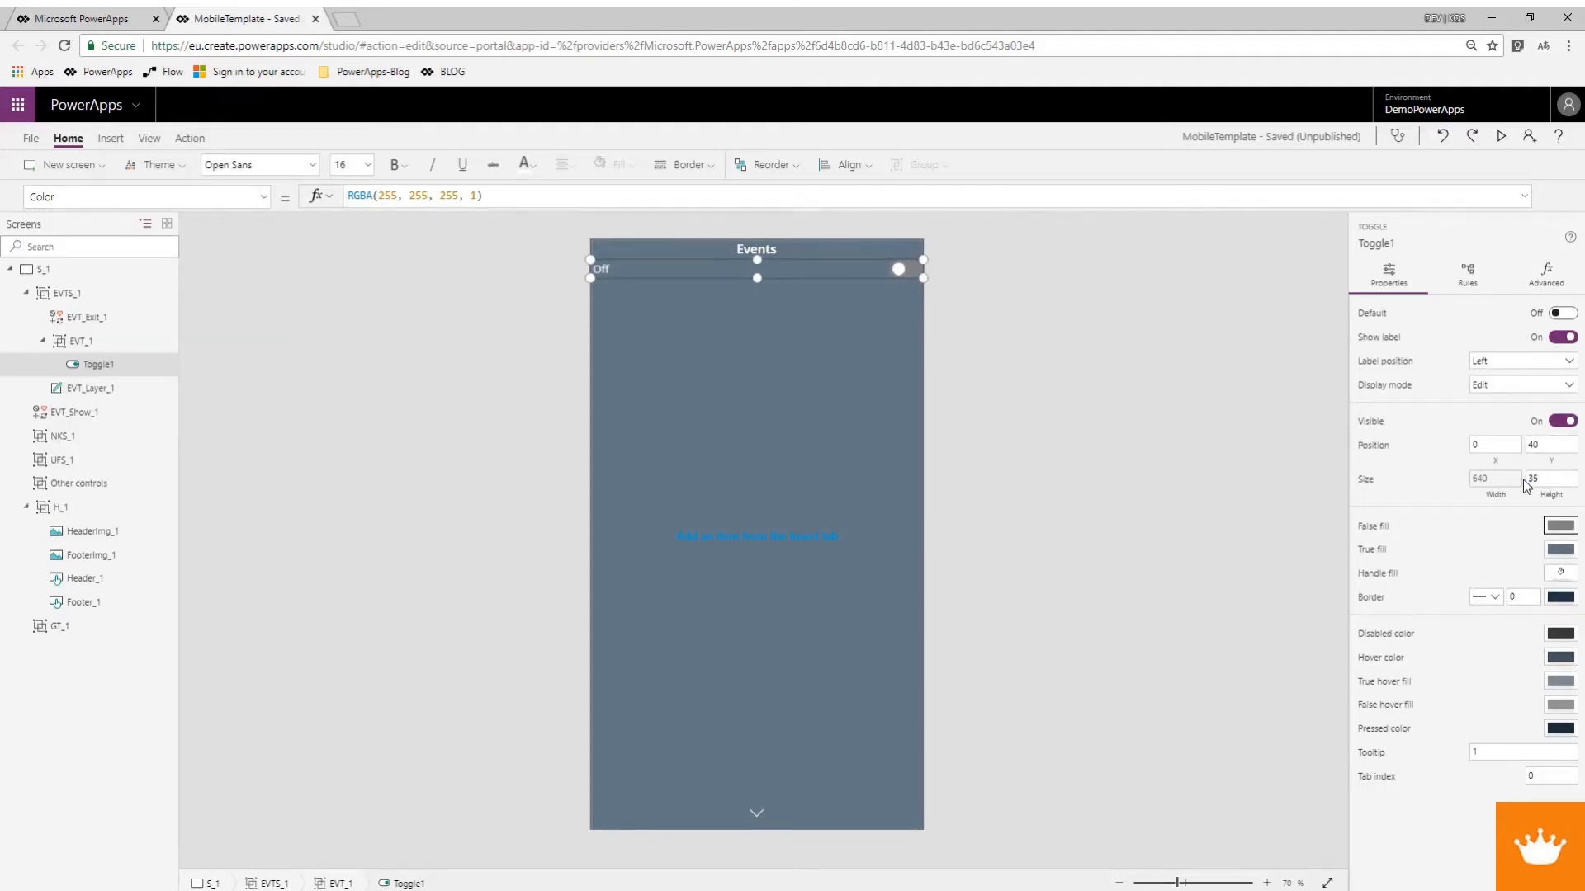
Set the toggle's Y property to Parent.Height - (Toggle1.Height * Value(Toggle1.Tooltip)).
{"action": "left_click", "coordinate": [263, 196]}
{"action": "scroll", "coordinate": [211, 446], "scroll_direction": "down", "scroll_amount": 5}
{"action": "scroll", "coordinate": [130, 329], "scroll_direction": "down", "scroll_amount": 5}
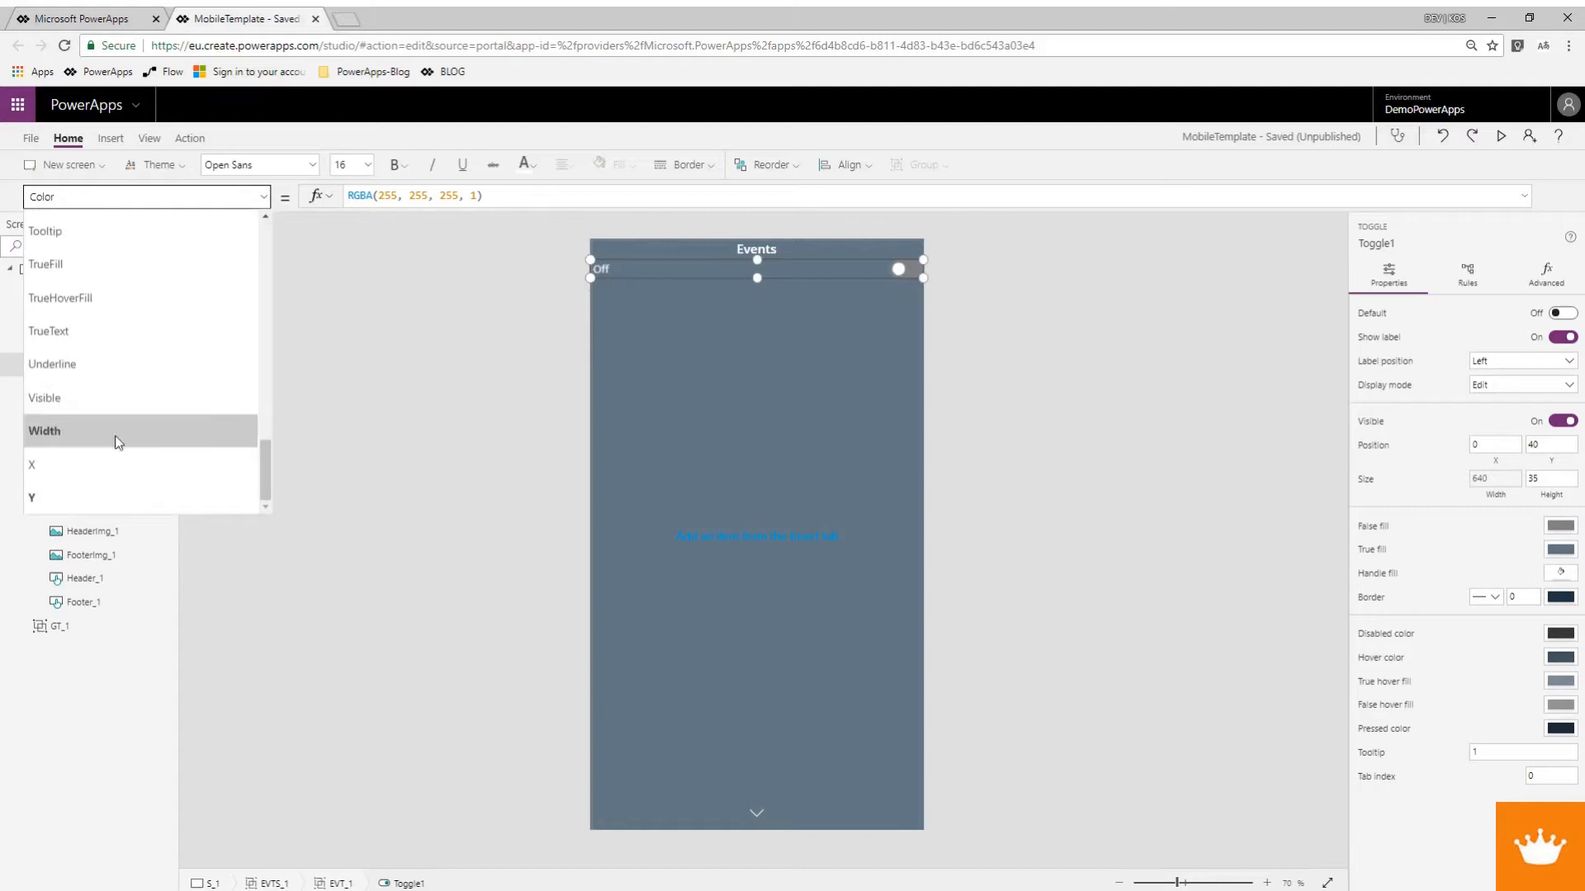
{"action": "left_click", "coordinate": [101, 497]}
{"action": "double_click", "coordinate": [349, 196]}
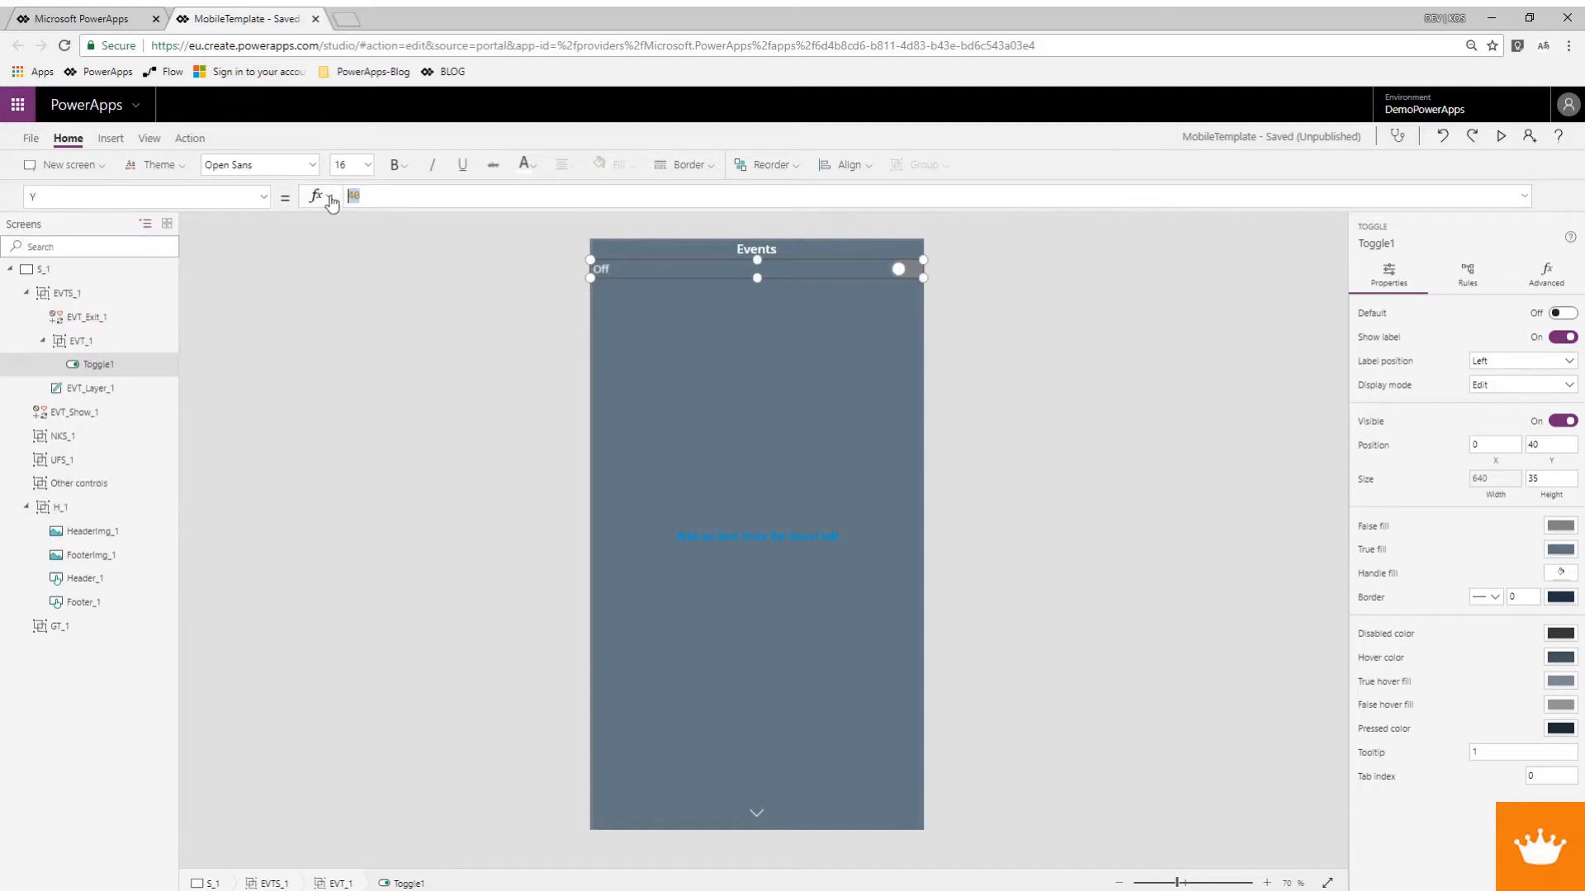
{"action": "type", "text": "Parent.Heig"}
{"action": "type", "text": "ht"}
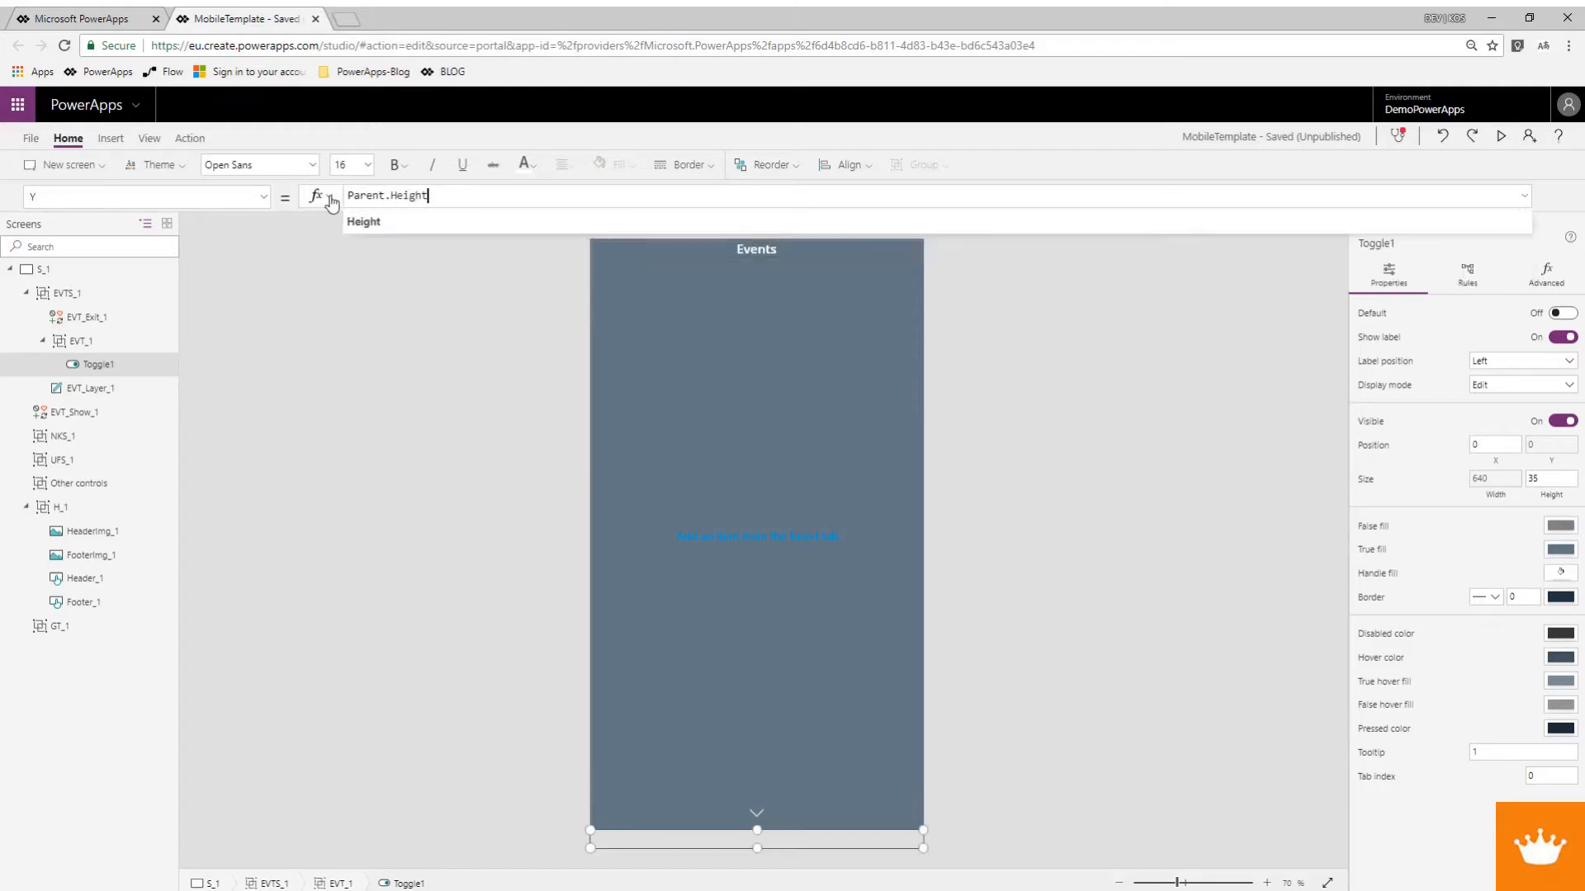
{"action": "type", "text": " - ()"}
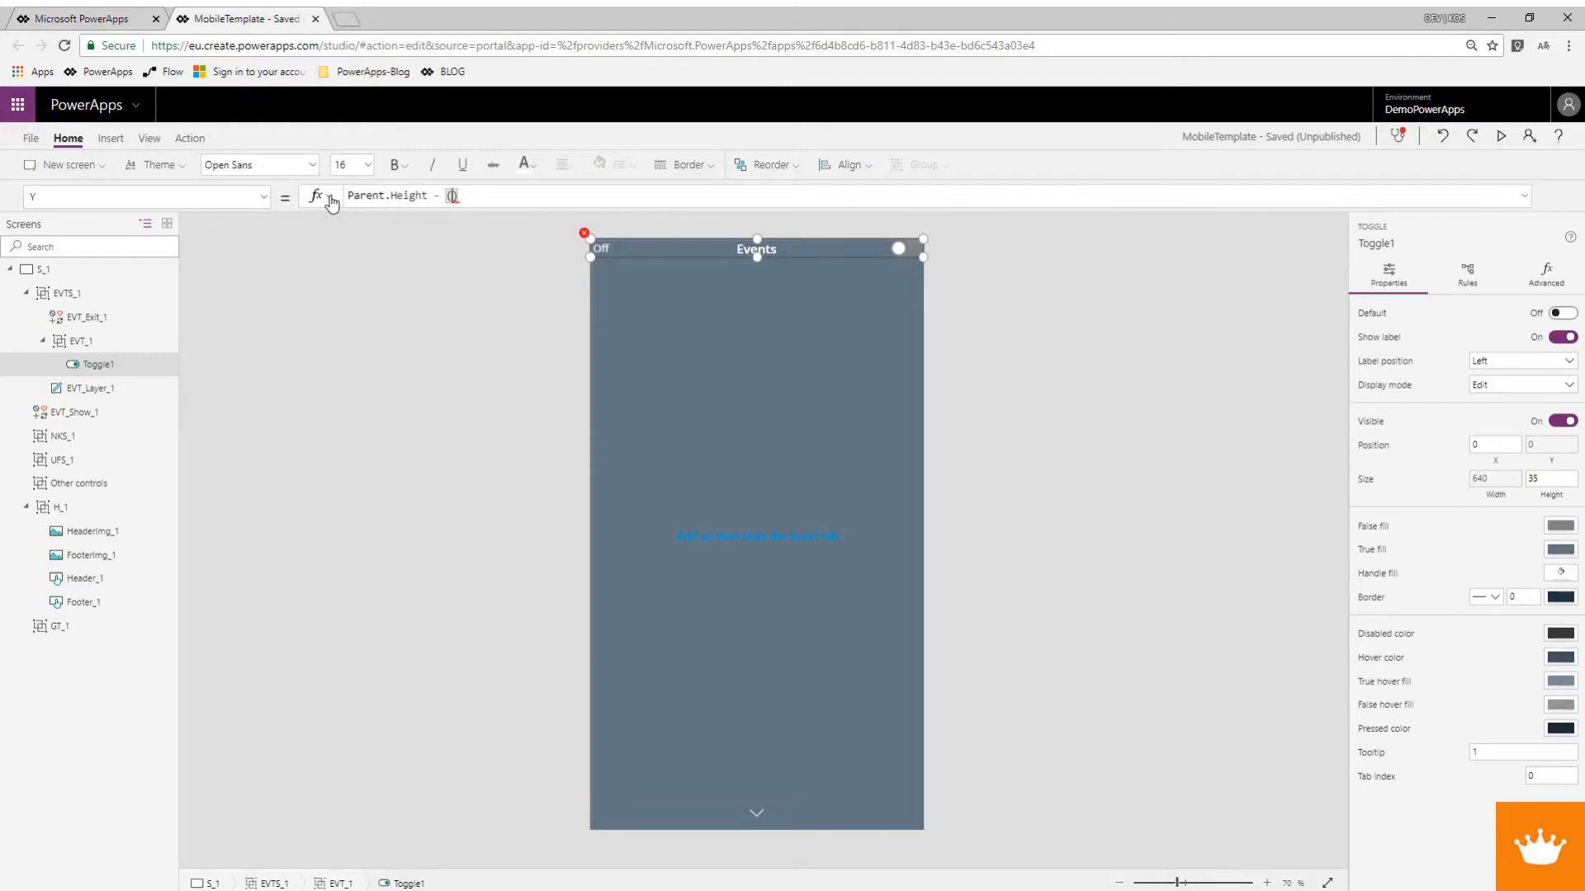
{"action": "type", "text": "Toggle"}
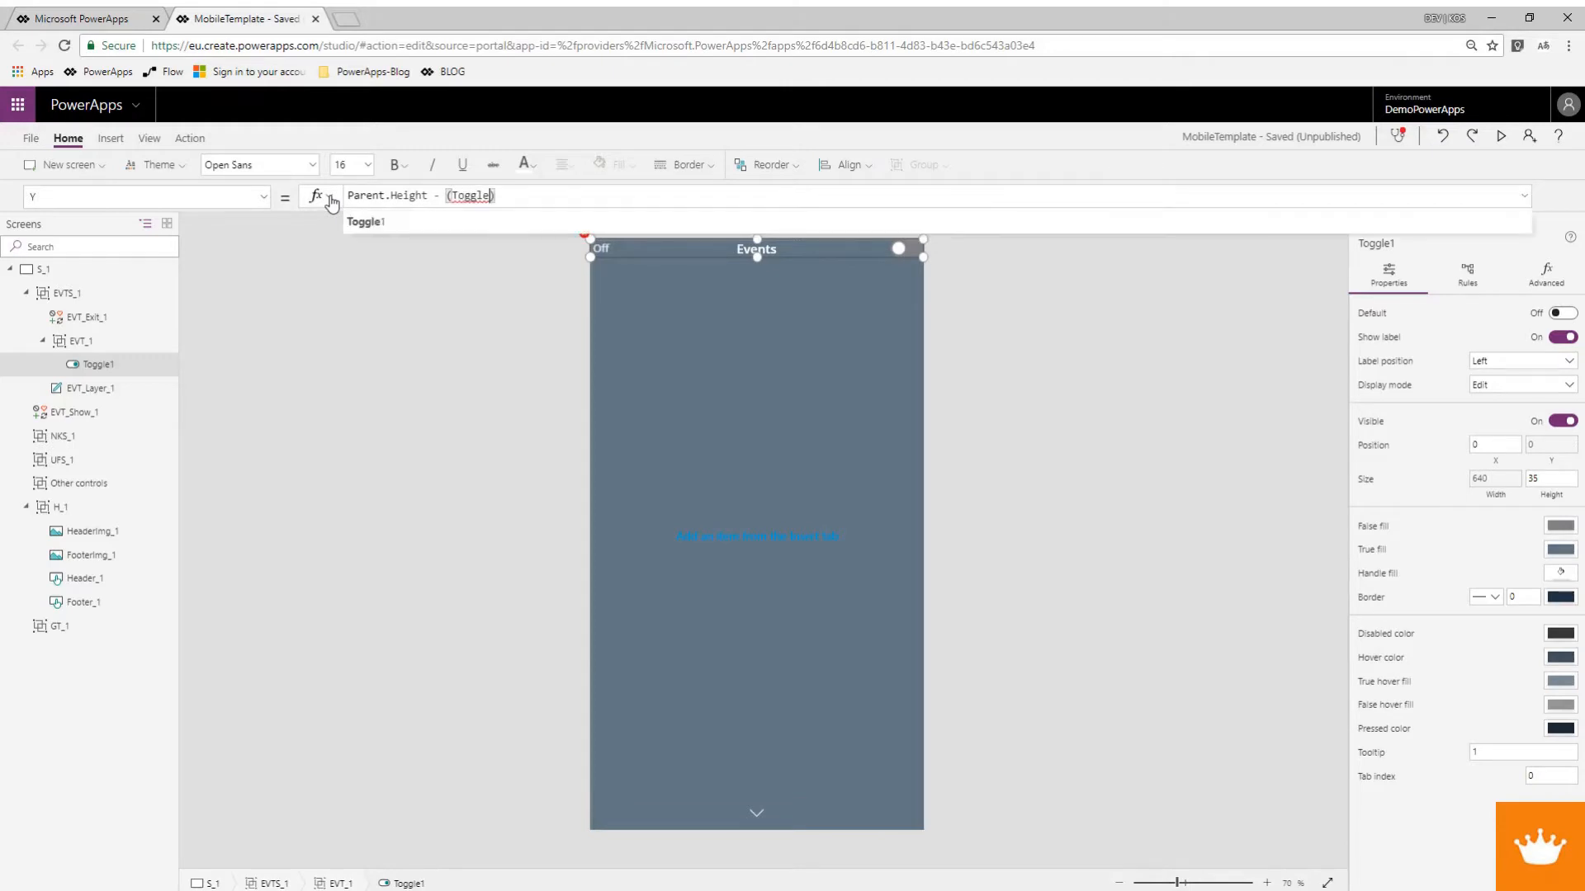
{"action": "type", "text": "1"}
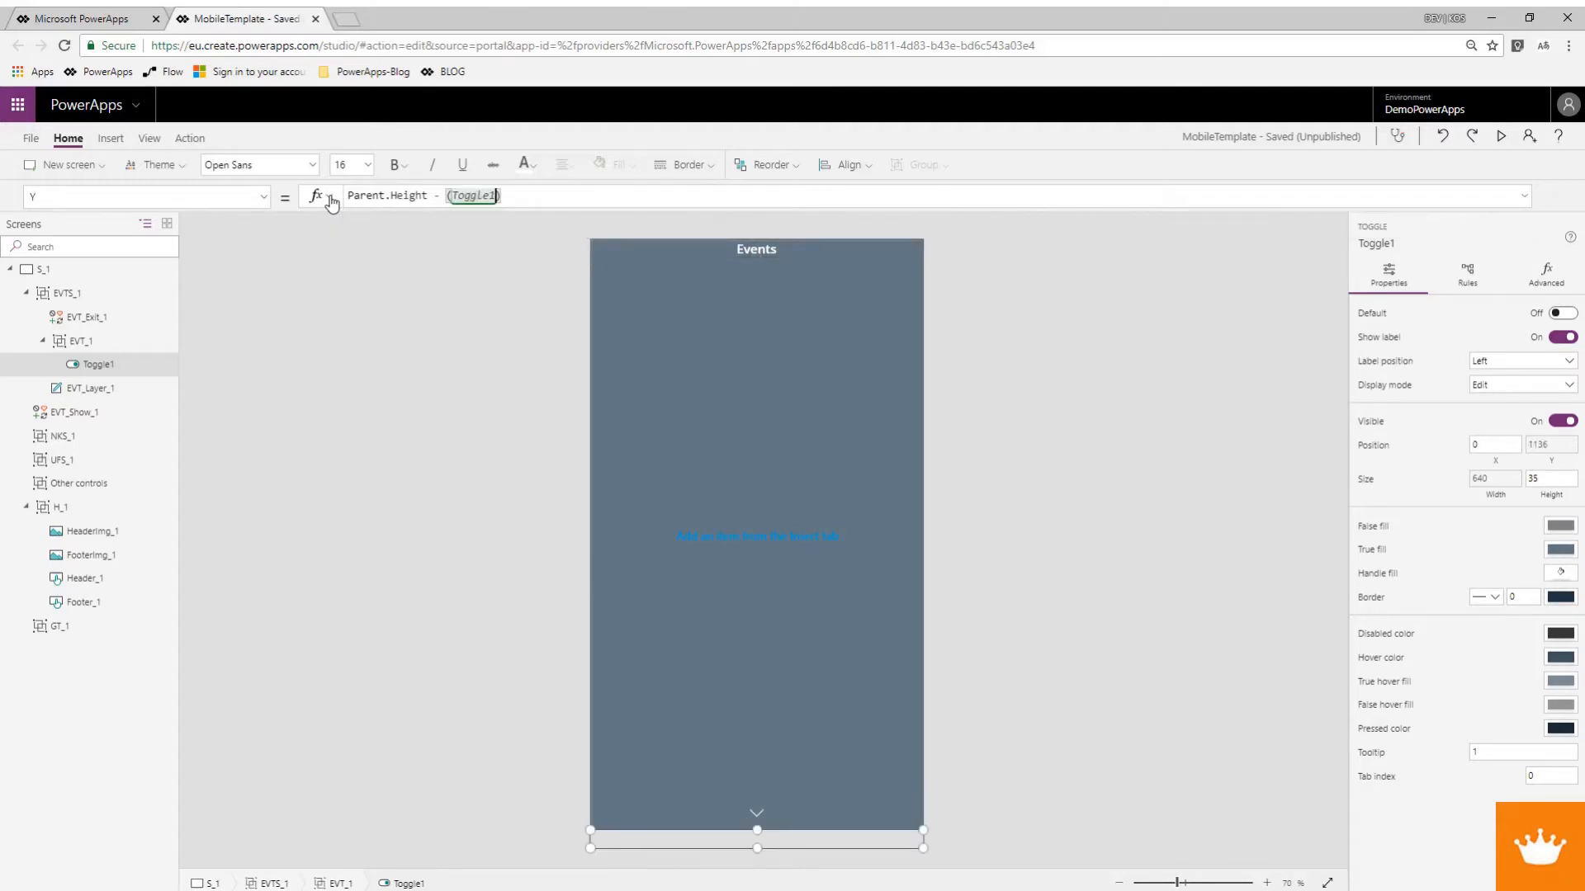
{"action": "type", "text": ".Hei"}
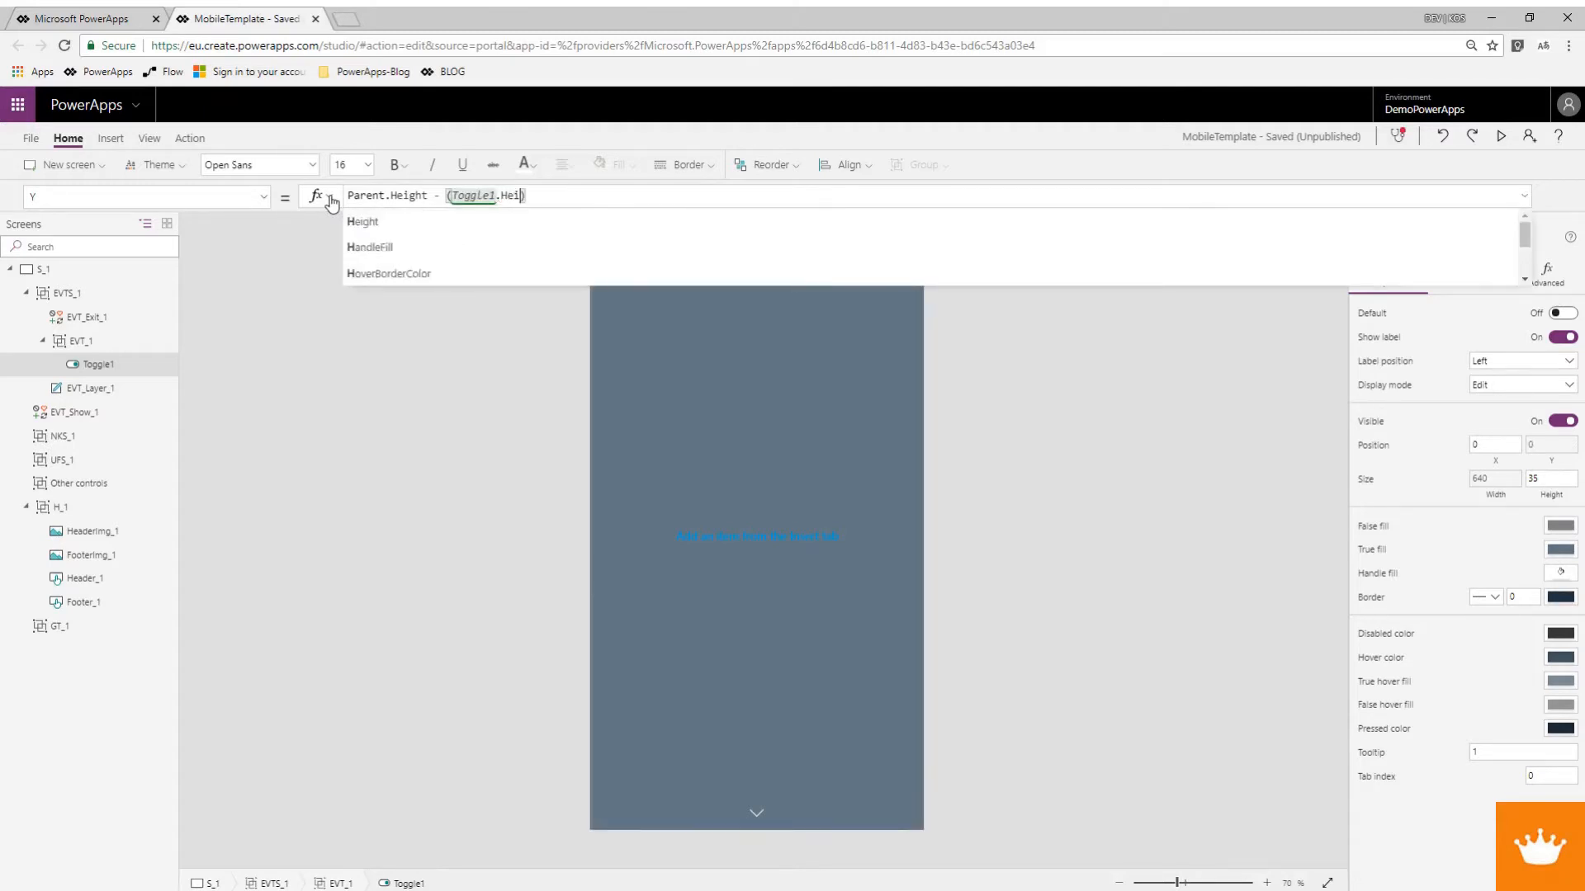
{"action": "type", "text": "ght "}
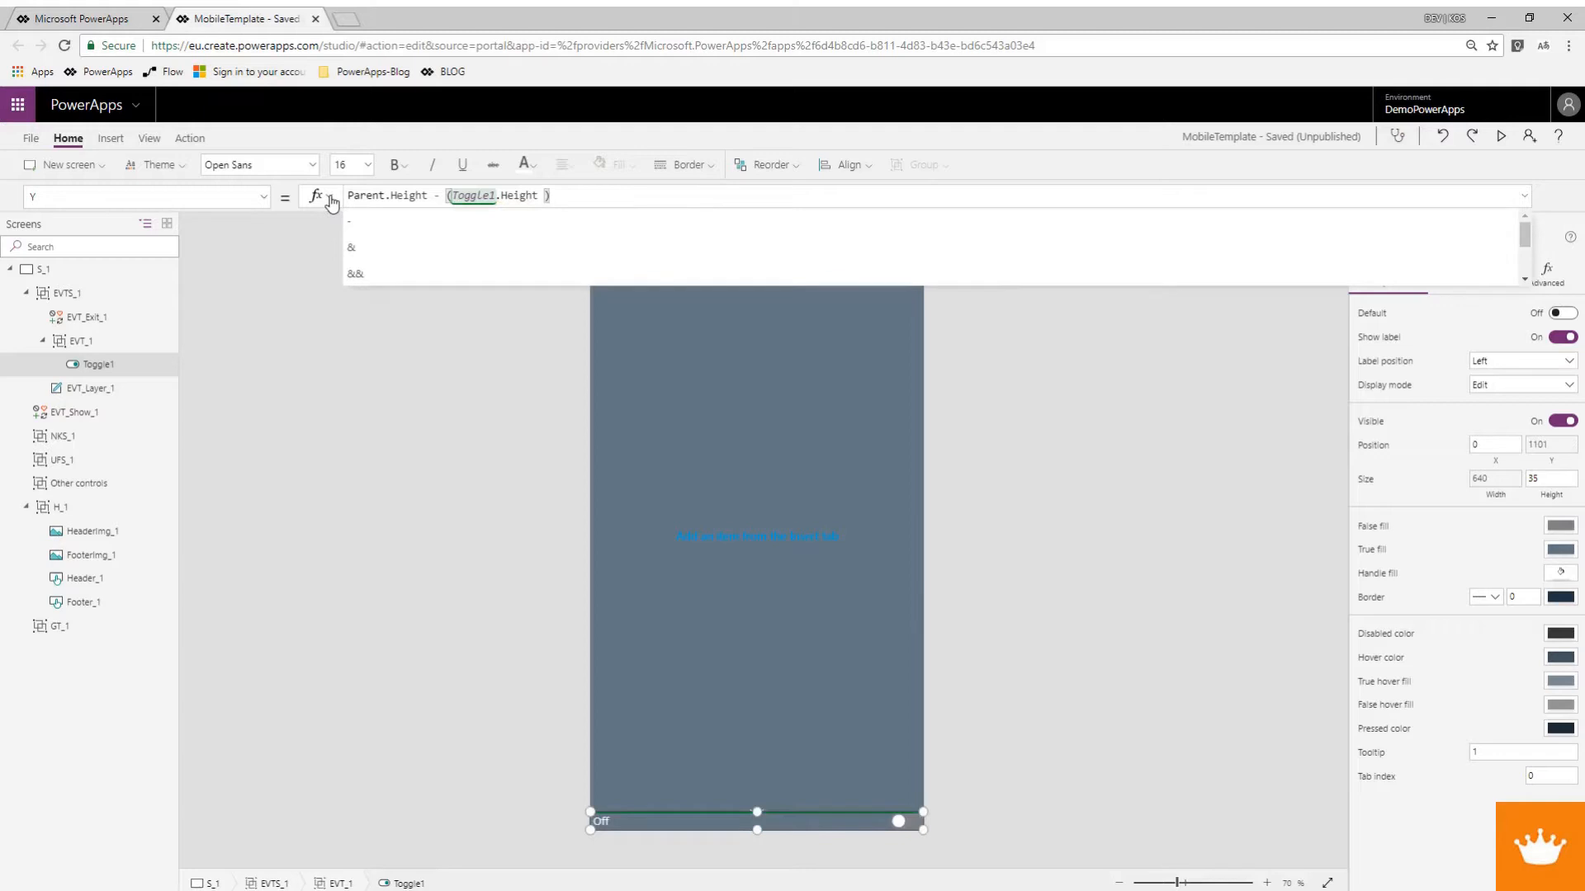
{"action": "type", "text": "* Value("}
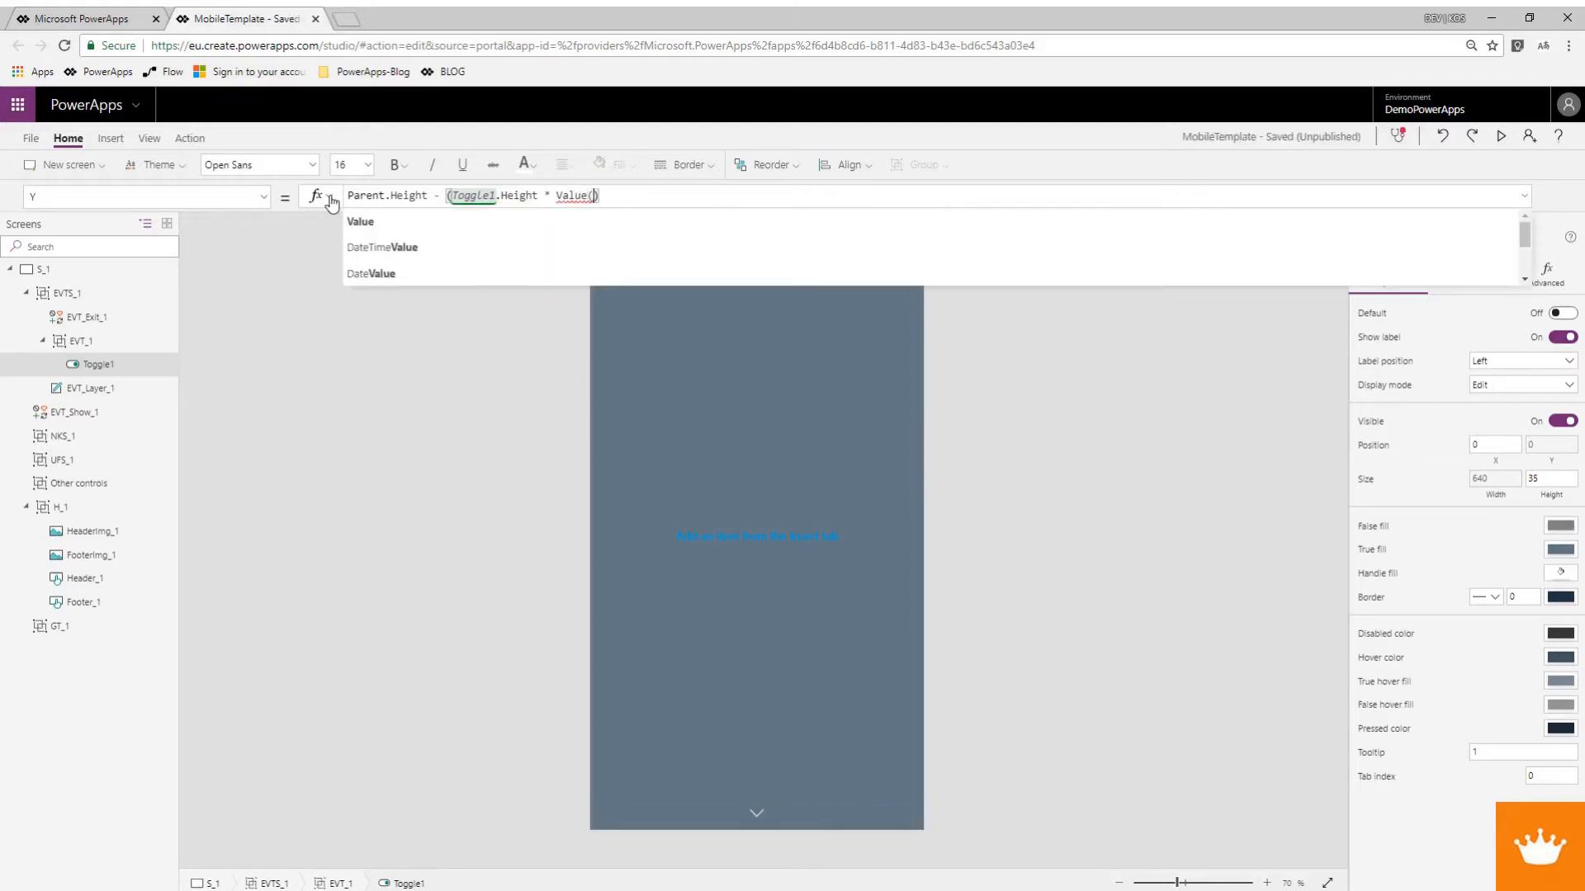
{"action": "type", "text": "Toggl"}
{"action": "type", "text": "e1"}
{"action": "type", "text": ".Toot"}
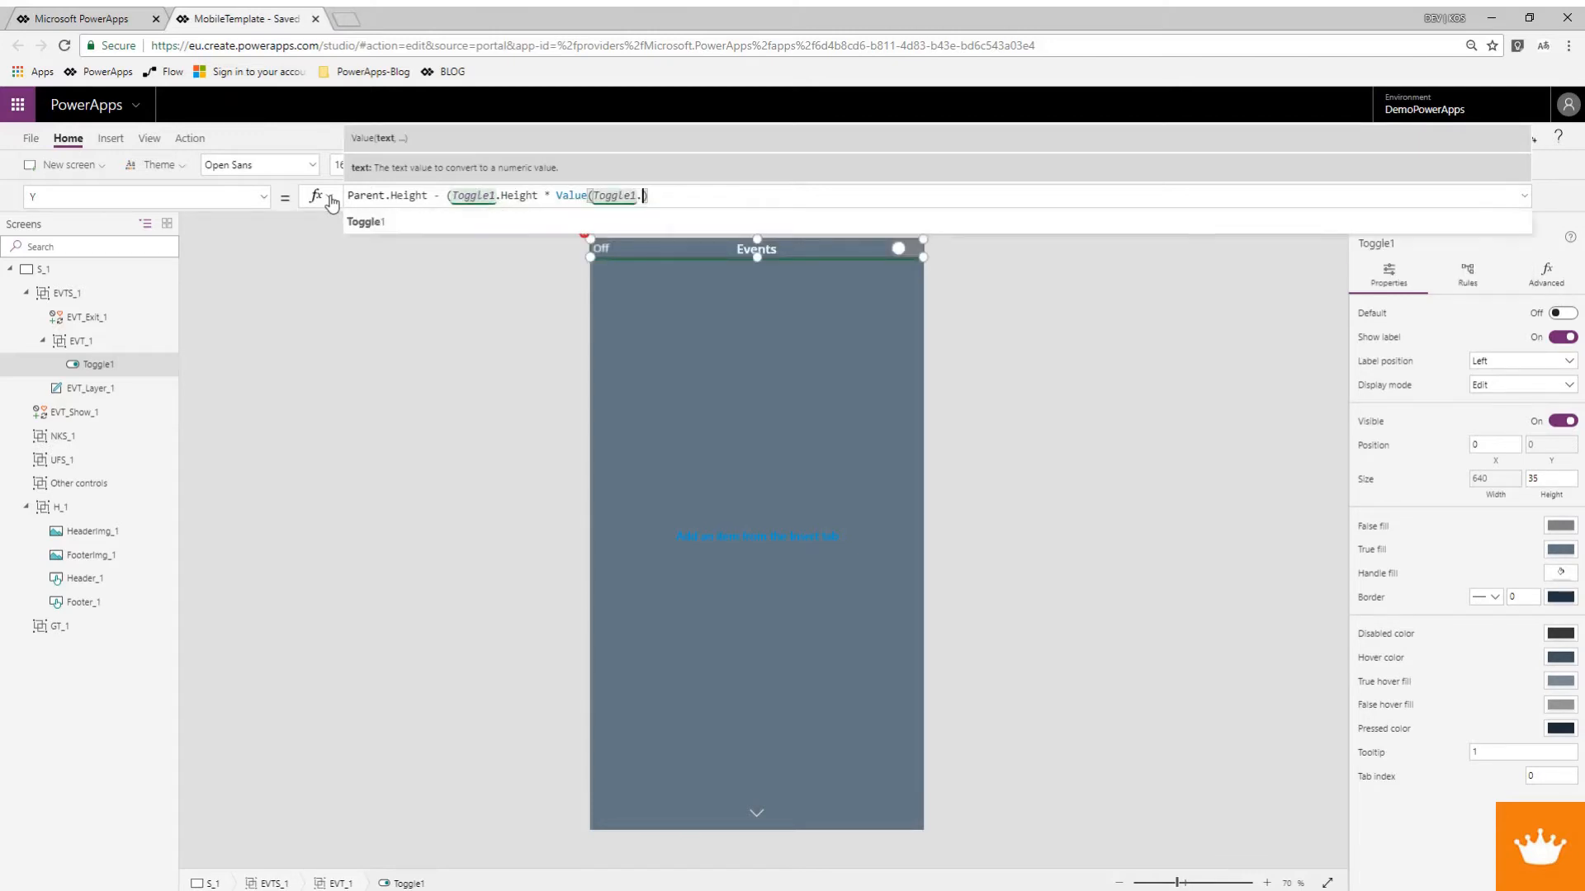
{"action": "type", "text": "tip)"}
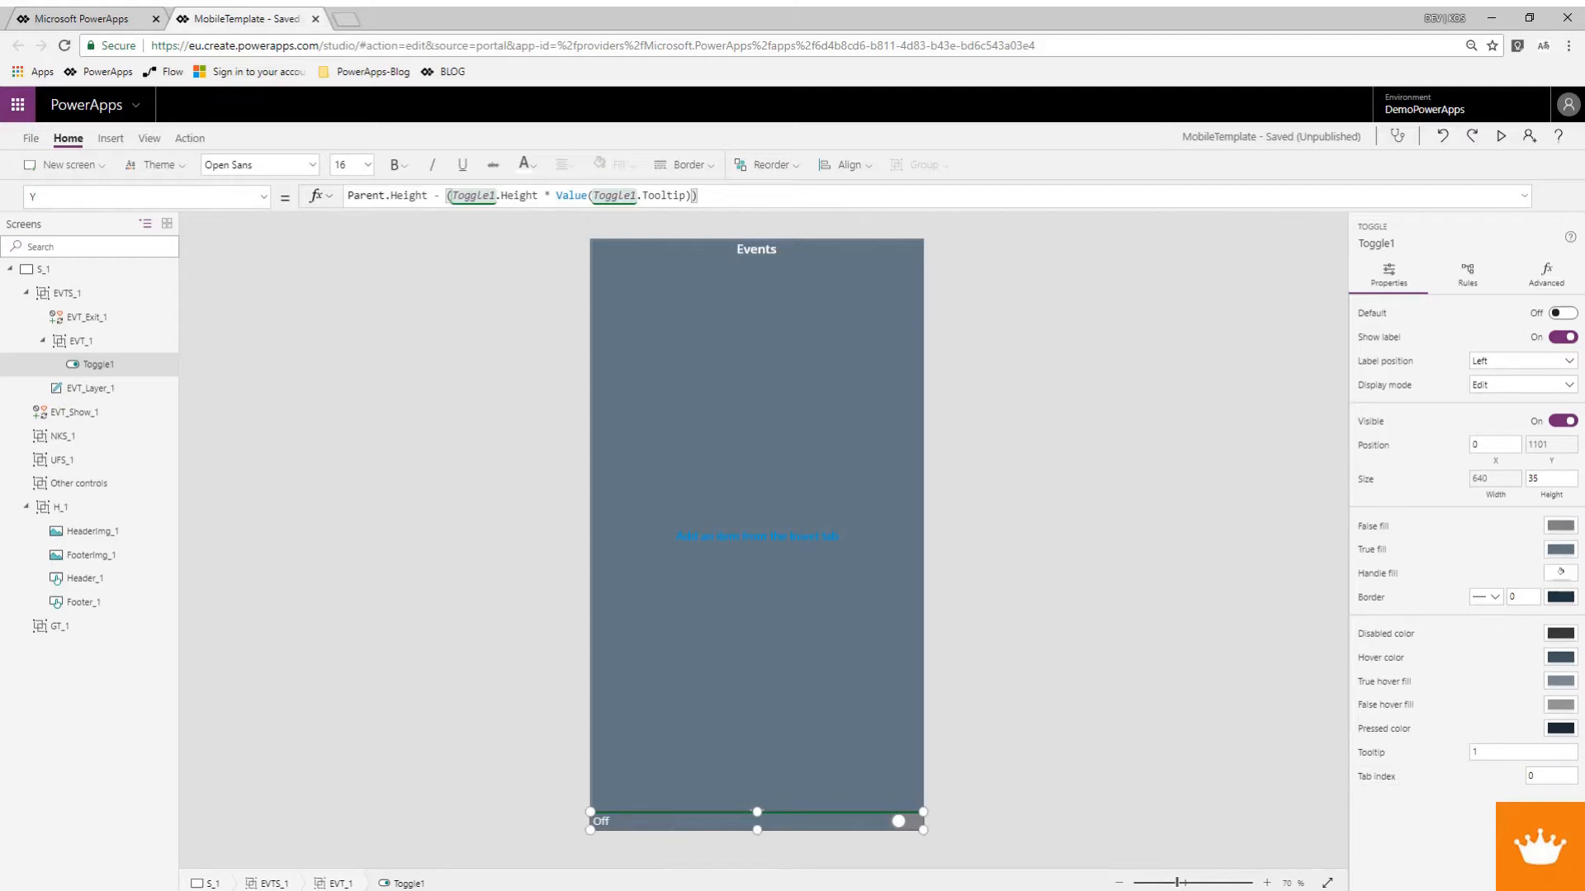
Expand Toggle1's advanced data properties and examine its FalseText and TrueText values.
{"action": "left_click", "coordinate": [1546, 275]}
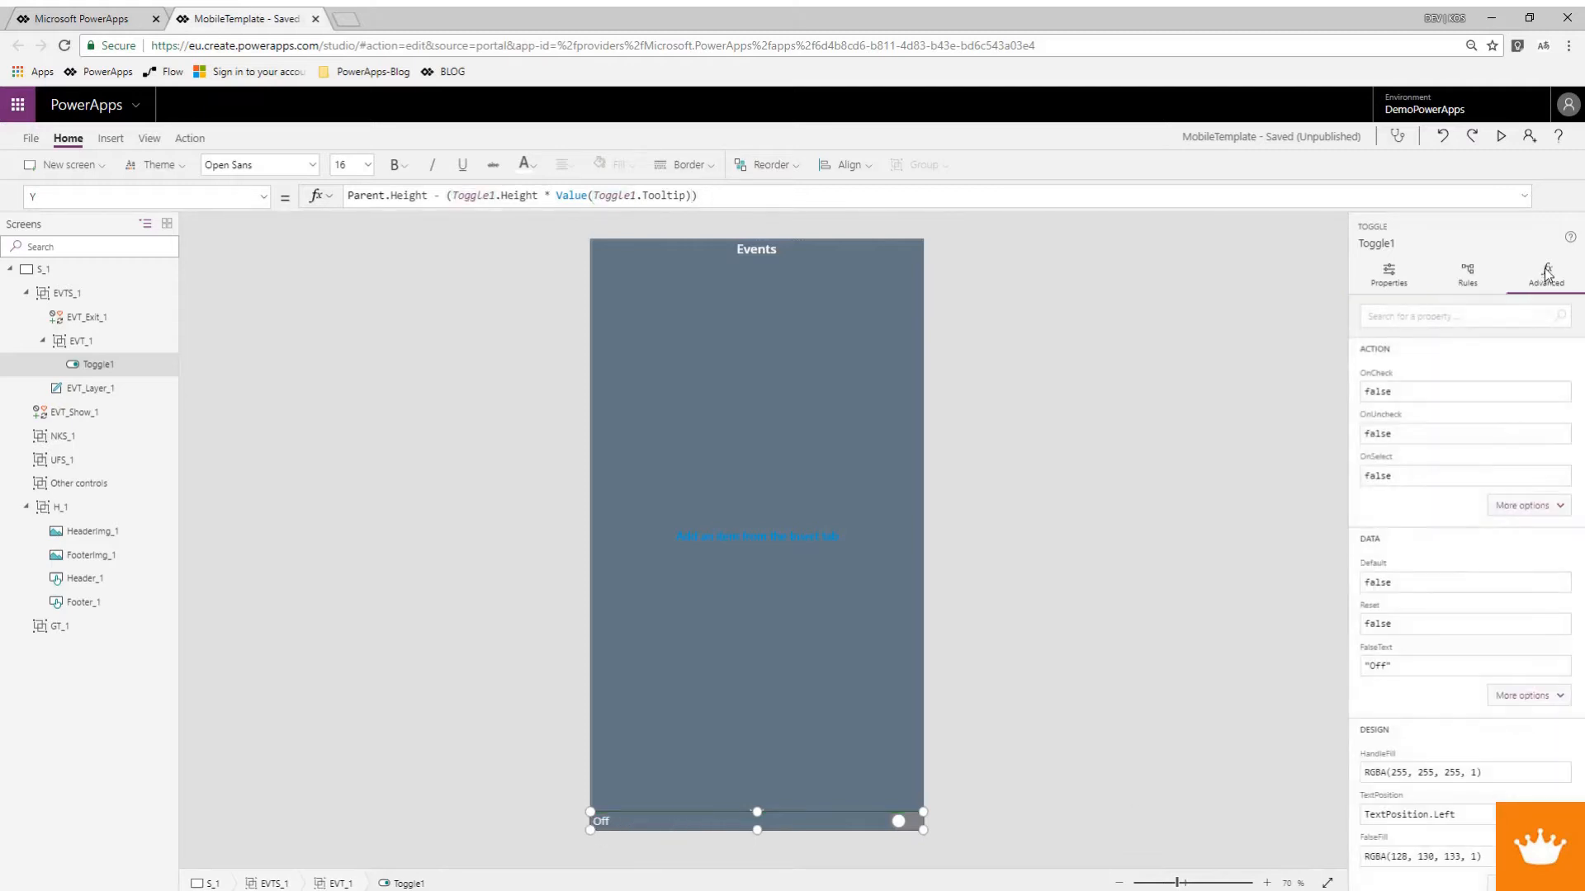
{"action": "left_click", "coordinate": [1524, 696]}
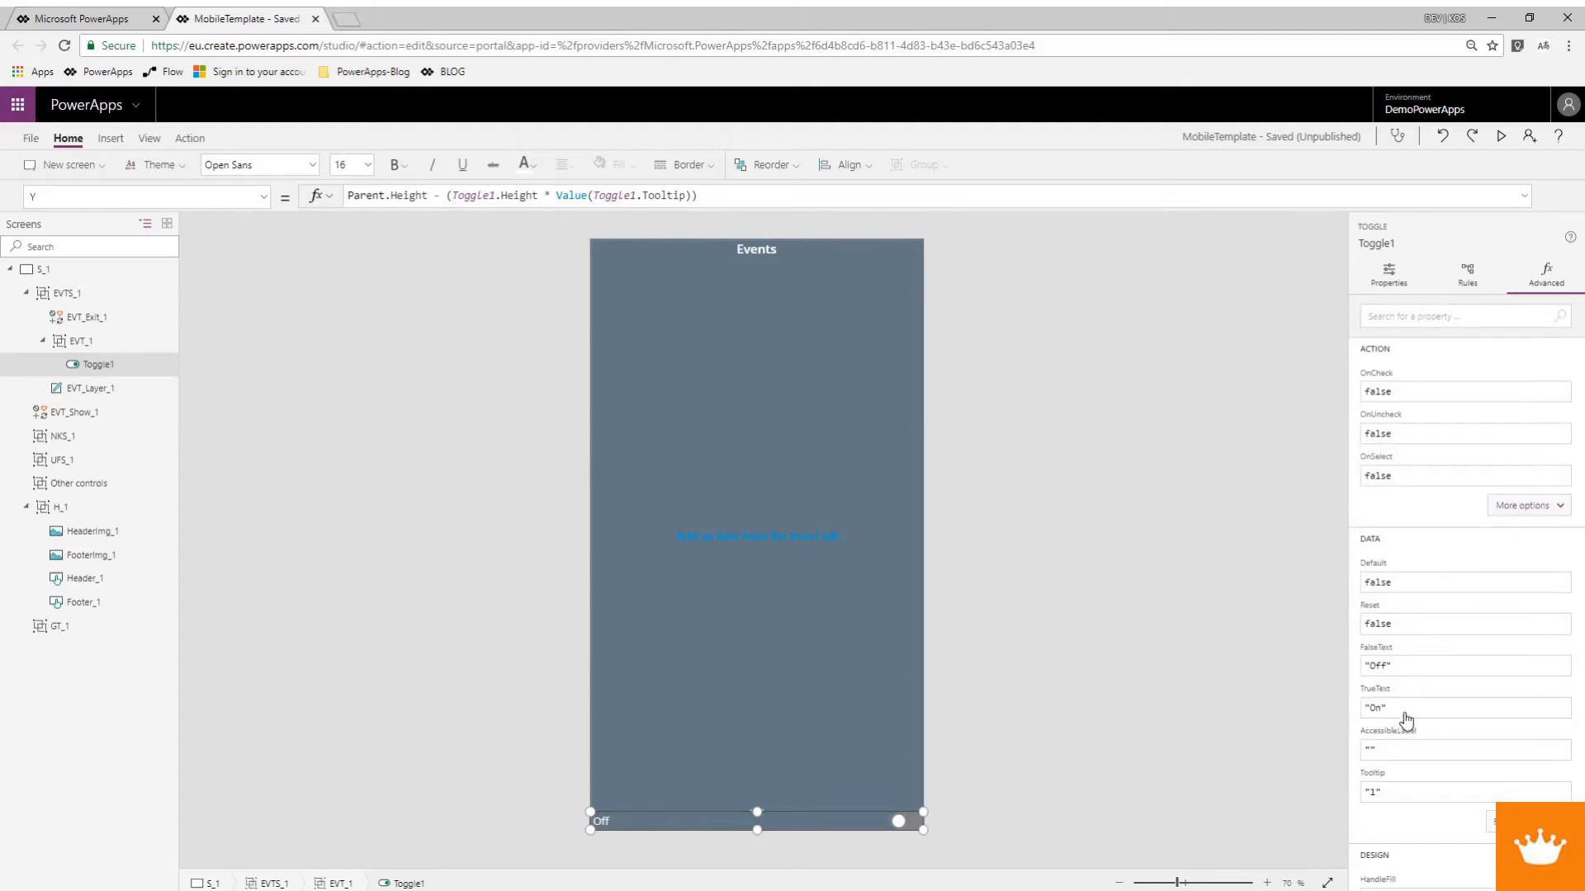
{"action": "left_click", "coordinate": [1416, 665]}
{"action": "left_click_drag", "start_coordinate": [1410, 667], "coordinate": [1331, 677]}
Rename the Toggle1 control in the EVT_1 group as E_1.
{"action": "right_click", "coordinate": [100, 364]}
{"action": "left_click", "coordinate": [138, 450]}
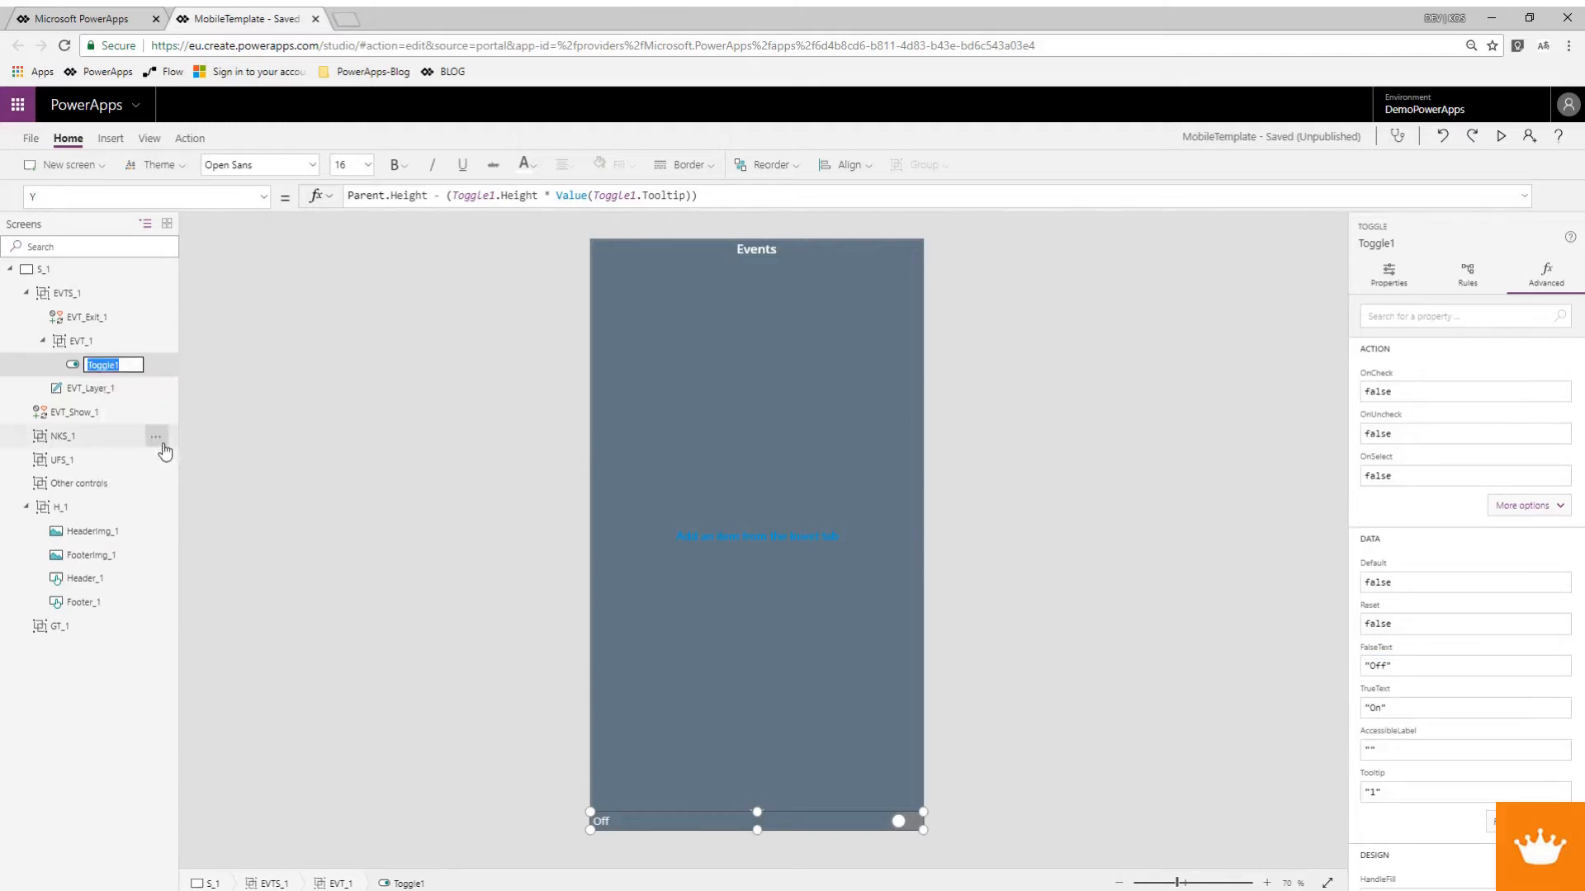
{"action": "type", "text": "E_1"}
{"action": "key", "text": "Return"}
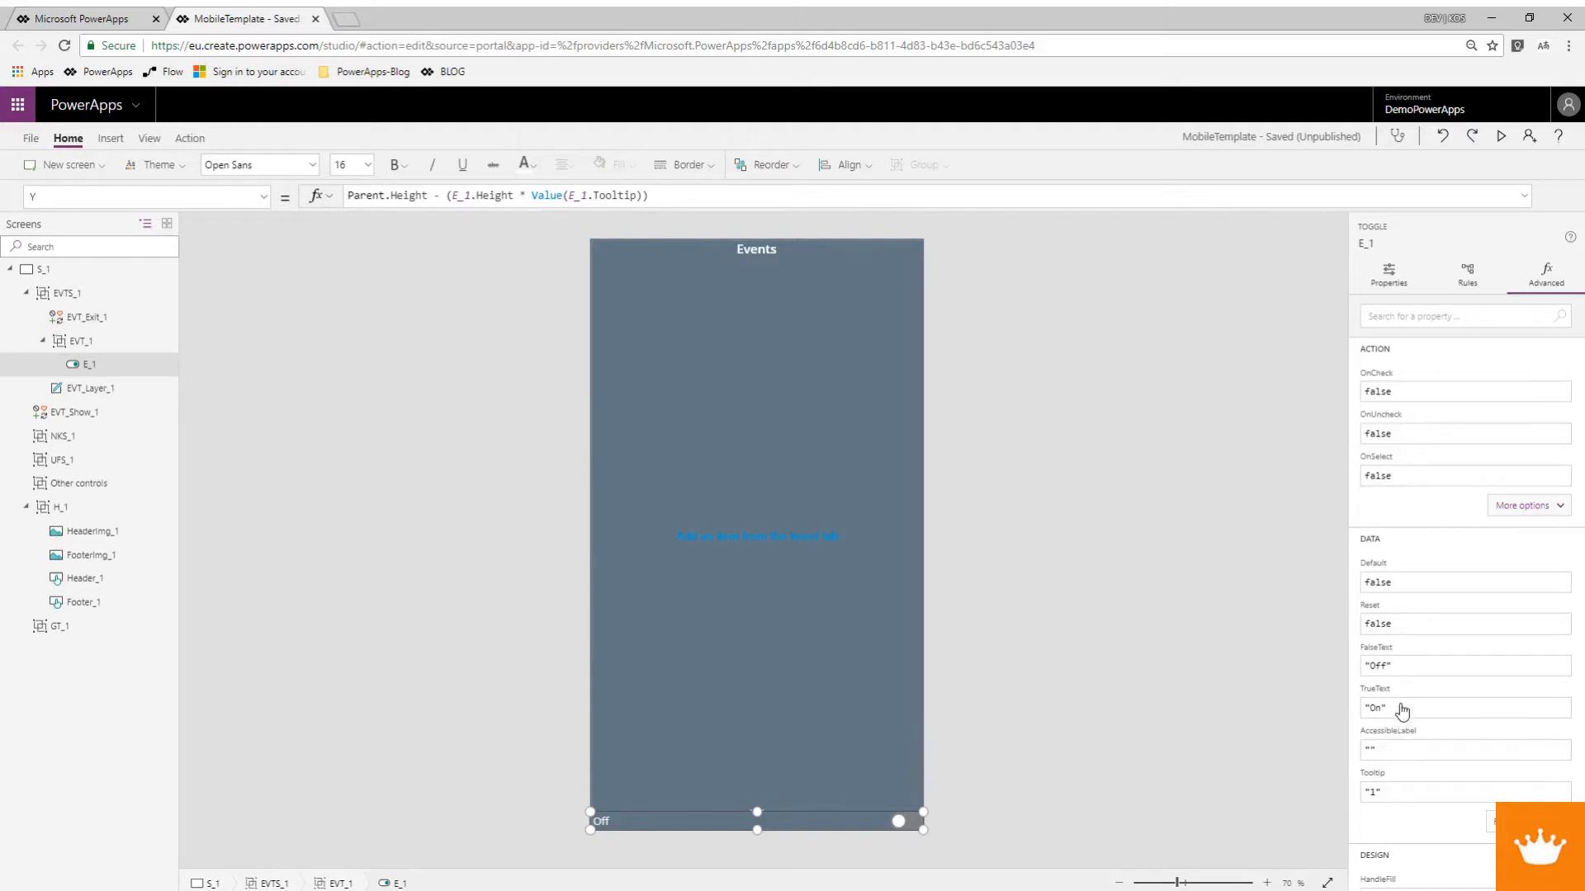
Set toggle E_1's FalseText and TrueText both to E_1.Tooltip & " - ".
{"action": "left_click_drag", "start_coordinate": [1403, 675], "coordinate": [1353, 675]}
{"action": "type", "text": "E_1"}
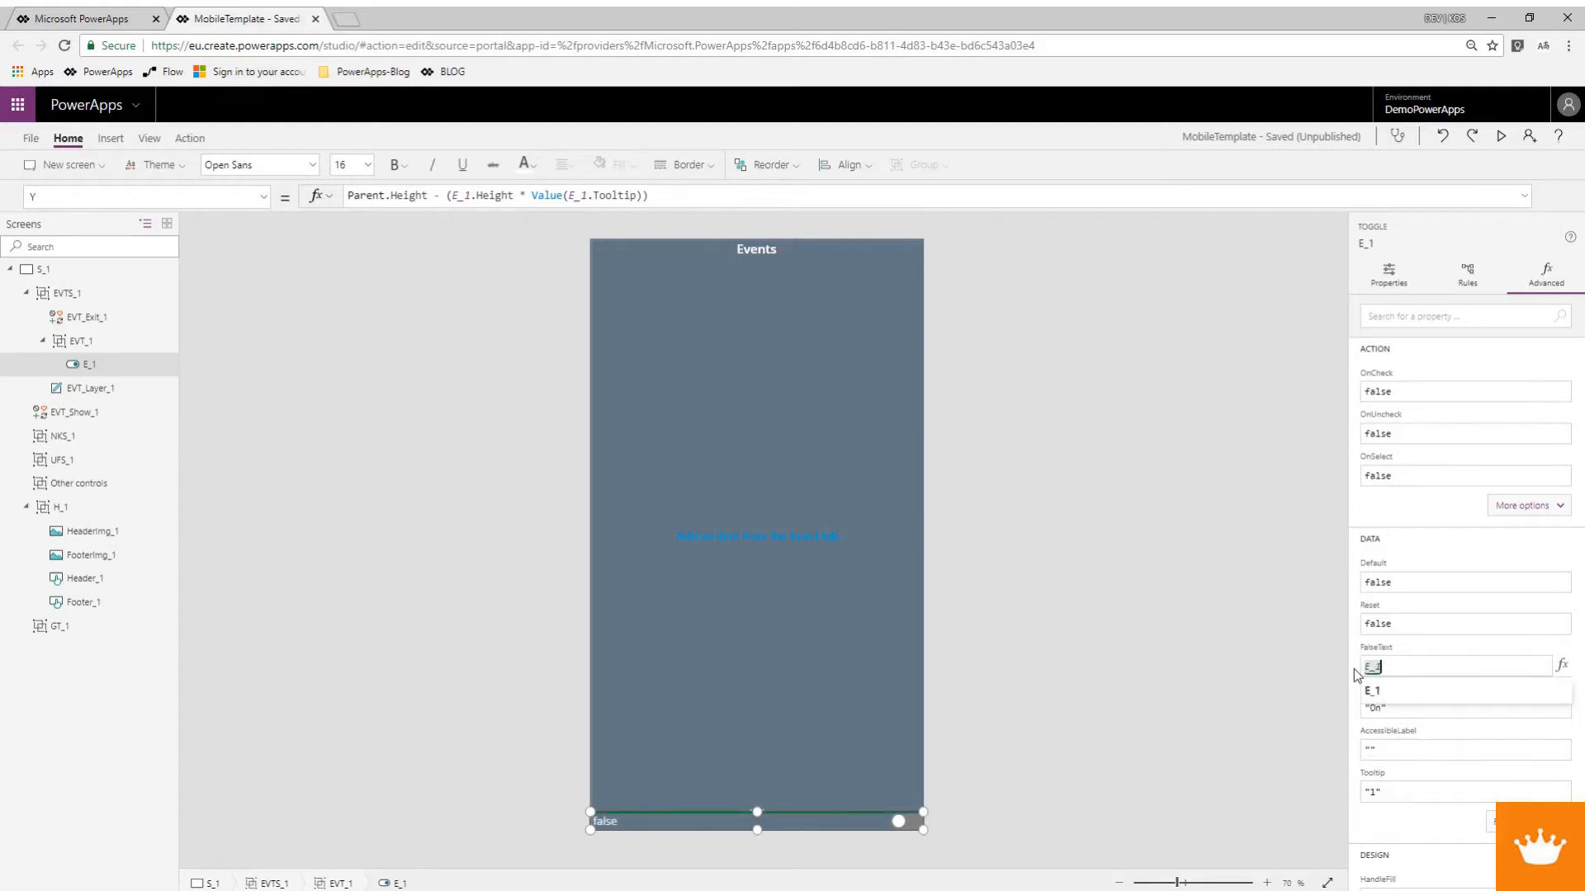
{"action": "type", "text": ".Tooltip & "}
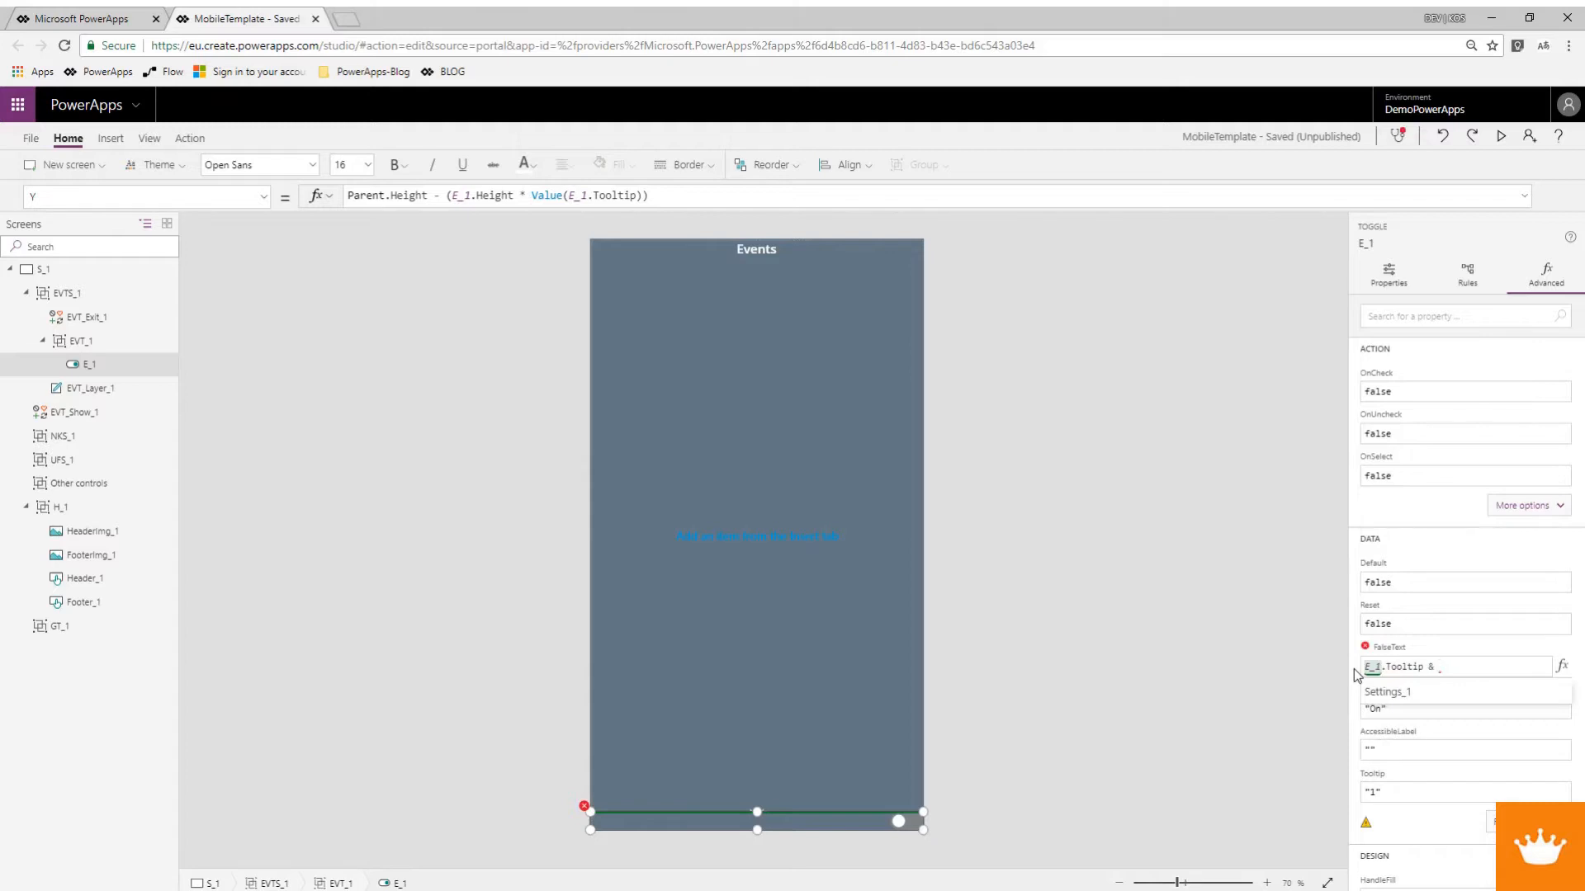
{"action": "type", "text": "\" - \""}
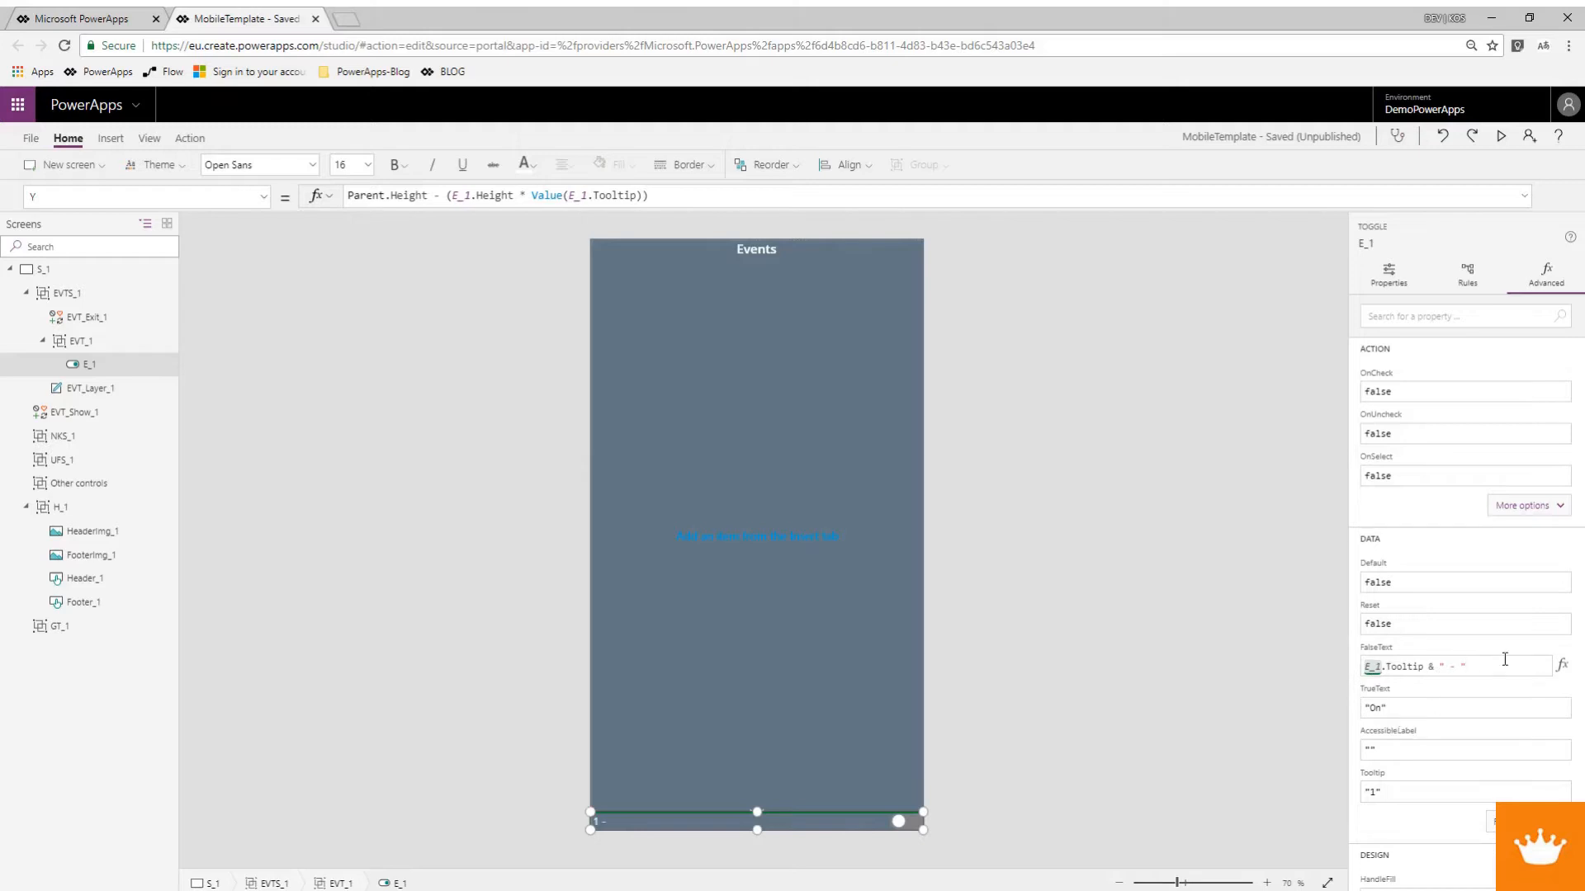
{"action": "left_click_drag", "start_coordinate": [1497, 665], "coordinate": [1370, 665]}
{"action": "key", "text": "ctrl+c"}
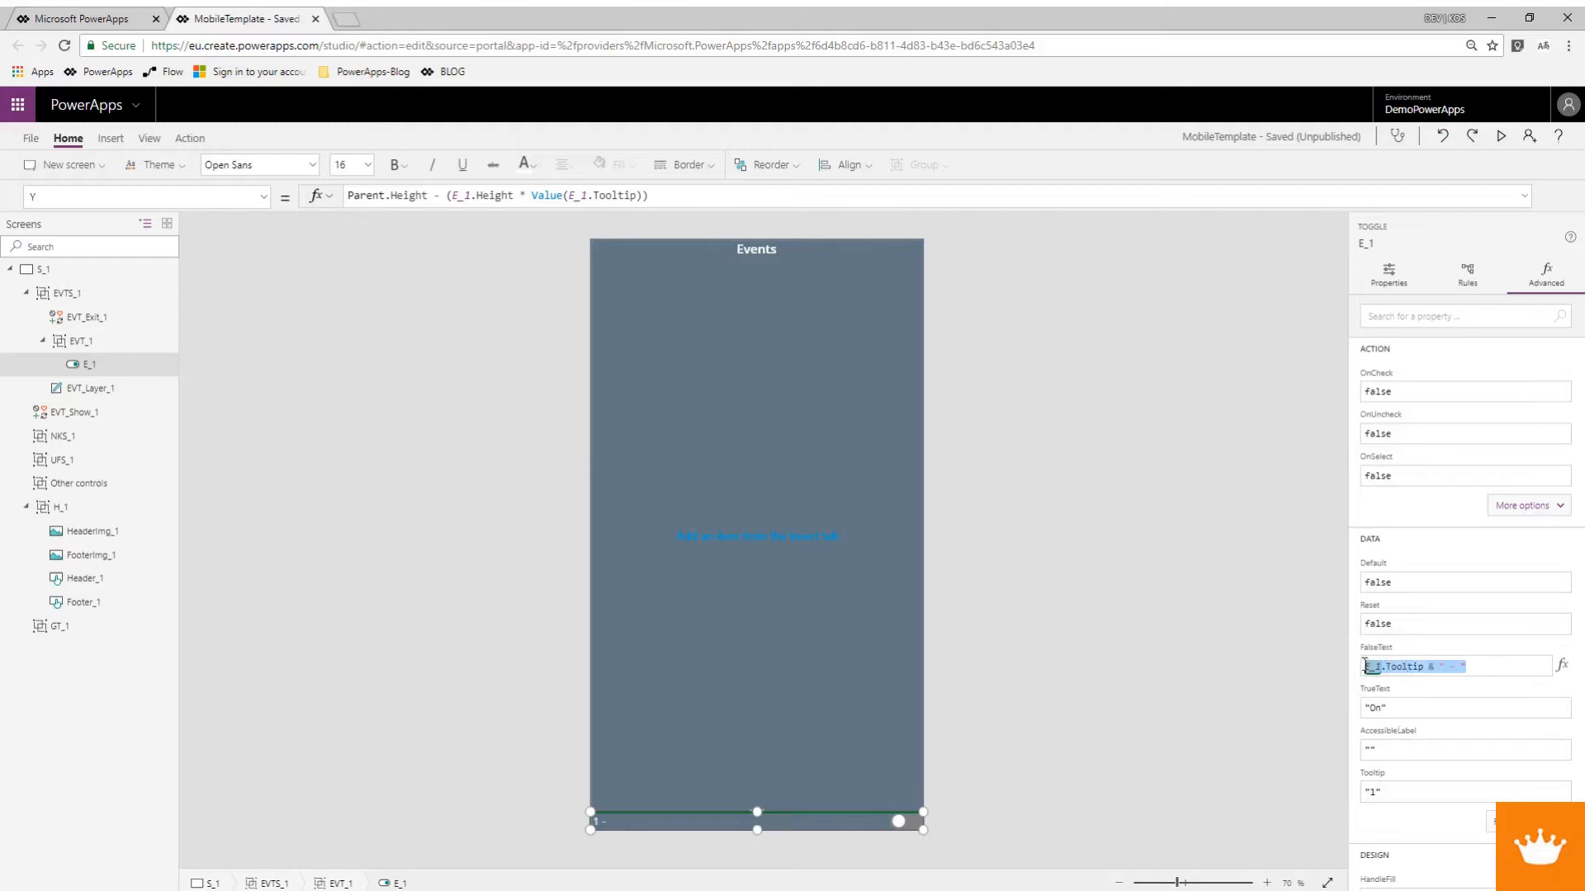
{"action": "left_click", "coordinate": [1394, 708]}
{"action": "key", "text": "ctrl+a"}
{"action": "key", "text": "ctrl+v"}
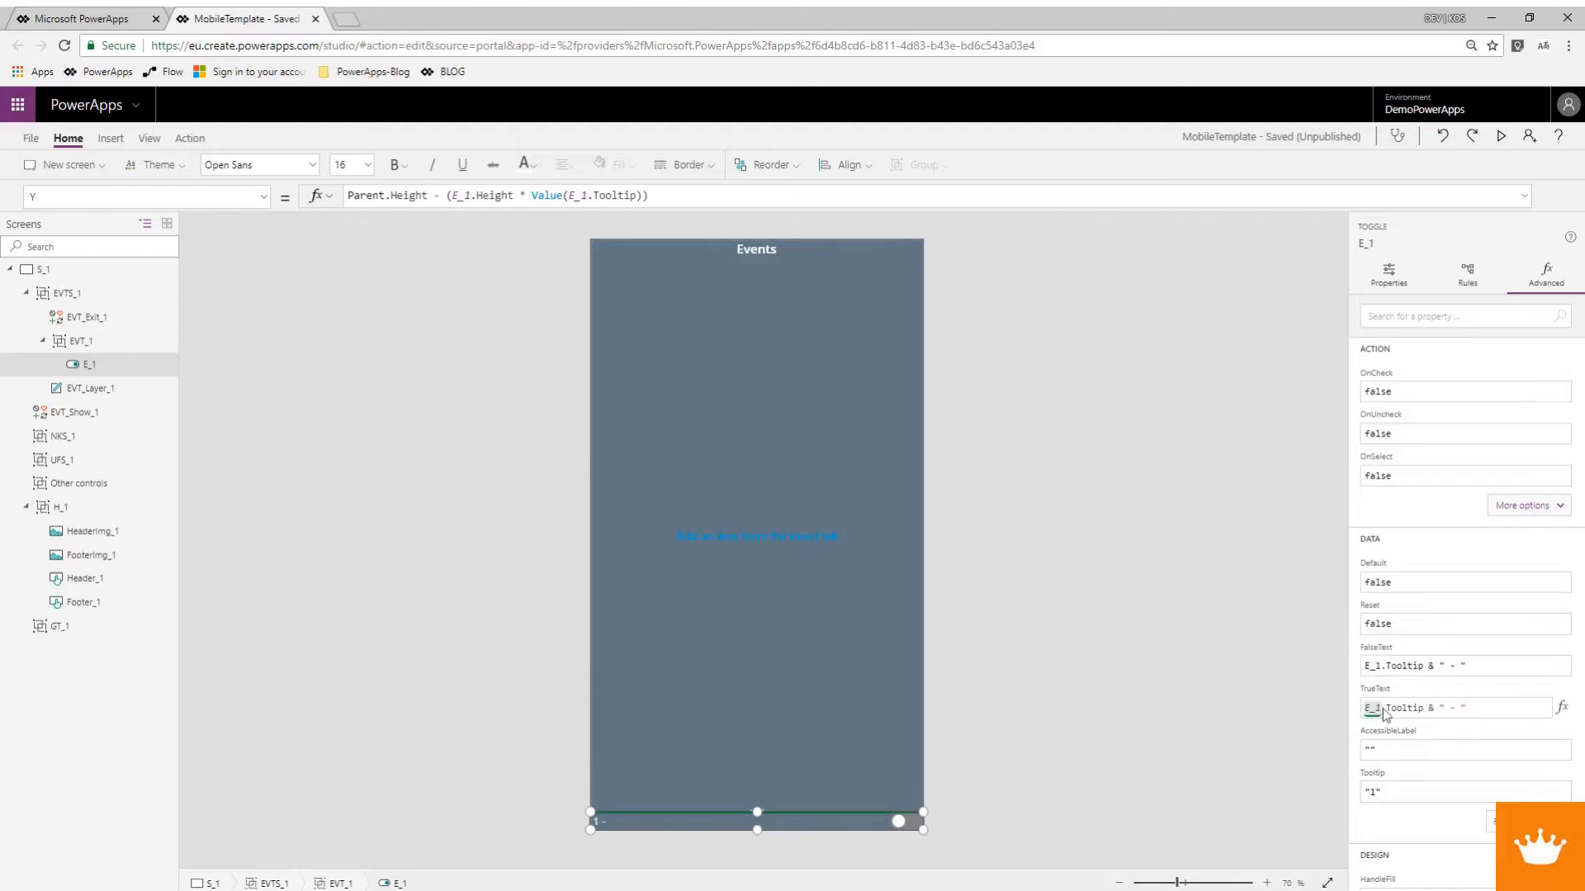
Add OnStart after the dash in E_1's FalseText and TrueText strings.
{"action": "left_click", "coordinate": [1462, 672]}
{"action": "type", "text": "OnStart"}
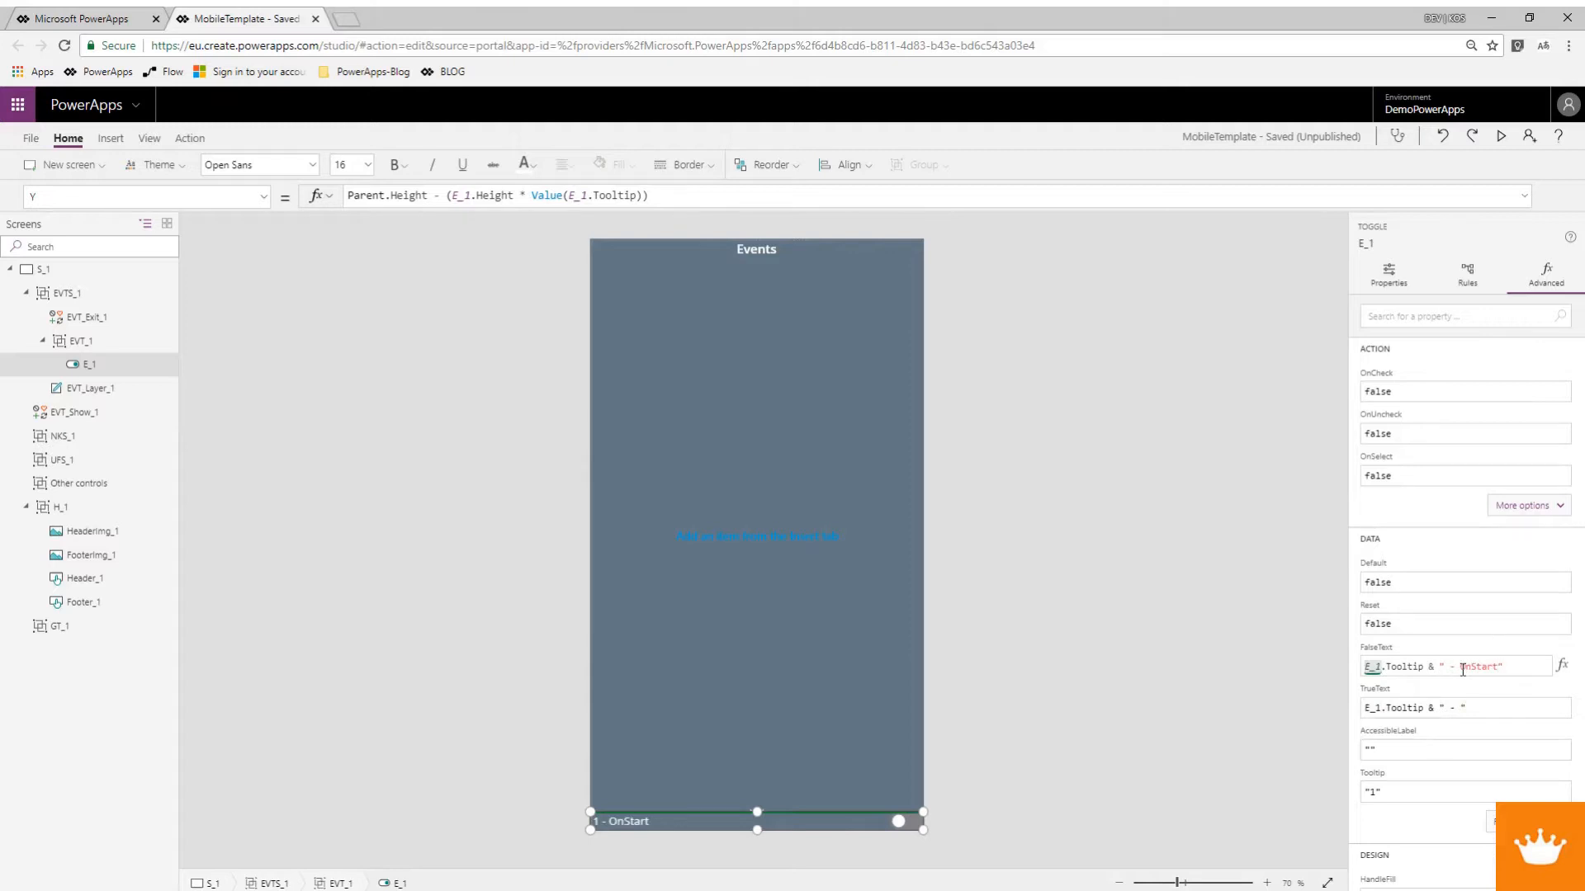
{"action": "left_click", "coordinate": [1459, 708]}
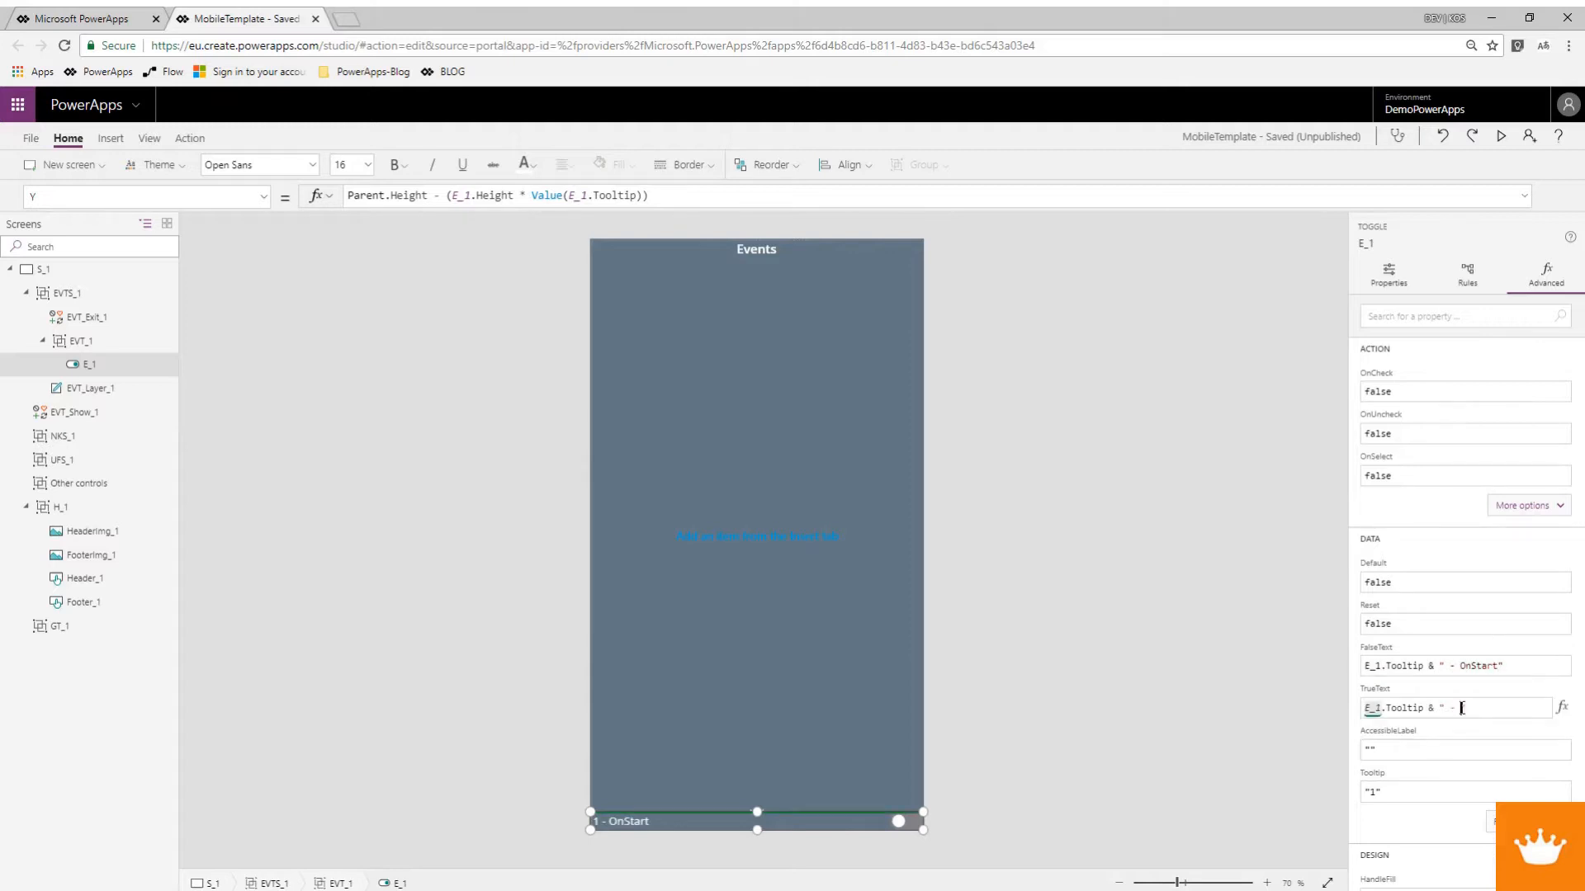
{"action": "type", "text": "Onstart"}
{"action": "left_click_drag", "start_coordinate": [1477, 709], "coordinate": [1472, 708]}
{"action": "type", "text": "S"}
Reveal E_1's additional action properties and empty its OnChange formula.
{"action": "left_click", "coordinate": [1401, 433]}
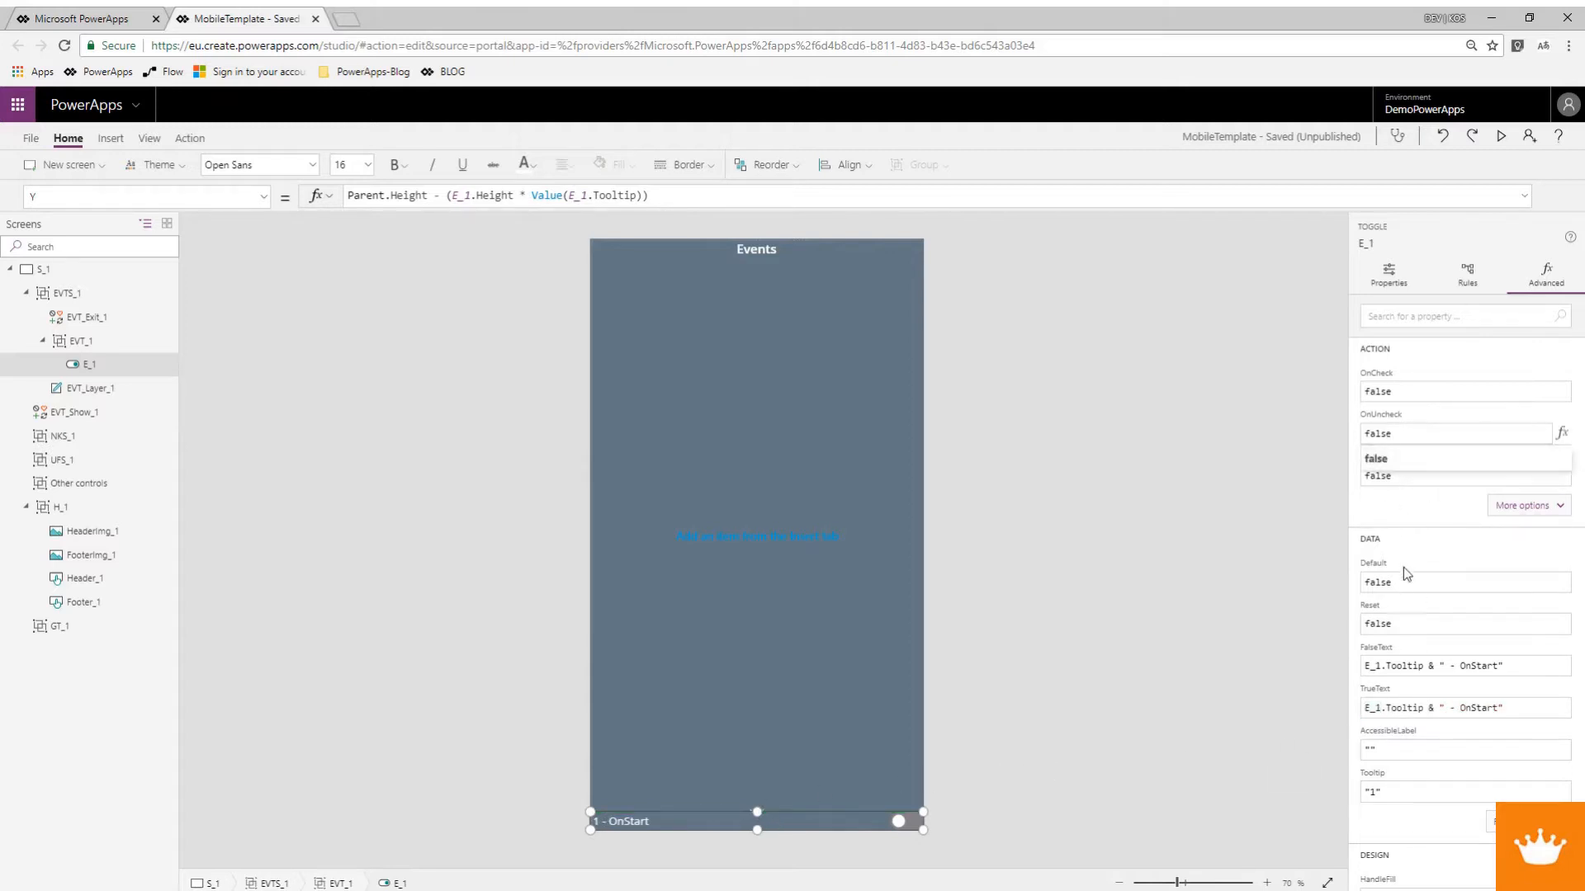
{"action": "left_click", "coordinate": [1400, 477]}
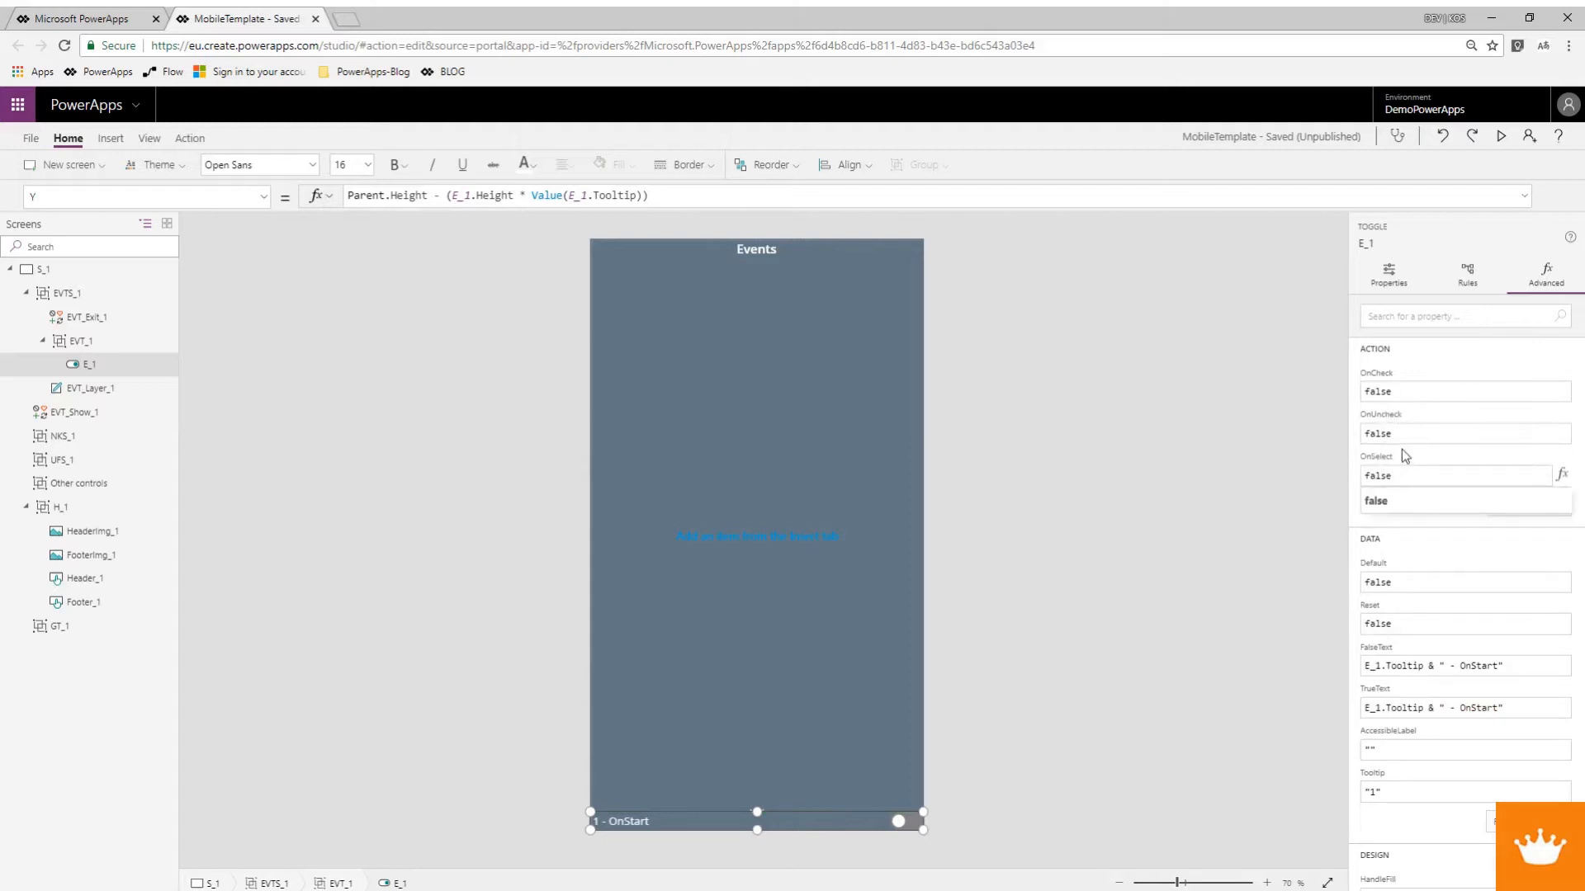
{"action": "left_click", "coordinate": [1526, 518]}
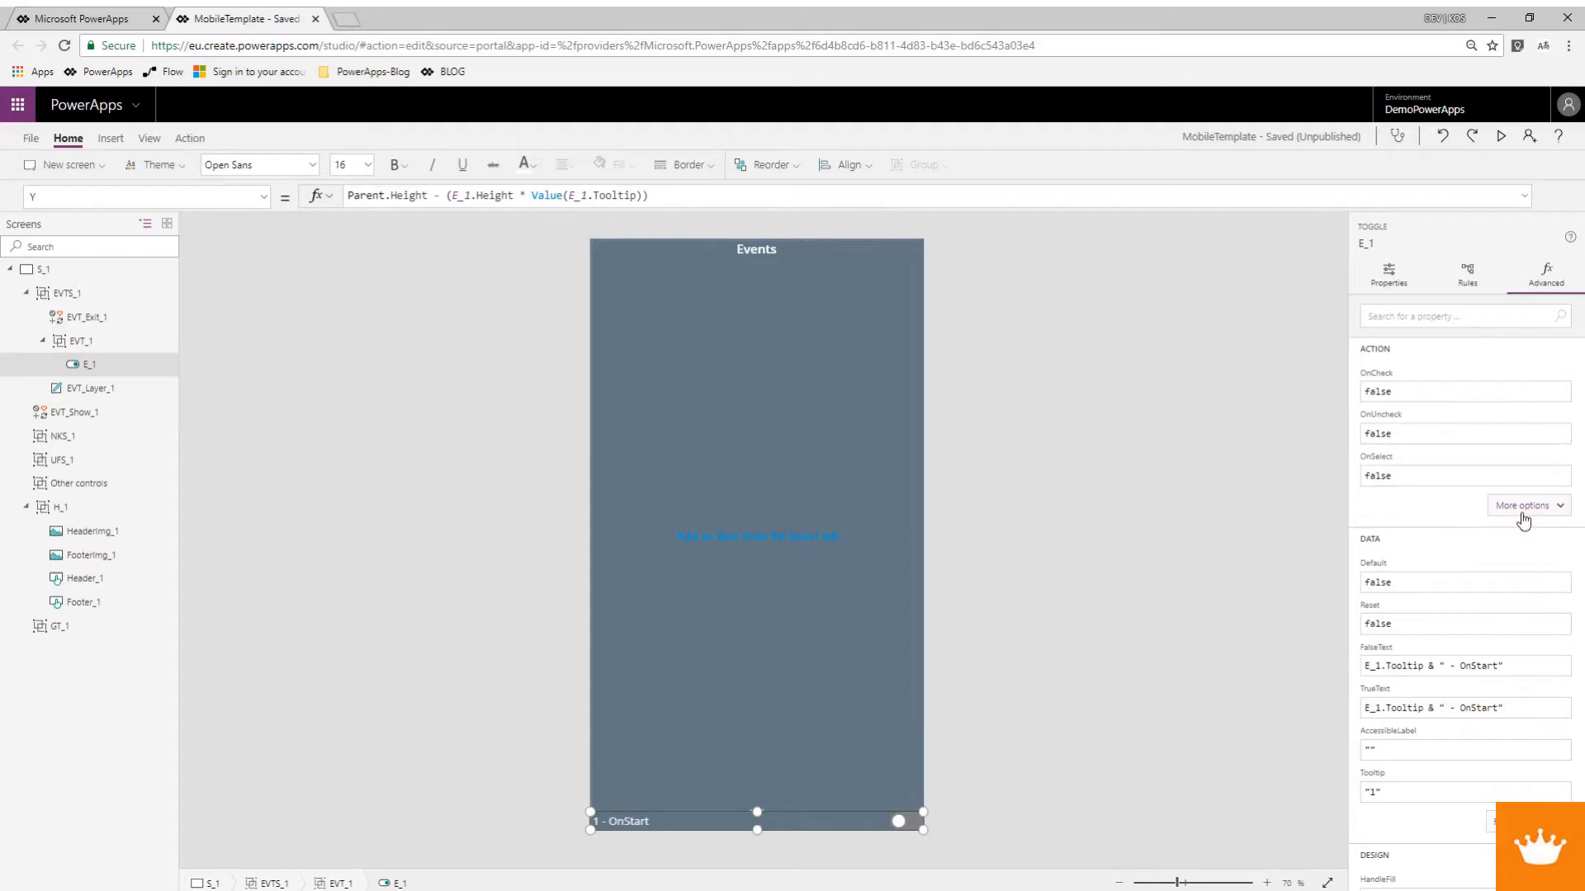
{"action": "left_click", "coordinate": [1523, 519]}
{"action": "left_click", "coordinate": [1398, 519]}
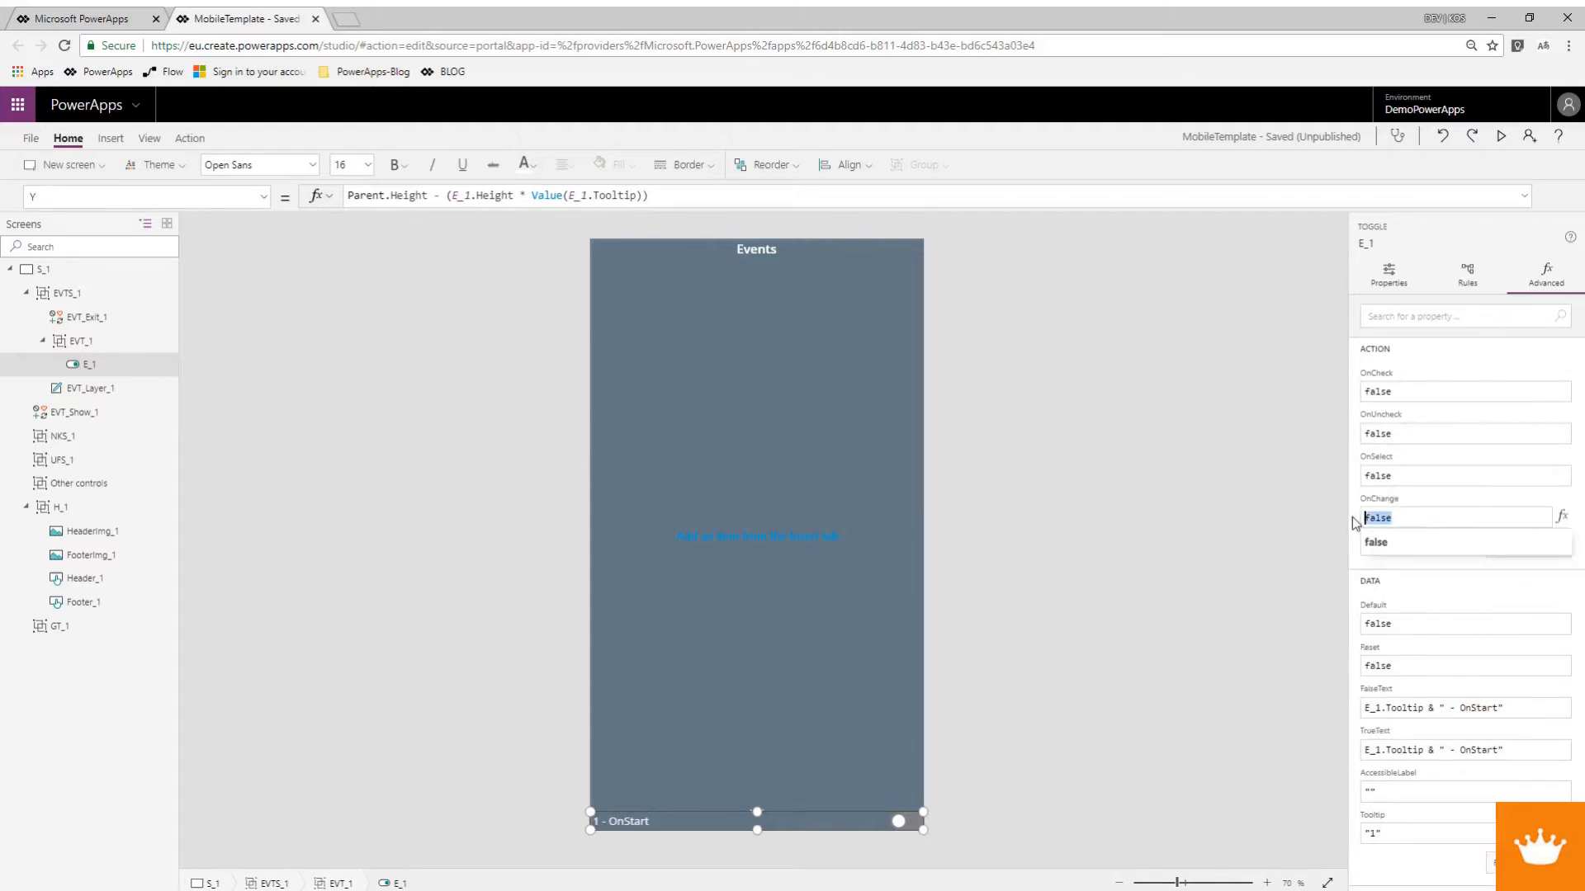
{"action": "type", "text": "// formu"}
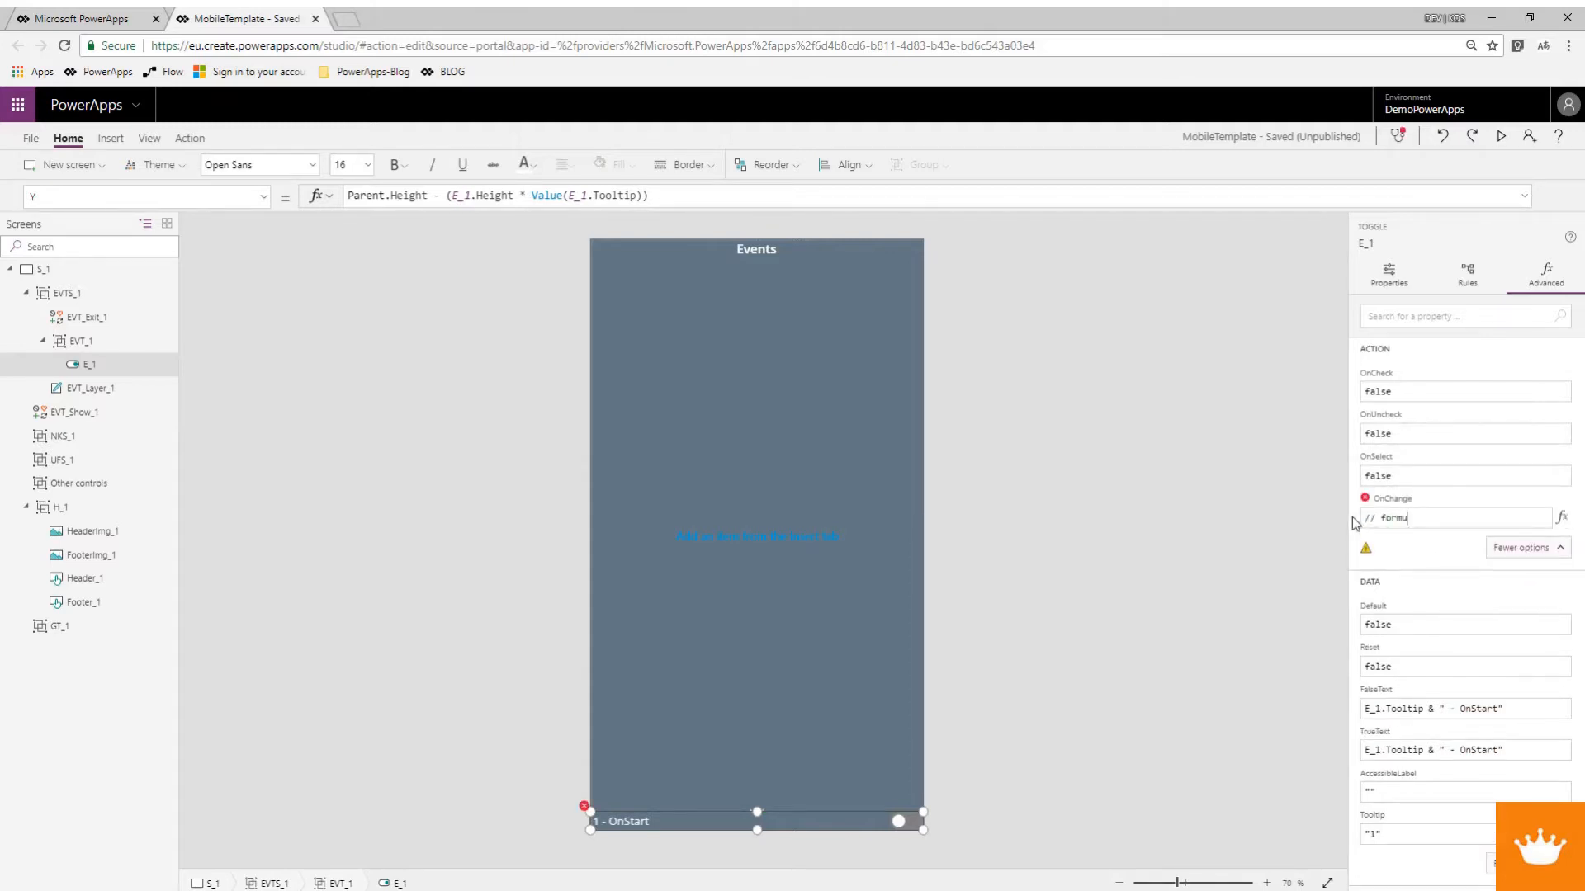
{"action": "key", "text": "BackSpace"}
{"action": "key", "text": "BackSpace"}
{"action": "key", "text": "BackSpace"}
{"action": "key", "text": "BackSpace"}
{"action": "type", "text": "event"}
{"action": "left_click_drag", "start_coordinate": [1418, 517], "coordinate": [1334, 521]}
{"action": "key", "text": "BackSpace"}
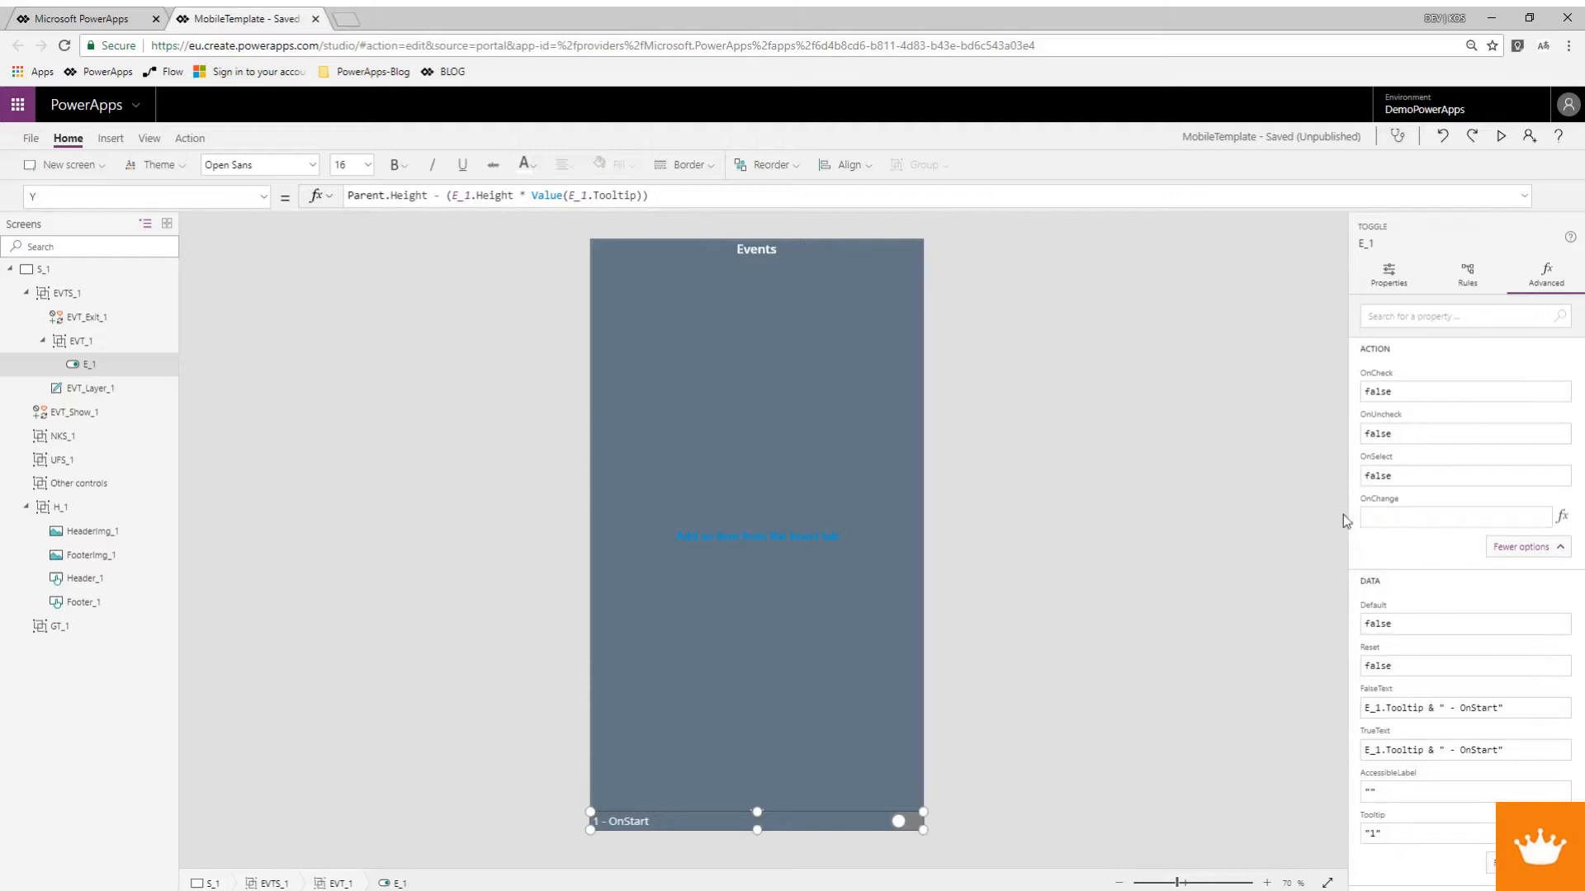
Set E_1's OnSelect formula to Set(E1, !E1).
{"action": "left_click", "coordinate": [1410, 477]}
{"action": "type", "text": "Set("}
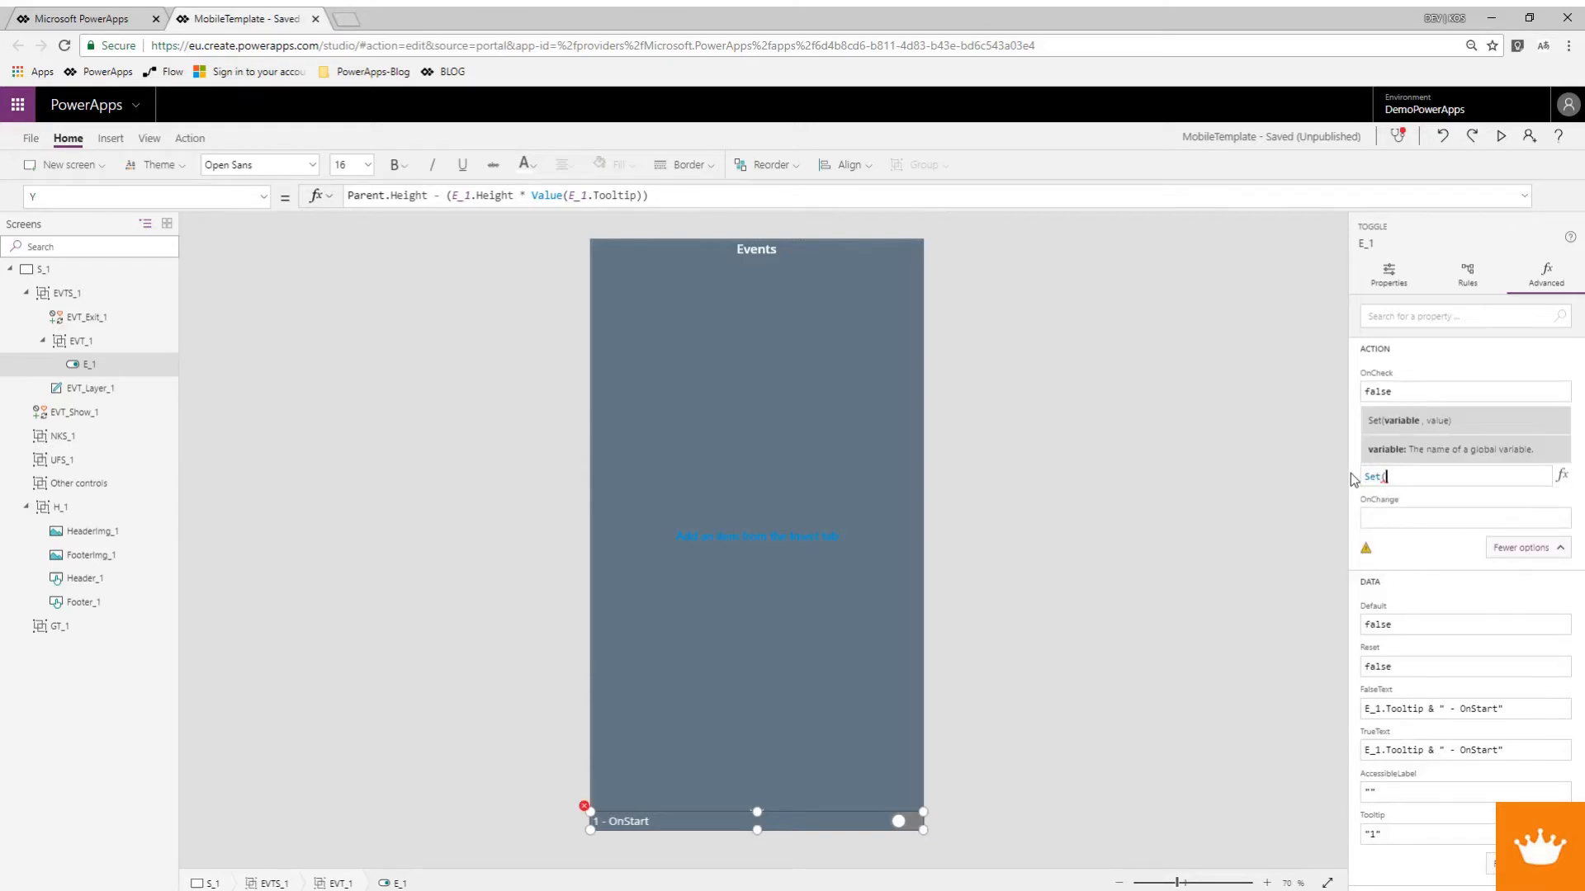
{"action": "type", "text": "E1, !E"}
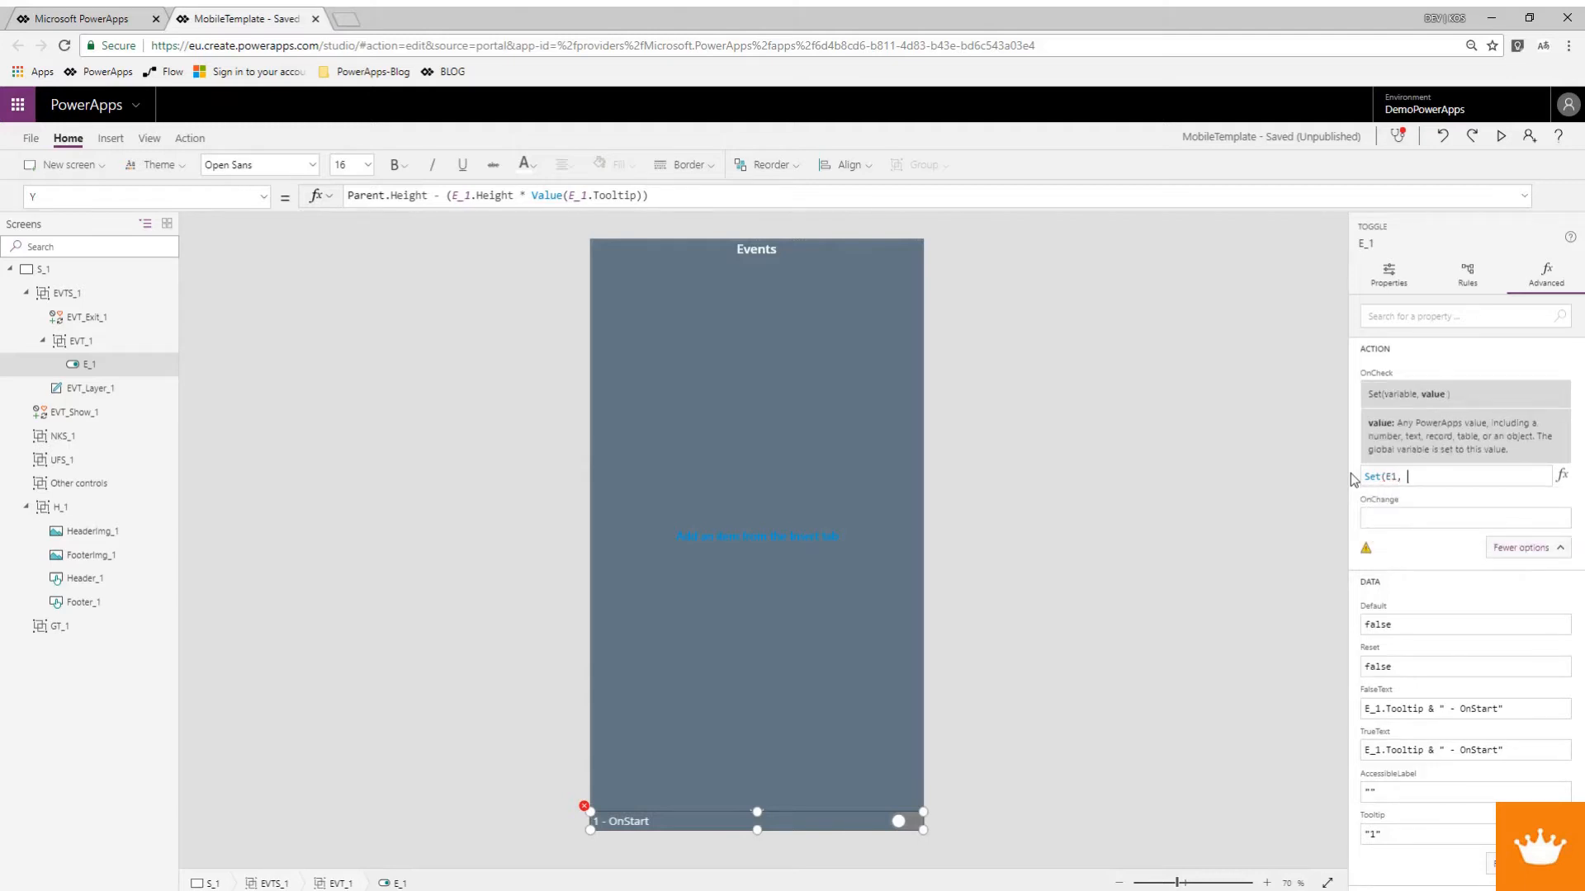
{"action": "type", "text": "1)"}
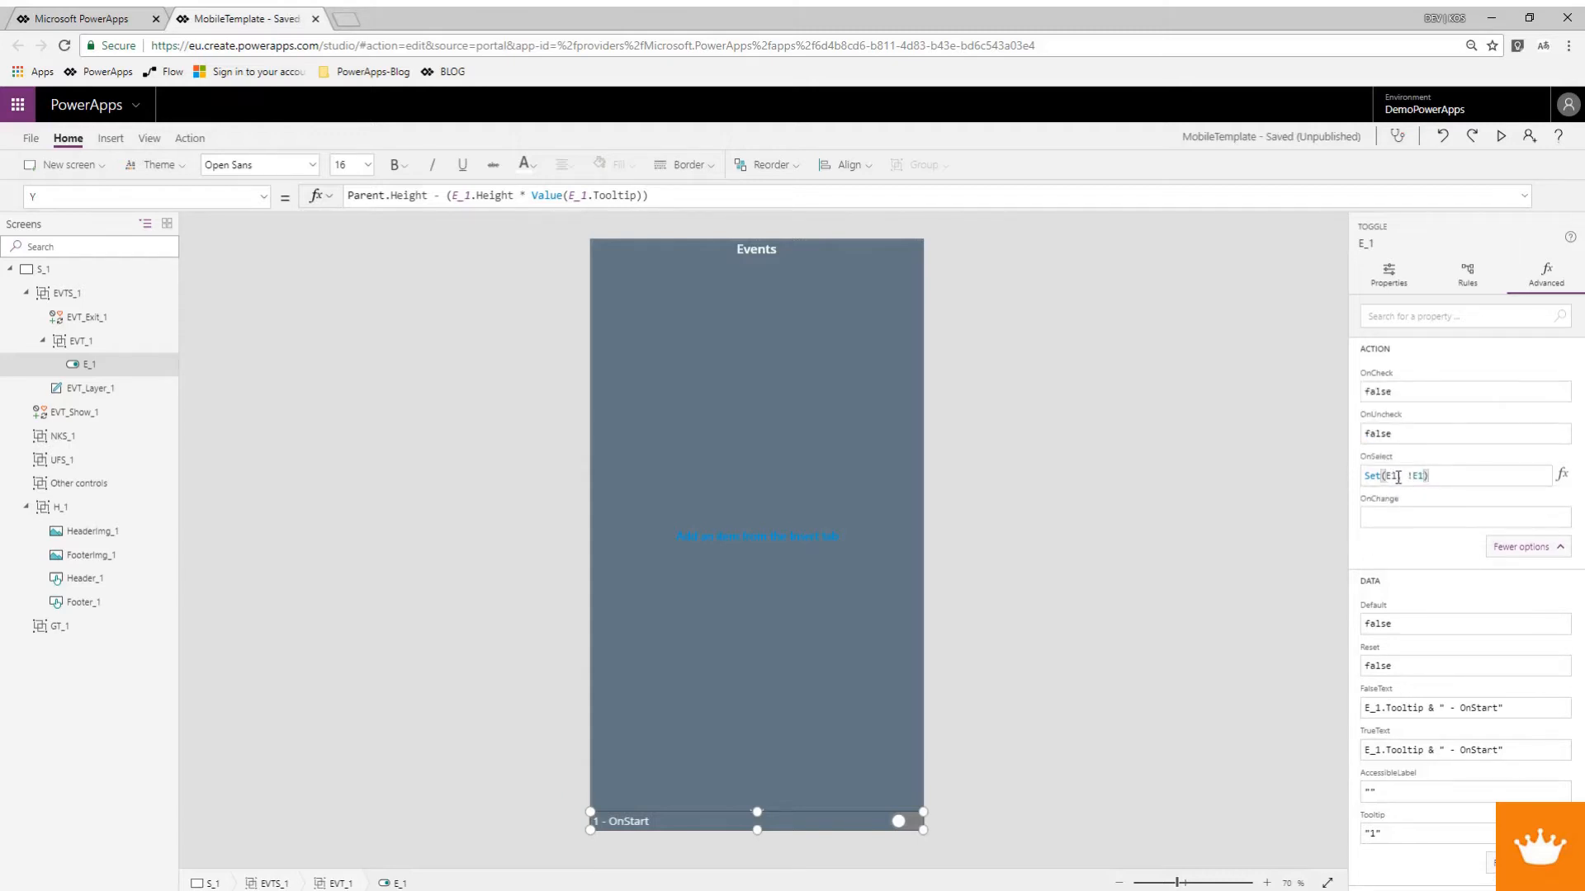
{"action": "double_click", "coordinate": [1390, 477]}
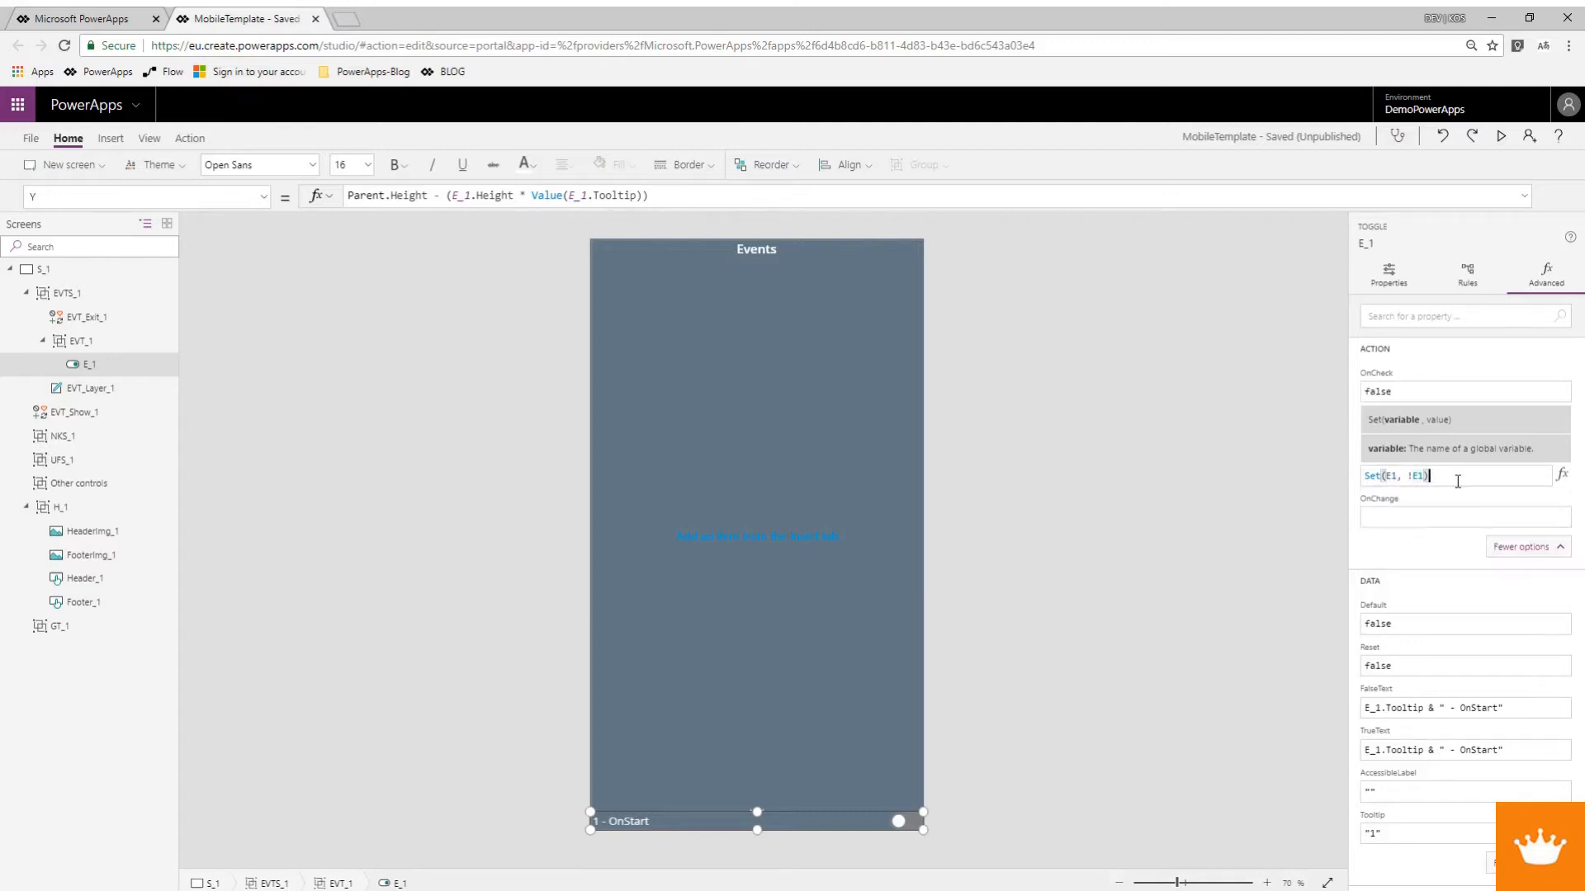
{"action": "left_click_drag", "start_coordinate": [1457, 476], "coordinate": [1364, 477]}
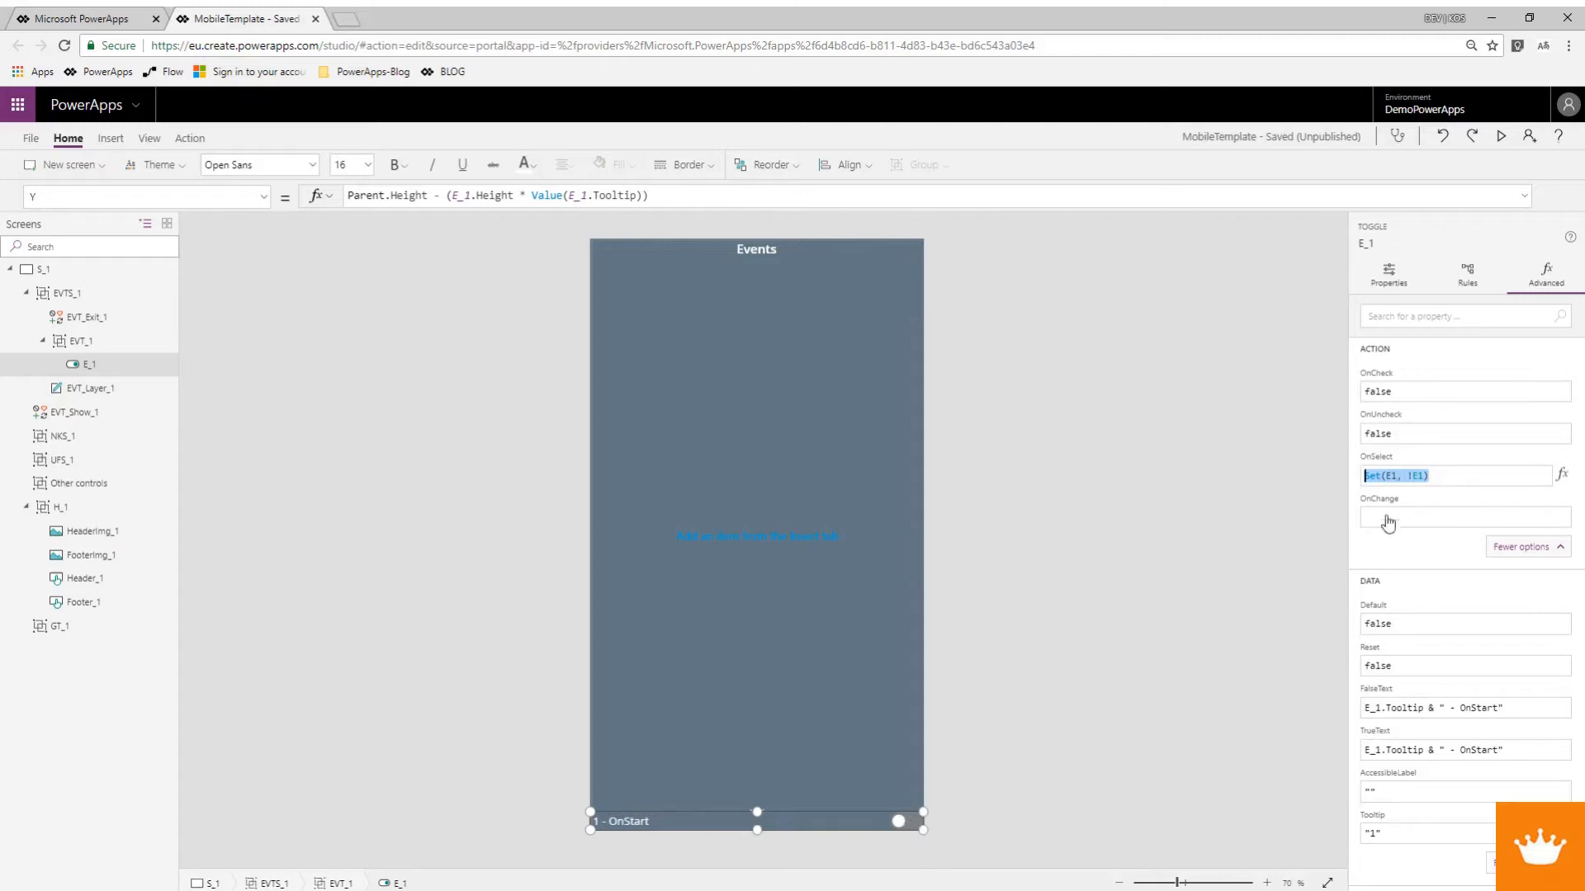
{"action": "left_click", "coordinate": [1389, 476]}
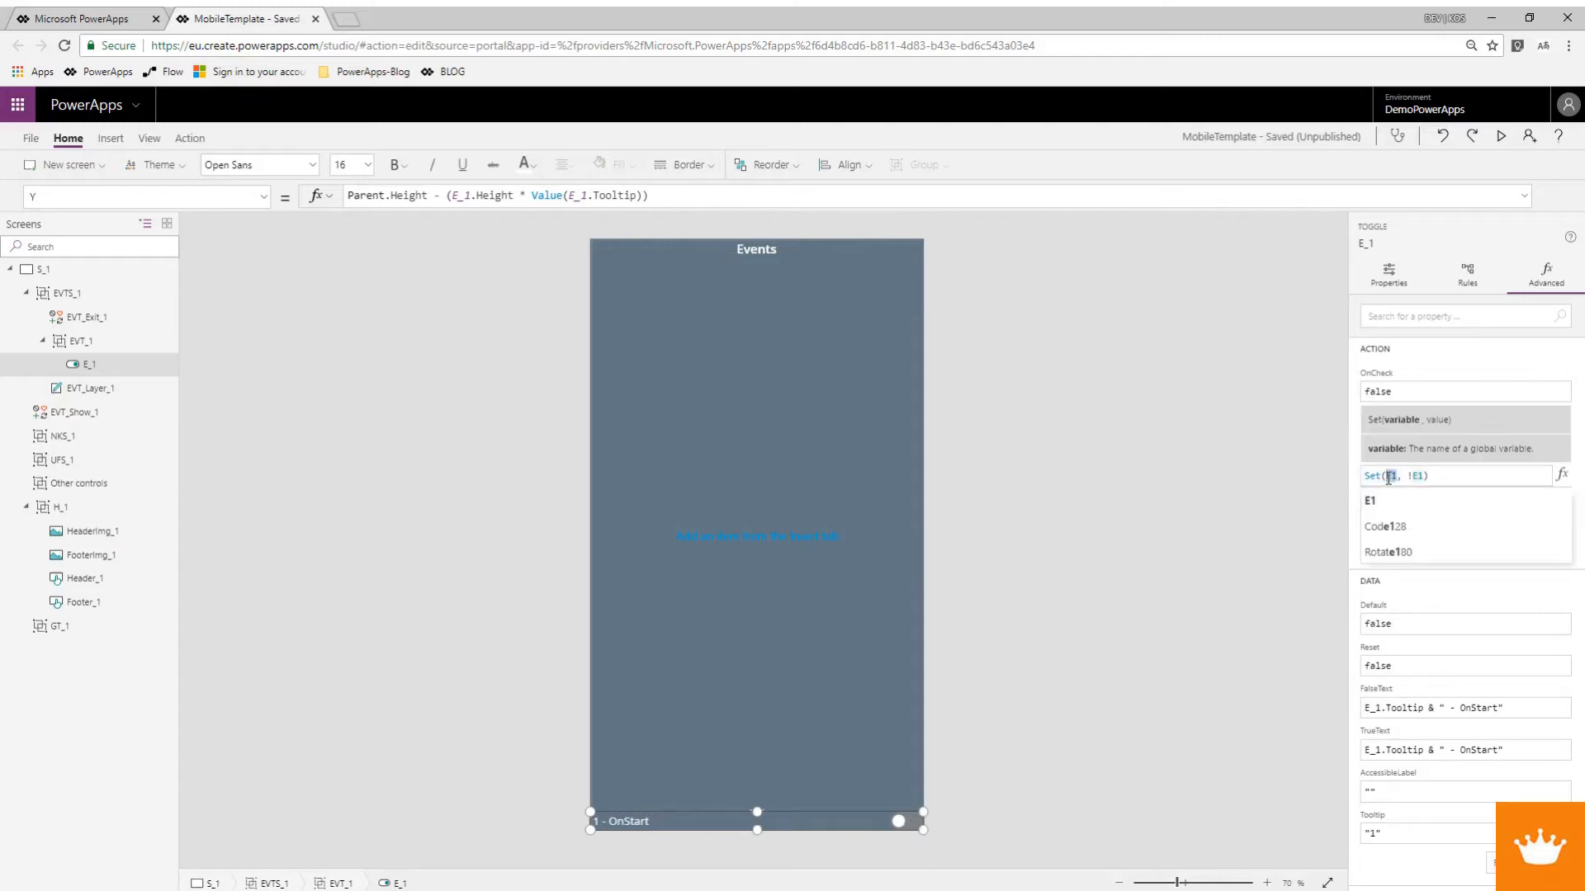
Set E_1's Default property to the E1 variable.
{"action": "left_click", "coordinate": [1403, 625]}
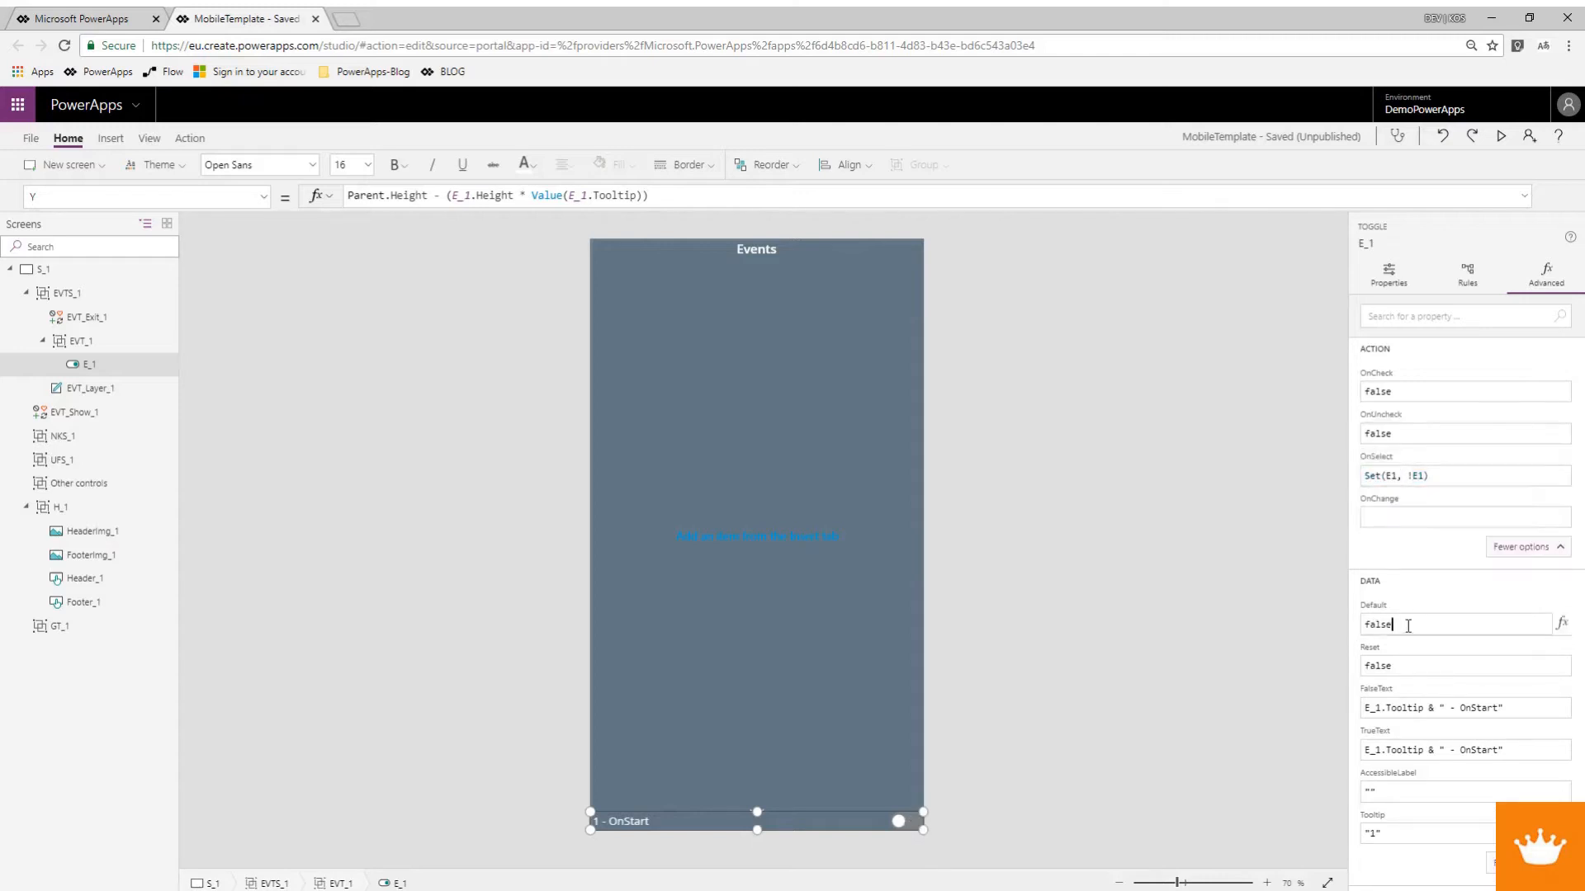
{"action": "type", "text": "E1"}
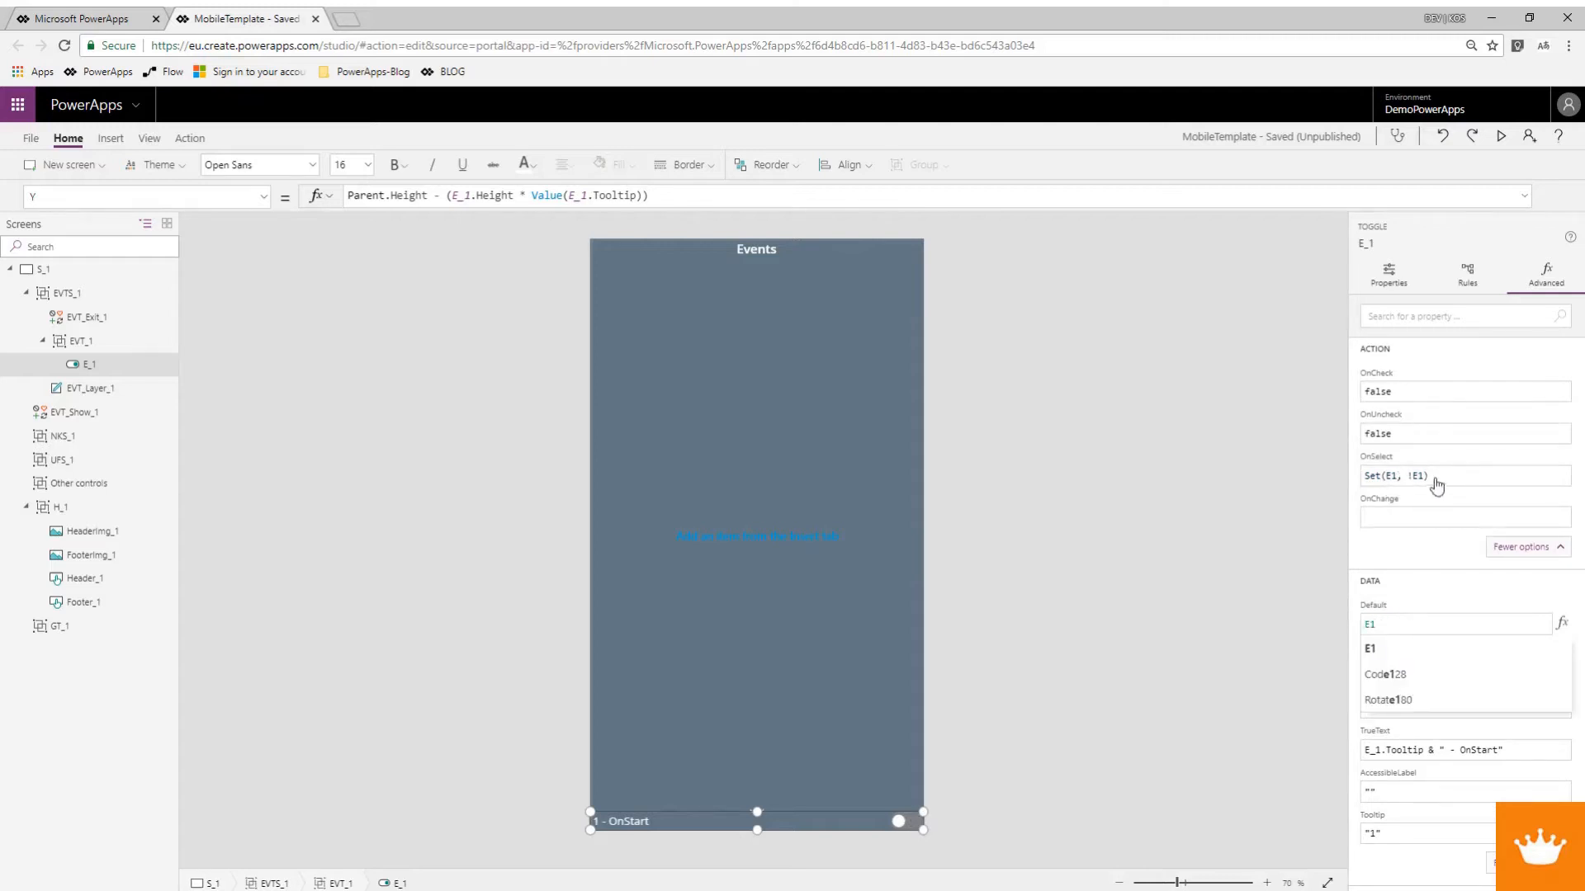
{"action": "left_click", "coordinate": [1393, 518]}
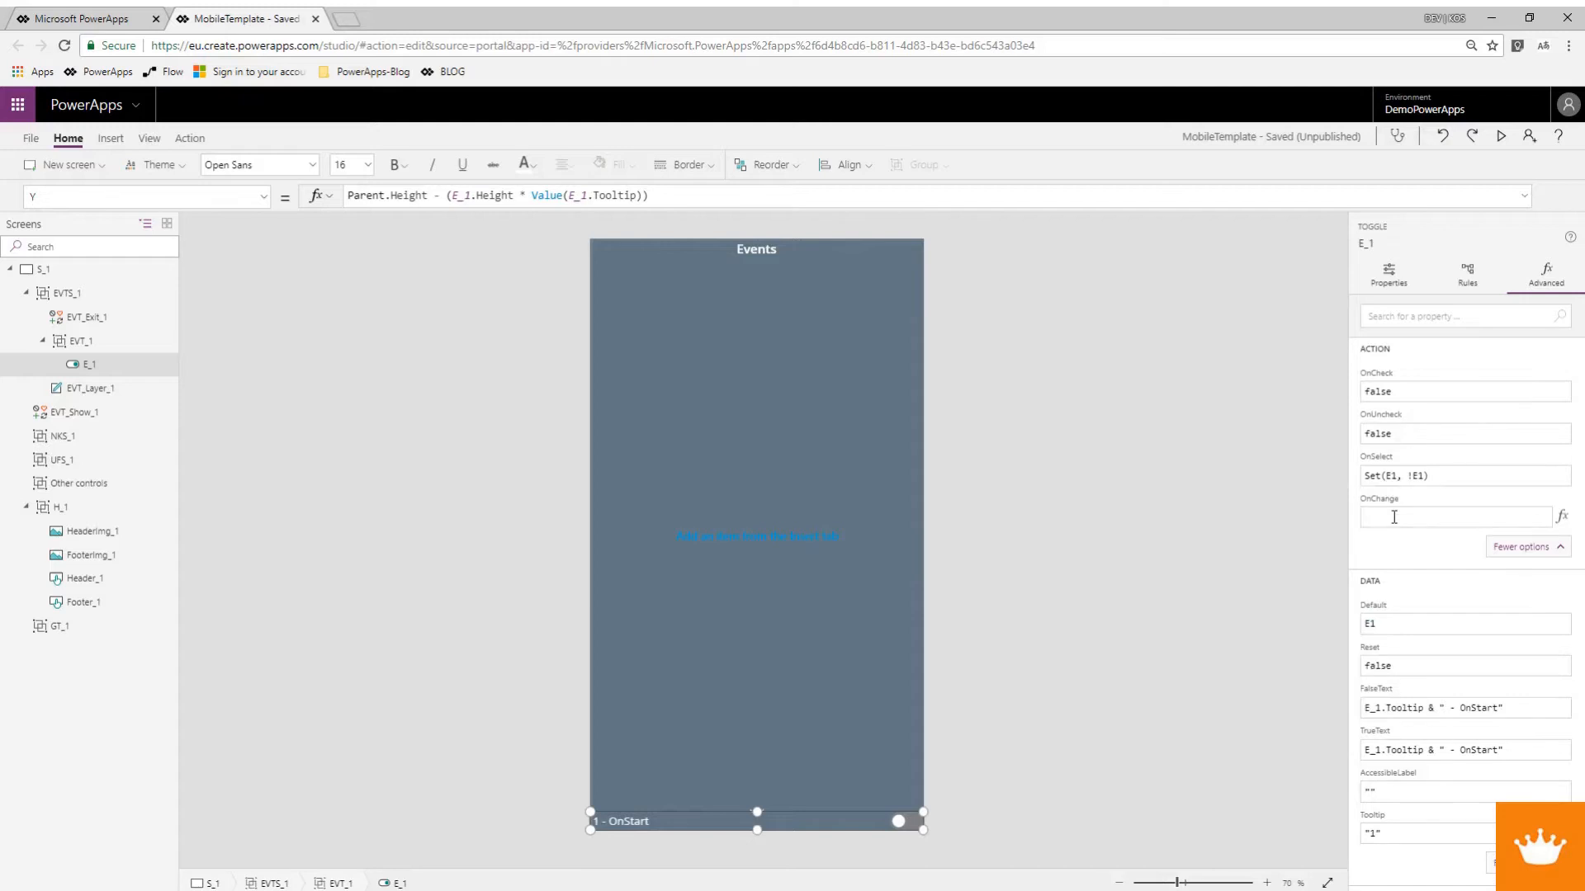
{"action": "left_click", "coordinate": [1368, 625]}
{"action": "double_click", "coordinate": [1371, 625]}
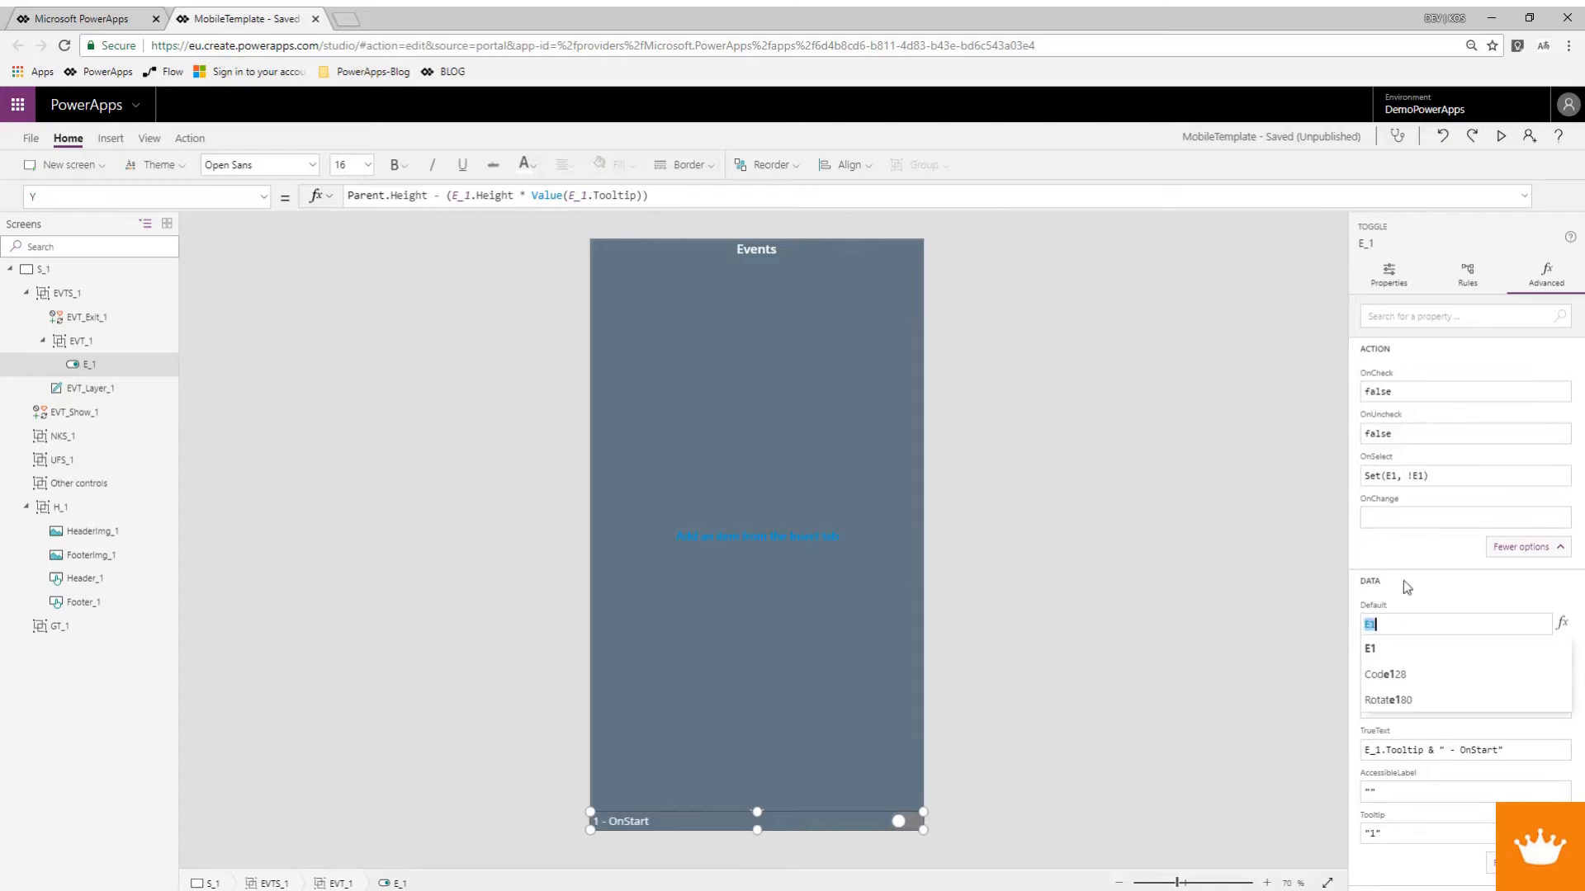
{"action": "left_click", "coordinate": [1387, 520]}
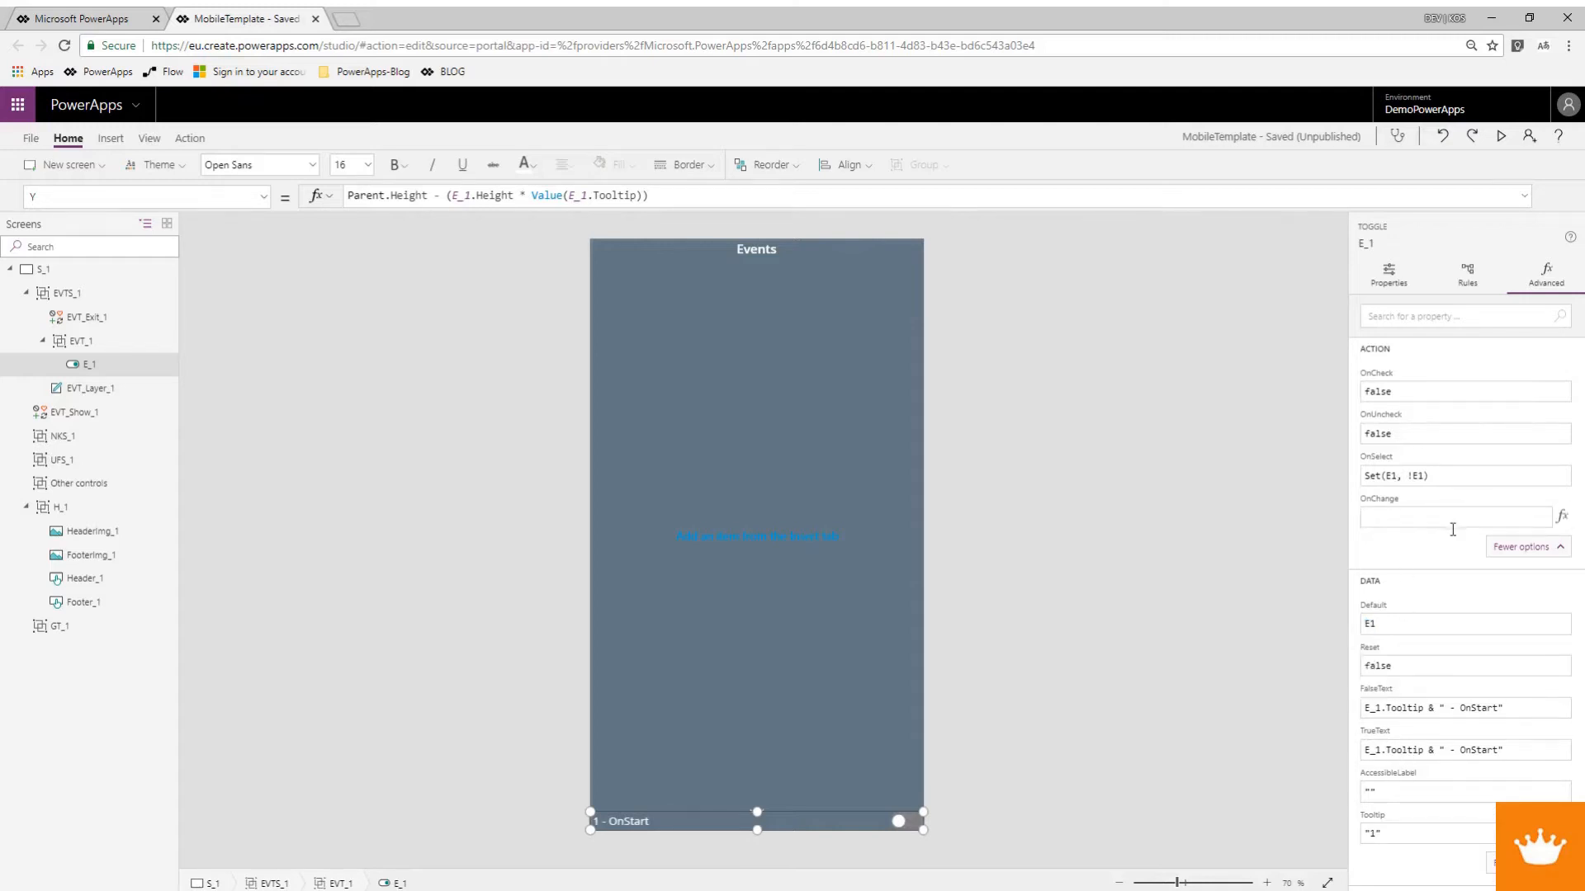
Duplicate toggle E_1 within the EVT_1 group and set the copy's OnSelect formula to Set(E2, !E2).
{"action": "left_click", "coordinate": [812, 825]}
{"action": "key", "text": "ctrl+v"}
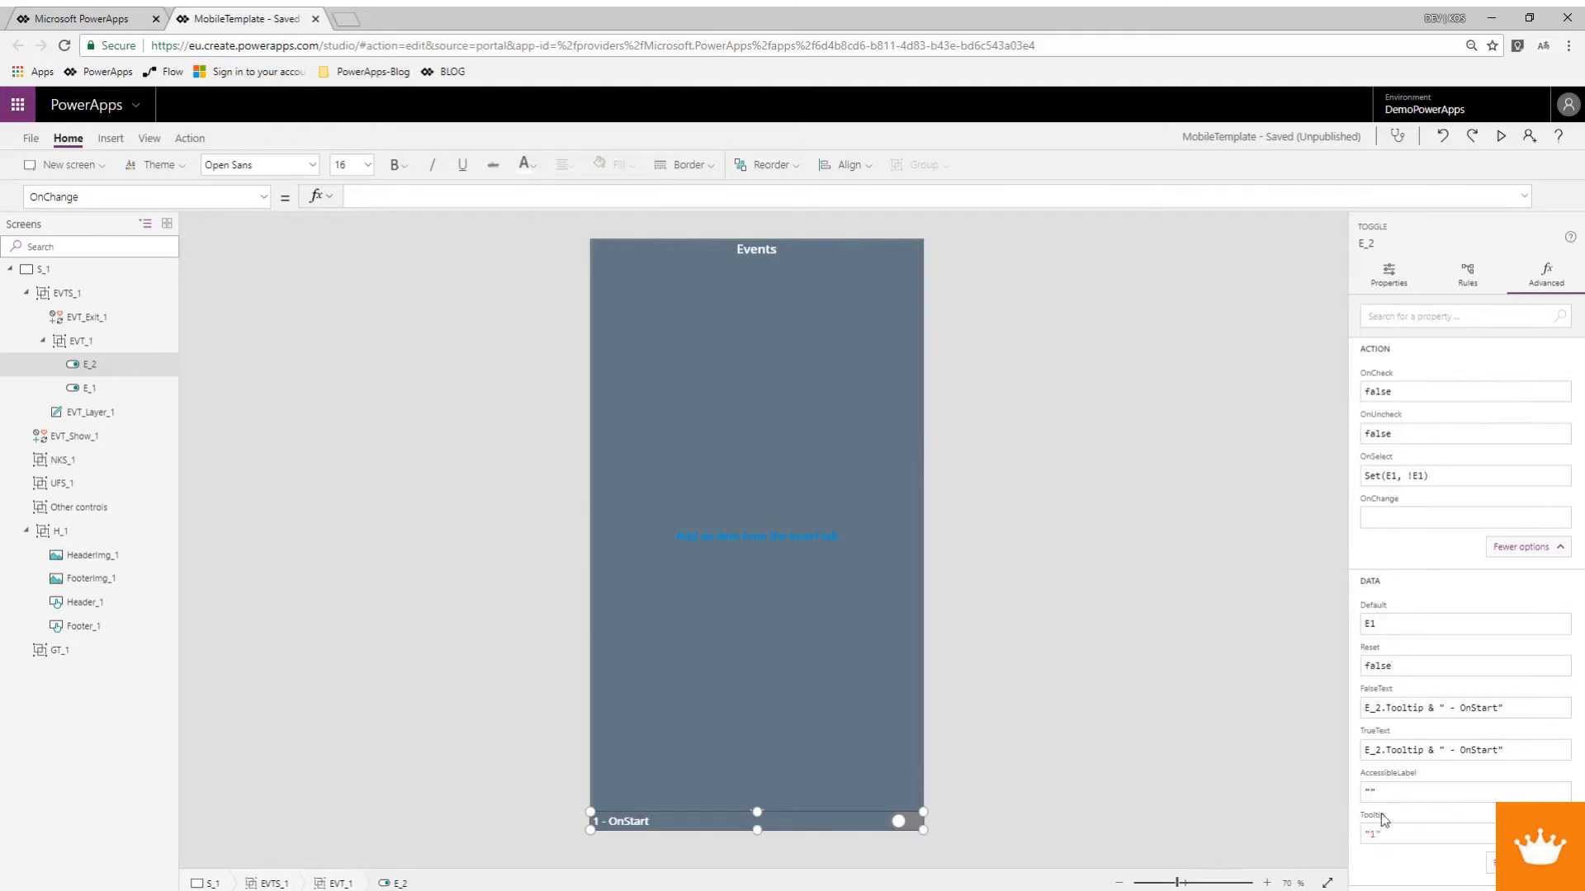
{"action": "left_click", "coordinate": [1396, 477]}
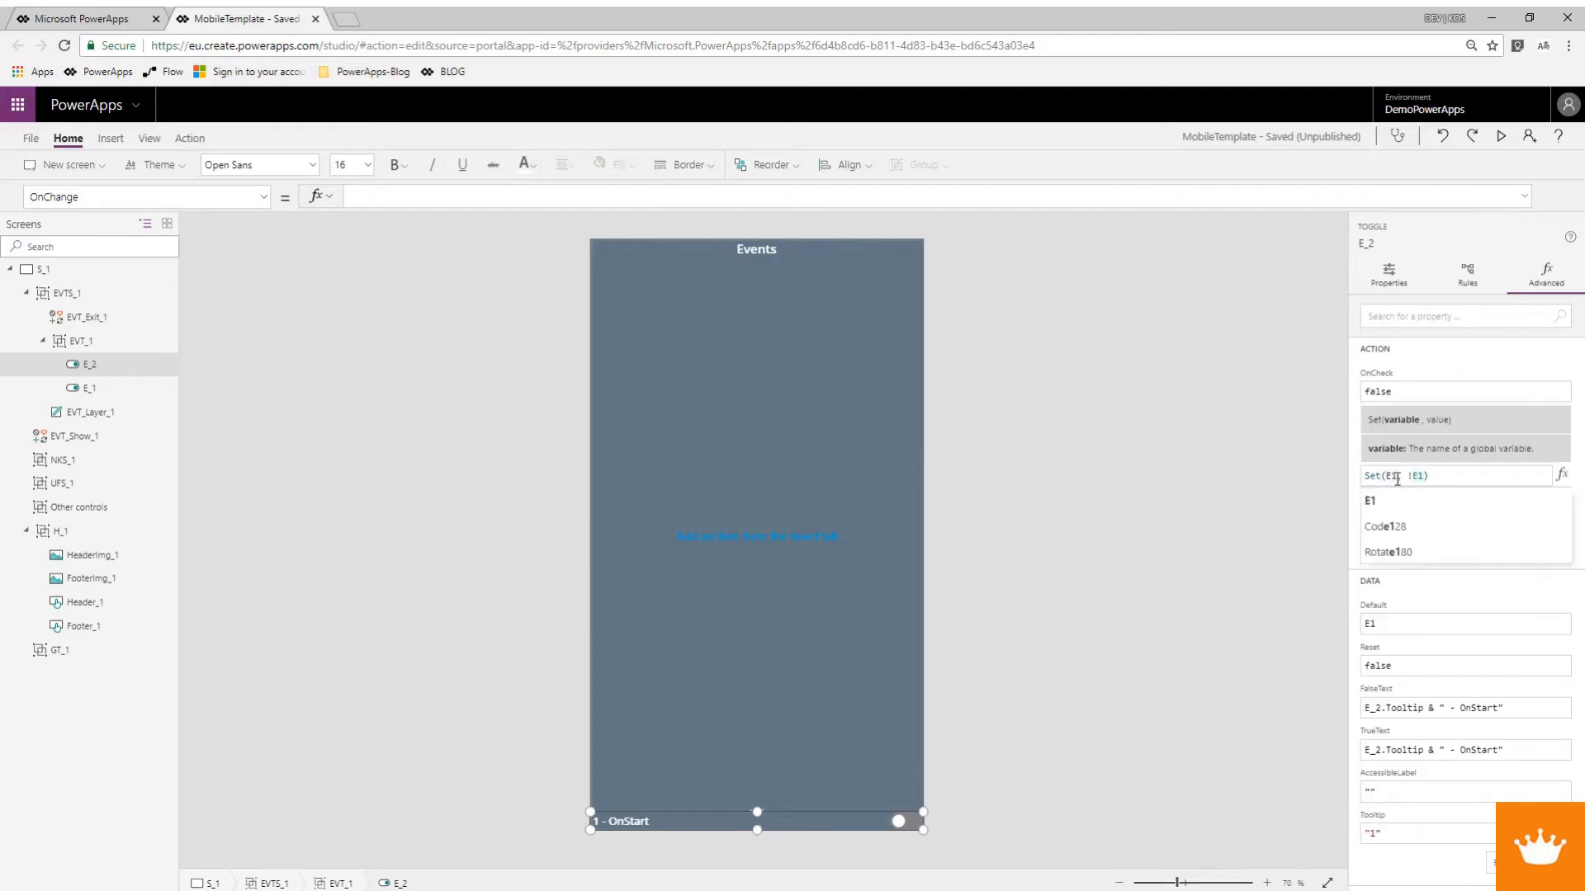
{"action": "key", "text": "BackSpace"}
{"action": "type", "text": "2"}
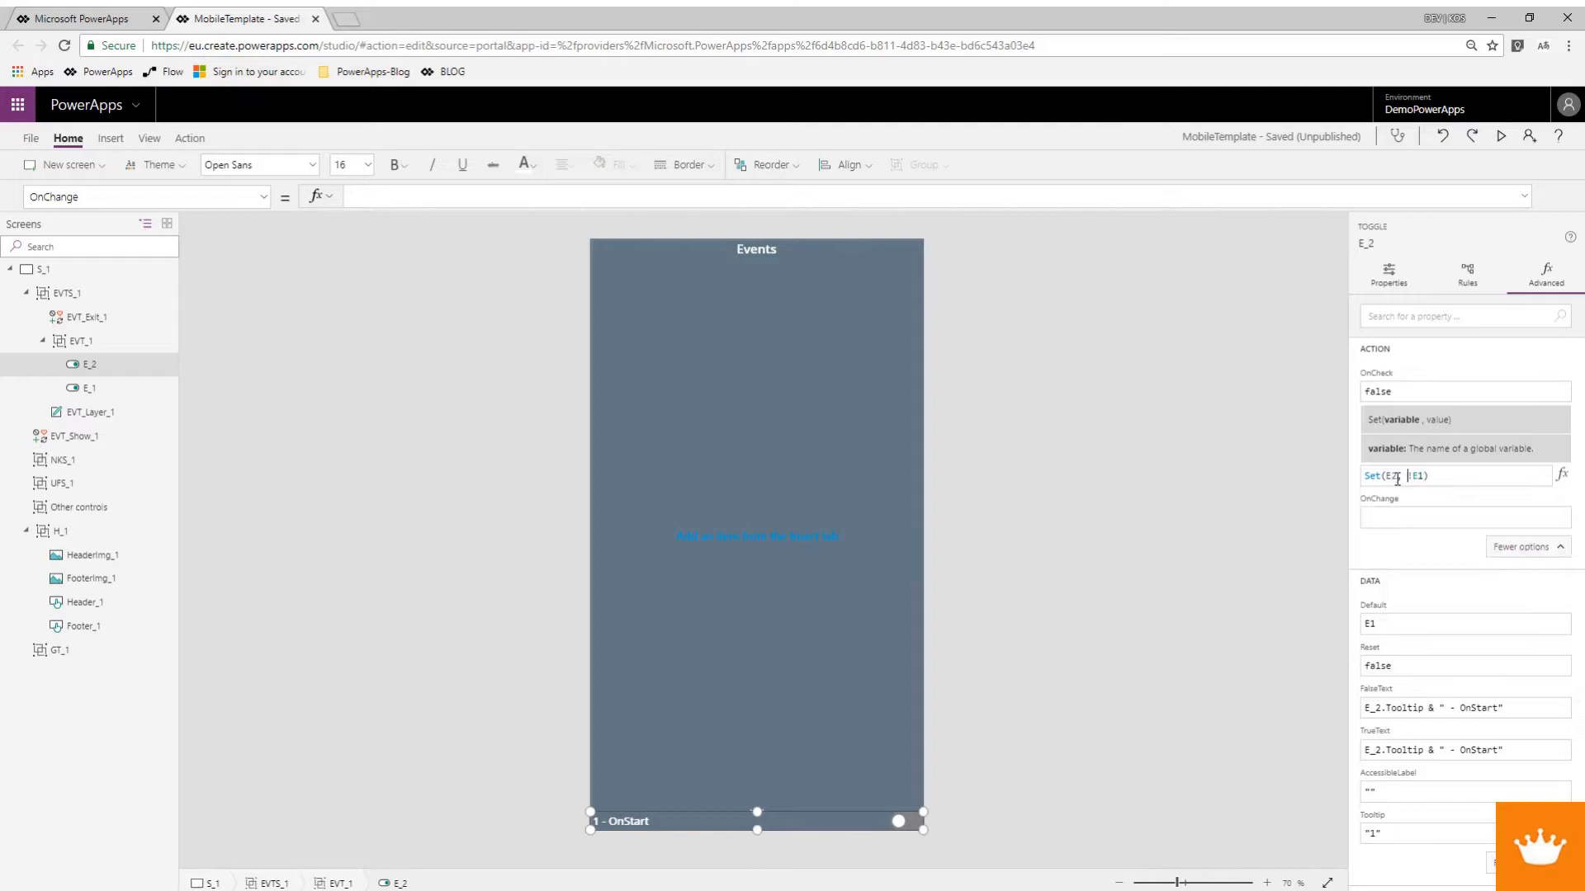
{"action": "key", "text": "Right"}
{"action": "key", "text": "Right"}
{"action": "key", "text": "Right"}
{"action": "key", "text": "Right"}
{"action": "key", "text": "Delete"}
{"action": "type", "text": "2"}
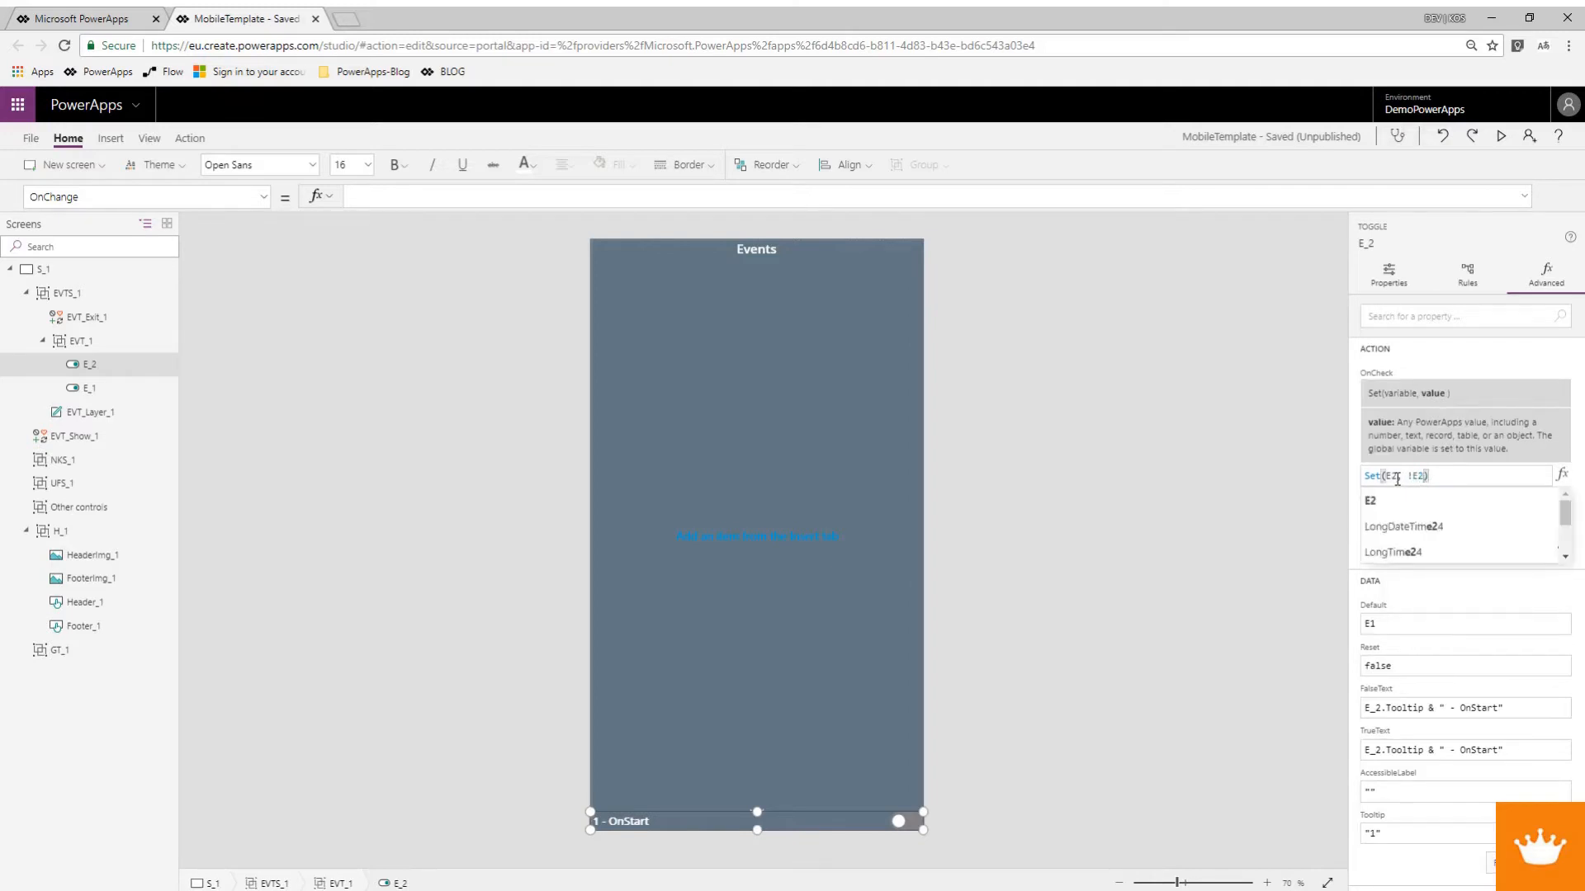
Set toggle E_2's Default property to the E2 variable.
{"action": "left_click", "coordinate": [1386, 625]}
{"action": "key", "text": "BackSpace"}
{"action": "type", "text": "2"}
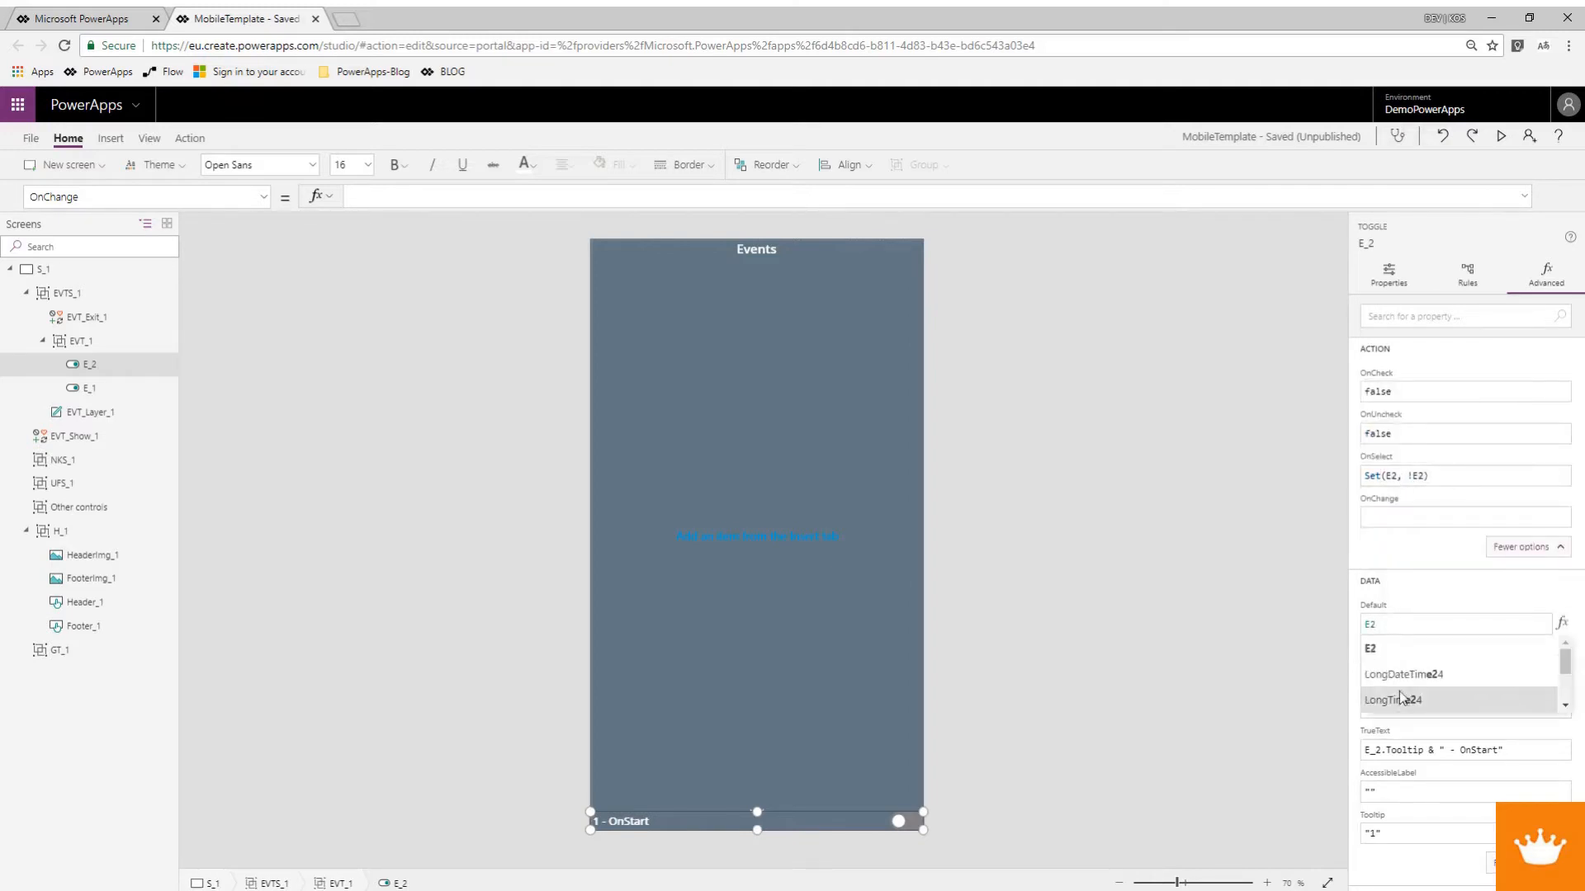
Remove OnStart from E_2's TrueText and FalseText strings, and set its Tooltip to "2".
{"action": "left_click", "coordinate": [1472, 753]}
{"action": "double_click", "coordinate": [1472, 749]}
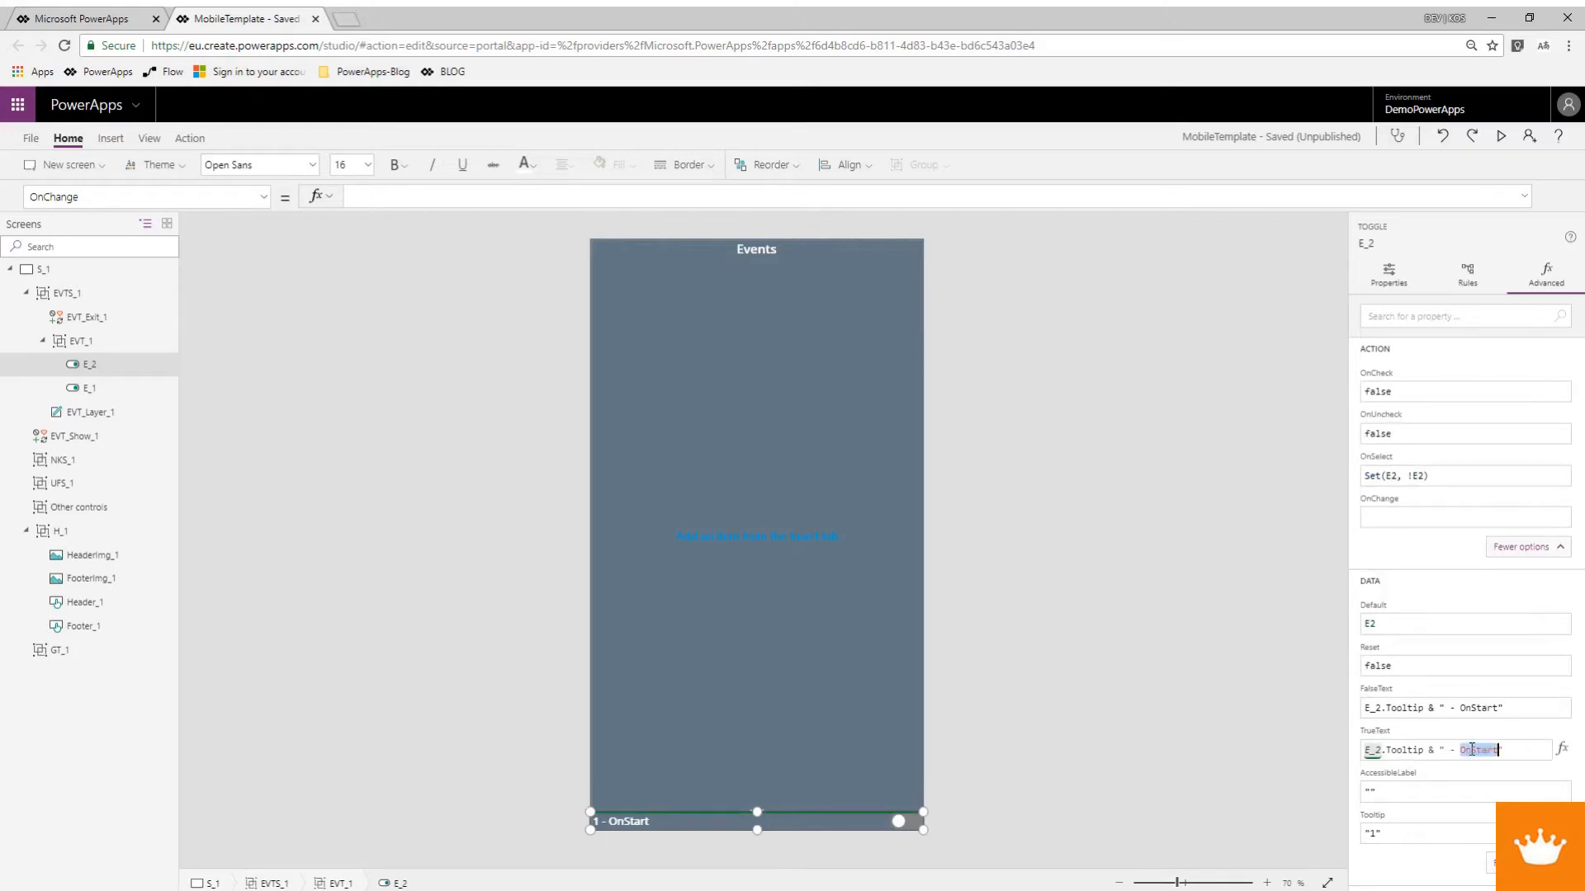
{"action": "key", "text": "Delete"}
{"action": "left_click", "coordinate": [1468, 707]}
{"action": "double_click", "coordinate": [1468, 708]}
{"action": "key", "text": "Delete"}
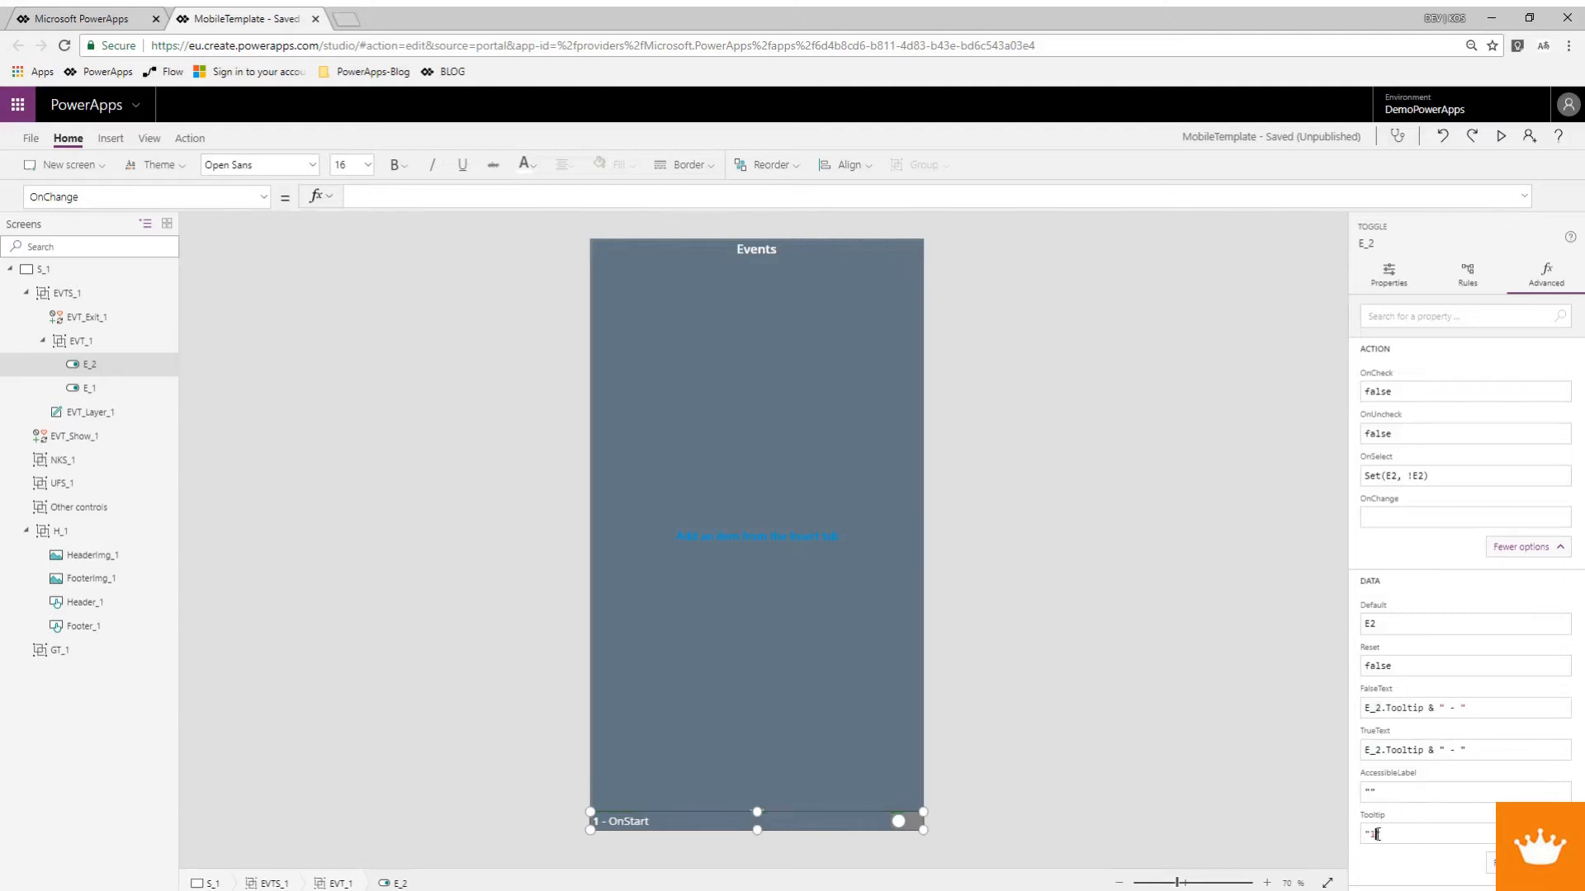
{"action": "key", "text": "BackSpace"}
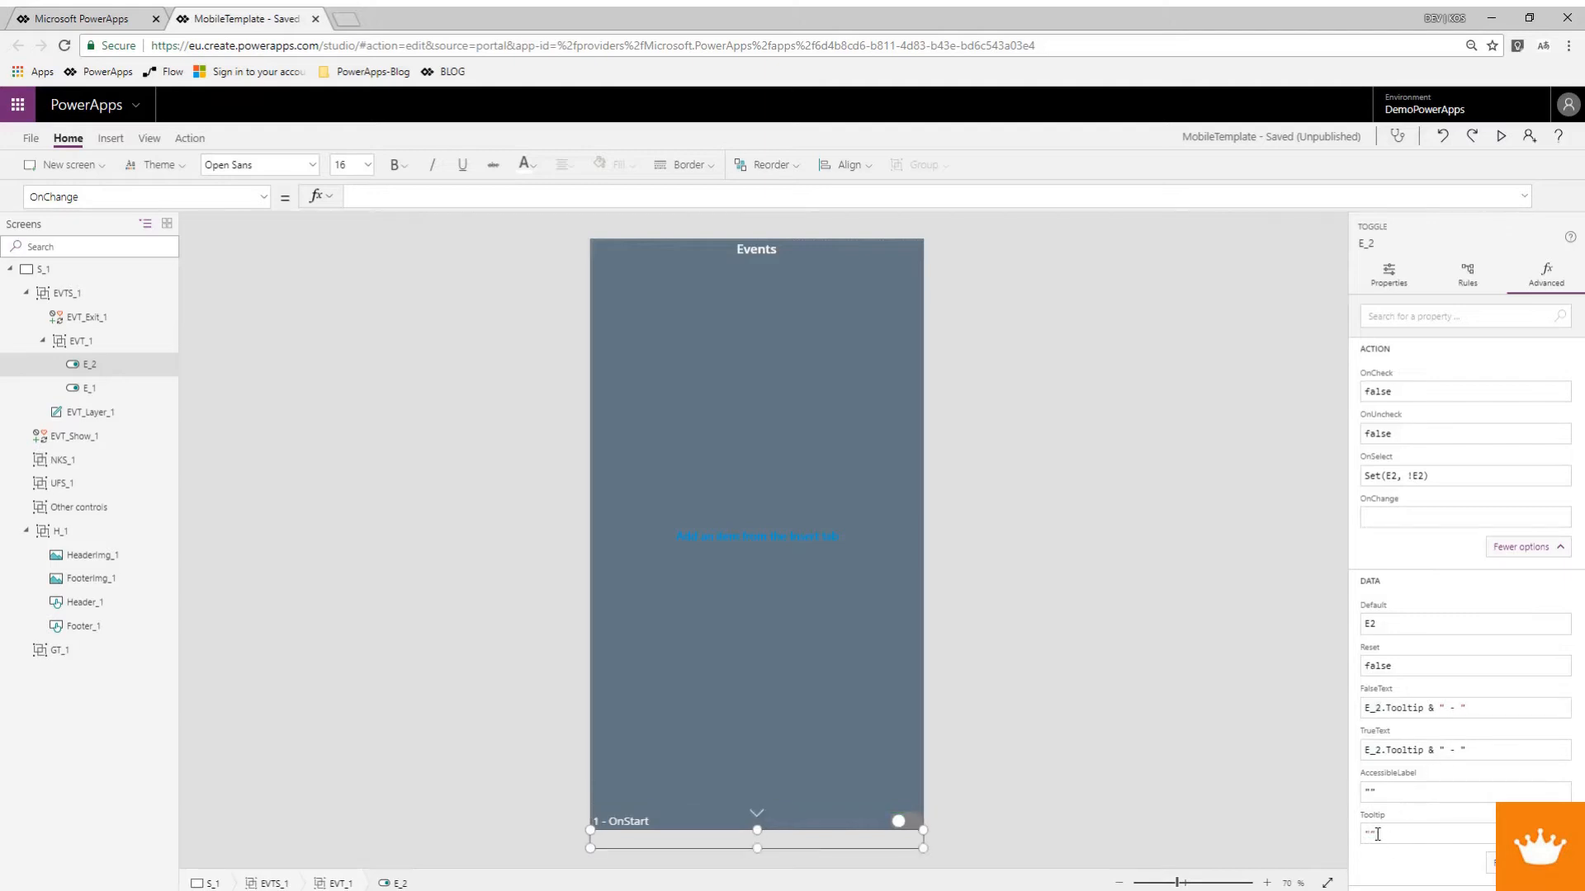
{"action": "type", "text": "2"}
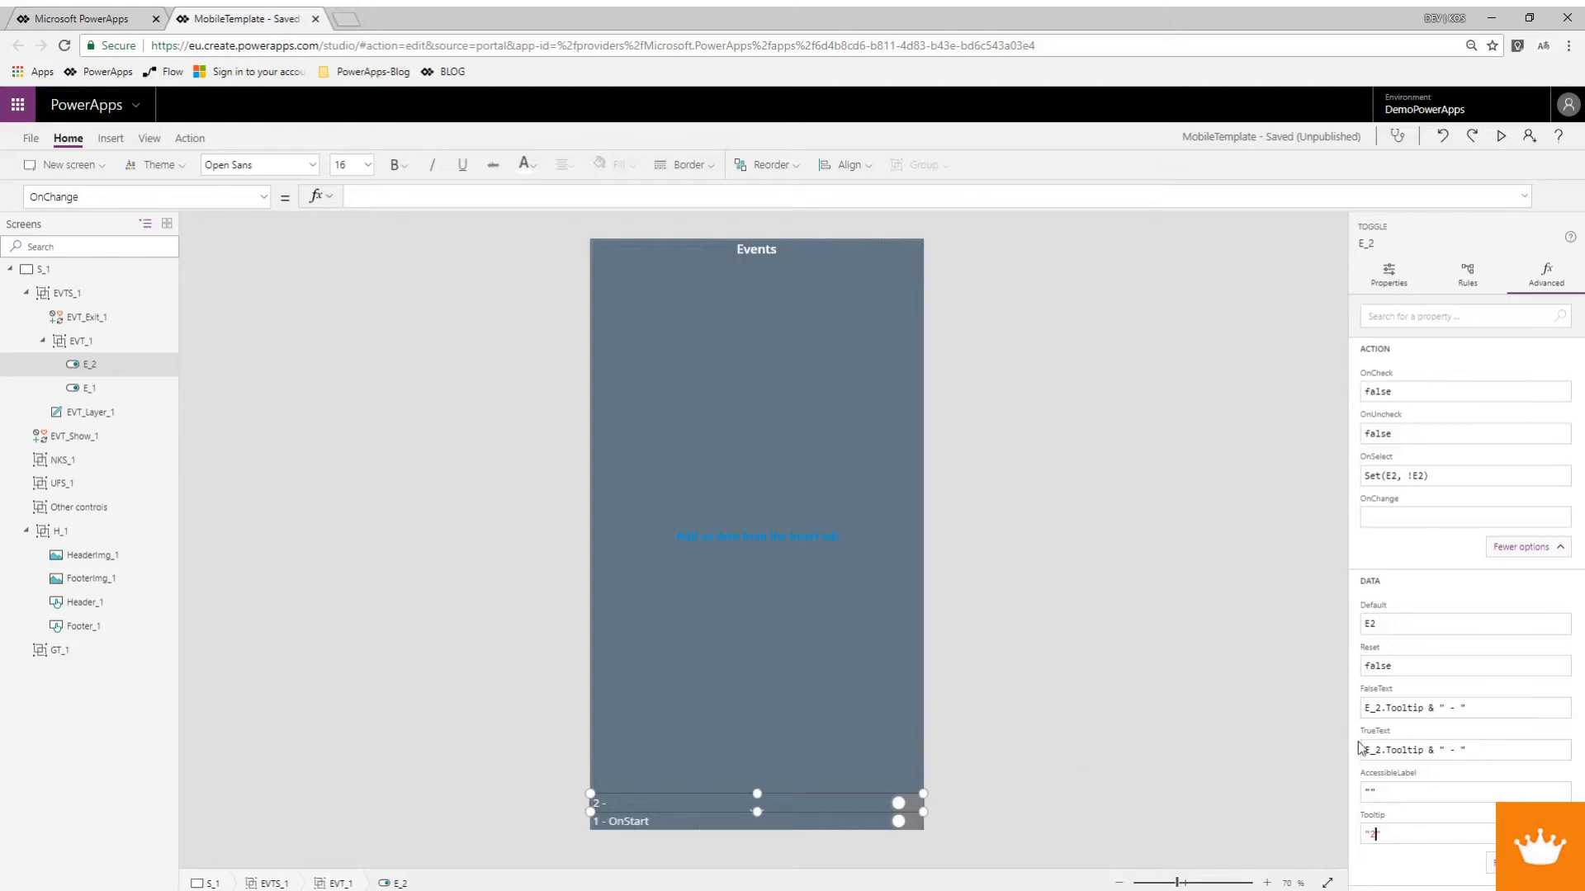
Set toggle E_2's Height property to E_1.Height.
{"action": "scroll", "coordinate": [1417, 752], "scroll_direction": "down", "scroll_amount": 3}
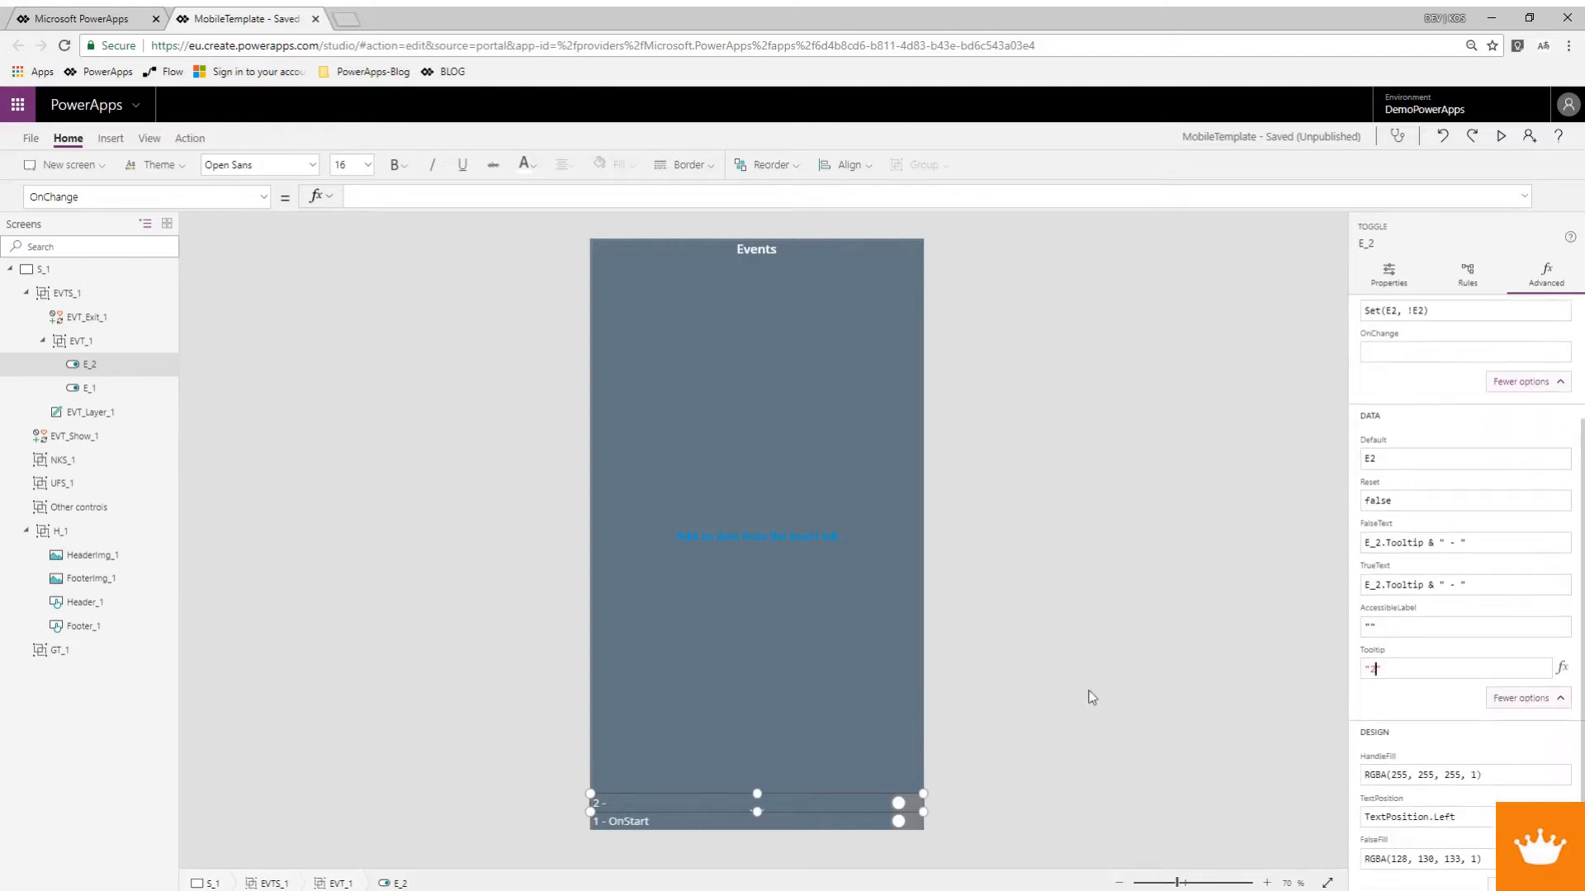
{"action": "left_click", "coordinate": [261, 198]}
{"action": "scroll", "coordinate": [191, 437], "scroll_direction": "down", "scroll_amount": 3}
{"action": "scroll", "coordinate": [162, 437], "scroll_direction": "up", "scroll_amount": 6}
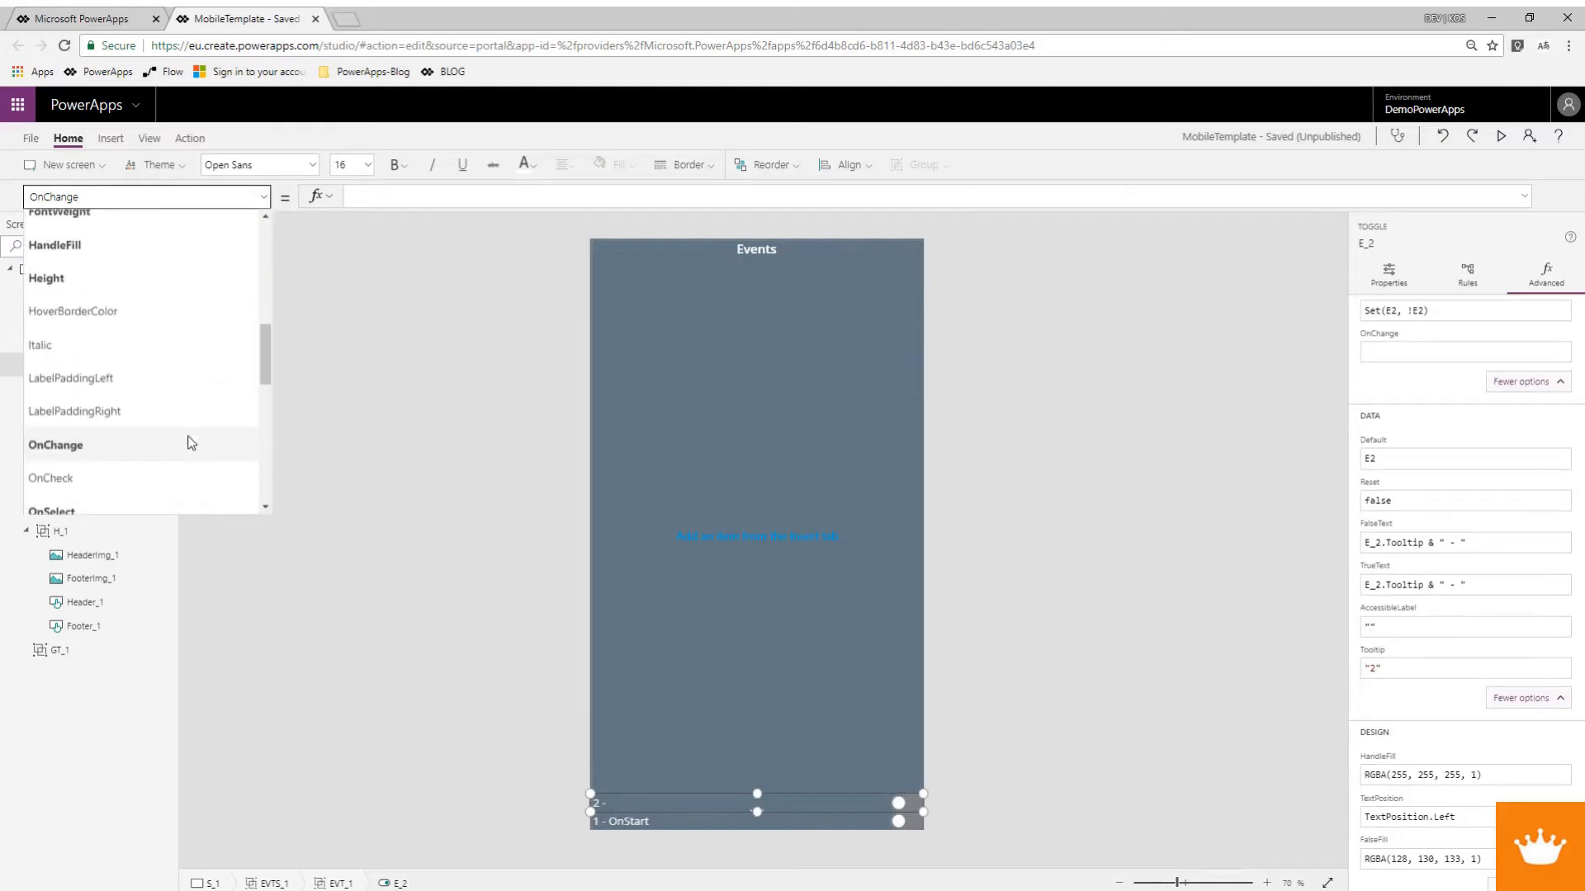
{"action": "left_click", "coordinate": [81, 443]}
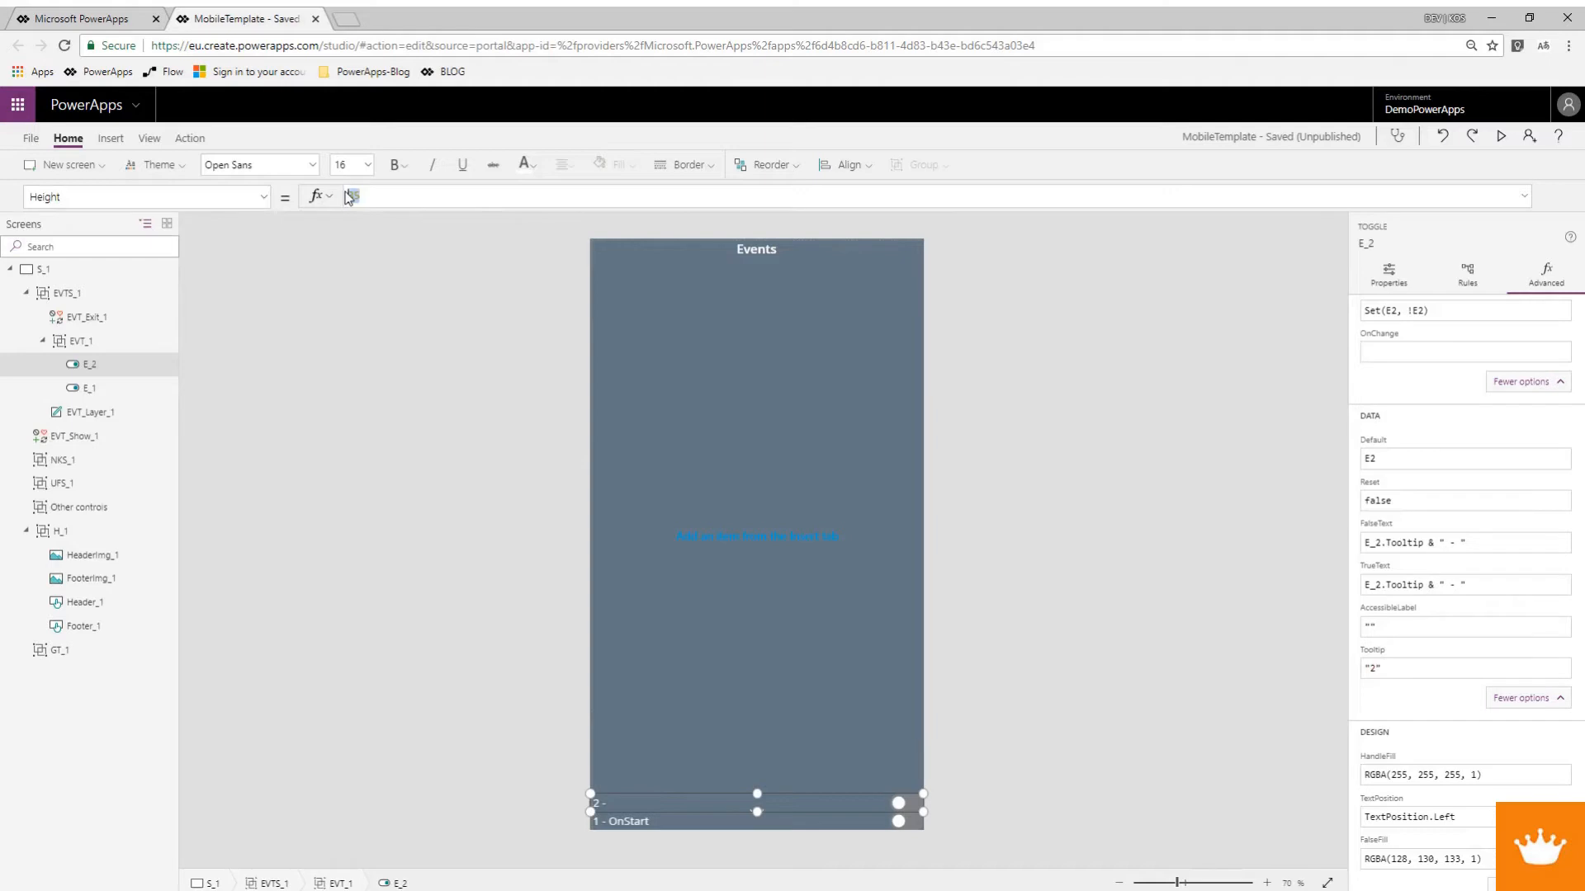
{"action": "type", "text": "E_1"}
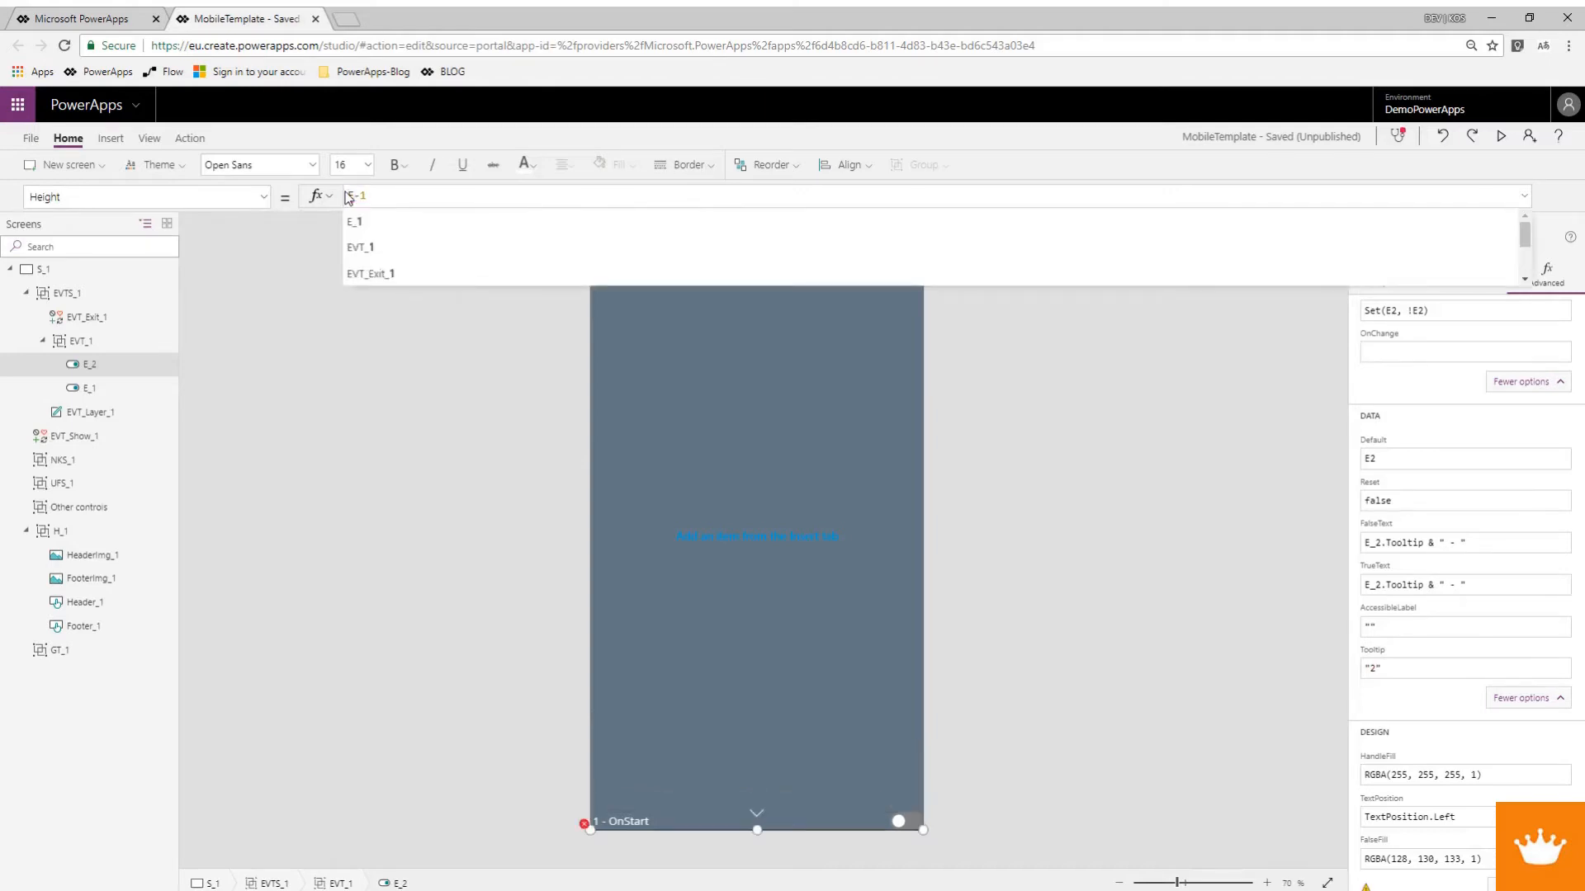
{"action": "type", "text": "."}
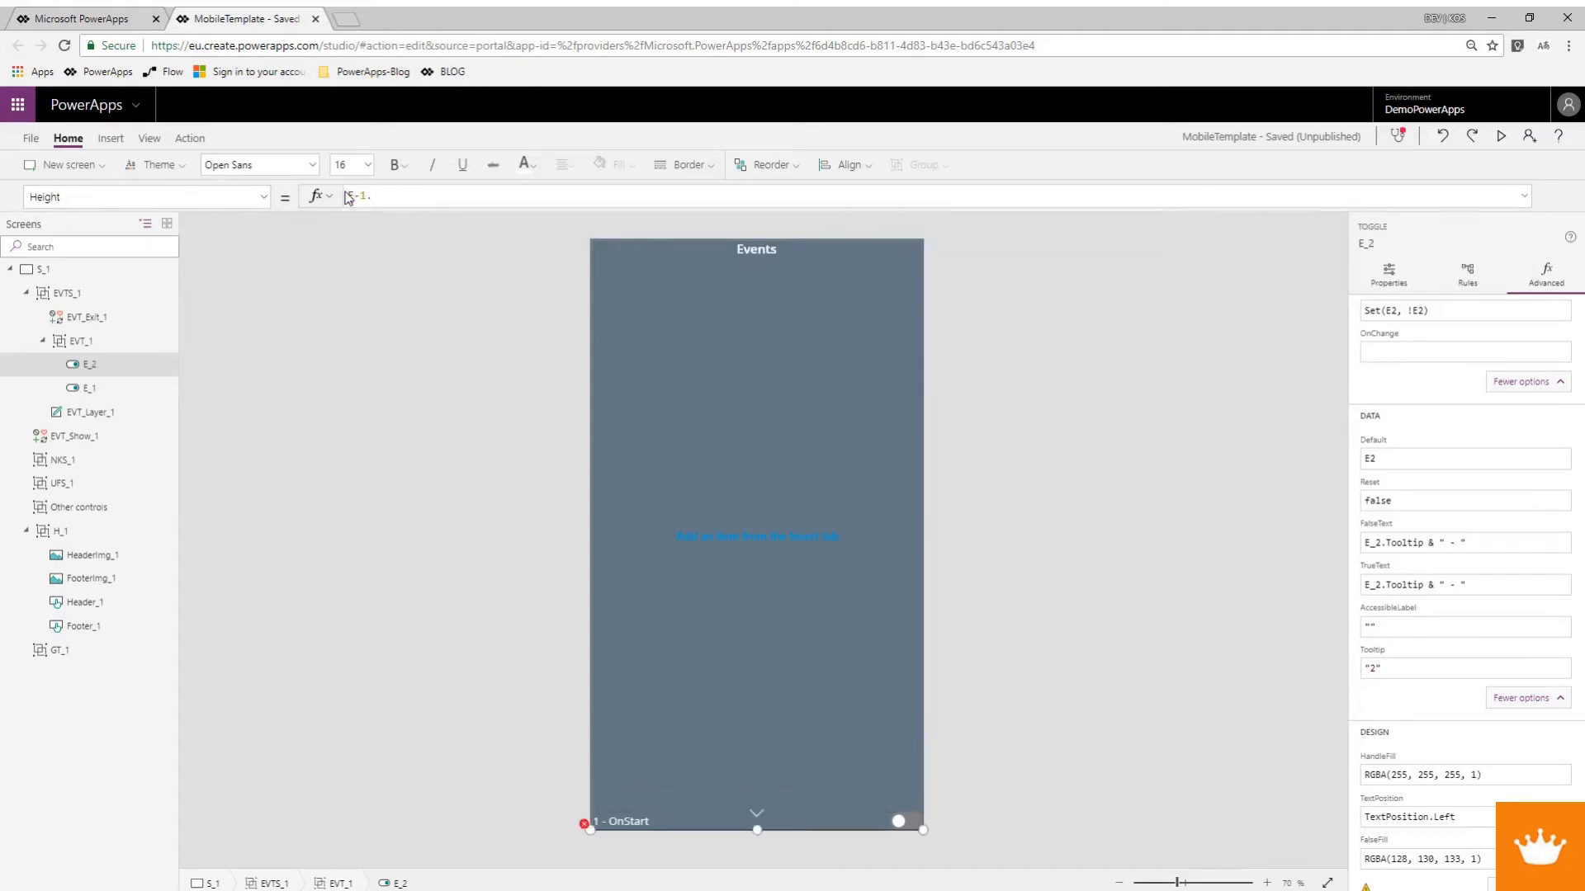
{"action": "key", "text": "BackSpace"}
{"action": "type", "text": ".Heig"}
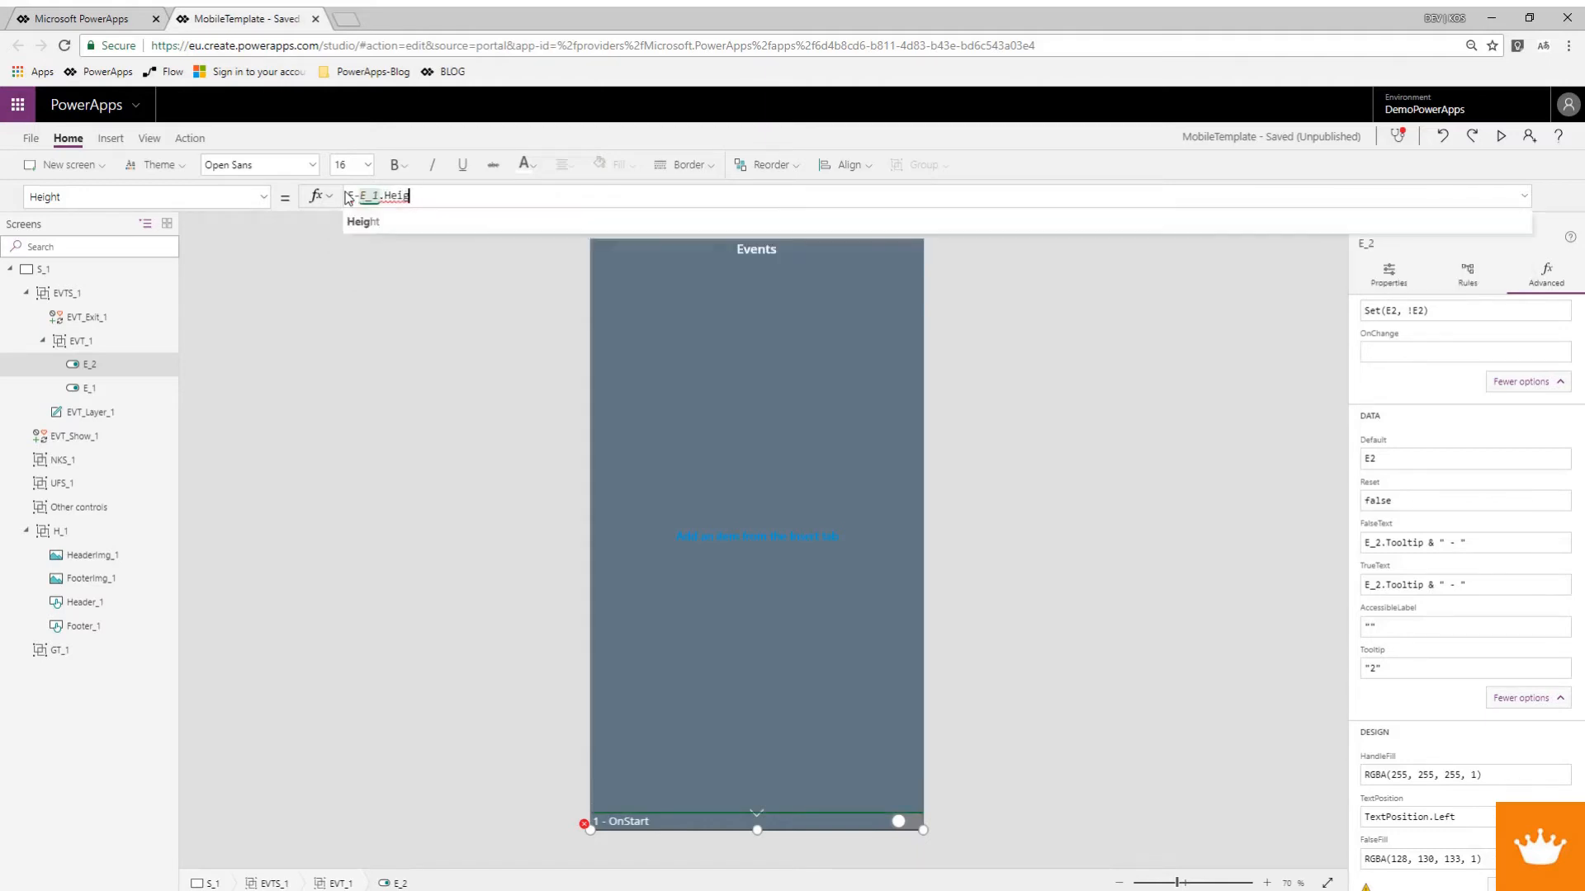
{"action": "type", "text": "ht"}
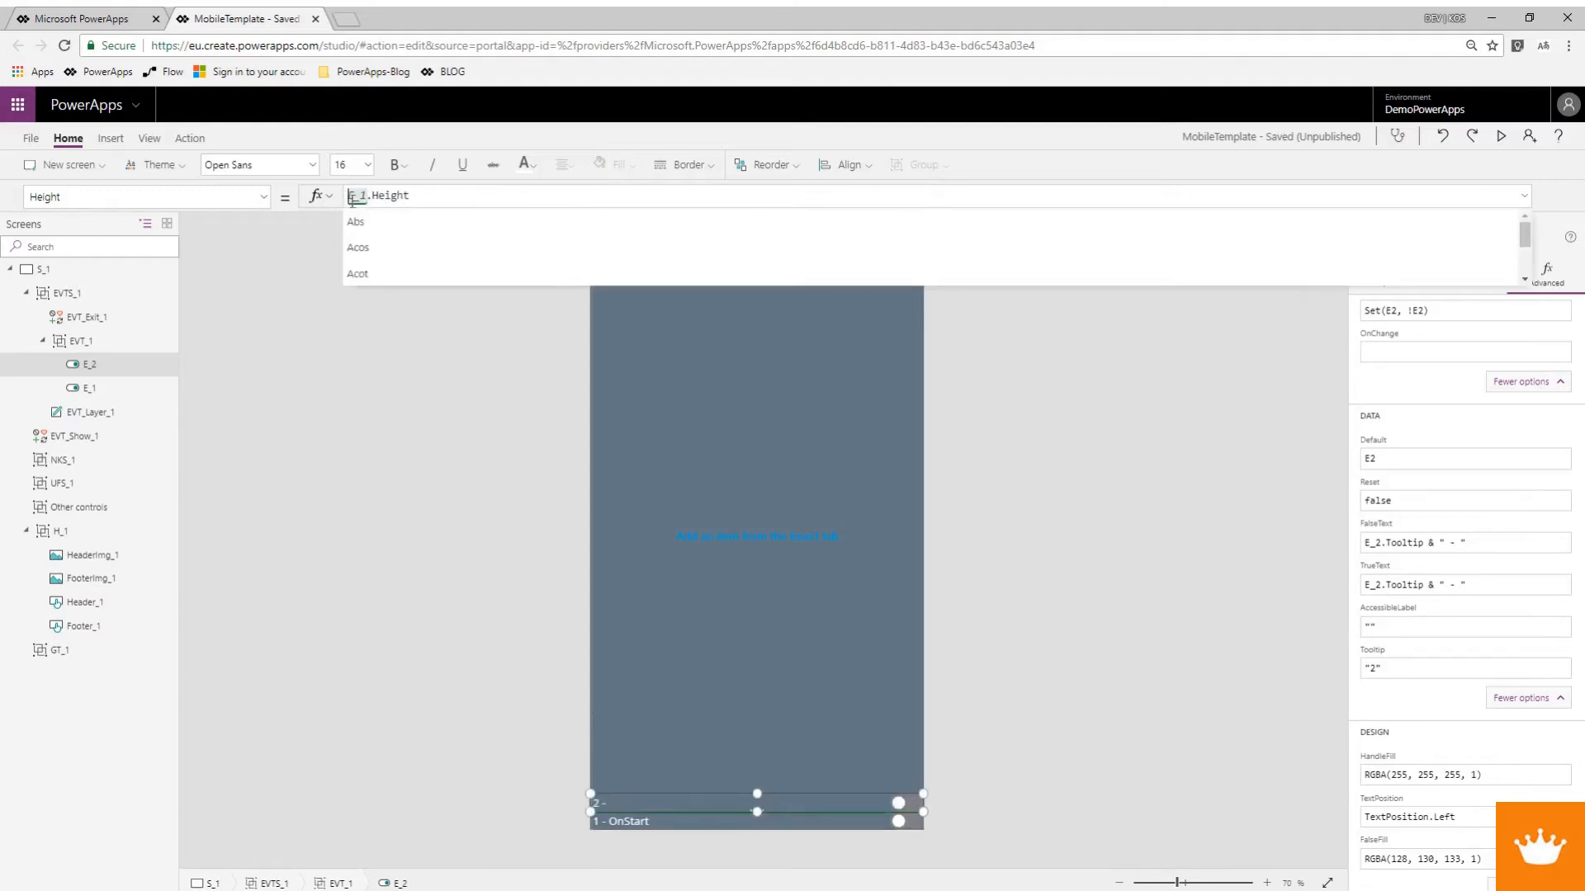
Set toggle E_2's Font property to E_1.Font.
{"action": "left_click", "coordinate": [263, 196]}
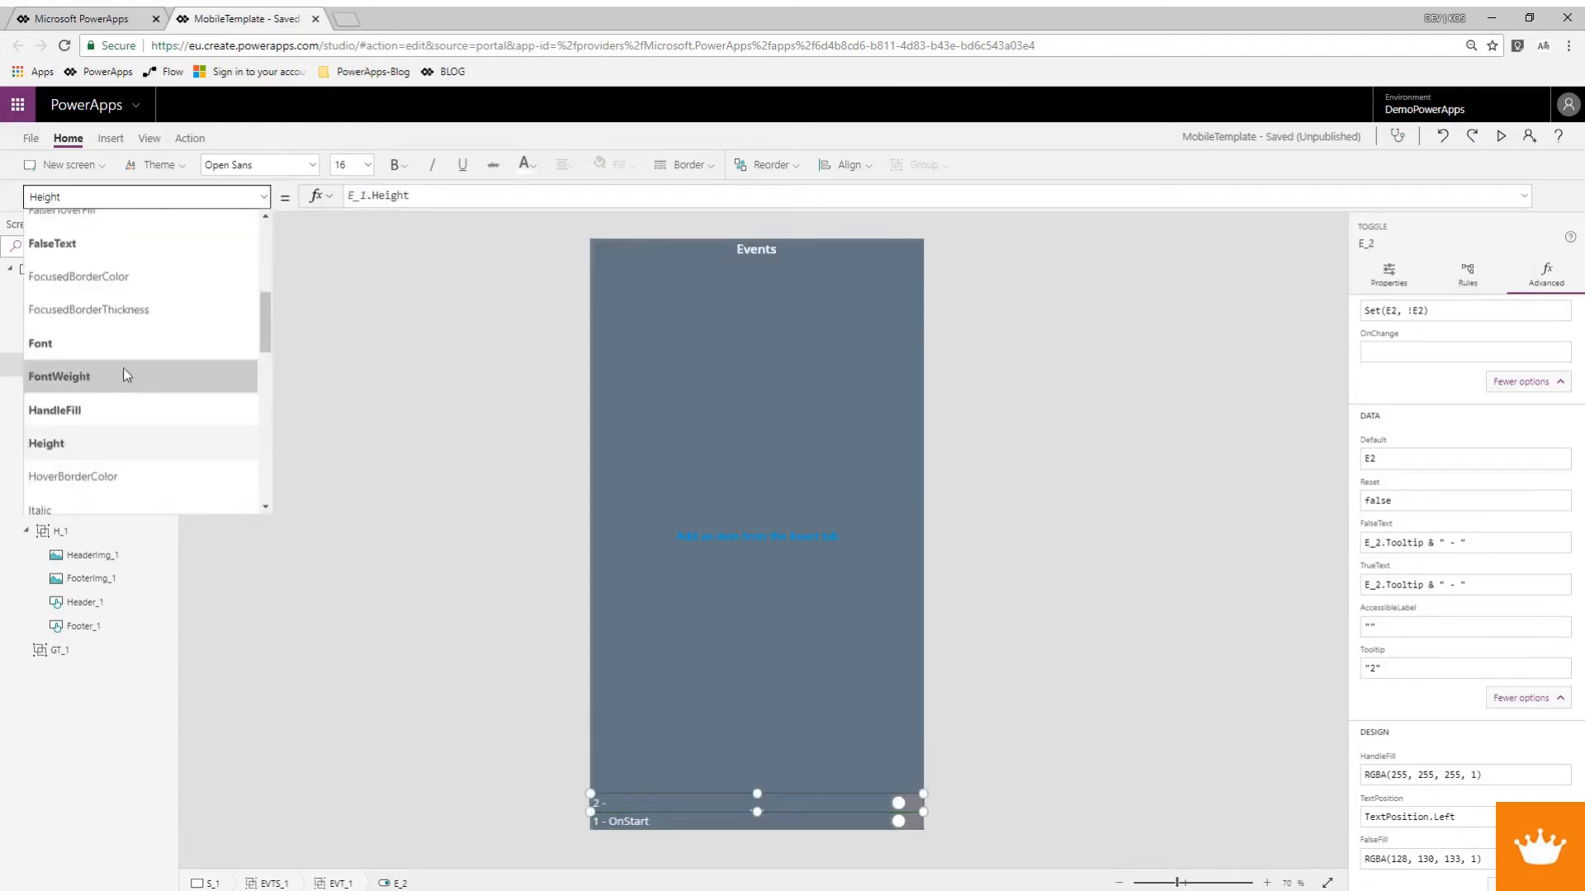
{"action": "left_click", "coordinate": [124, 345]}
{"action": "left_click_drag", "start_coordinate": [449, 196], "coordinate": [293, 201]}
{"action": "type", "text": "E"}
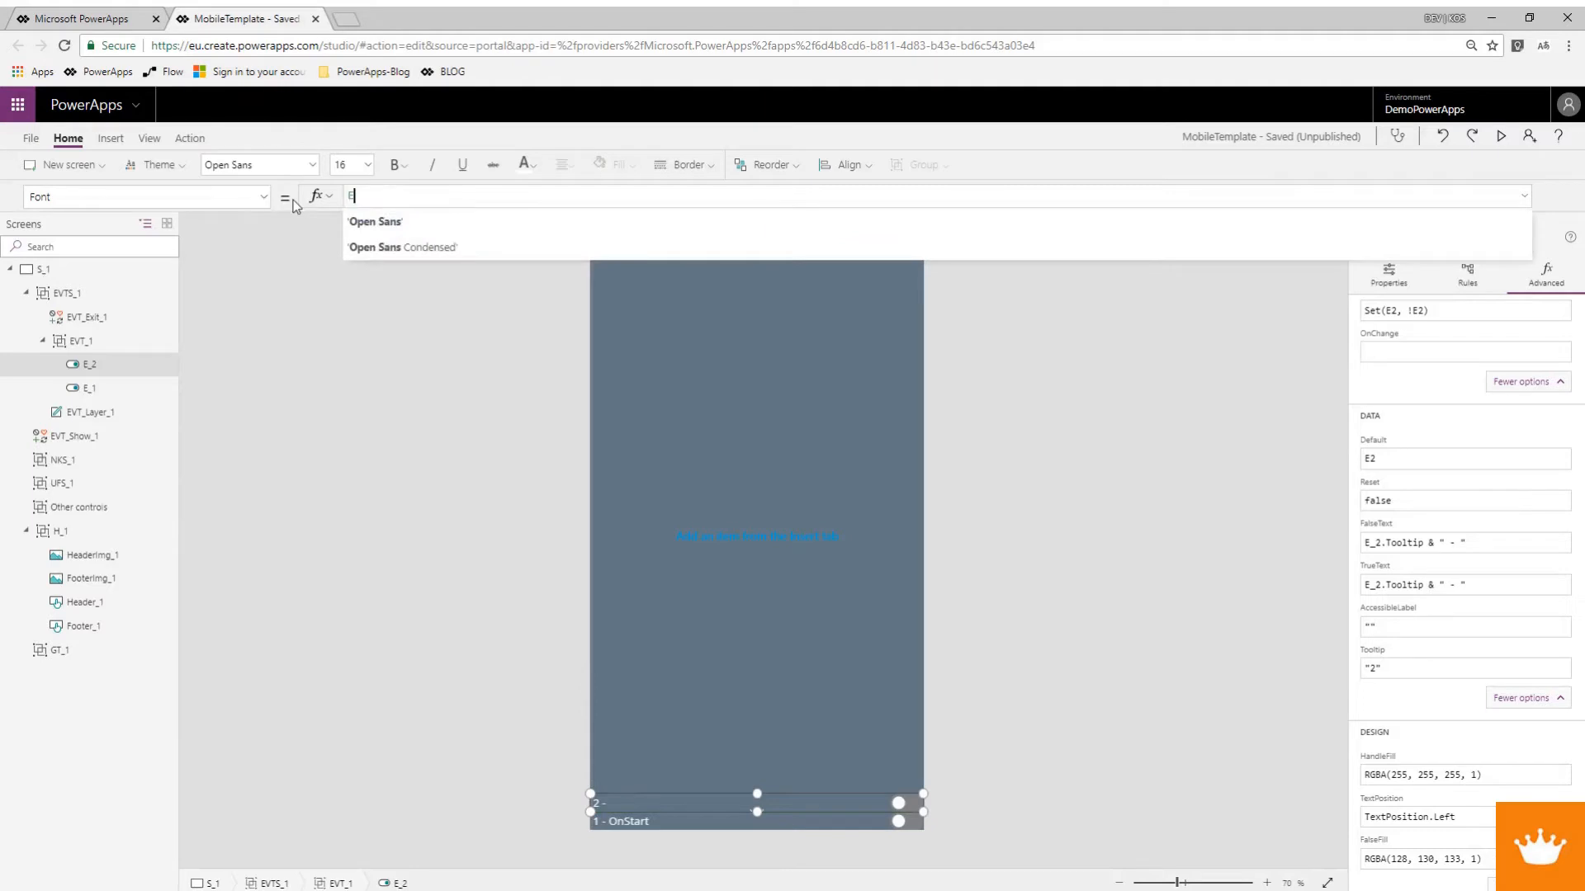
{"action": "type", "text": "1_"}
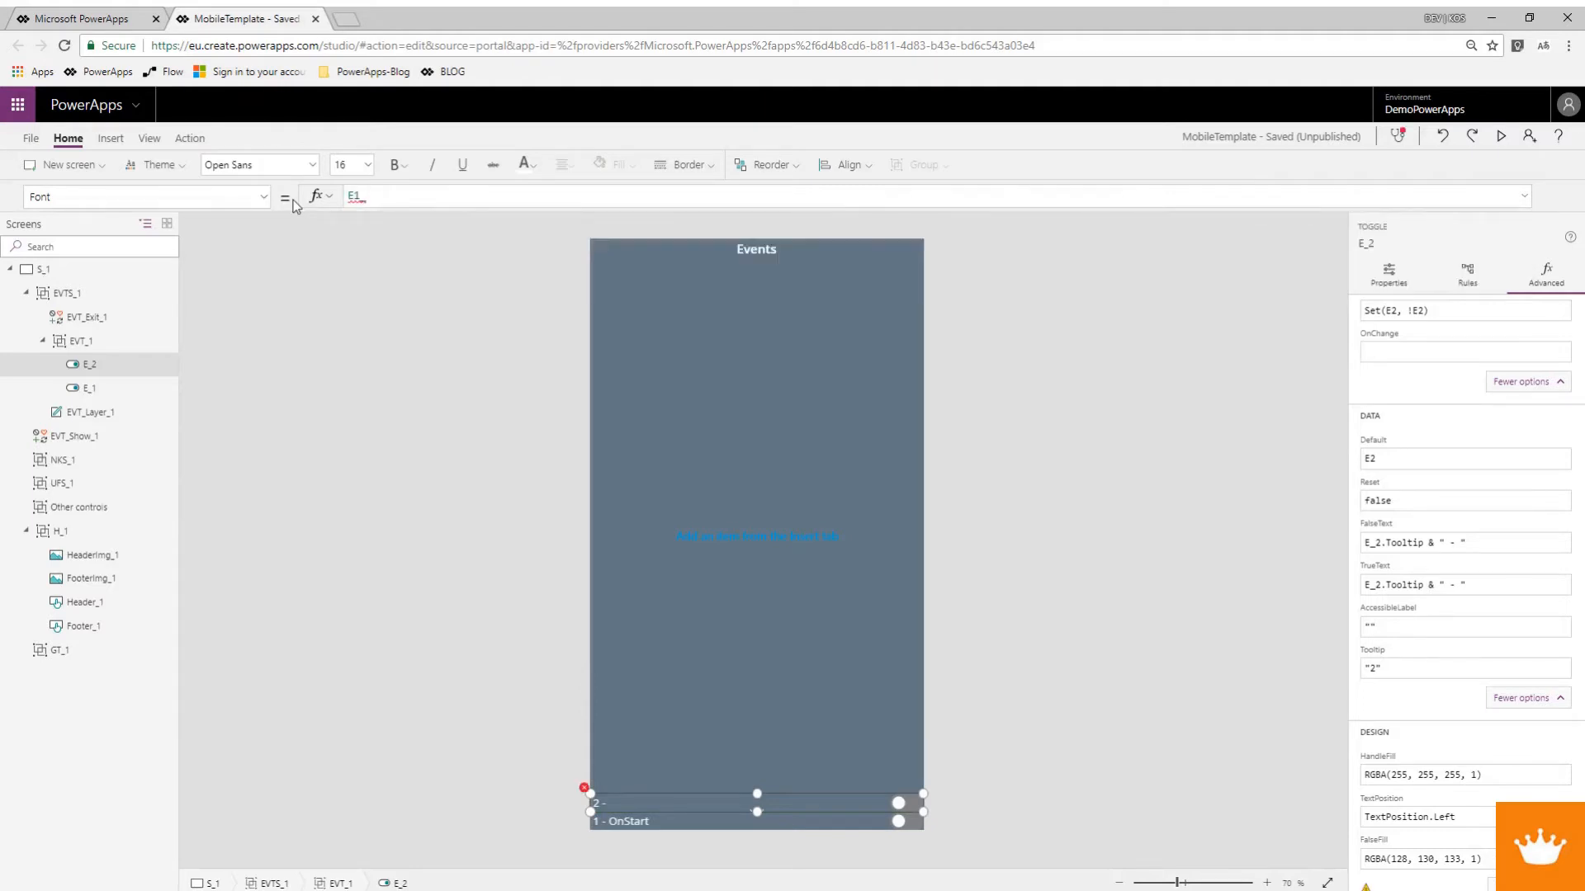
{"action": "key", "text": "BackSpace"}
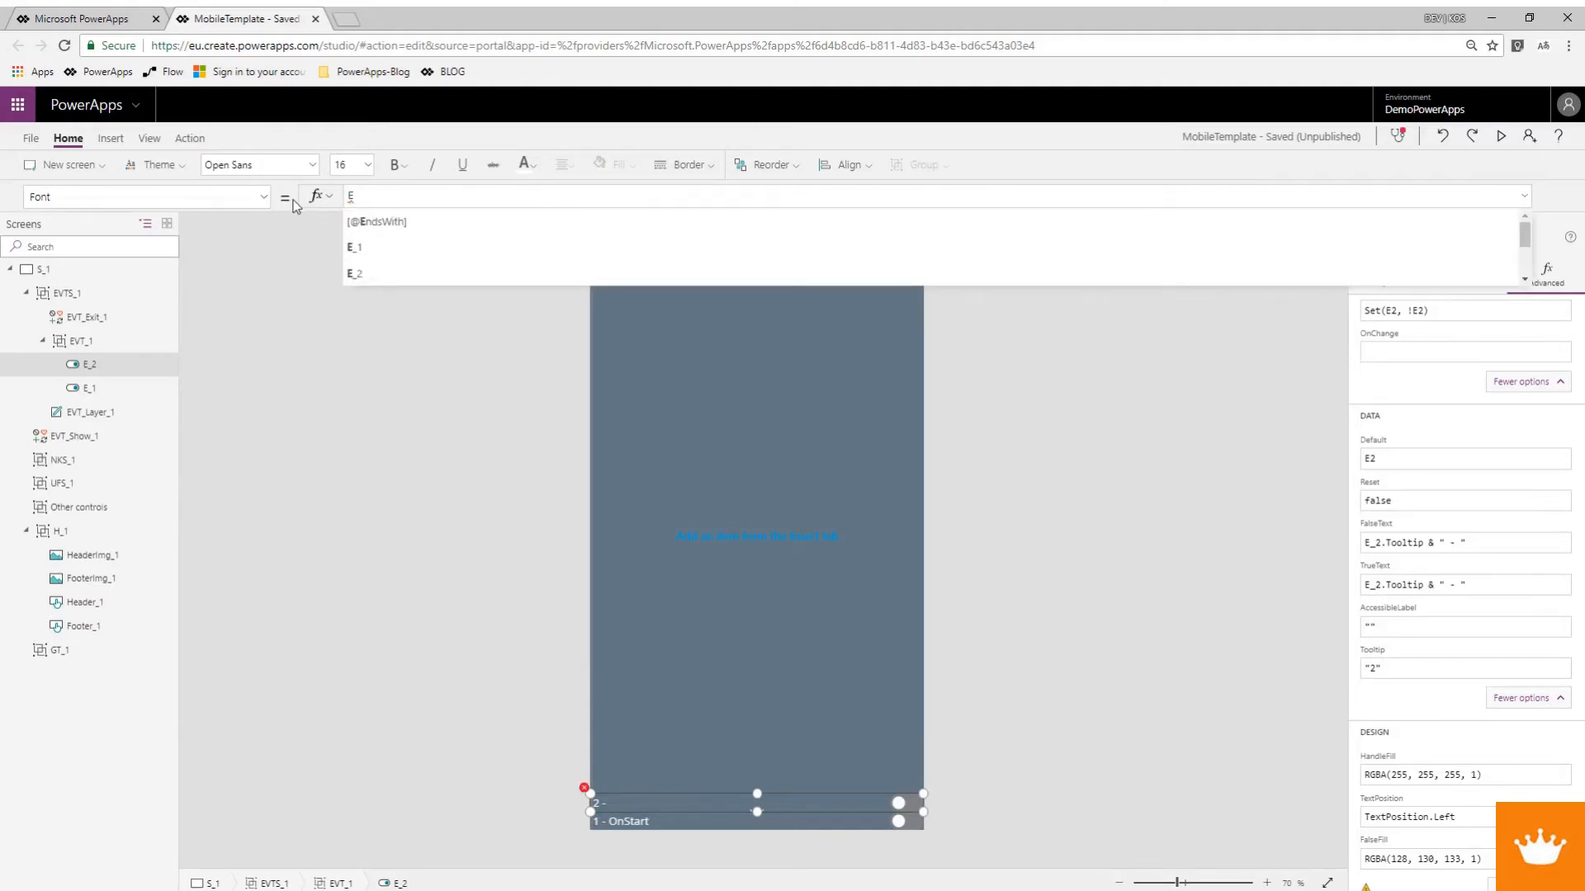
{"action": "type", "text": "_1.Font"}
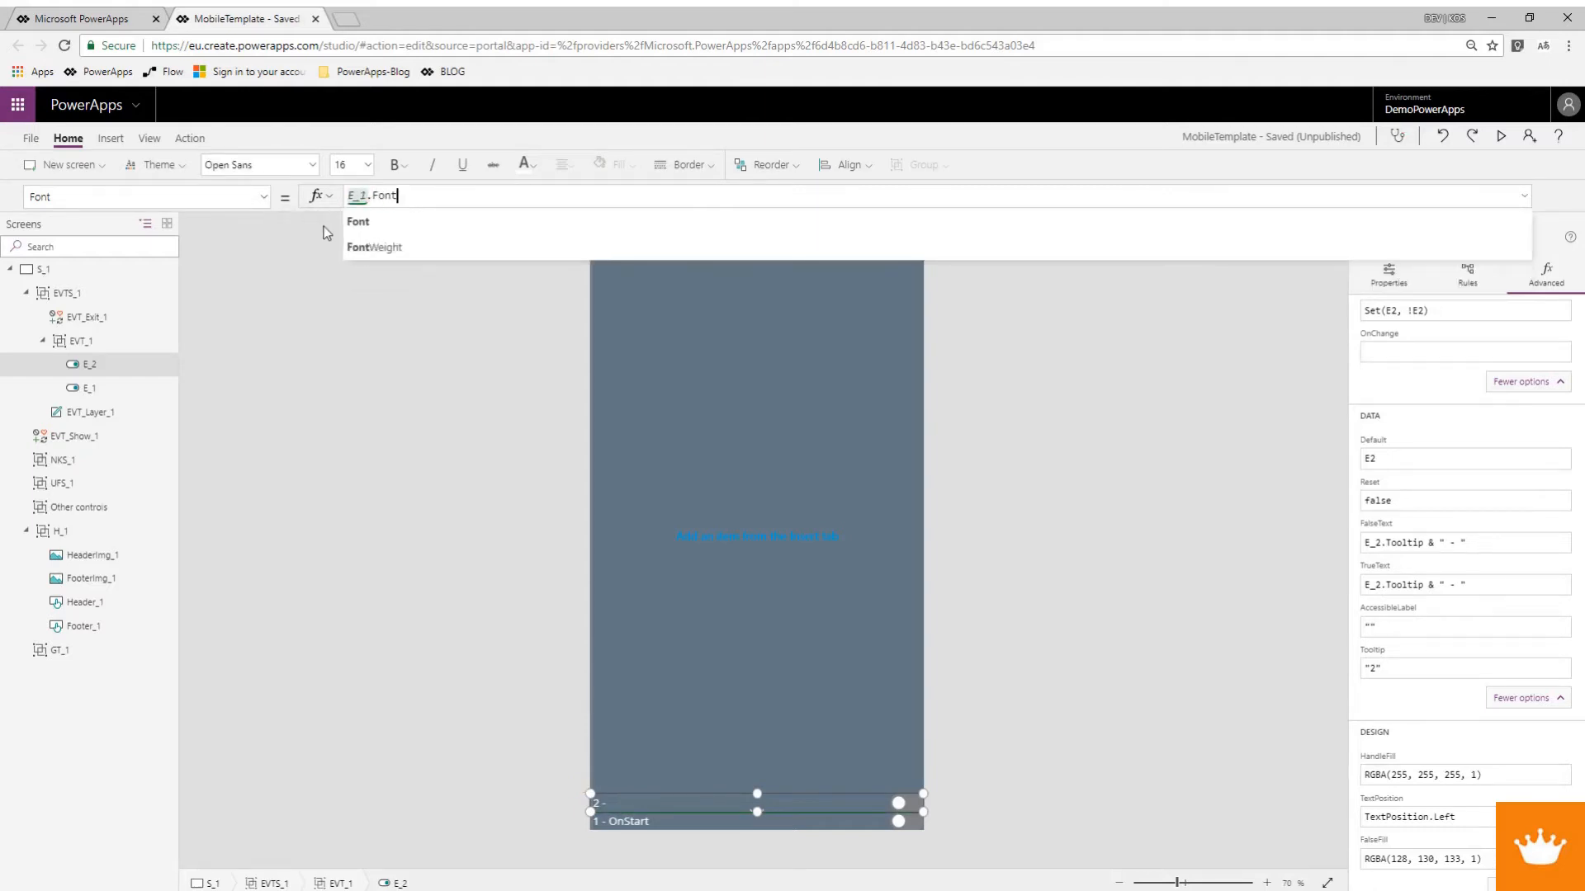
{"action": "left_click", "coordinate": [352, 229]}
Set toggle E_2's Size property to E_1.Size.
{"action": "left_click", "coordinate": [264, 196]}
{"action": "scroll", "coordinate": [186, 421], "scroll_direction": "down", "scroll_amount": 3}
{"action": "scroll", "coordinate": [186, 421], "scroll_direction": "down", "scroll_amount": 5}
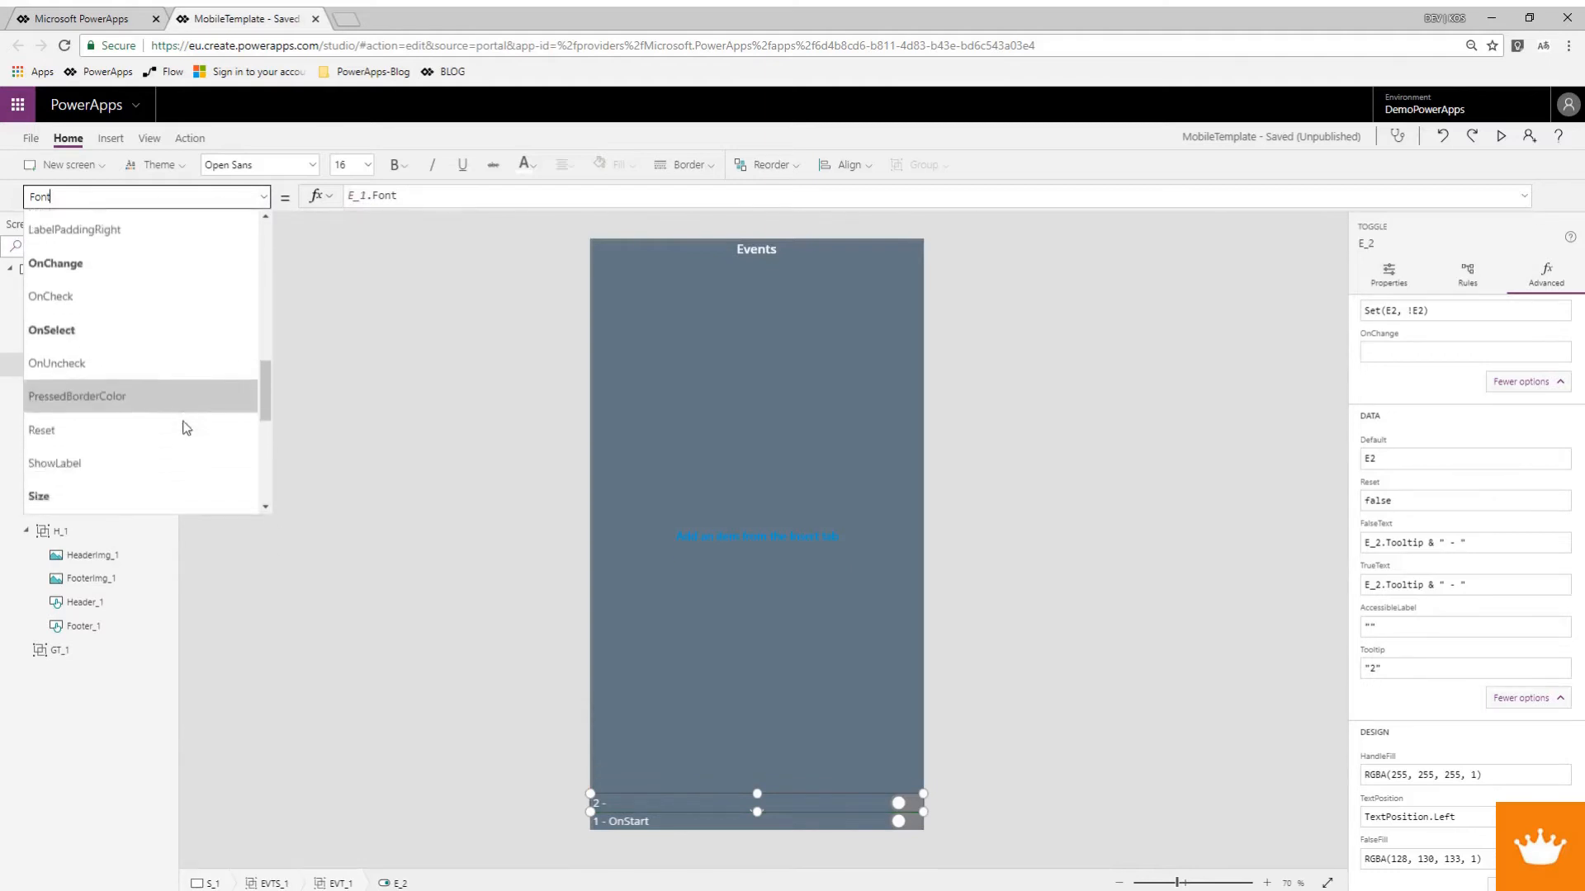
{"action": "left_click", "coordinate": [114, 376]}
{"action": "left_click_drag", "start_coordinate": [392, 196], "coordinate": [334, 202]}
{"action": "type", "text": "E_1"}
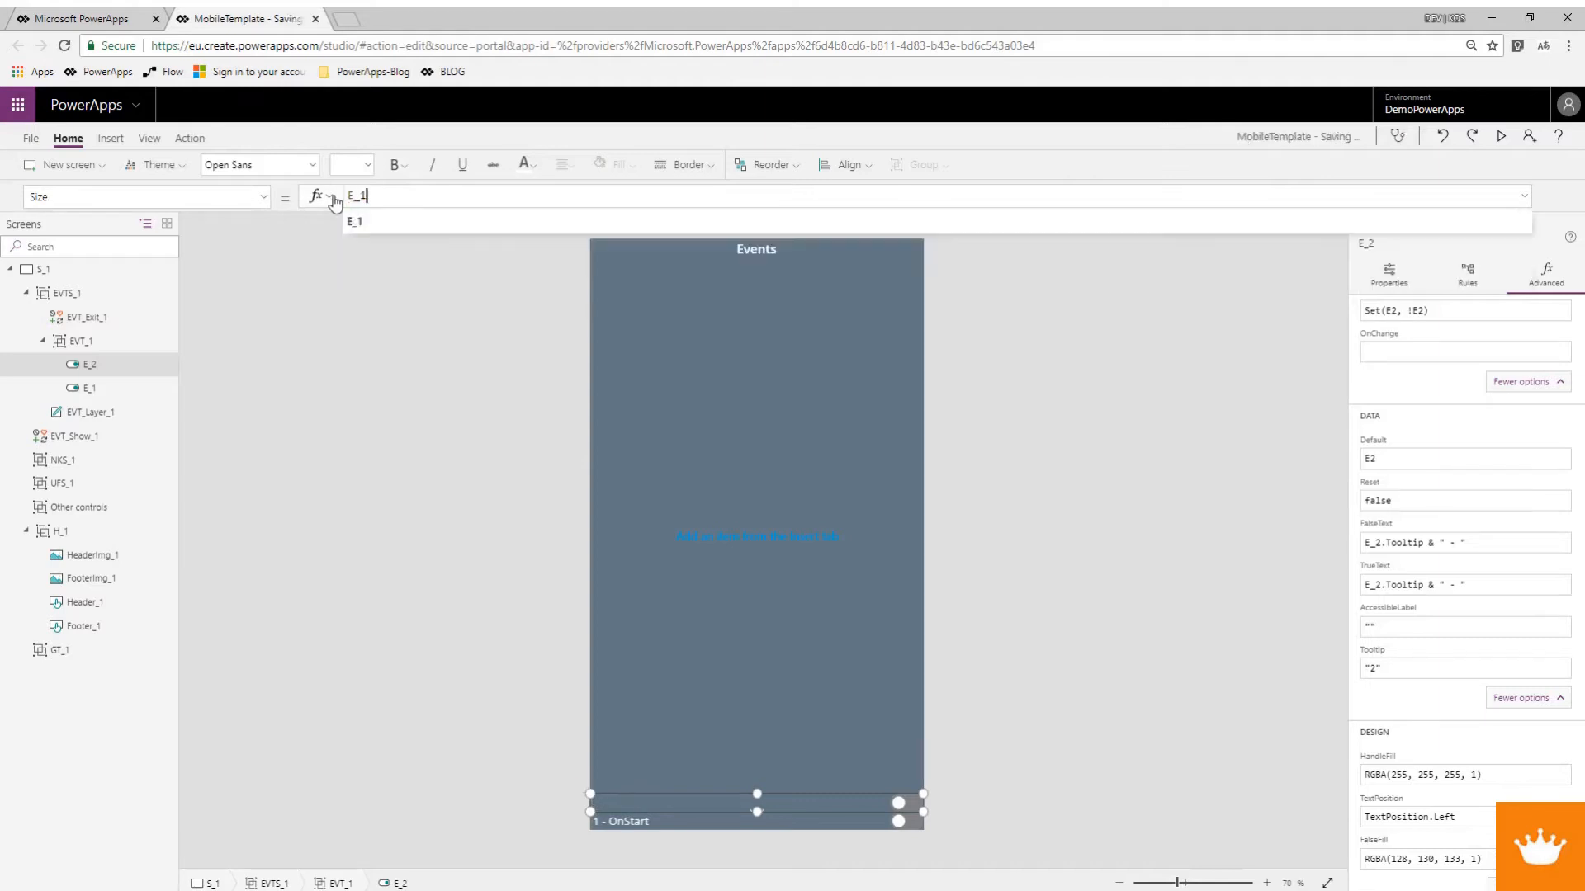
{"action": "type", "text": ".Size"}
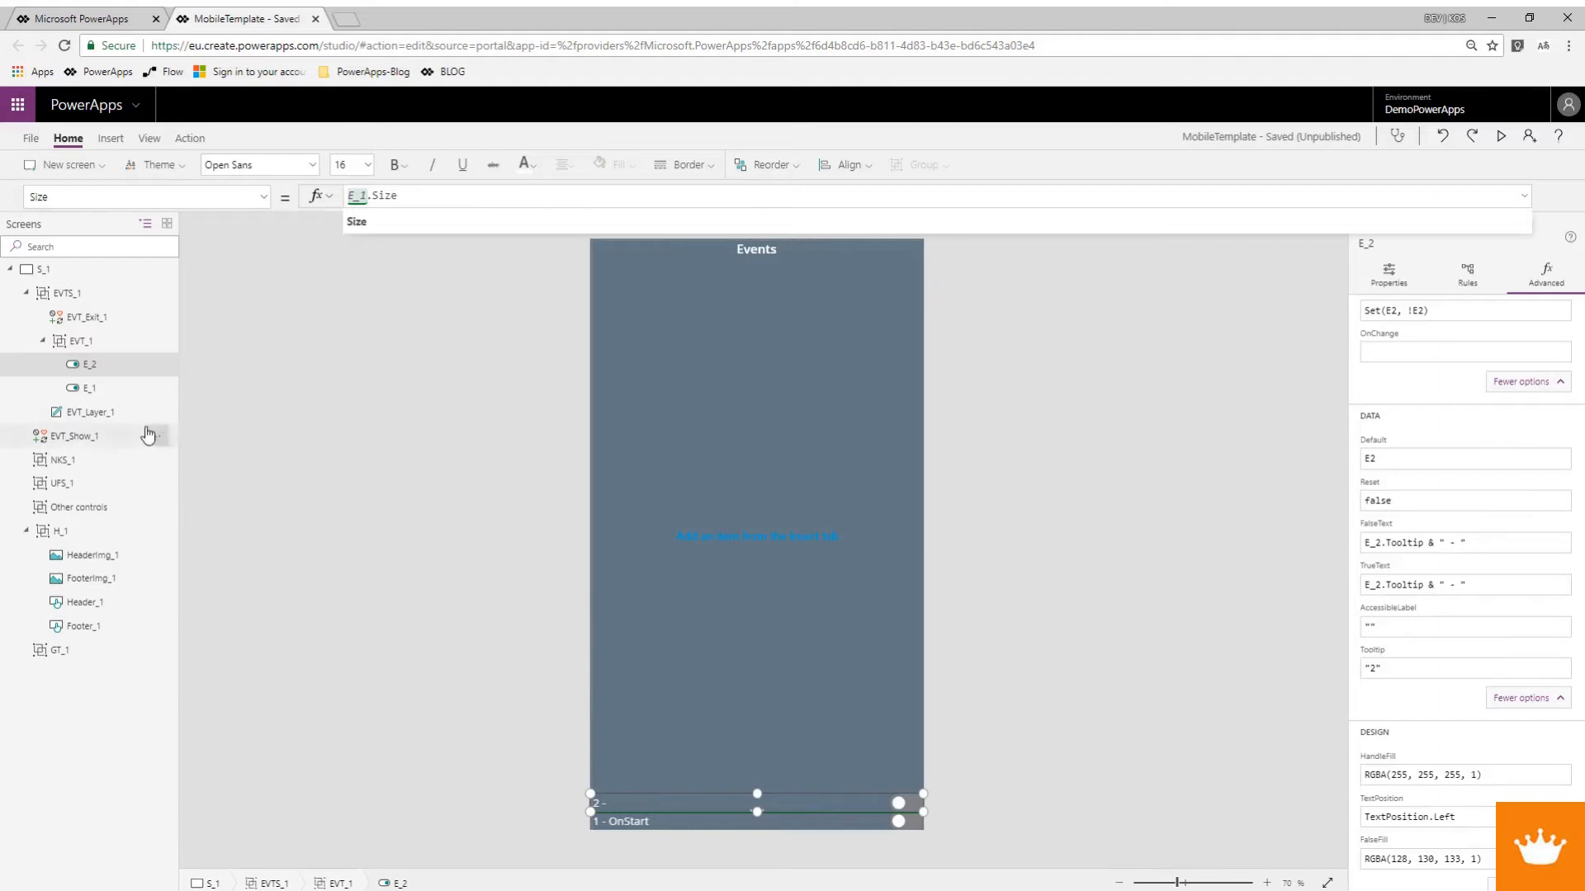
Copy toggle E_2 and paste it eight times within the EVT_1 group, giving toggles E_3 through E_10.
{"action": "left_click", "coordinate": [95, 365]}
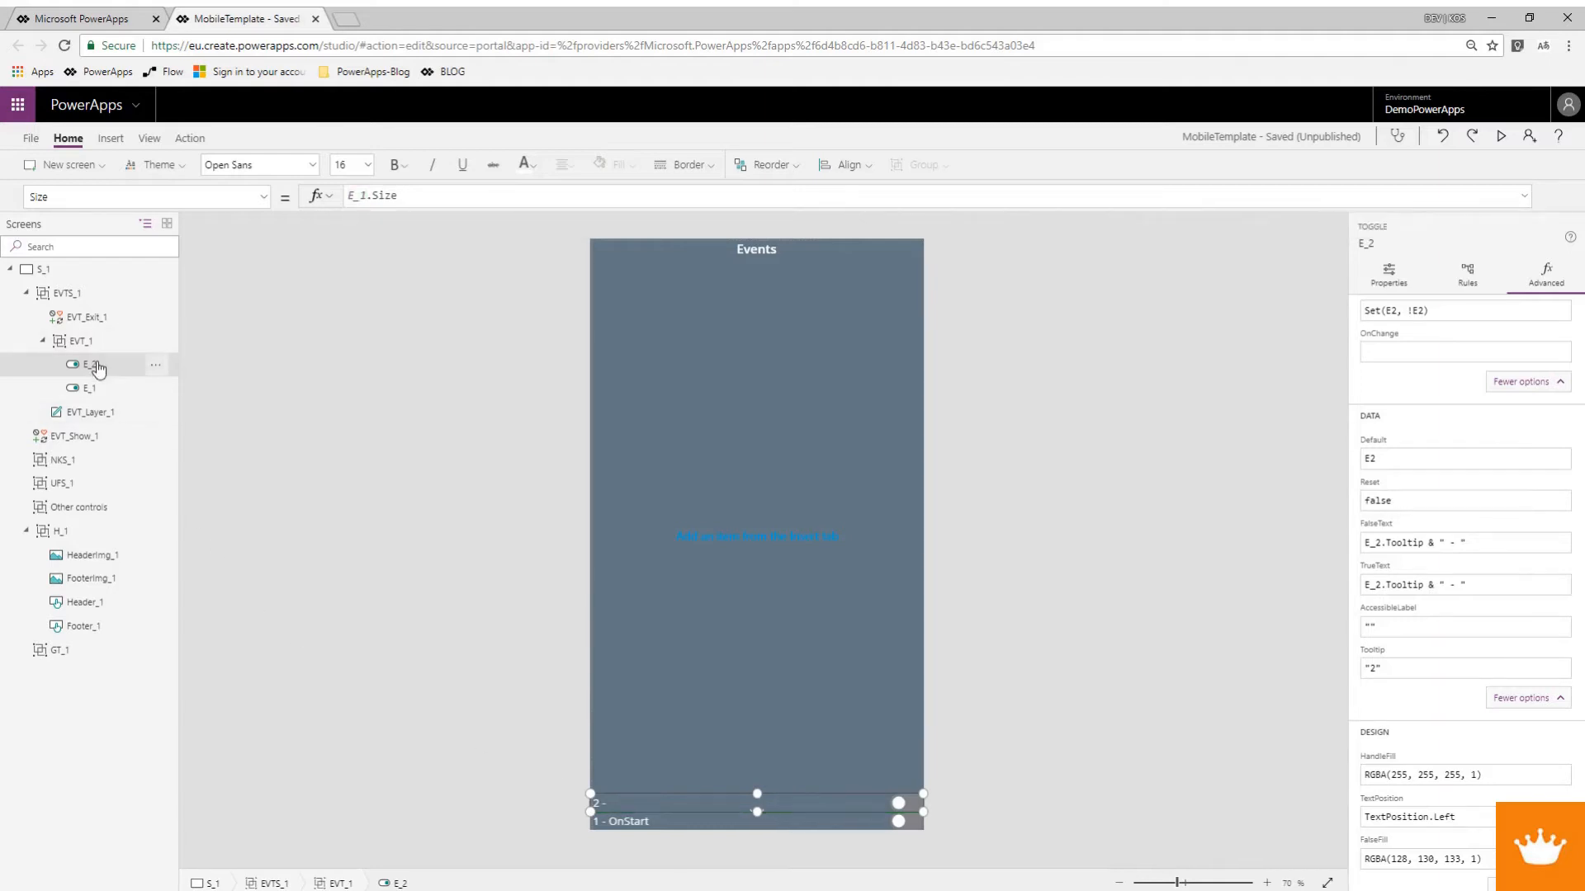
{"action": "key", "text": "ctrl+c"}
{"action": "key", "text": "ctrl+v"}
{"action": "key", "text": "ctrl+v"}
{"action": "key", "text": "ctrl+v"}
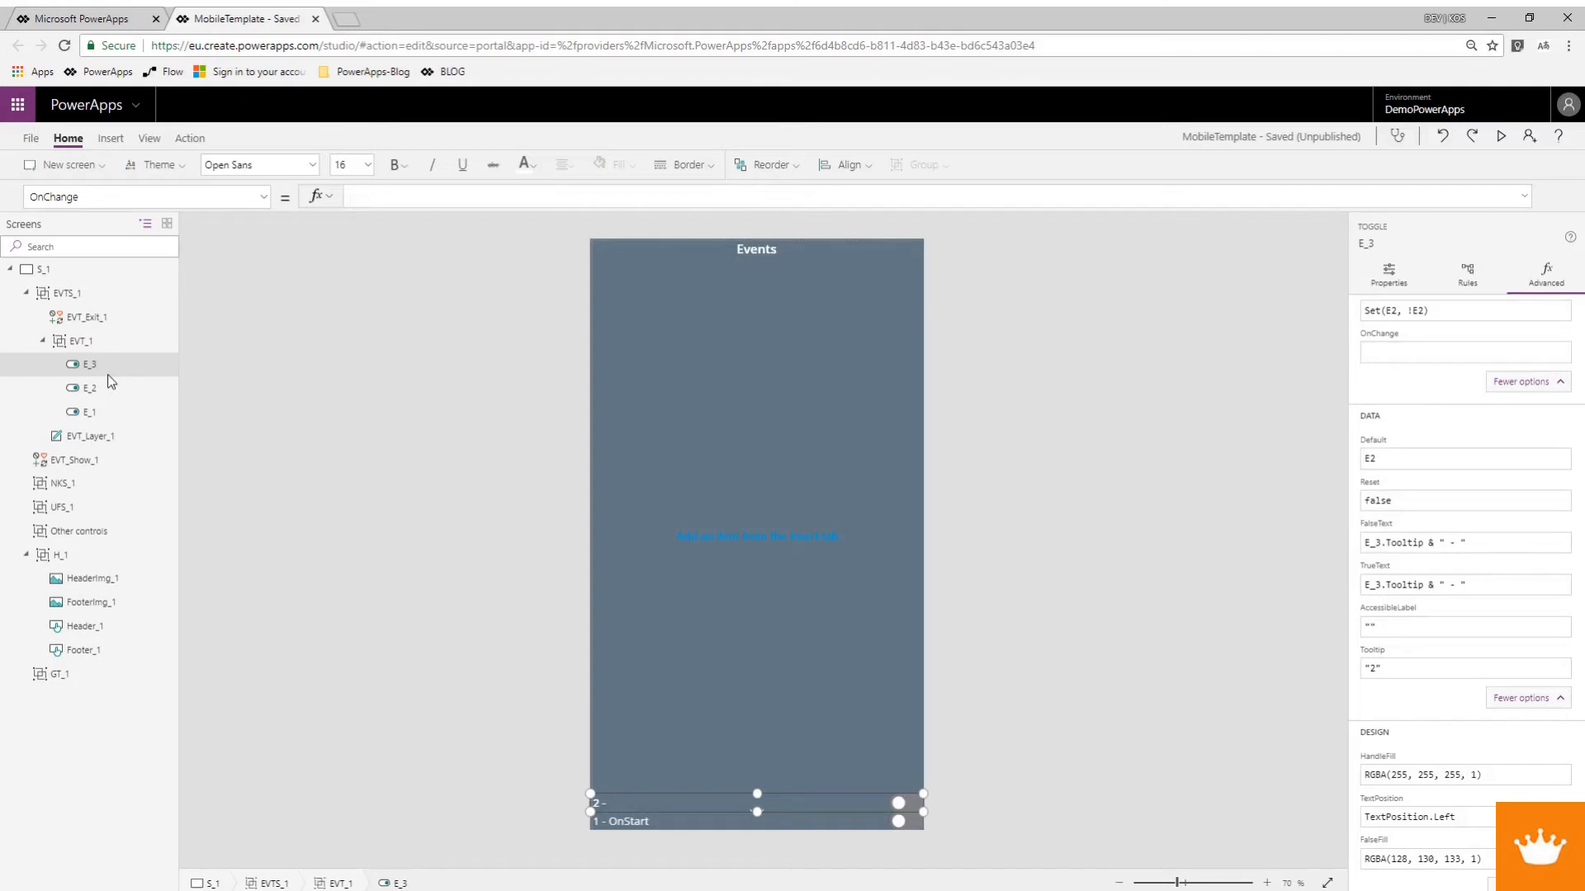
{"action": "key", "text": "ctrl+v"}
{"action": "key", "text": "ctrl+v"}
{"action": "key", "text": "ctrl+v"}
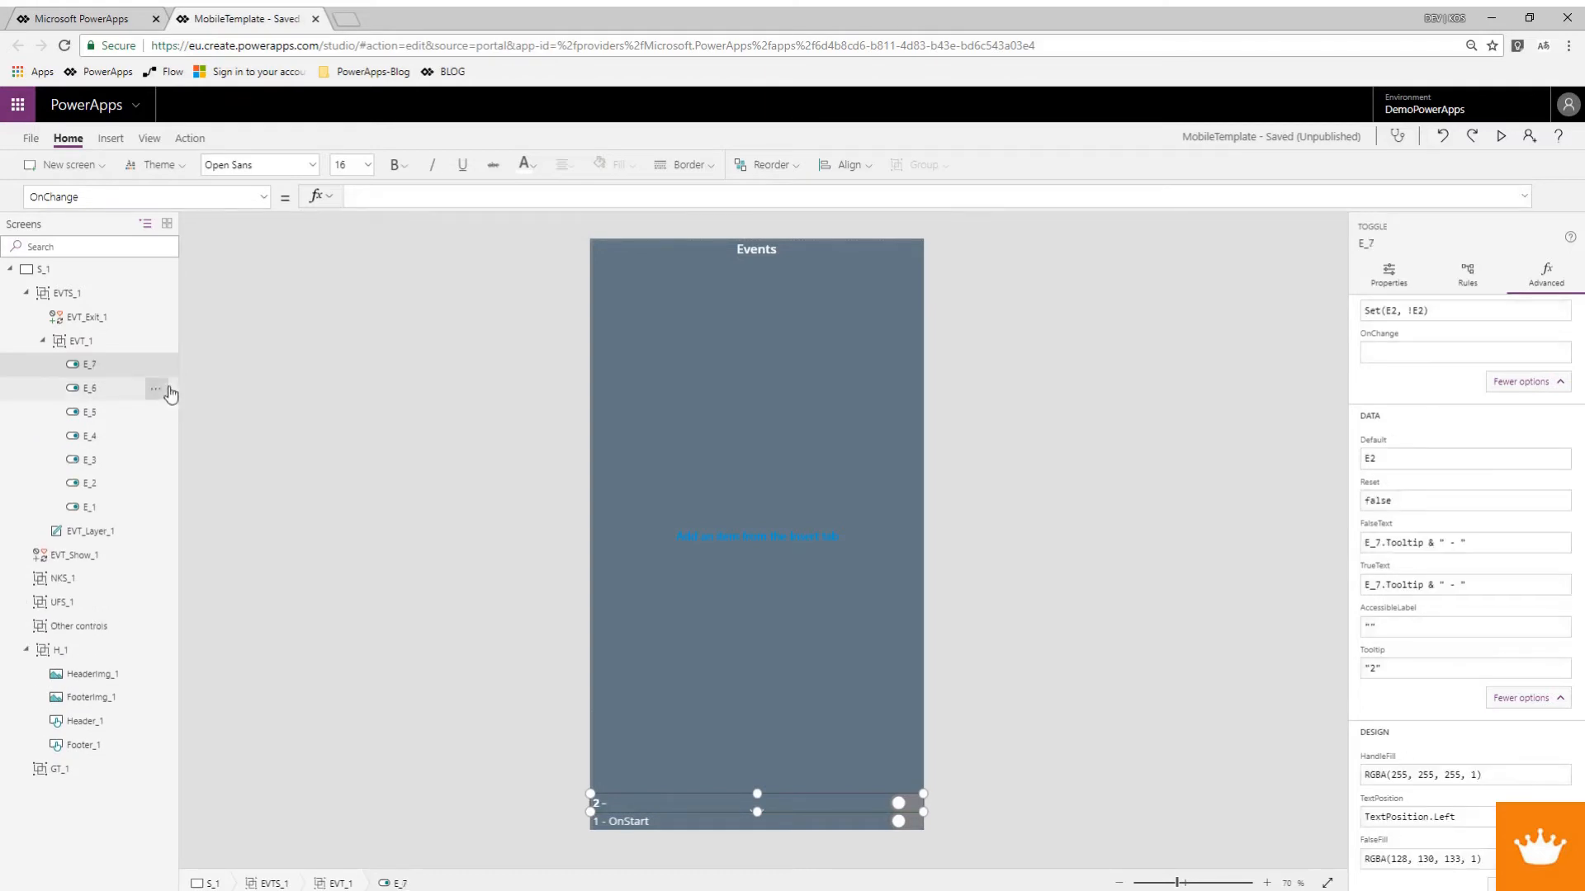
{"action": "key", "text": "ctrl+v"}
{"action": "key", "text": "ctrl+v"}
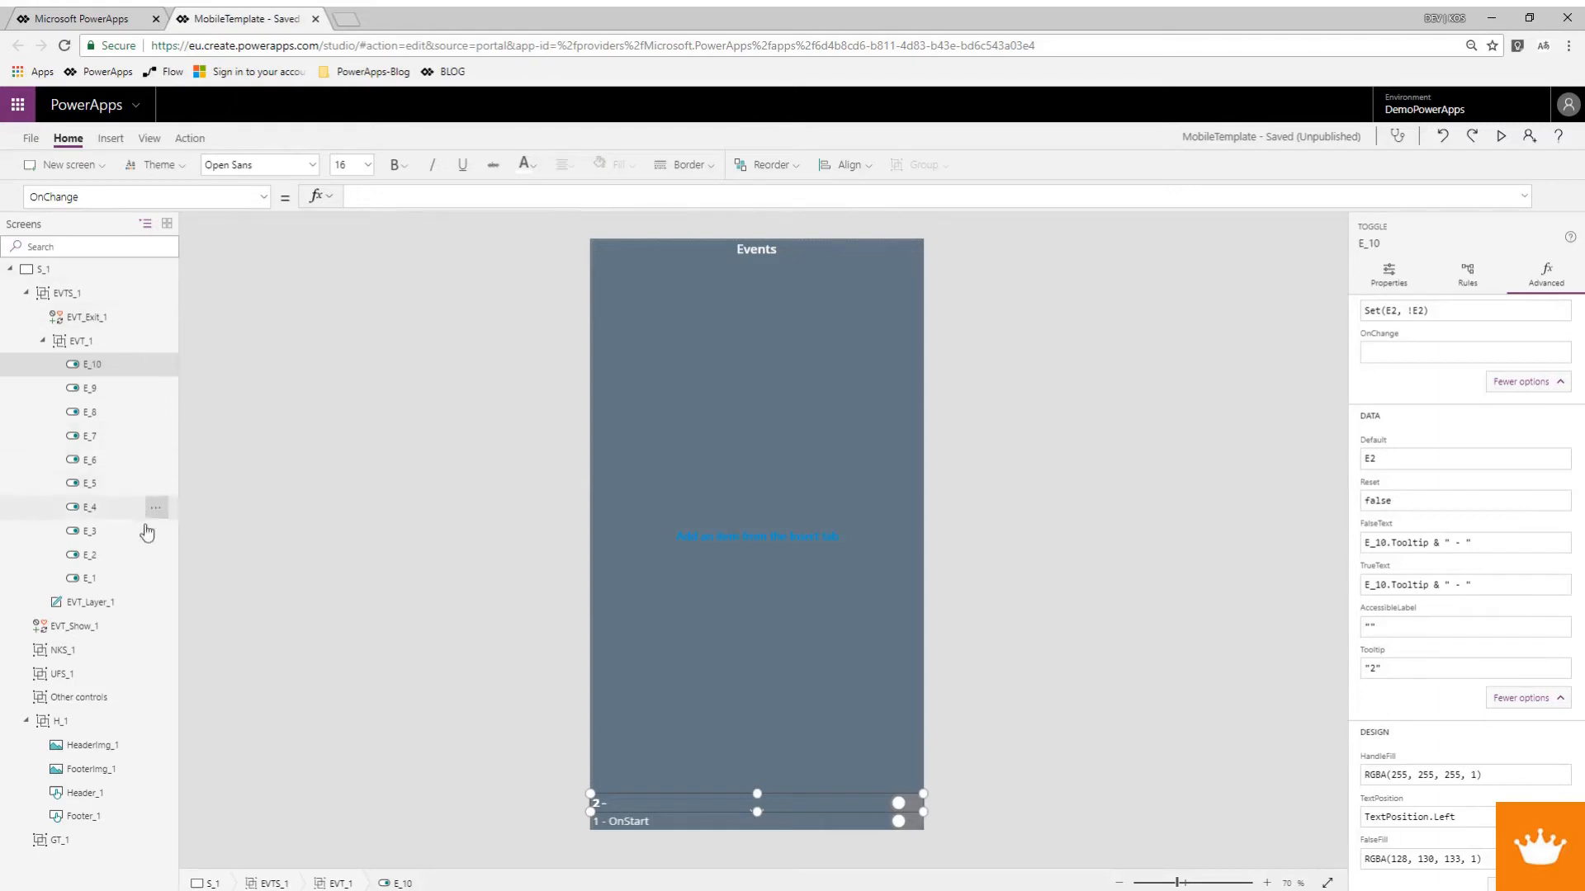
Set toggle E_3's OnSelect formula to Set(E3, !E3).
{"action": "left_click", "coordinate": [100, 580]}
{"action": "left_click", "coordinate": [99, 556]}
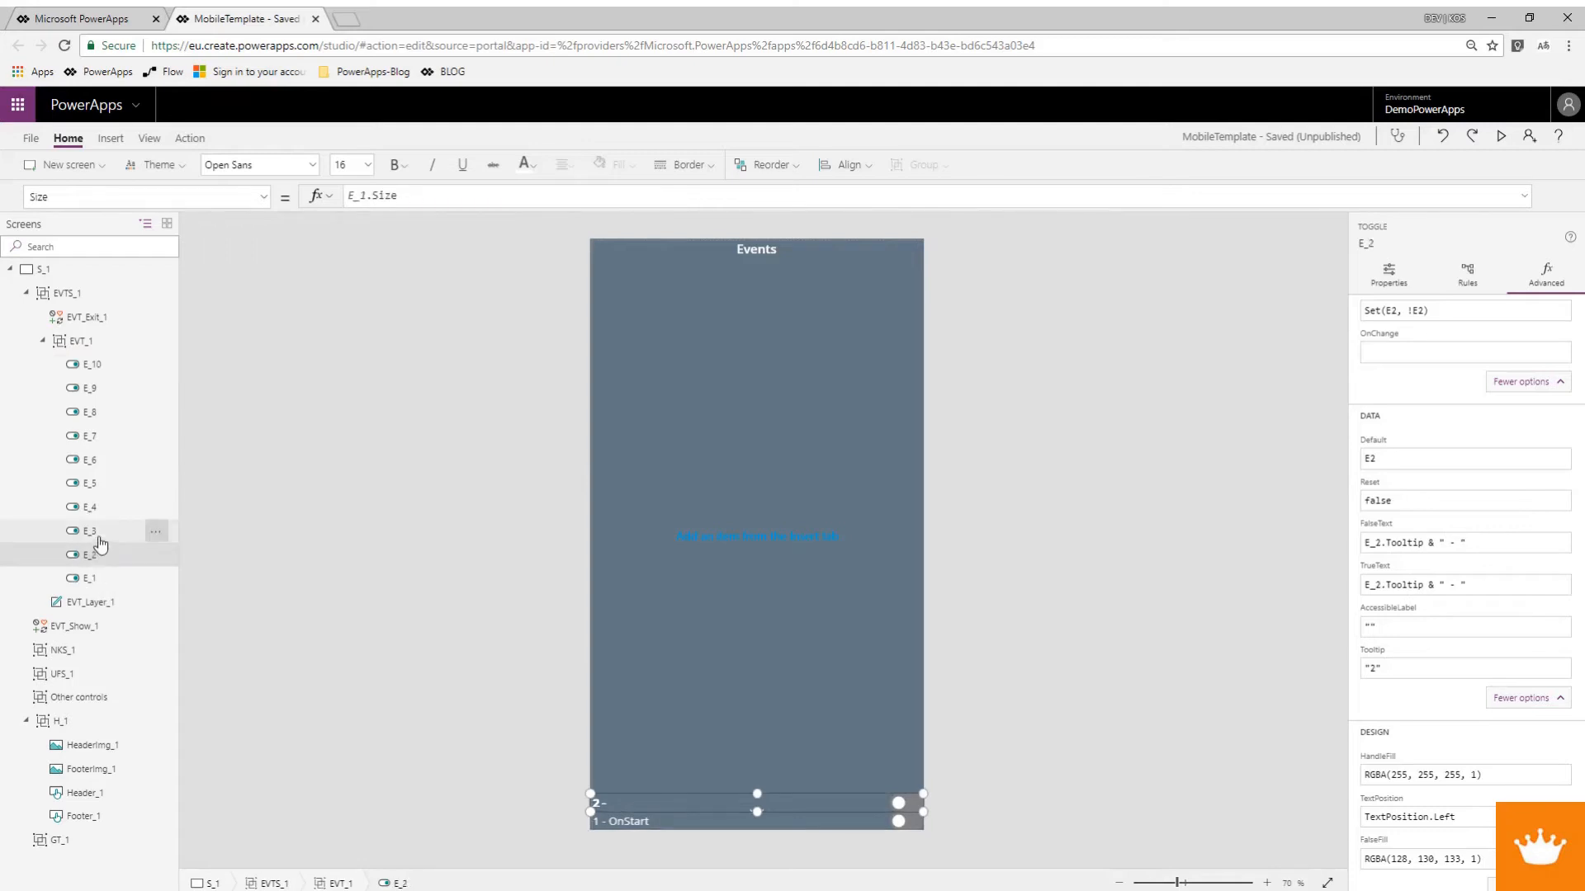
{"action": "left_click", "coordinate": [98, 538]}
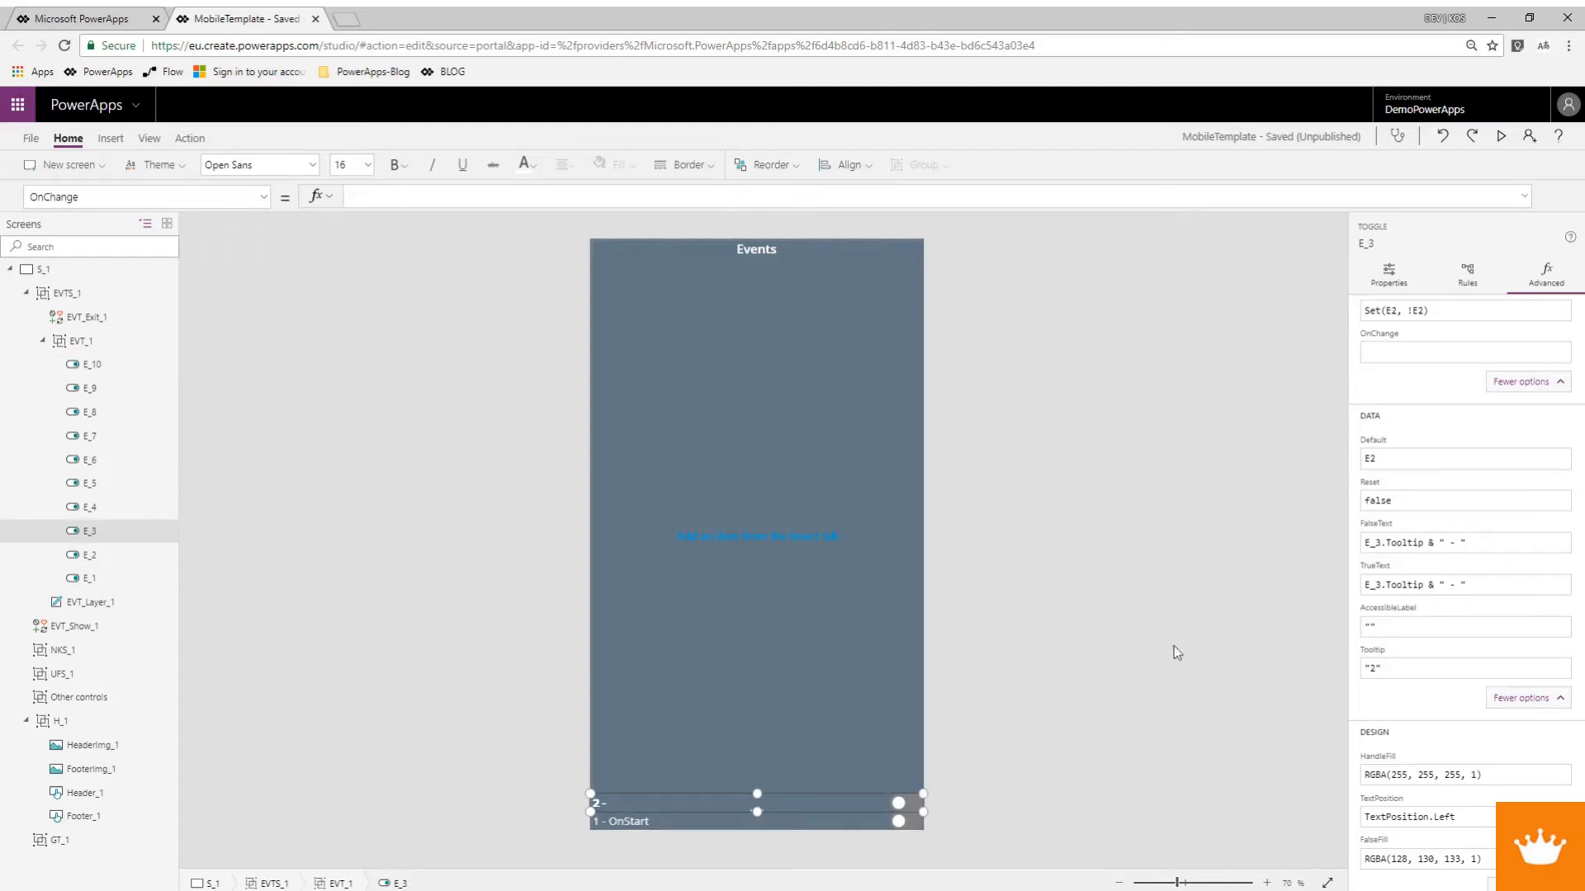
{"action": "left_click", "coordinate": [1400, 312]}
{"action": "left_click", "coordinate": [1400, 312]}
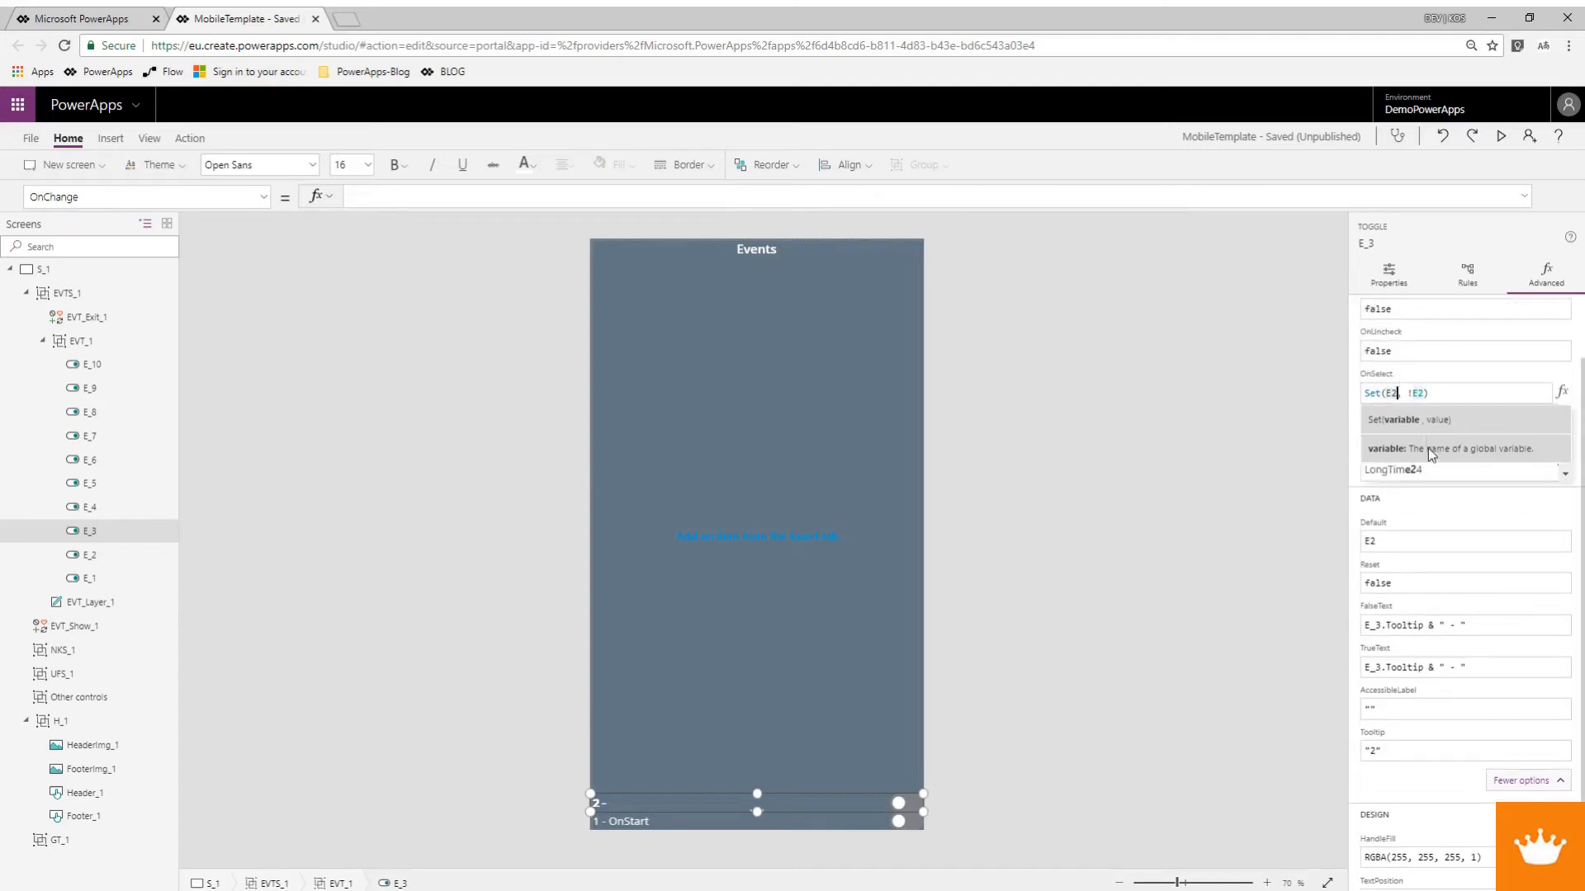
{"action": "key", "text": "Right"}
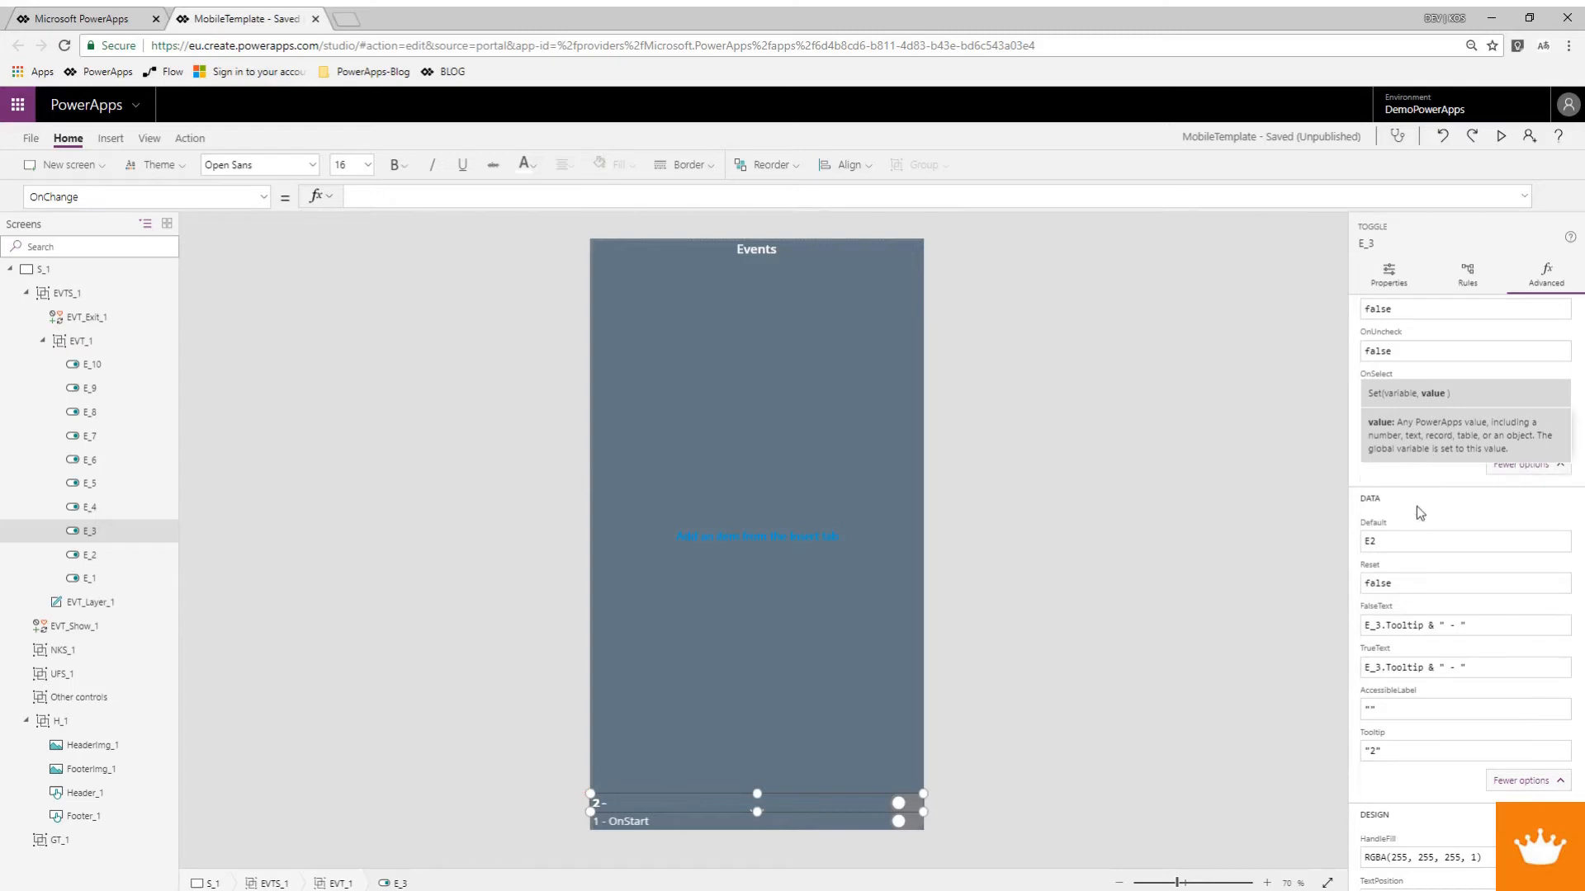
Set toggle E_3's Default property to the E3 variable and its Tooltip to "3".
{"action": "left_click", "coordinate": [1405, 540]}
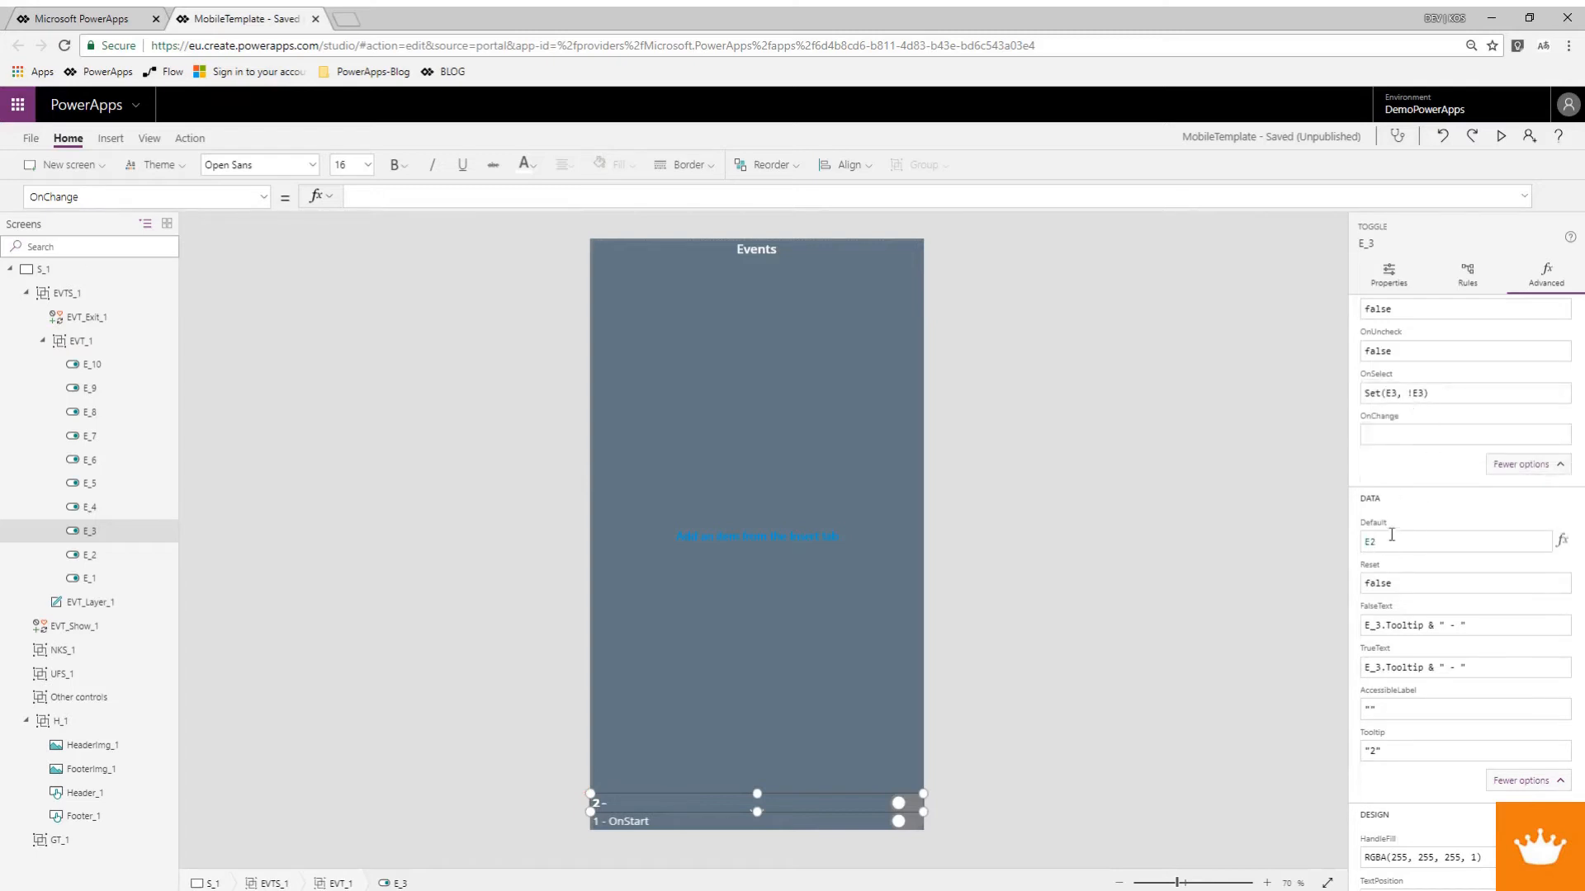
{"action": "key", "text": "BackSpace"}
{"action": "type", "text": "3"}
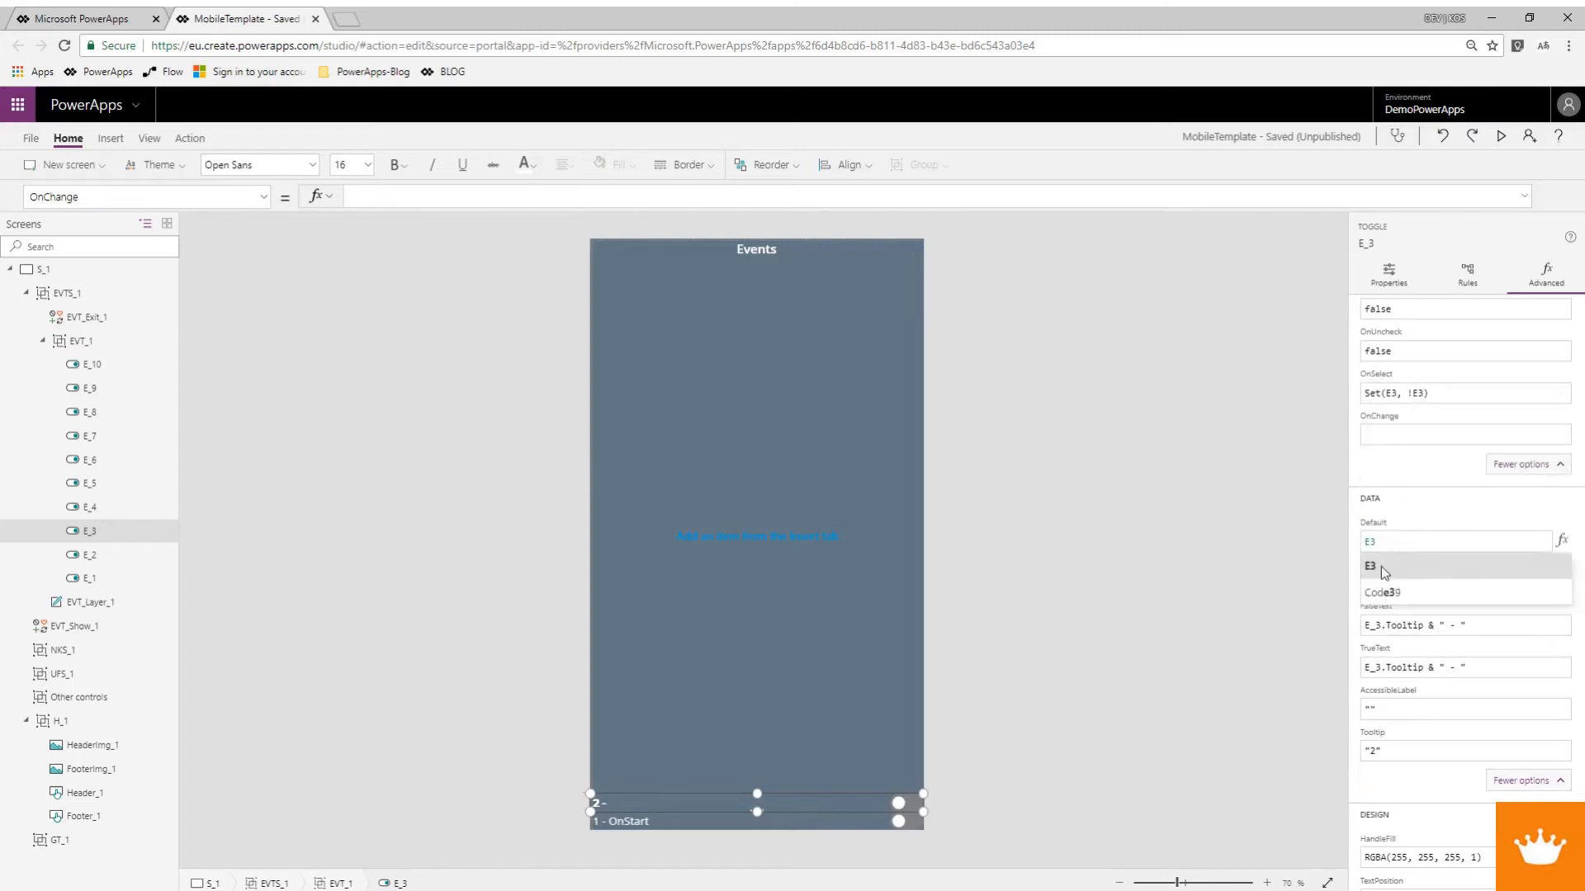
{"action": "left_click", "coordinate": [1374, 750]}
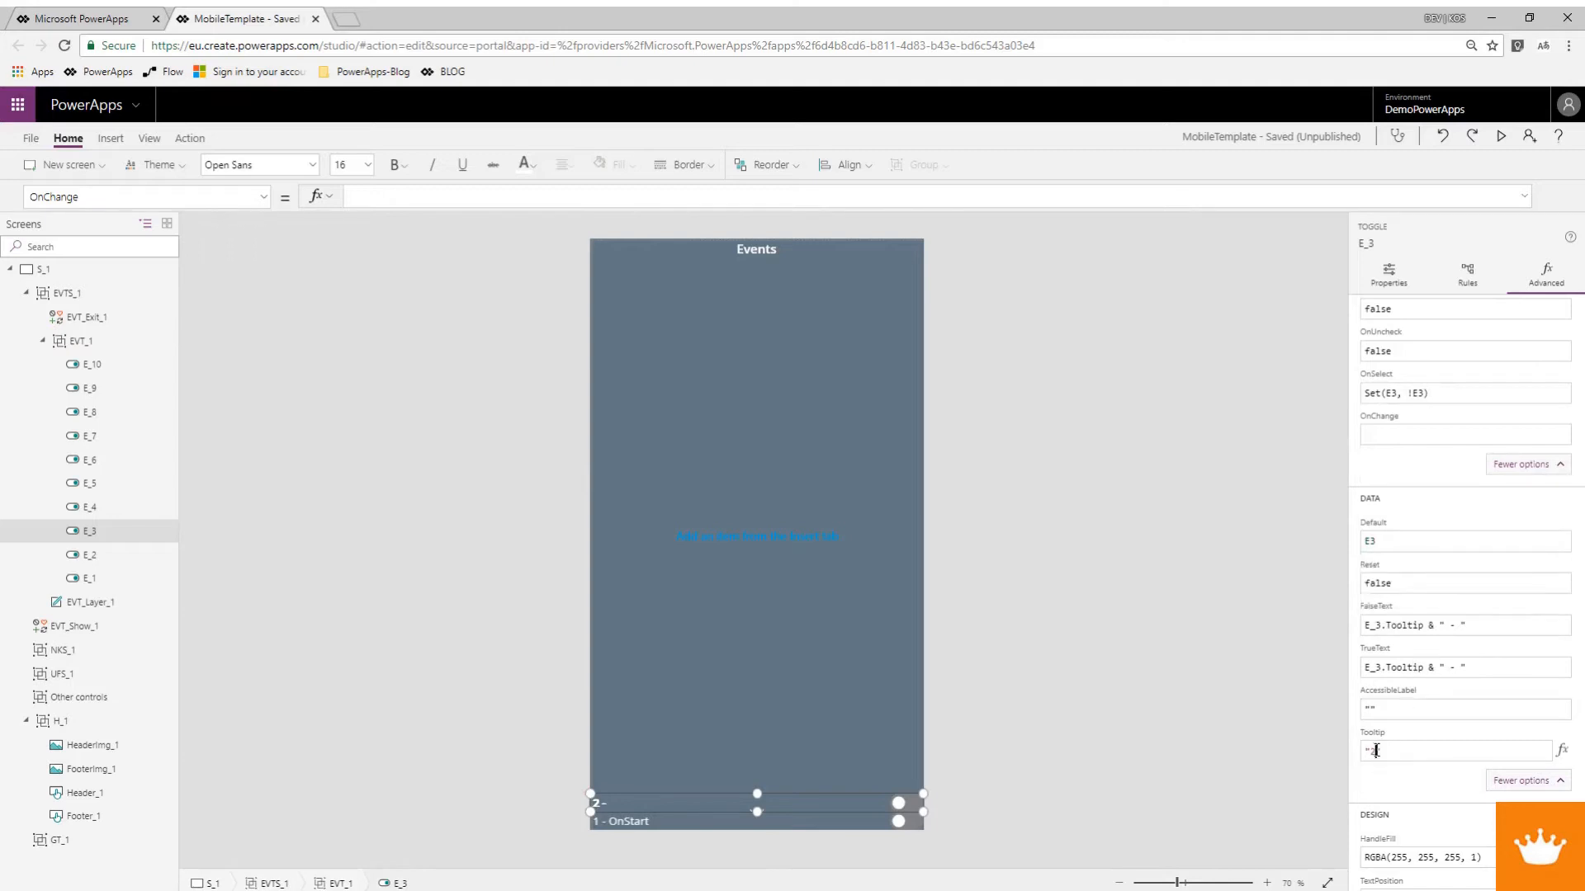
{"action": "key", "text": "BackSpace"}
{"action": "type", "text": "3"}
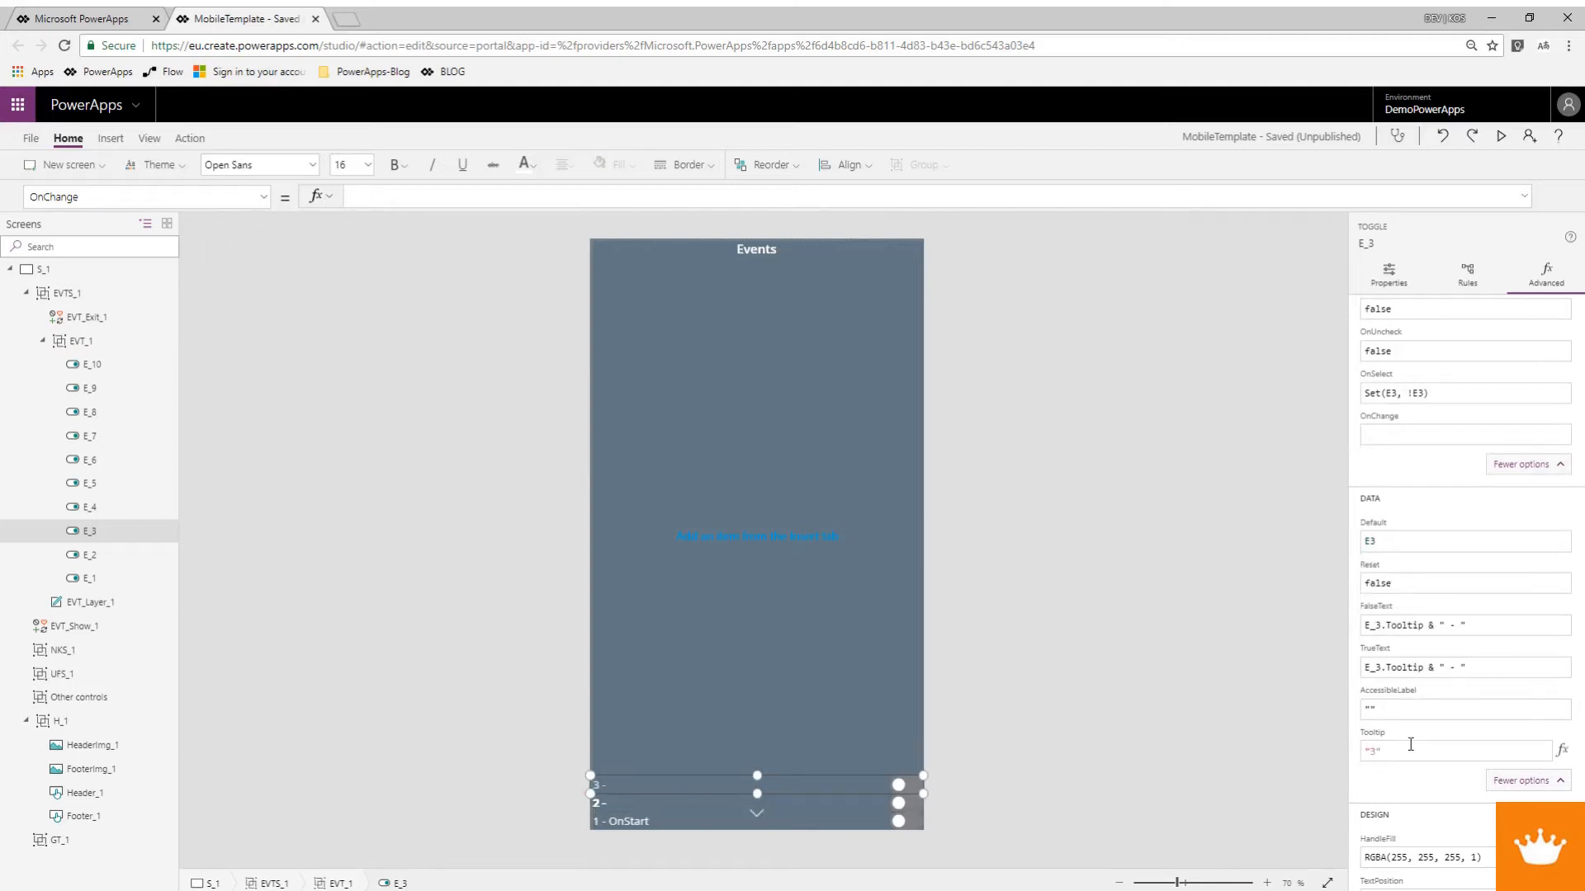
Set toggle E_4's OnSelect formula to Set(E4, !E4).
{"action": "left_click", "coordinate": [76, 509]}
{"action": "left_click", "coordinate": [1393, 393]}
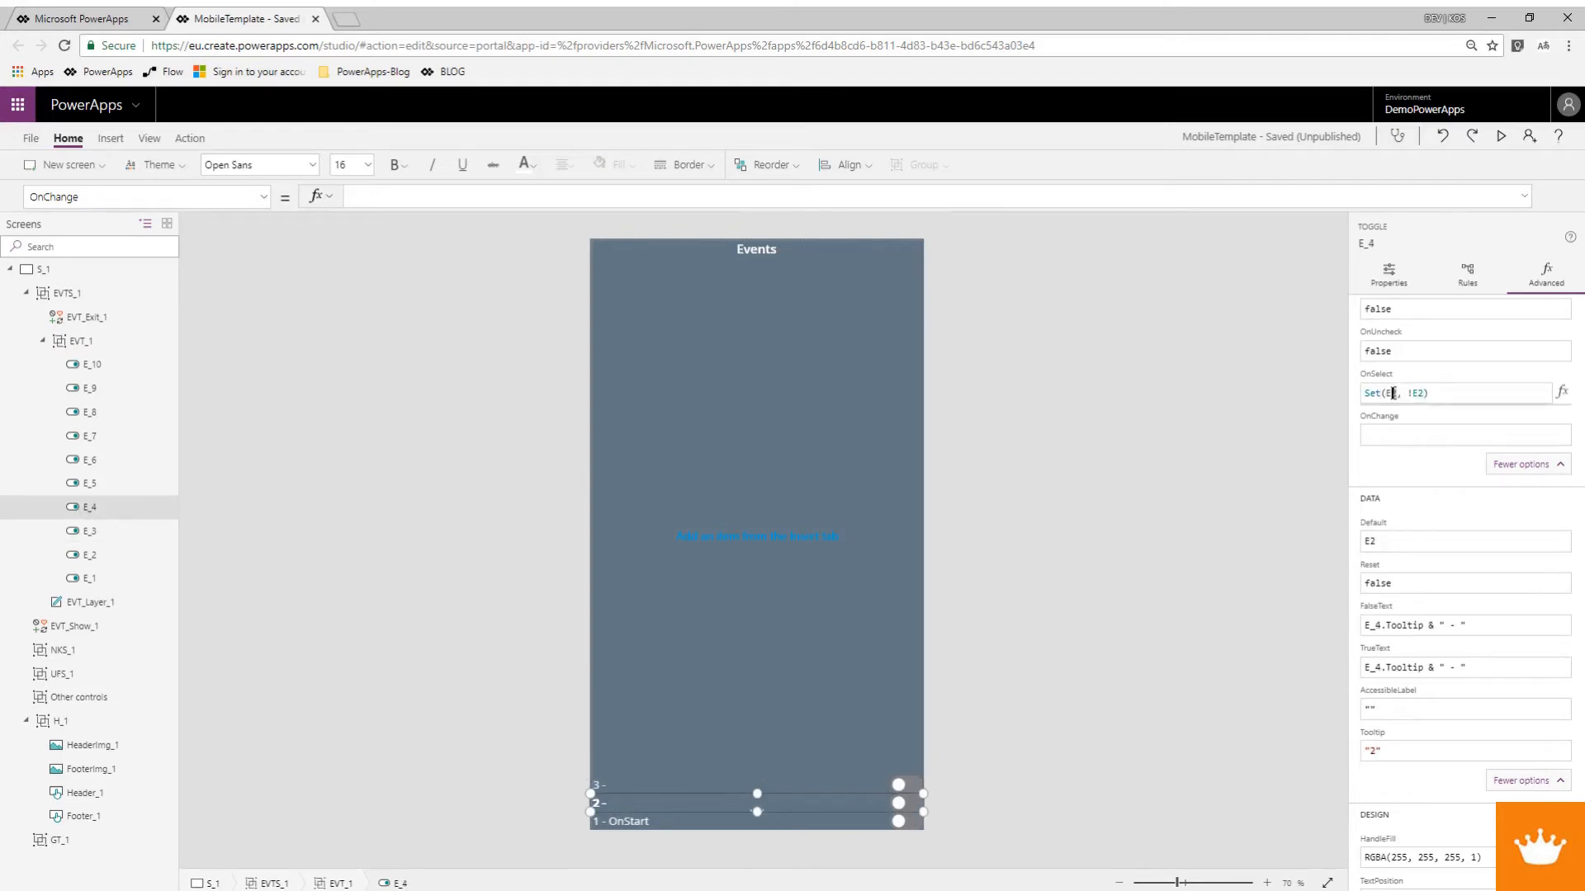
{"action": "key", "text": "BackSpace"}
{"action": "type", "text": "4"}
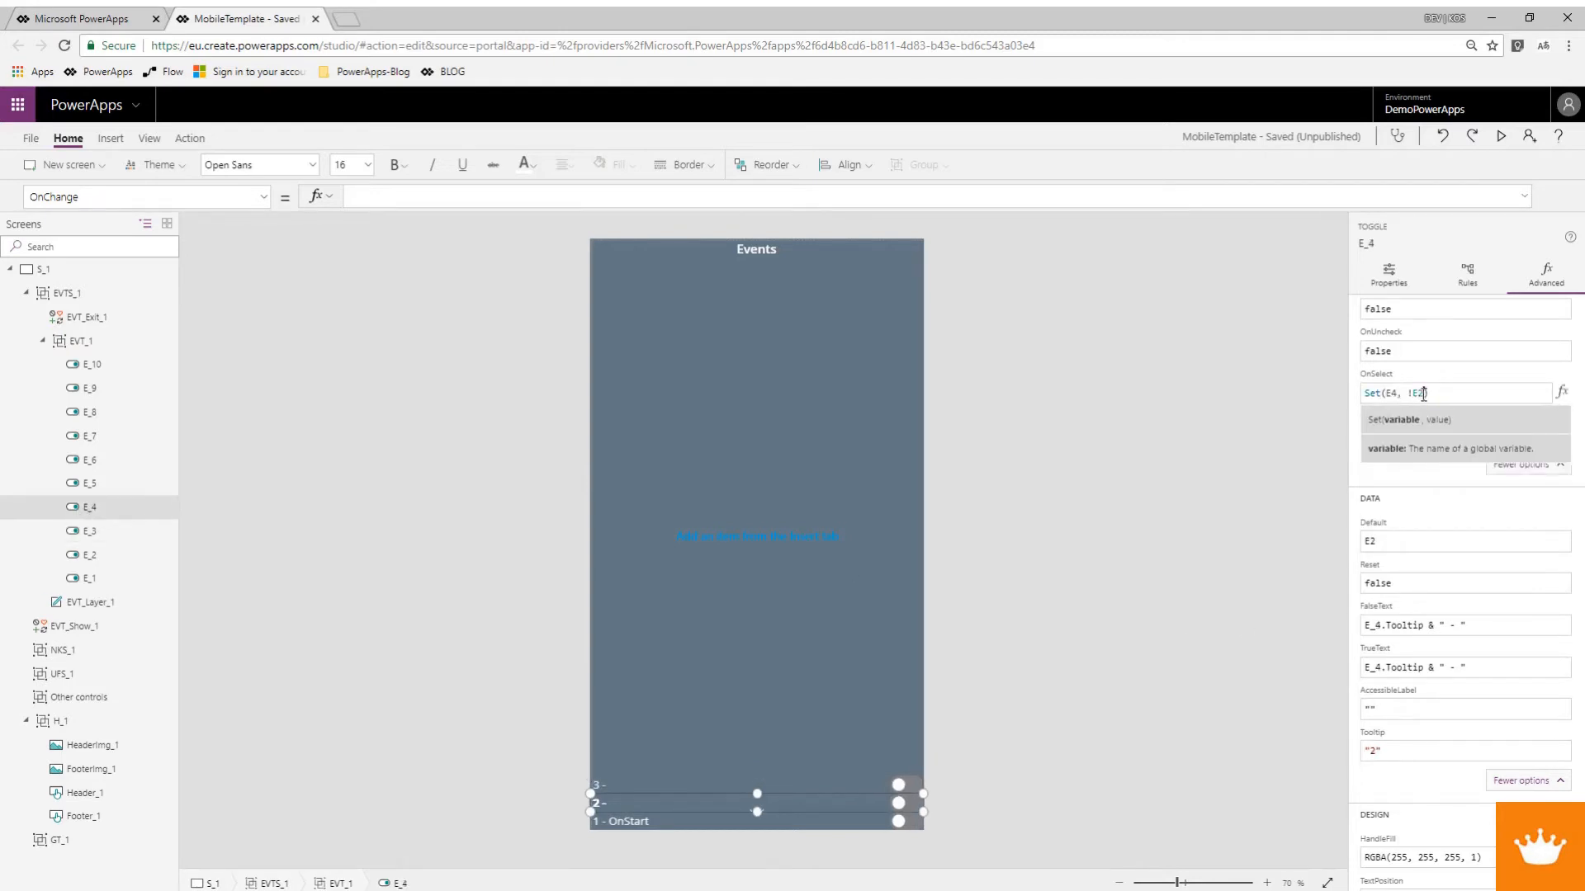
{"action": "left_click", "coordinate": [1423, 394]}
{"action": "key", "text": "BackSpace"}
{"action": "type", "text": "4"}
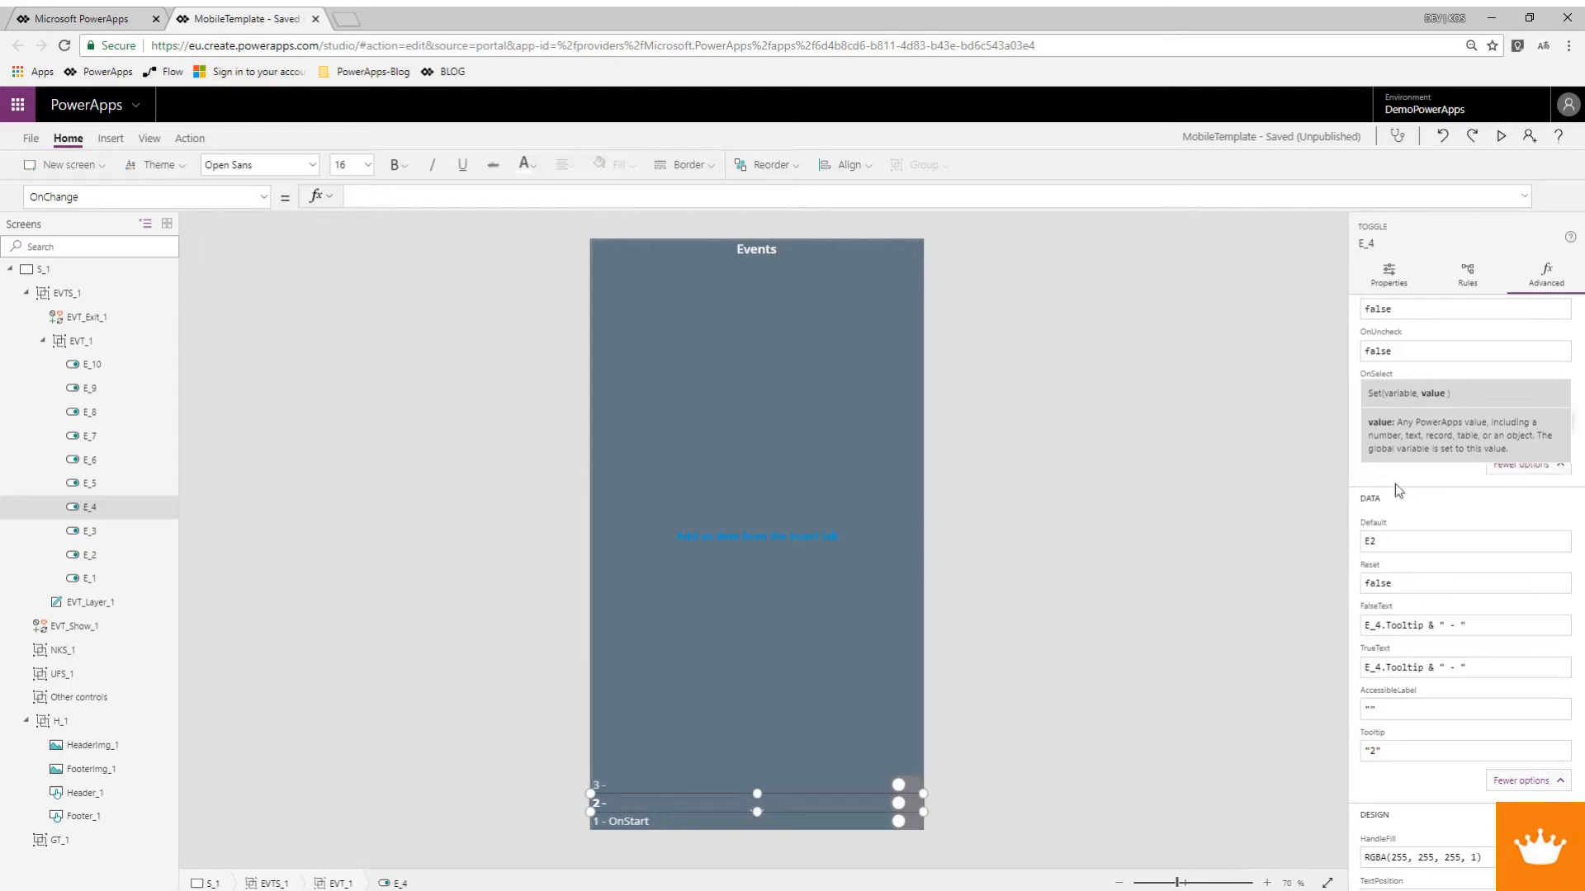
Set toggle E_4's Default property to the E4 variable and its Tooltip to "4".
{"action": "left_click", "coordinate": [1393, 542]}
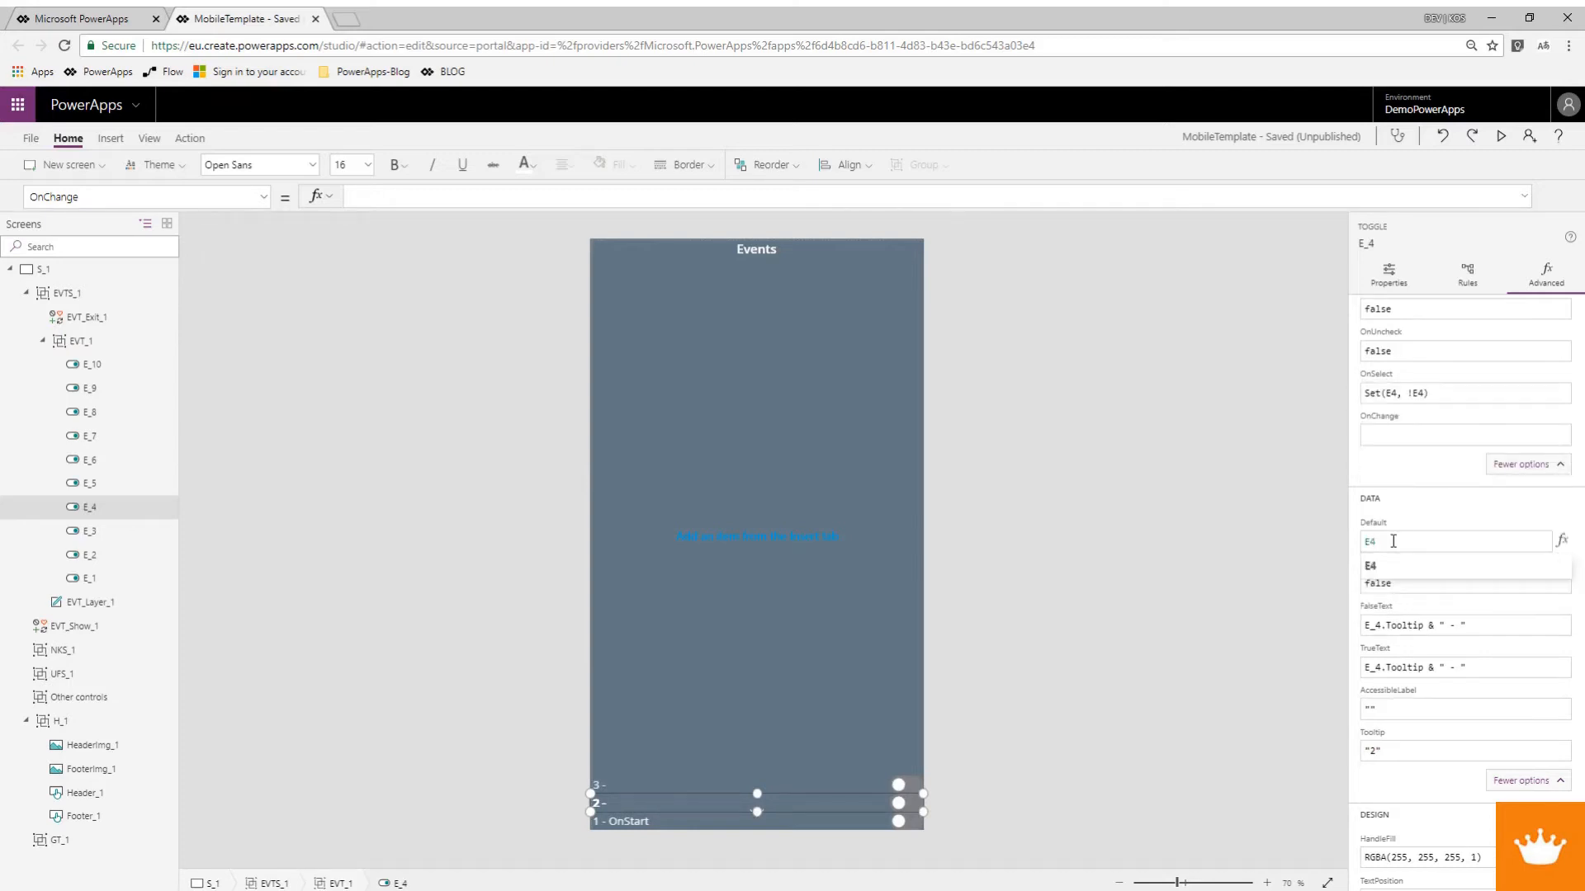
{"action": "left_click", "coordinate": [1377, 753]}
{"action": "key", "text": "BackSpace"}
{"action": "type", "text": "4"}
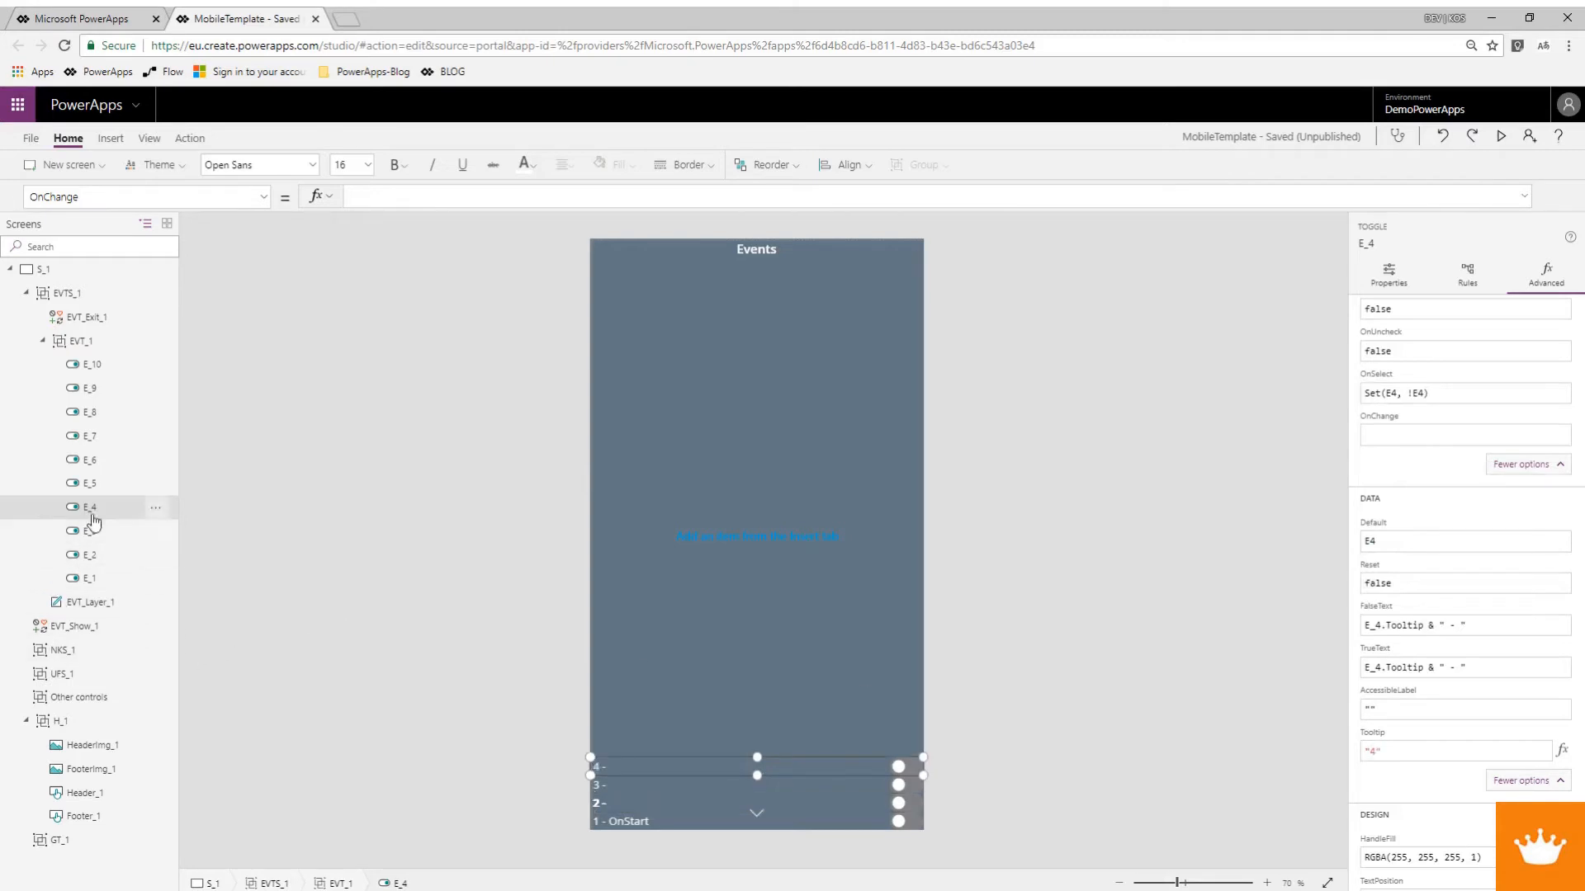
Set toggle E_10's OnSelect formula to Set(E1, !E1).
{"action": "left_click", "coordinate": [89, 484]}
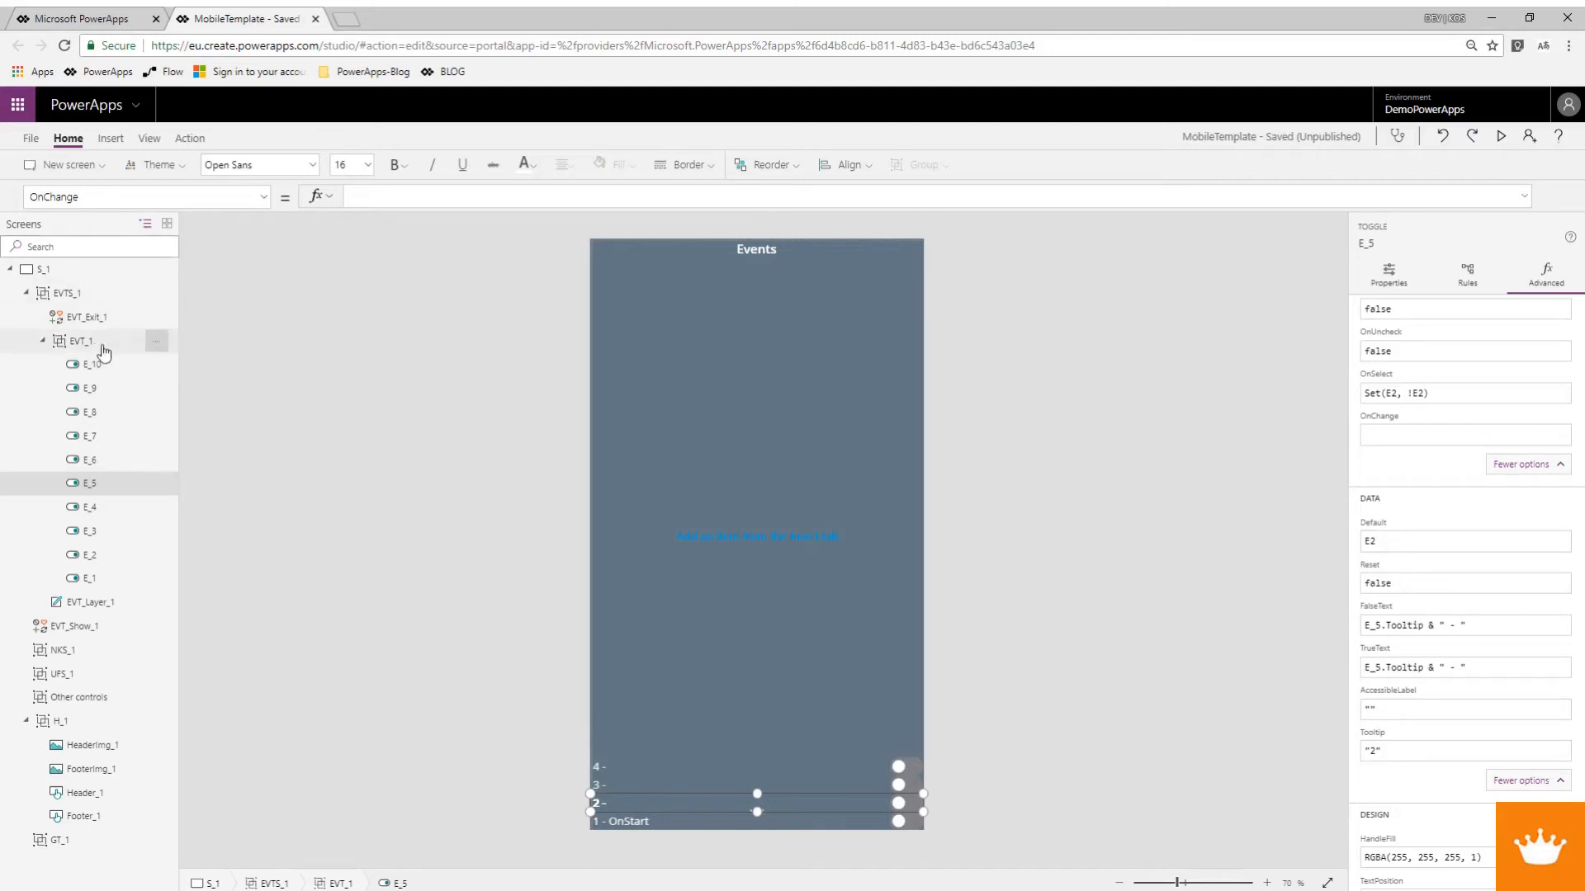
{"action": "left_click", "coordinate": [91, 364]}
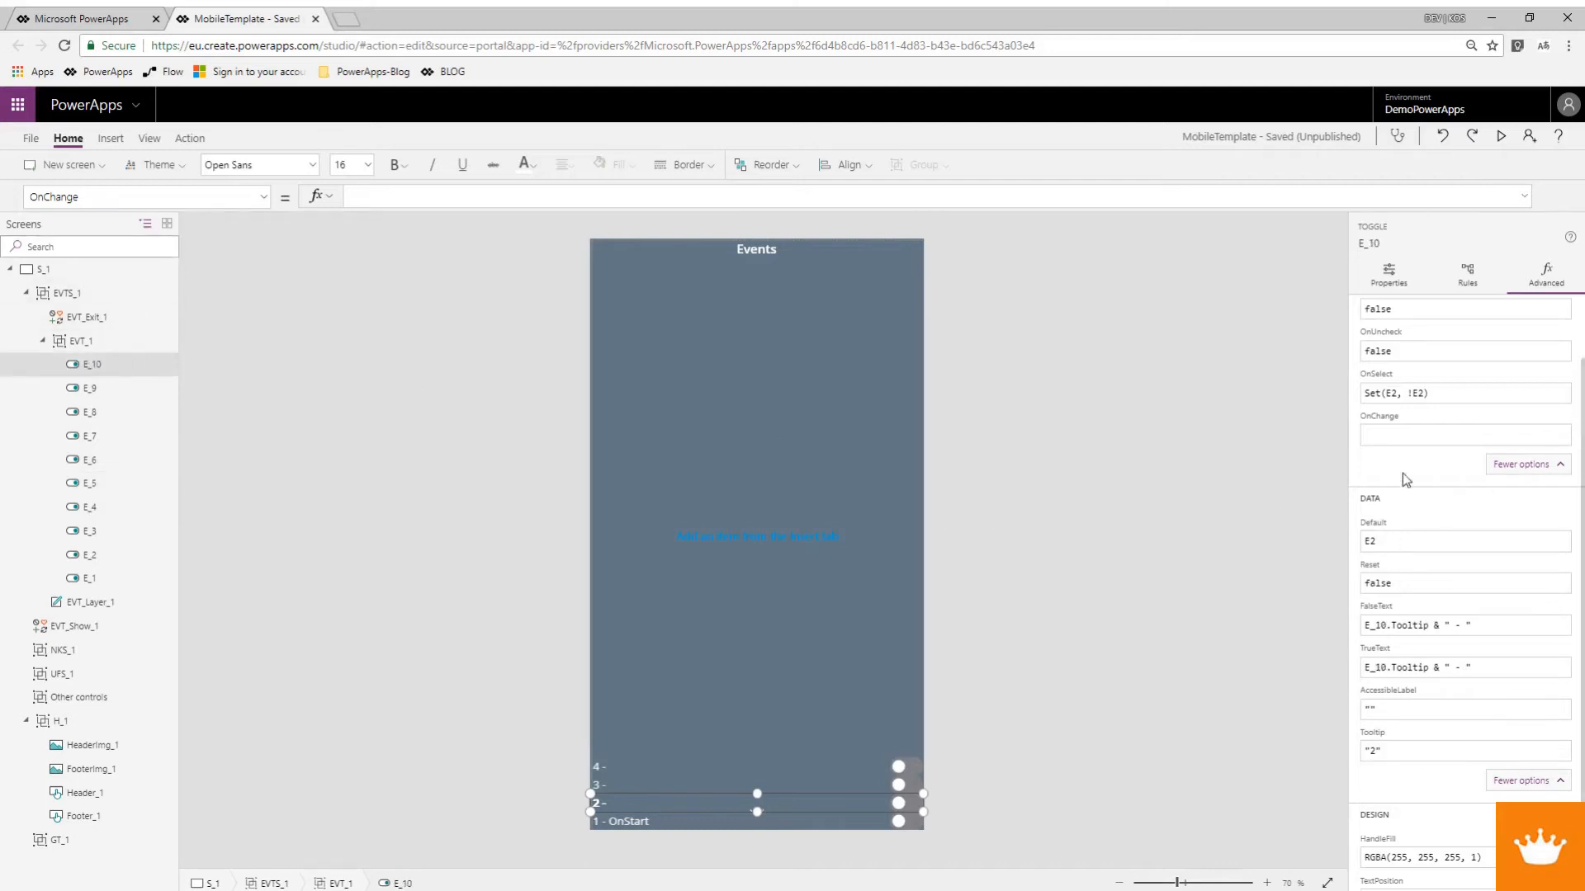
{"action": "left_click", "coordinate": [1397, 393]}
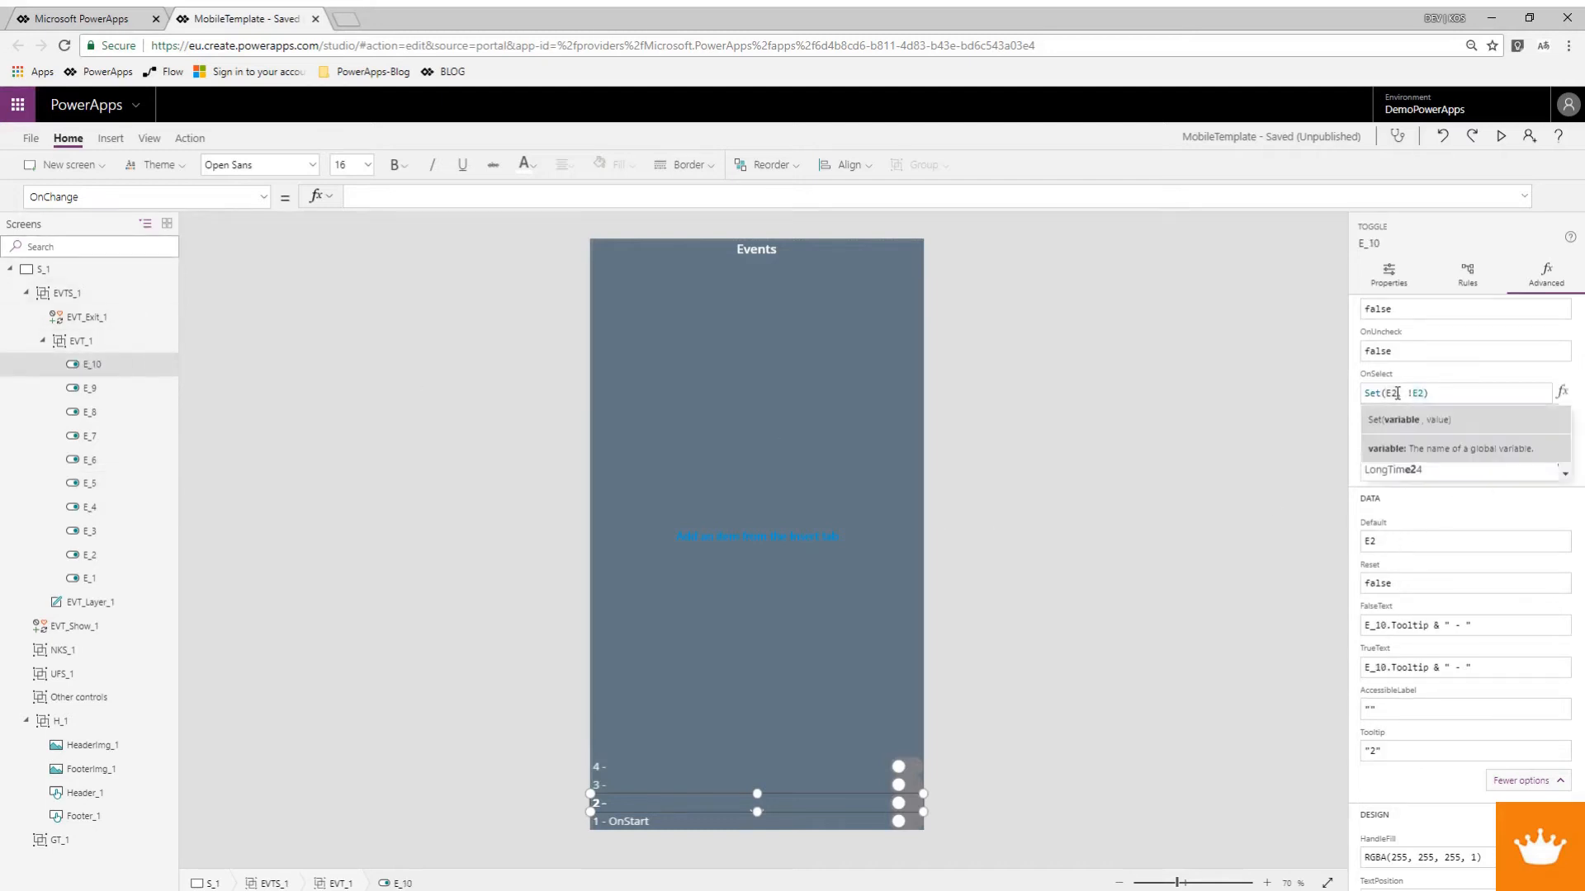
{"action": "key", "text": "Right"}
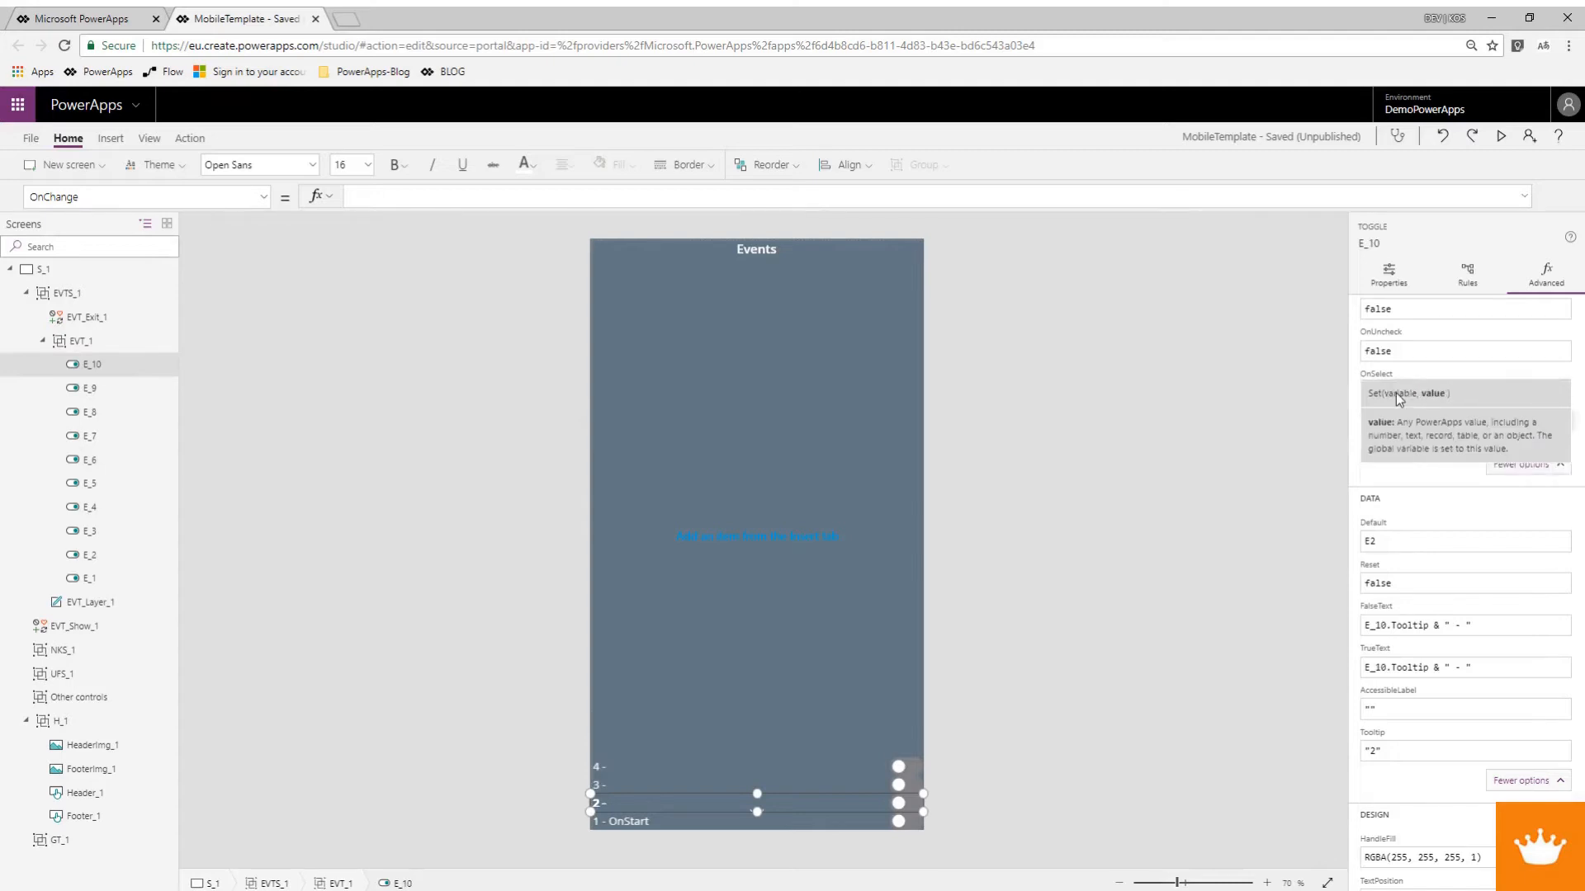
{"action": "left_click", "coordinate": [1493, 324]}
{"action": "left_click", "coordinate": [1425, 397]}
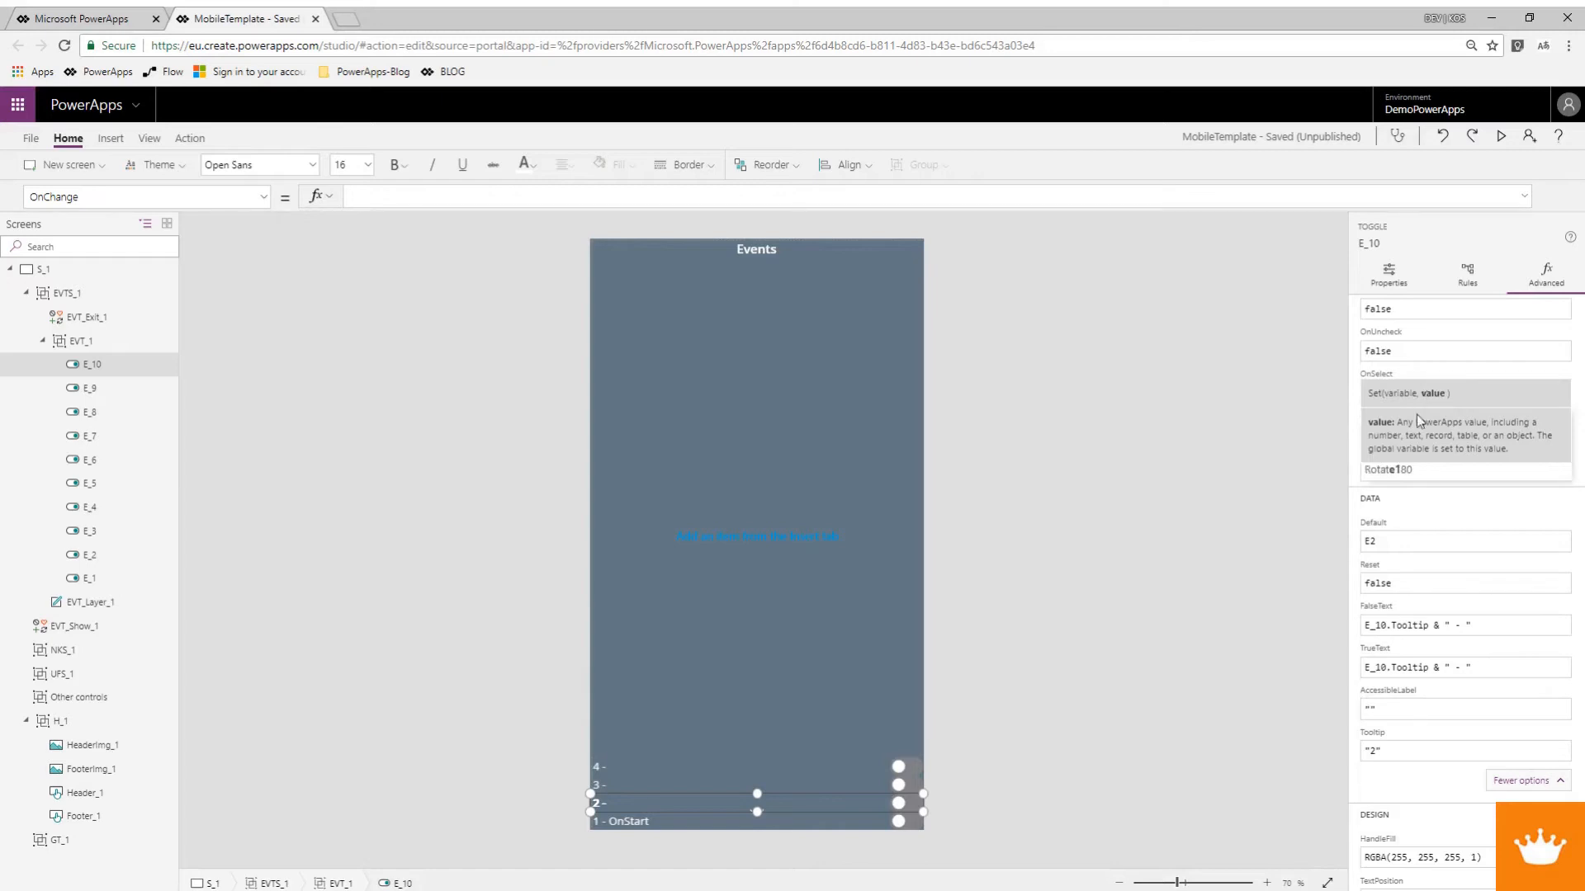
Set toggle E_10's Default property to the E1 variable and its Tooltip to "1".
{"action": "left_click", "coordinate": [1383, 543]}
{"action": "type", "text": "1"}
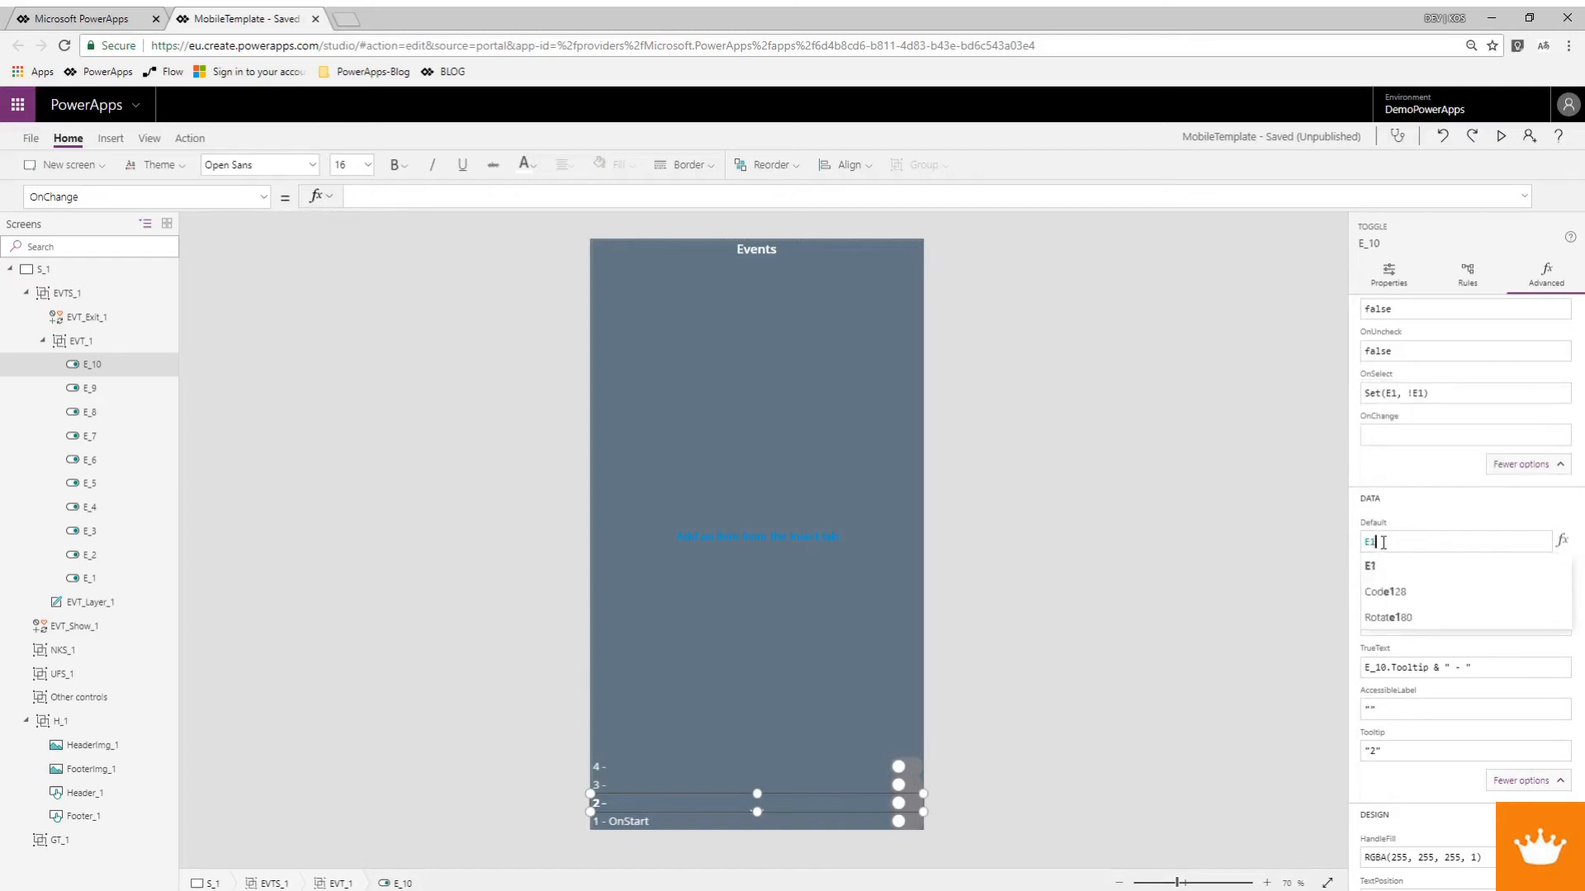
{"action": "left_click", "coordinate": [1377, 751]}
{"action": "type", "text": "1"}
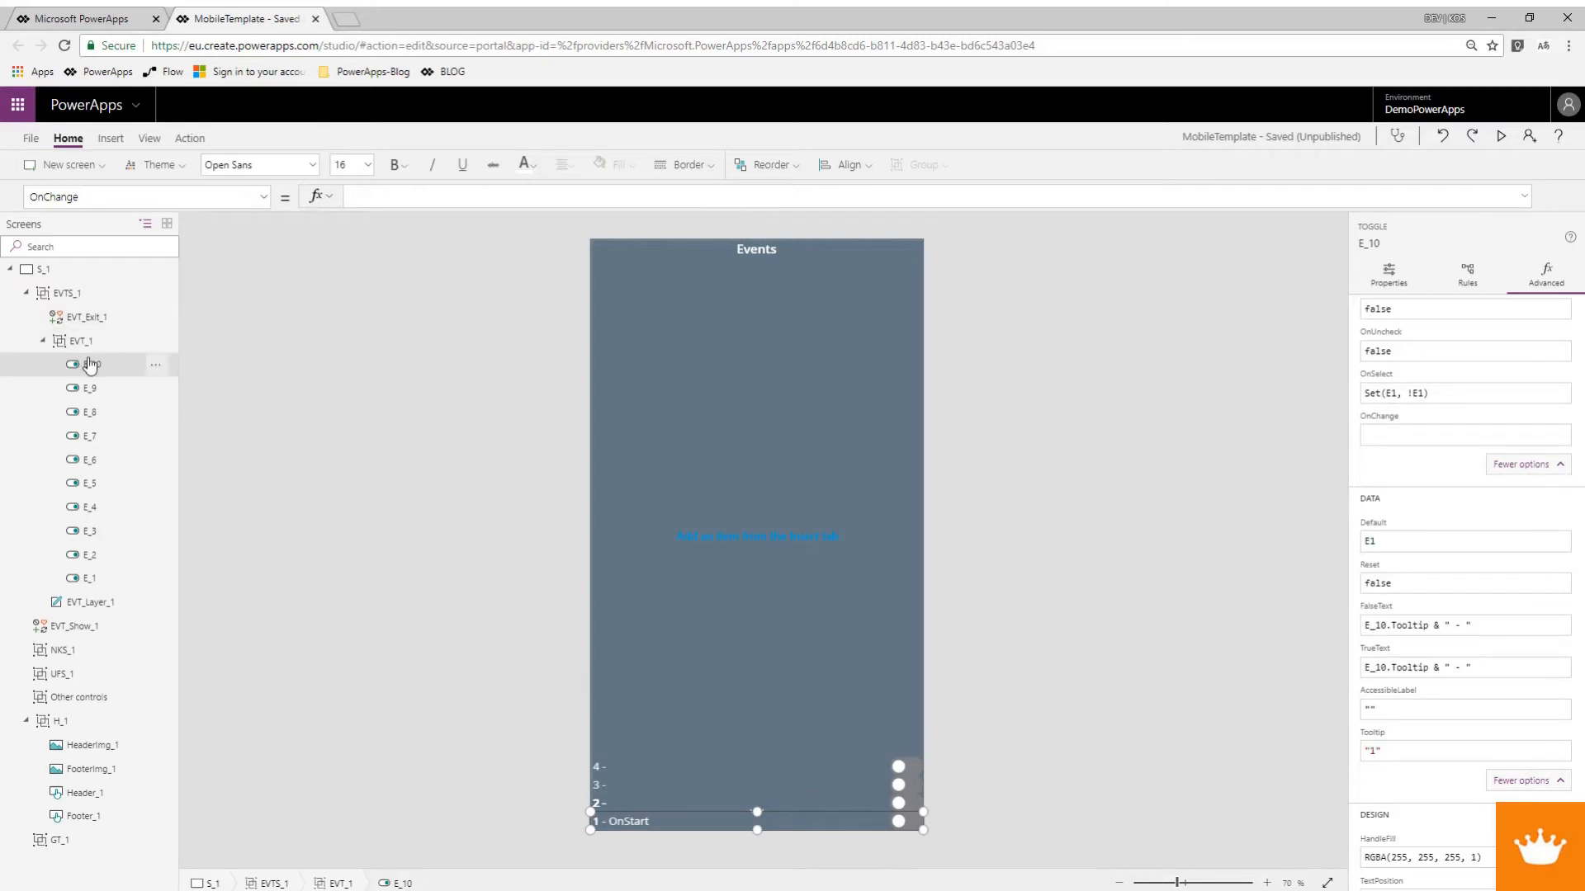
Paste ten copies of toggle E_10 into the EVT_1 group.
{"action": "key", "text": "ctrl+v"}
{"action": "key", "text": "ctrl+v"}
{"action": "key", "text": "ctrl+v"}
{"action": "key", "text": "ctrl+v"}
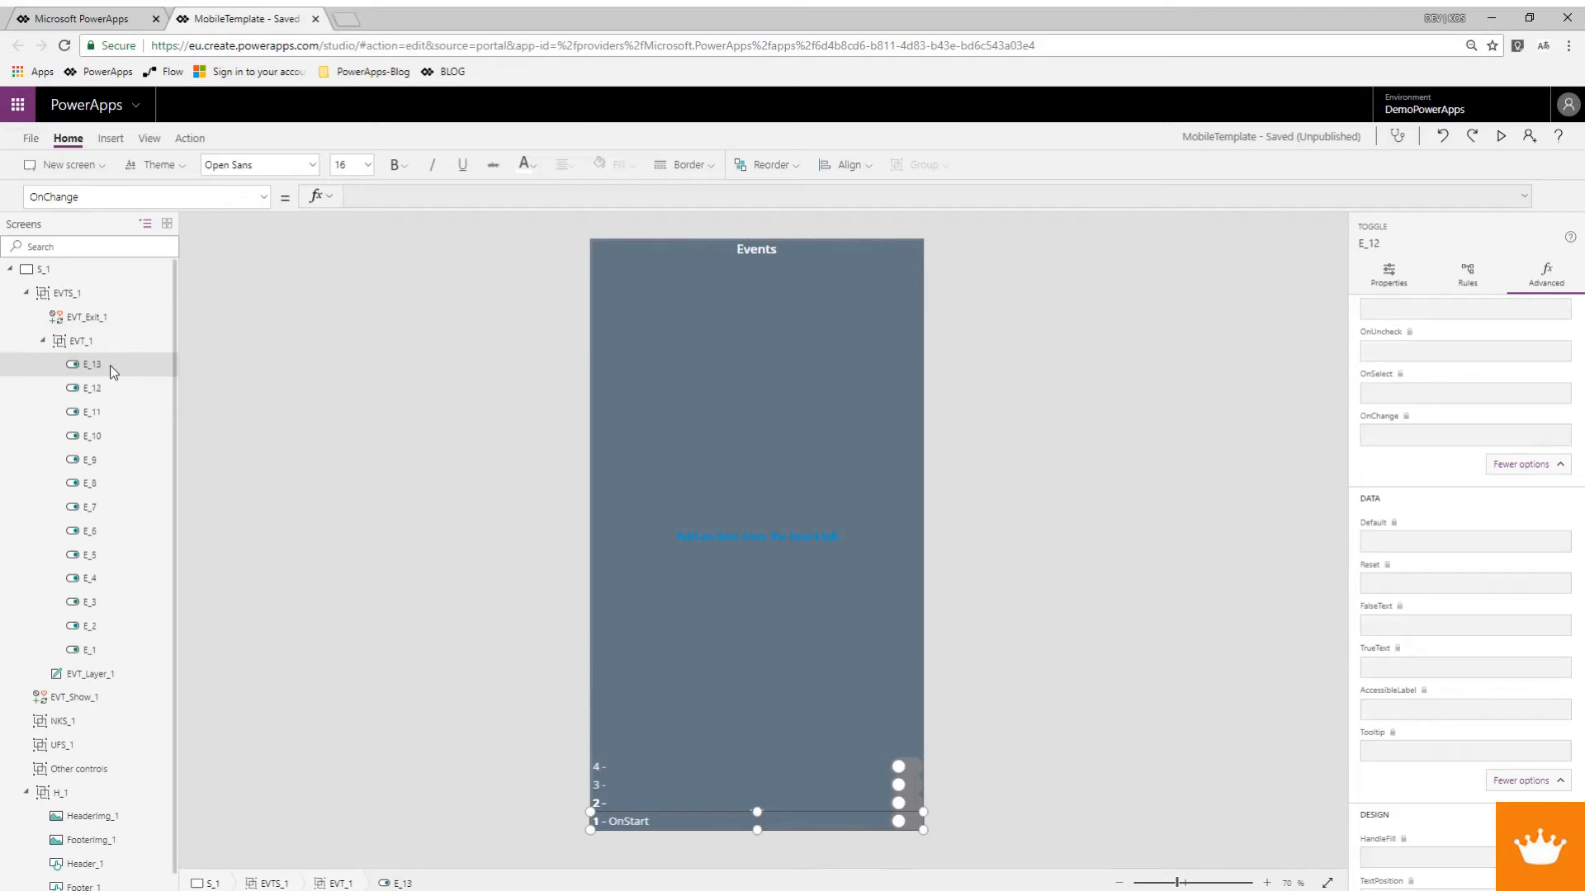
{"action": "key", "text": "ctrl+v"}
{"action": "key", "text": "ctrl+v"}
{"action": "key", "text": "ctrl+v"}
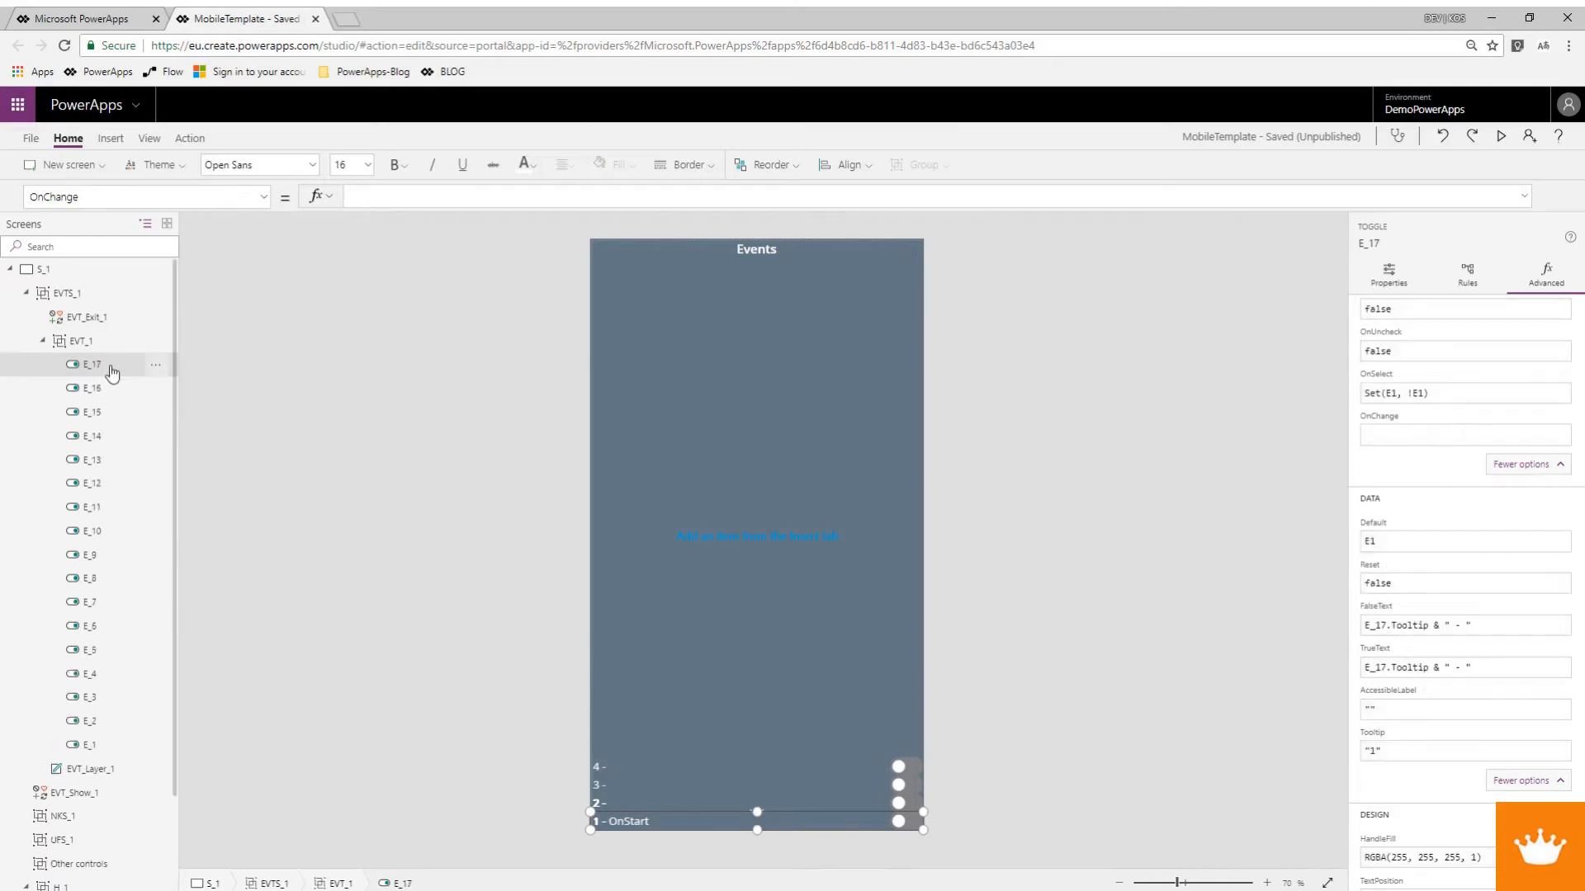
{"action": "key", "text": "ctrl+v"}
{"action": "key", "text": "ctrl+v"}
{"action": "key", "text": "ctrl+v"}
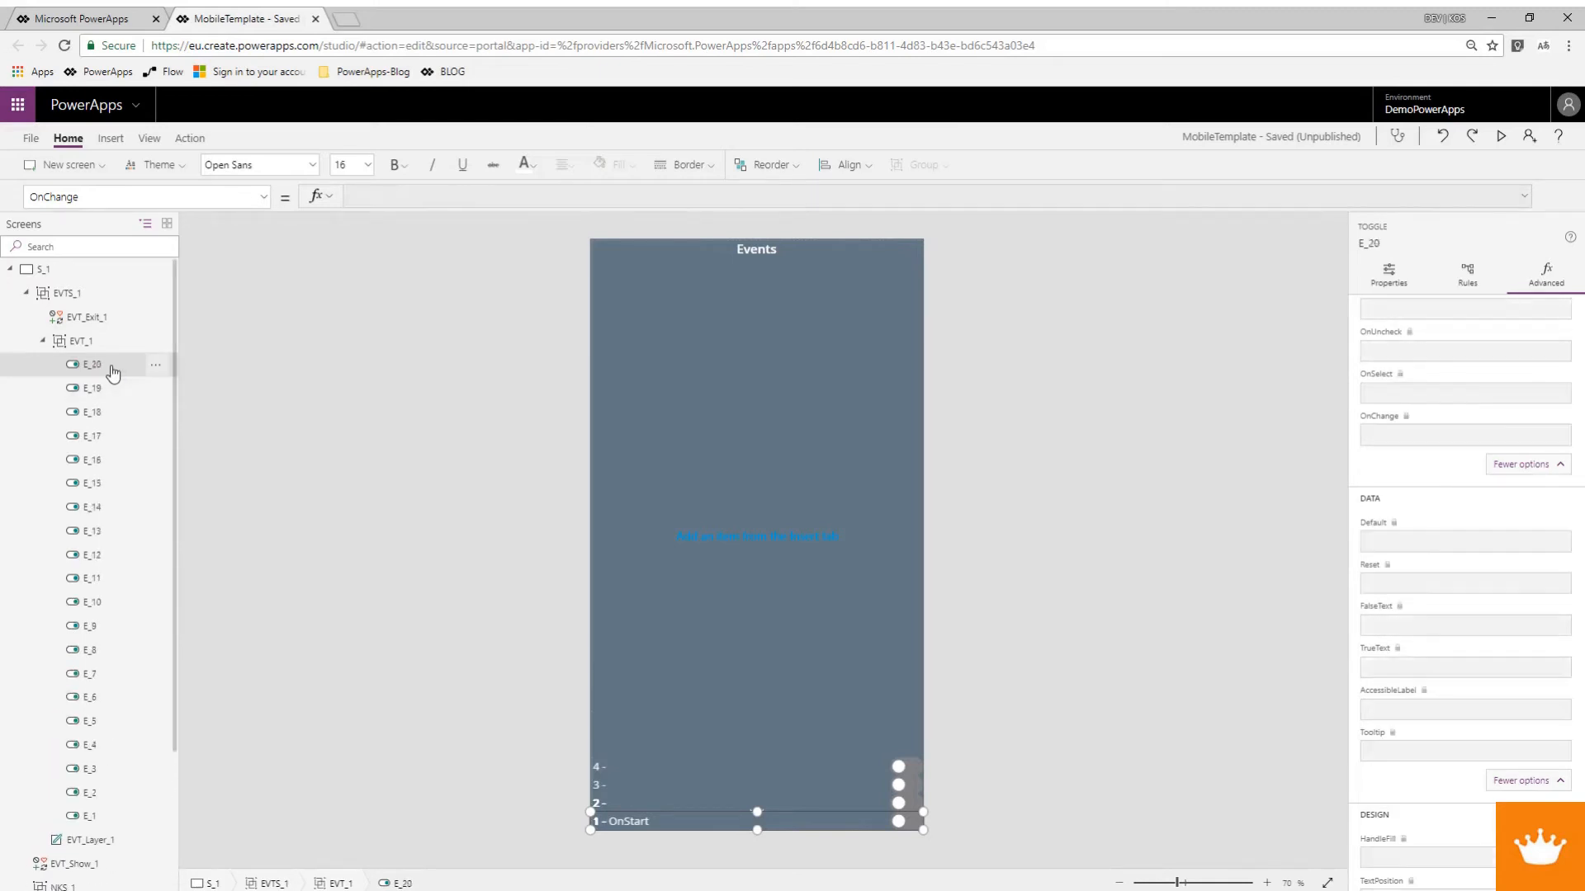
Set toggle E_10's Default property to the E10 variable.
{"action": "left_click", "coordinate": [95, 604]}
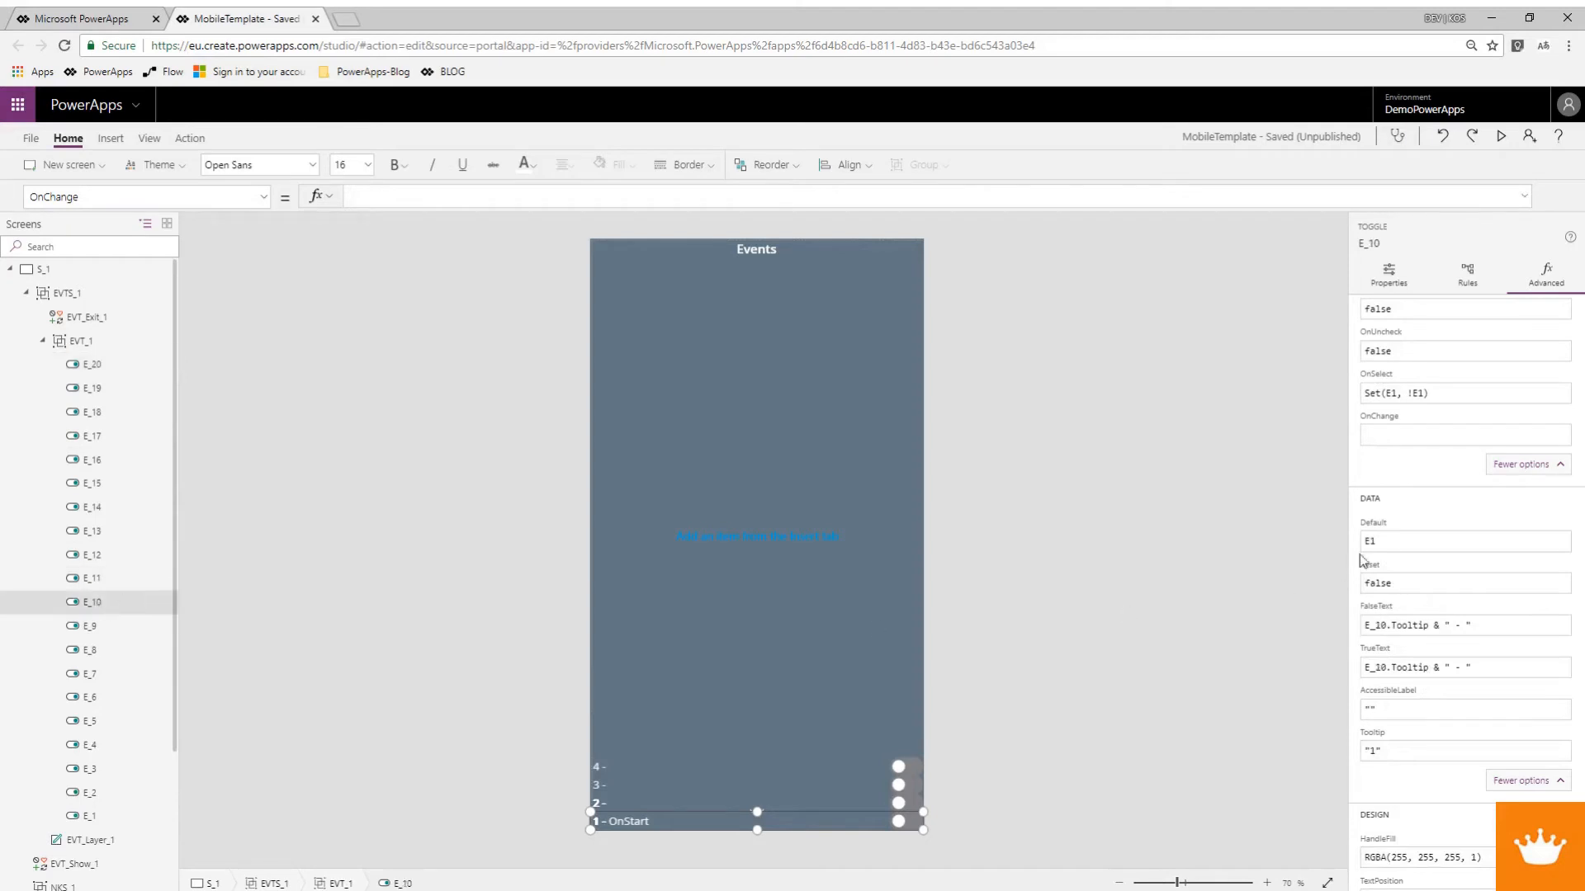
{"action": "left_click", "coordinate": [1398, 549]}
{"action": "type", "text": "1"}
{"action": "left_click", "coordinate": [1397, 395]}
{"action": "left_click", "coordinate": [1386, 542]}
{"action": "key", "text": "BackSpace"}
{"action": "type", "text": "0"}
Set toggle E_10's OnSelect formula to Set(E10, !E10) and its Tooltip to "10".
{"action": "left_click", "coordinate": [1398, 394]}
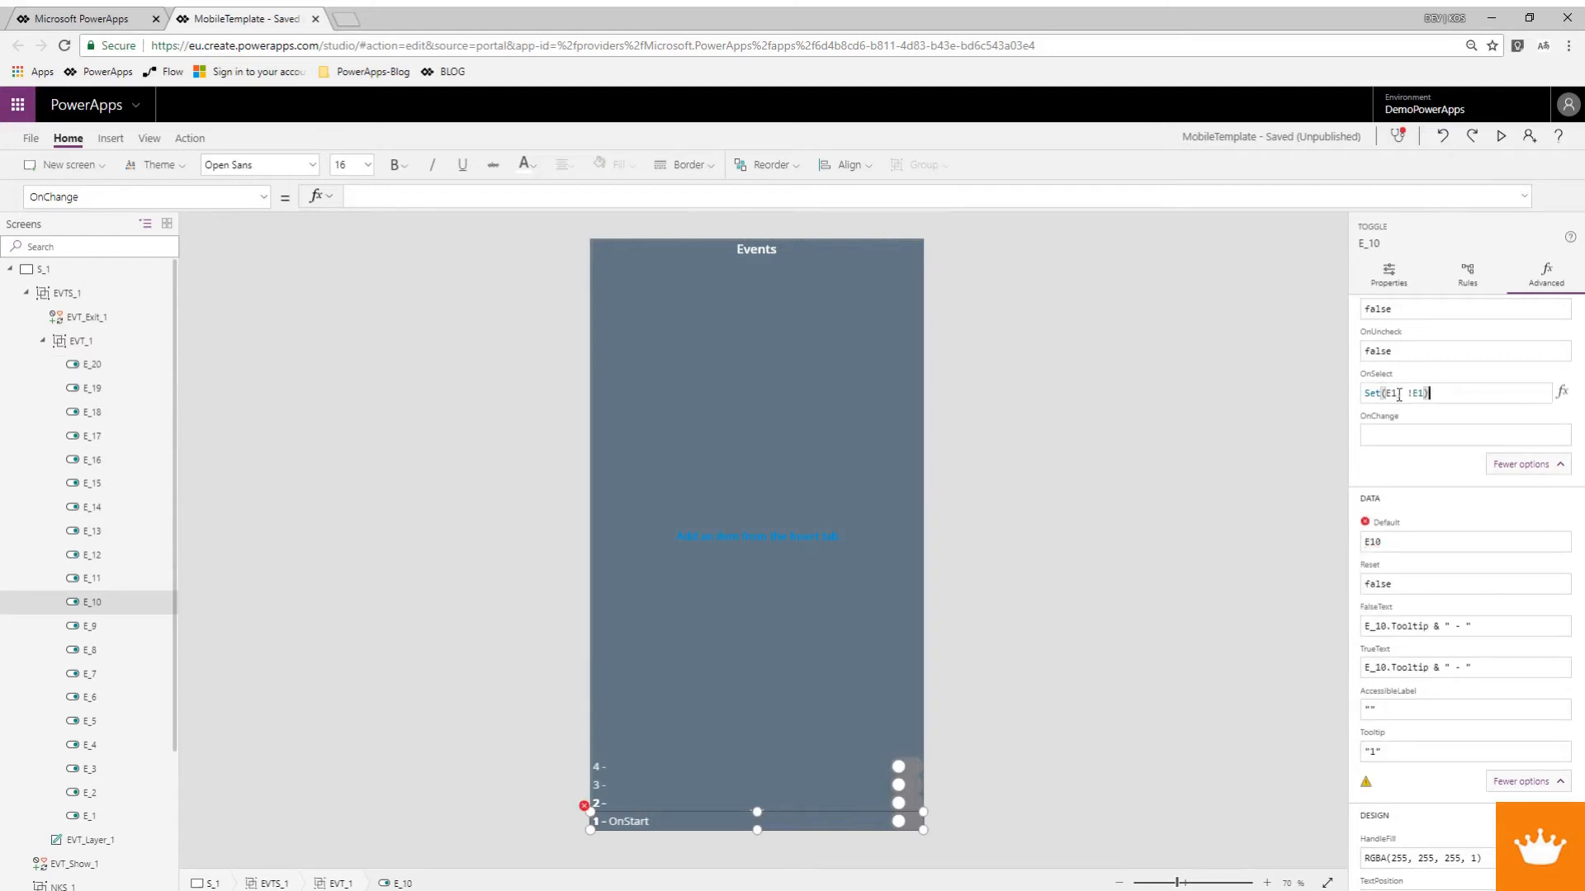
{"action": "left_click", "coordinate": [1398, 394]}
{"action": "type", "text": "0"}
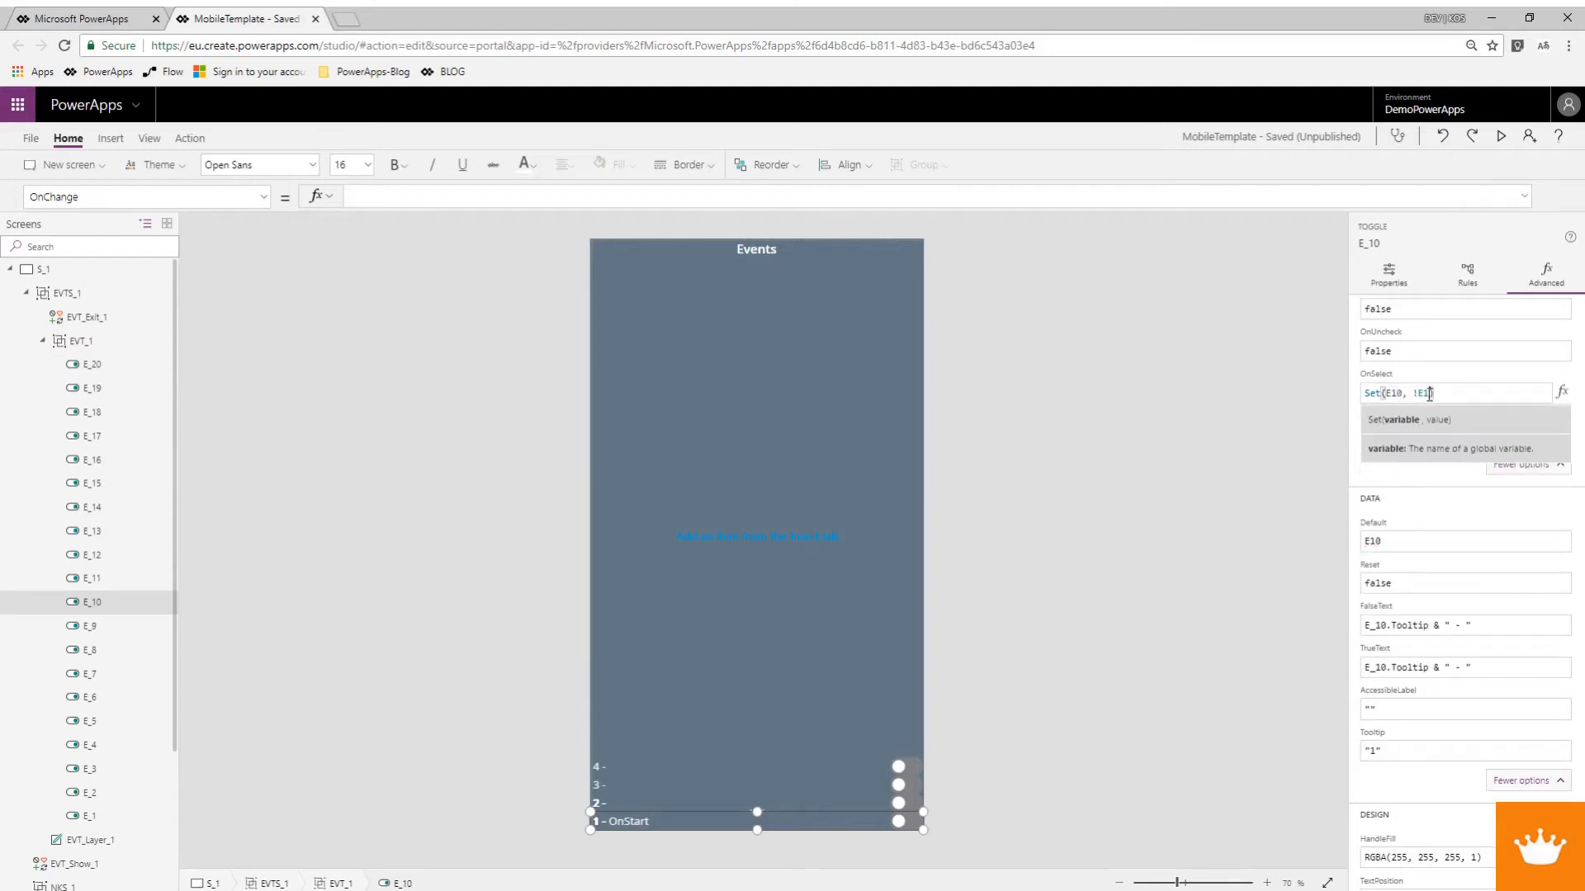
{"action": "left_click", "coordinate": [1429, 395]}
{"action": "type", "text": "0"}
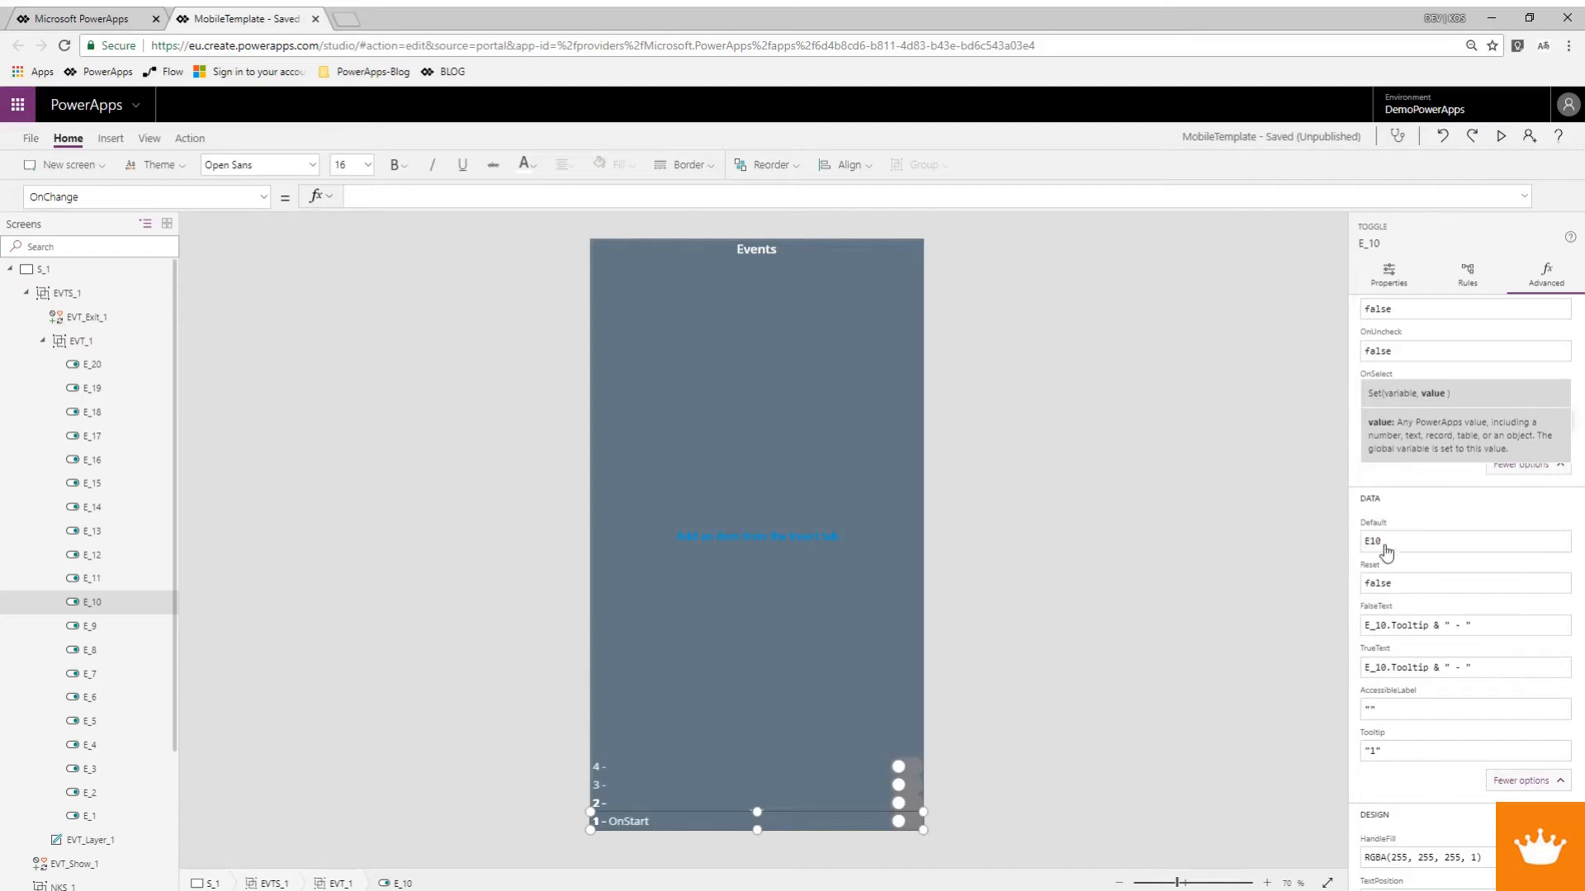
{"action": "left_click", "coordinate": [1376, 751]}
{"action": "type", "text": "10"}
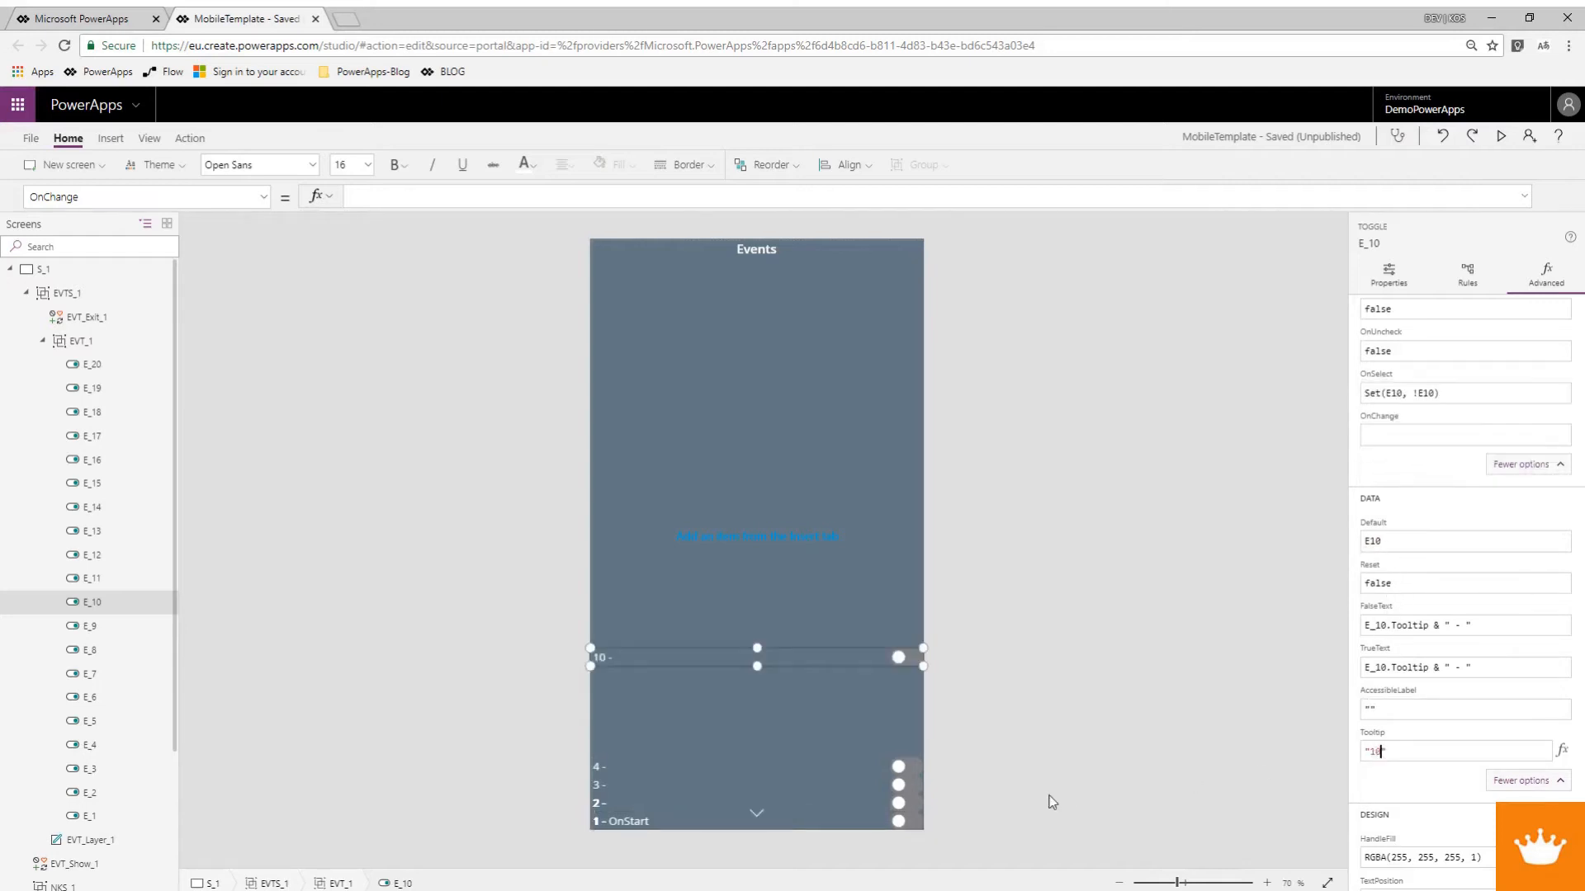
Set toggle E_11's Tooltip to "11" and its Default property to the E11 variable.
{"action": "left_click", "coordinate": [92, 578]}
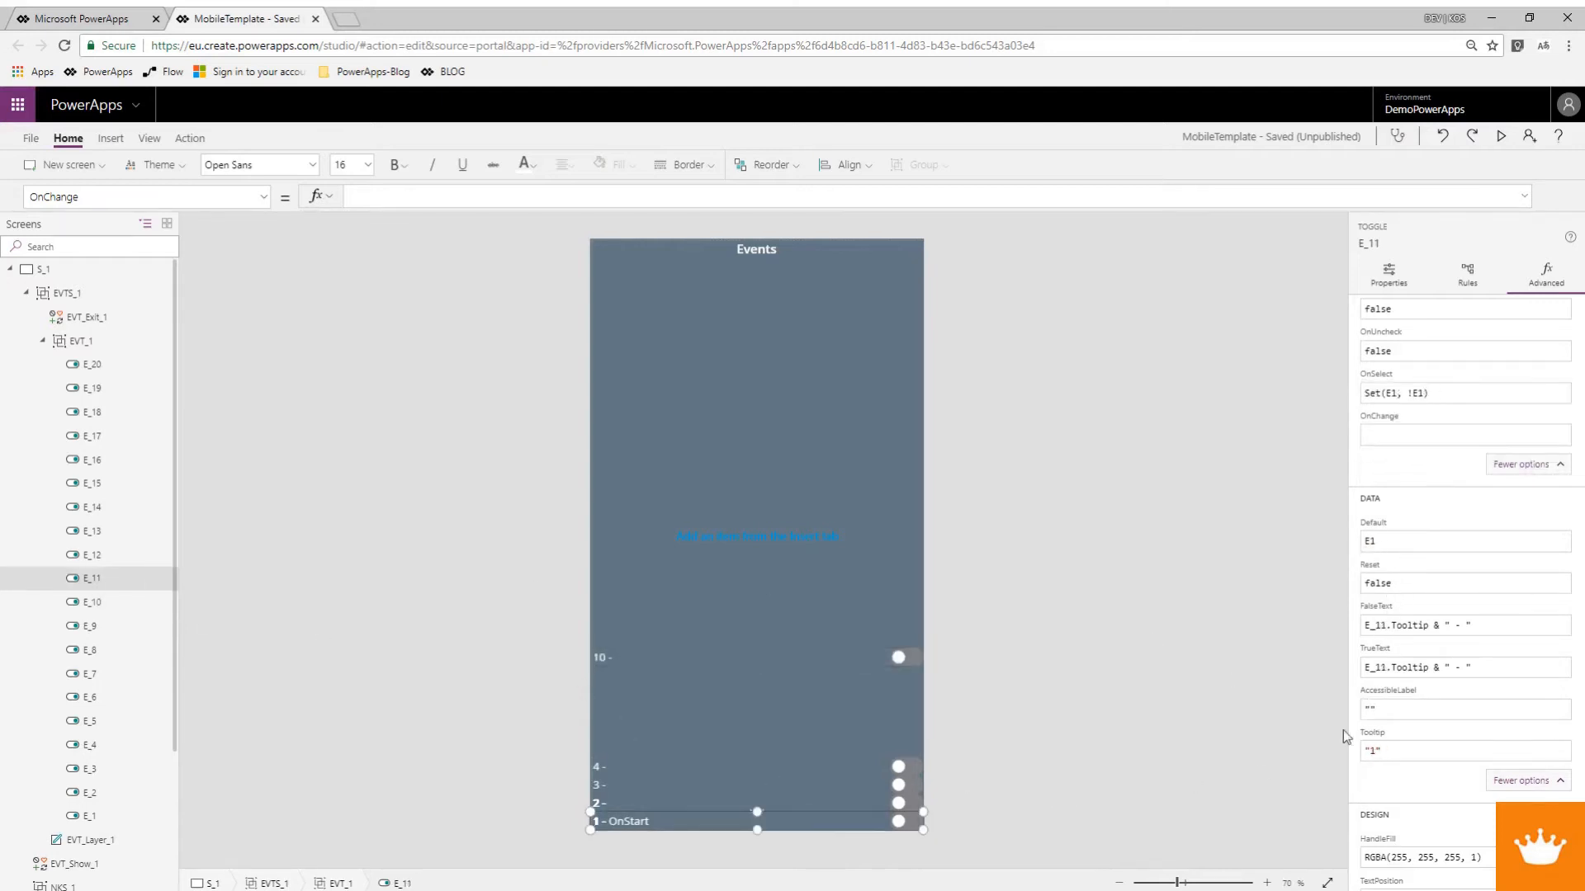
{"action": "left_click", "coordinate": [1379, 752]}
{"action": "type", "text": "1"}
{"action": "left_click", "coordinate": [1391, 541]}
{"action": "type", "text": "1"}
Set toggle E_11's OnSelect formula to Set(E11, !E11).
{"action": "left_click", "coordinate": [1398, 396]}
{"action": "left_click", "coordinate": [1397, 395]}
{"action": "type", "text": "1"}
{"action": "left_click", "coordinate": [1430, 395]}
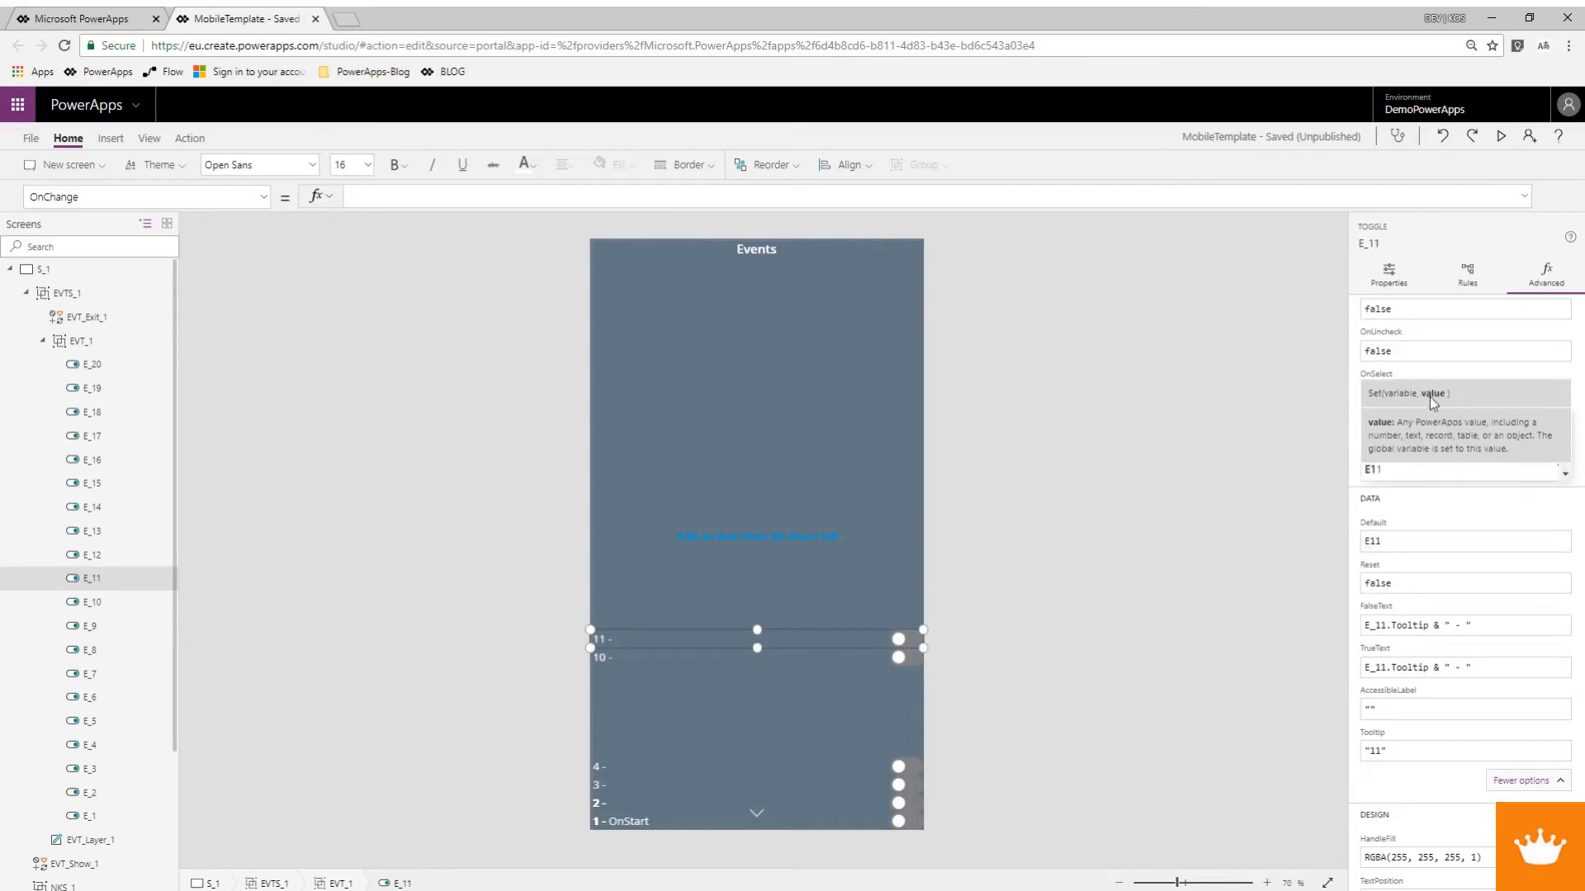
{"action": "left_click", "coordinate": [91, 574]}
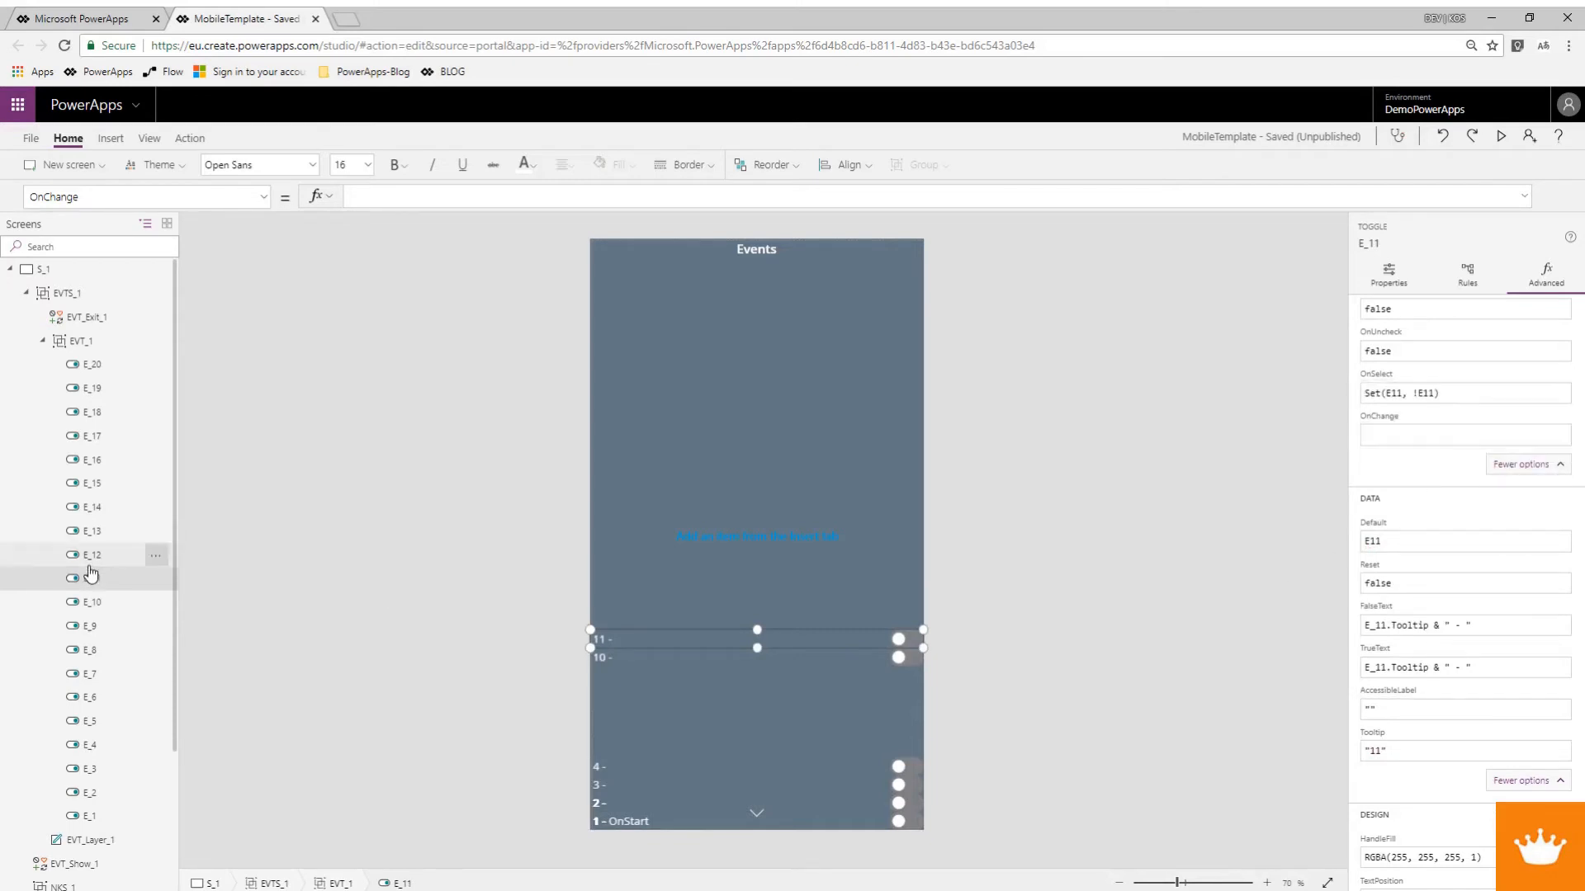
{"action": "left_click", "coordinate": [86, 554]}
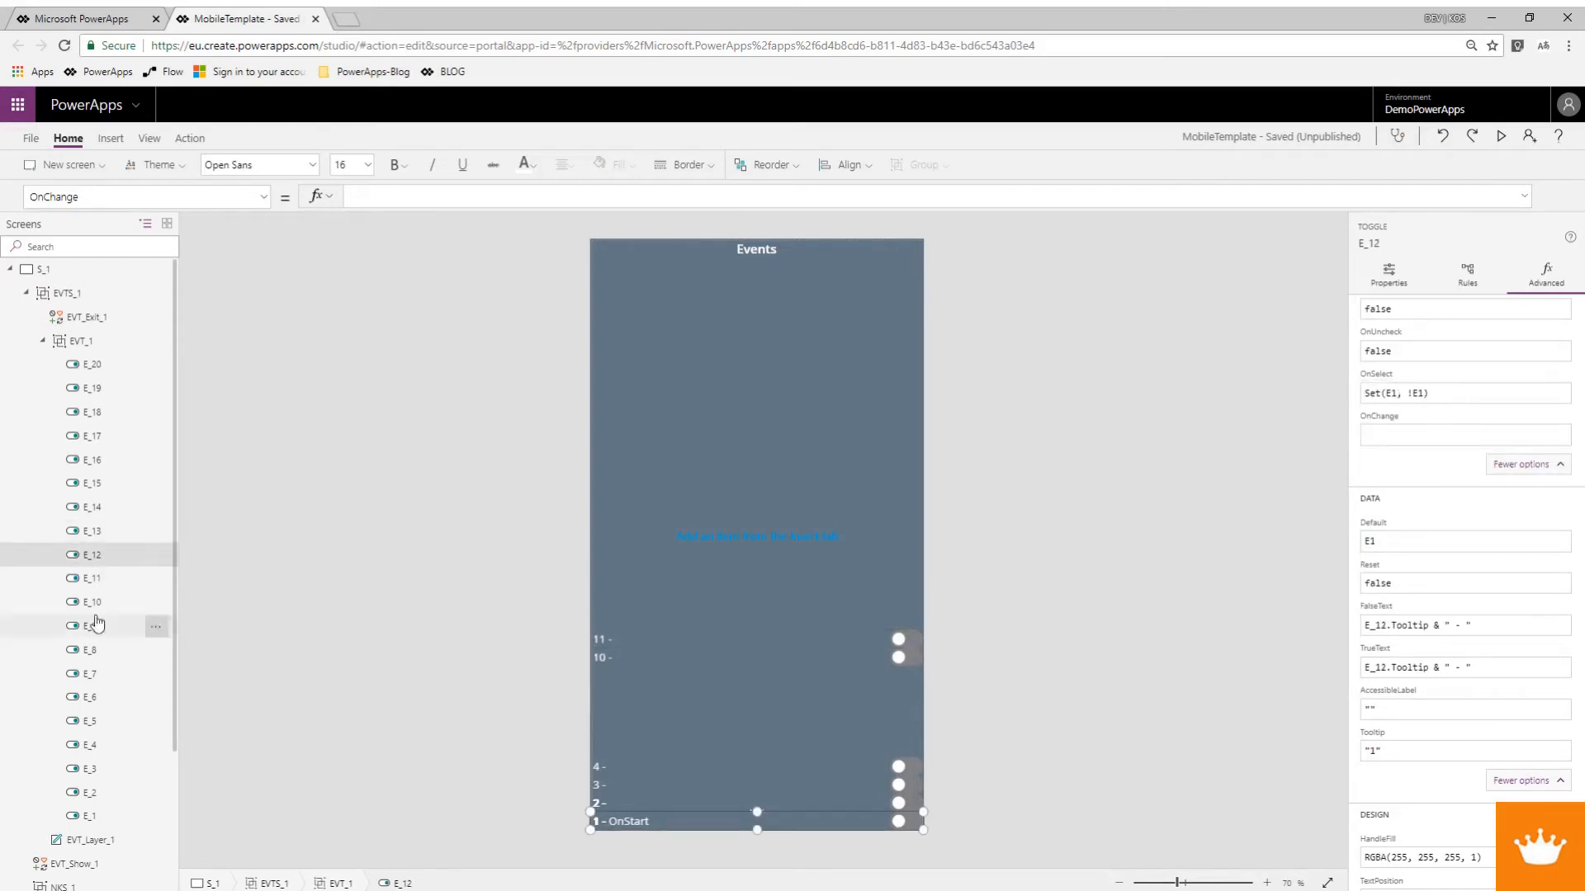
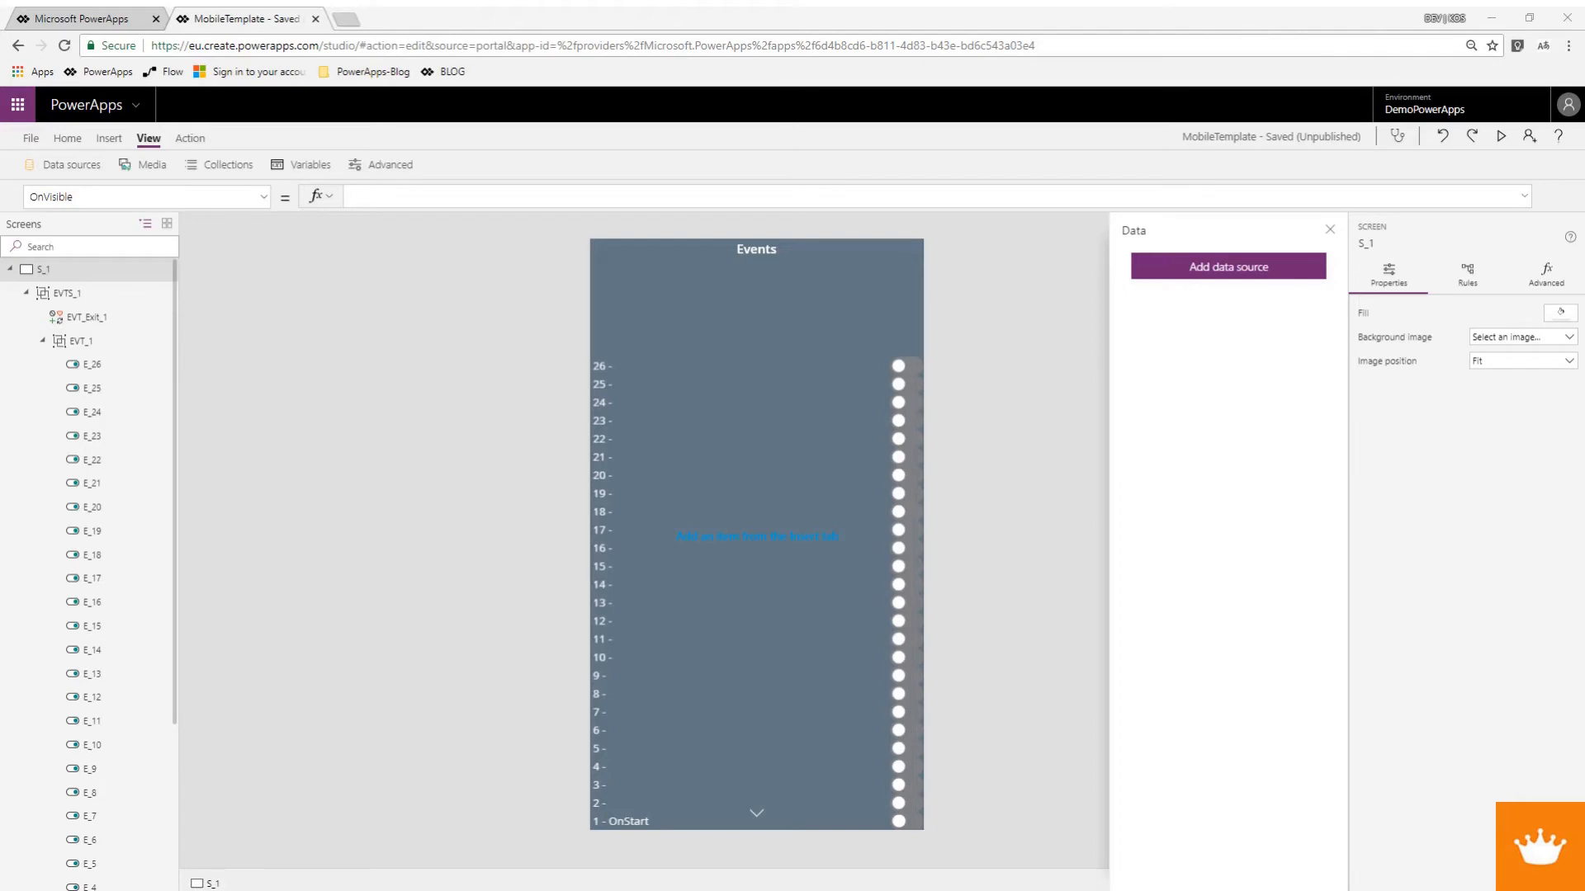
Add Office 365 Users as a data source through a new connection.
{"action": "left_click", "coordinate": [632, 820]}
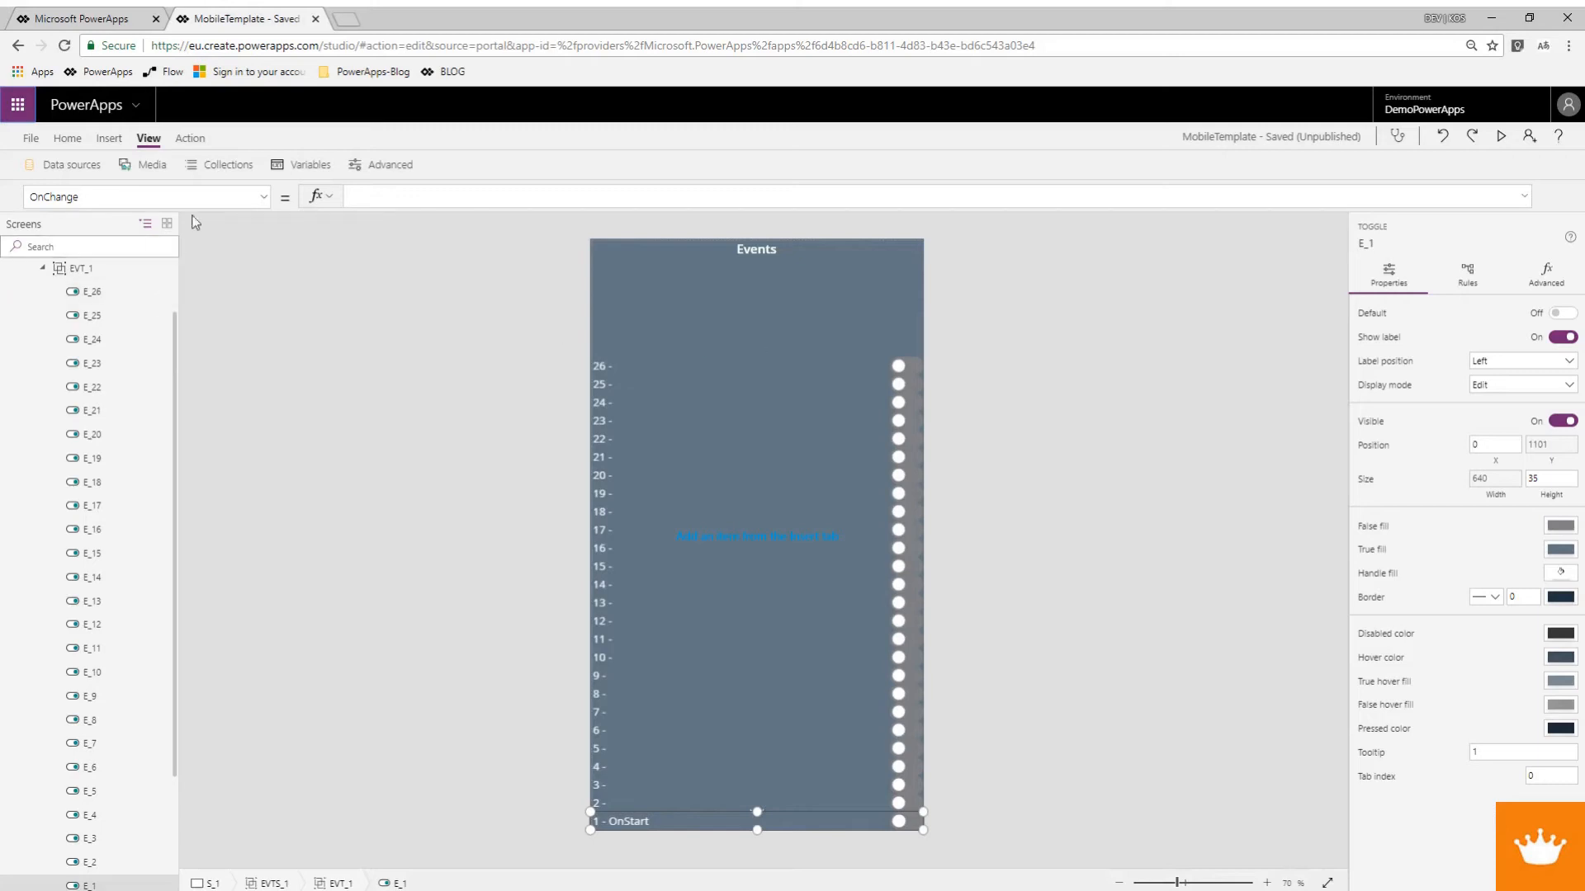
{"action": "left_click", "coordinate": [58, 166]}
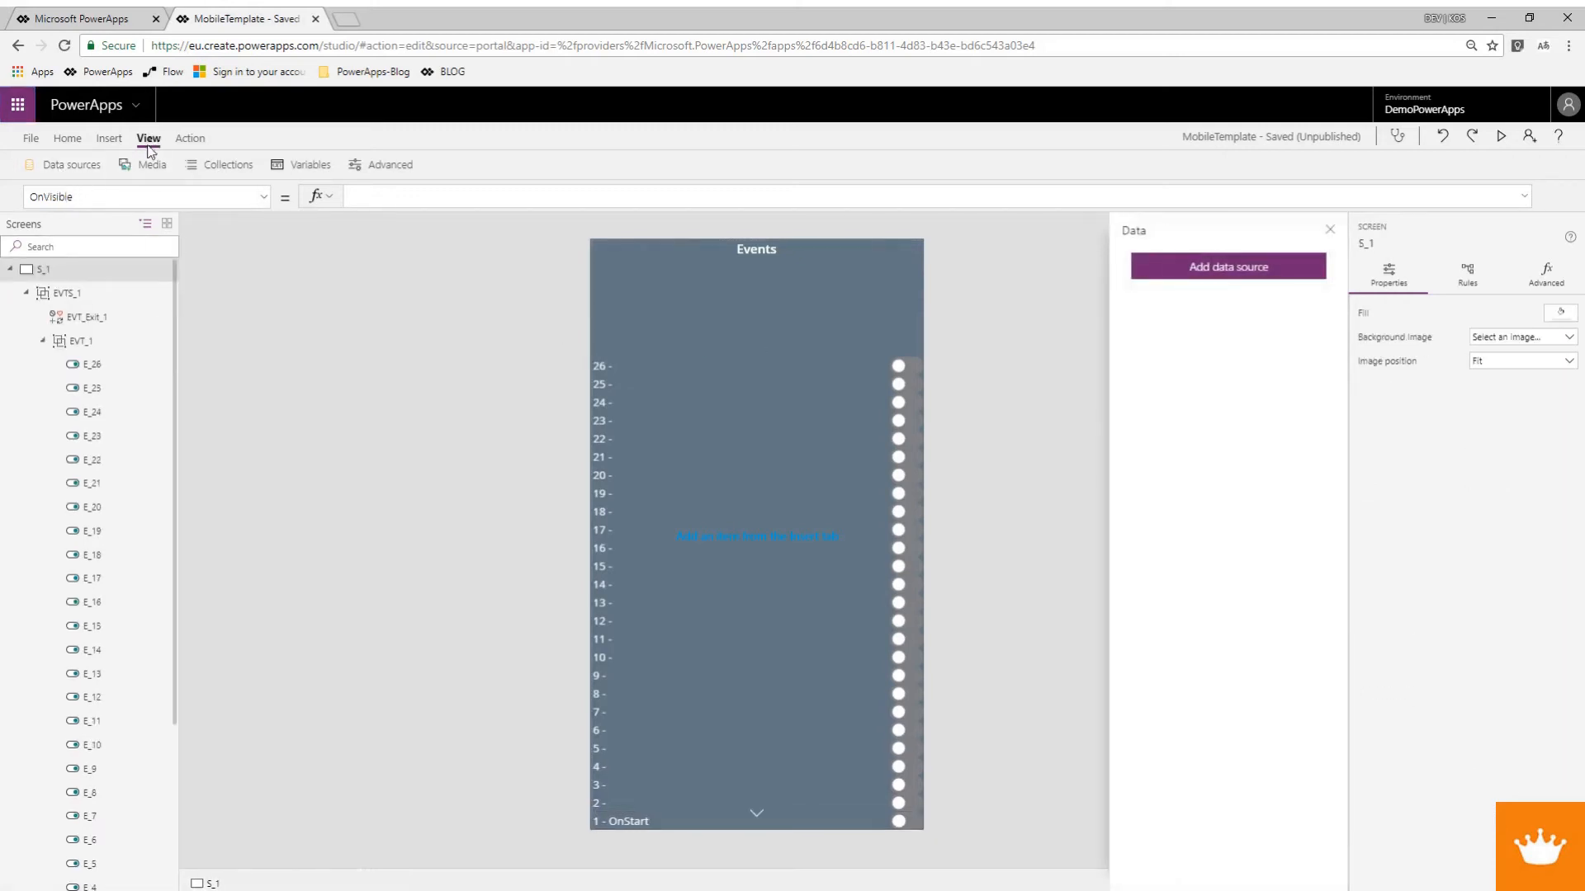
{"action": "left_click", "coordinate": [1171, 269]}
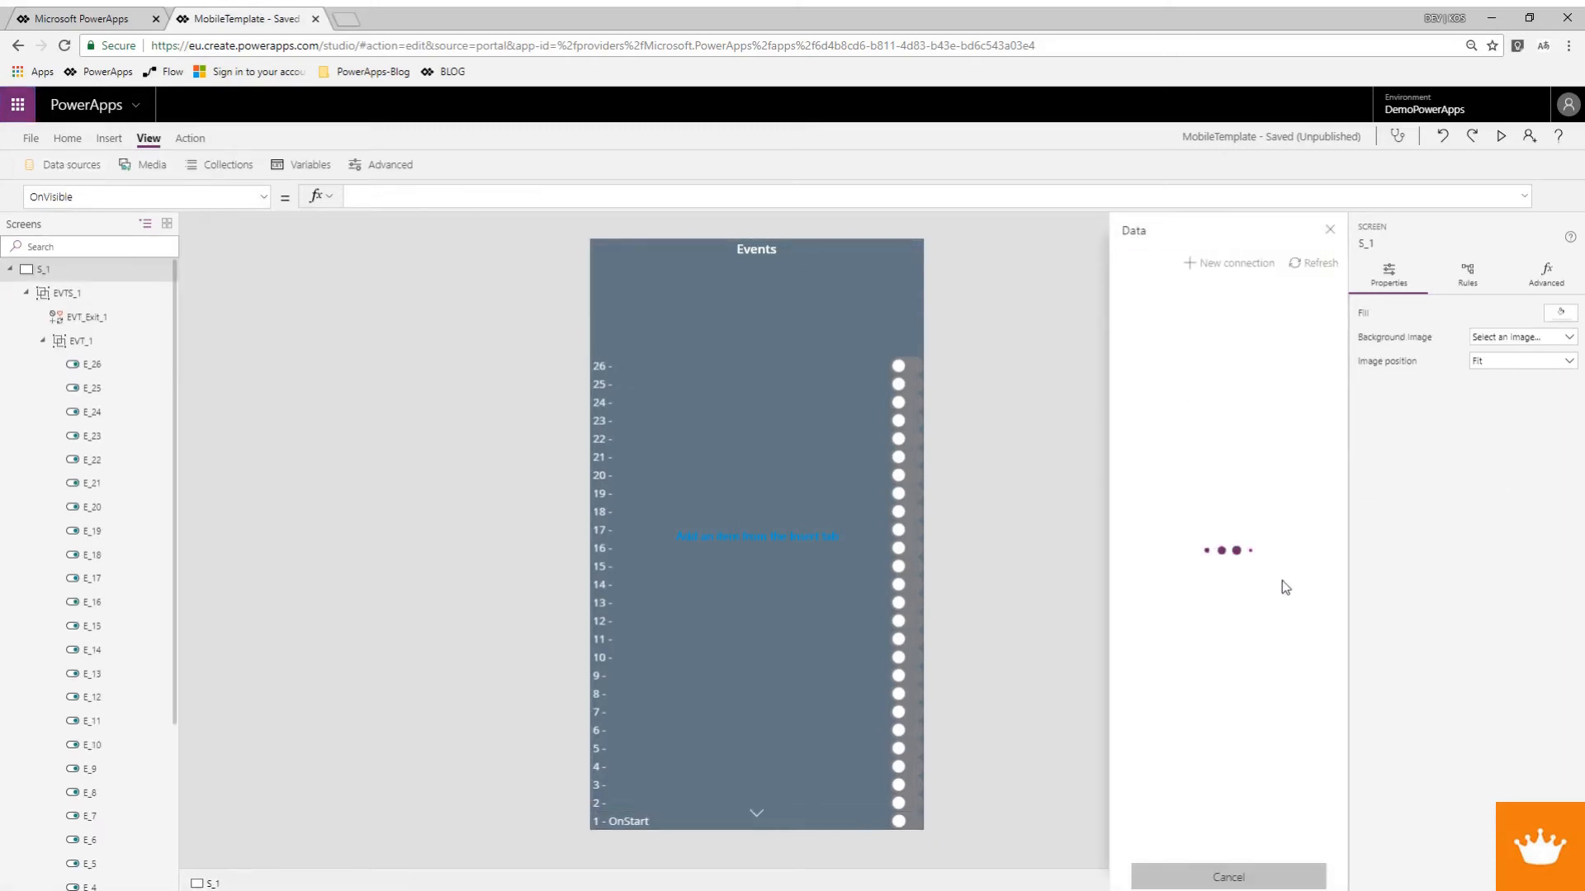
{"action": "left_click", "coordinate": [1222, 266]}
{"action": "scroll", "coordinate": [1189, 711], "scroll_direction": "down", "scroll_amount": 3}
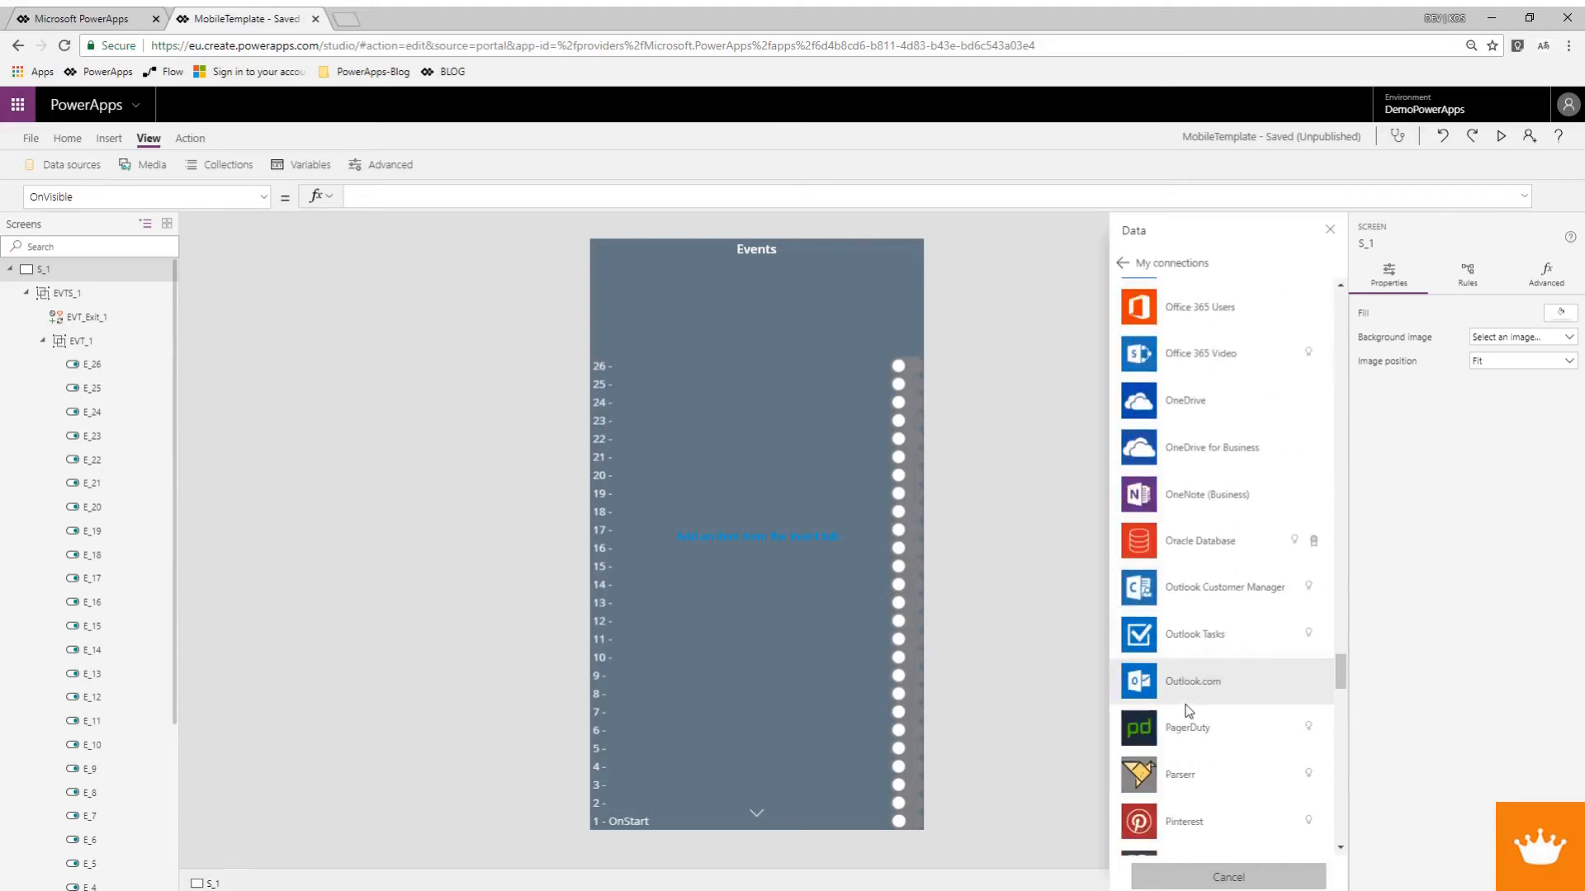
{"action": "scroll", "coordinate": [1189, 663], "scroll_direction": "up", "scroll_amount": 1}
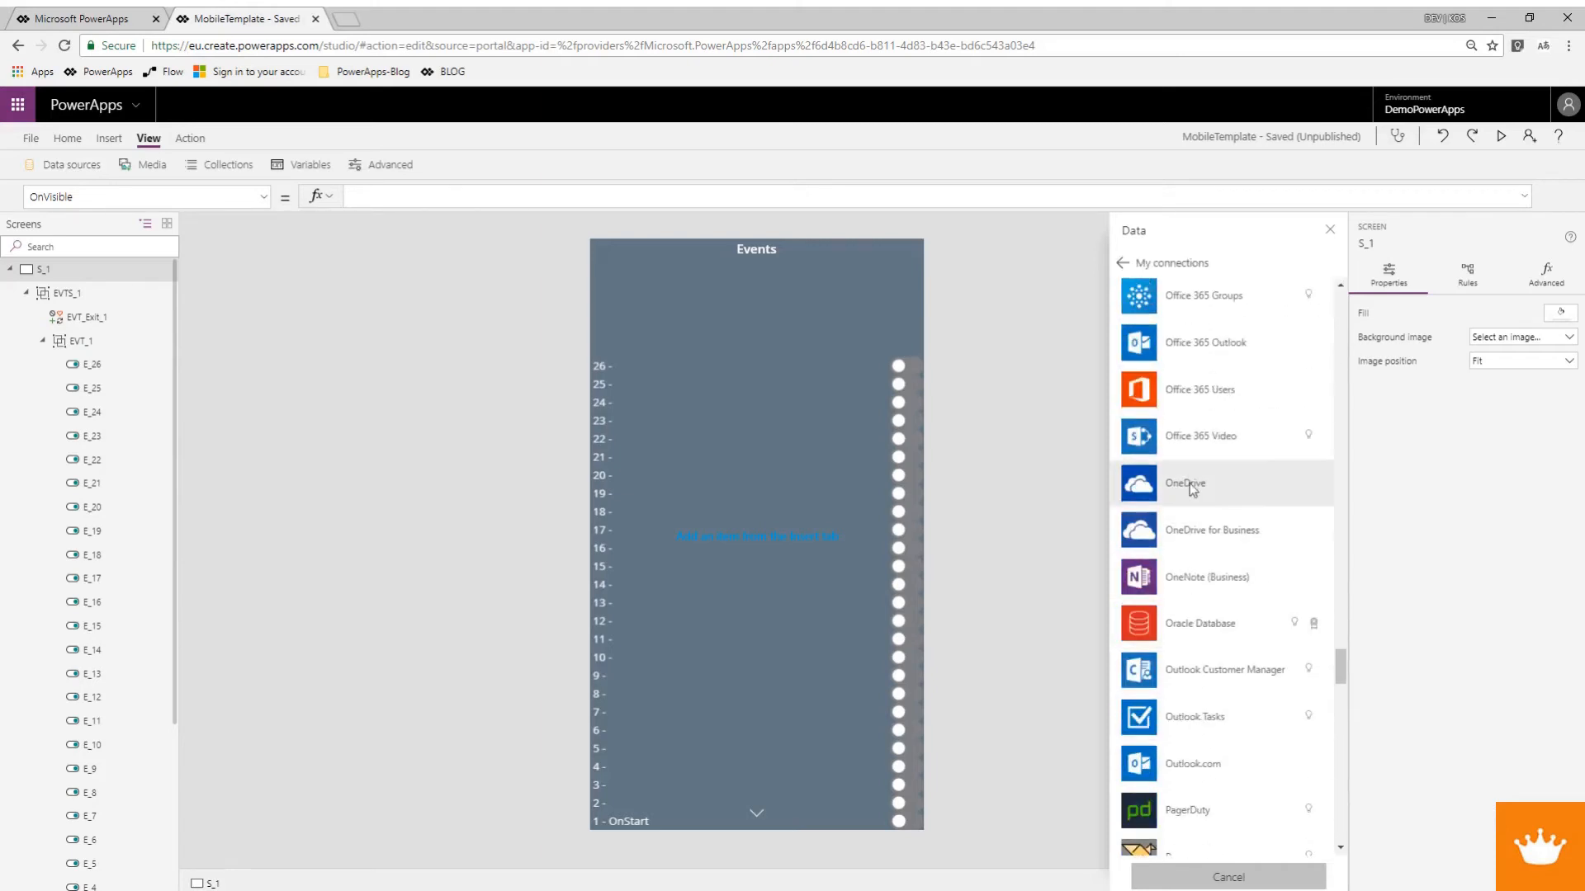
{"action": "left_click", "coordinate": [1207, 399]}
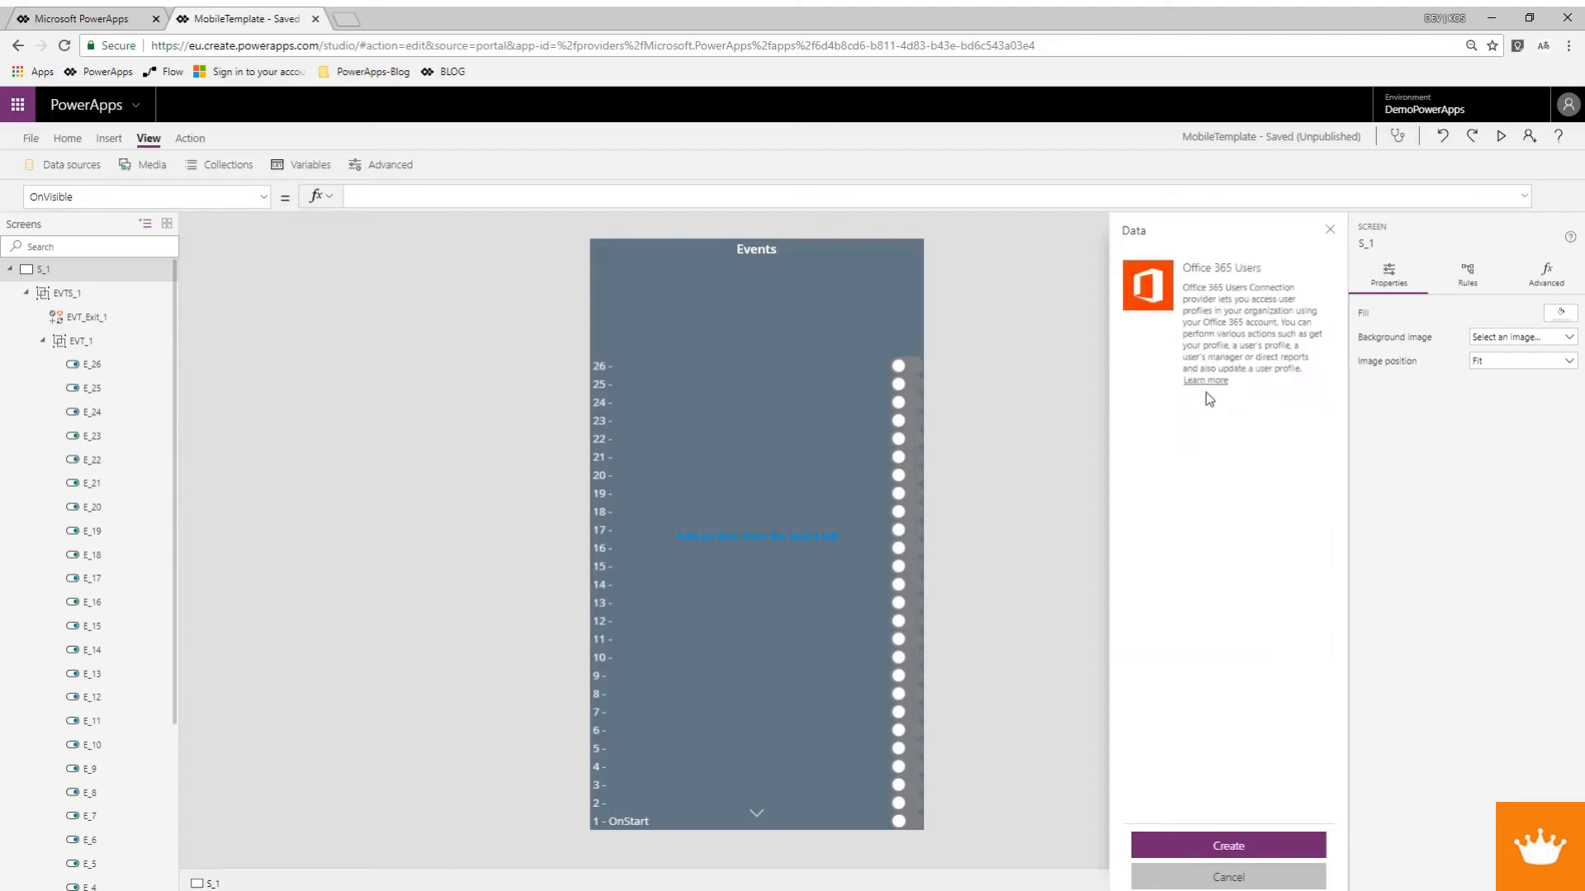
{"action": "left_click", "coordinate": [1241, 848]}
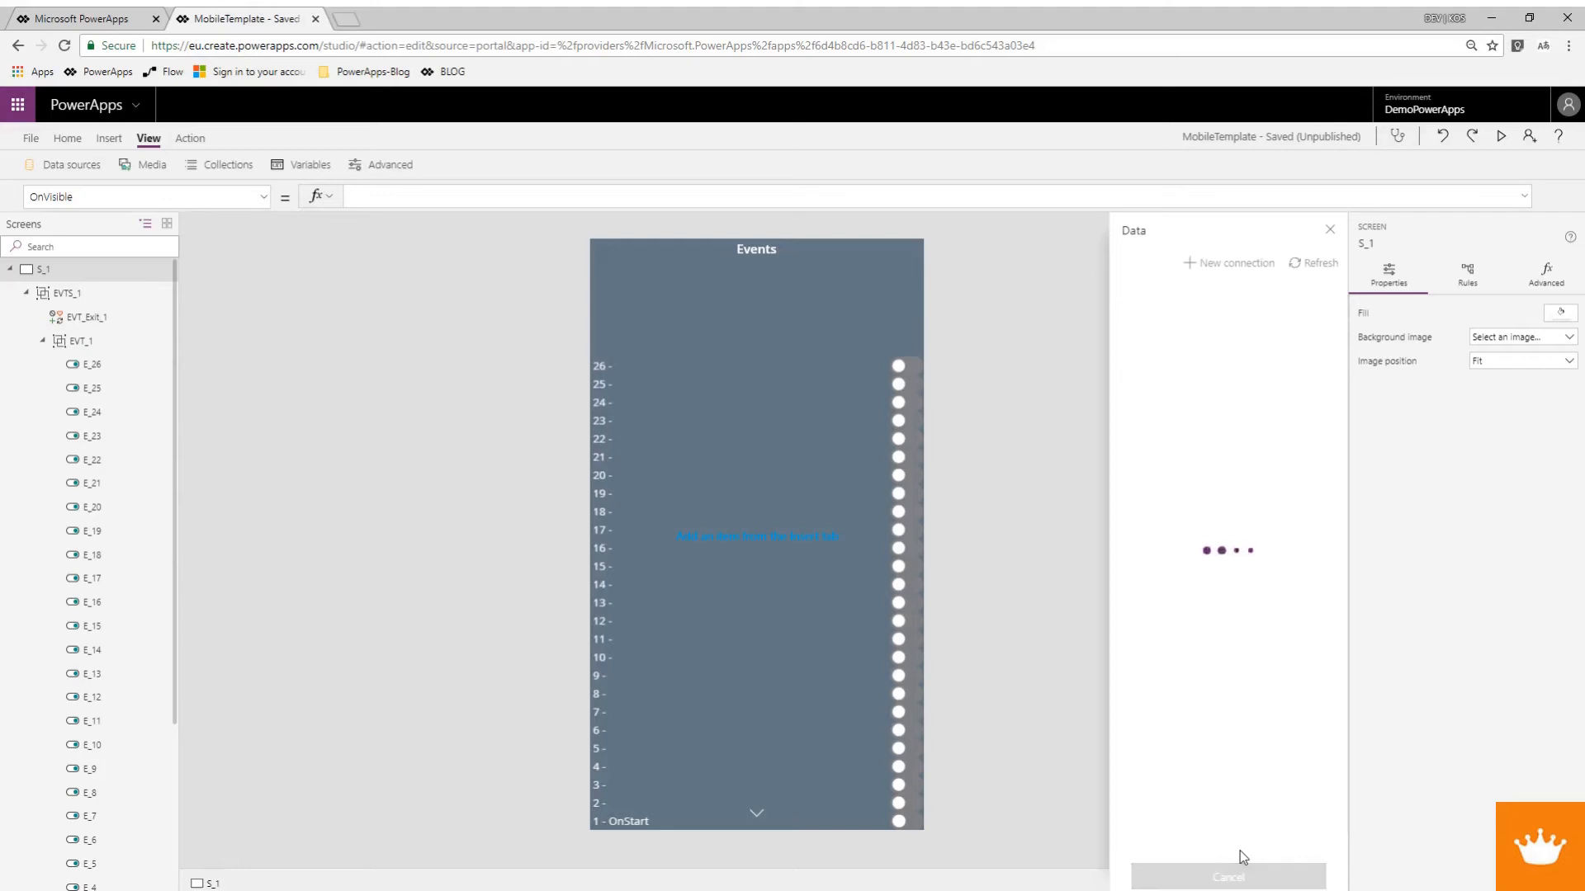
{"action": "left_click", "coordinate": [1329, 229]}
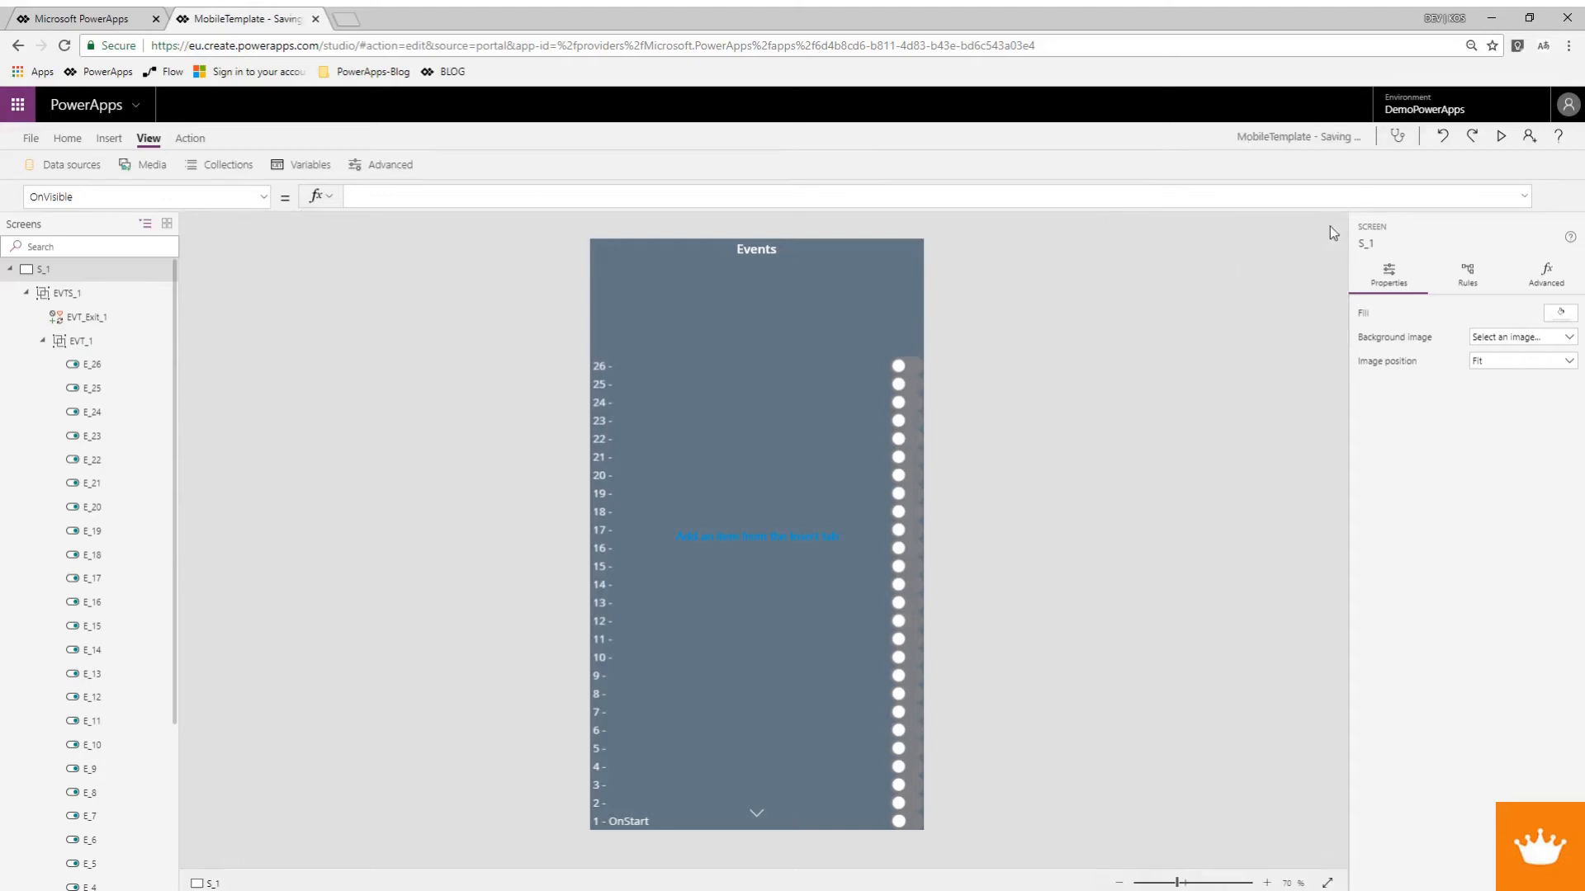
Set toggle E_1's OnChange formula to ClearCollect(User, Office365Users.MyProfile()).
{"action": "left_click", "coordinate": [633, 825]}
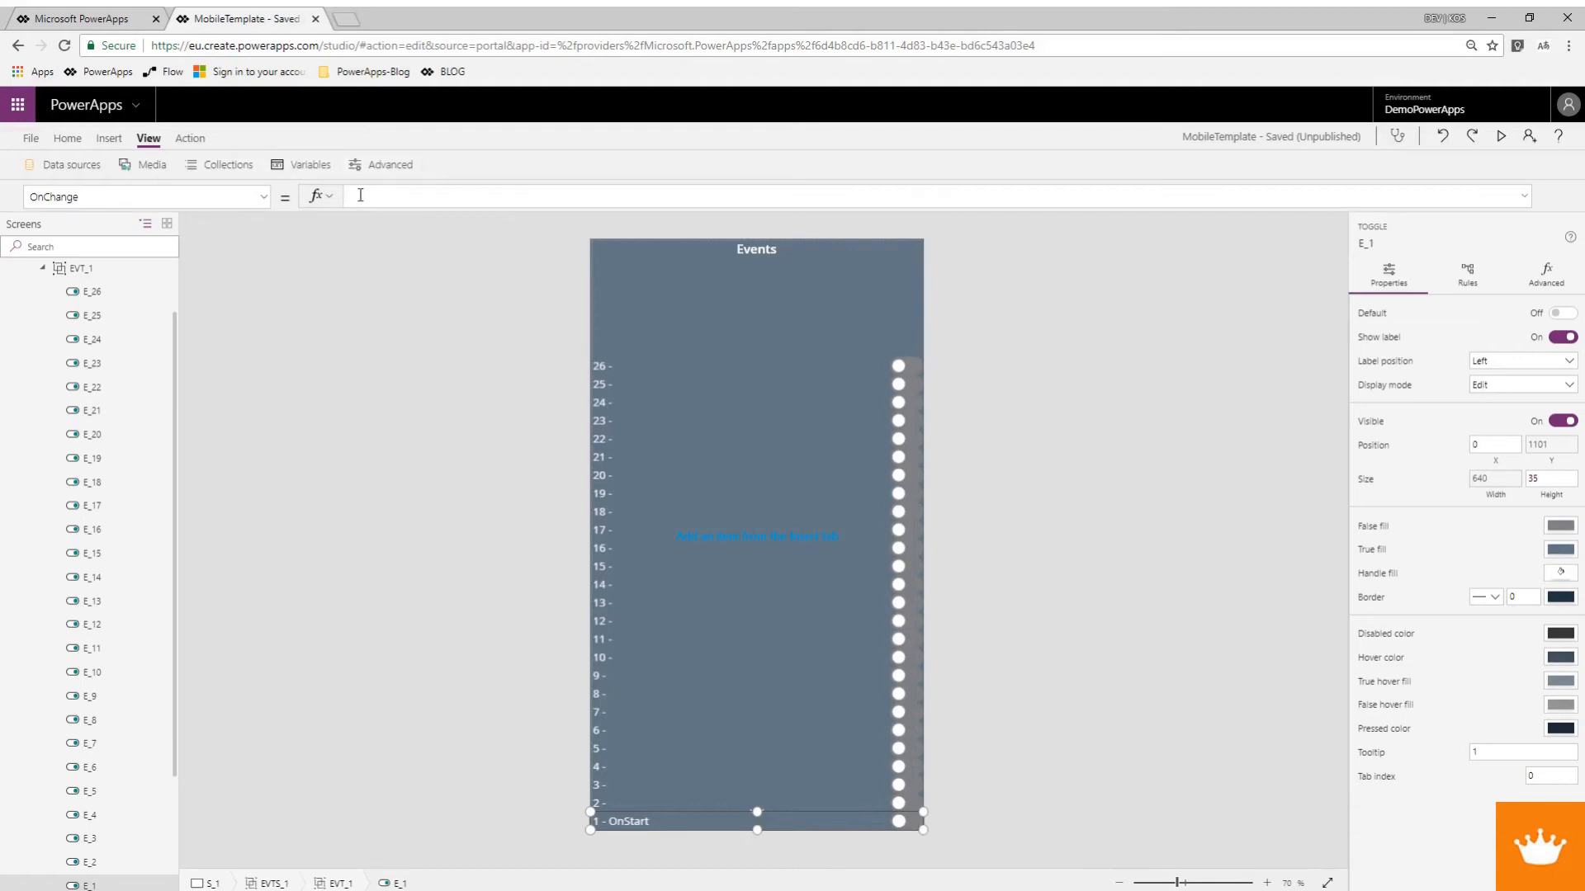
{"action": "type", "text": "Clear"}
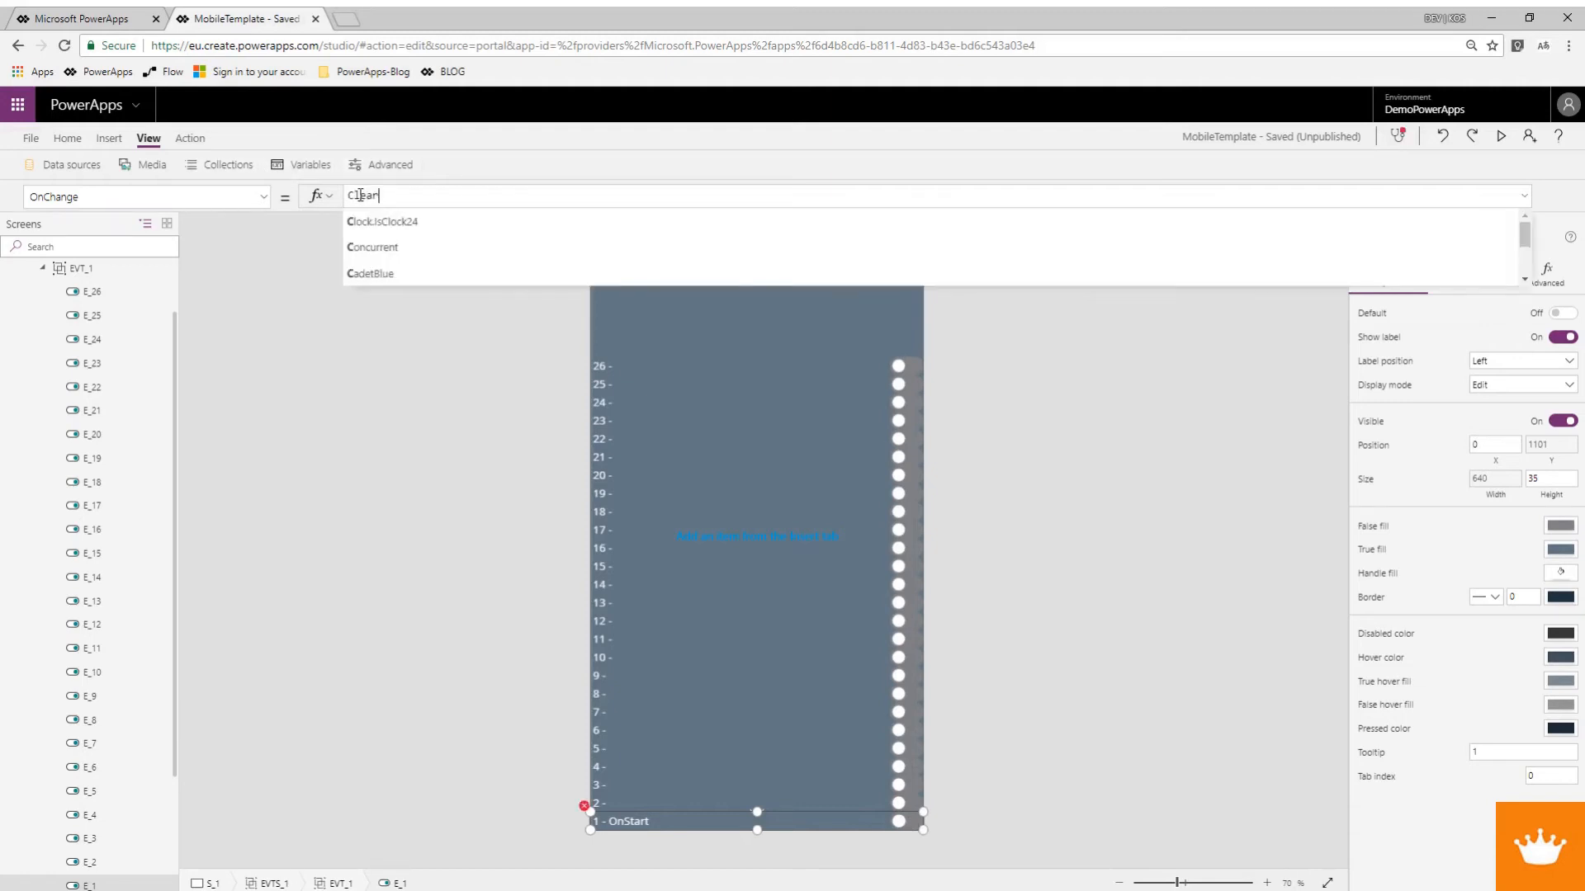
{"action": "type", "text": "Collec"}
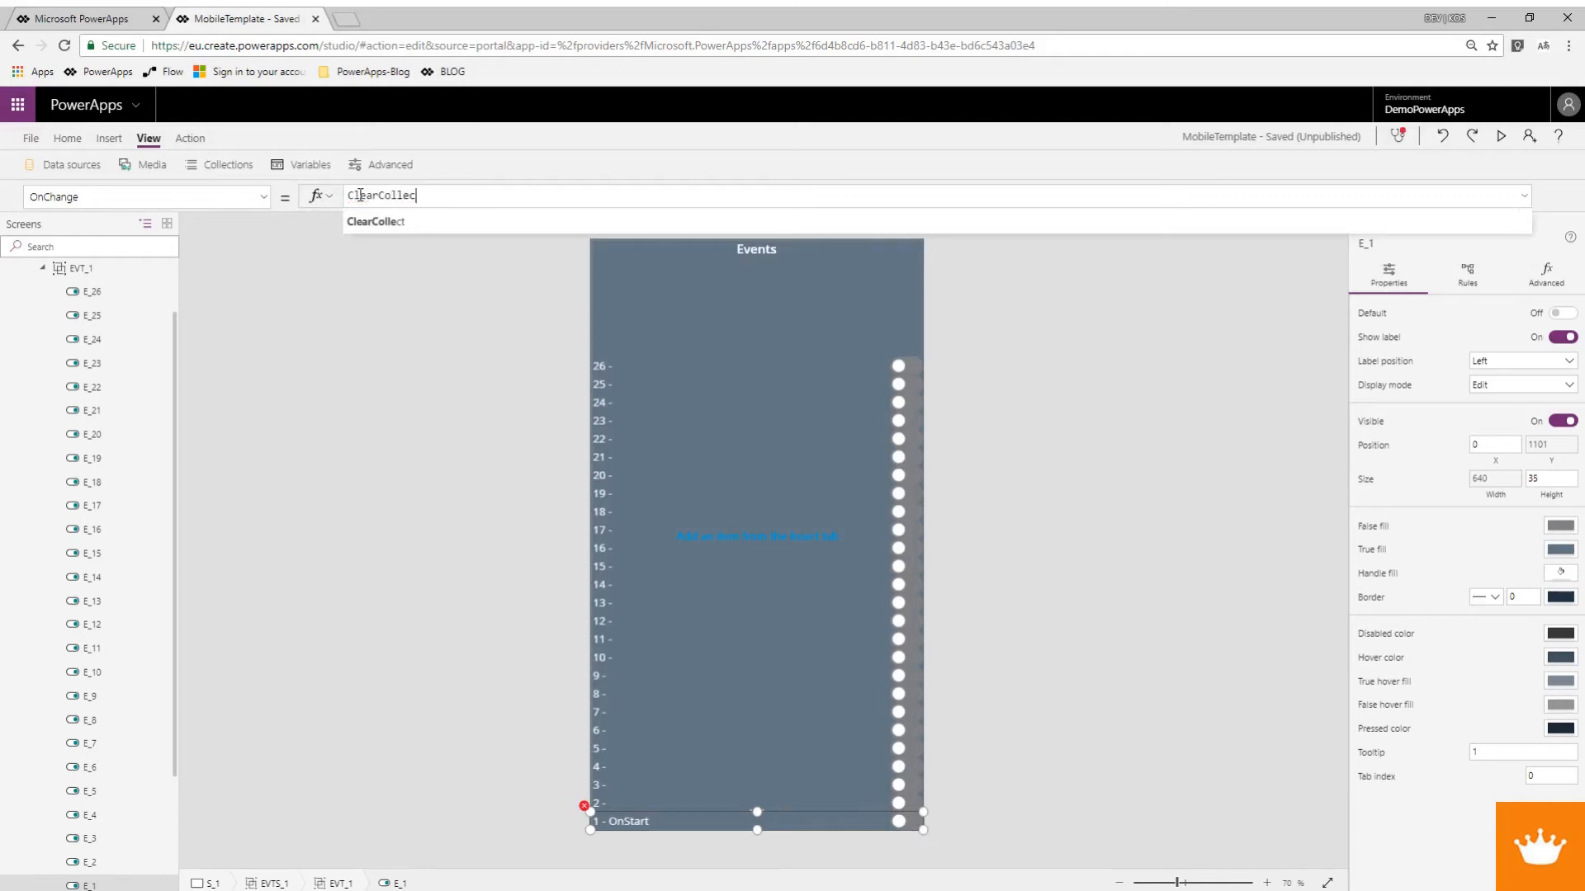
{"action": "type", "text": "t("}
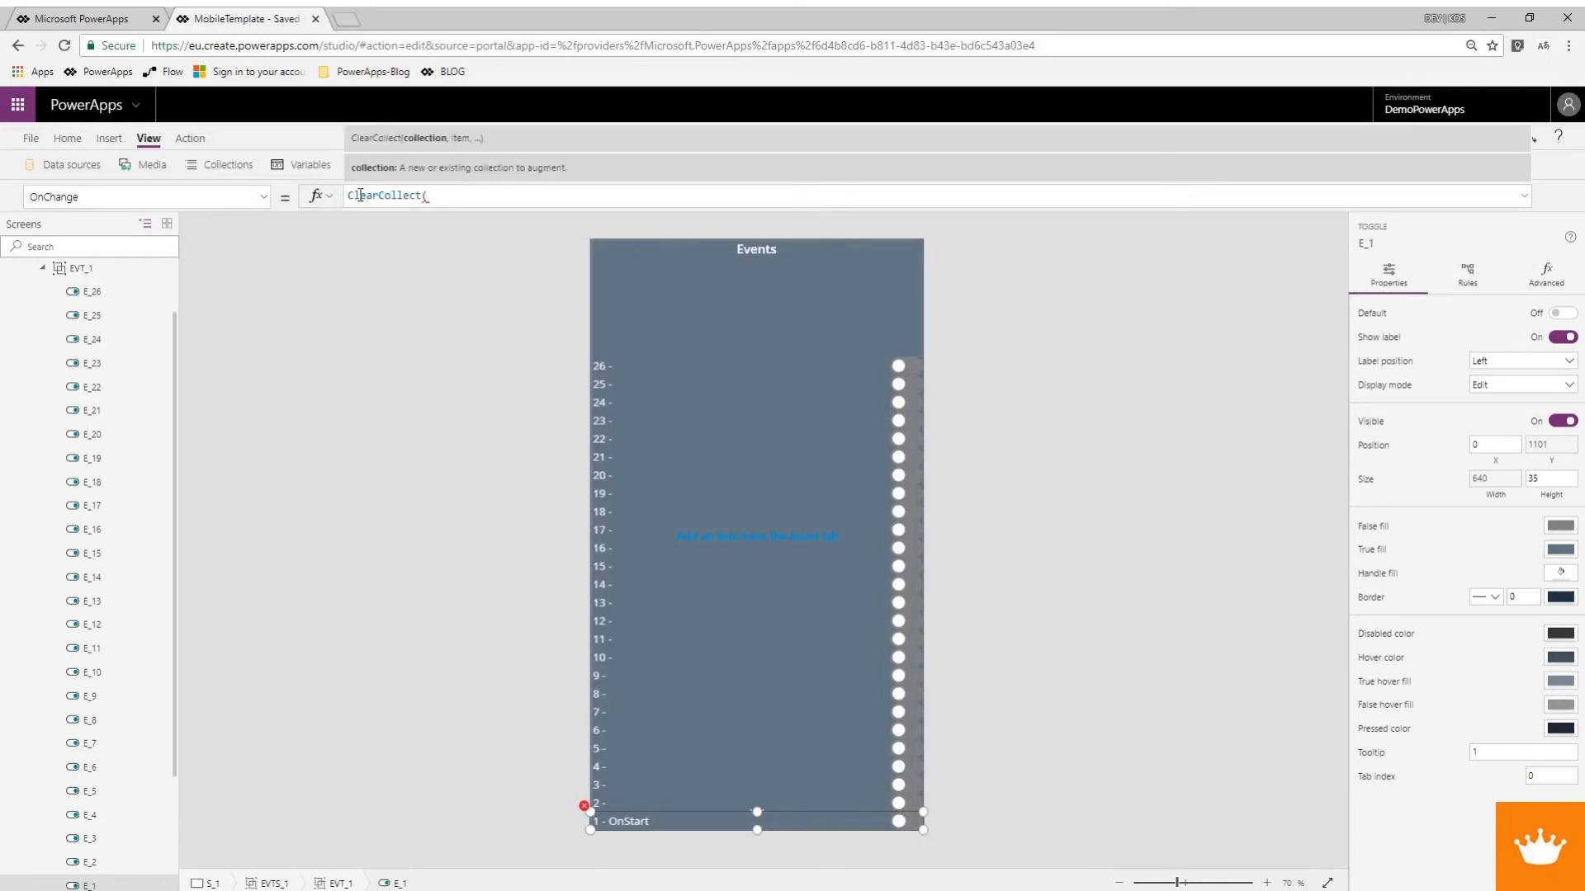
{"action": "type", "text": "User"}
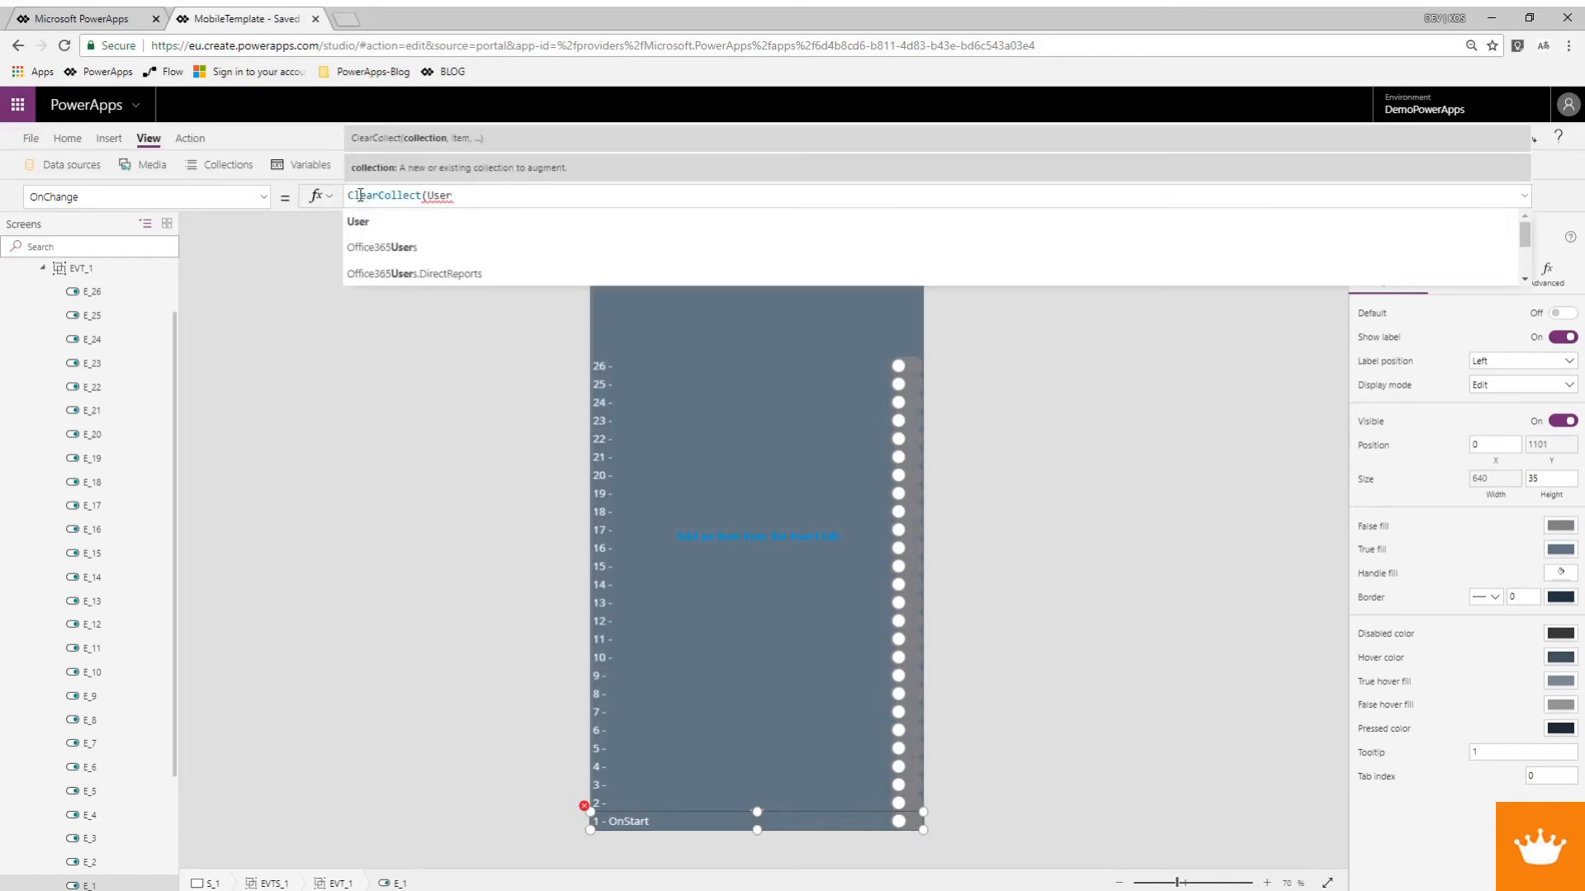
{"action": "type", "text": ", Offi"}
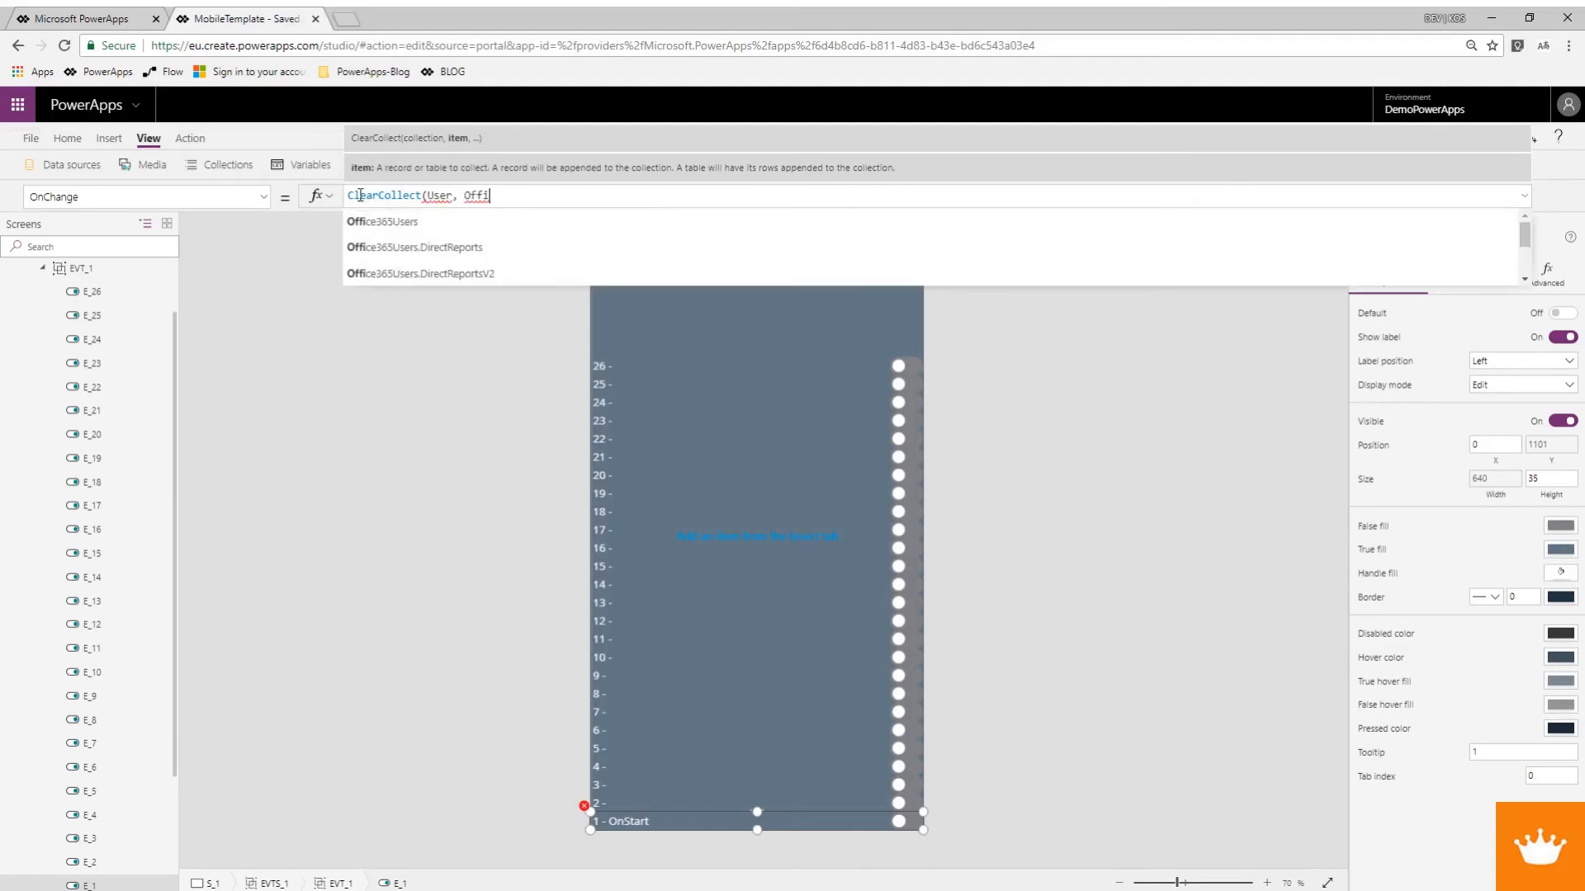
{"action": "type", "text": "ce365Users.MyProfile("}
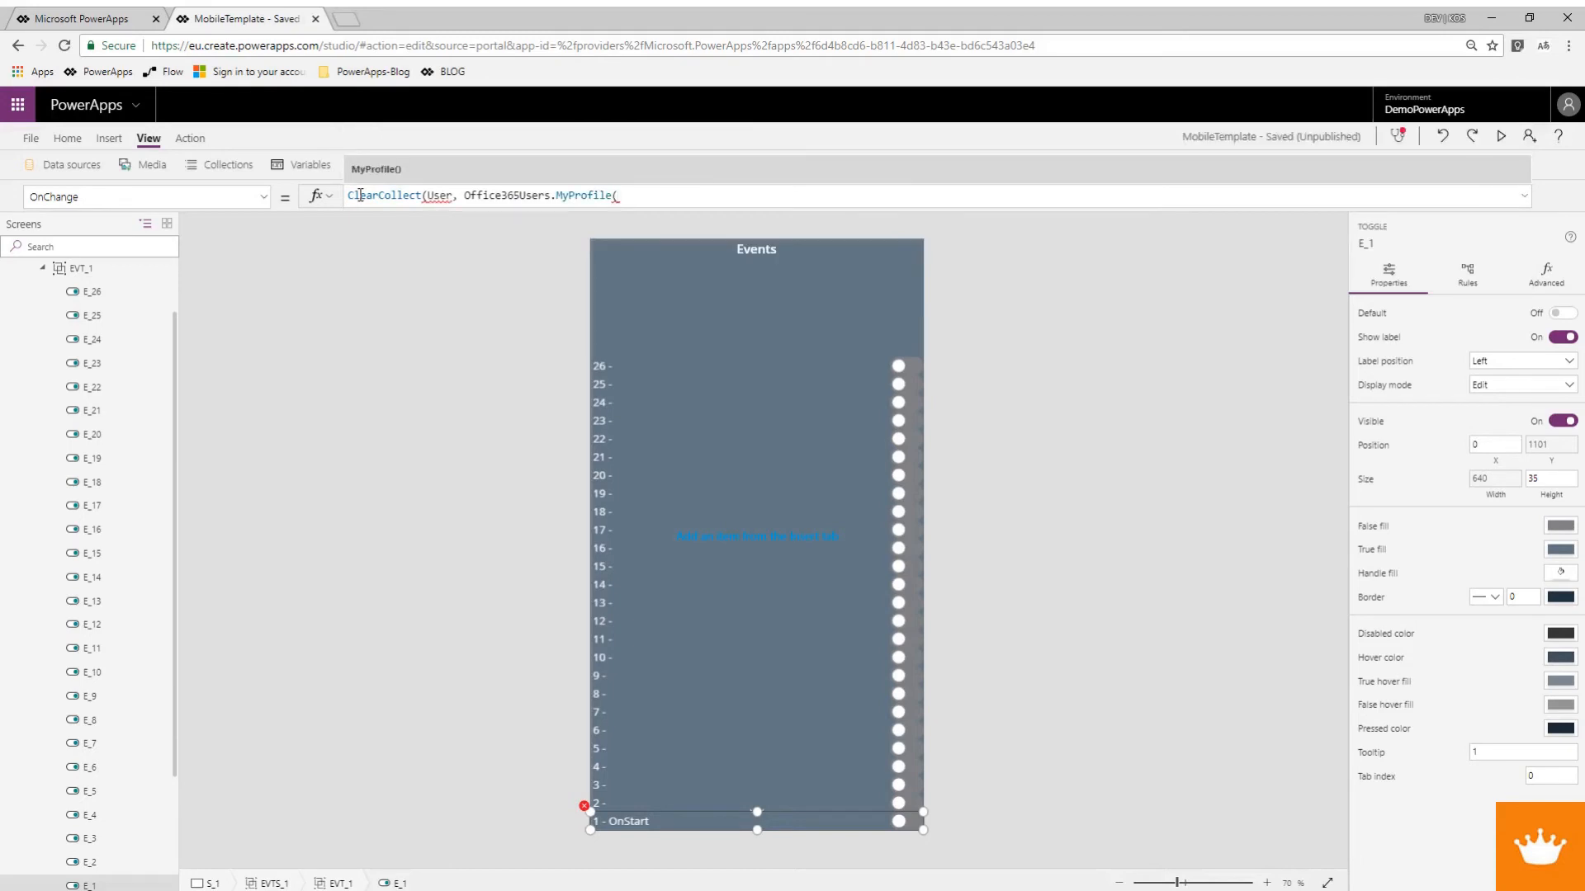
{"action": "type", "text": "))"}
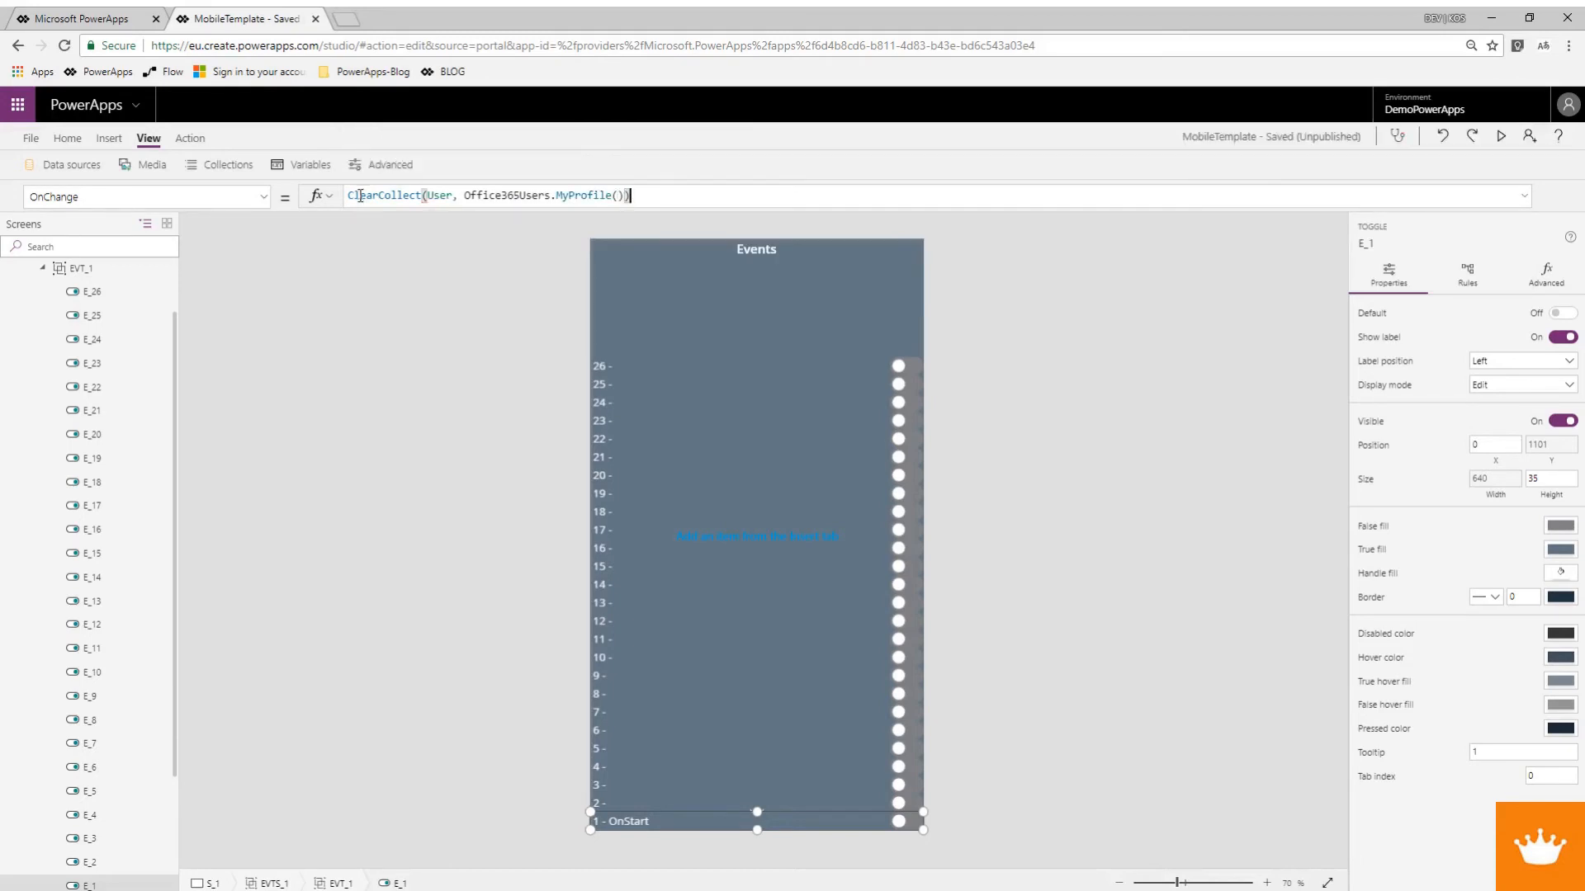
{"action": "left_click", "coordinate": [350, 196]}
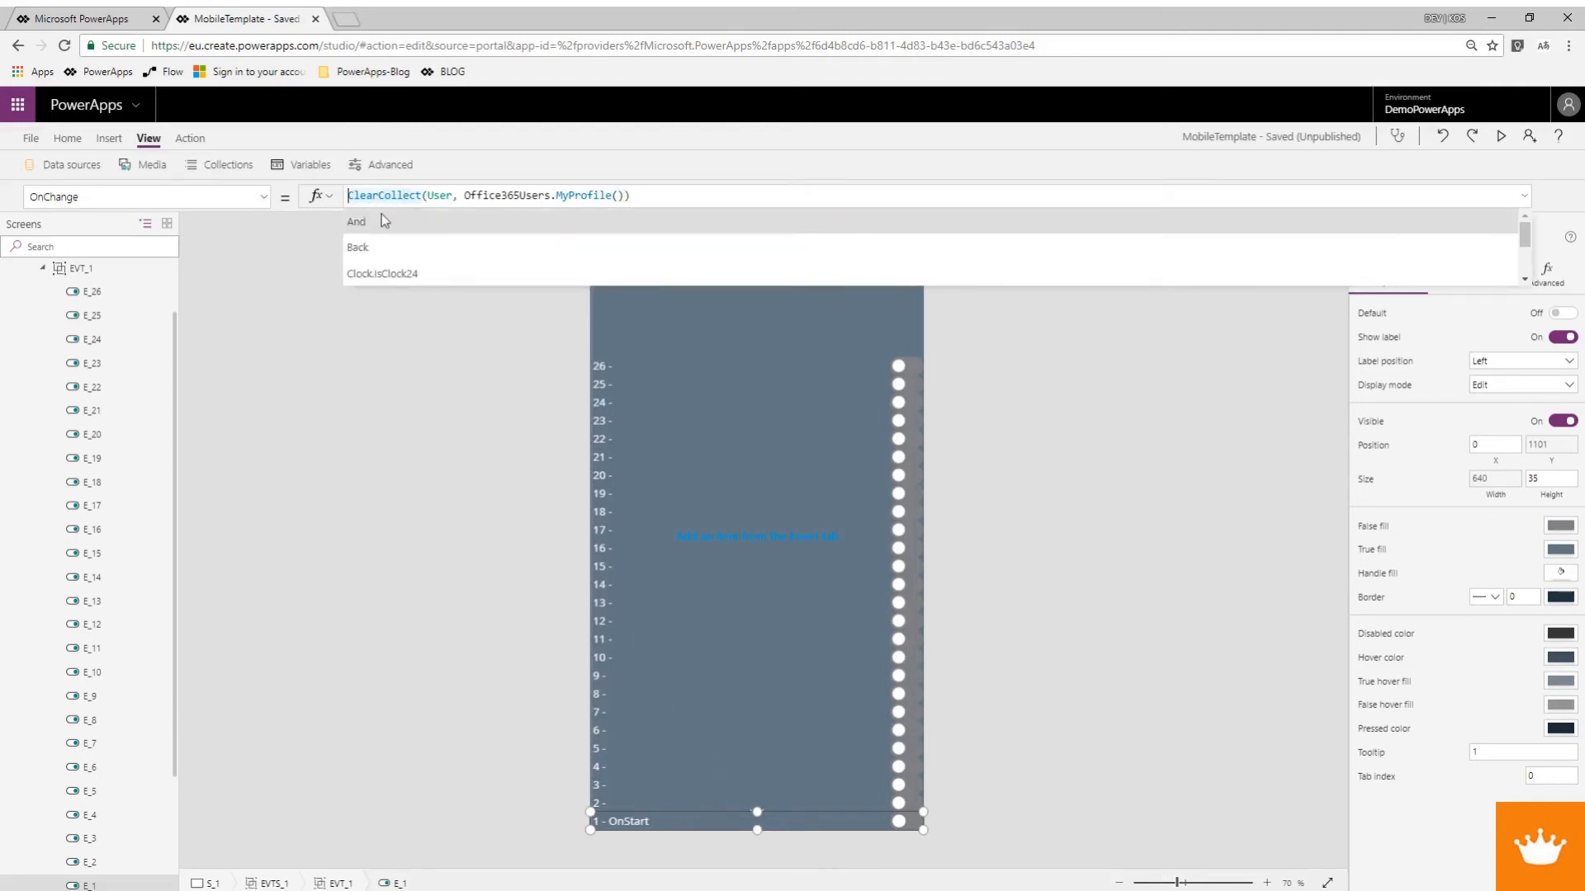
{"action": "left_click_drag", "start_coordinate": [350, 195], "coordinate": [646, 196]}
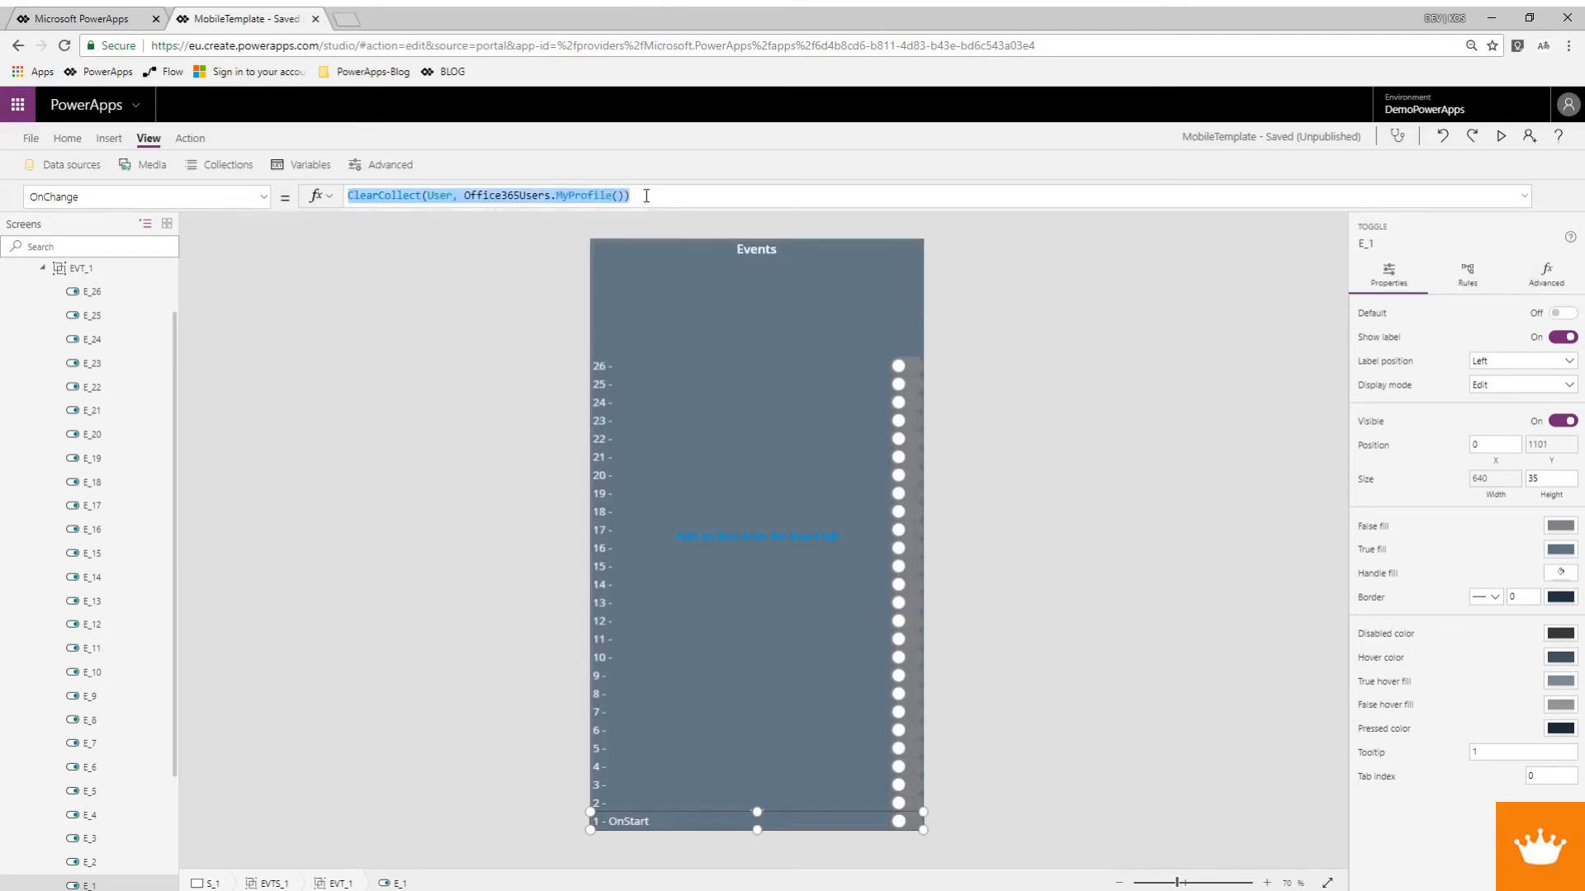
Make the ClearCollect call the first argument of a Concurrent function in E_1's OnChange formula, on its own line and followed by a comma.
{"action": "left_click", "coordinate": [351, 195]}
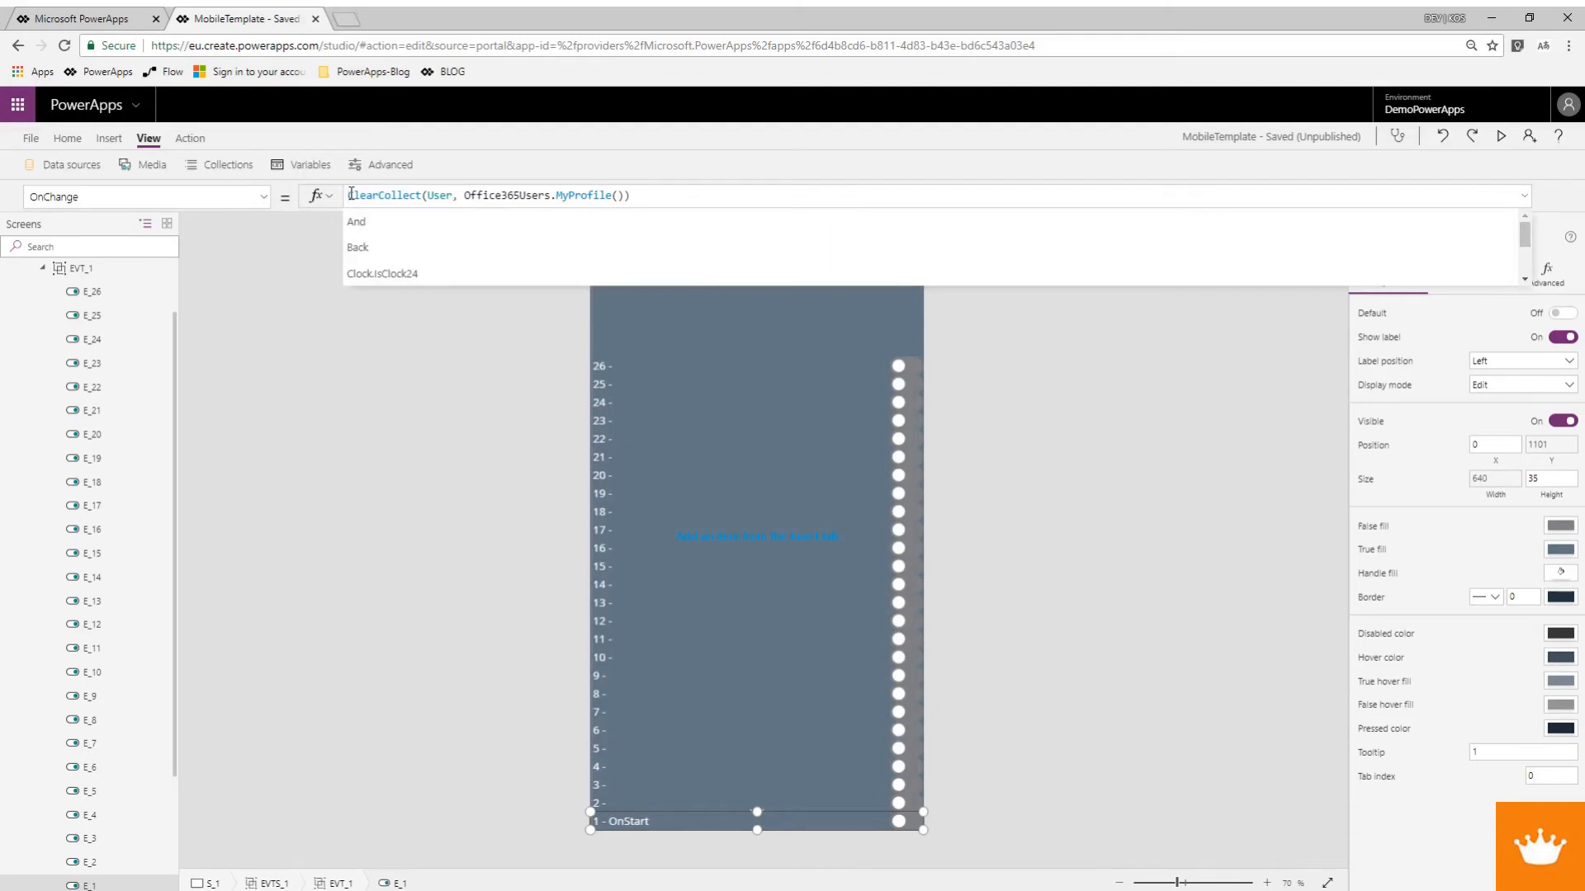
{"action": "type", "text": "Con"}
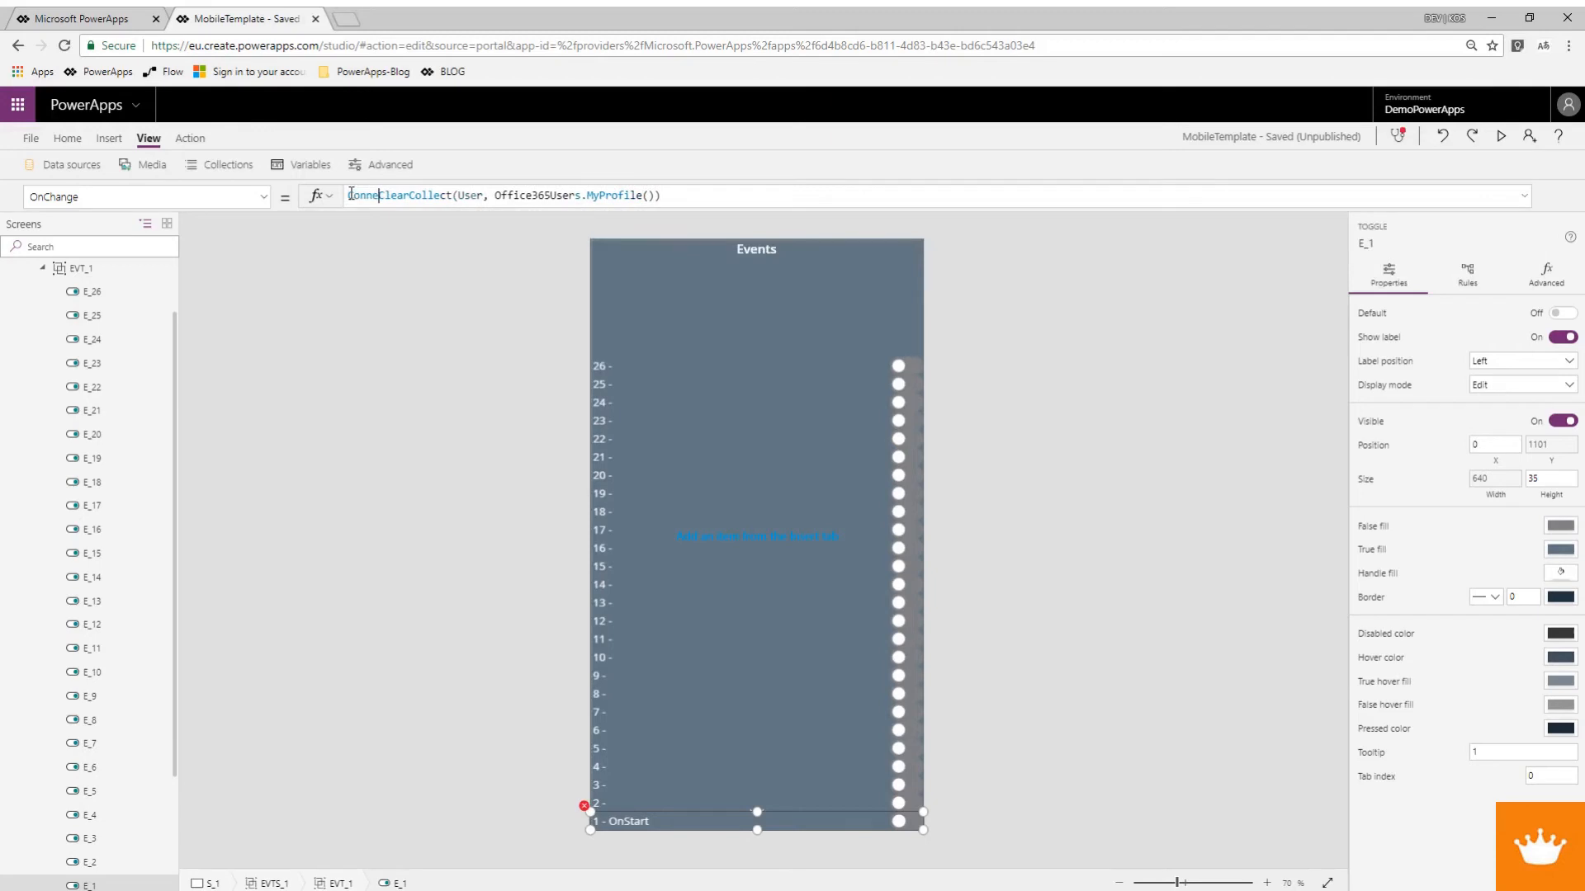
{"action": "type", "text": "current"}
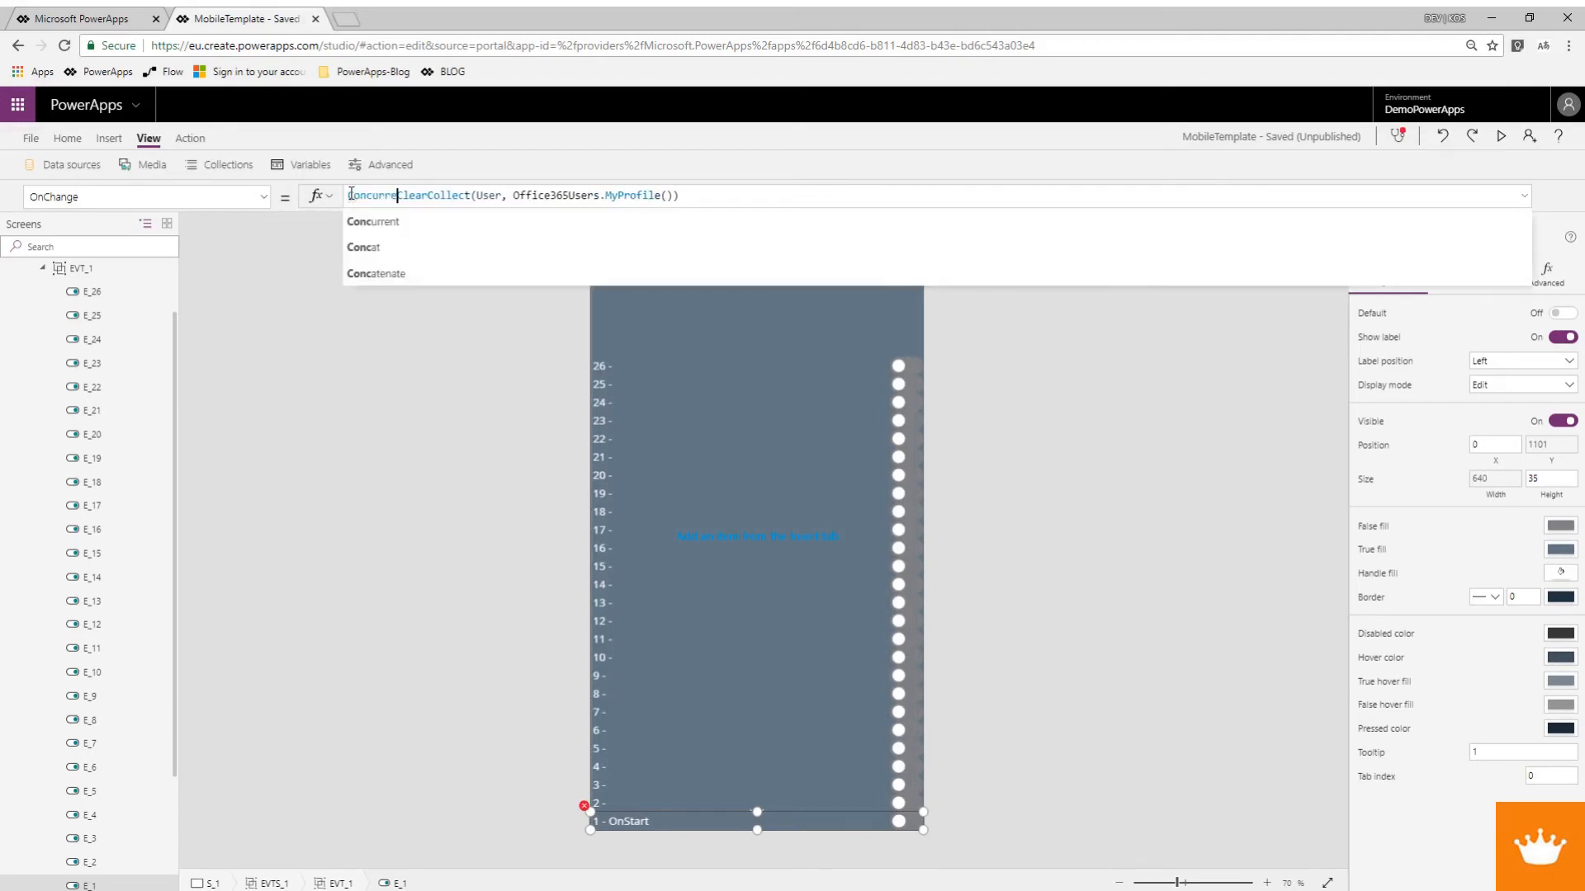
{"action": "type", "text": "("}
{"action": "key", "text": "shift+Return"}
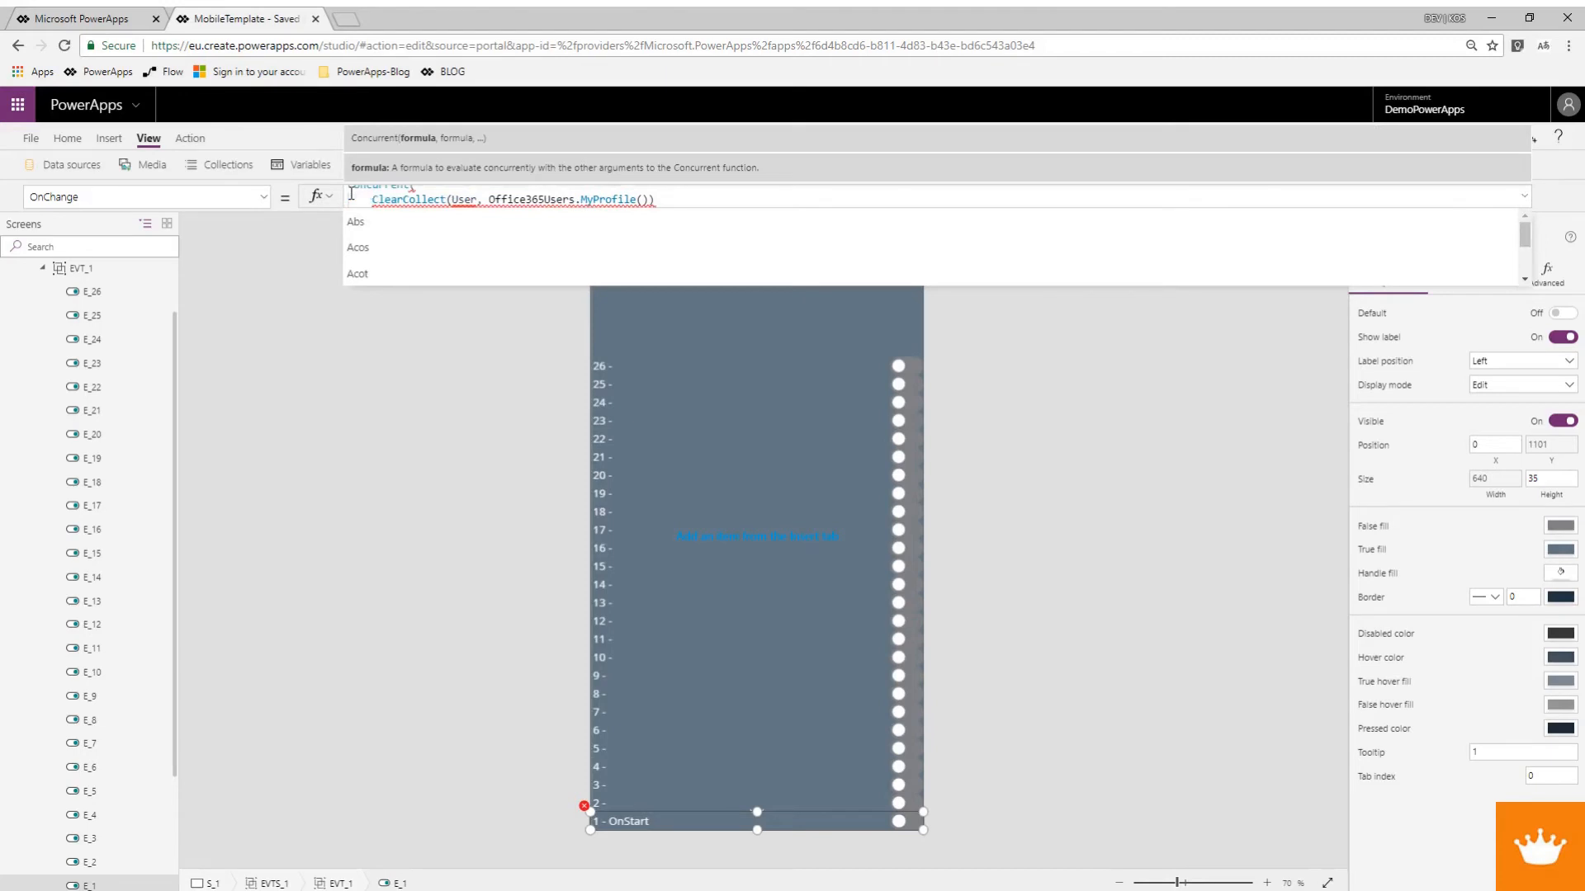
{"action": "key", "text": "End"}
{"action": "type", "text": ","}
{"action": "key", "text": "shift+Return"}
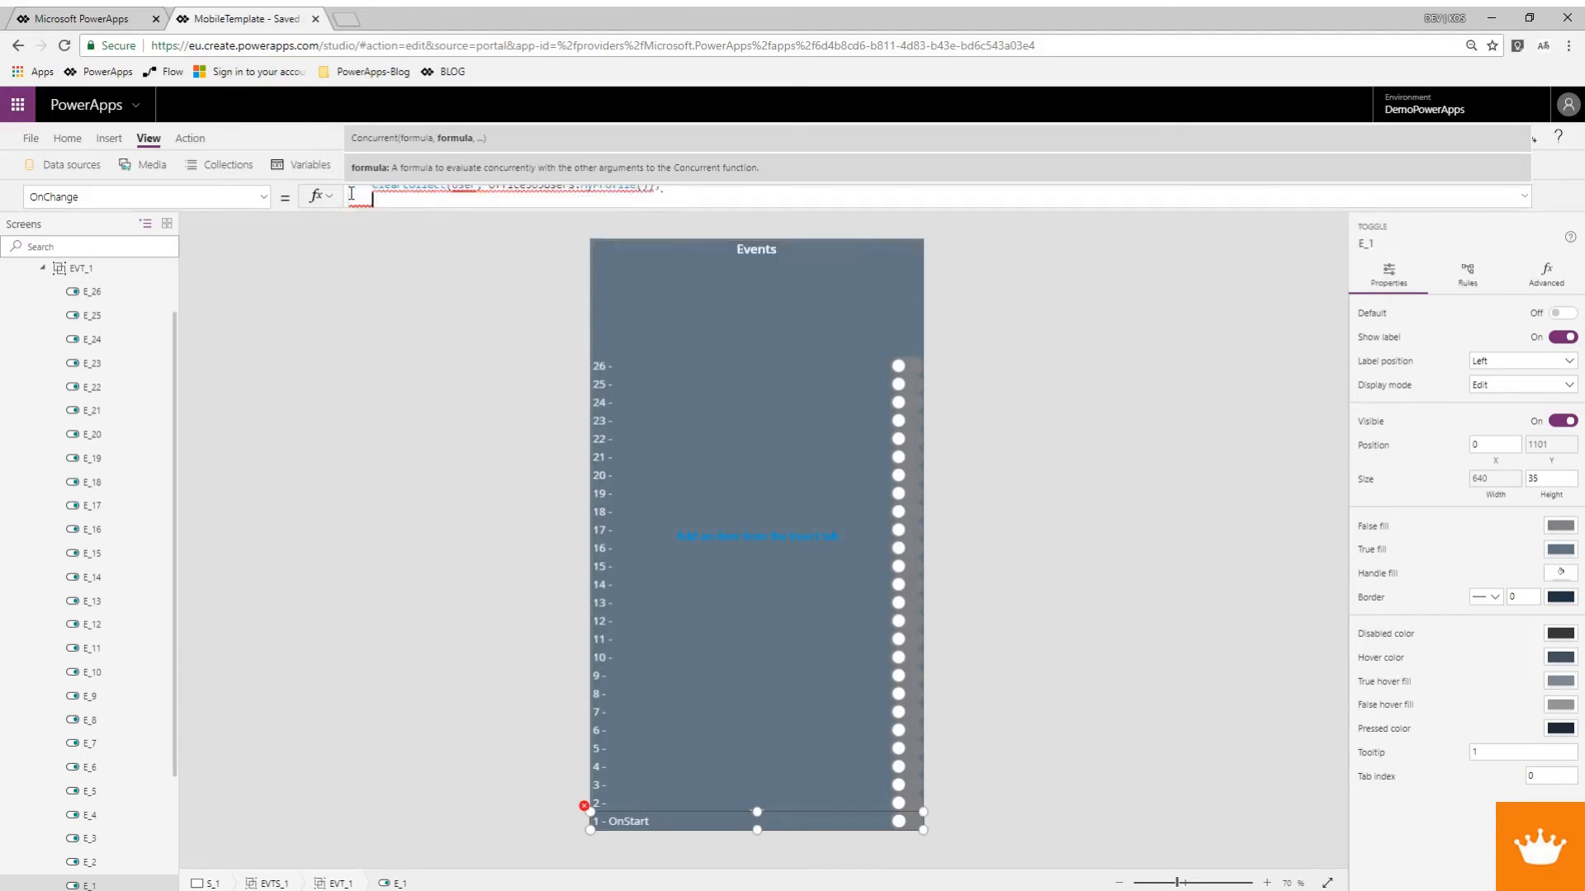
Add UpdateContext({SampleText:"This runs"}) as the second Concurrent argument and close the function with a parenthesis on a new line.
{"action": "type", "text": "Cle"}
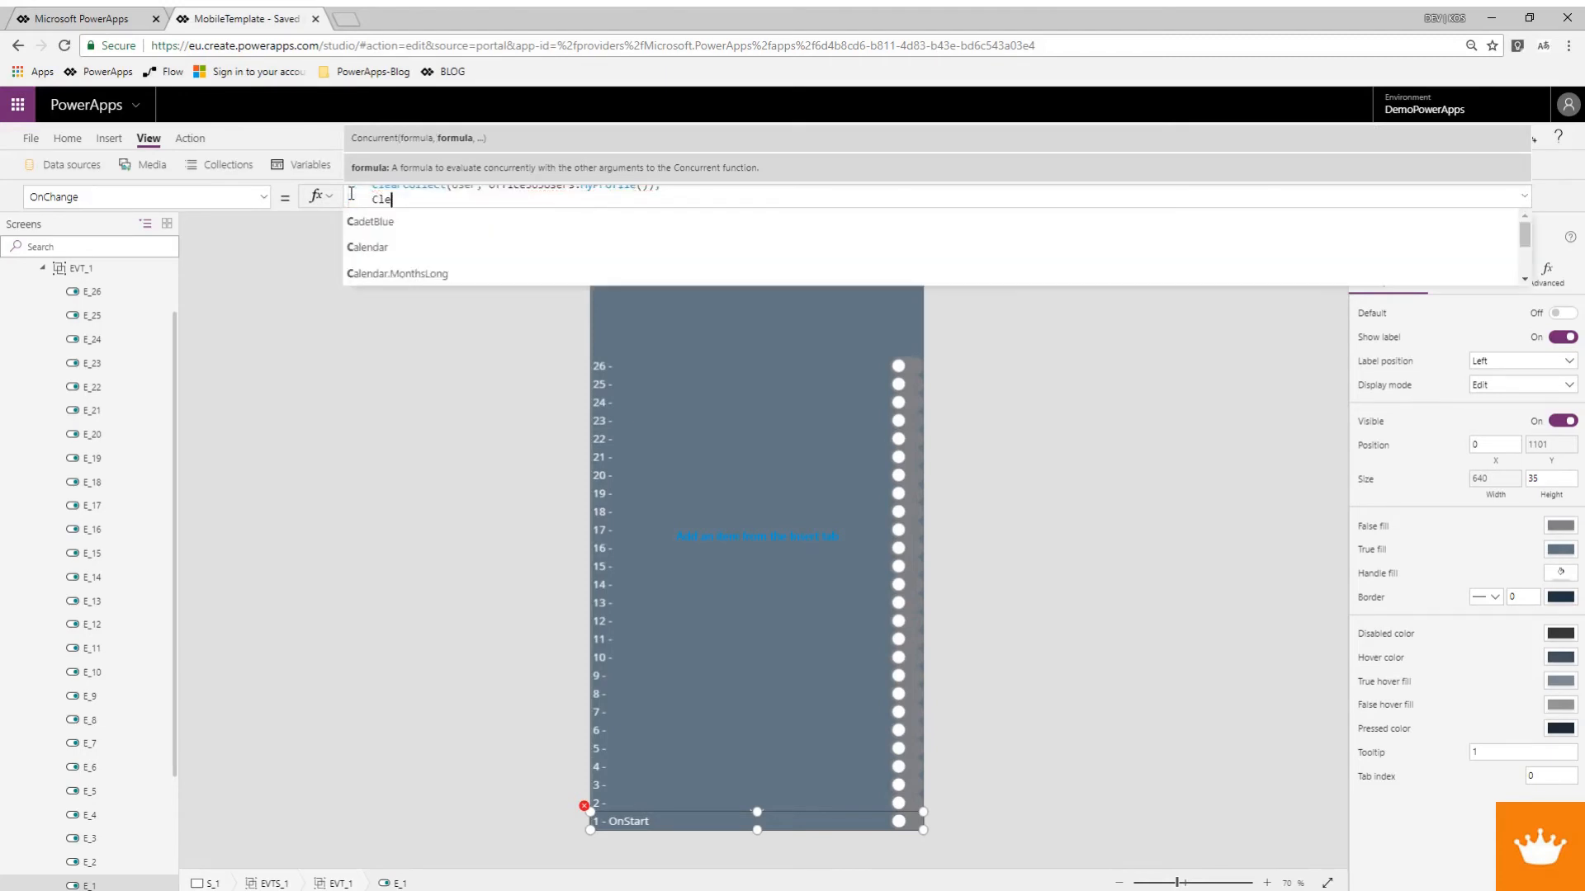
{"action": "key", "text": "BackSpace"}
{"action": "key", "text": "BackSpace"}
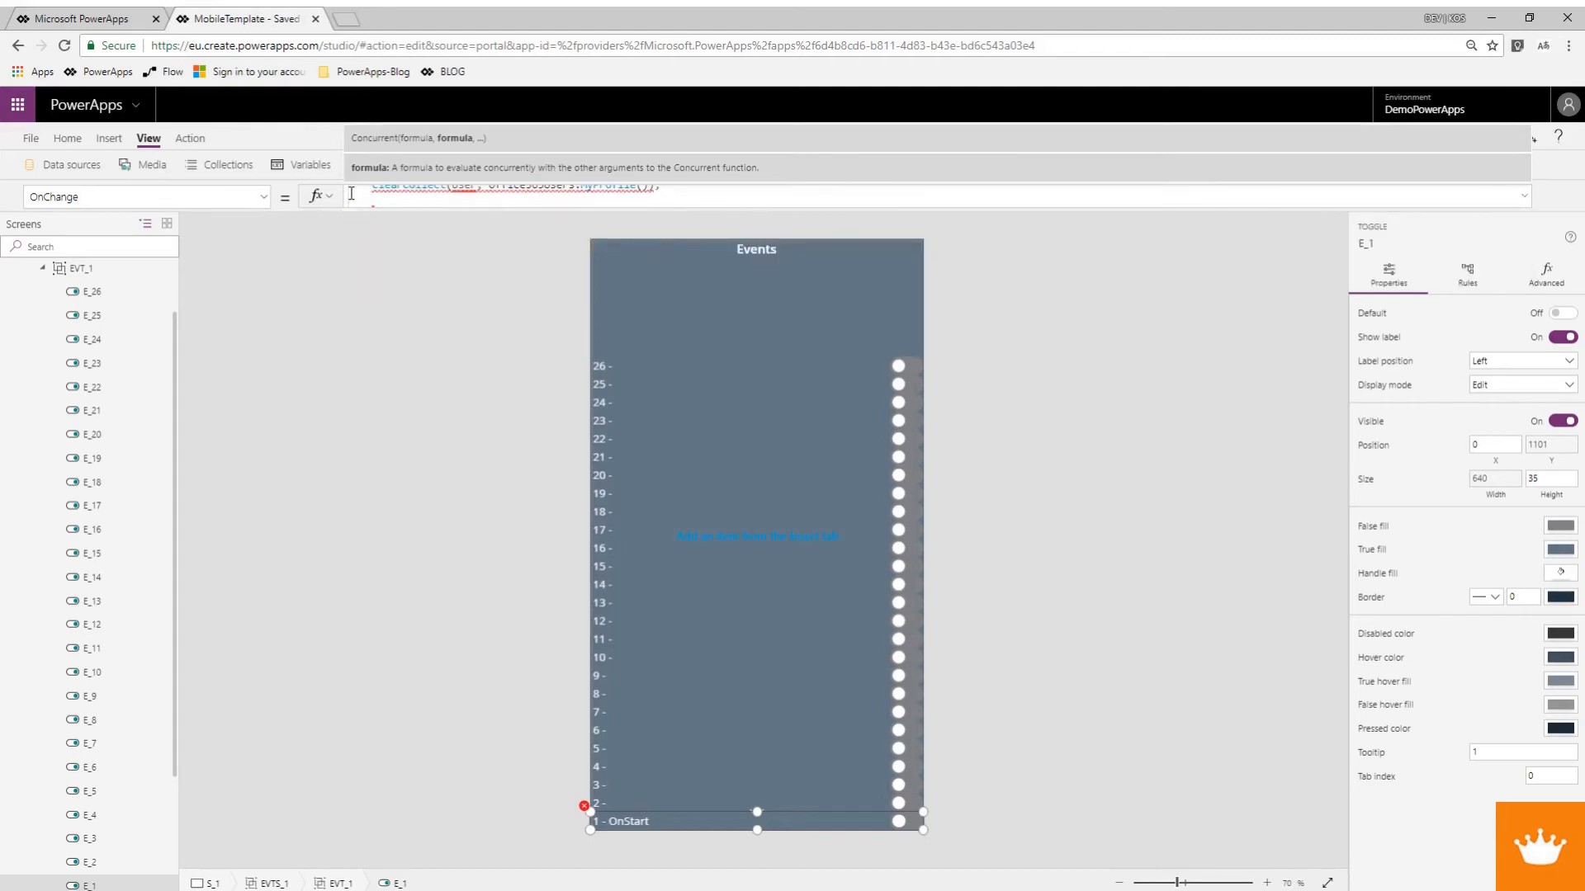
{"action": "type", "text": "Update"}
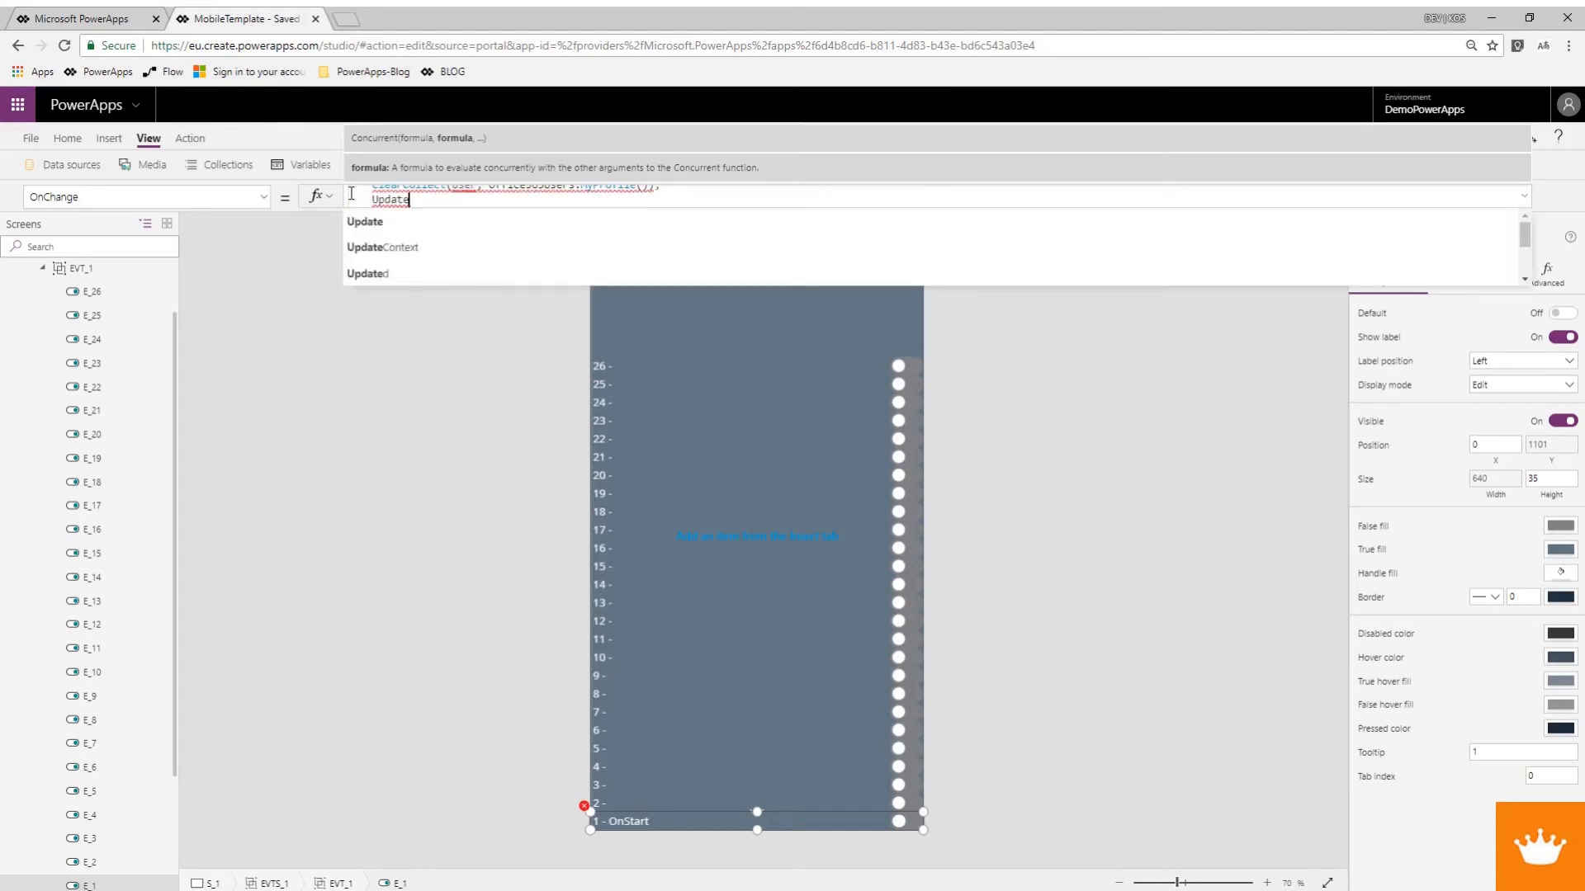
{"action": "type", "text": "("}
{"action": "key", "text": "BackSpace"}
{"action": "type", "text": "Context("}
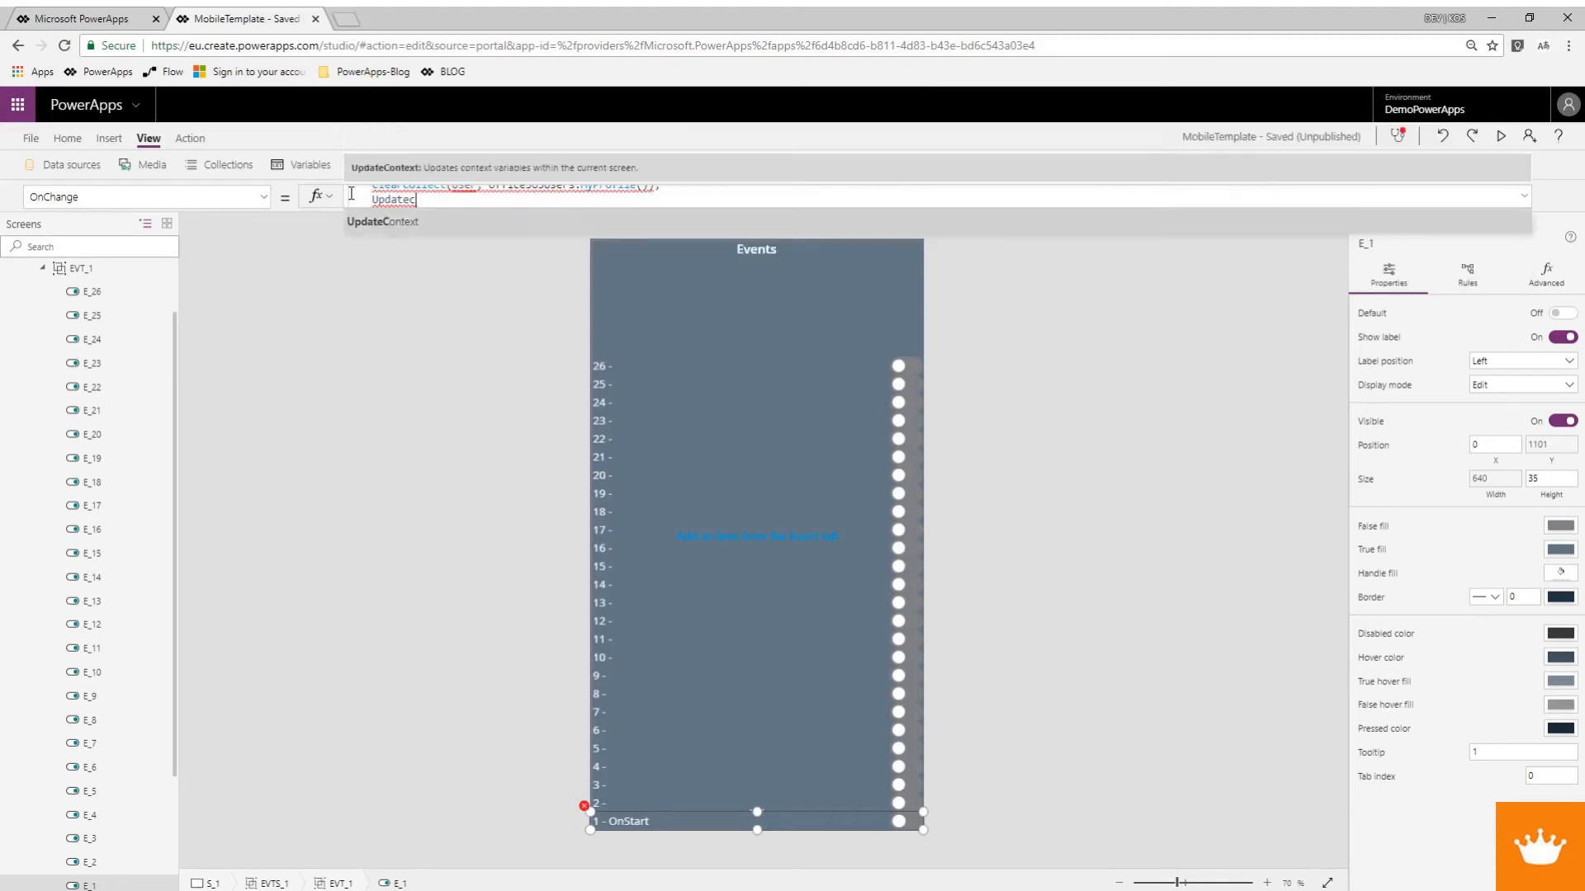
{"action": "type", "text": "{Sampel"}
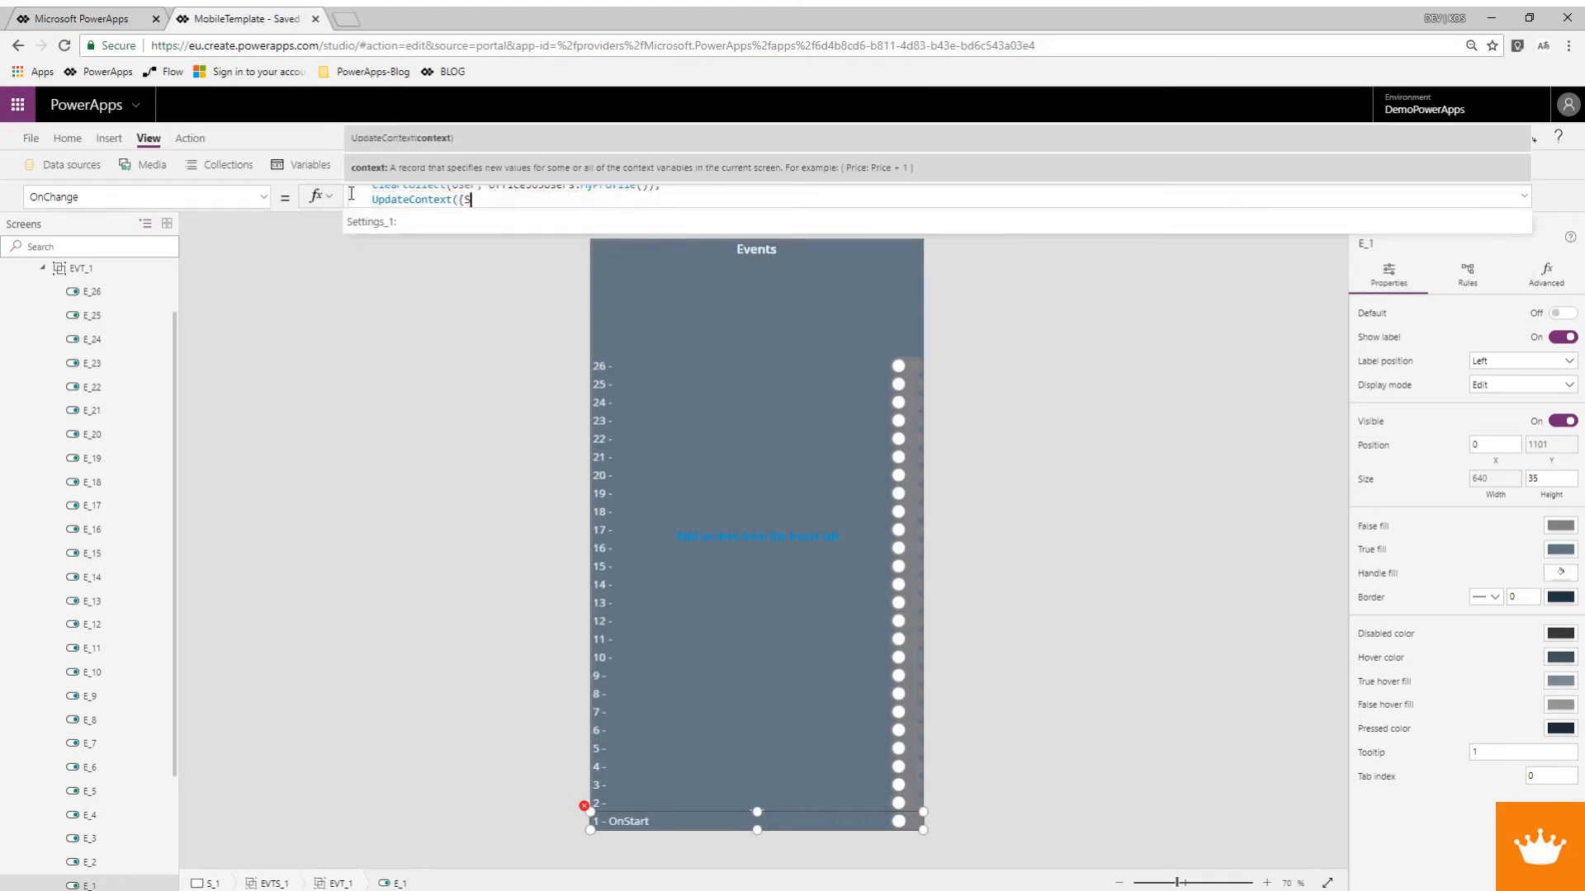
{"action": "key", "text": "BackSpace"}
{"action": "key", "text": "BackSpace"}
{"action": "type", "text": "leText:"}
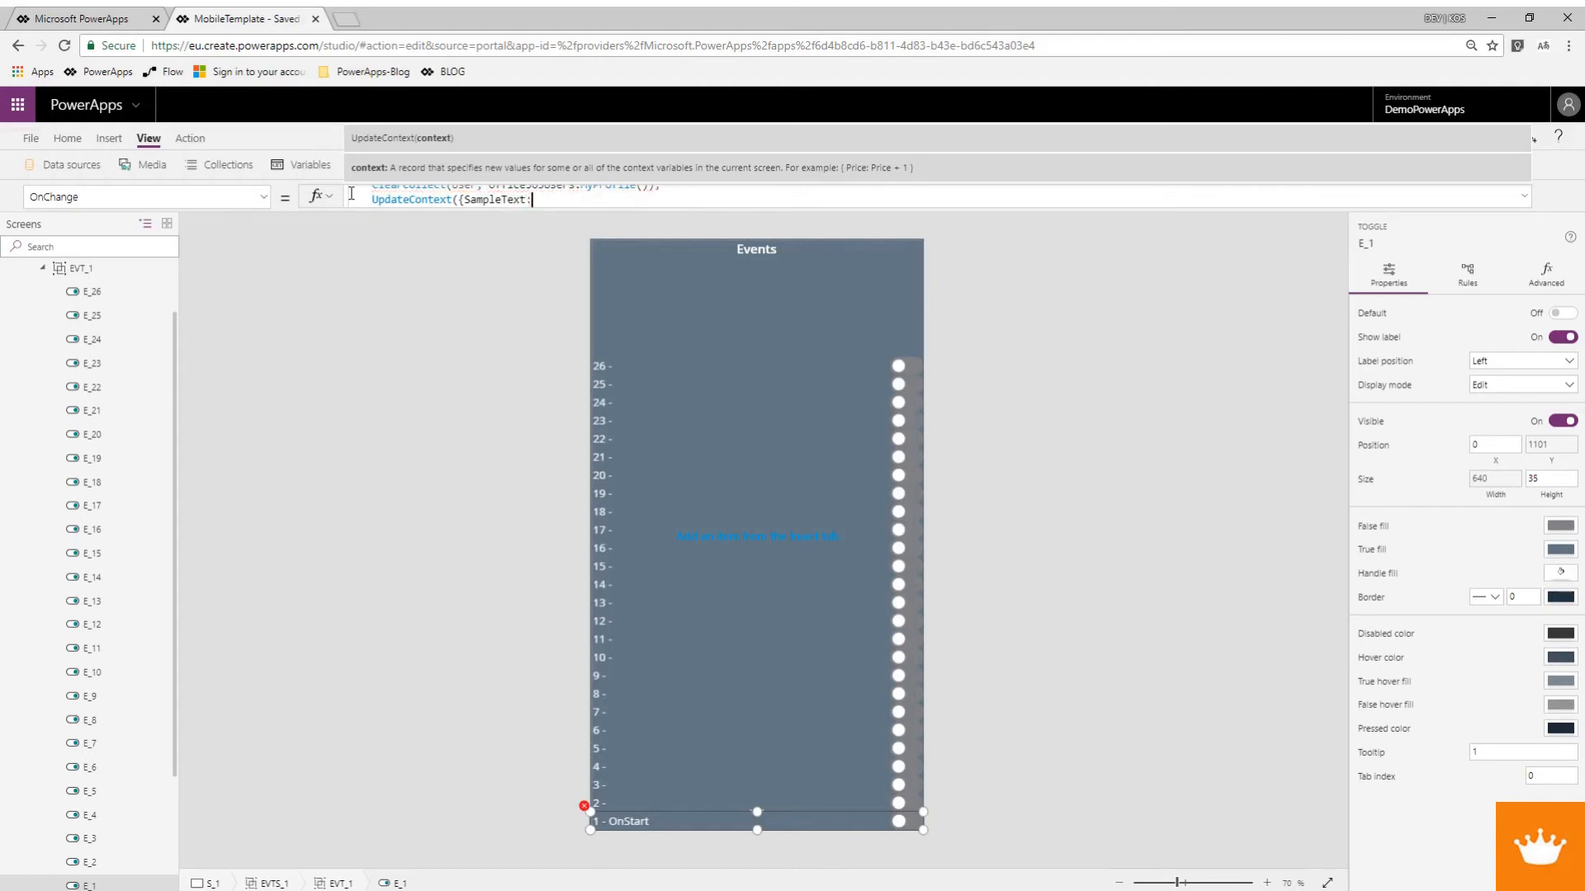
{"action": "type", "text": "\"This runs\""}
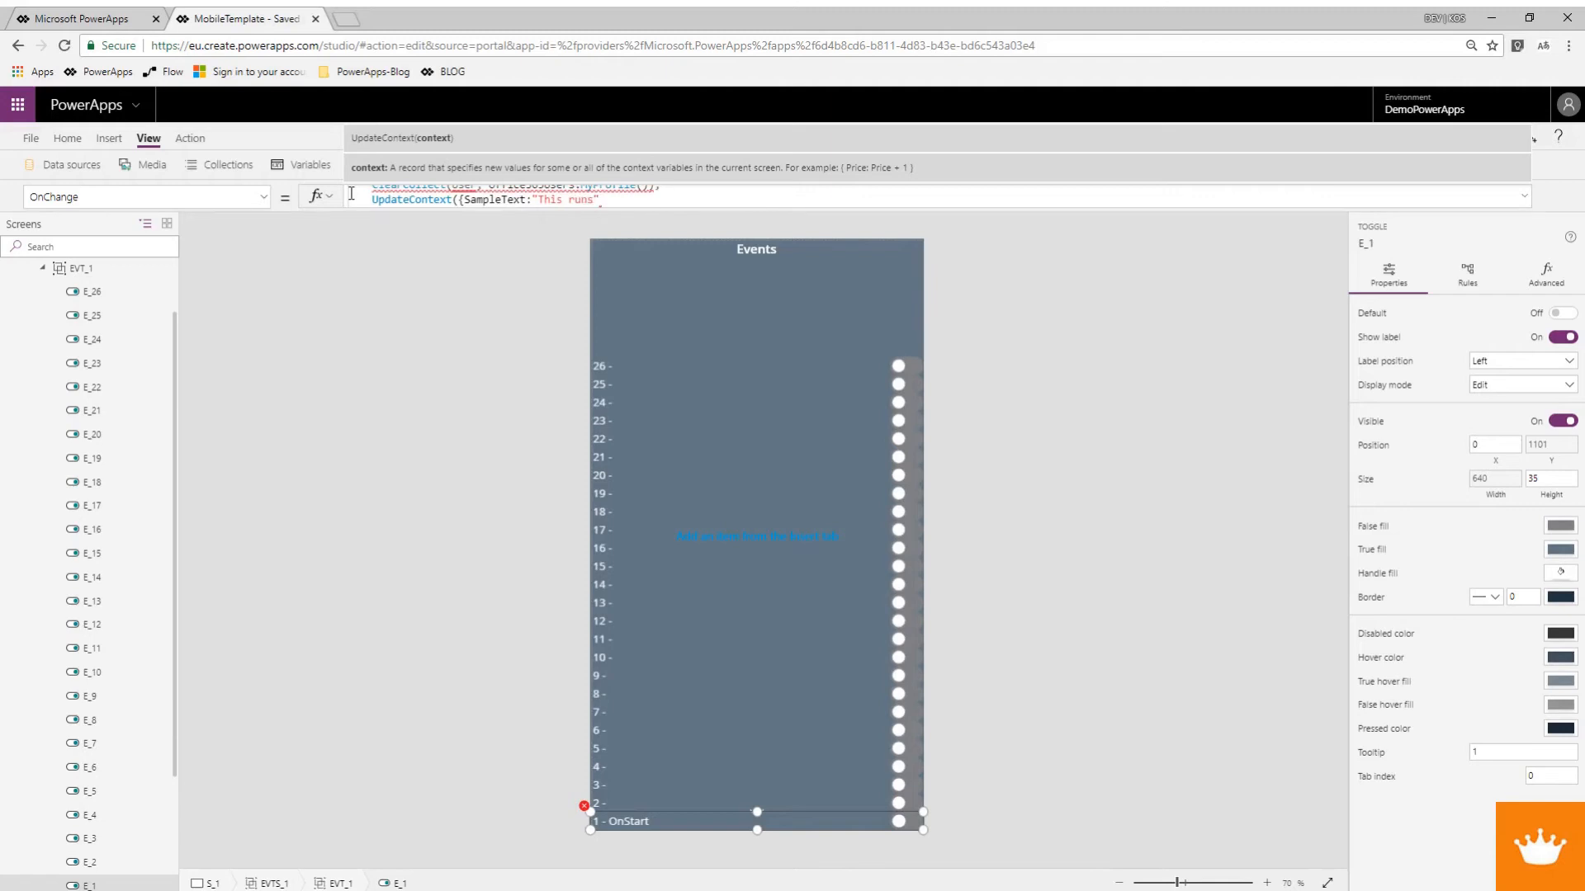
{"action": "type", "text": "})"}
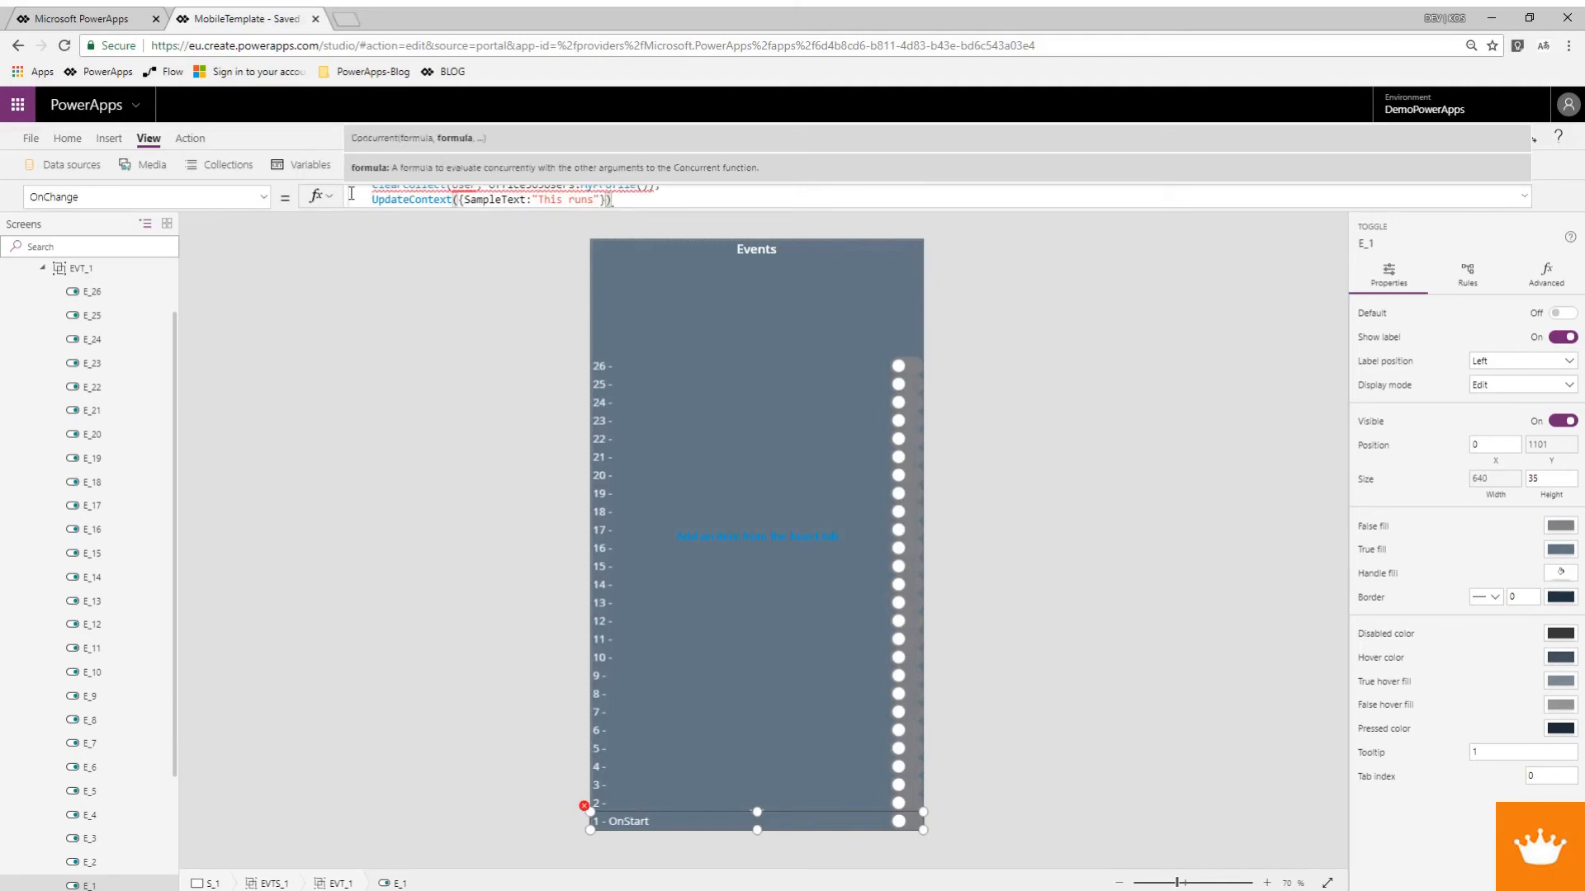
{"action": "key", "text": "shift+Return"}
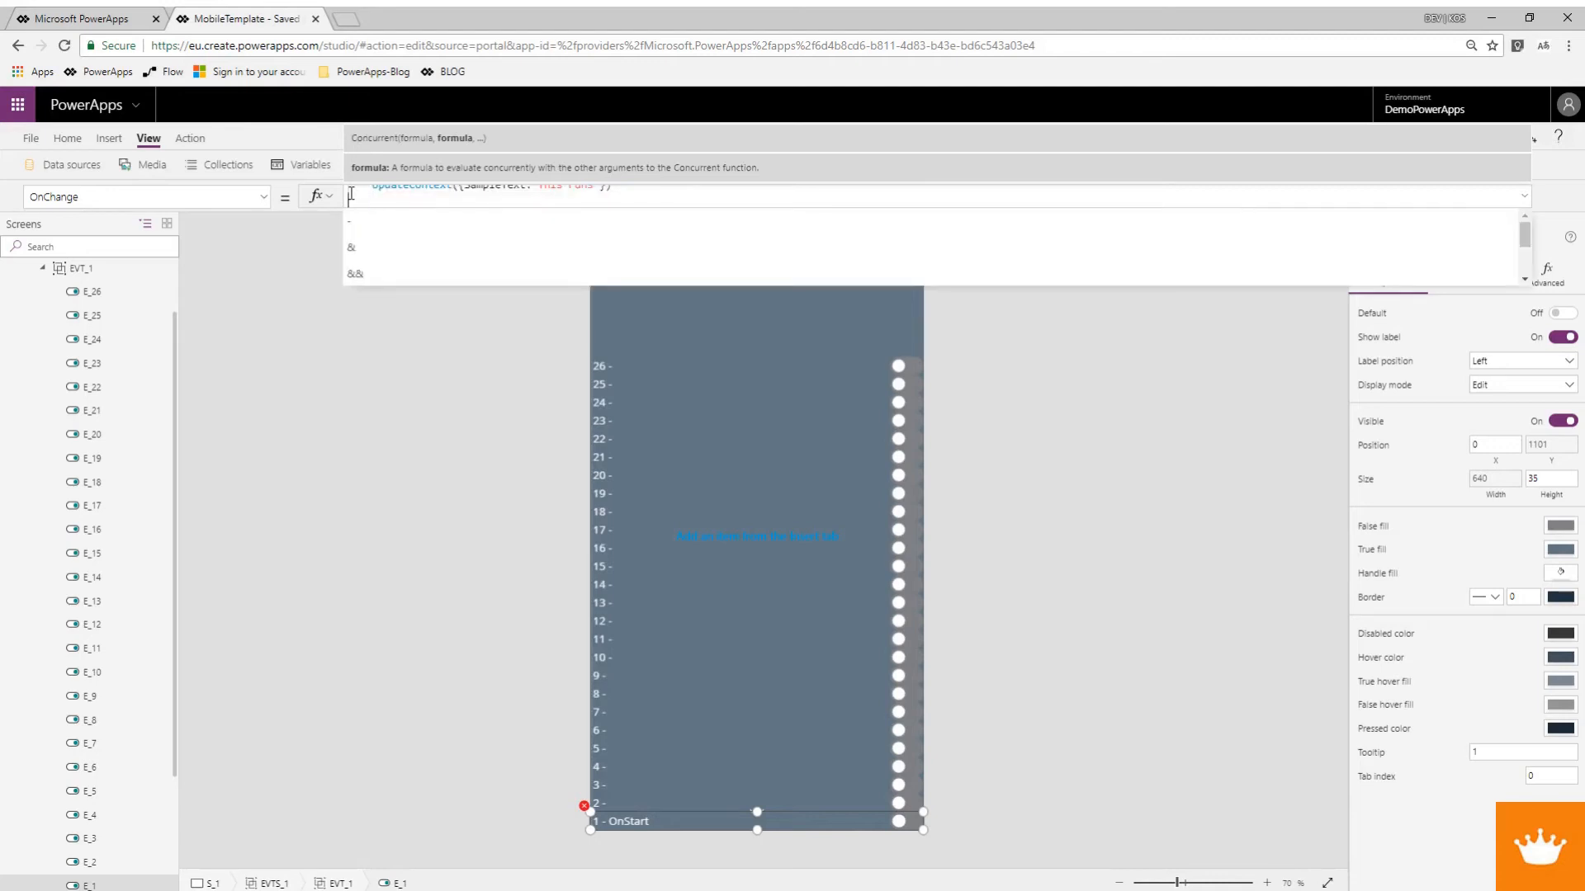
{"action": "type", "text": ")"}
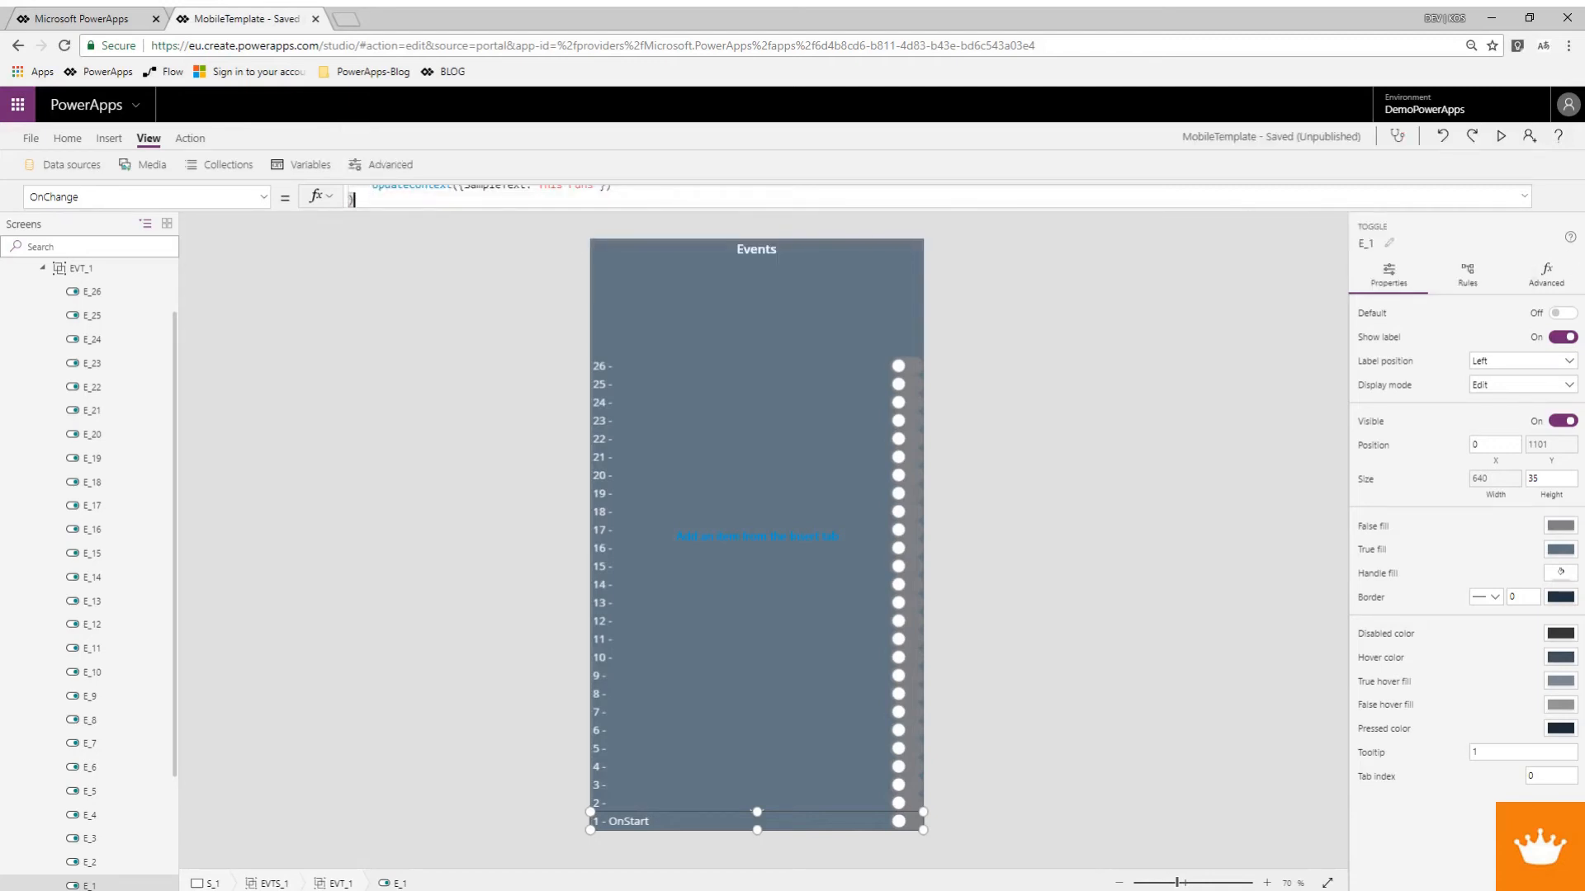
Expand the formula editor and chain UpdateContext({SampleText2:"This Runs 2"}) on a new line after the first UpdateContext call, separated by a semicolon.
{"action": "left_click", "coordinate": [1525, 197]}
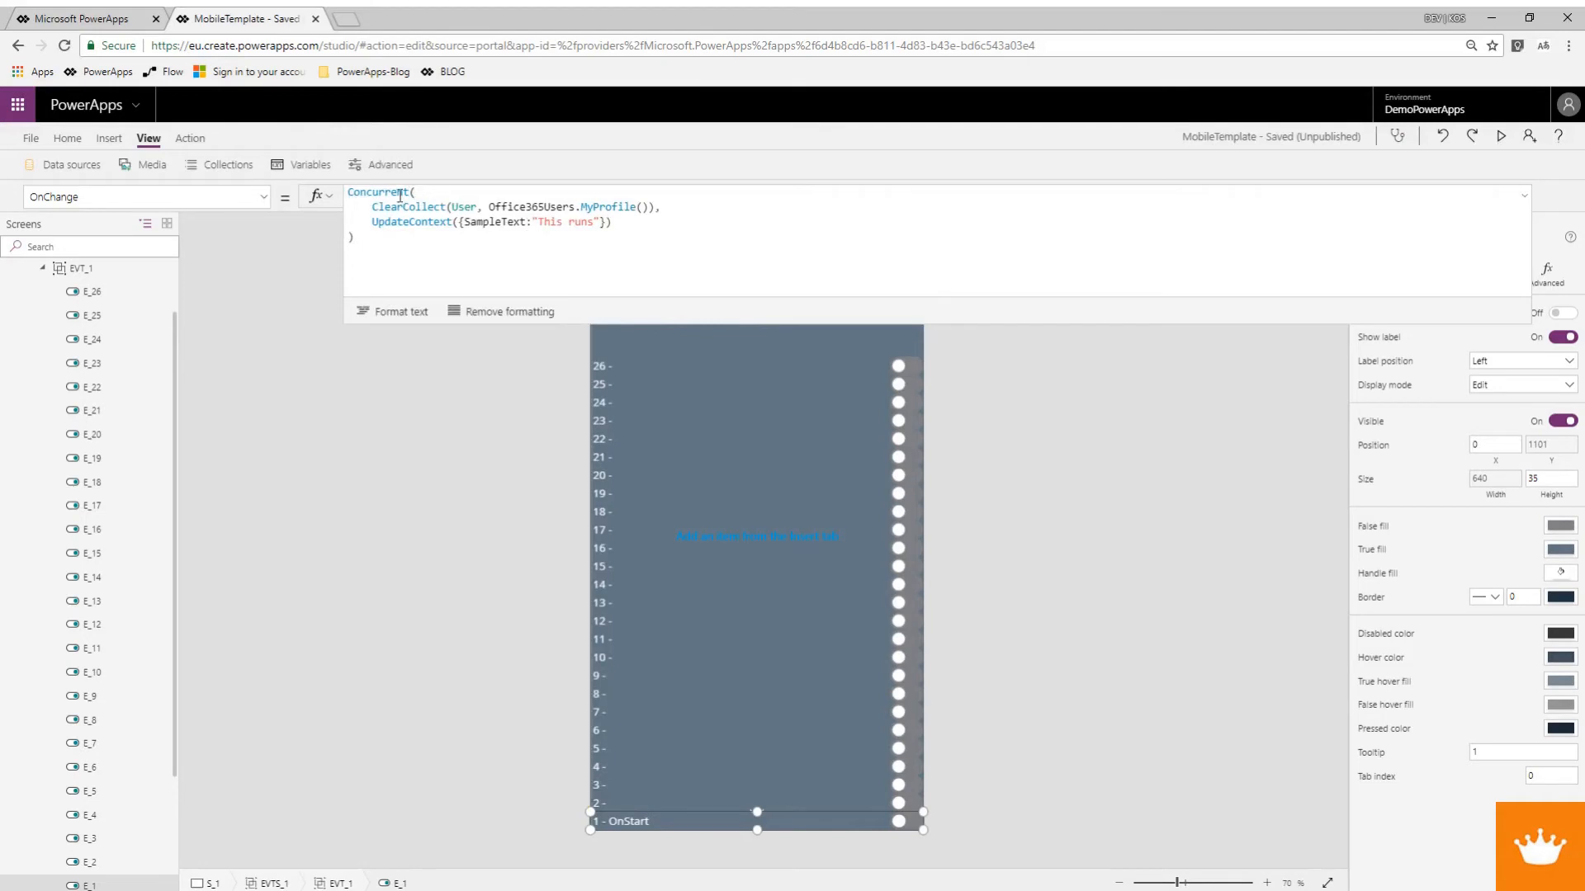
{"action": "left_click", "coordinate": [350, 191]}
{"action": "left_click", "coordinate": [418, 192]}
{"action": "left_click_drag", "start_coordinate": [370, 207], "coordinate": [622, 224]}
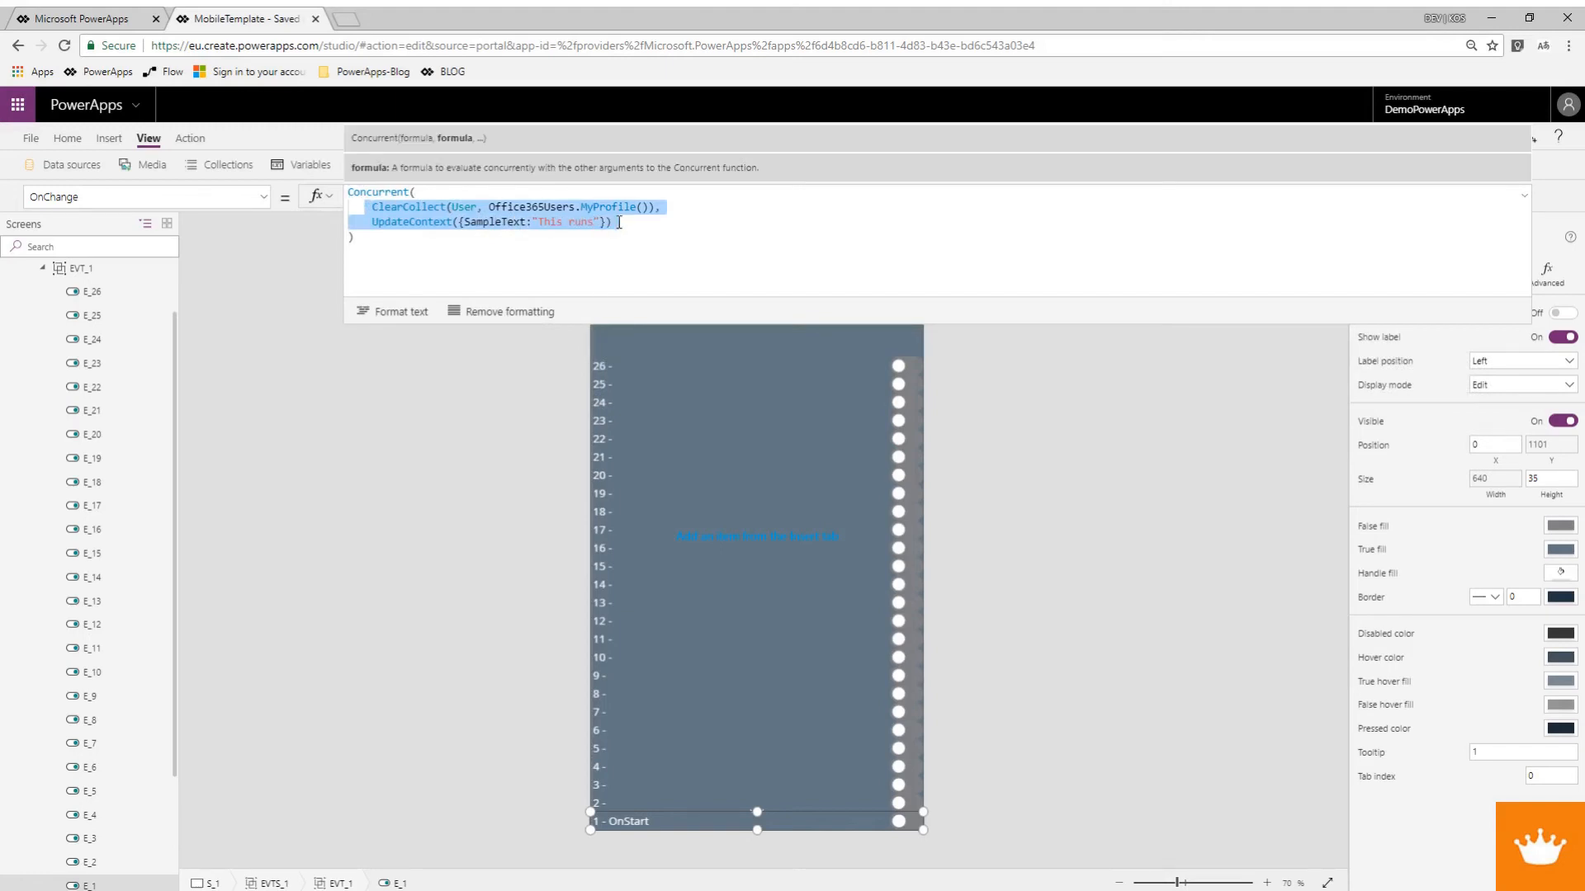
{"action": "left_click", "coordinate": [618, 230]}
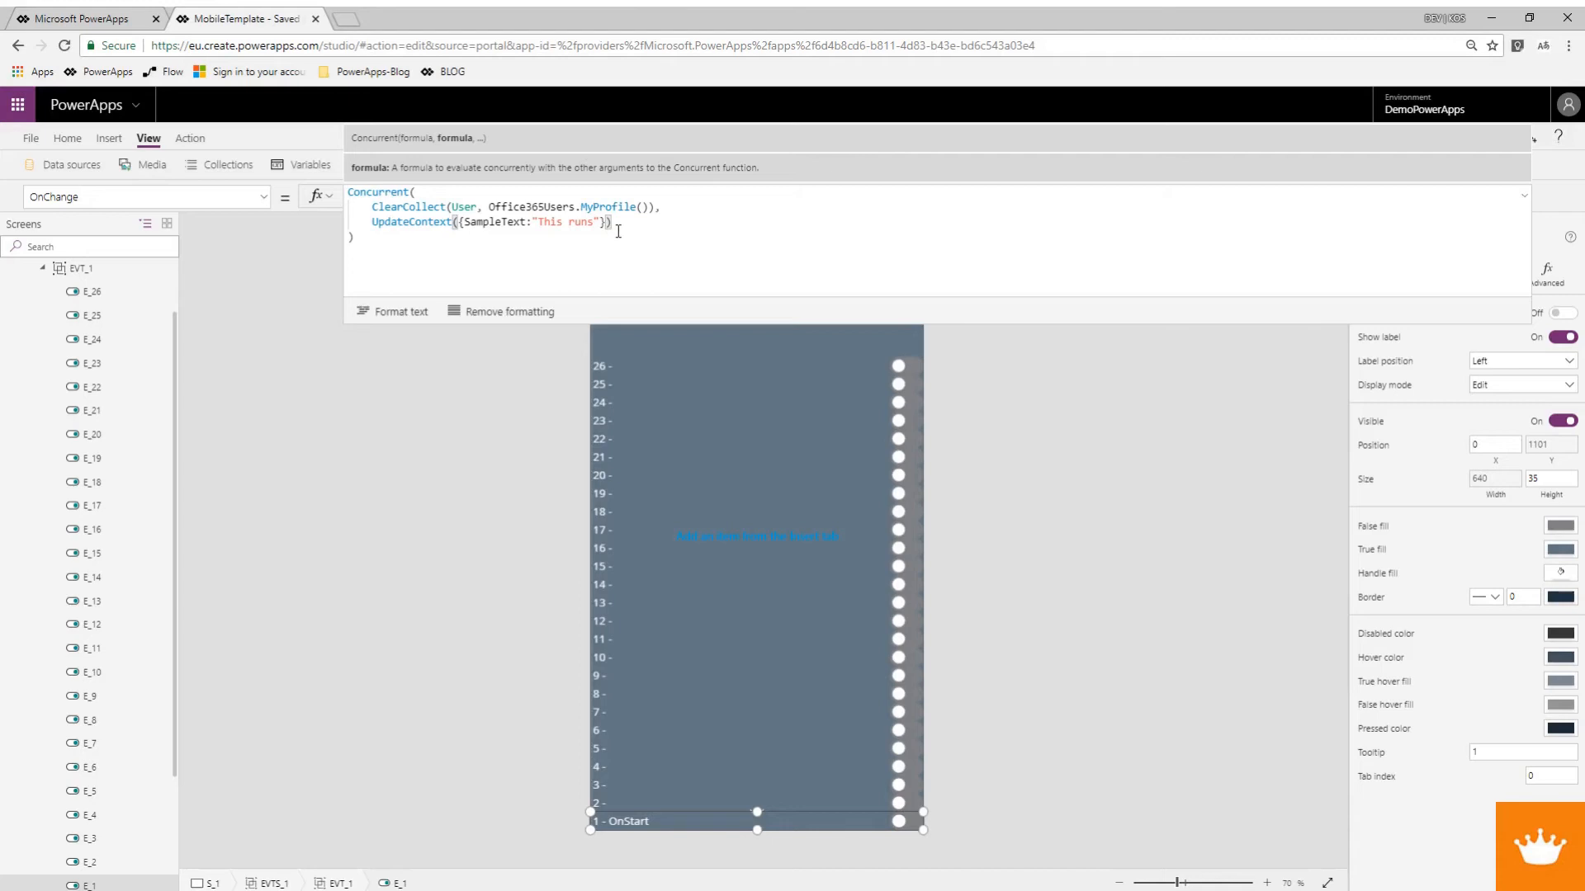
{"action": "left_click", "coordinate": [656, 210]}
{"action": "left_click", "coordinate": [630, 221]}
{"action": "type", "text": ";"}
{"action": "key", "text": "Return"}
{"action": "type", "text": "UpdateCon"}
{"action": "key", "text": "Tab"}
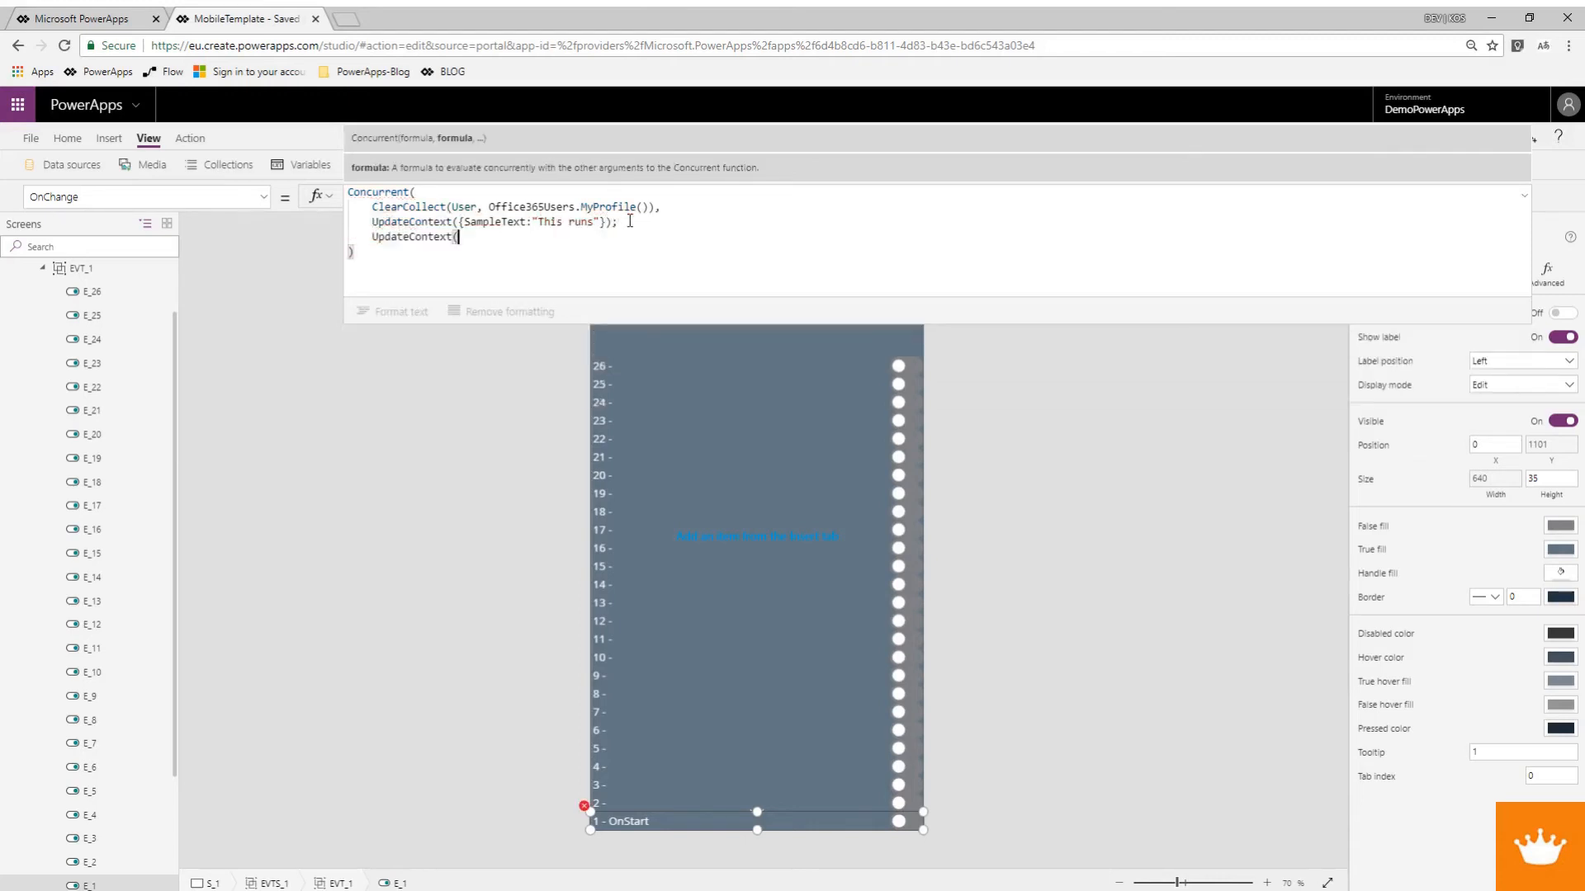
{"action": "type", "text": "{Sam"}
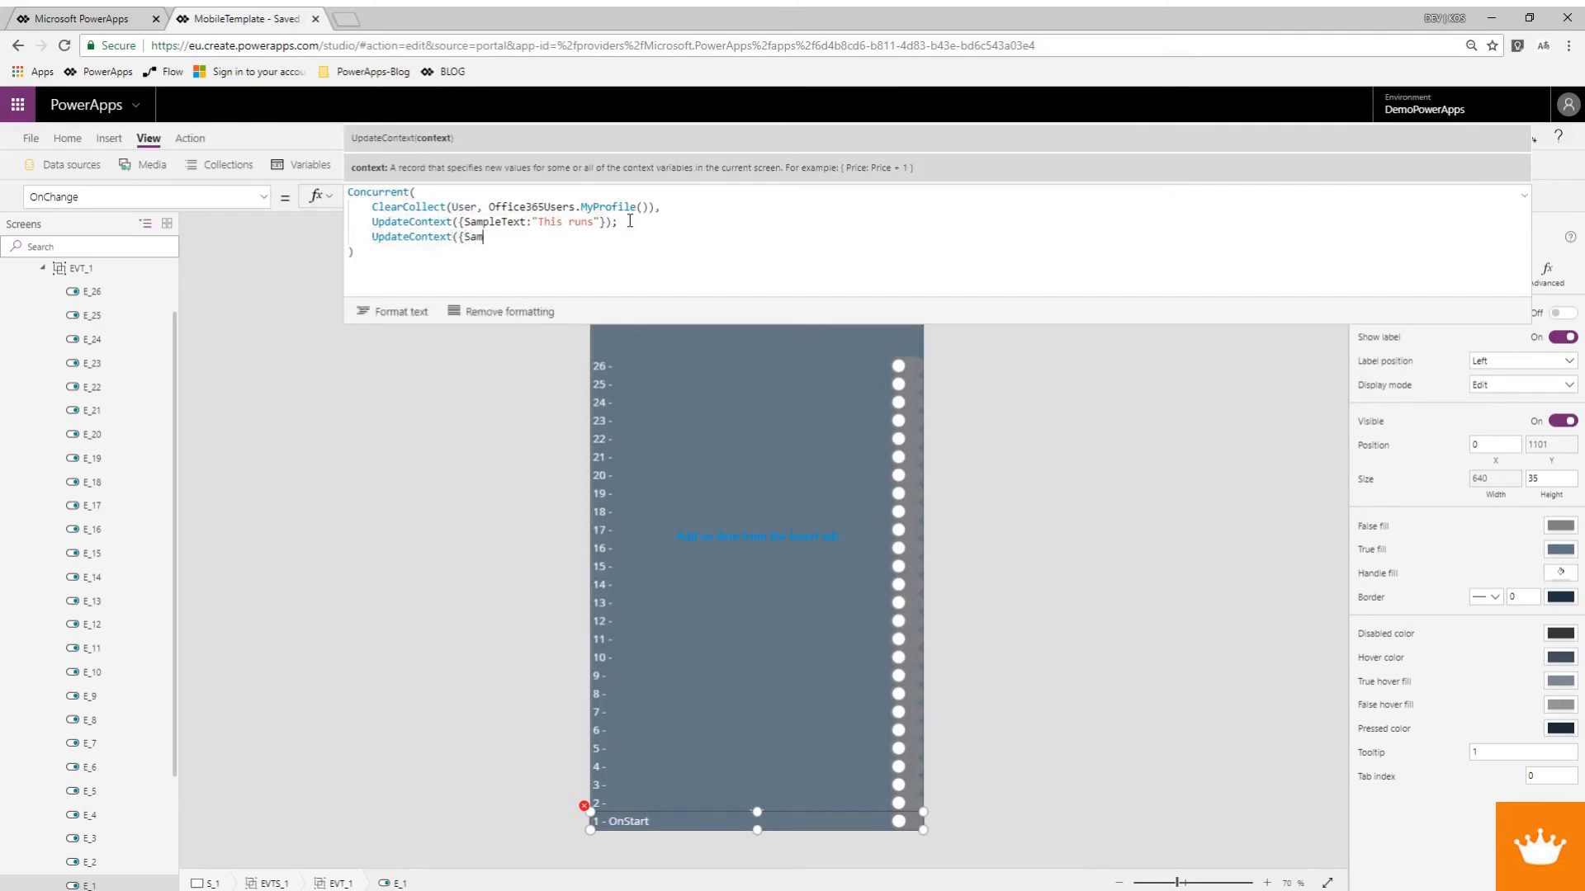
{"action": "type", "text": "pleText"}
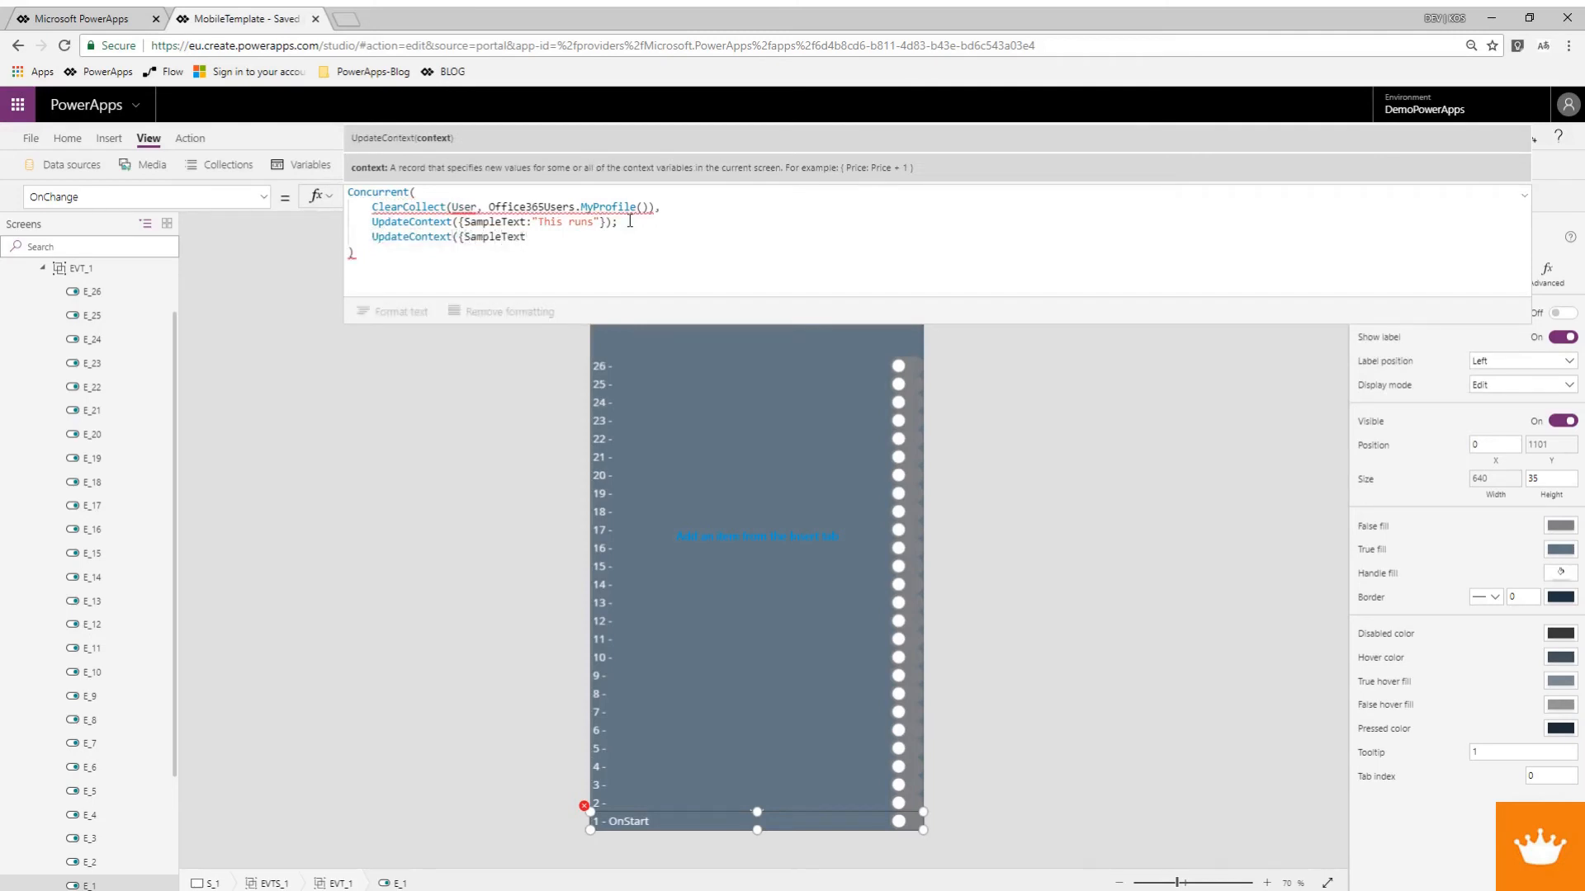
{"action": "type", "text": "2:\"T"}
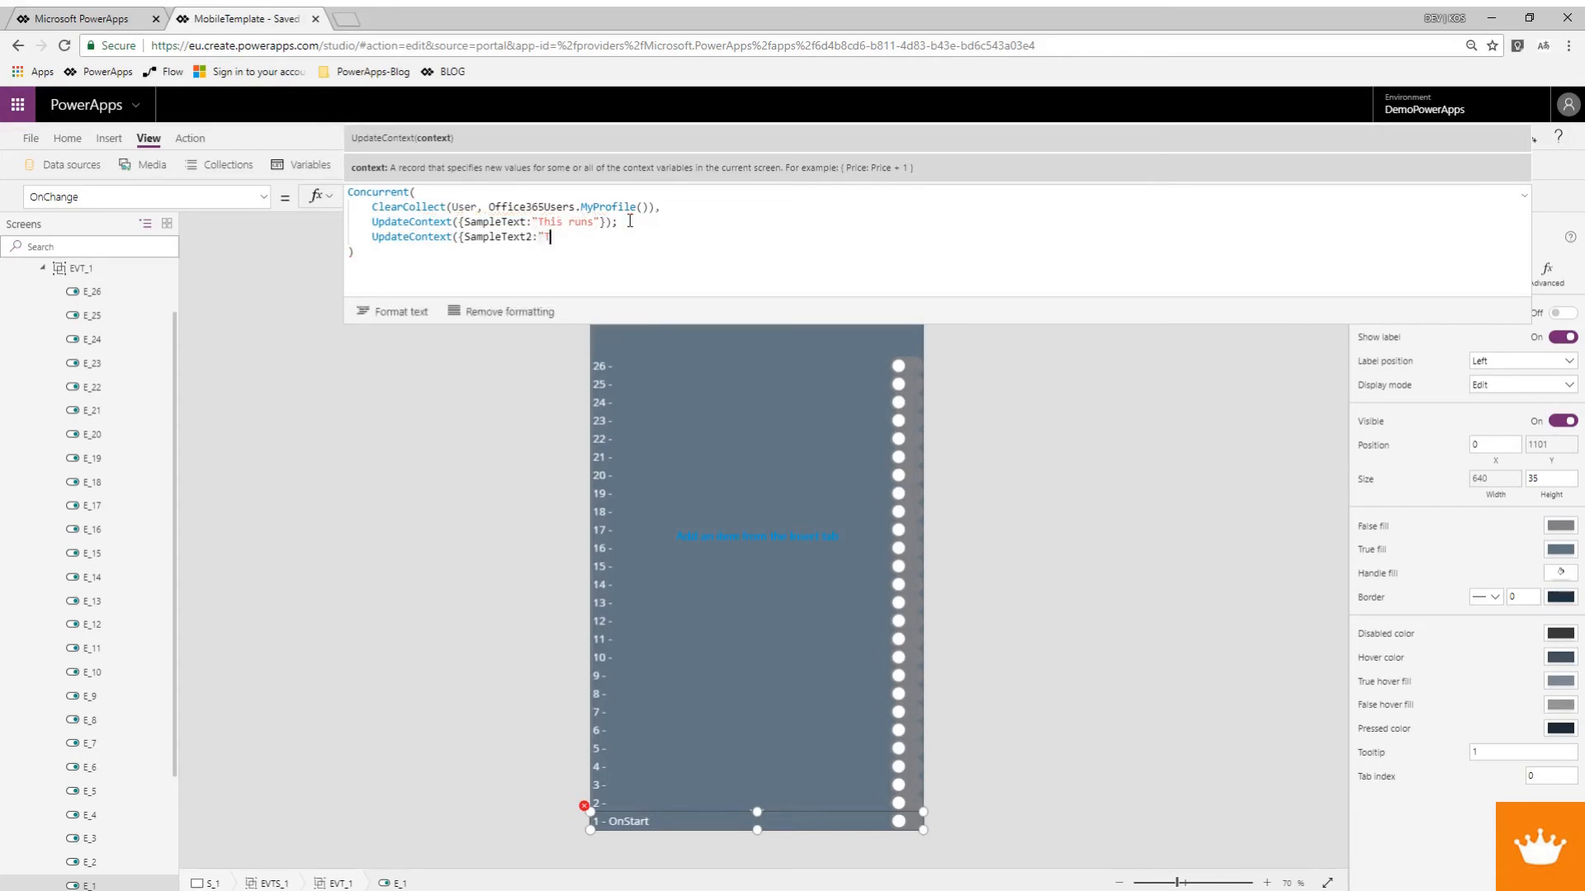
{"action": "type", "text": "his Runs "}
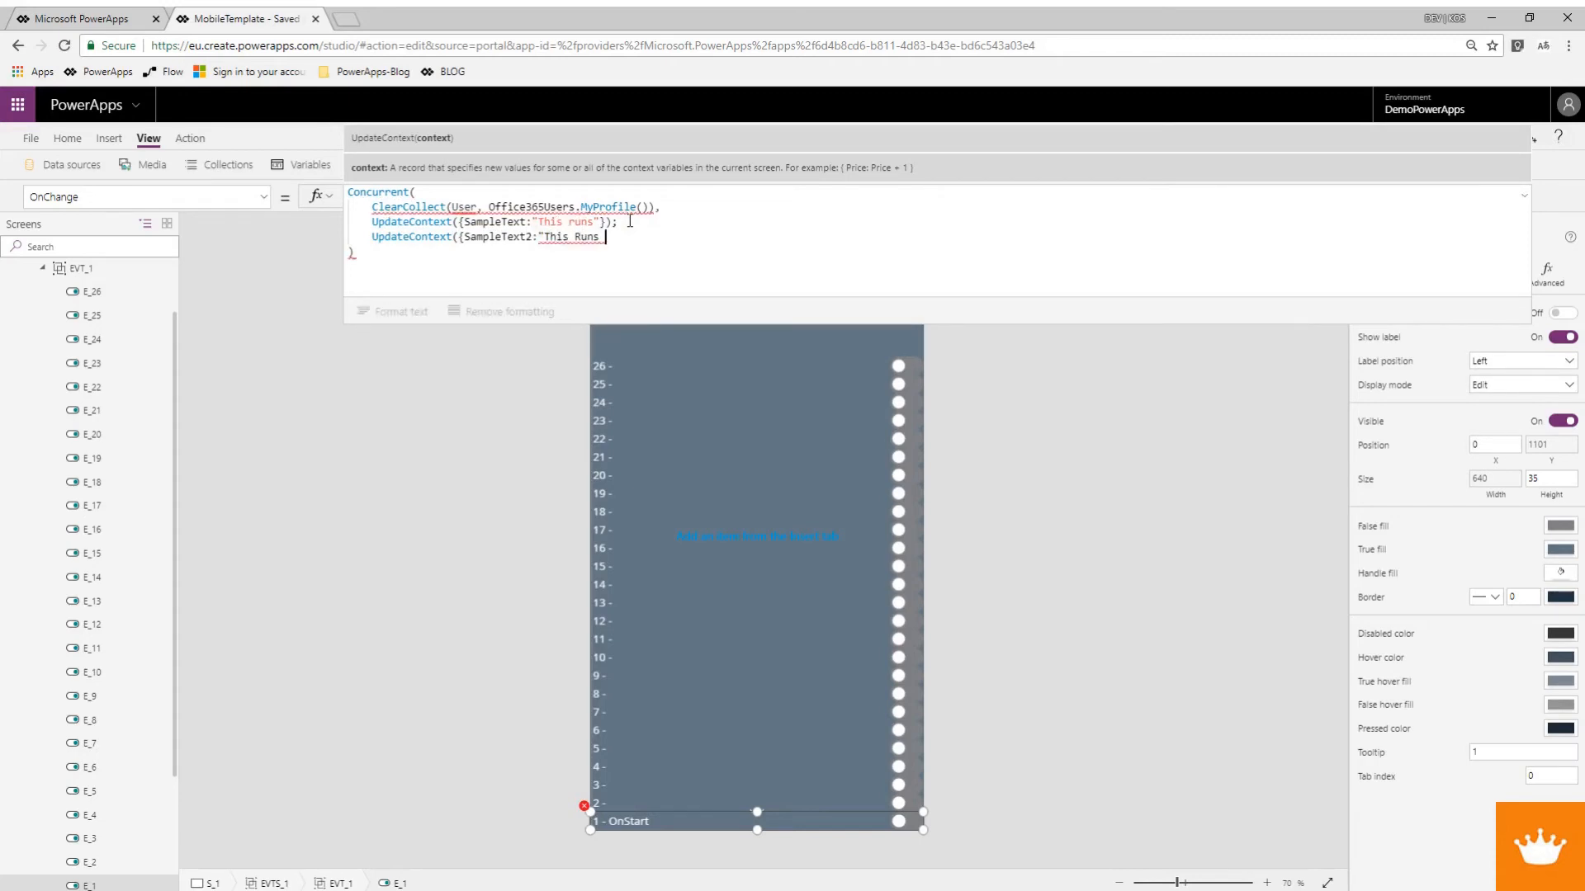
{"action": "type", "text": "2\"})"}
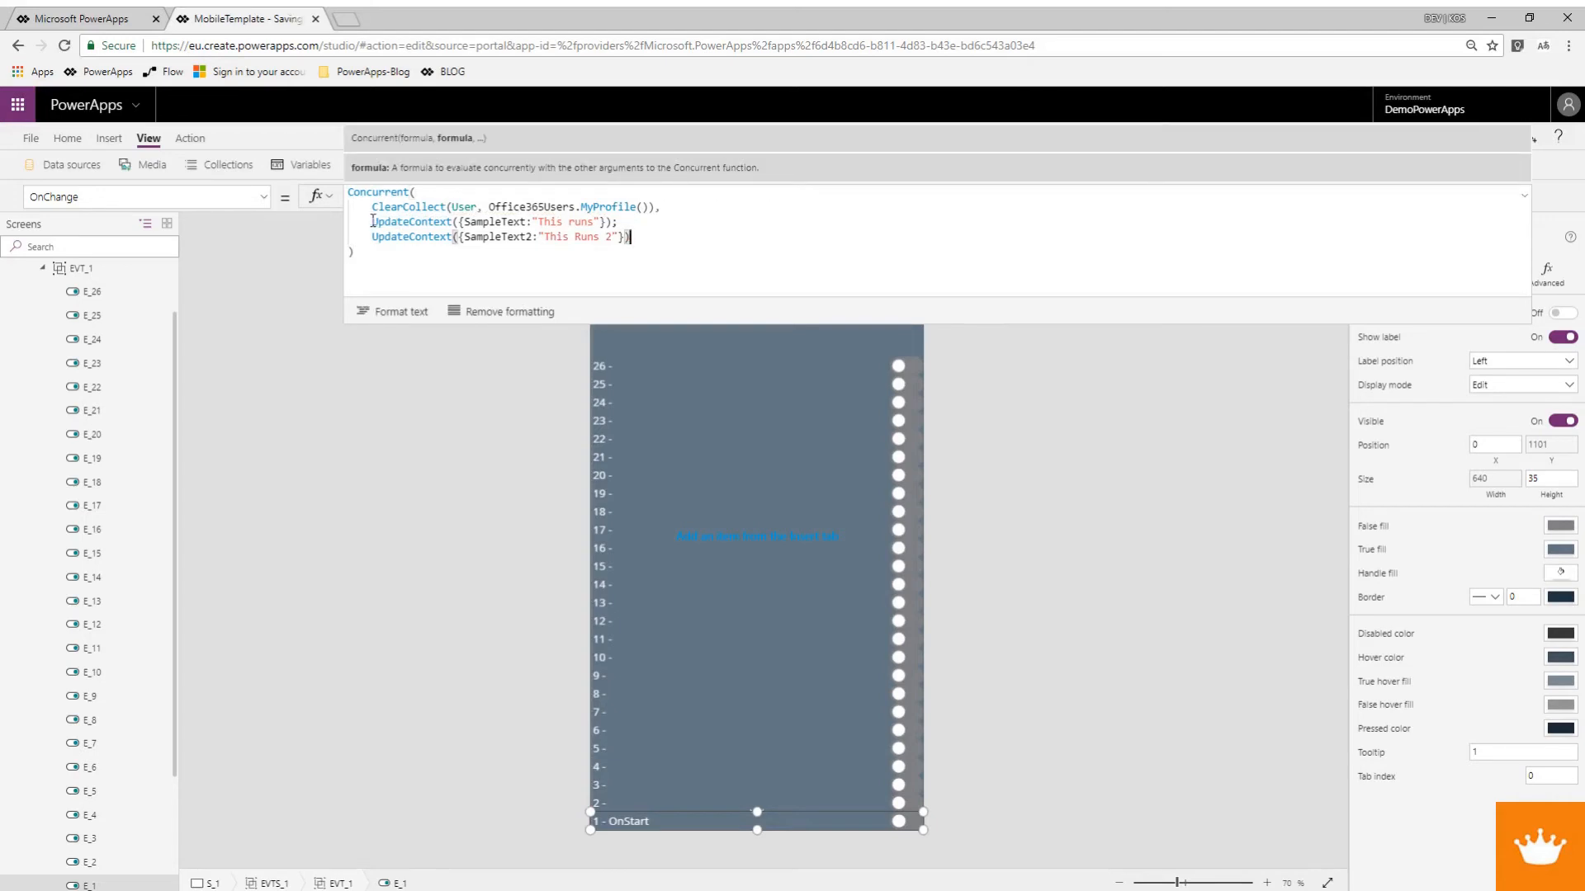
{"action": "left_click_drag", "start_coordinate": [373, 221], "coordinate": [629, 244]}
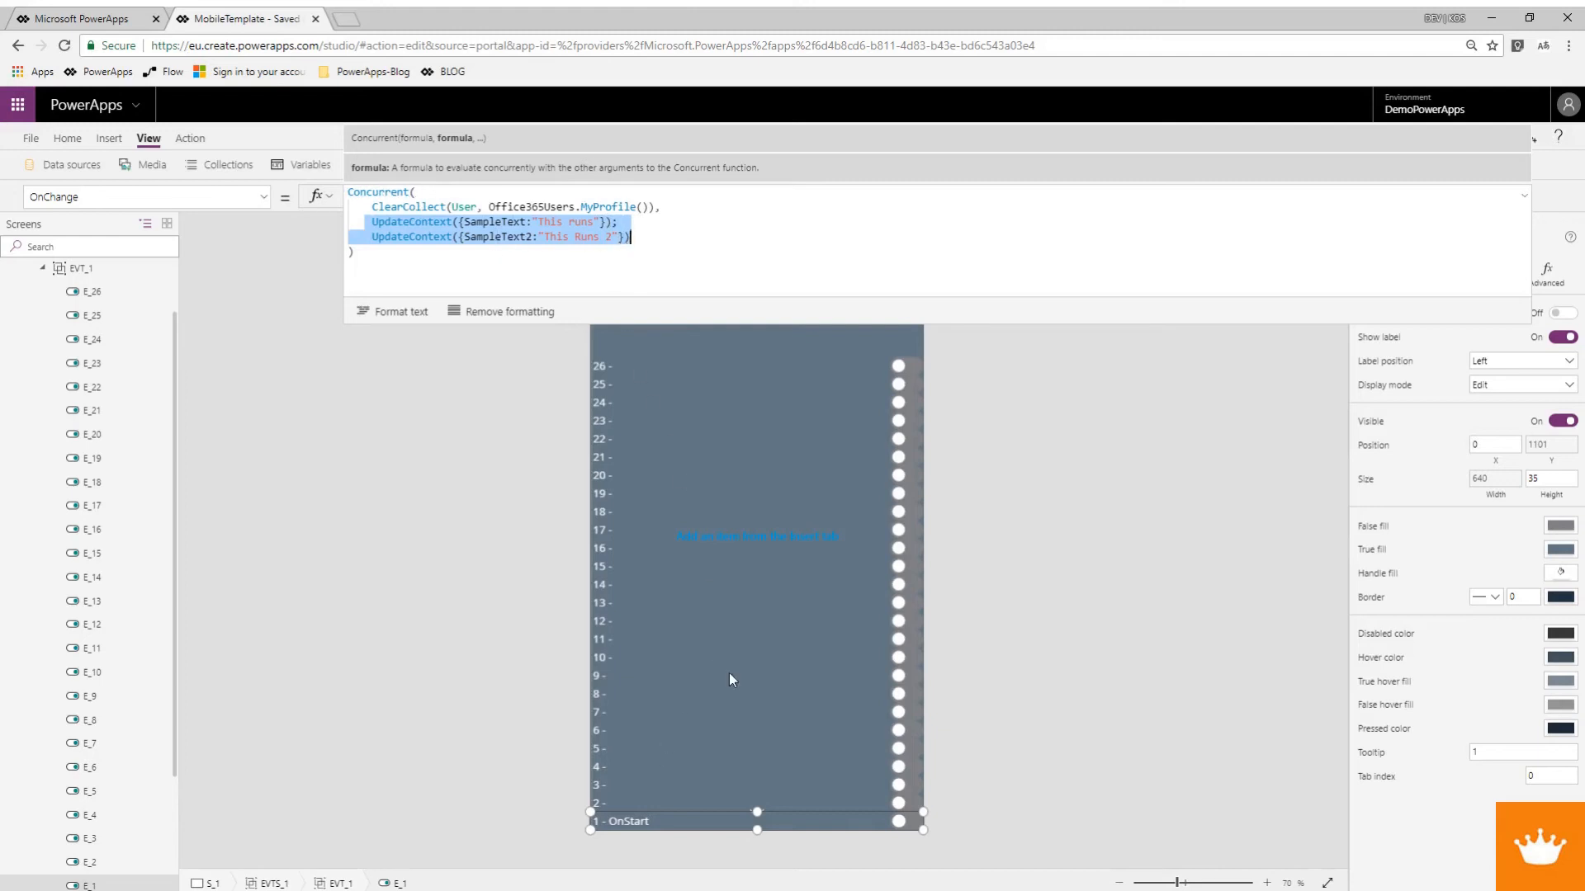
Exit the Events layer, then collapse the formula editor and the EVT_1 group.
{"action": "left_click", "coordinate": [756, 784]}
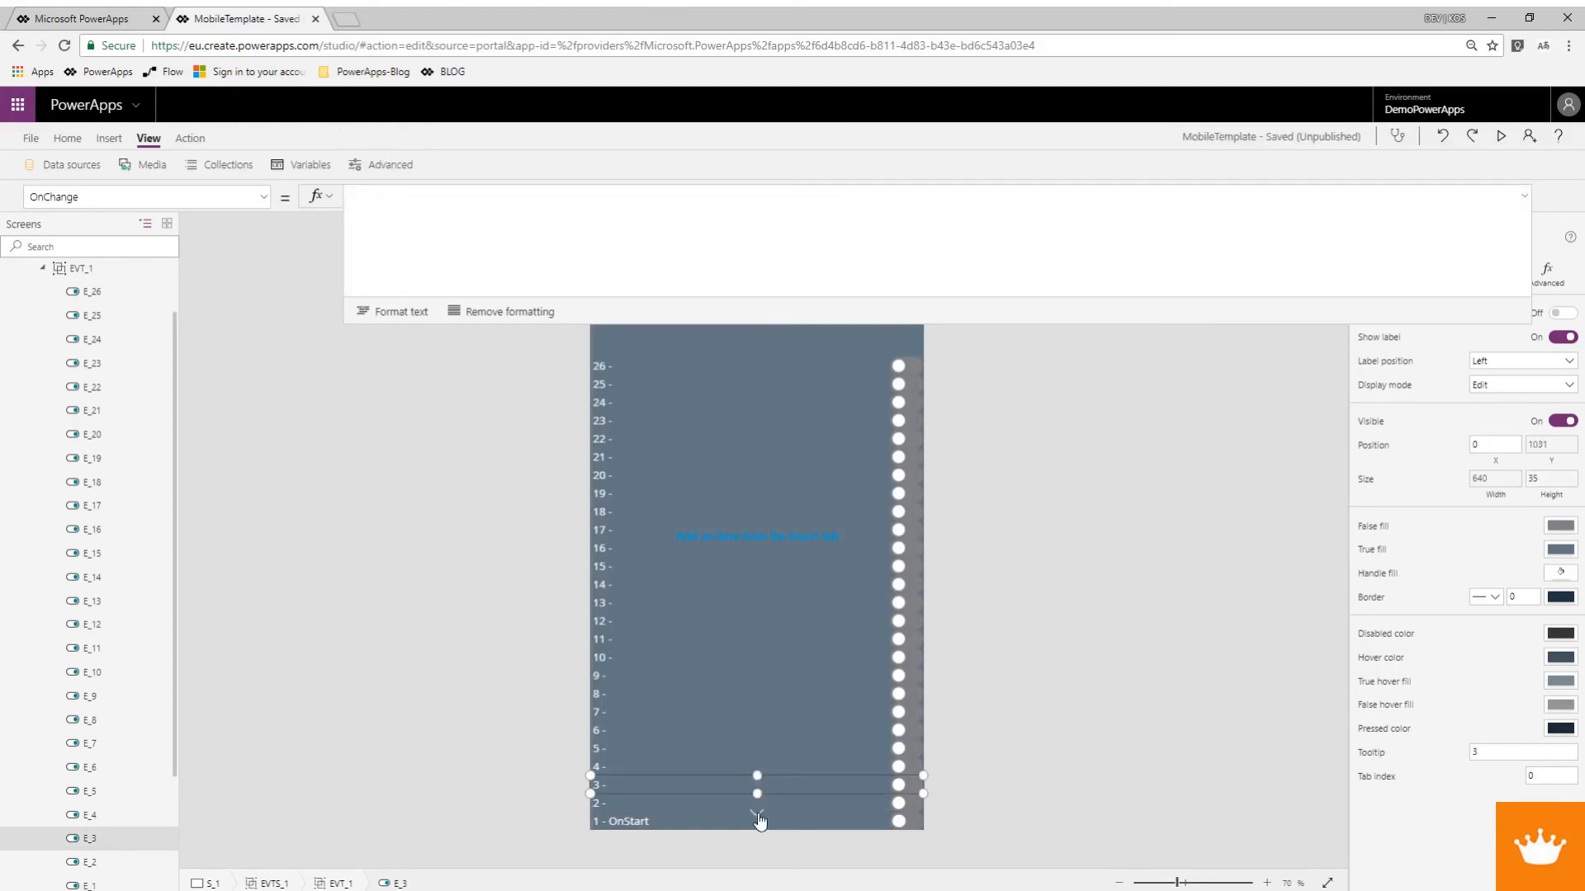
{"action": "left_click", "coordinate": [757, 817], "text": "alt"}
{"action": "left_click", "coordinate": [1523, 197]}
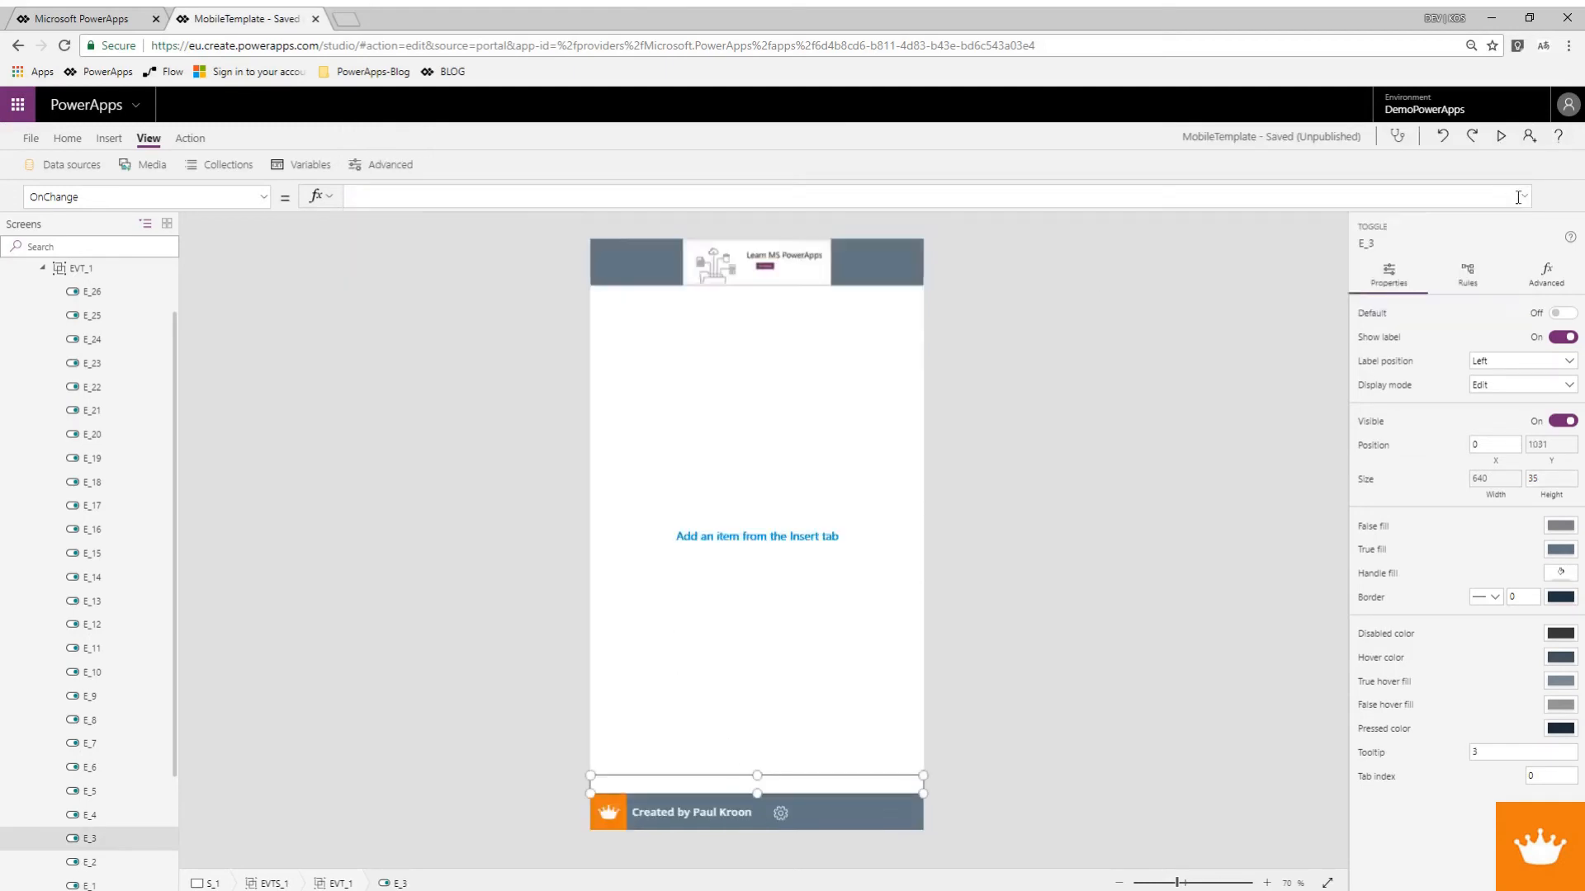
{"action": "left_click", "coordinate": [43, 269]}
Insert a label into the Other controls group.
{"action": "left_click", "coordinate": [63, 460]}
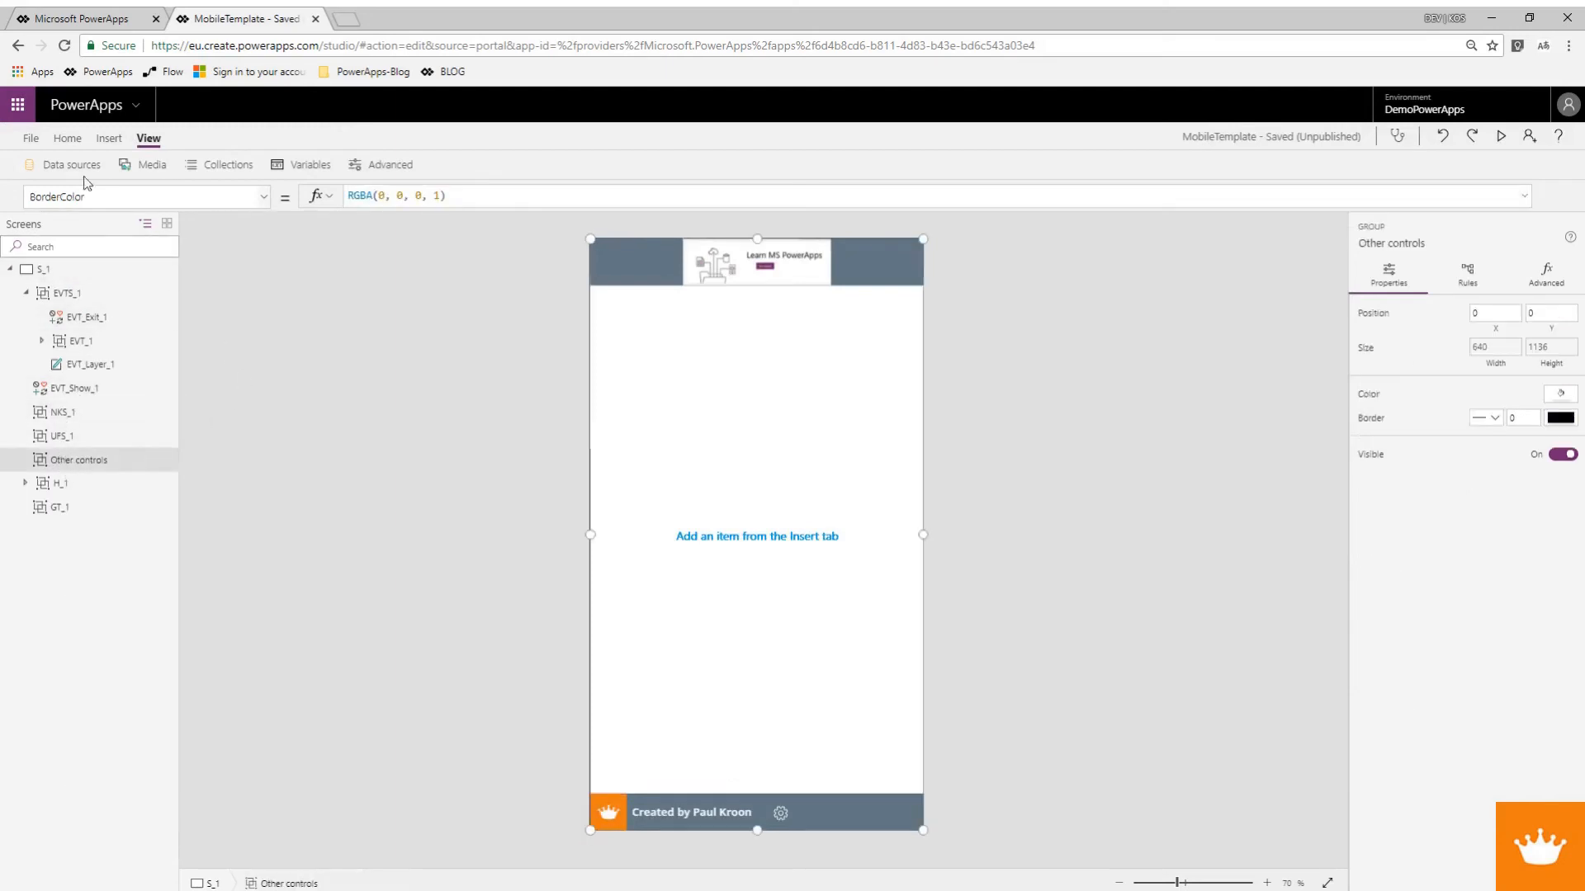
{"action": "left_click", "coordinate": [110, 139]}
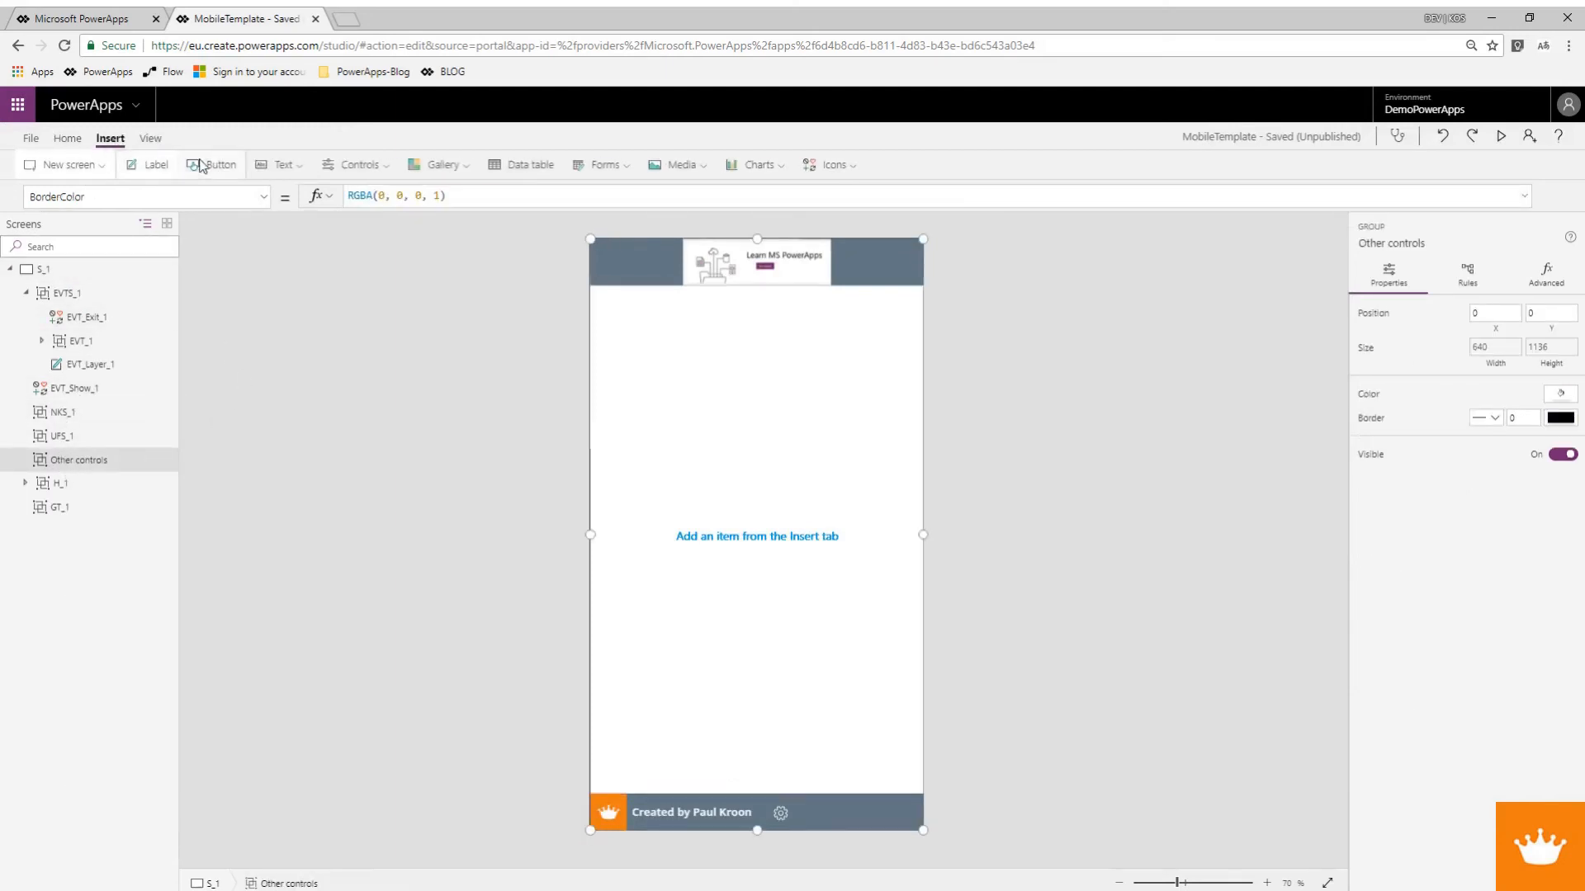
{"action": "left_click", "coordinate": [150, 164]}
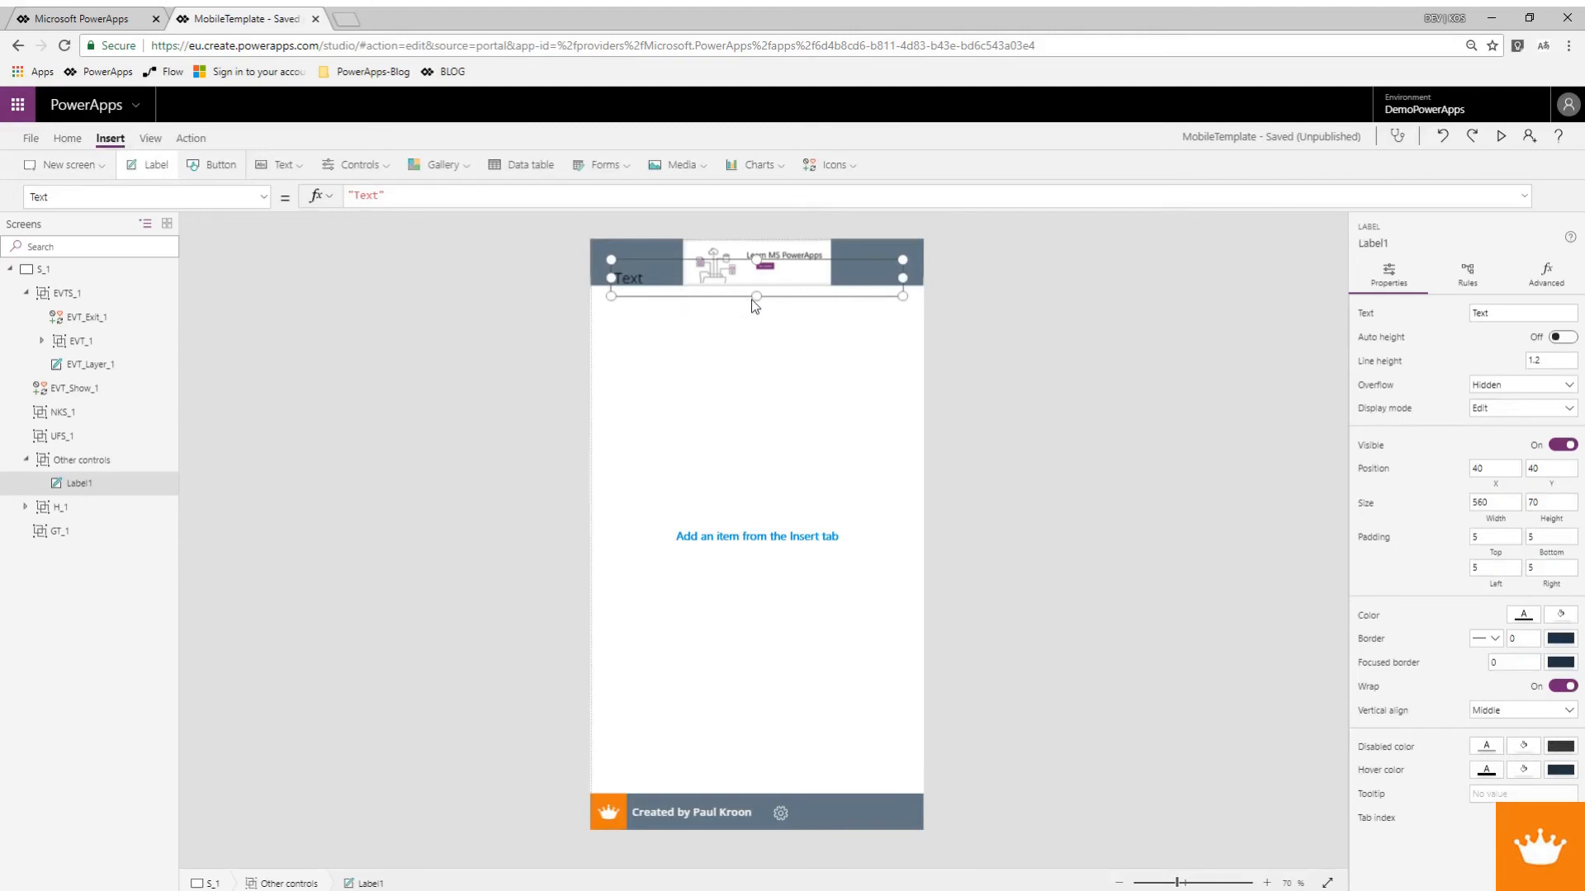
Preview the app and test selecting the new label's text, ending back in edit mode.
{"action": "left_click", "coordinate": [775, 265]}
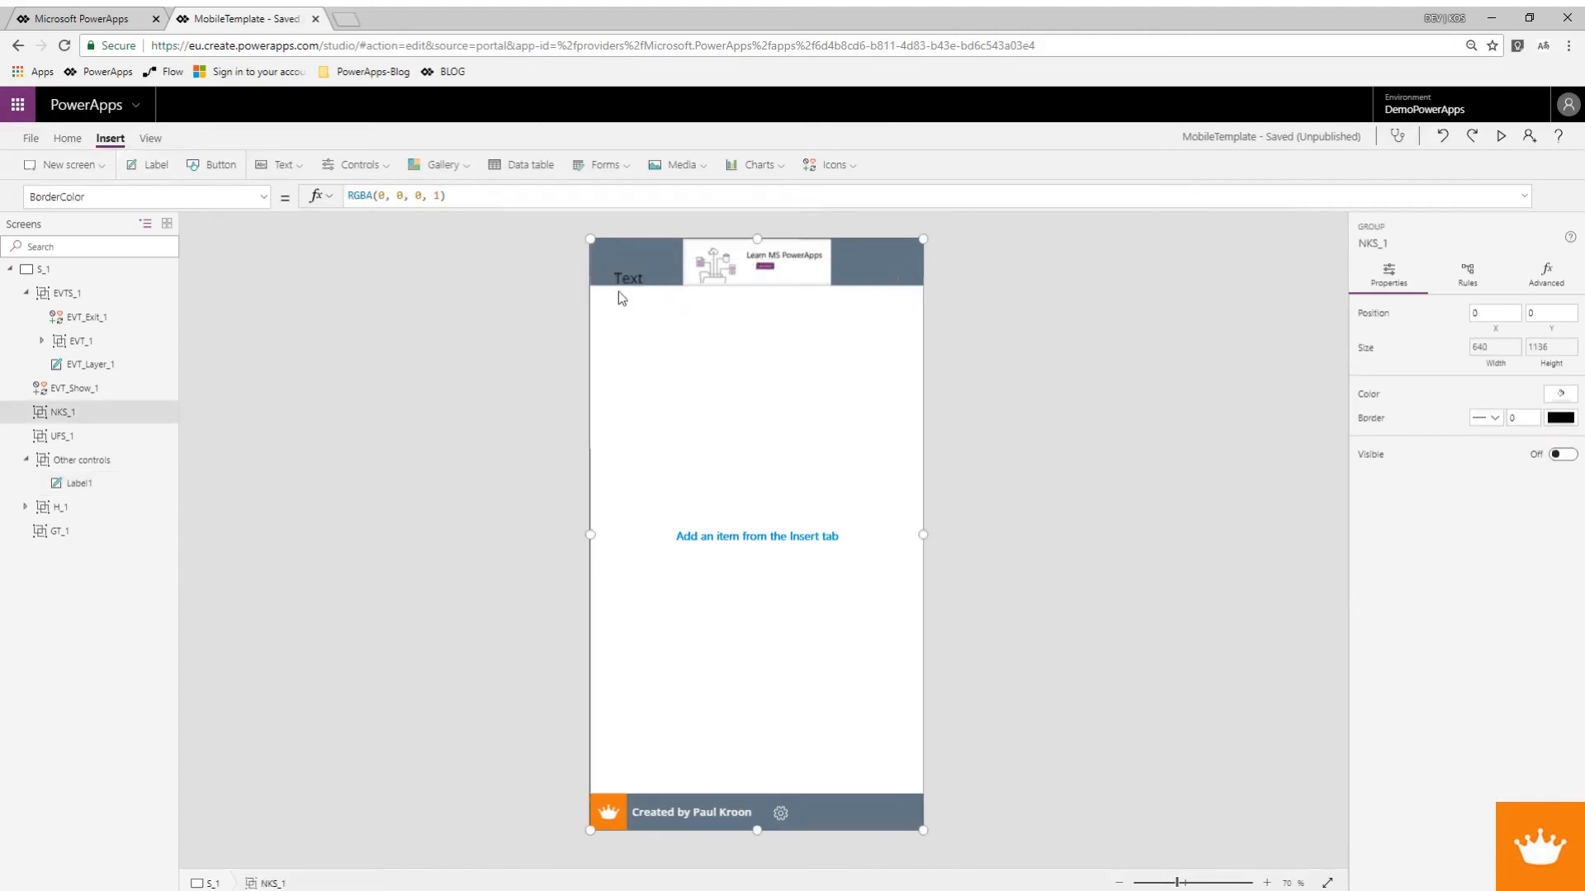
{"action": "left_click", "coordinate": [116, 483]}
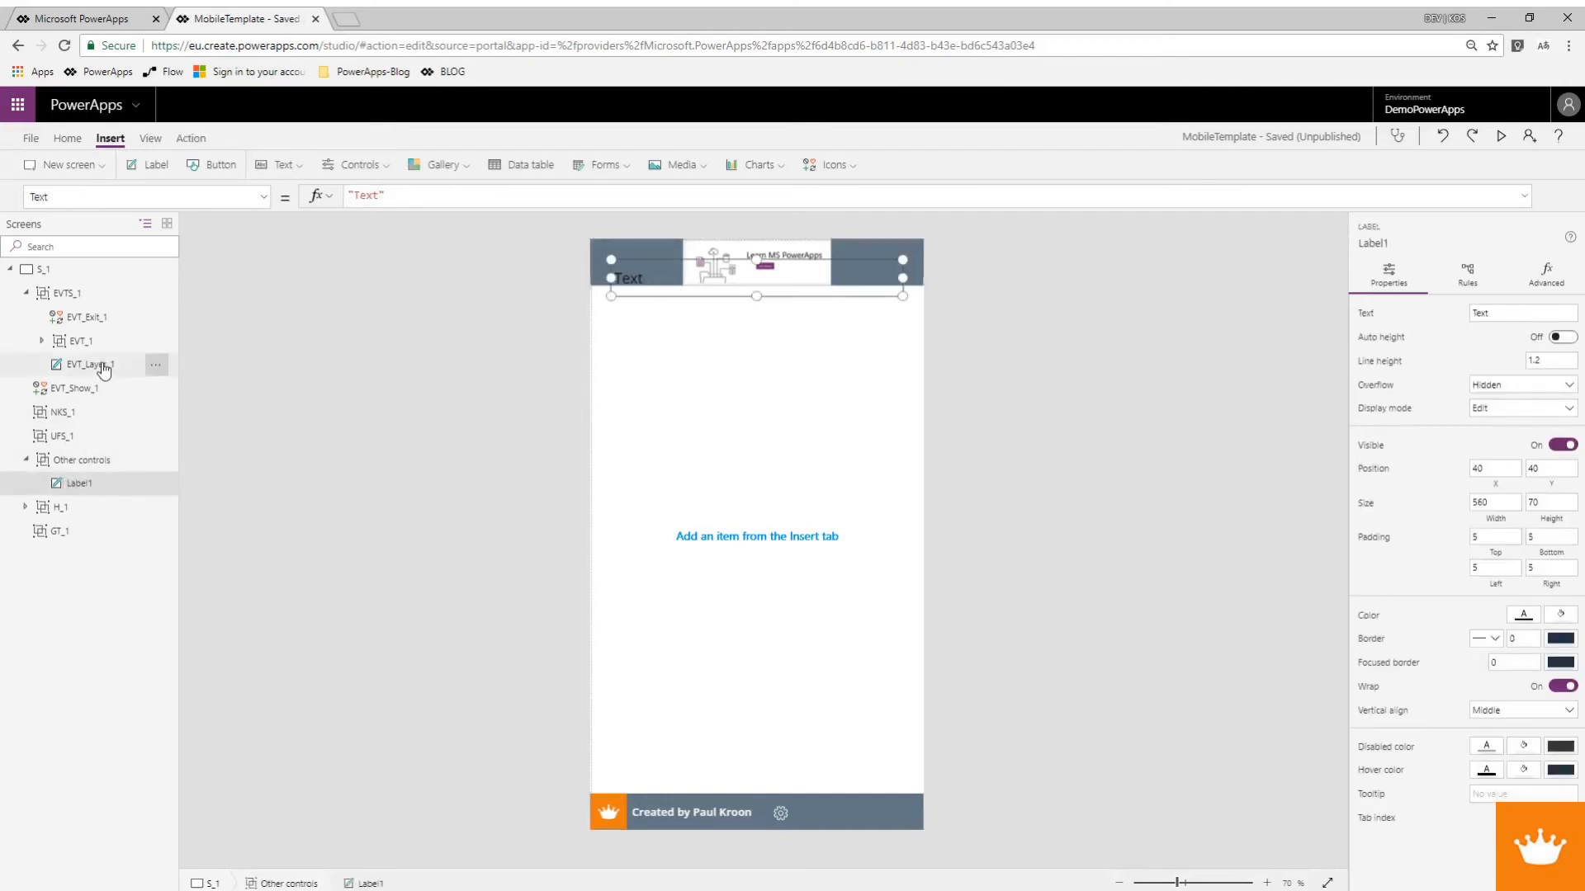
{"action": "left_click", "coordinate": [300, 347]}
{"action": "left_click", "coordinate": [1501, 136]}
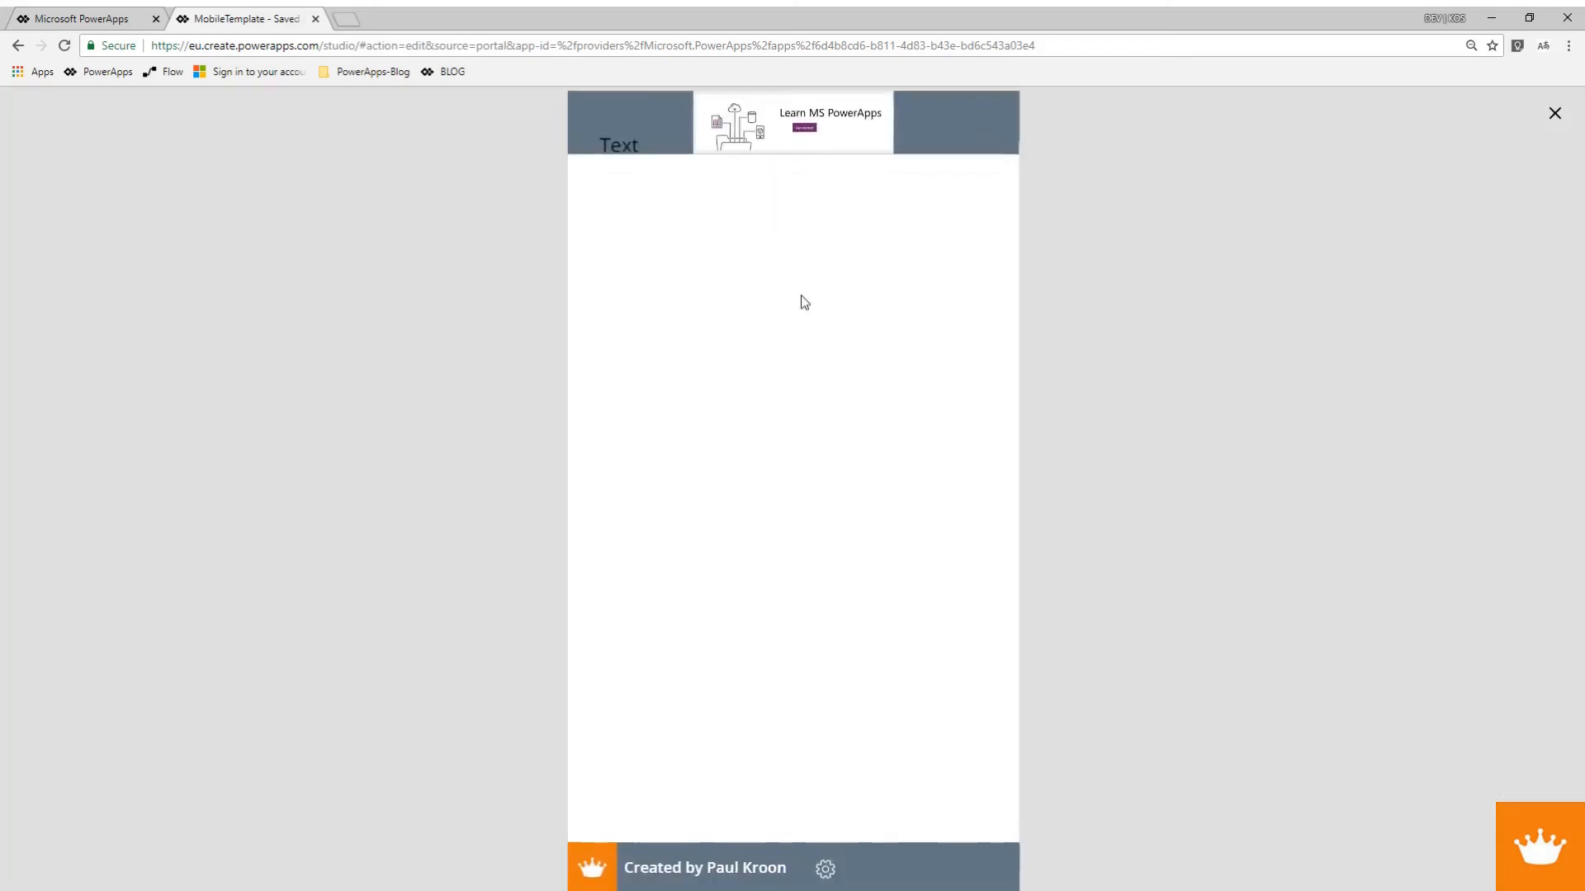
{"action": "double_click", "coordinate": [610, 146]}
{"action": "left_click", "coordinate": [551, 146]}
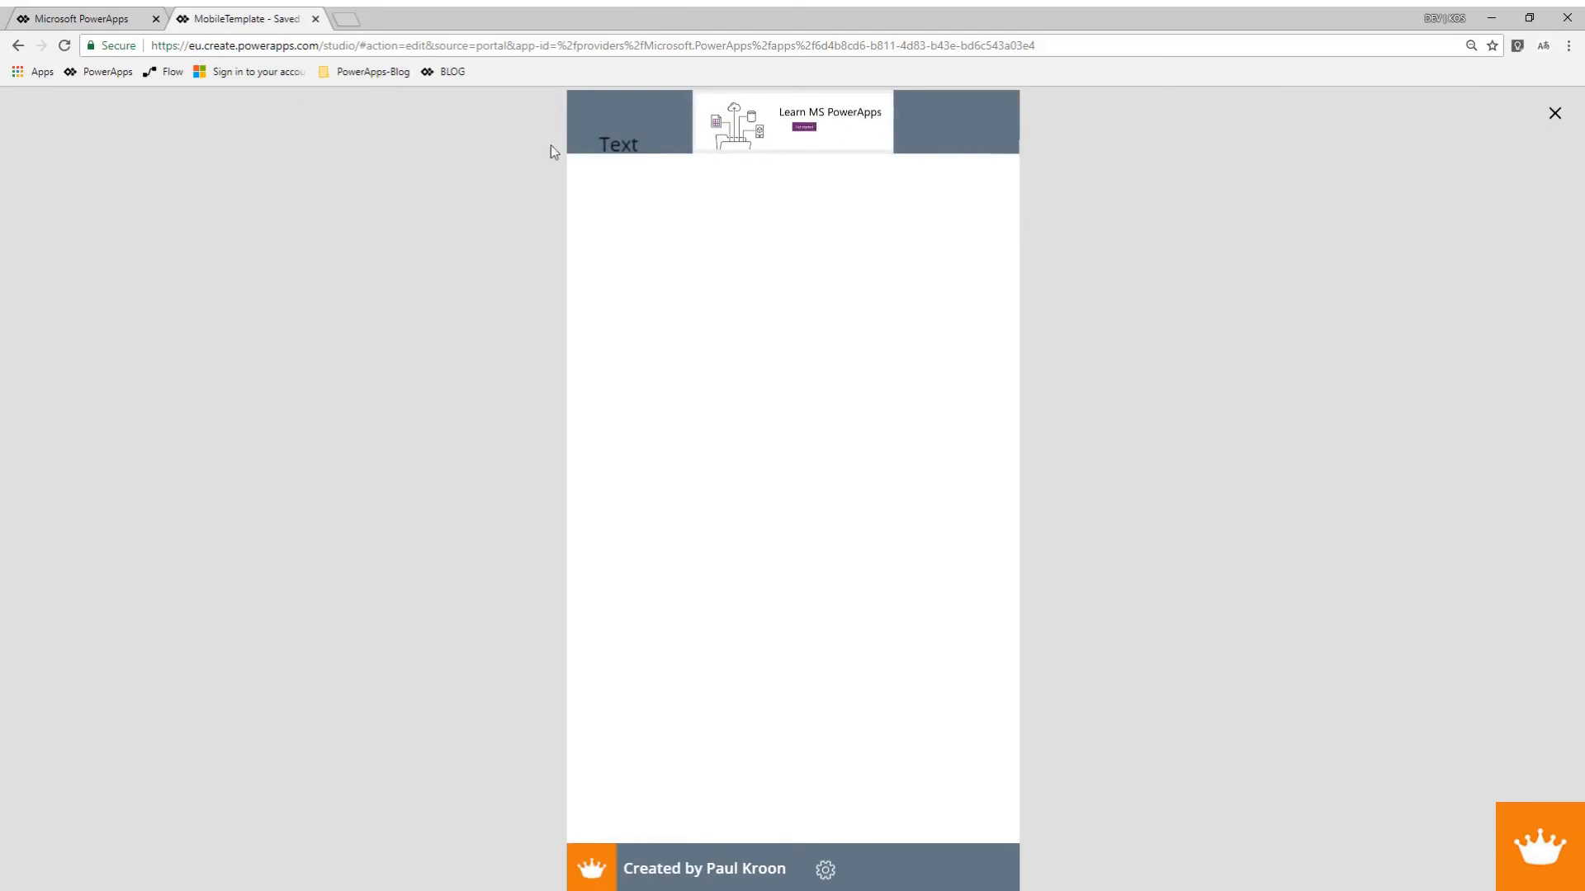
{"action": "double_click", "coordinate": [614, 145]}
{"action": "left_click", "coordinate": [1555, 113]}
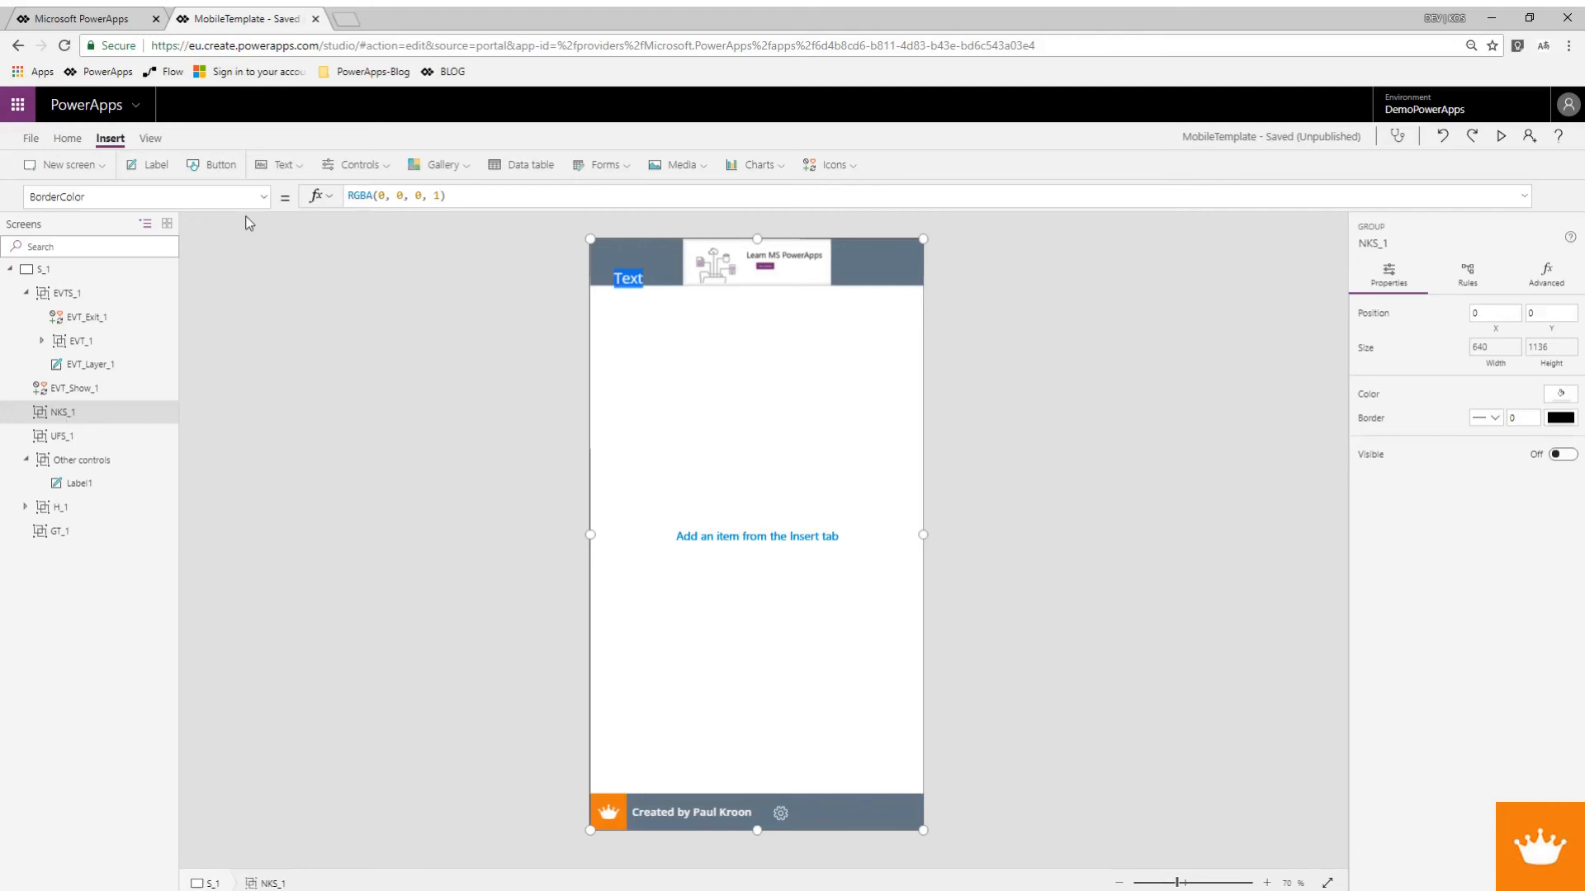
Re-enter false as the Visible formula of the NKS_1 group.
{"action": "left_click", "coordinate": [262, 197]}
{"action": "left_click", "coordinate": [152, 394]}
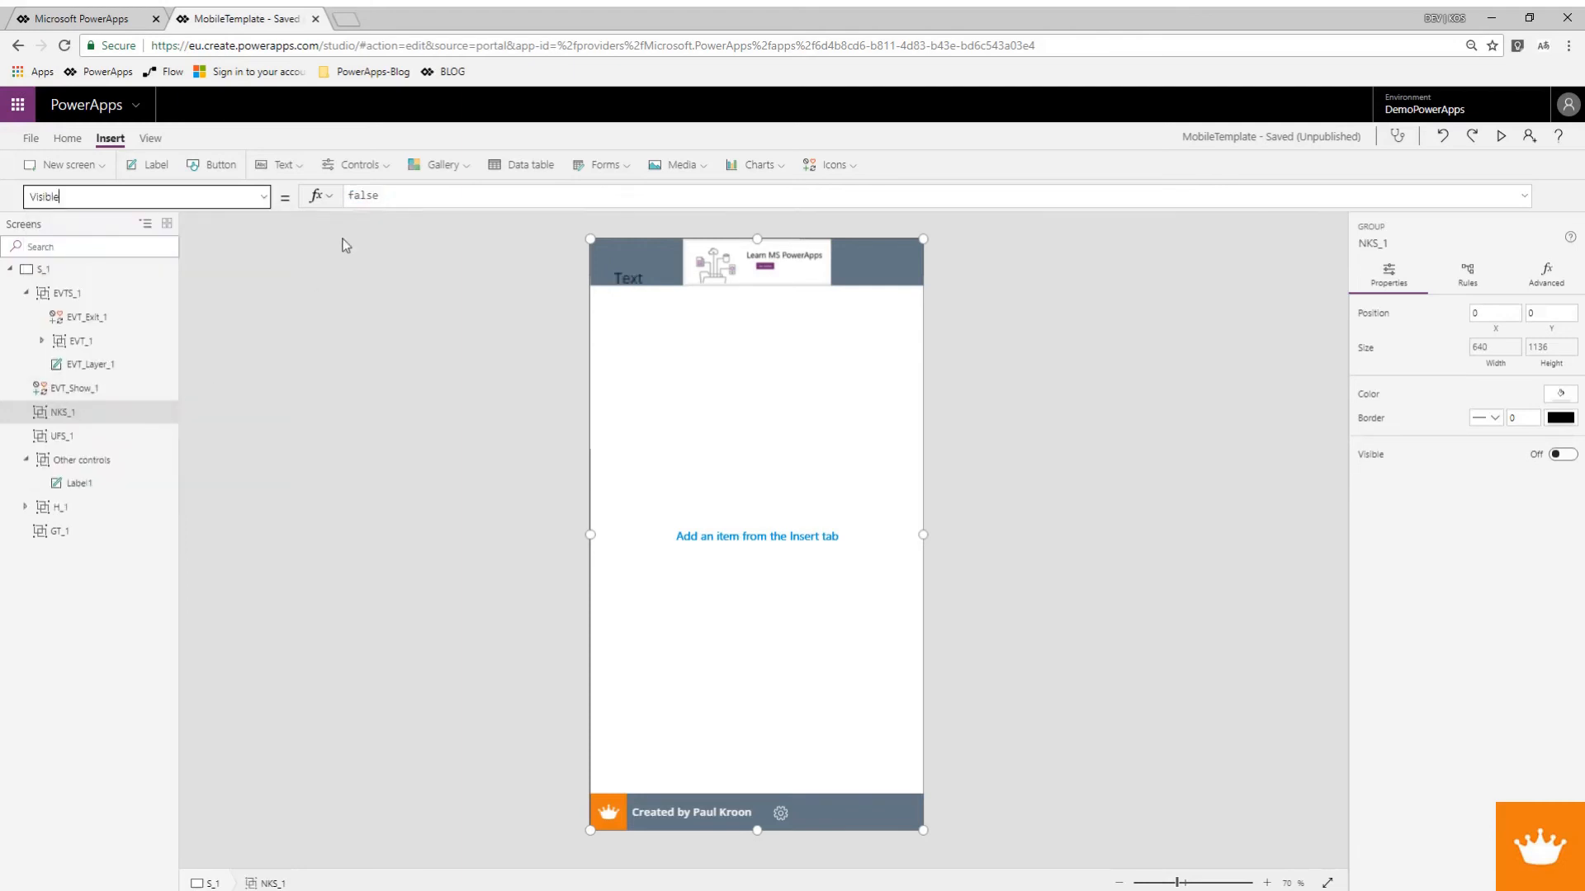
{"action": "double_click", "coordinate": [363, 192]}
{"action": "type", "text": "fa"}
{"action": "type", "text": "se"}
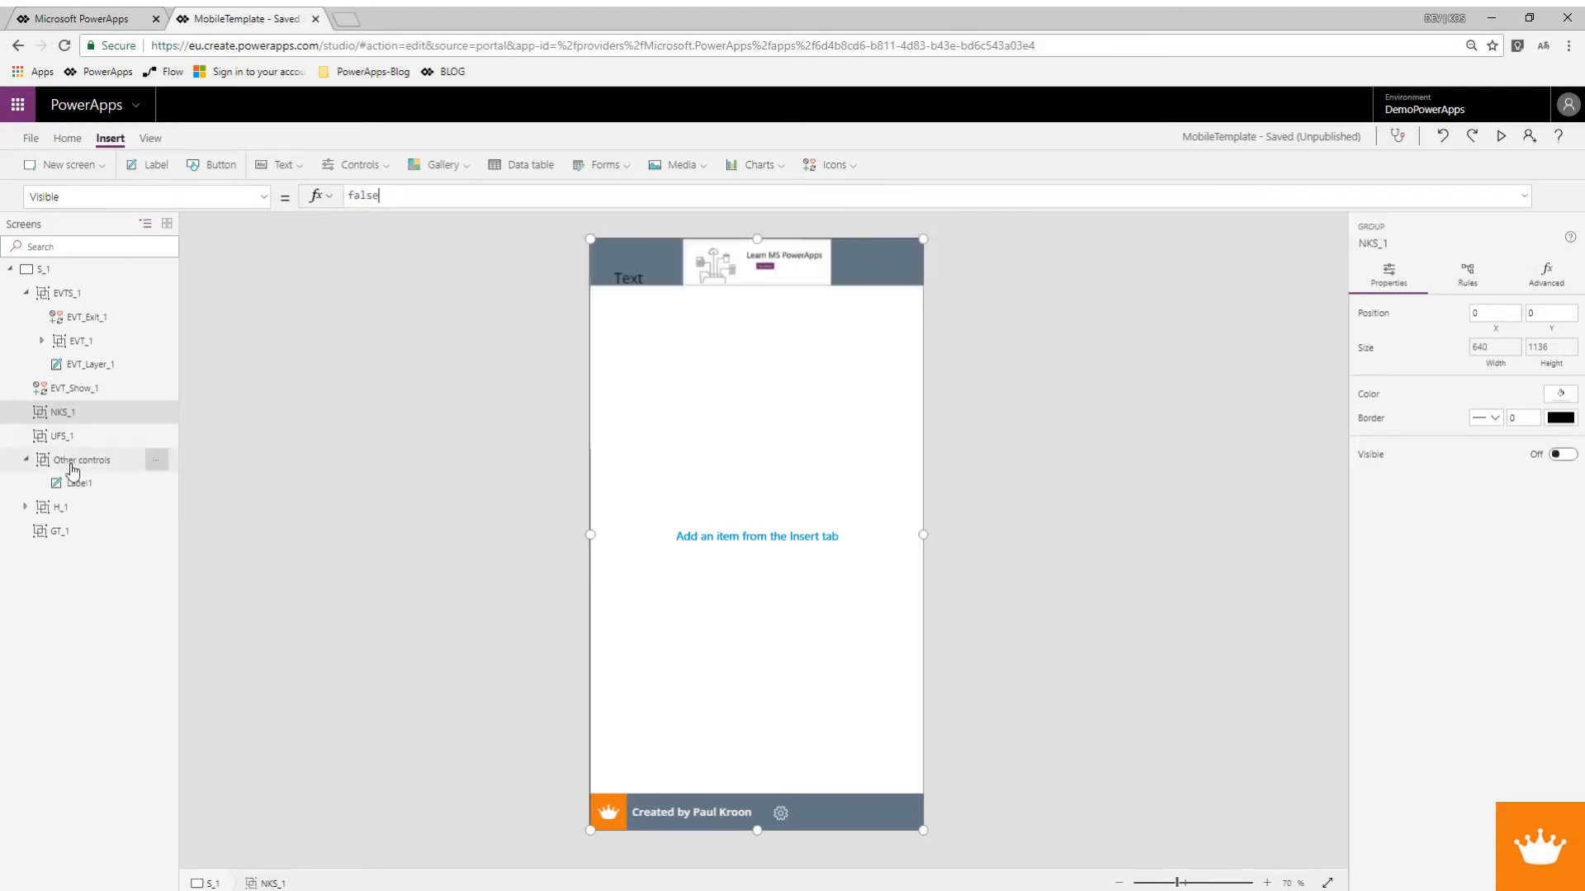
Place Label1 just below the header at Y 92 with height 76, and set its Text formula to "Hello " & First(User).GivenName.
{"action": "left_click", "coordinate": [124, 483]}
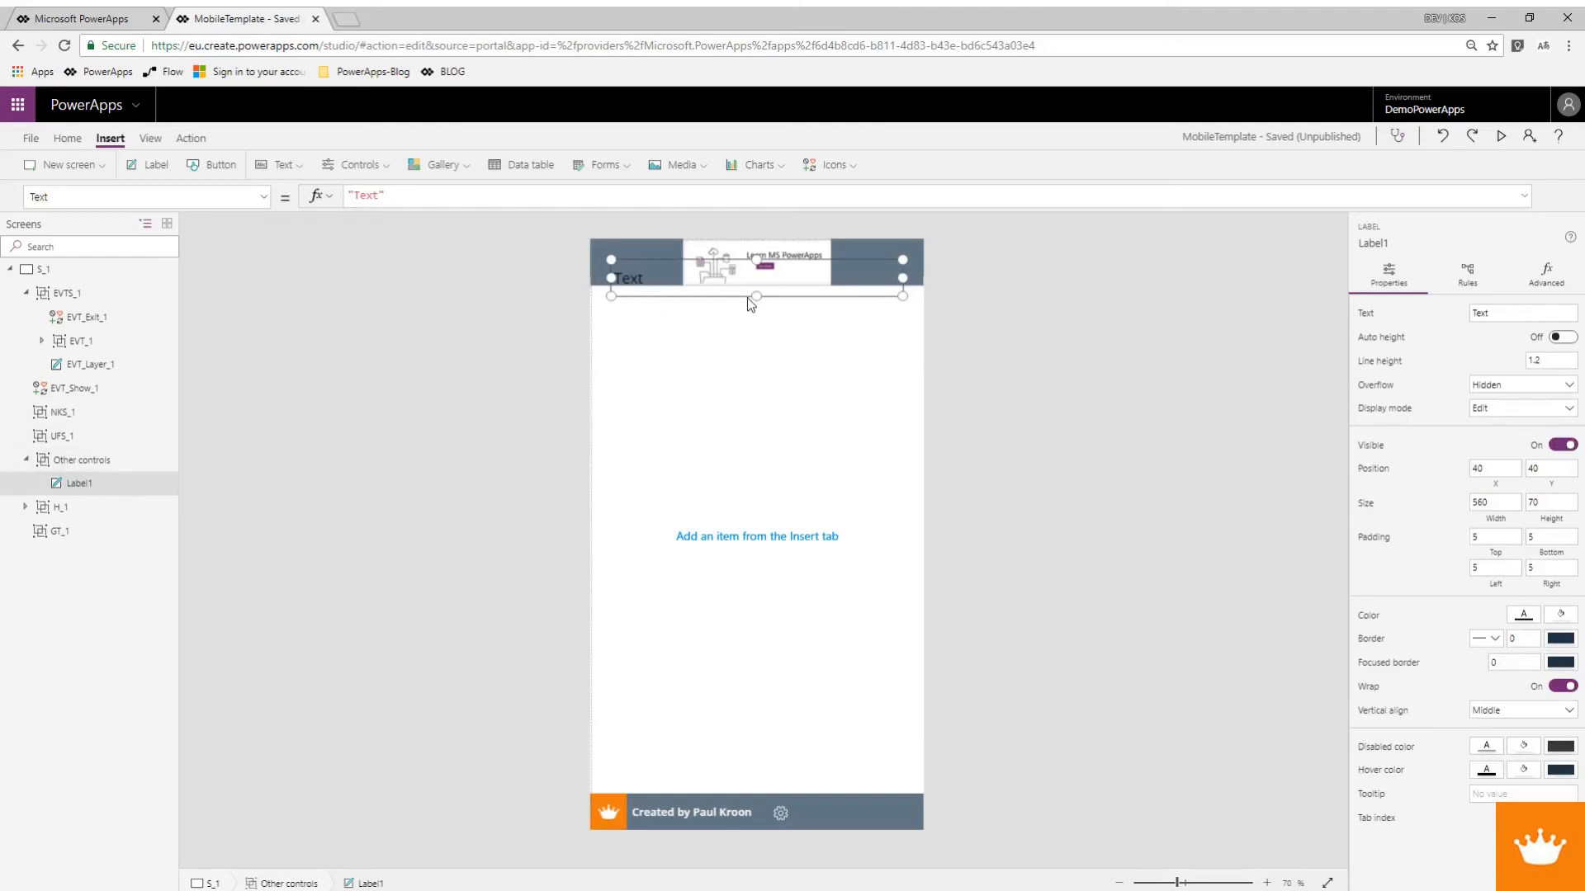
{"action": "mouse_move", "coordinate": [757, 296]}
{"action": "left_mouse_down"}
{"action": "mouse_move", "coordinate": [758, 263]}
{"action": "mouse_move", "coordinate": [755, 337]}
{"action": "mouse_move", "coordinate": [758, 324]}
{"action": "left_mouse_up"}
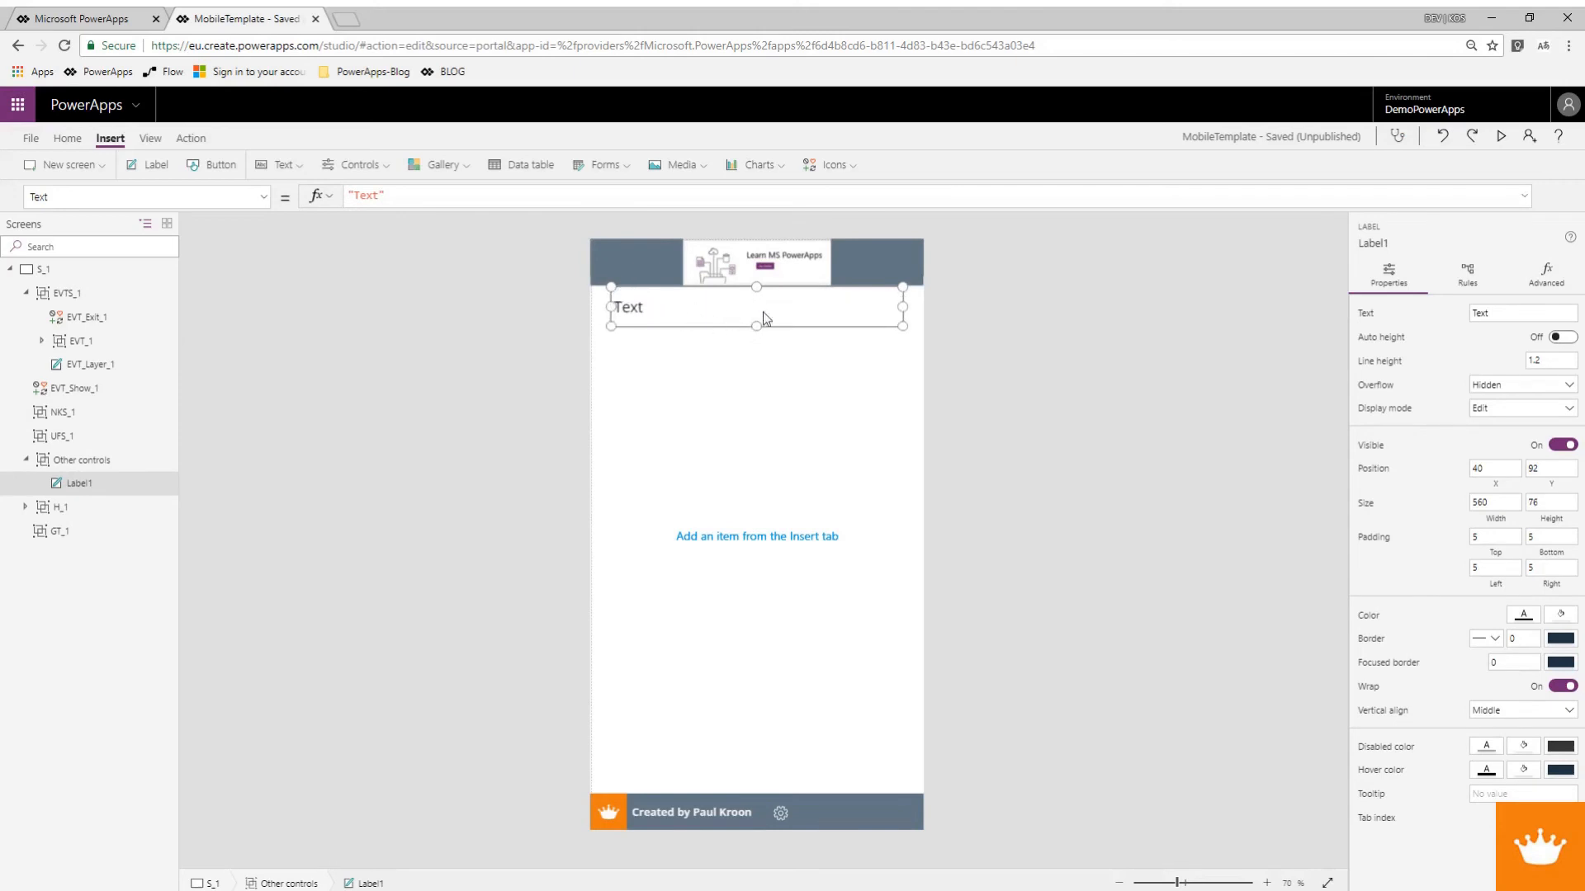
{"action": "left_click_drag", "start_coordinate": [377, 192], "coordinate": [355, 195]}
{"action": "type", "text": "Hello"}
{"action": "key", "text": "End"}
{"action": "type", "text": "&"}
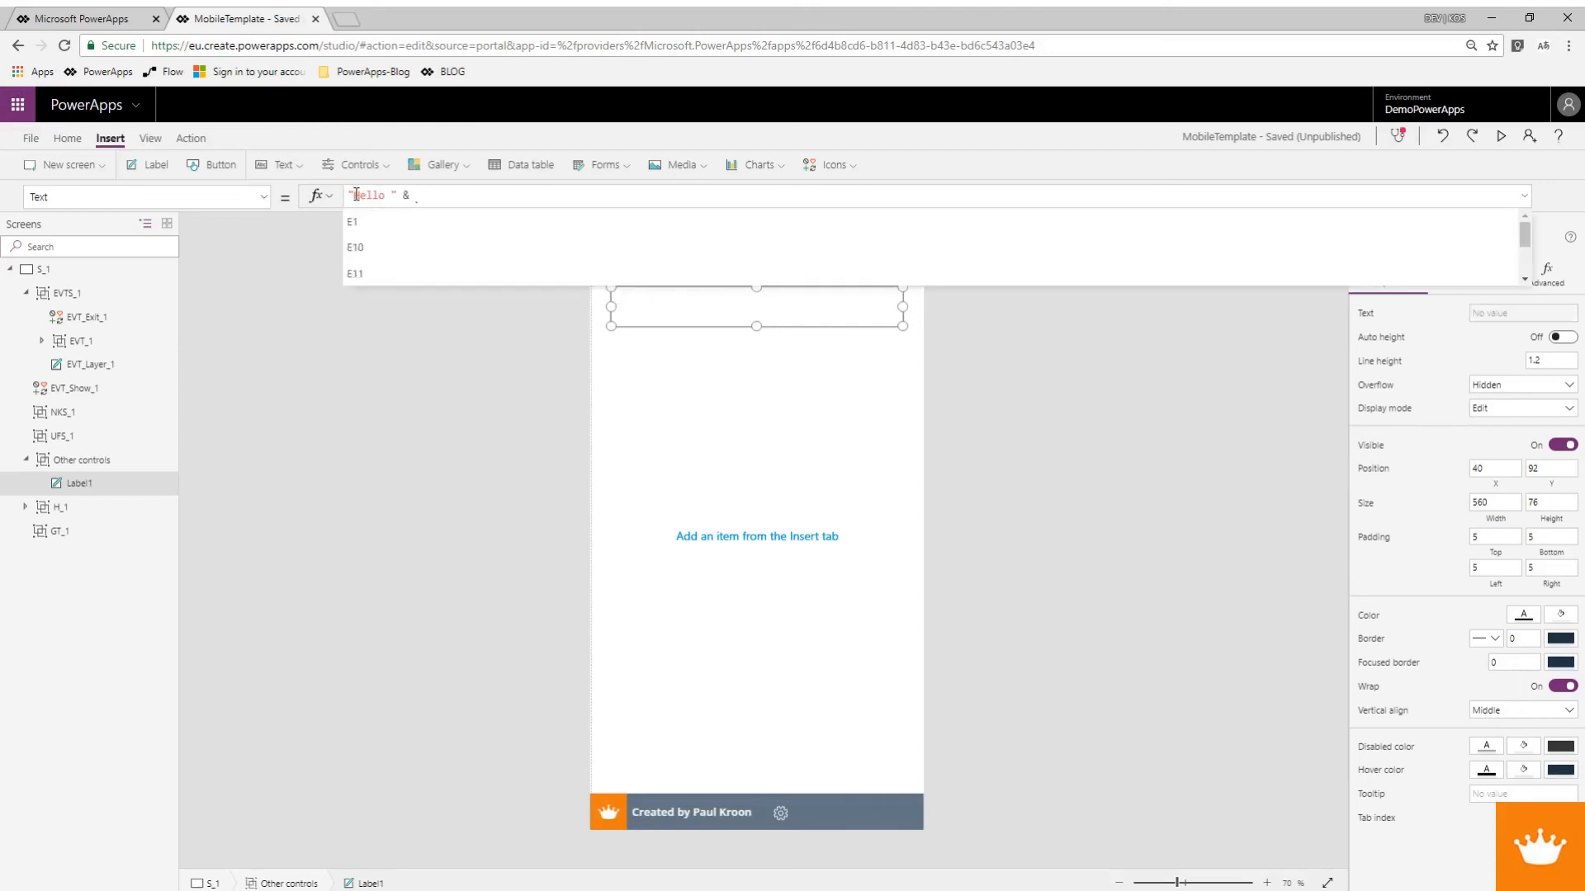
{"action": "type", "text": " EFirst("}
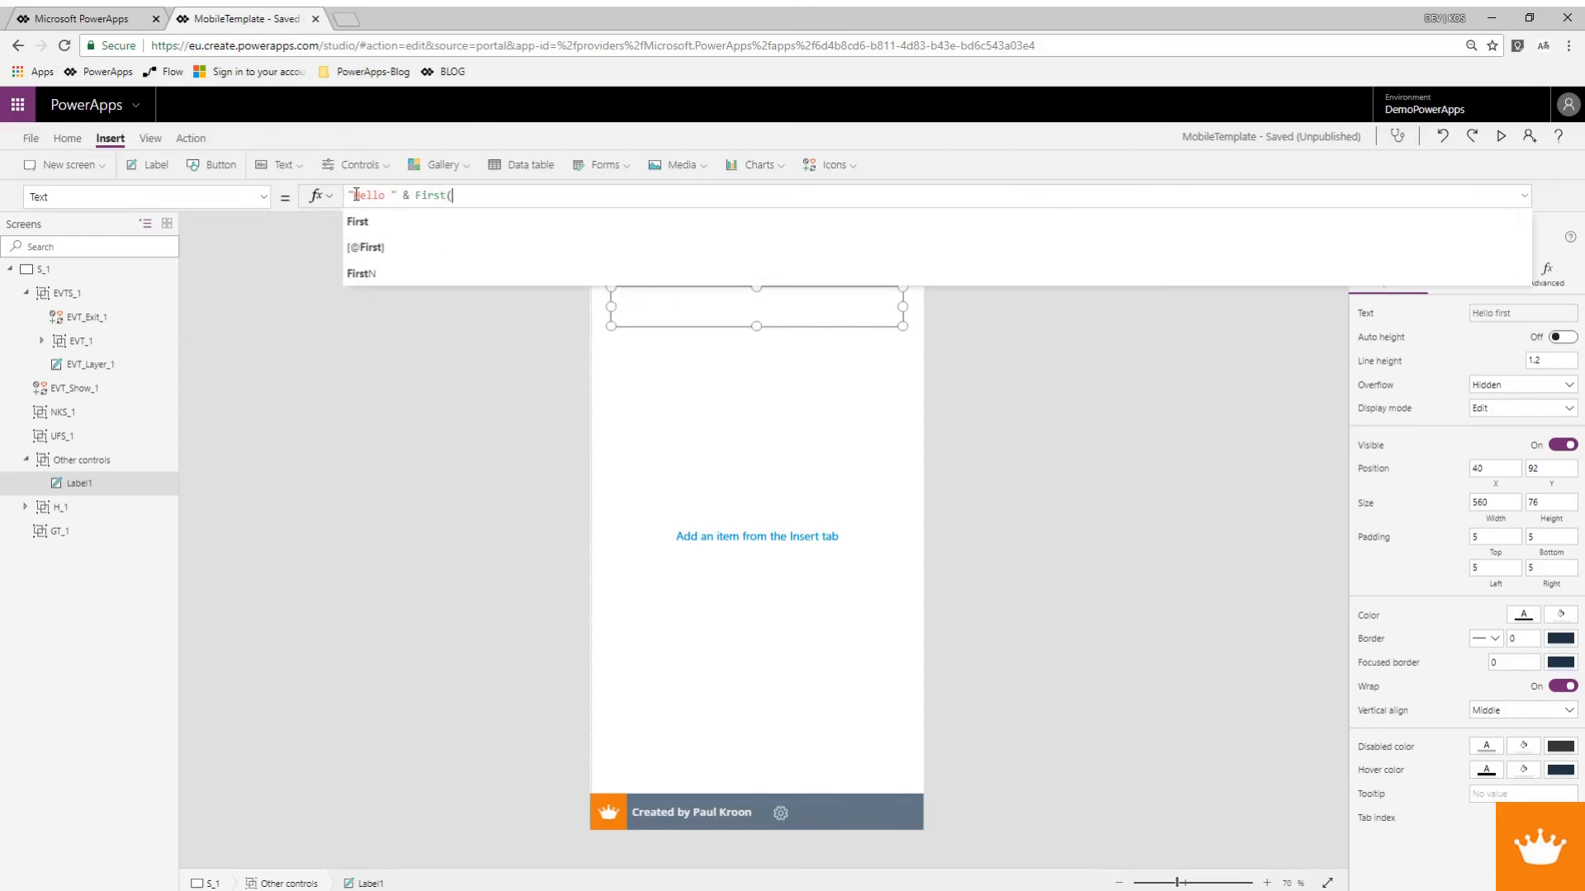
{"action": "type", "text": "User)"}
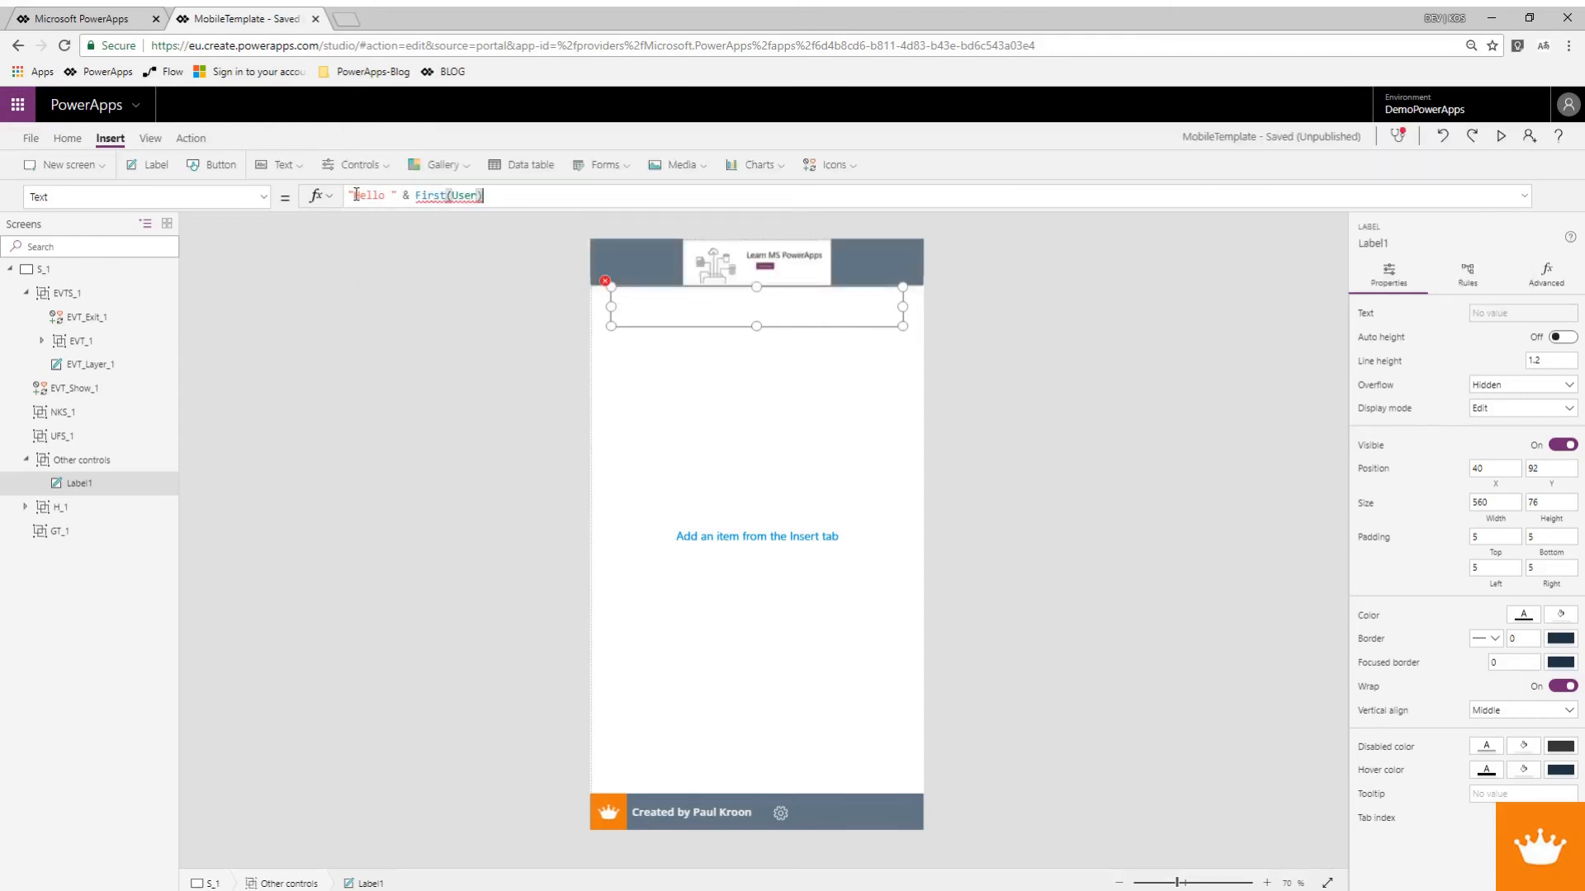
{"action": "type", "text": ".GivenName"}
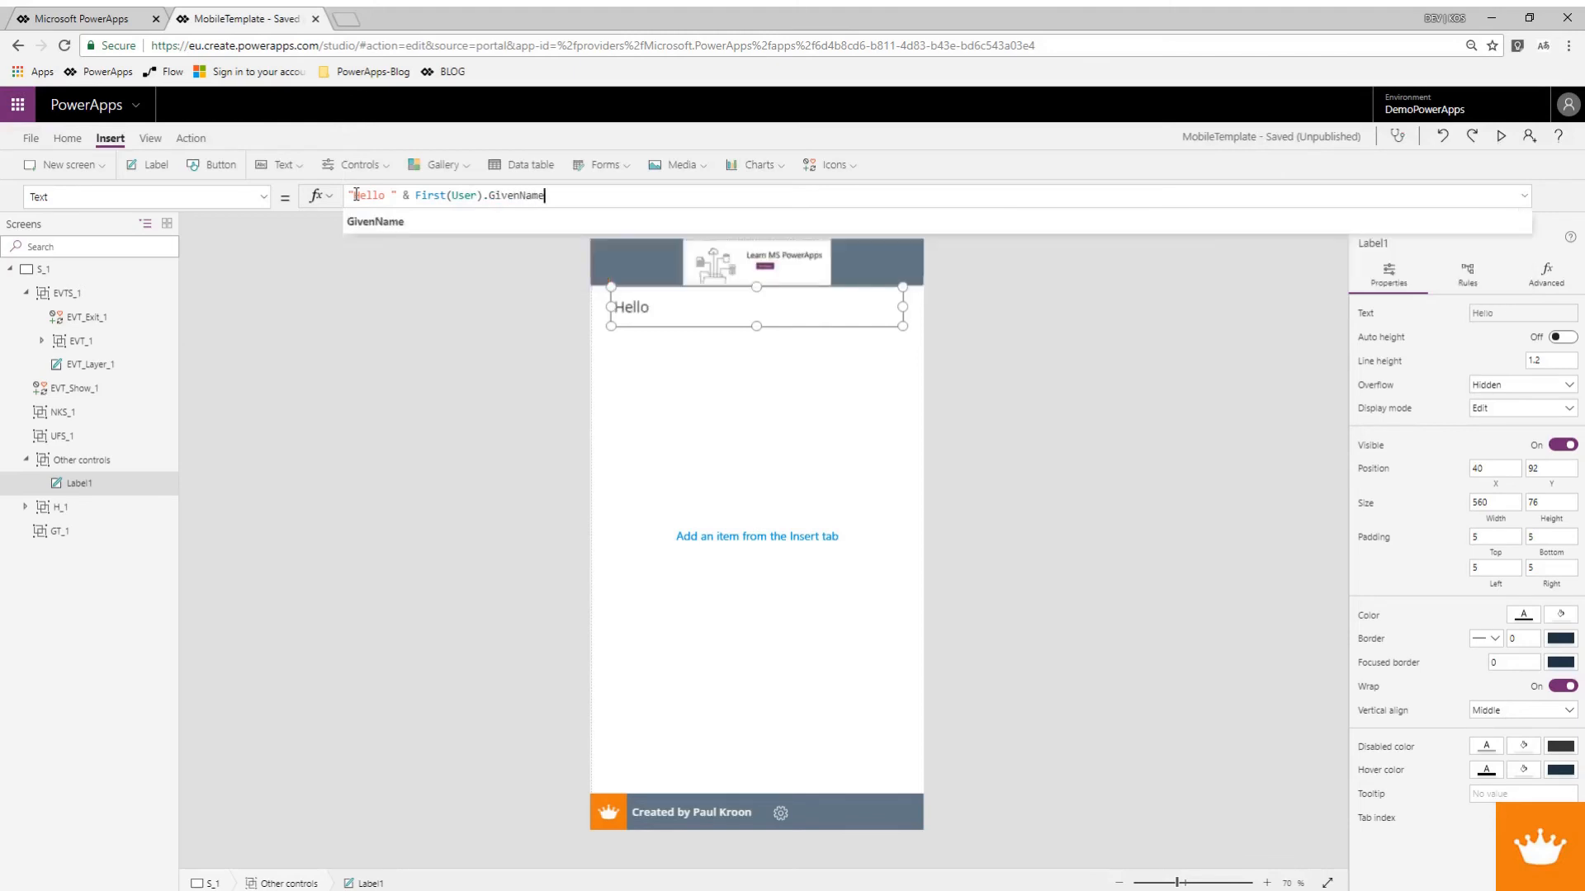
{"action": "left_click", "coordinate": [681, 382]}
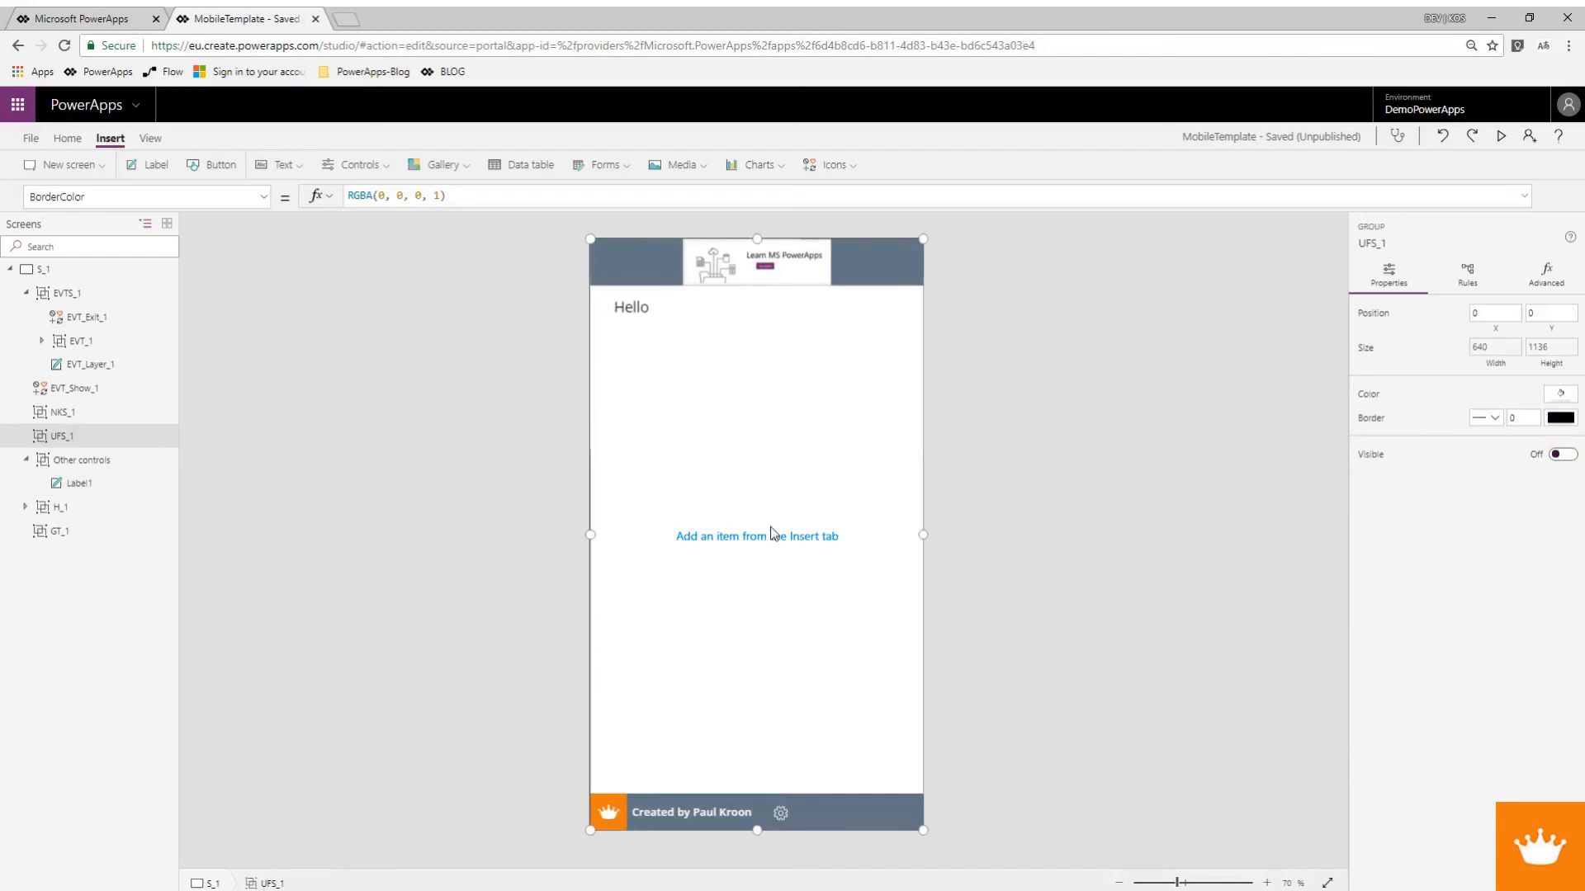
Examine the preview of the User collection and return to the canvas.
{"action": "left_click", "coordinate": [150, 139]}
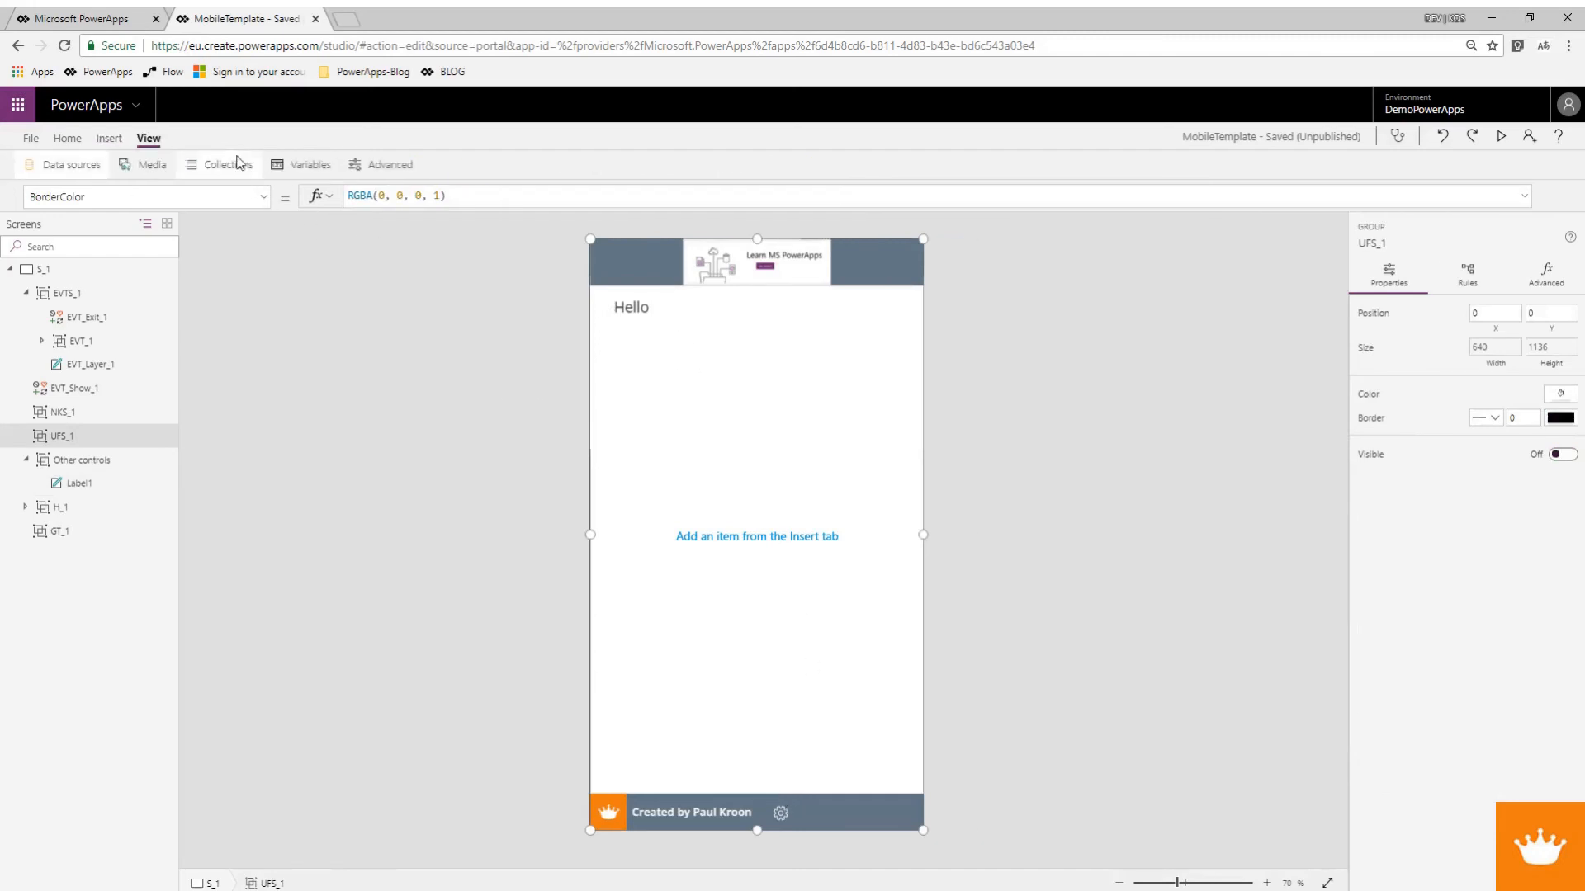
{"action": "left_click", "coordinate": [247, 168]}
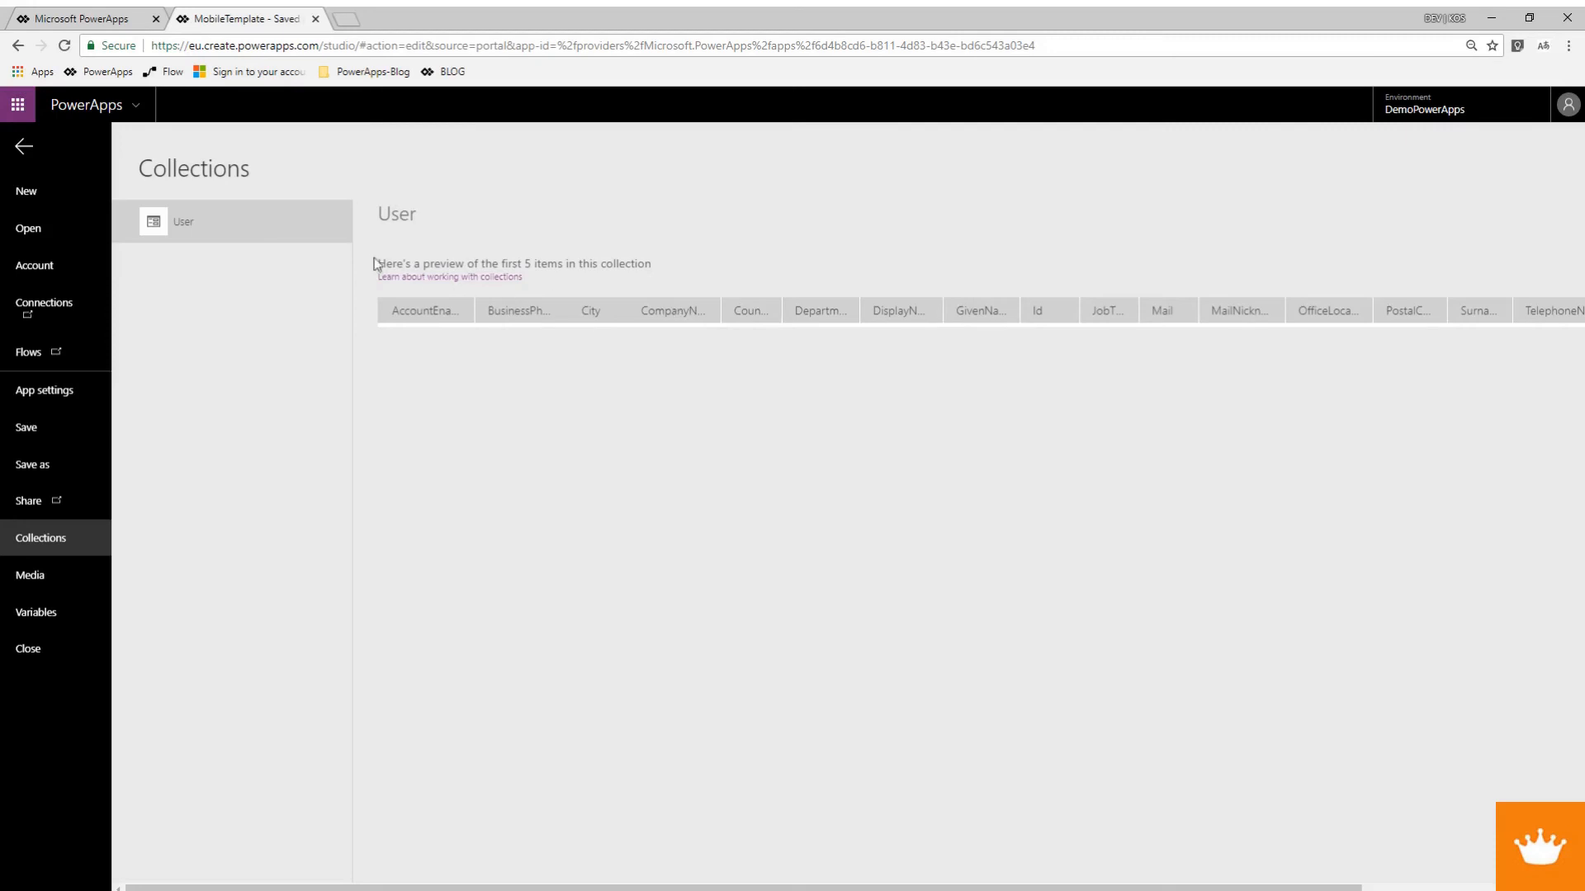
{"action": "left_click", "coordinate": [25, 149]}
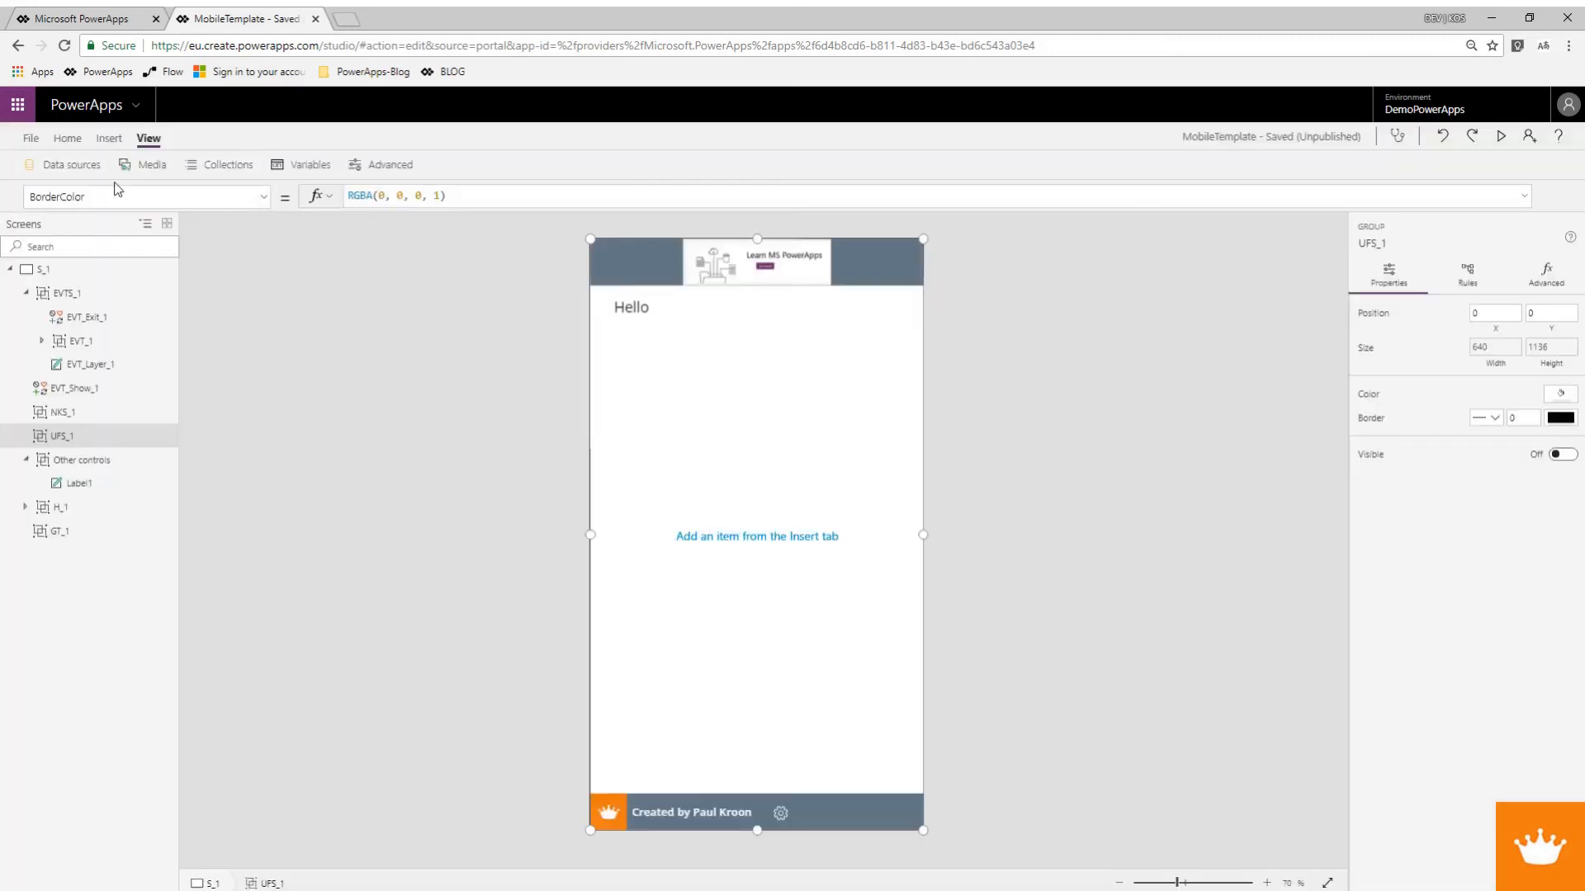
Save and close the app, and reopen MobileTemplate from the recent files.
{"action": "key", "text": "ctrl+s"}
{"action": "left_click", "coordinate": [32, 141]}
{"action": "left_click", "coordinate": [53, 637]}
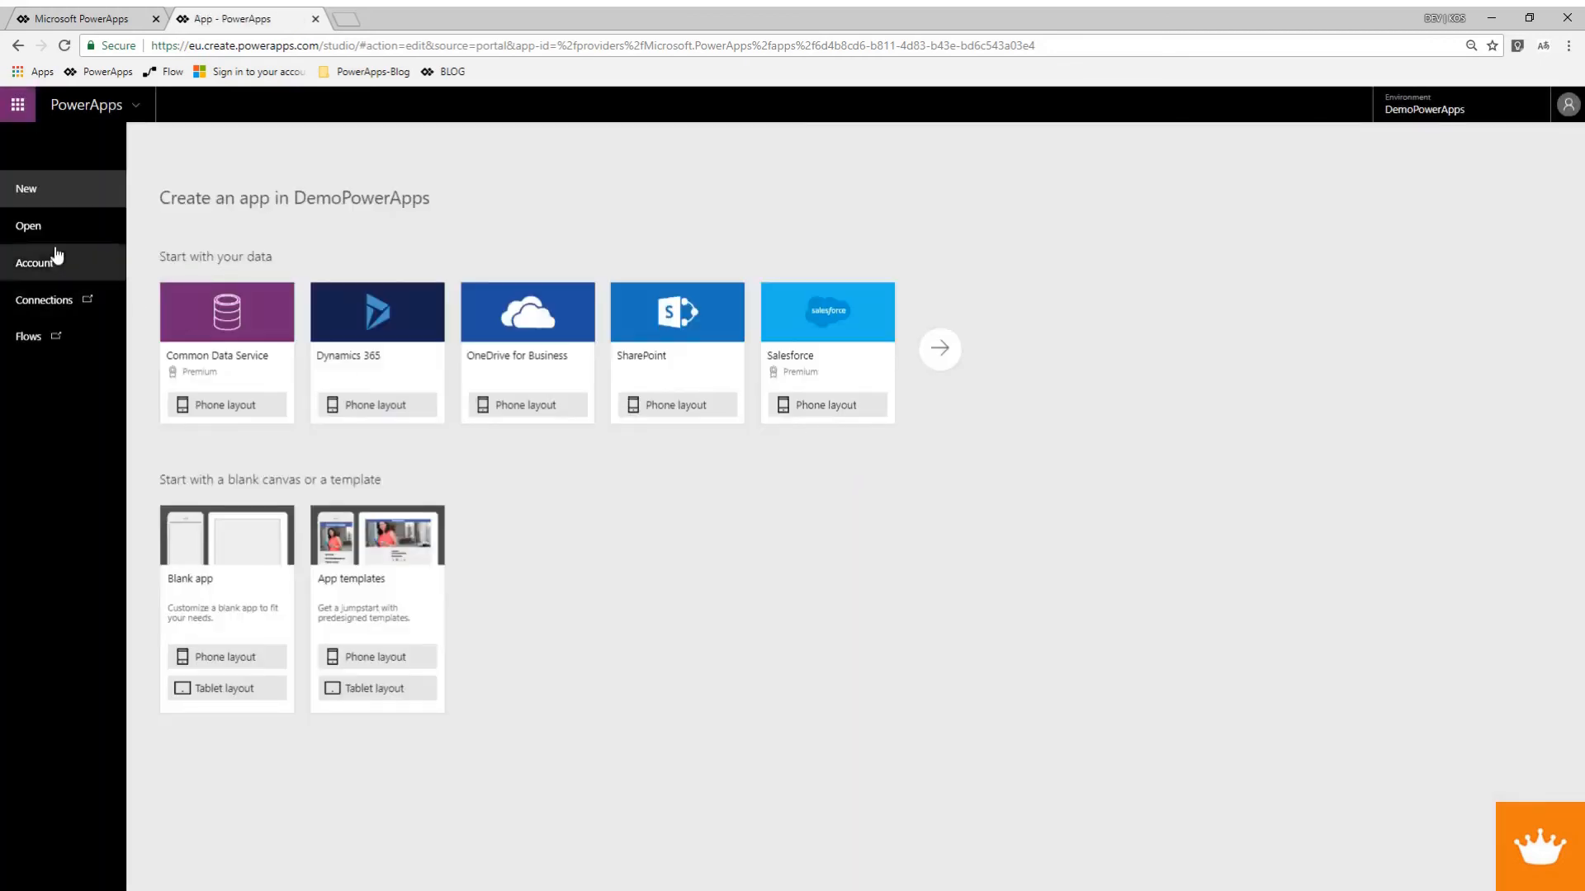
{"action": "left_click", "coordinate": [33, 226]}
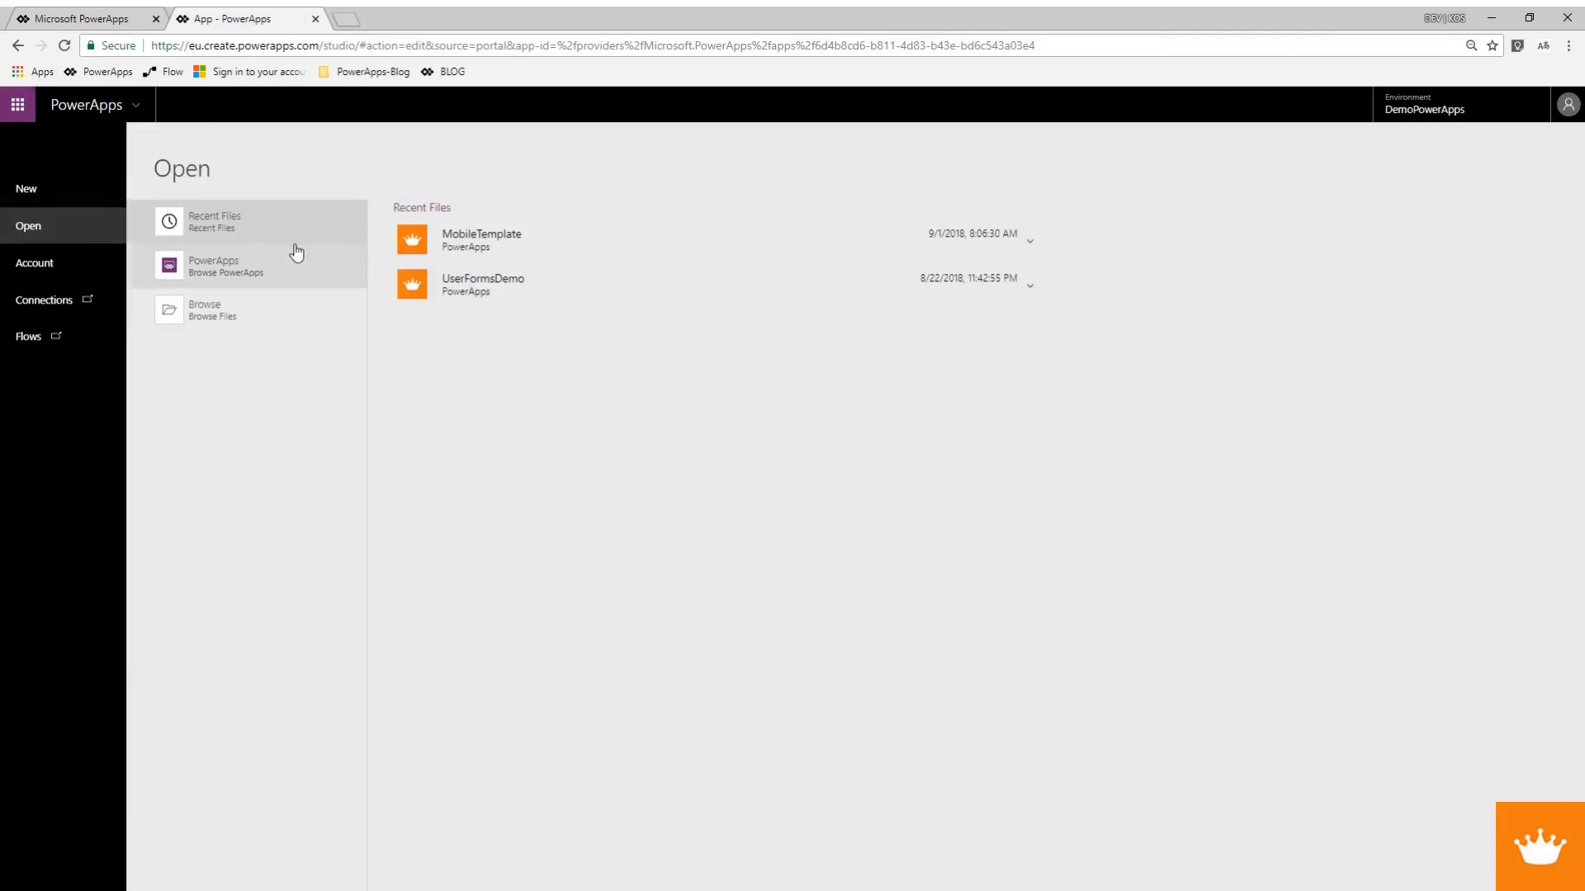
{"action": "left_click", "coordinate": [471, 243]}
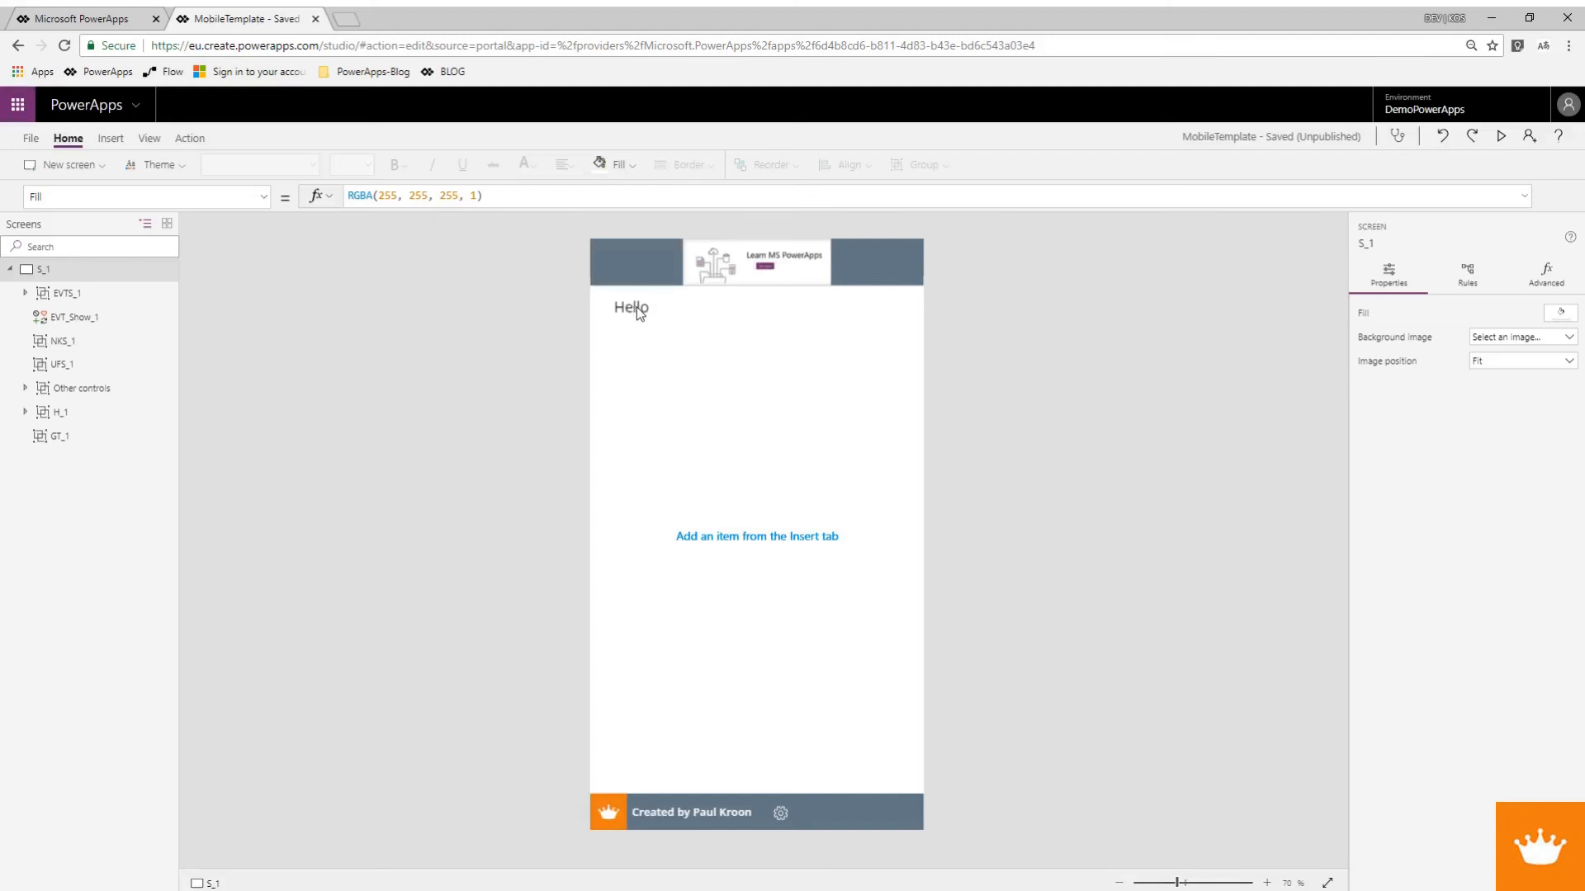
Begin the OnVisible formula of screen S_1 with the condition If(!OnStartedTrue, in an enlarged formula area.
{"action": "left_click", "coordinate": [637, 308]}
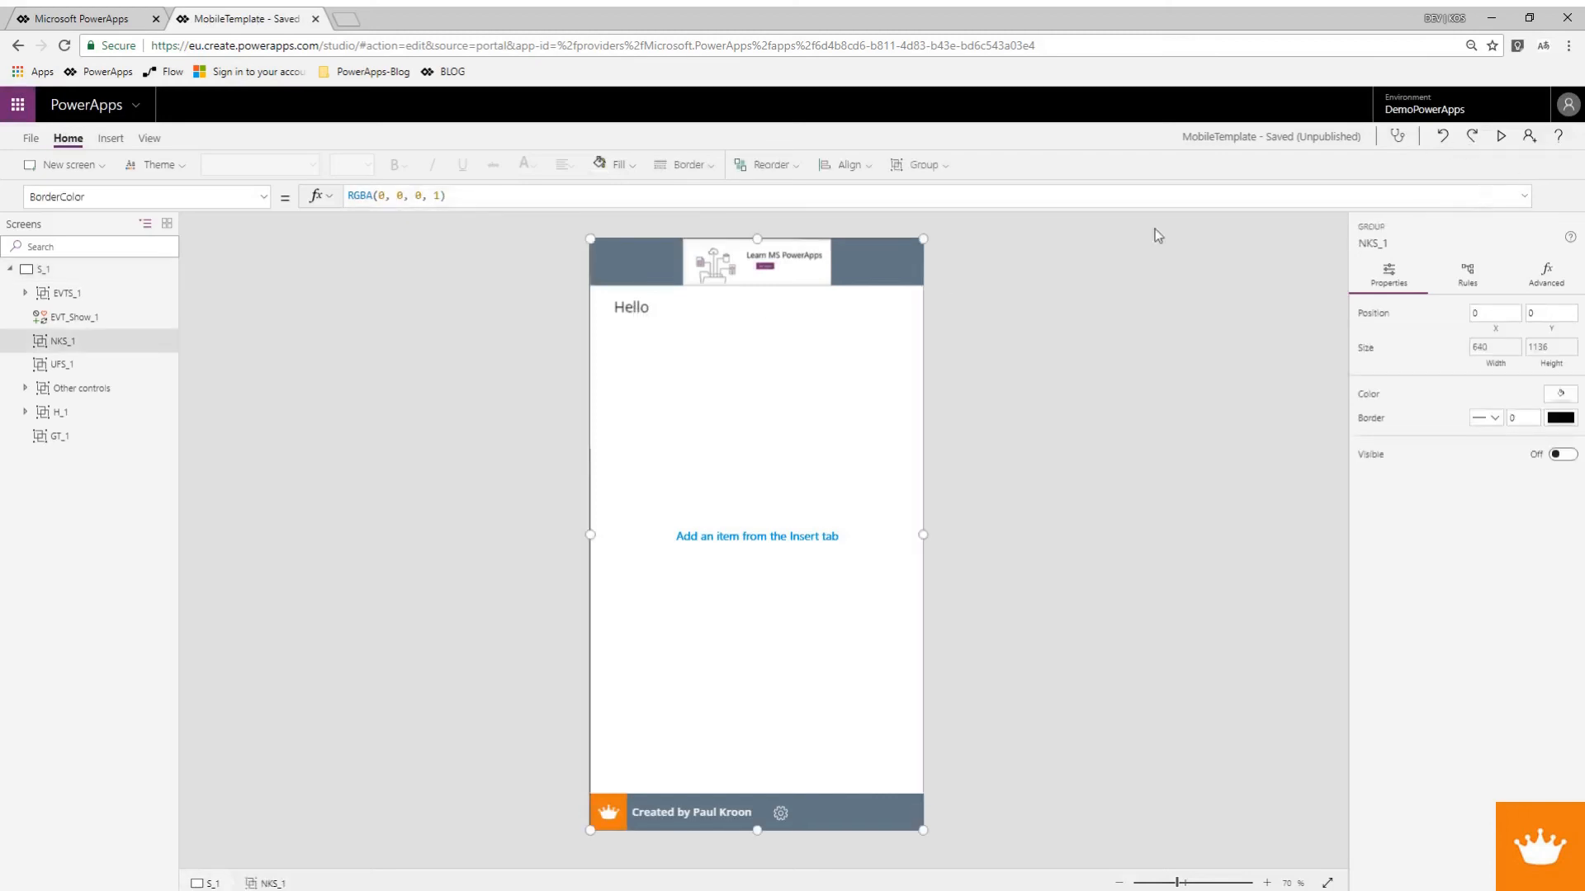
{"action": "left_click", "coordinate": [190, 540]}
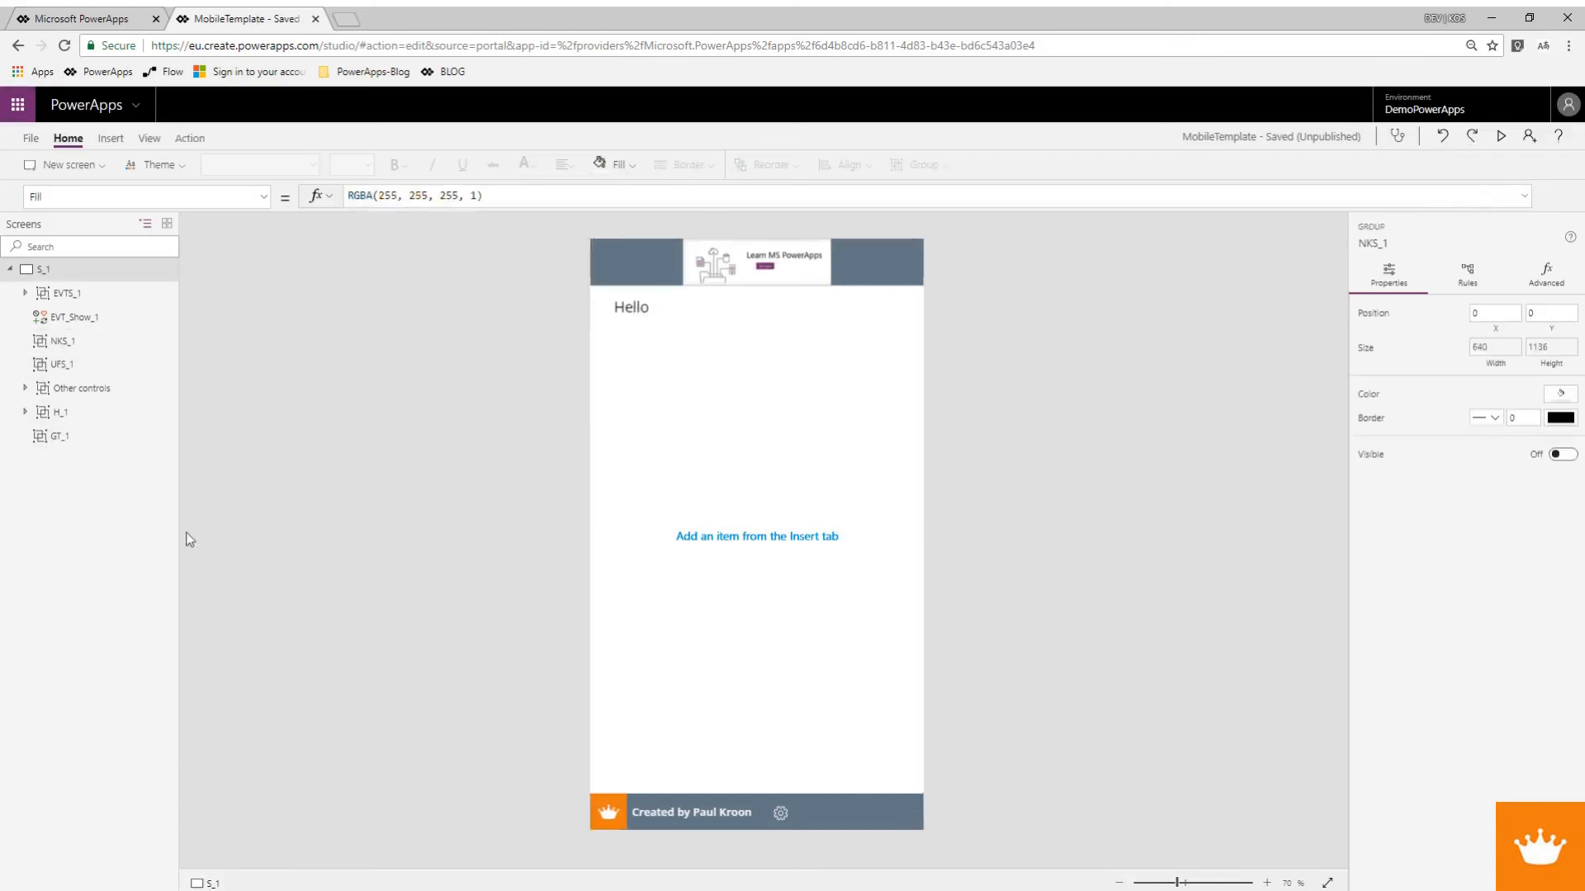
{"action": "left_click", "coordinate": [264, 198]}
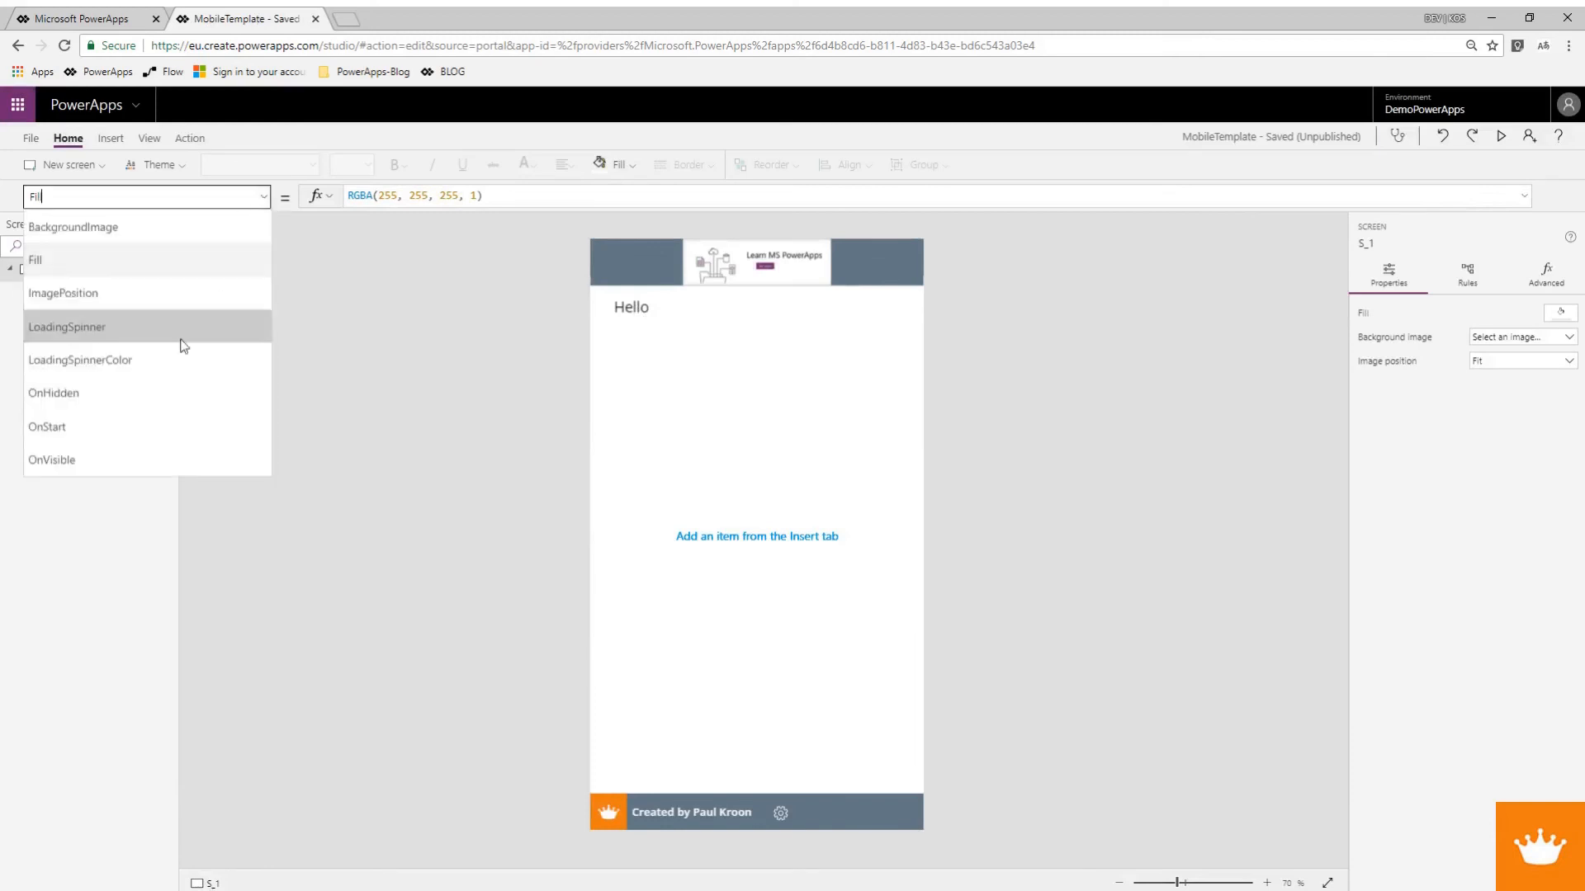
{"action": "left_click", "coordinate": [122, 460]}
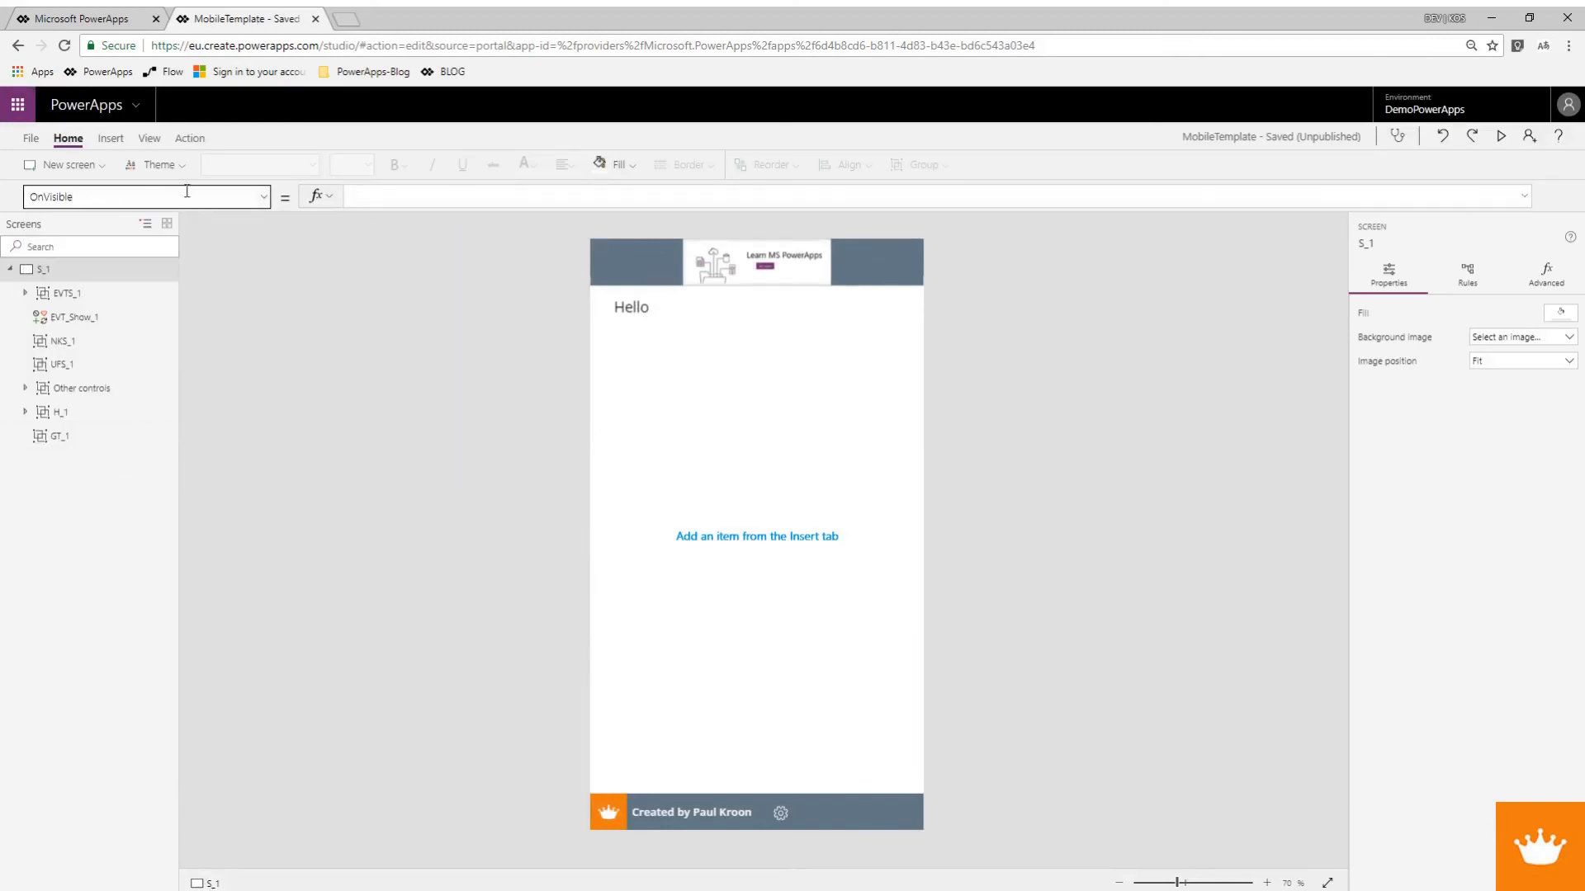
{"action": "left_click", "coordinate": [1523, 196]}
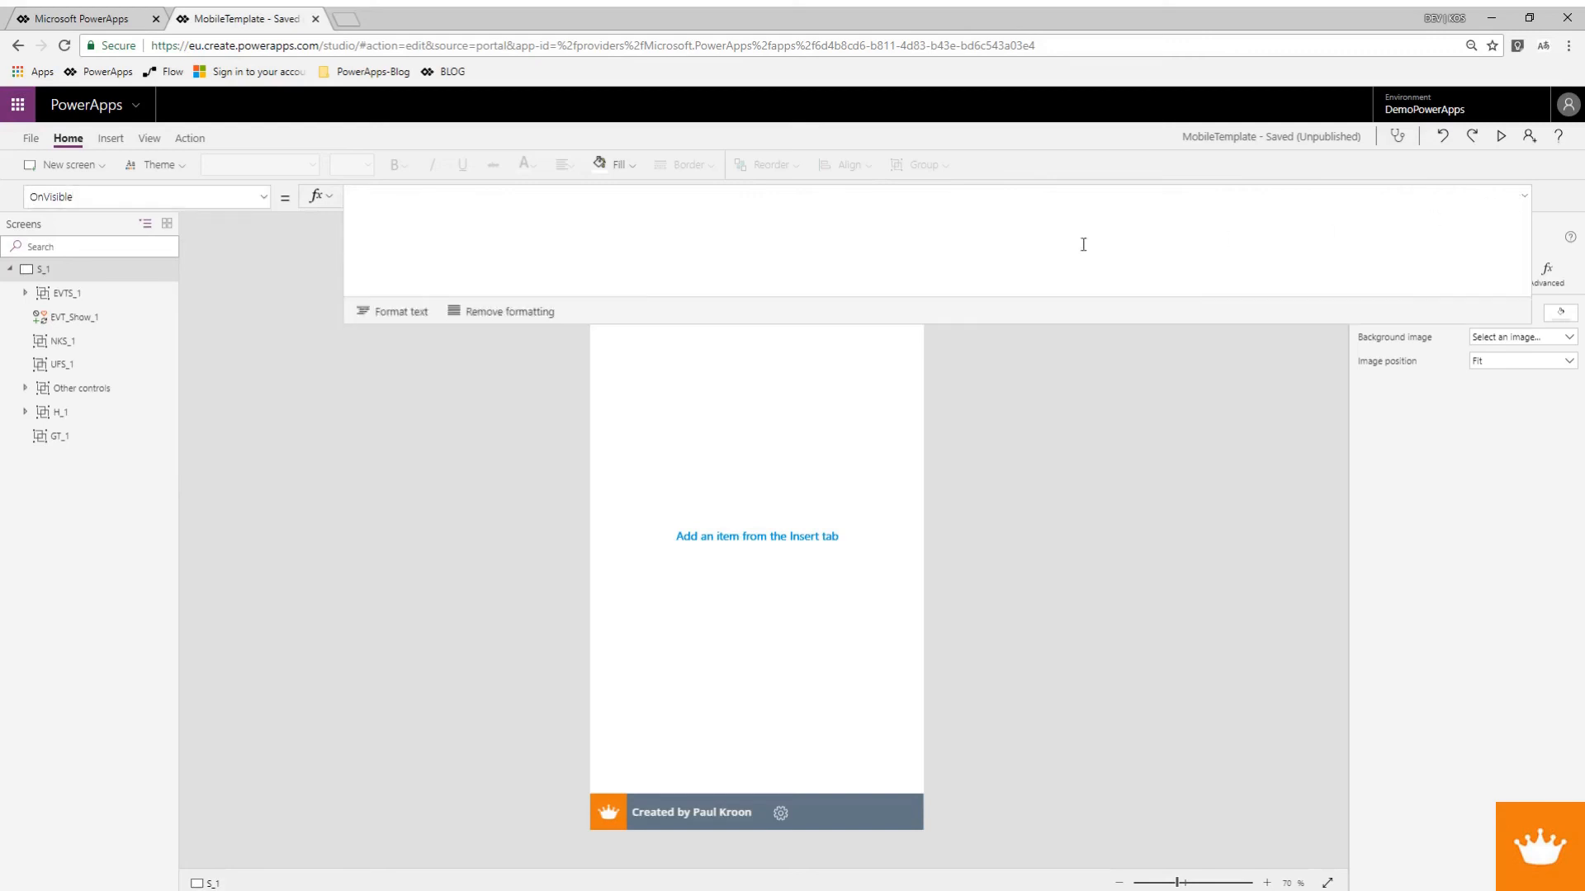
{"action": "left_click_drag", "start_coordinate": [910, 309], "coordinate": [913, 388]}
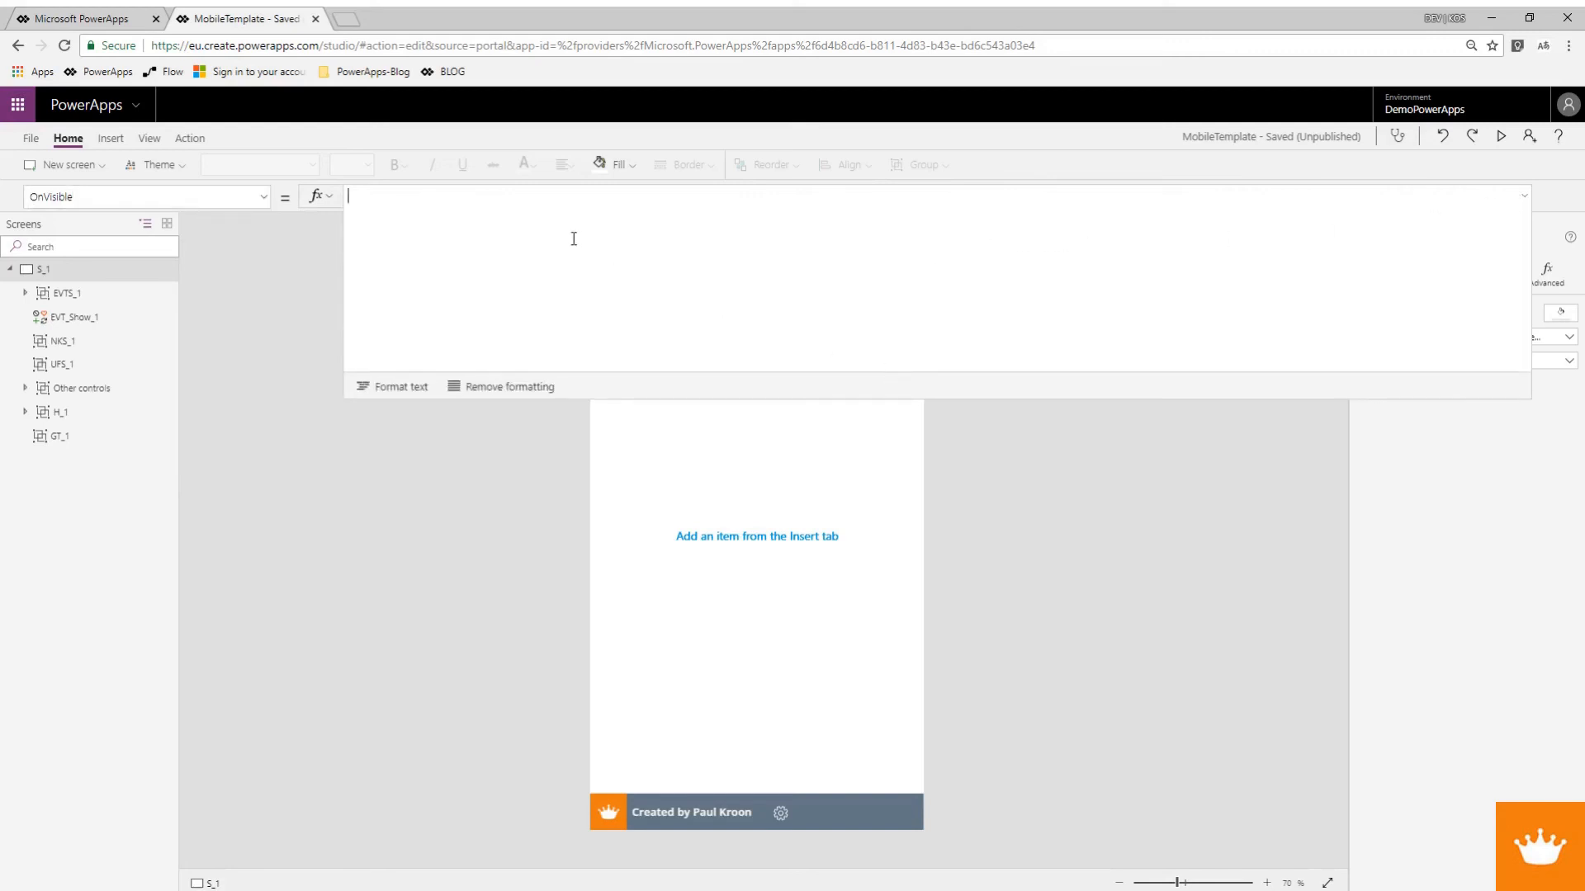
{"action": "type", "text": "If("}
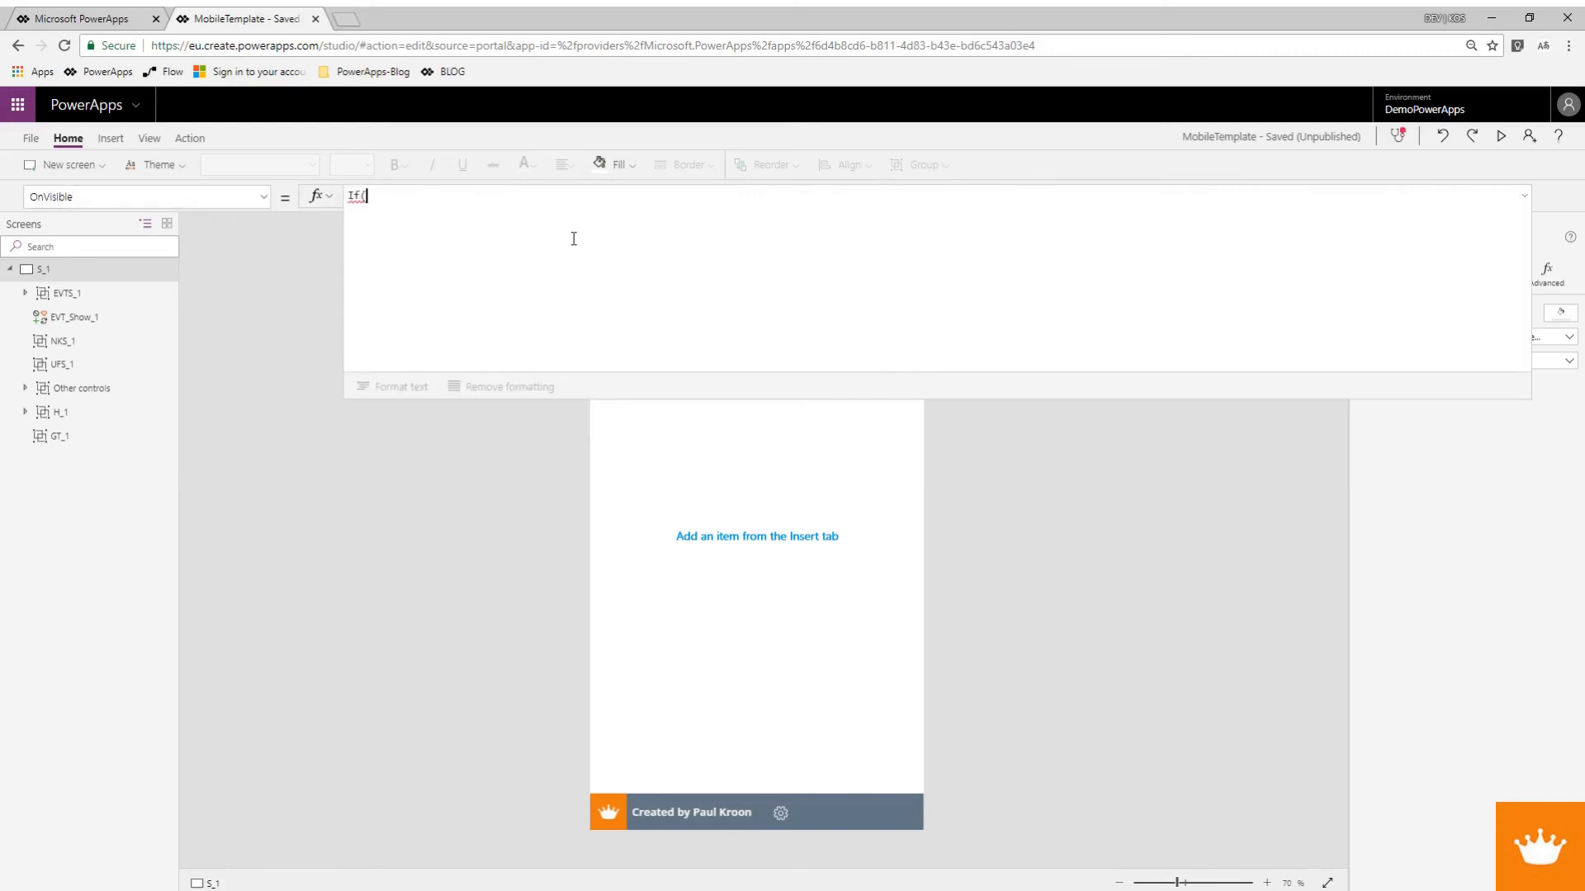
{"action": "type", "text": "!OnStartedTrue,"}
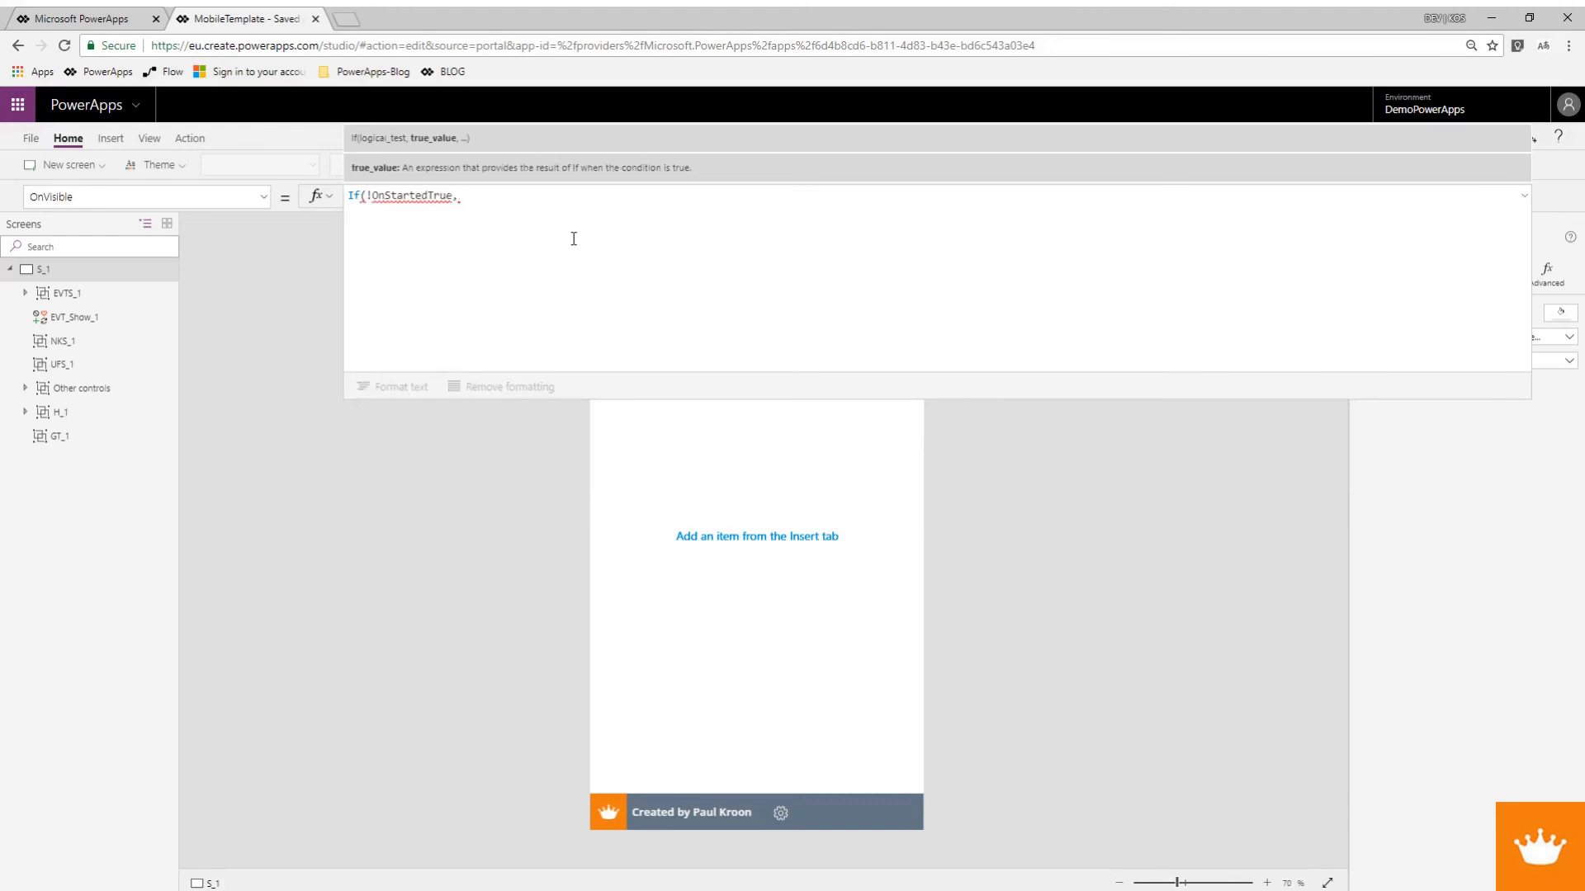
{"action": "key", "text": "shift+Return"}
{"action": "key", "text": "shift+Return"}
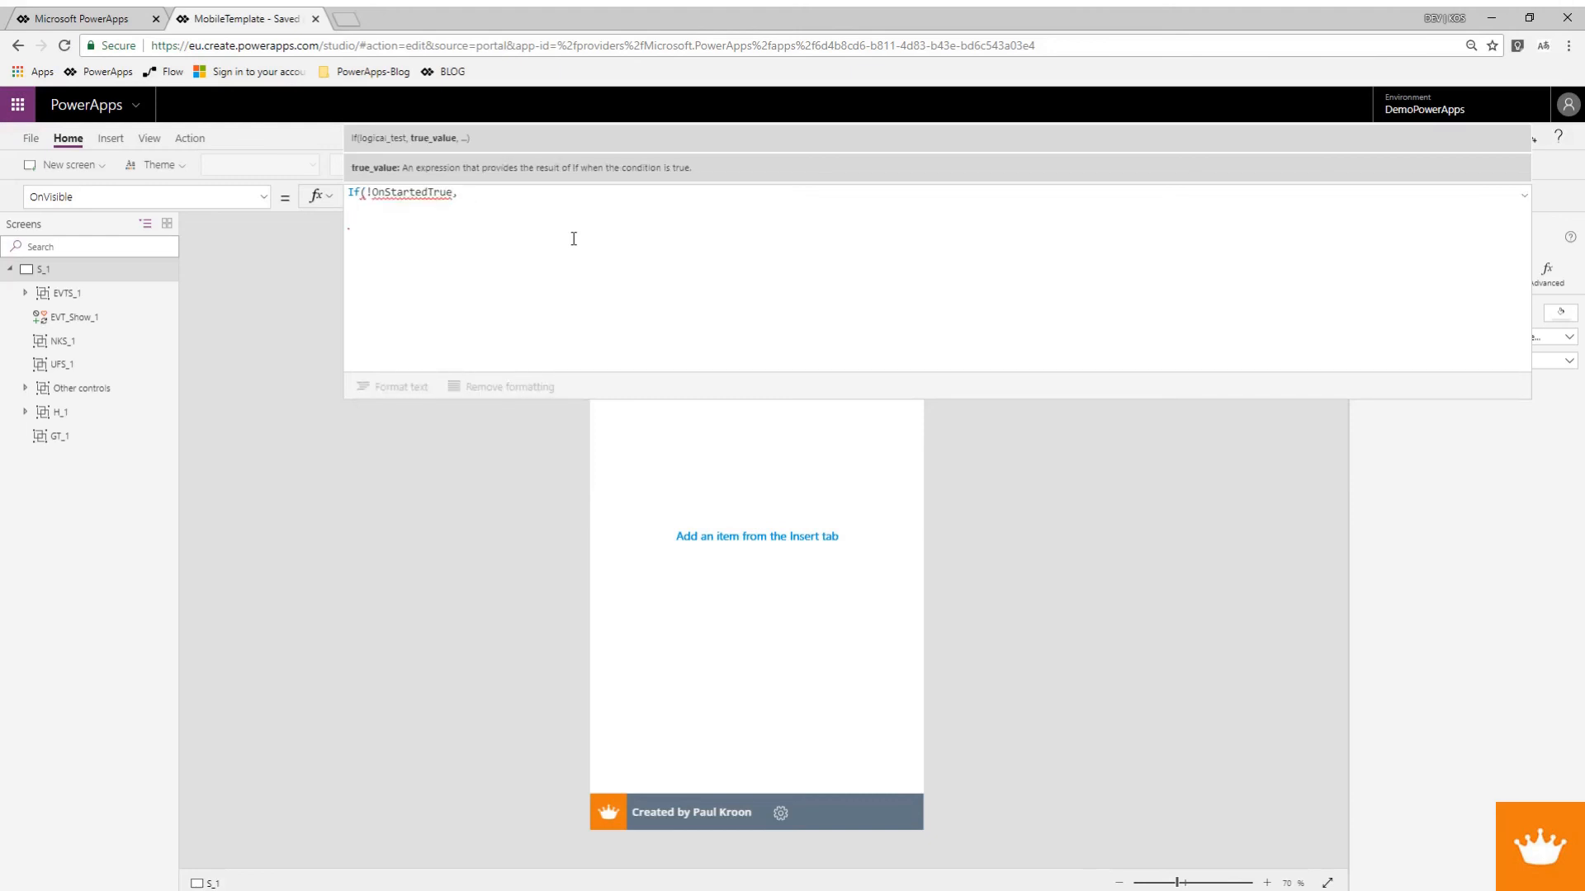
Add UpdateContext({OnStartedTrue:true}) as the result of the If condition and close the formula.
{"action": "type", "text": "updateContext("}
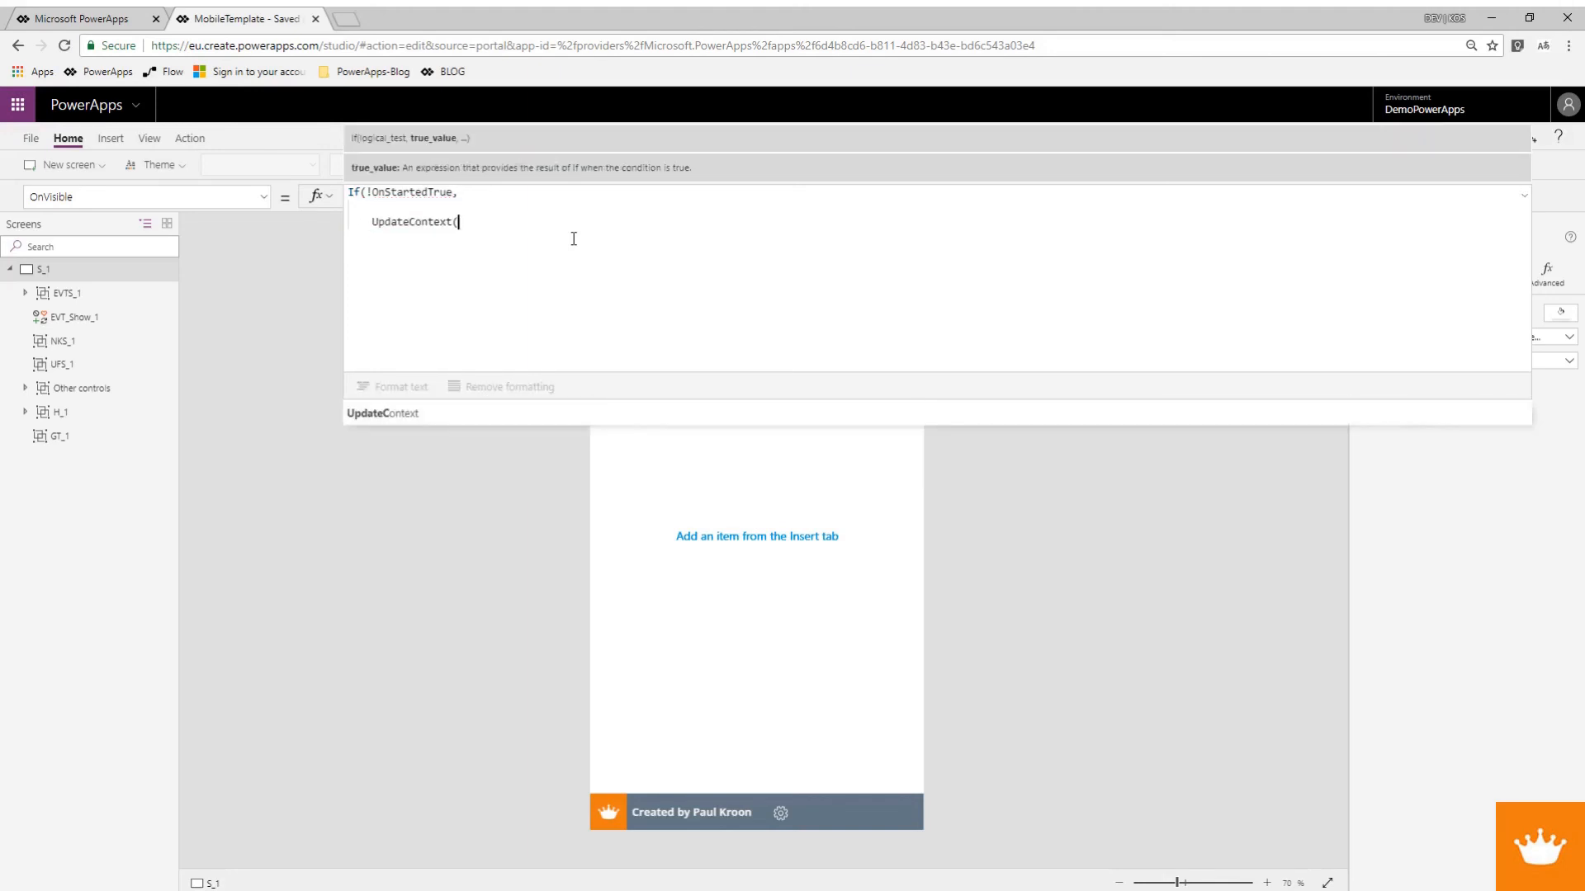
{"action": "type", "text": "{"}
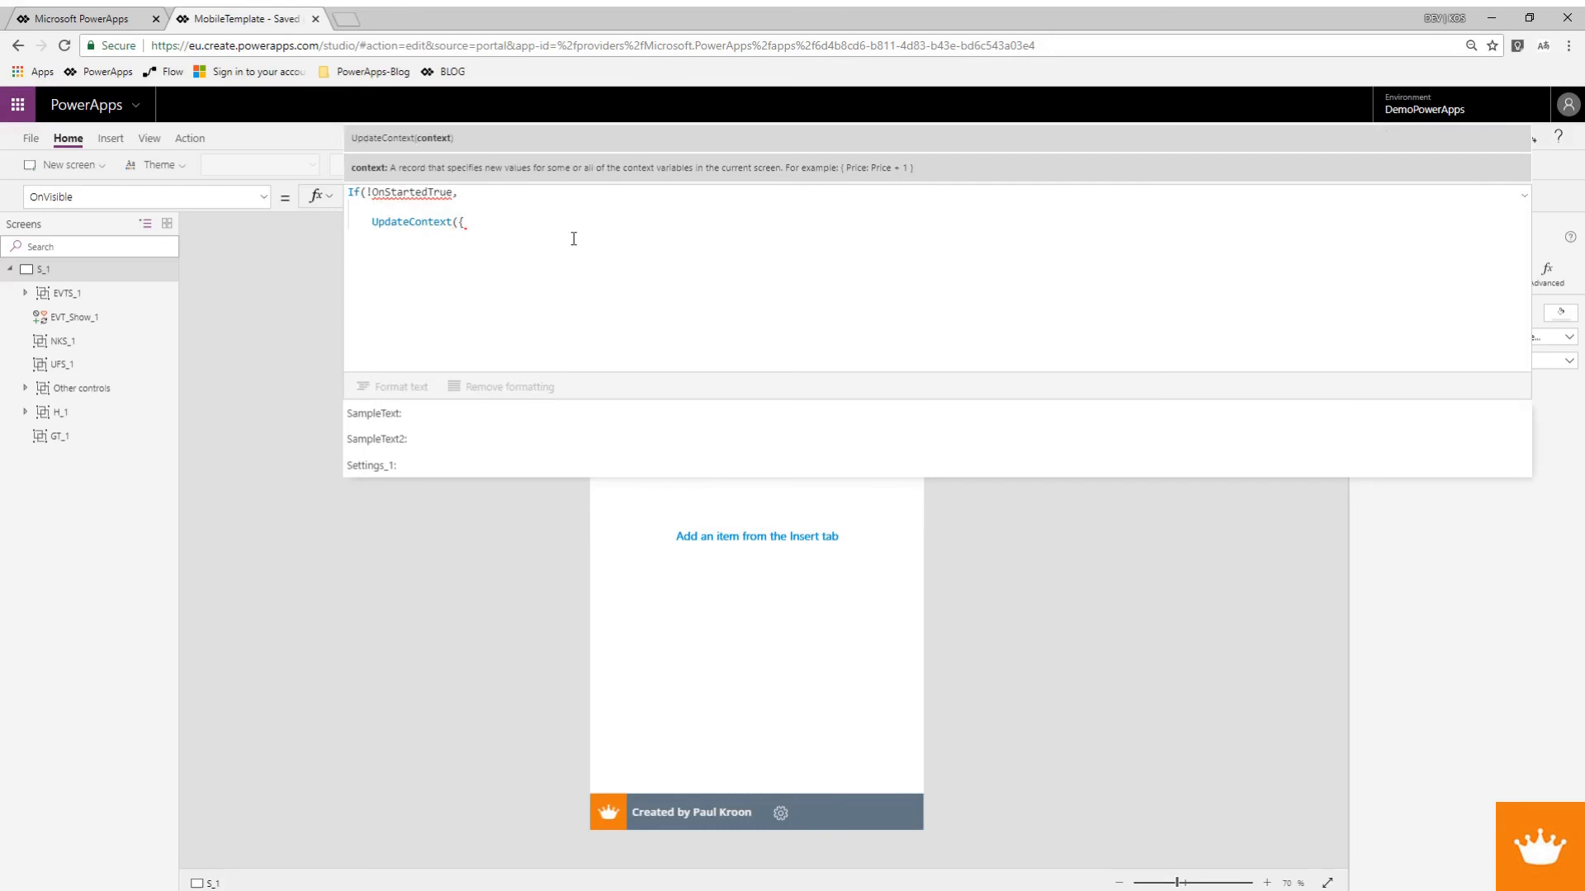
{"action": "type", "text": "OnStarte"}
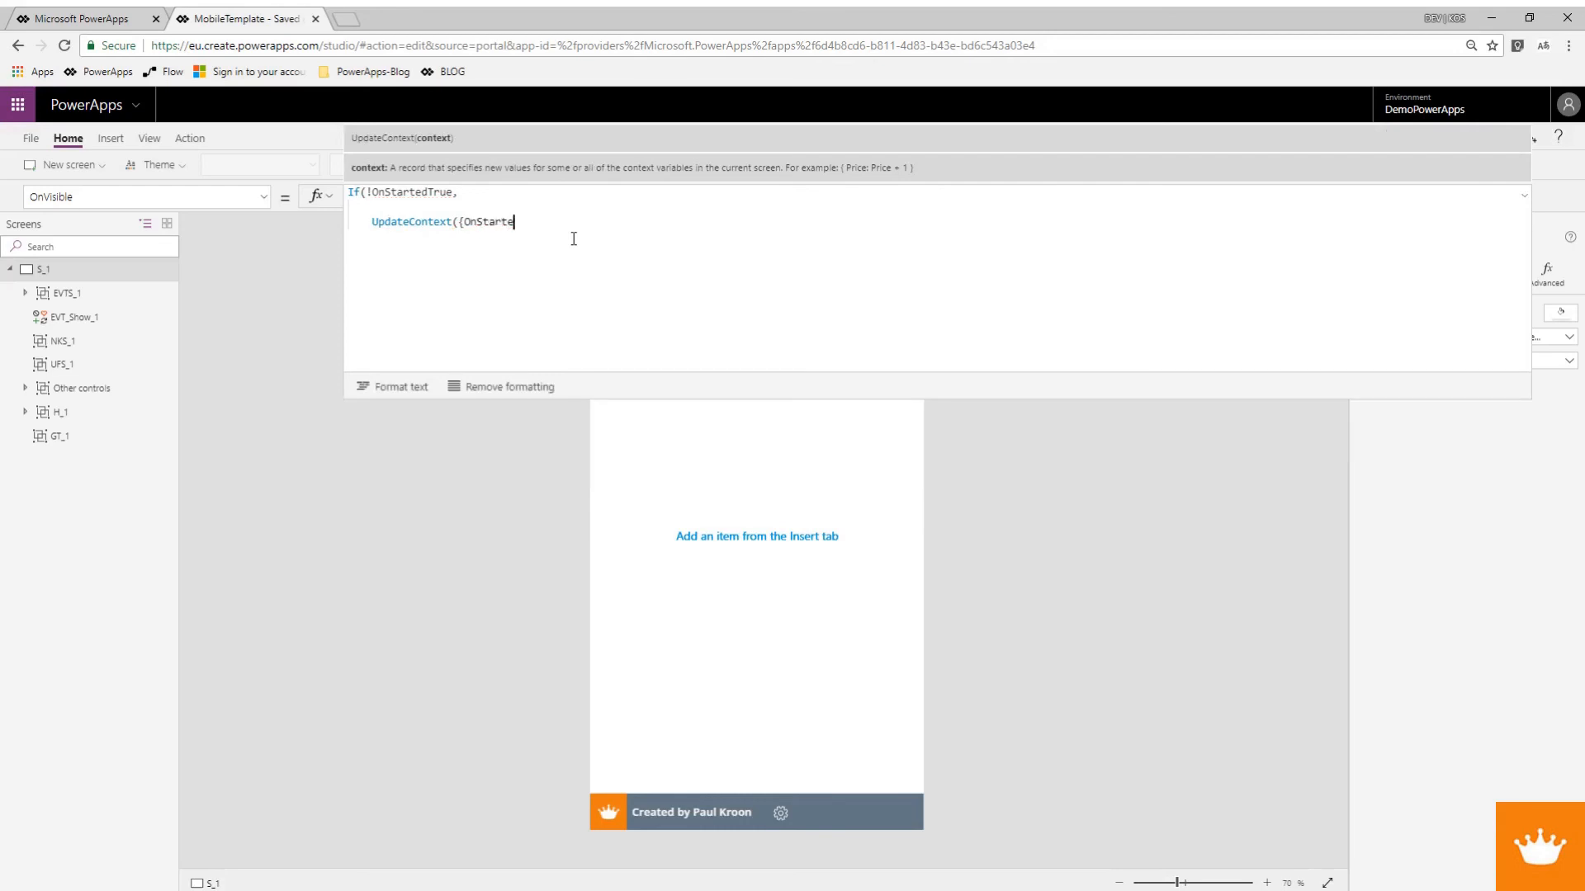
{"action": "type", "text": "dTrue"}
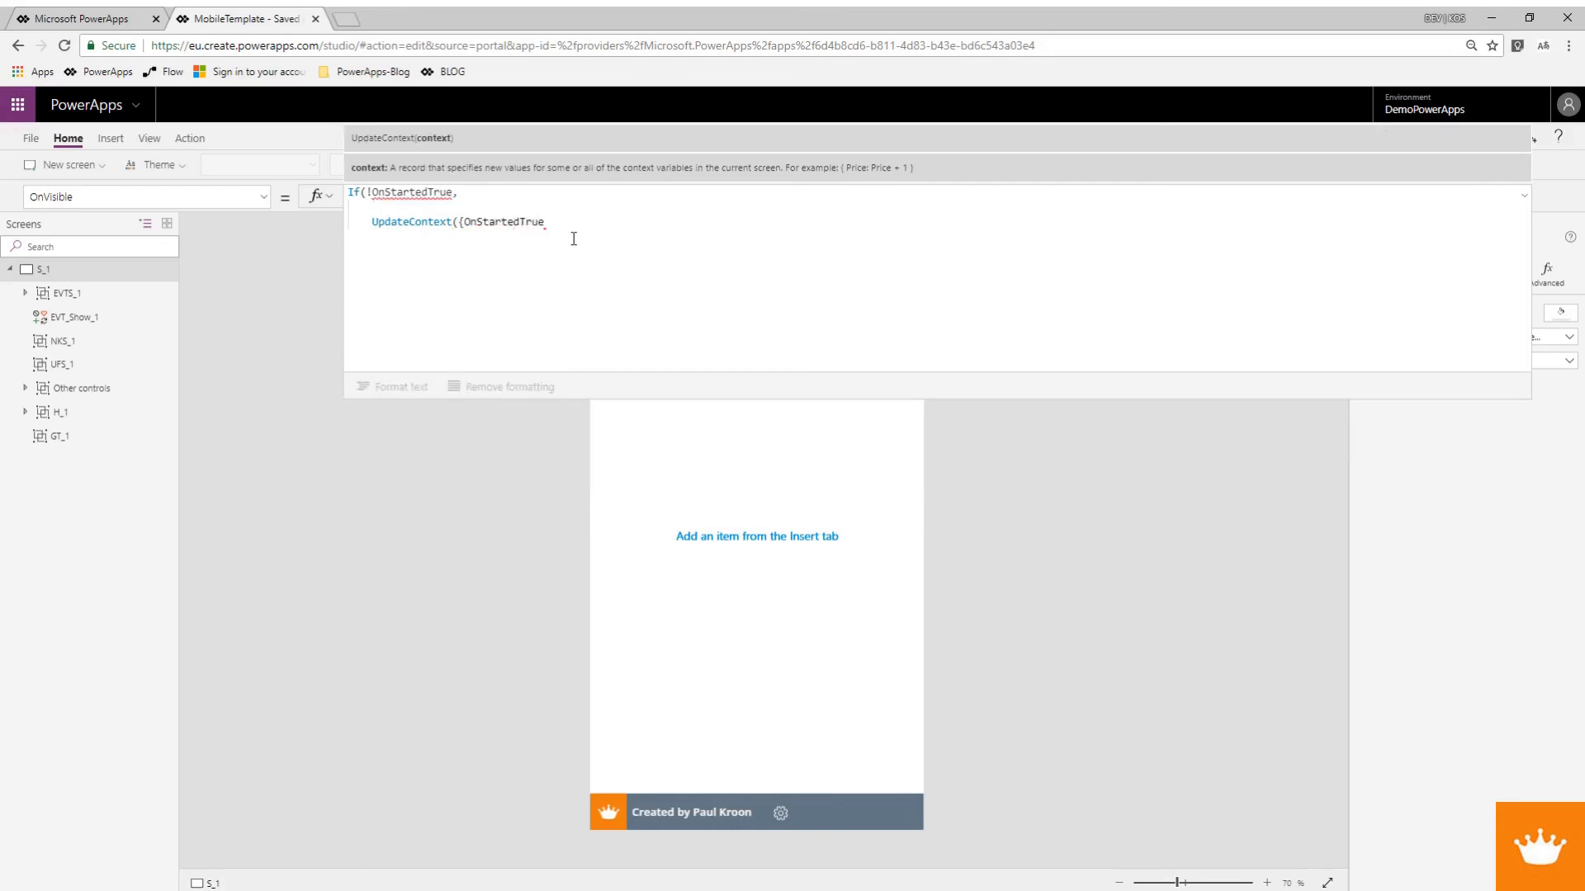
{"action": "type", "text": ":true"}
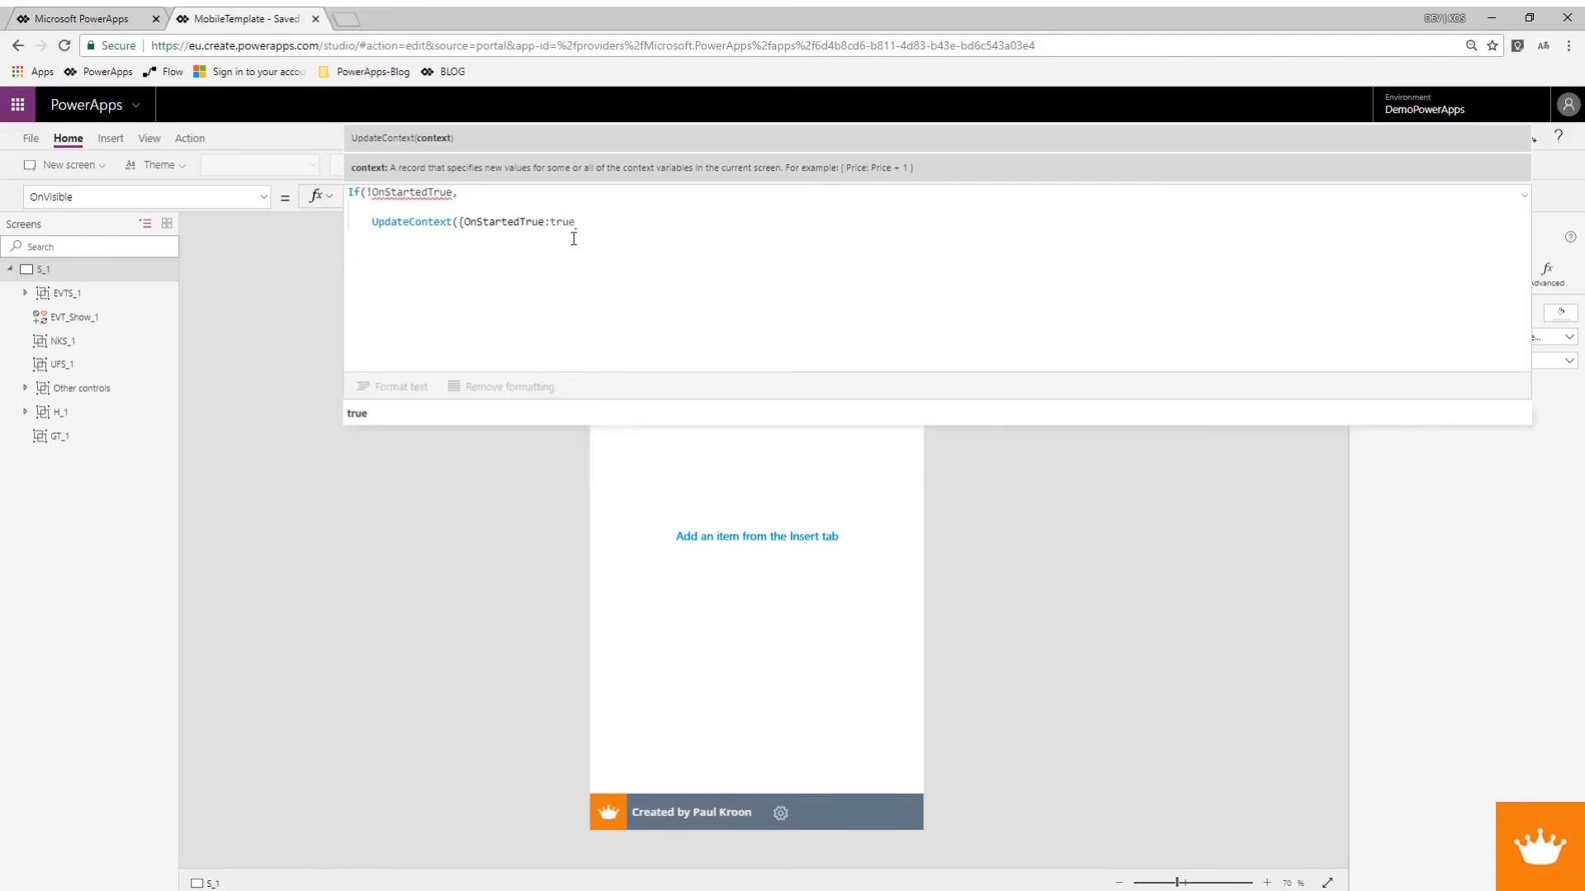
{"action": "type", "text": "})"}
{"action": "key", "text": "Return"}
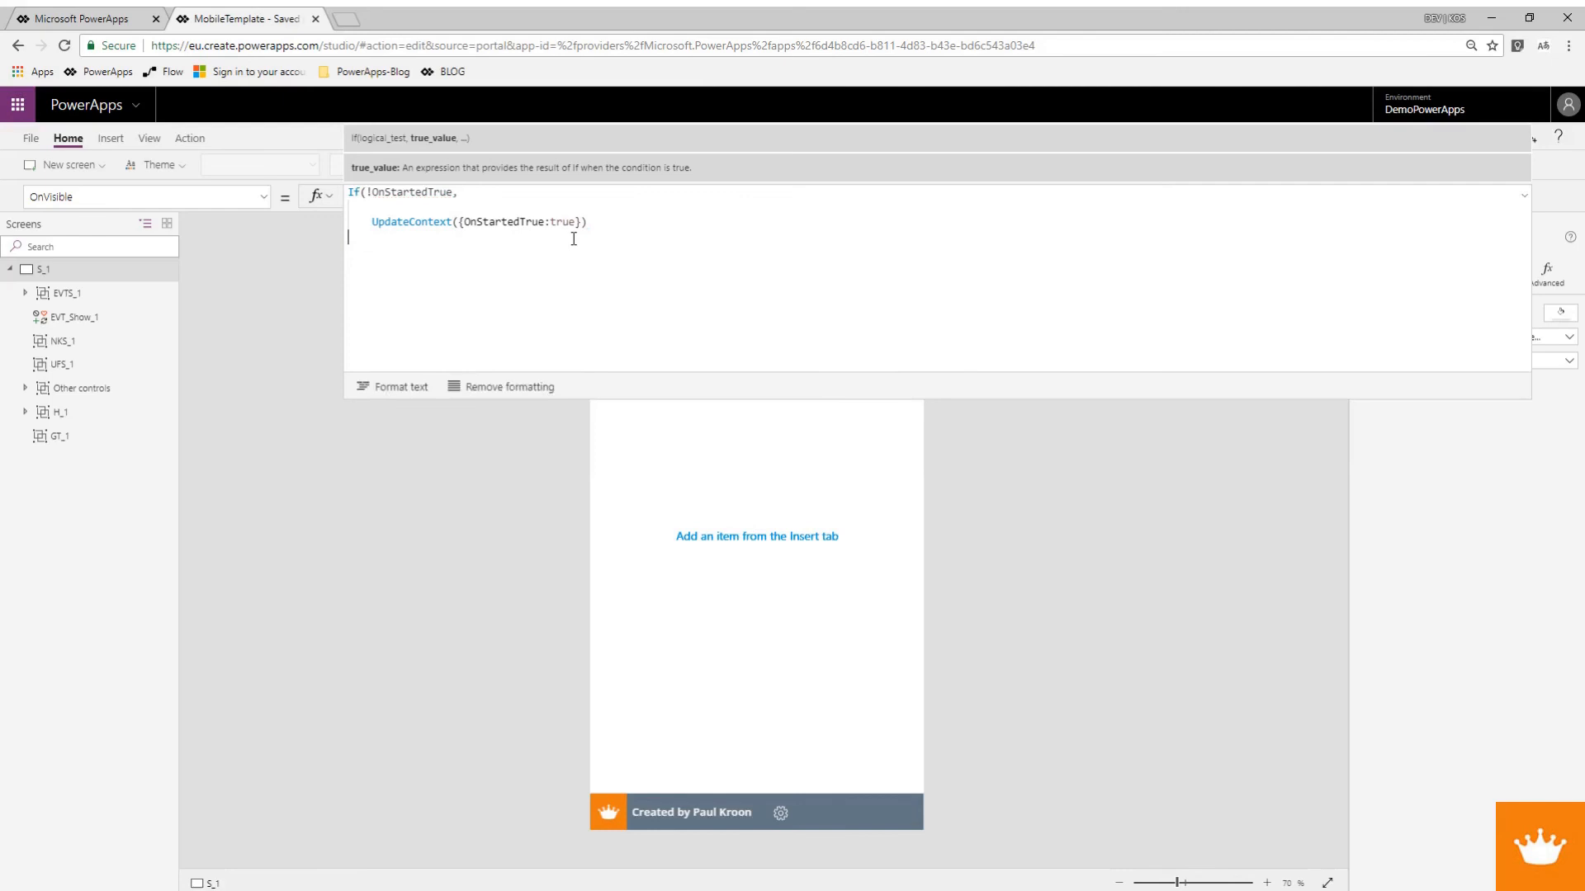
{"action": "type", "text": ")"}
Examine the negated OnStartedTrue condition and the UpdateContext action in the OnVisible formula.
{"action": "left_click", "coordinate": [373, 191]}
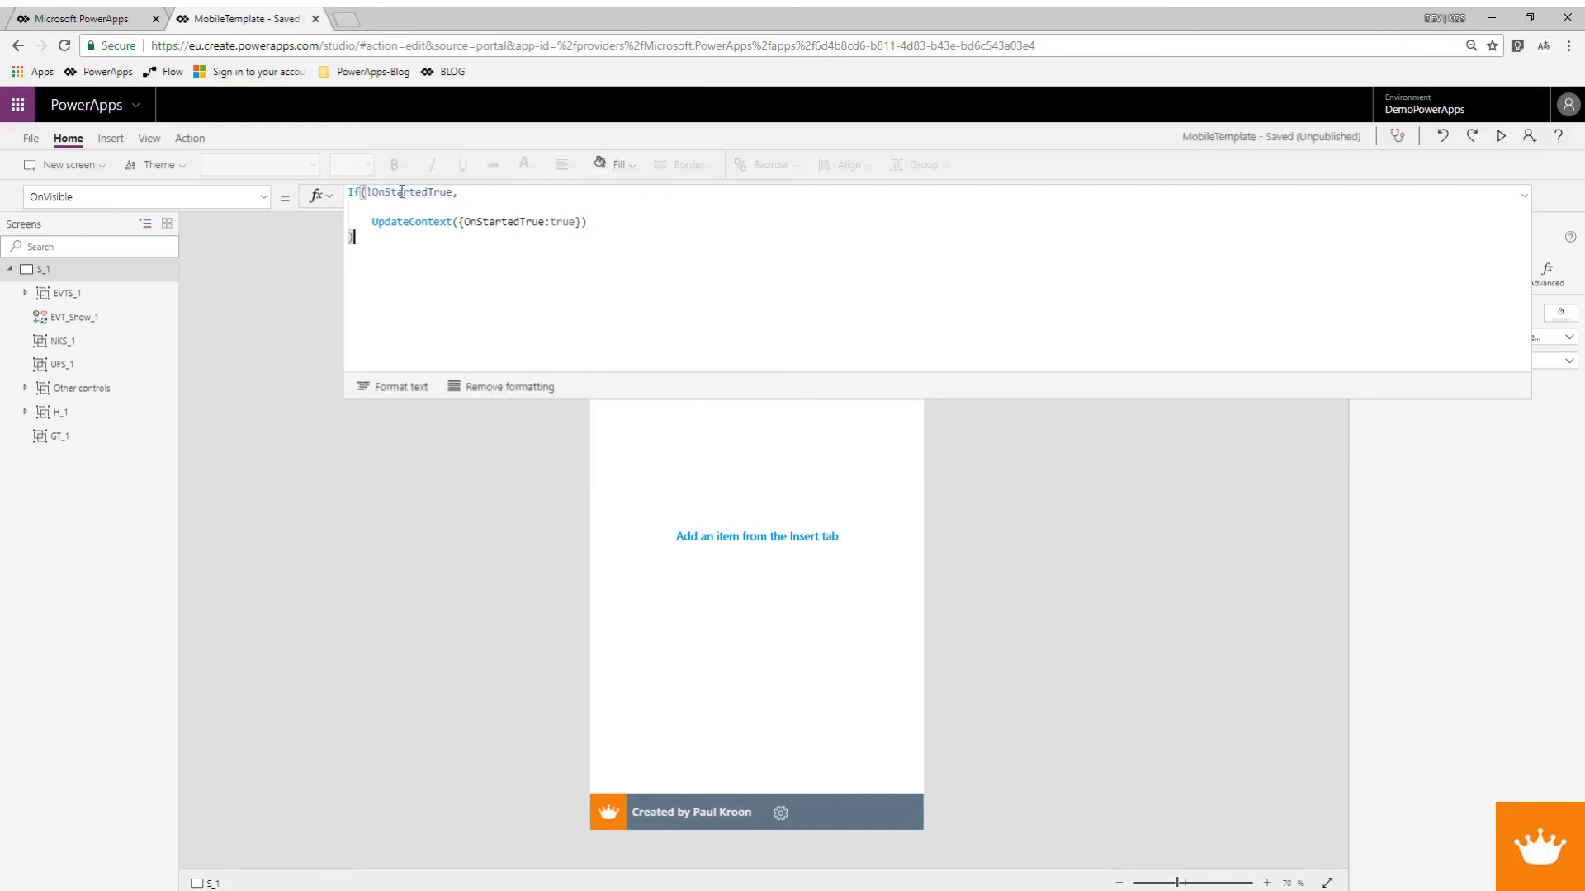
{"action": "double_click", "coordinate": [402, 192]}
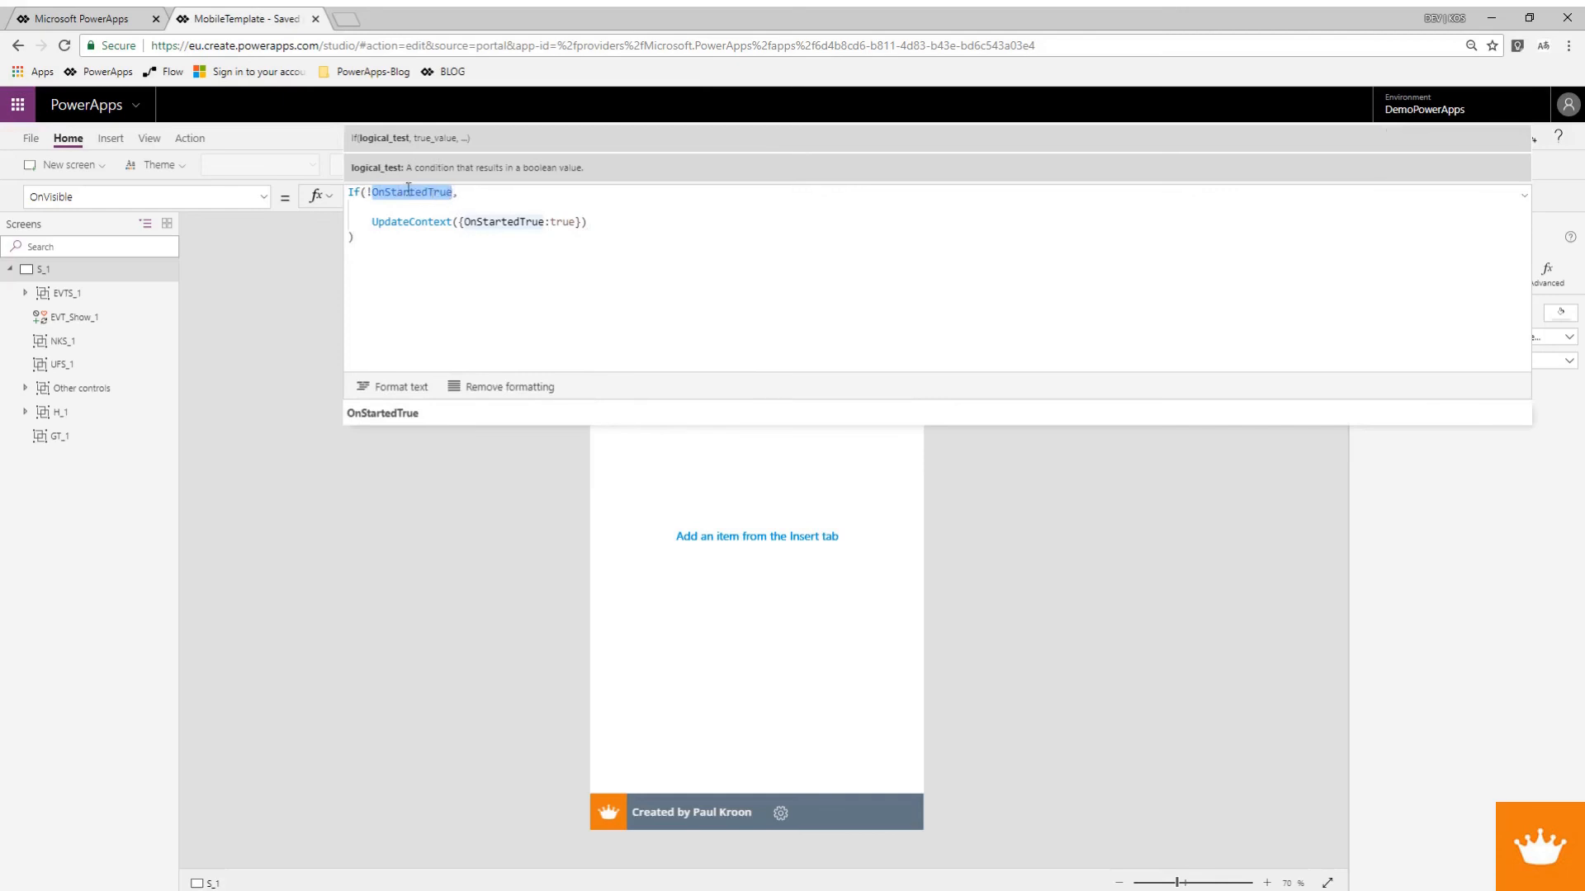
{"action": "left_click_drag", "start_coordinate": [452, 192], "coordinate": [369, 196]}
{"action": "left_click", "coordinate": [369, 192]}
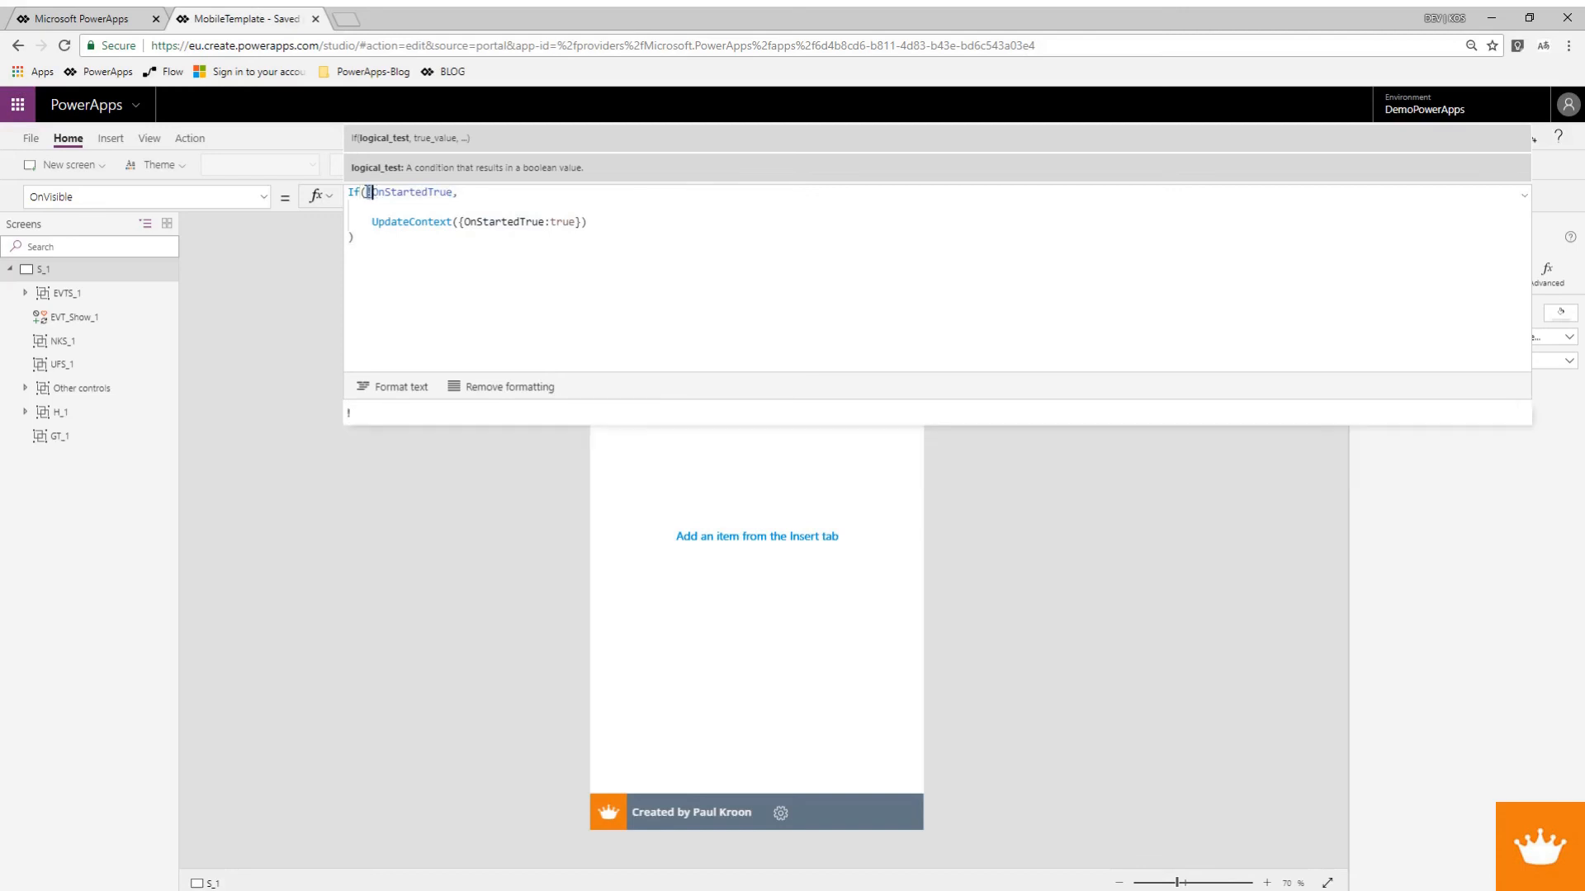
{"action": "left_click_drag", "start_coordinate": [368, 192], "coordinate": [613, 224]}
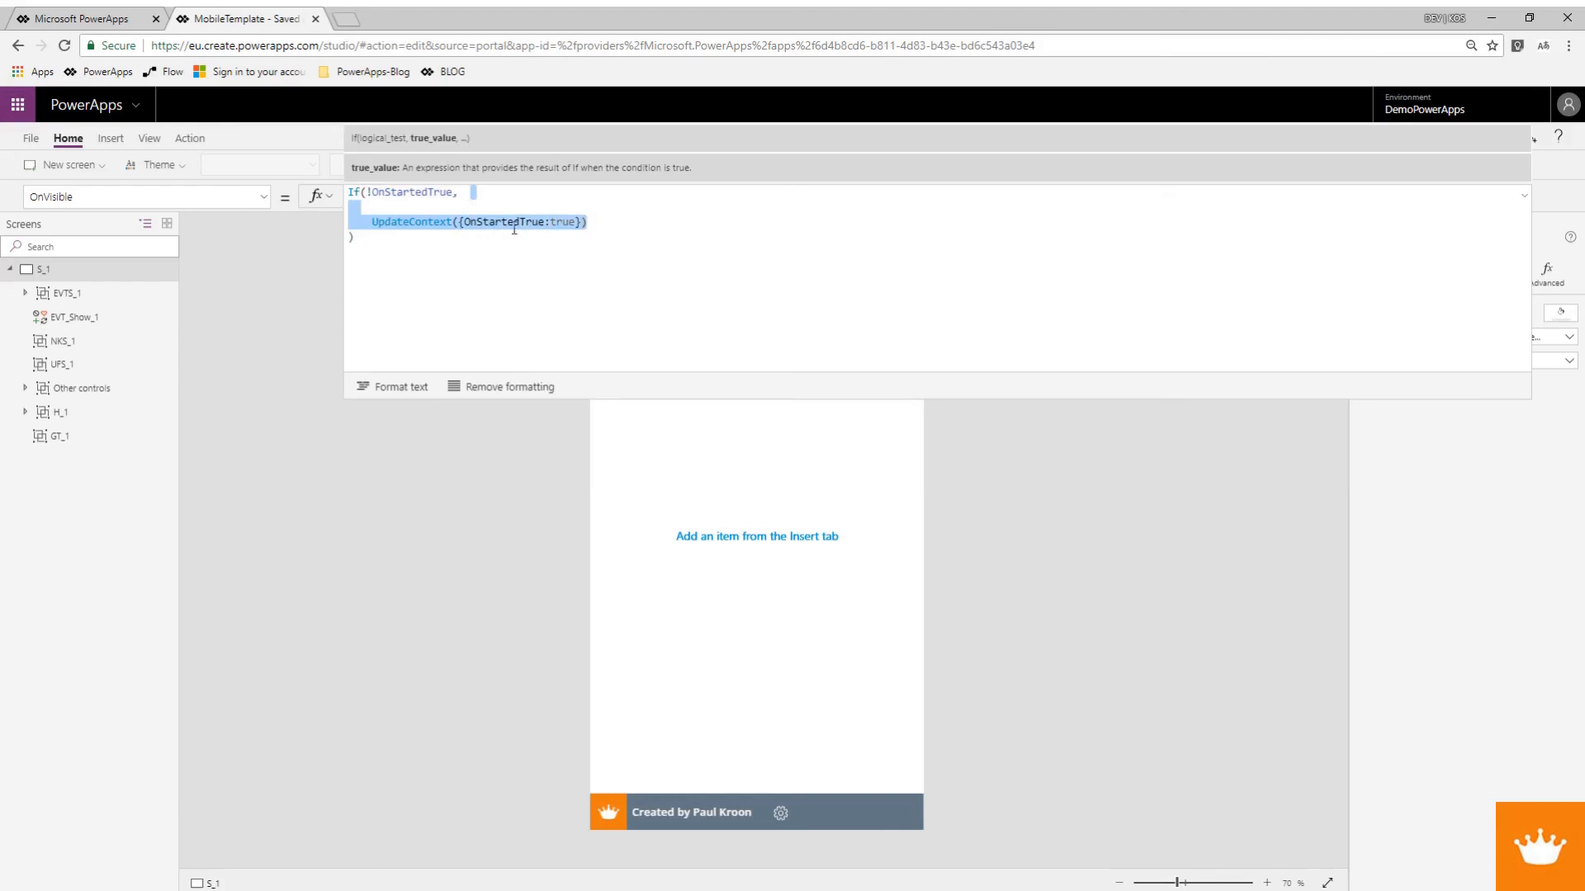
{"action": "double_click", "coordinate": [485, 221]}
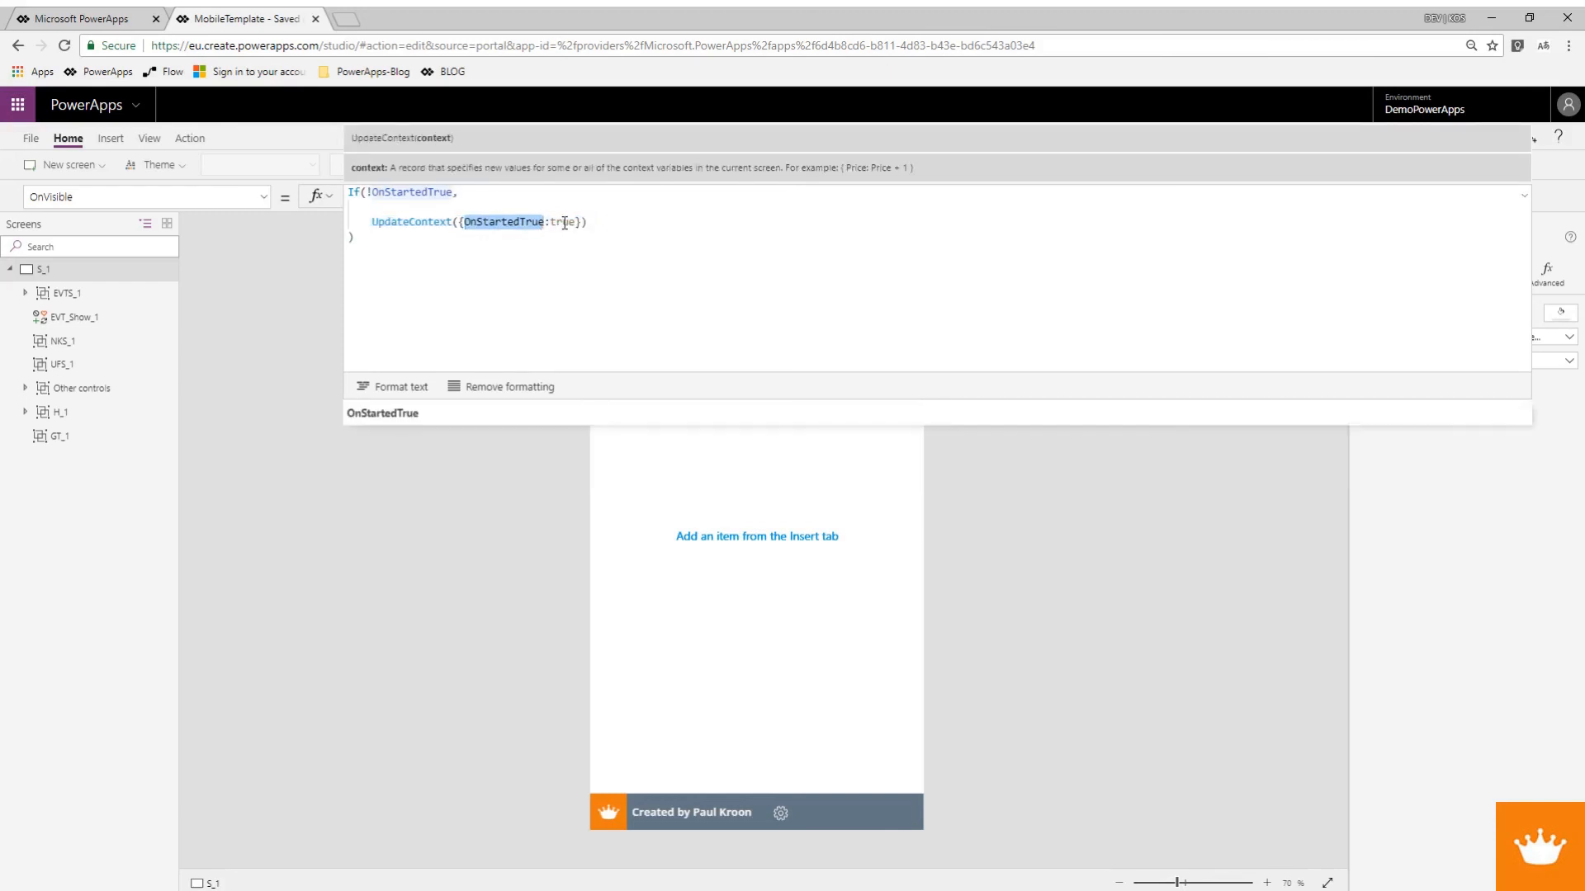
{"action": "double_click", "coordinate": [565, 223]}
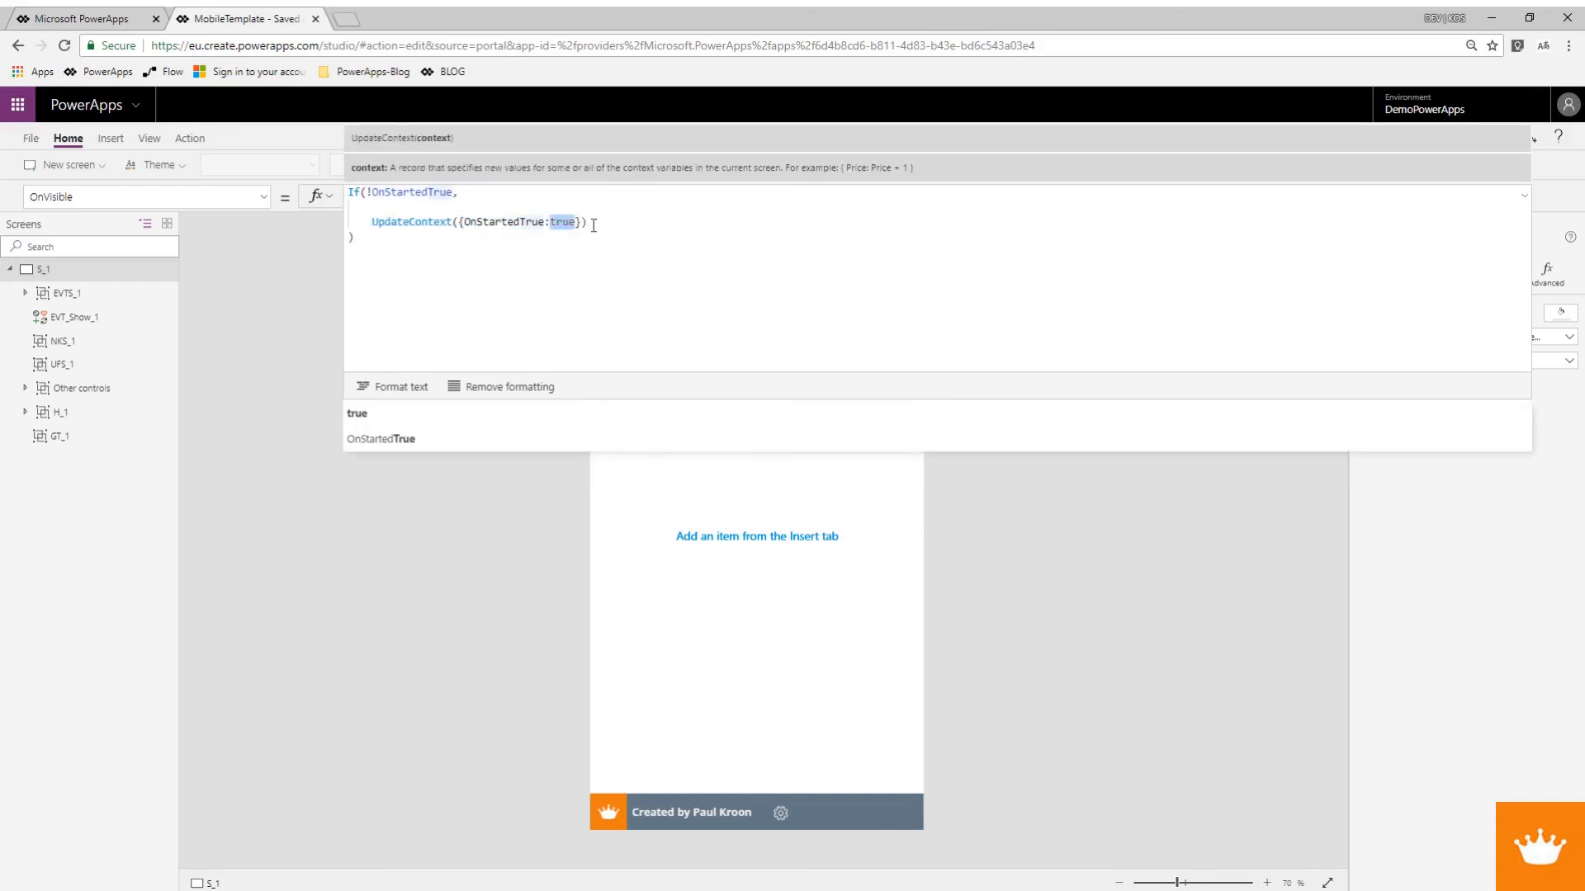
{"action": "left_click", "coordinate": [370, 192]}
{"action": "type", "text": "!"}
{"action": "left_click_drag", "start_coordinate": [367, 192], "coordinate": [454, 192]}
Insert Set(E1,!E1); on the empty line above UpdateContext in the OnVisible formula, removing the stray exclamation mark.
{"action": "left_click", "coordinate": [402, 210]}
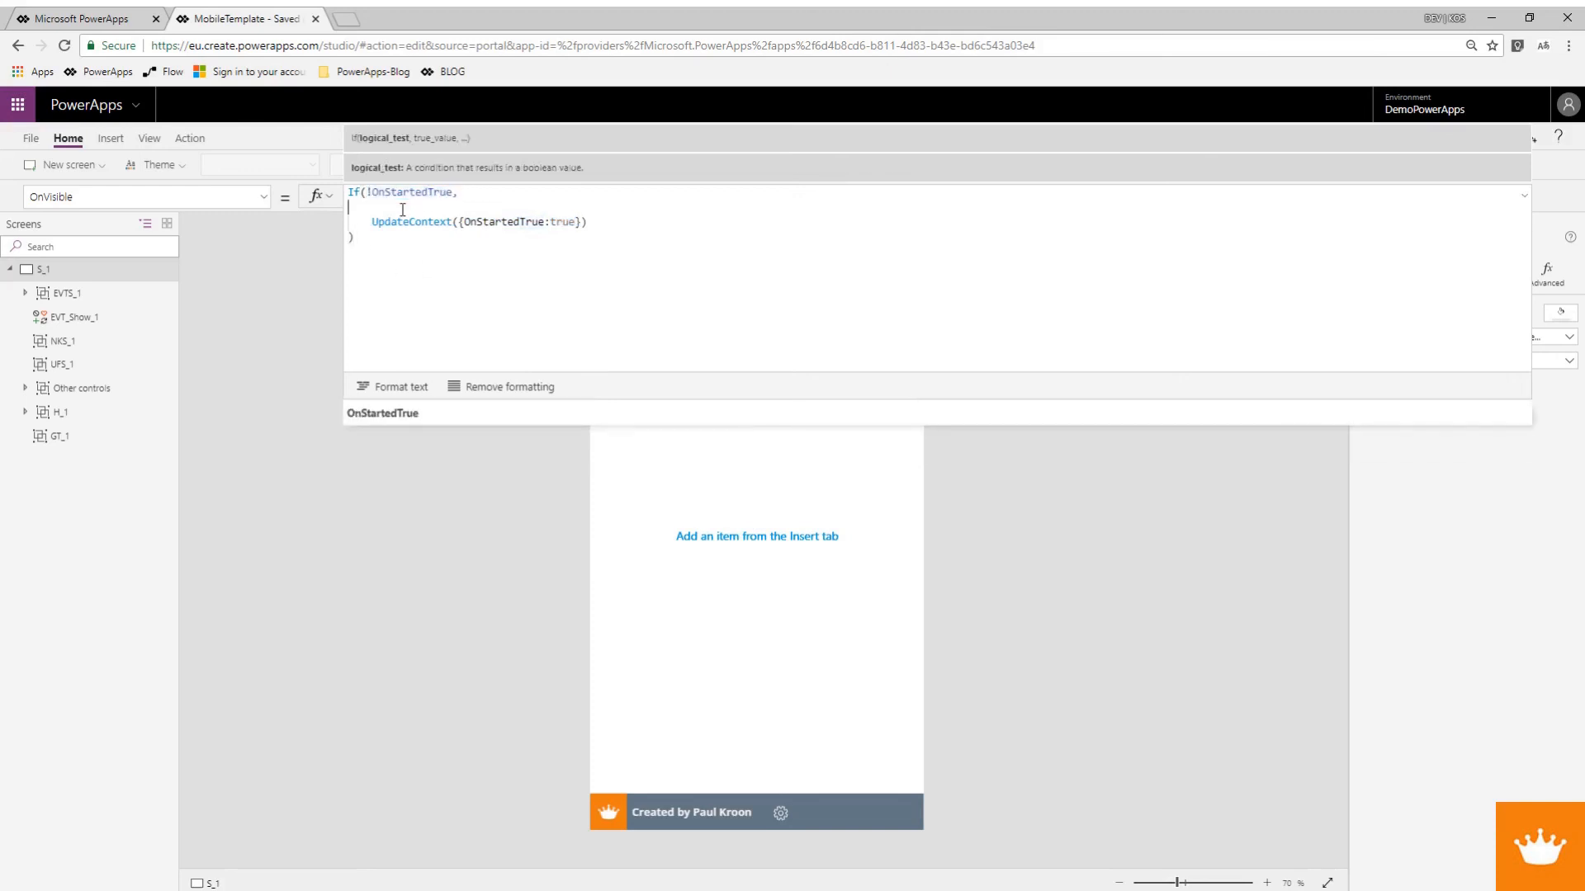
{"action": "key", "text": "Tab"}
{"action": "key", "text": "Tab"}
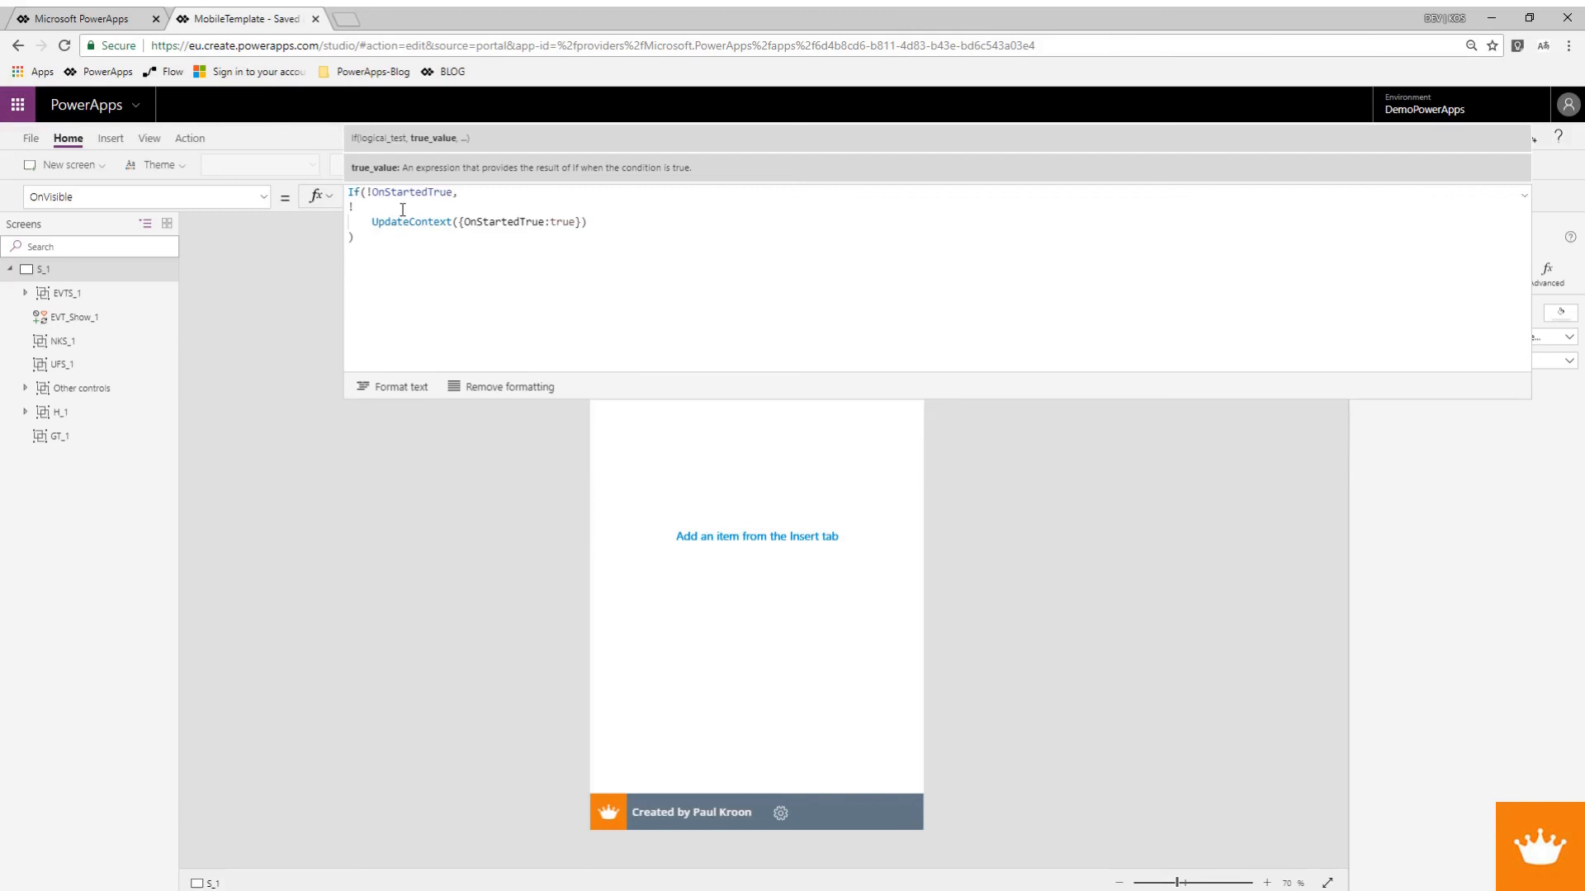
{"action": "type", "text": "Set(E1,!E1"}
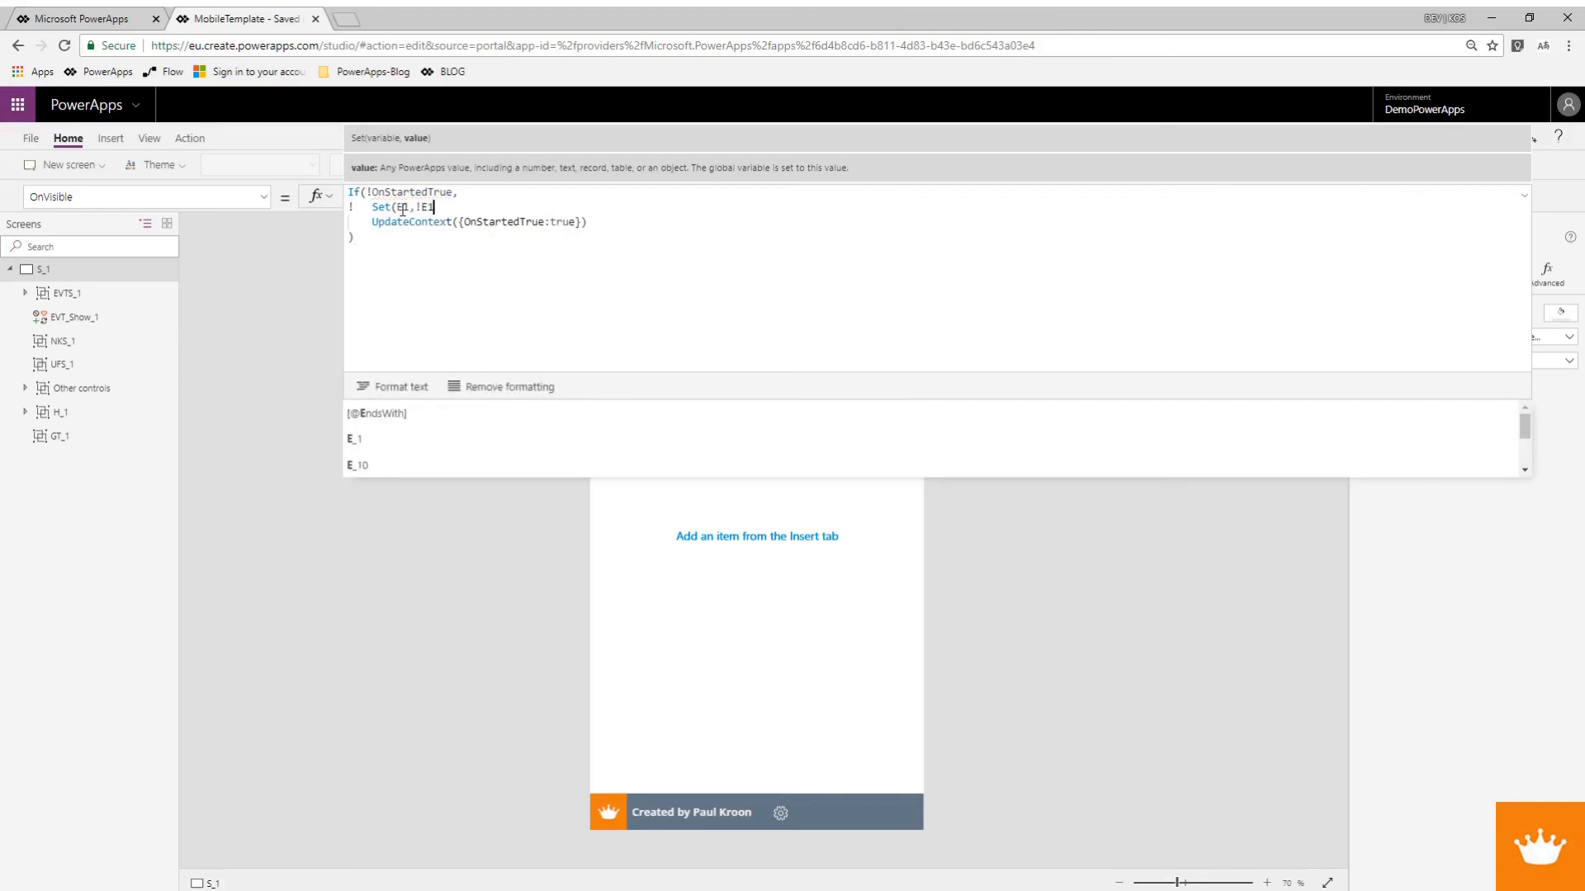
{"action": "type", "text": ");"}
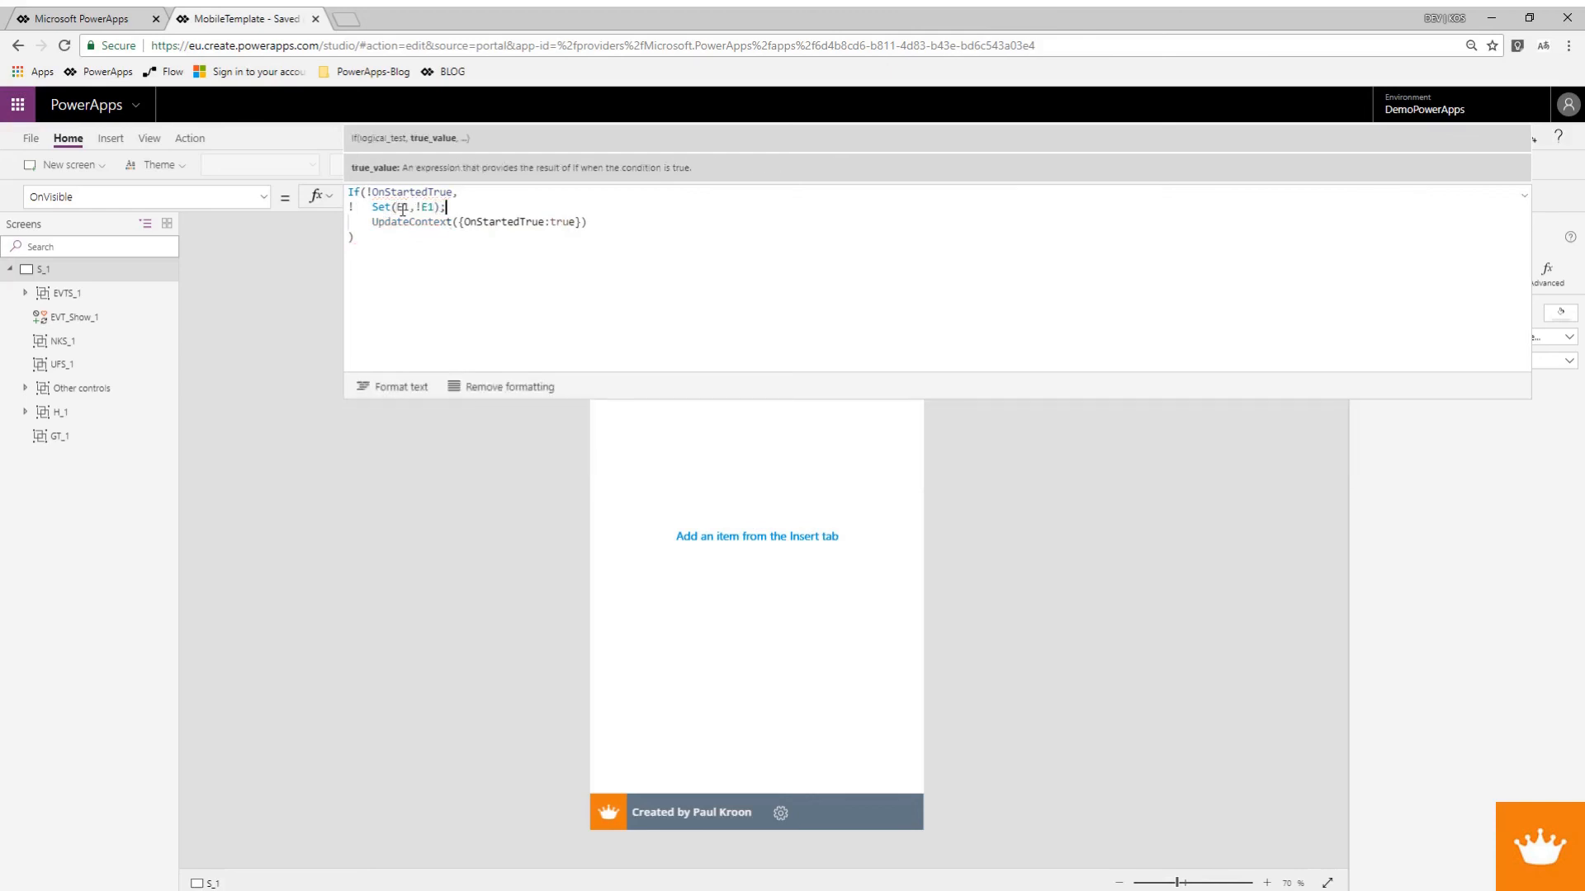
{"action": "key", "text": "Delete"}
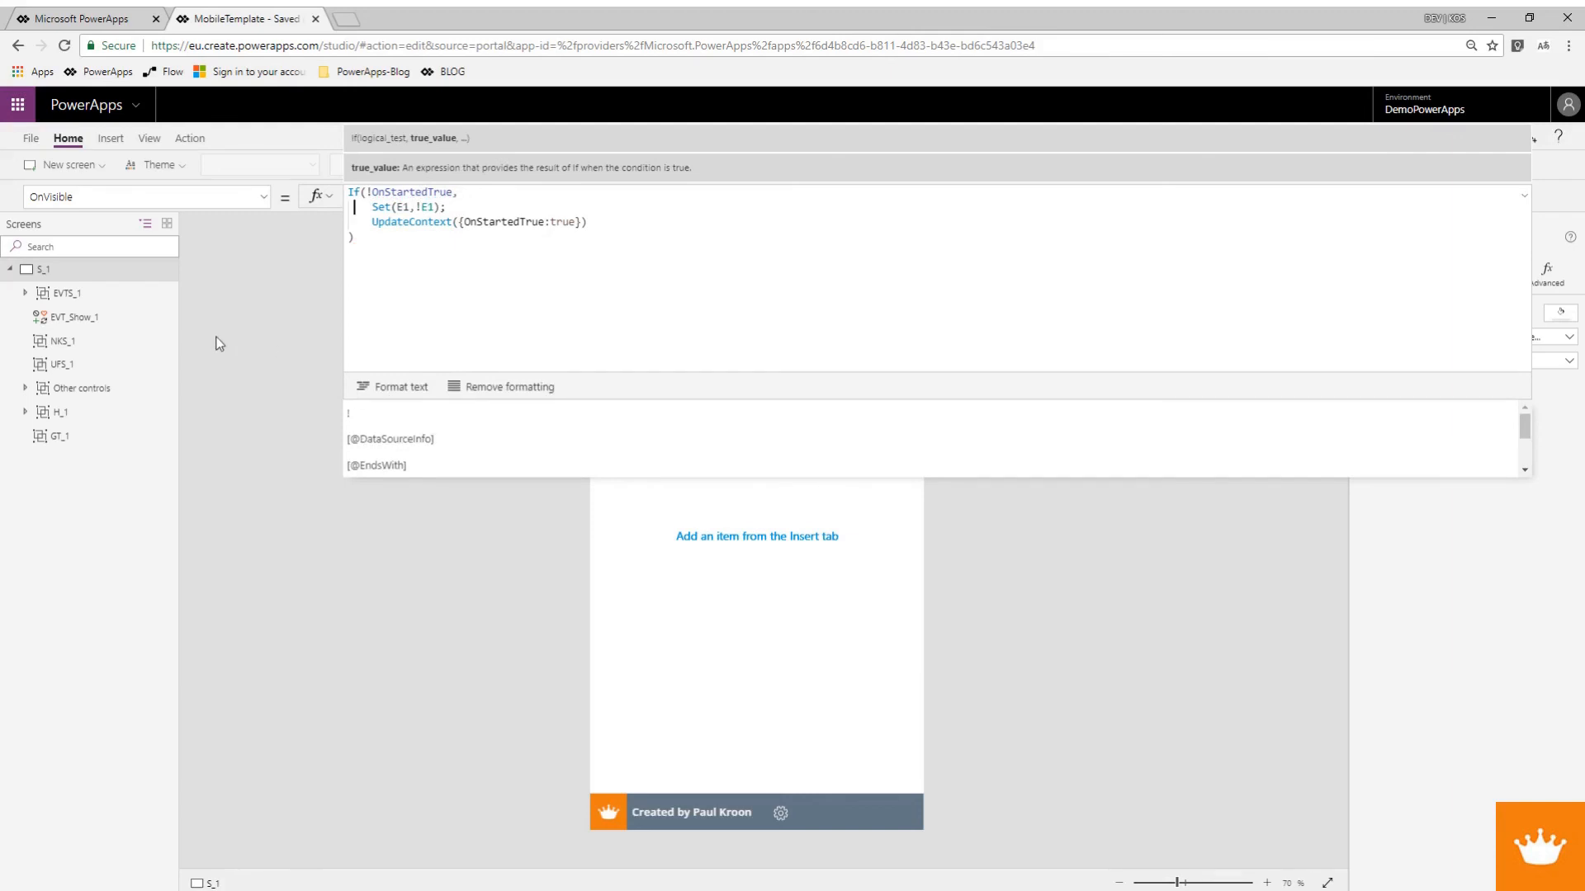
Close the app while saving its changes, and reopen MobileTemplate.
{"action": "key", "text": "ctrl+s"}
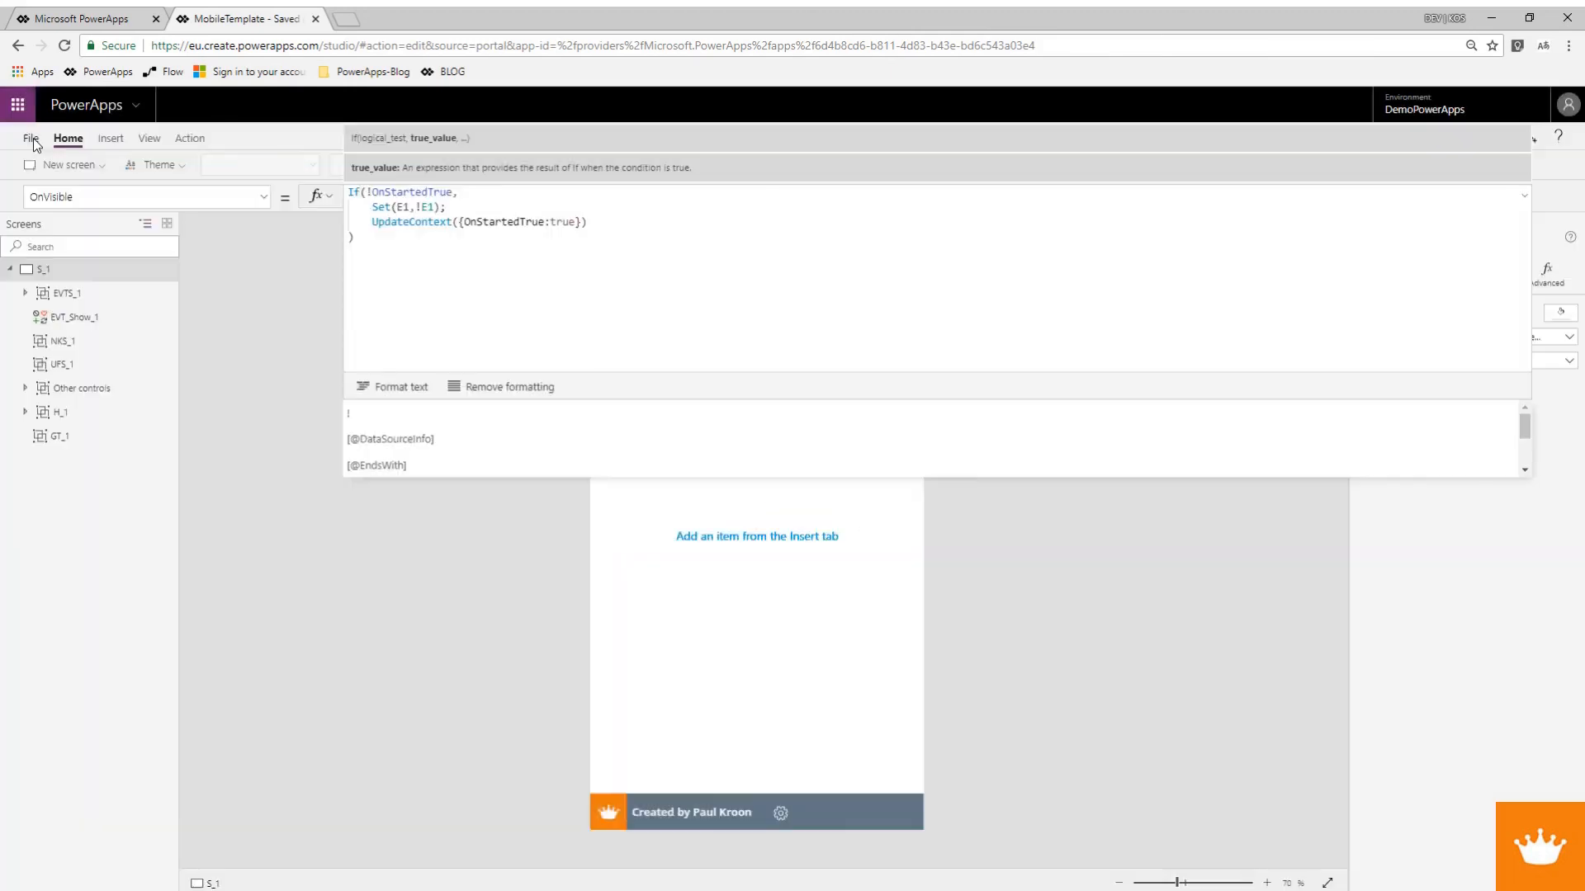
{"action": "left_click", "coordinate": [34, 142]}
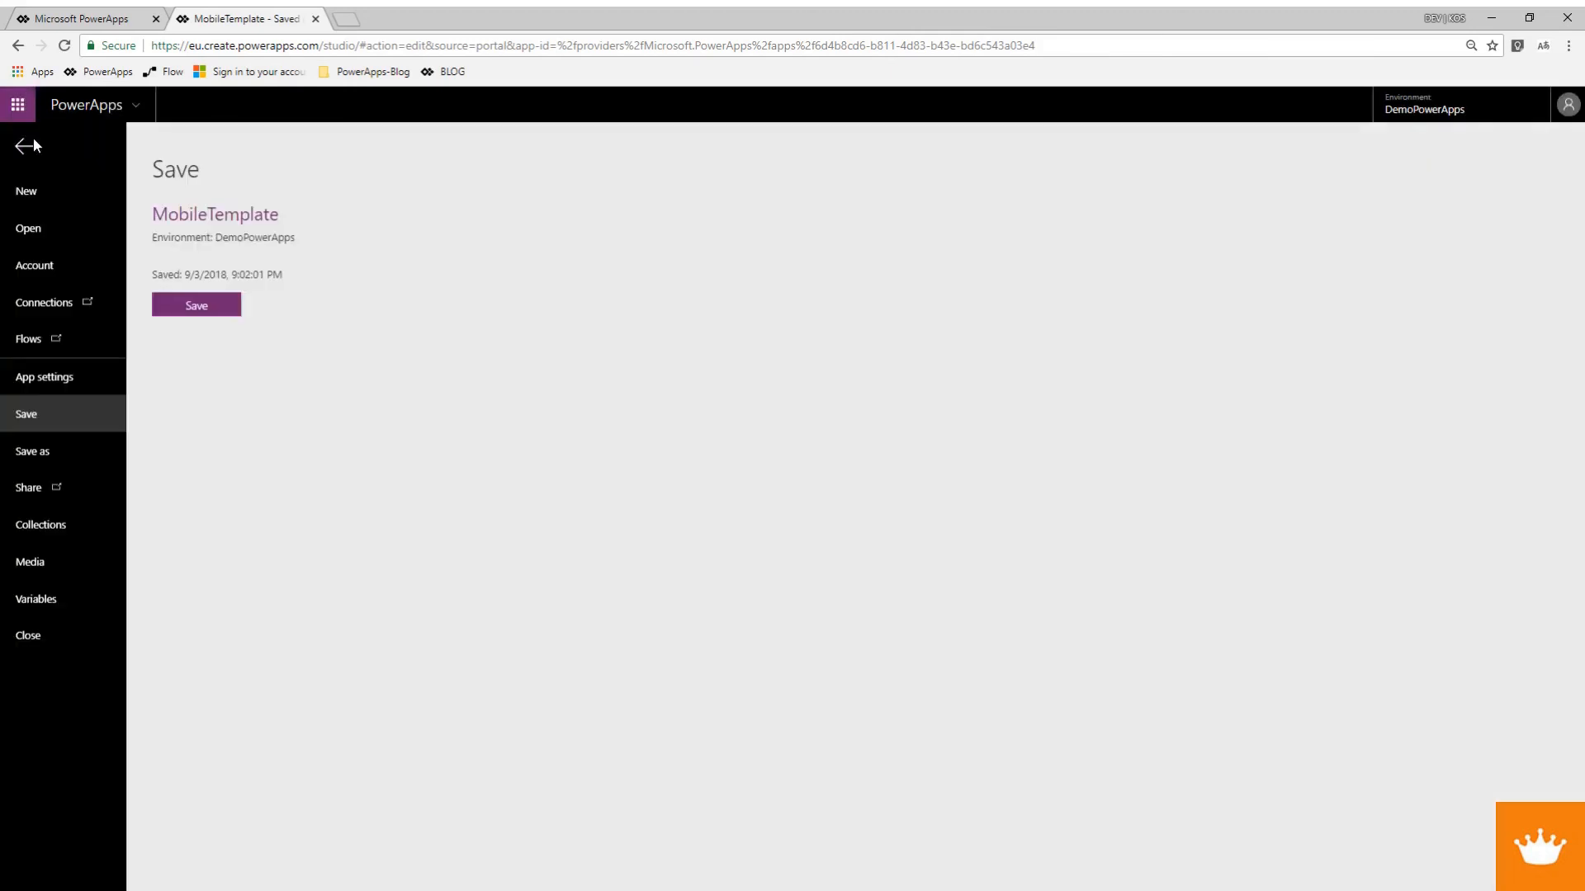
{"action": "left_click", "coordinate": [28, 637]}
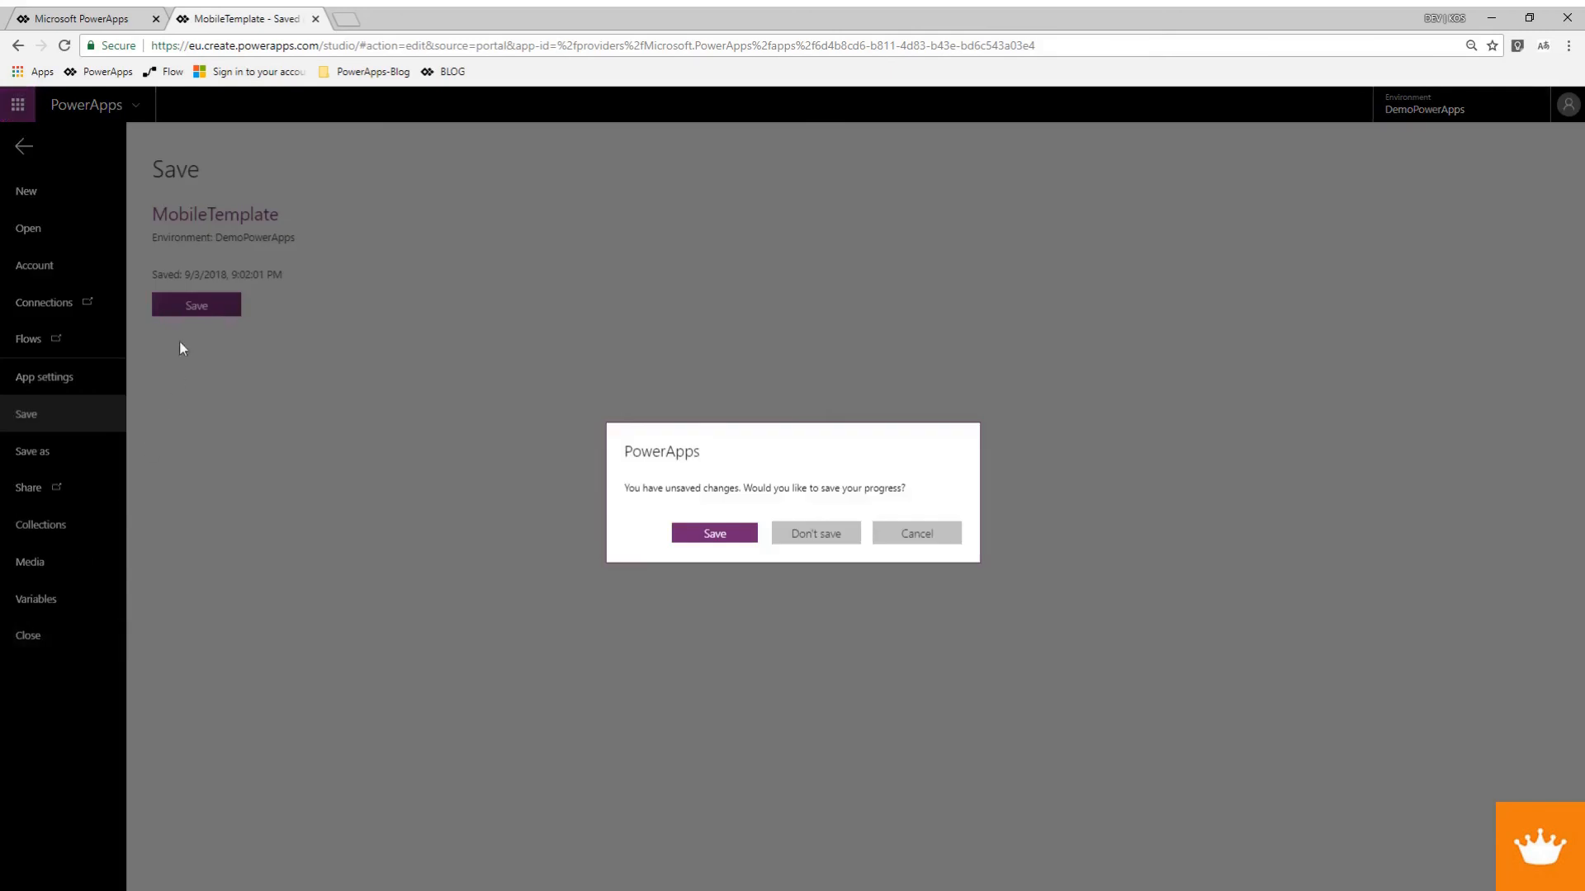
{"action": "left_click", "coordinate": [734, 547]}
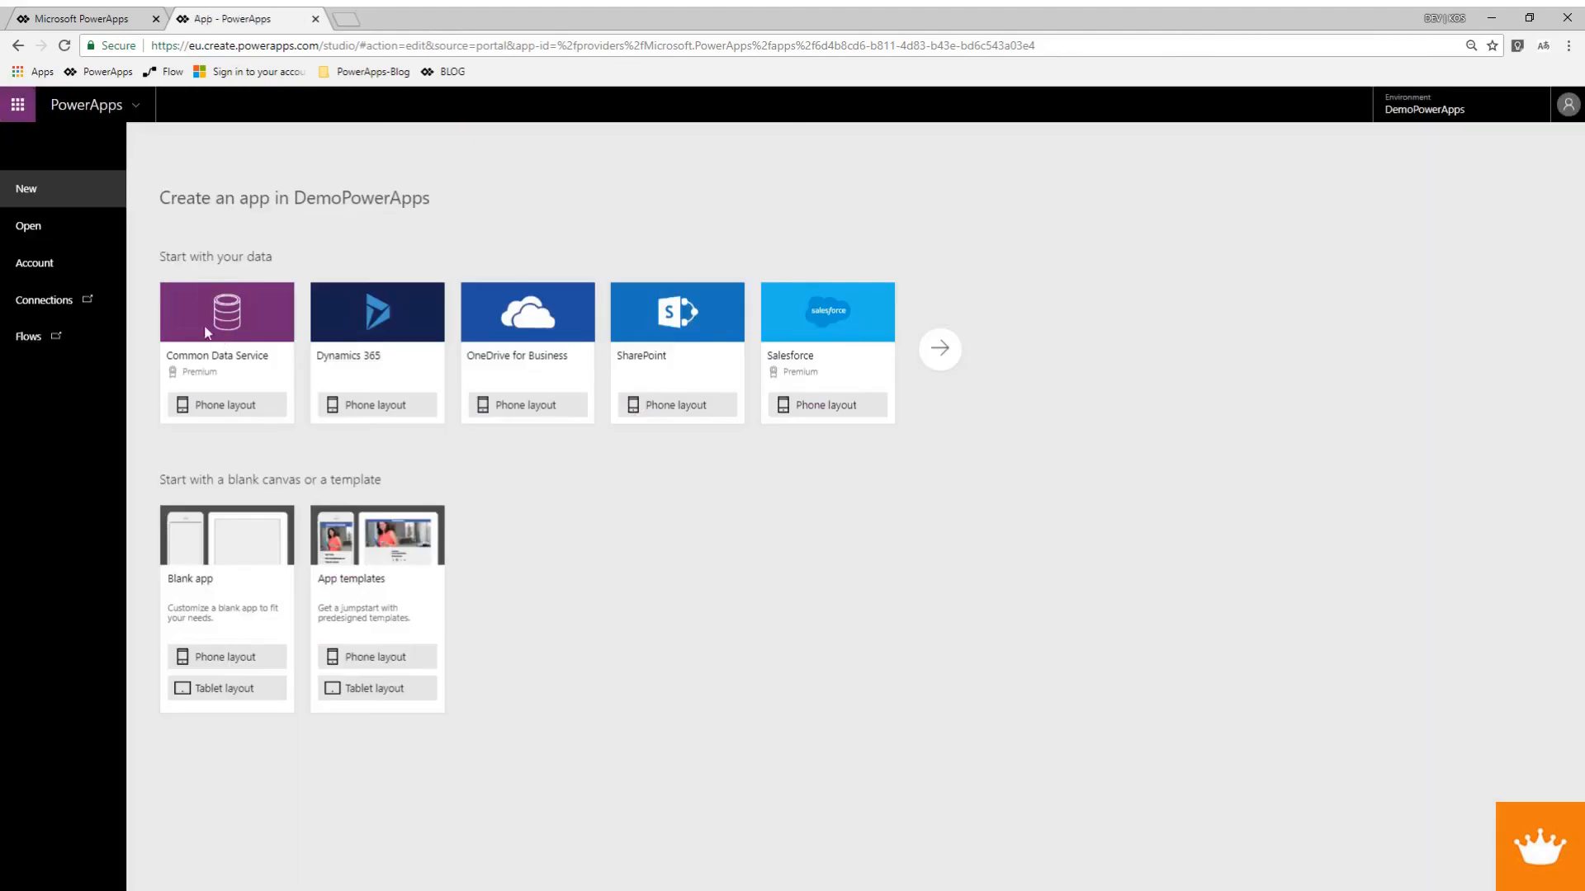
{"action": "left_click", "coordinate": [52, 236]}
{"action": "left_click", "coordinate": [465, 245]}
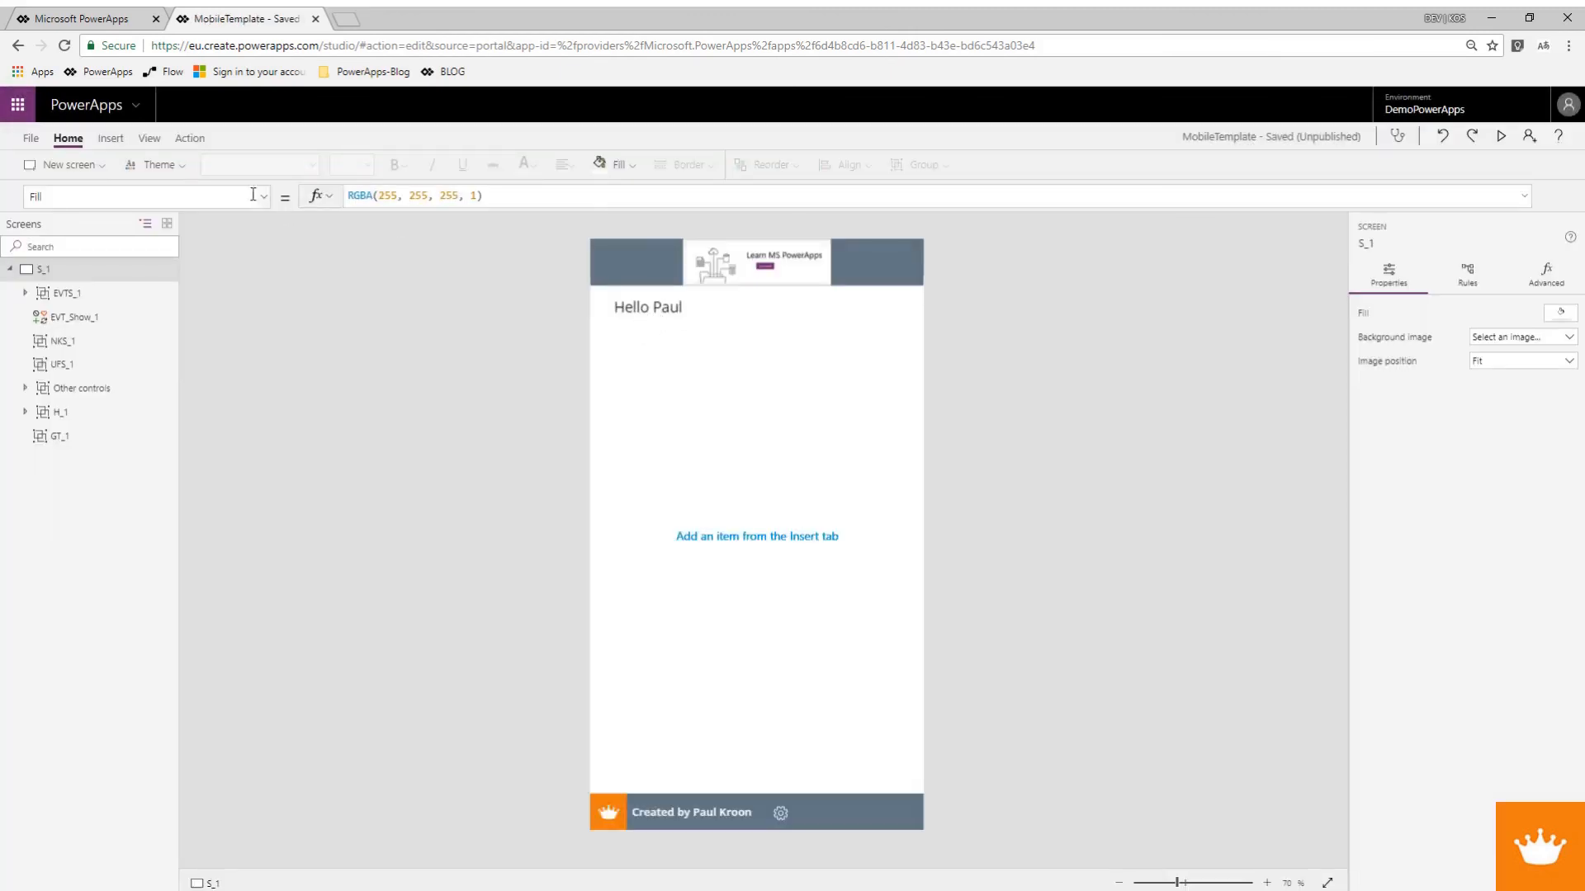
Examine the variables of screen S_1, return to the canvas and show the Events layer.
{"action": "left_click", "coordinate": [148, 138]}
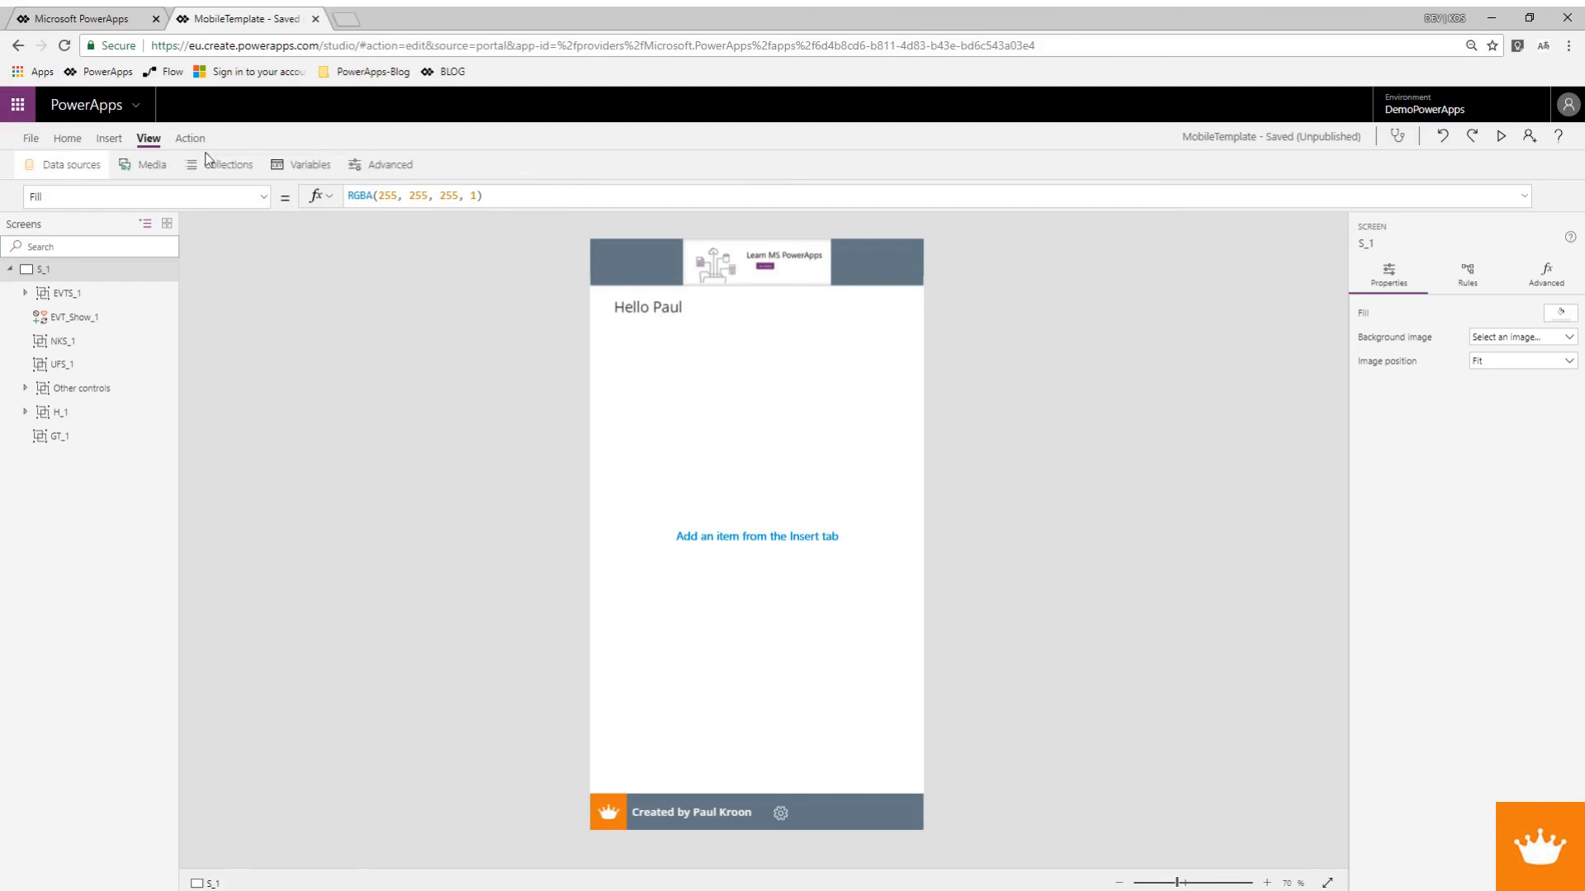
{"action": "left_click", "coordinate": [316, 168]}
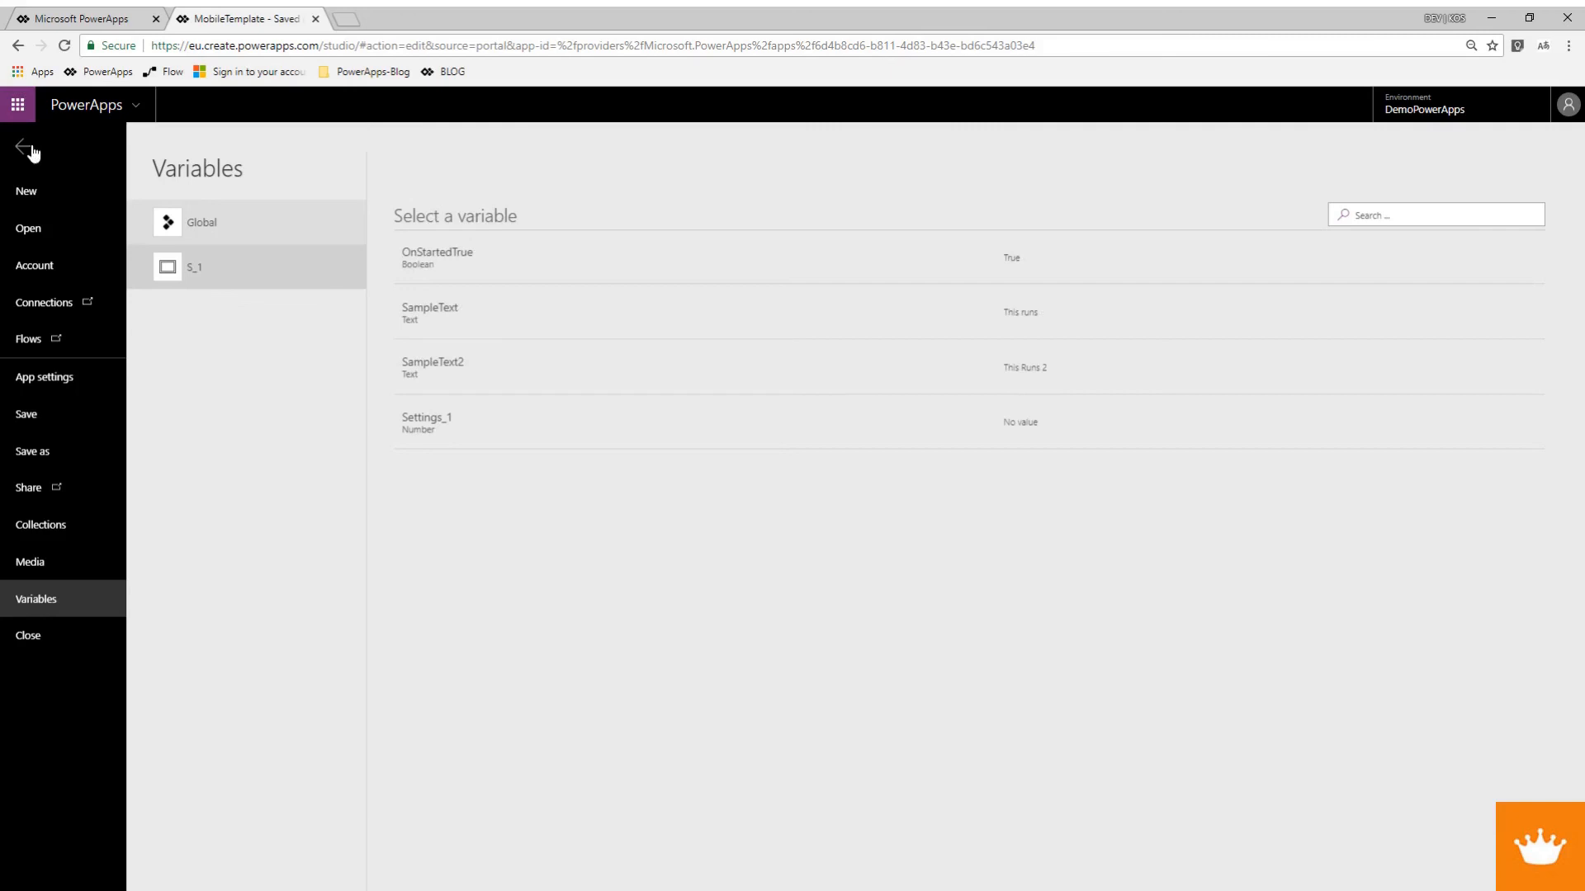
{"action": "left_click", "coordinate": [24, 149]}
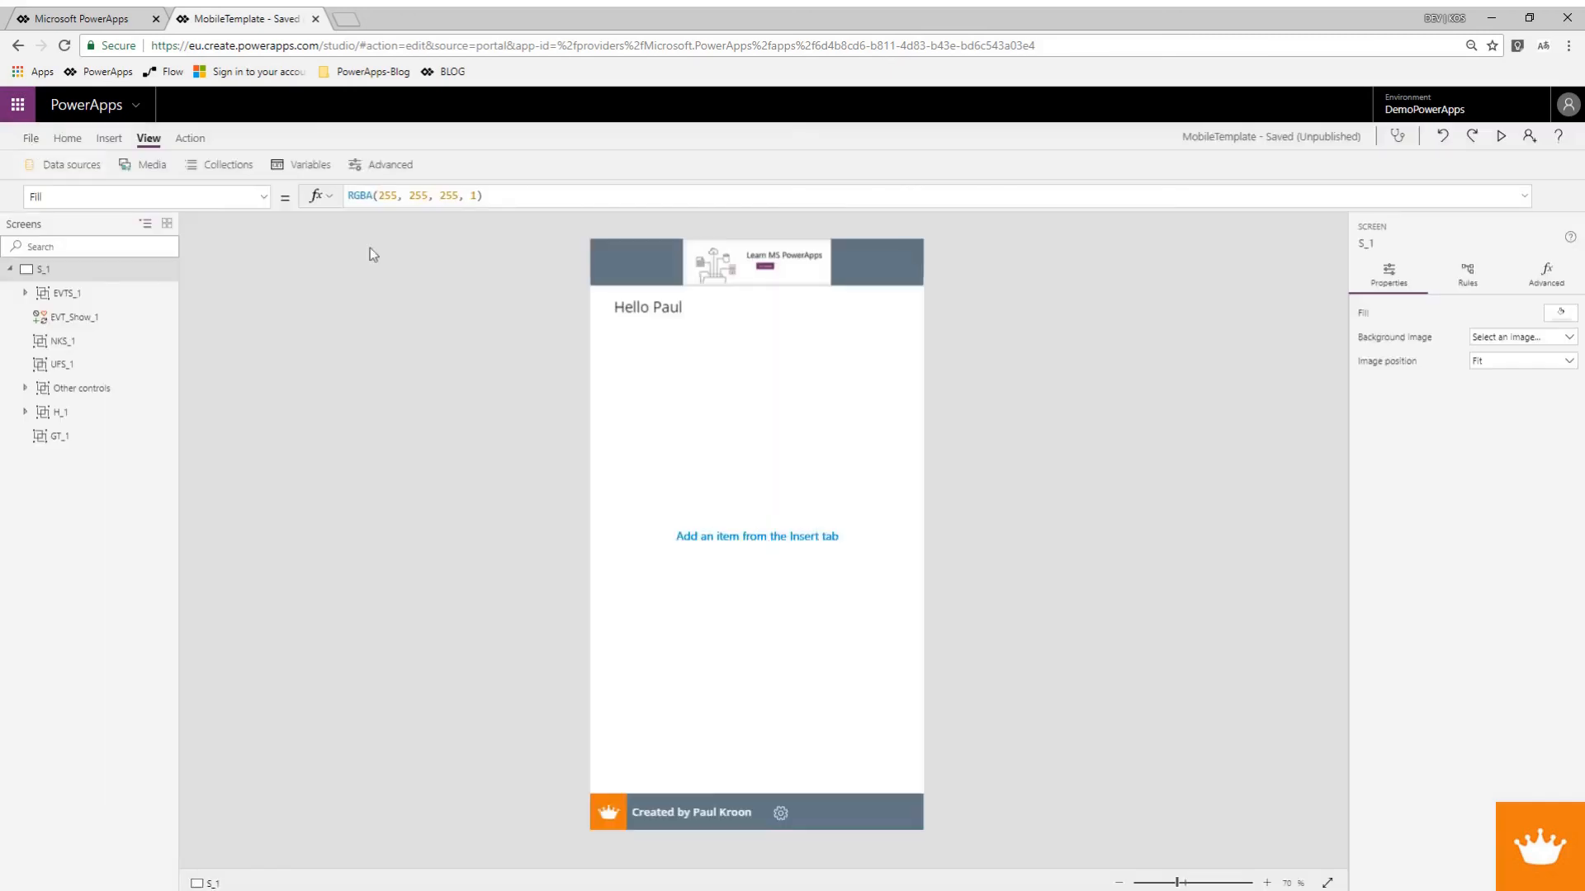
{"action": "left_click", "coordinate": [781, 812], "text": "alt"}
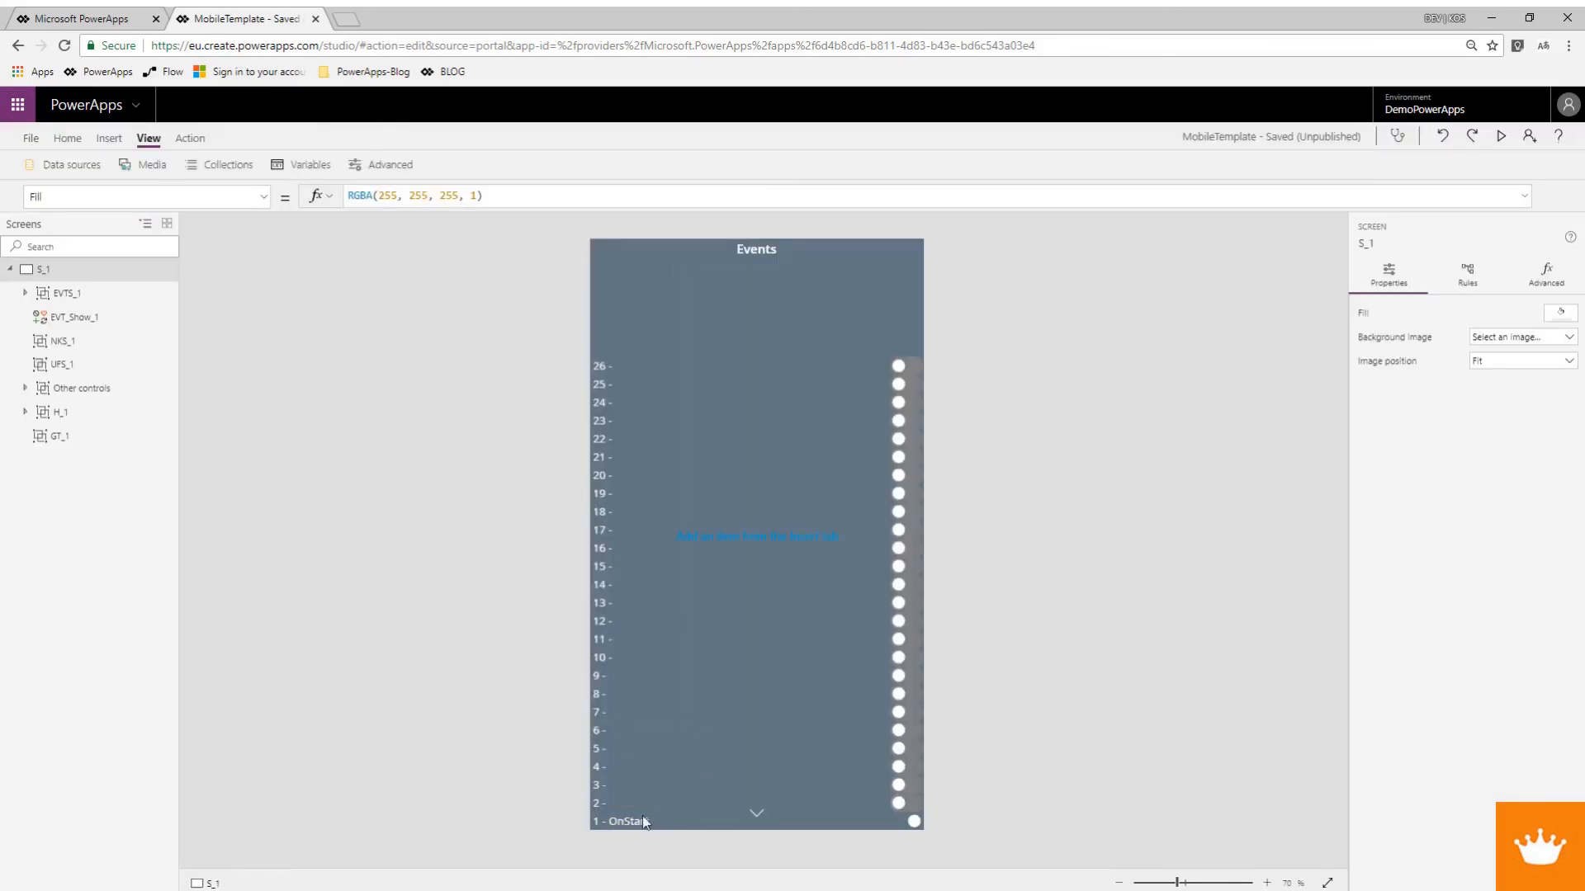